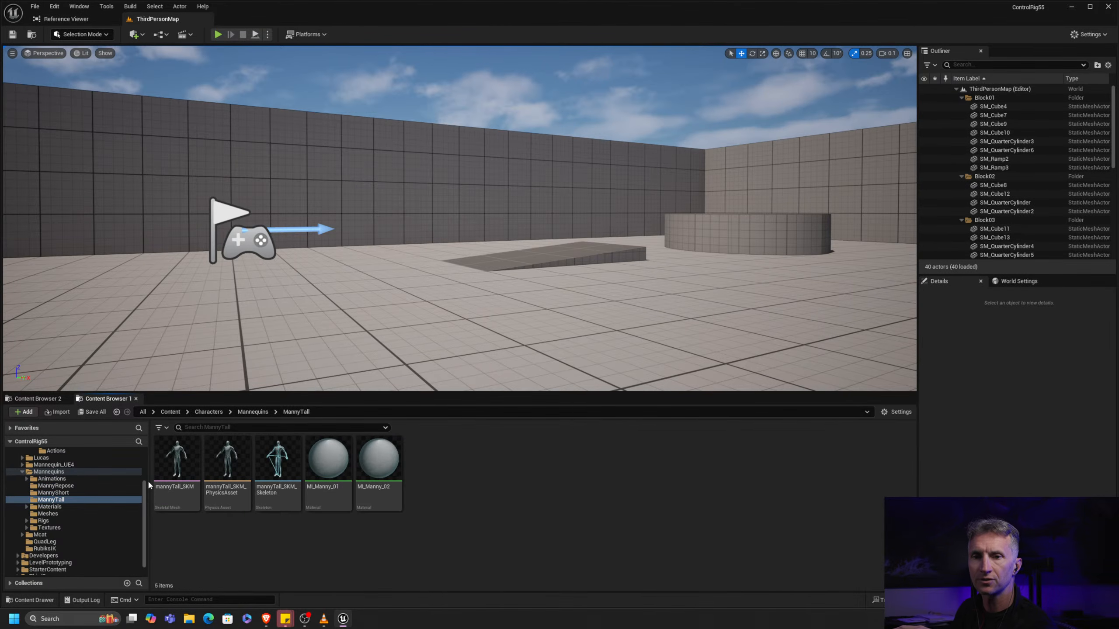
Browse to the Meshes folder inside the Mannequins content folder
drag(147, 492, 150, 544)
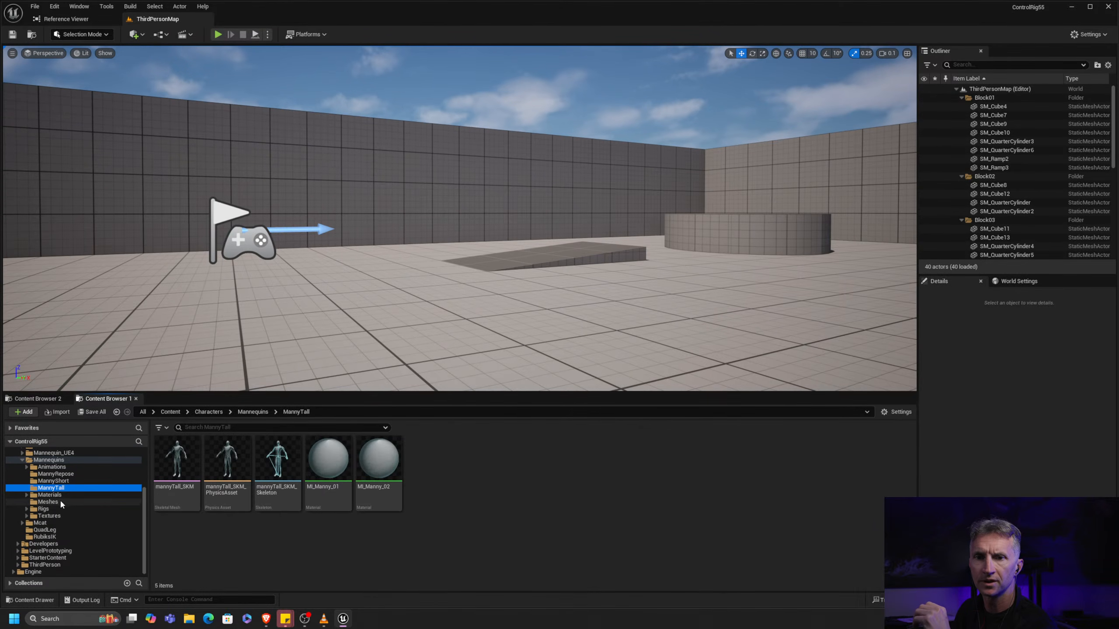
click(47, 502)
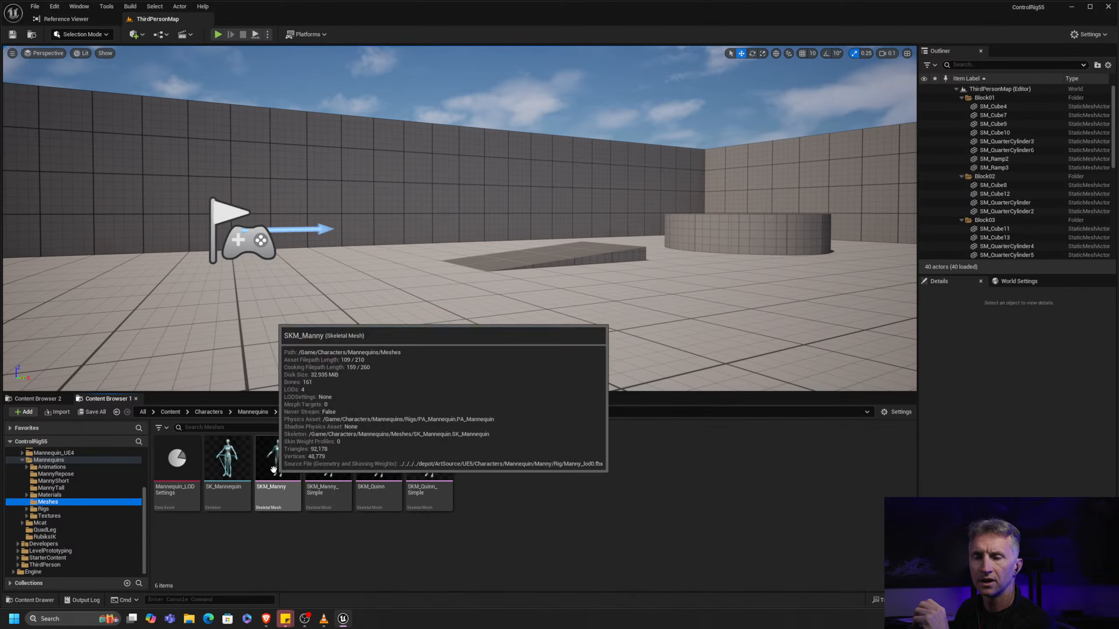
mouse_move(333, 447)
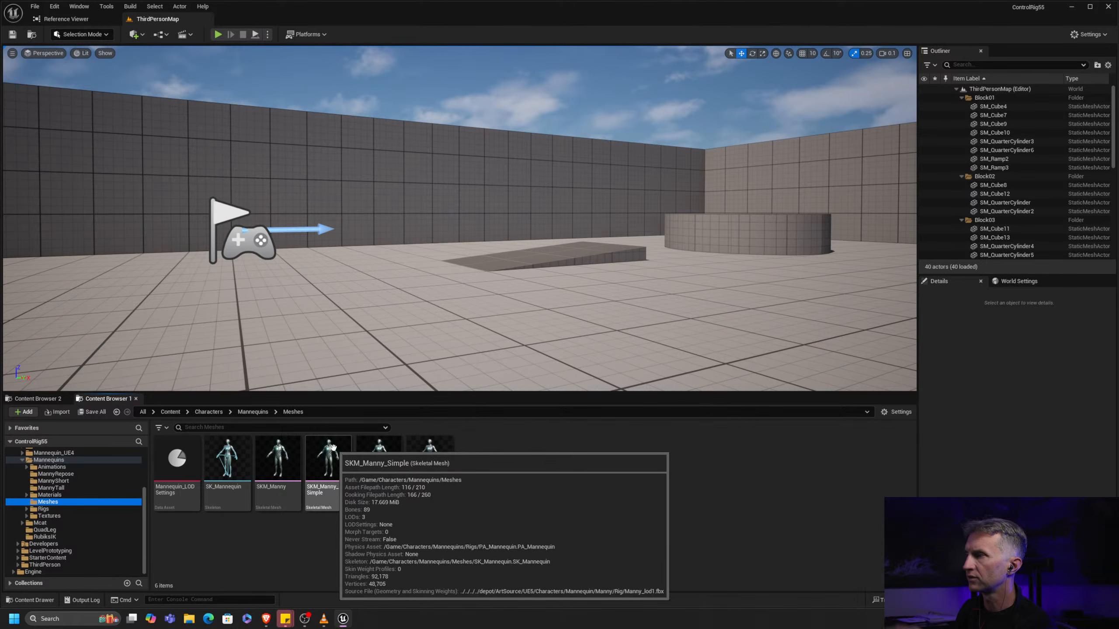
Set the editor's application scale to 1.1 with the Widget Reflector and close it
key(ctrl+shift+w)
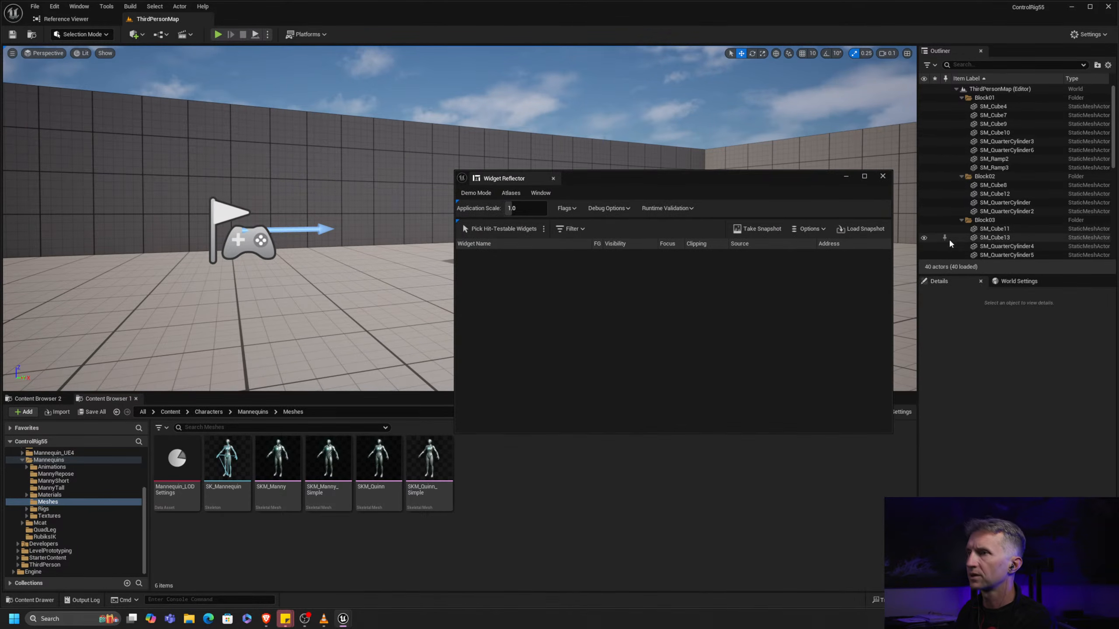
click(526, 208)
text(1.1)
key(Return)
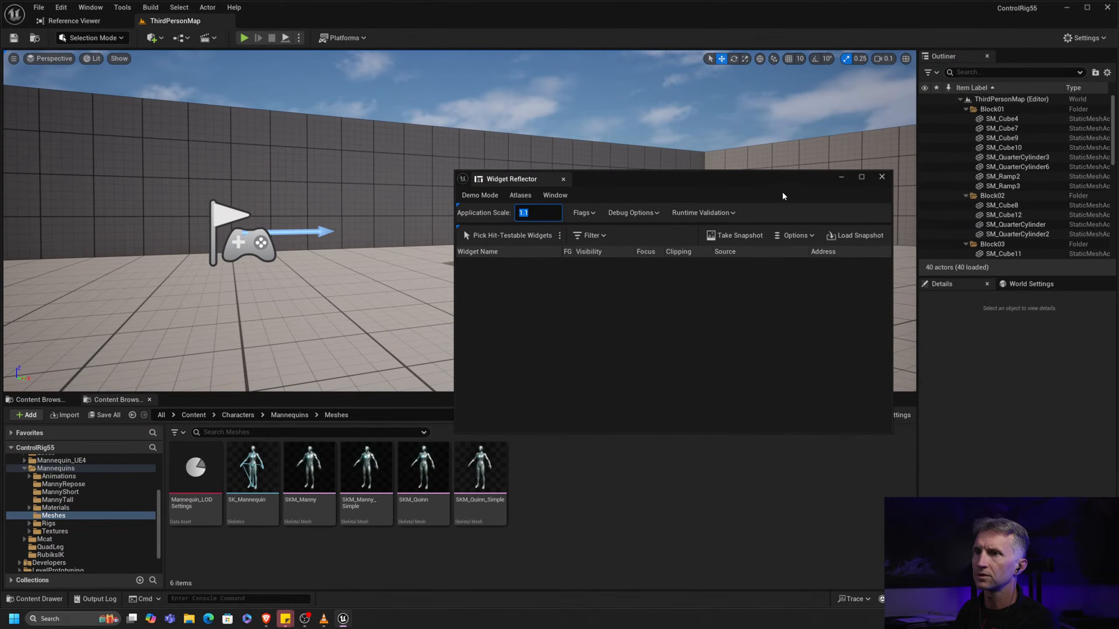
click(881, 177)
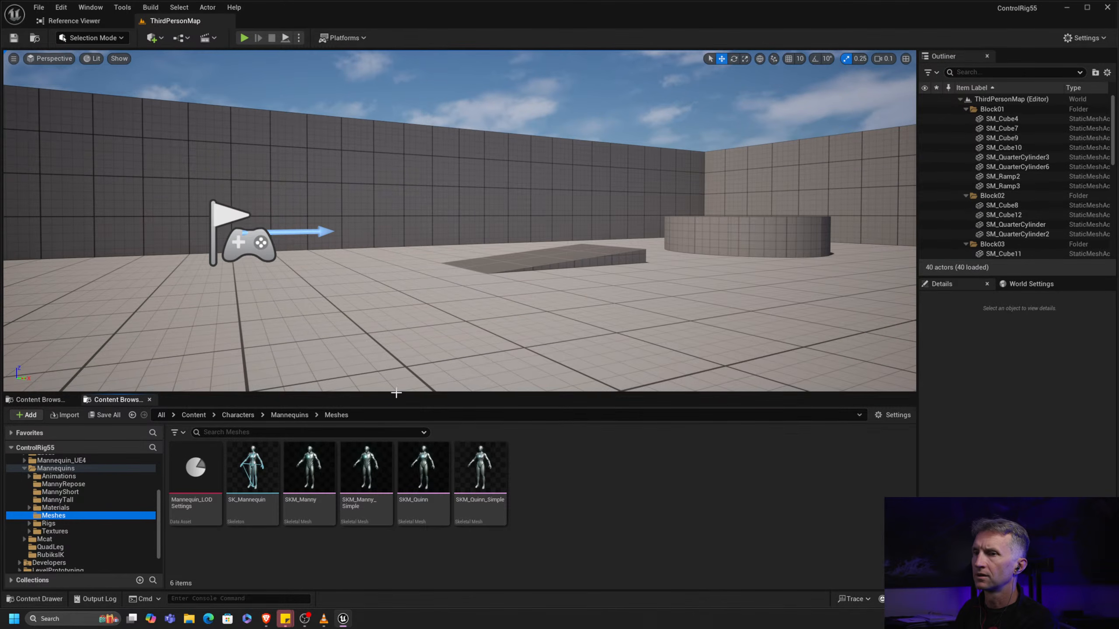
double_click(308, 463)
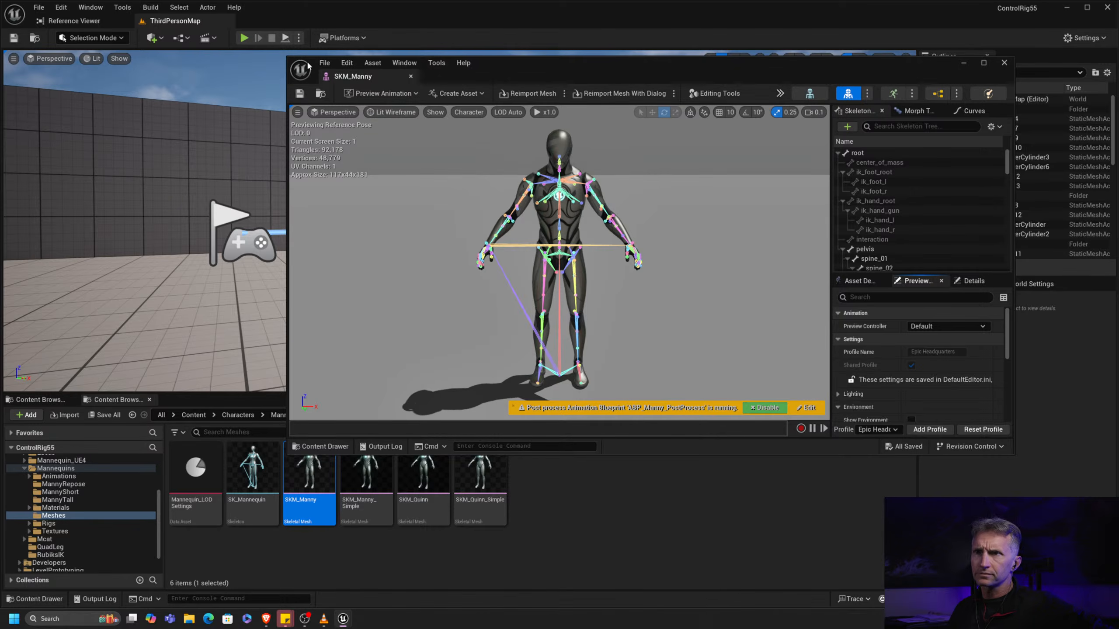
drag(366, 80, 288, 21)
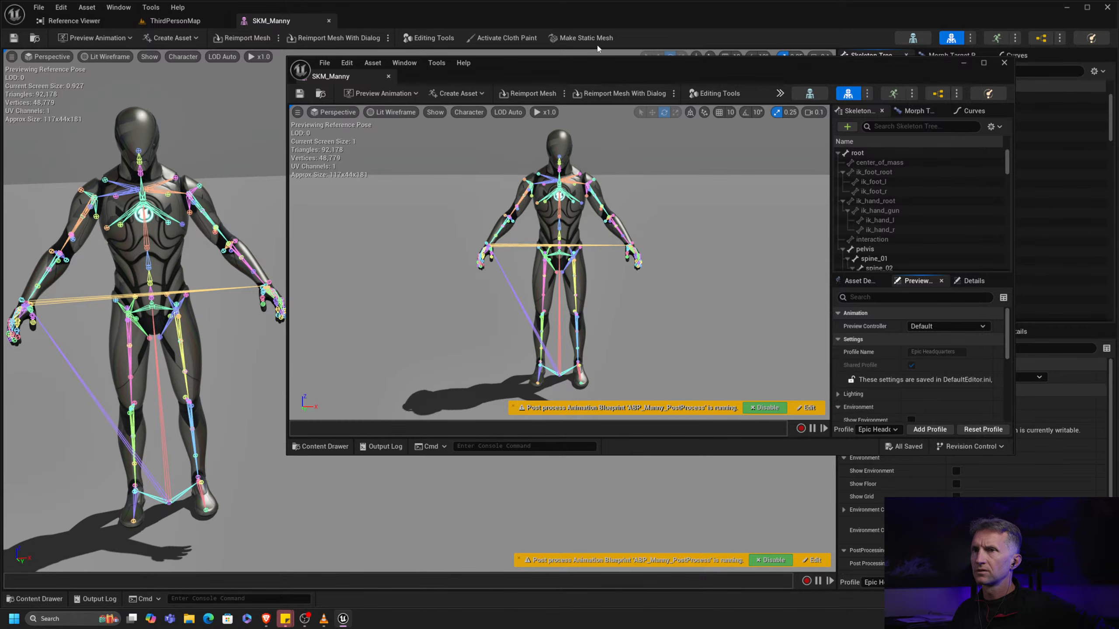
click(328, 20)
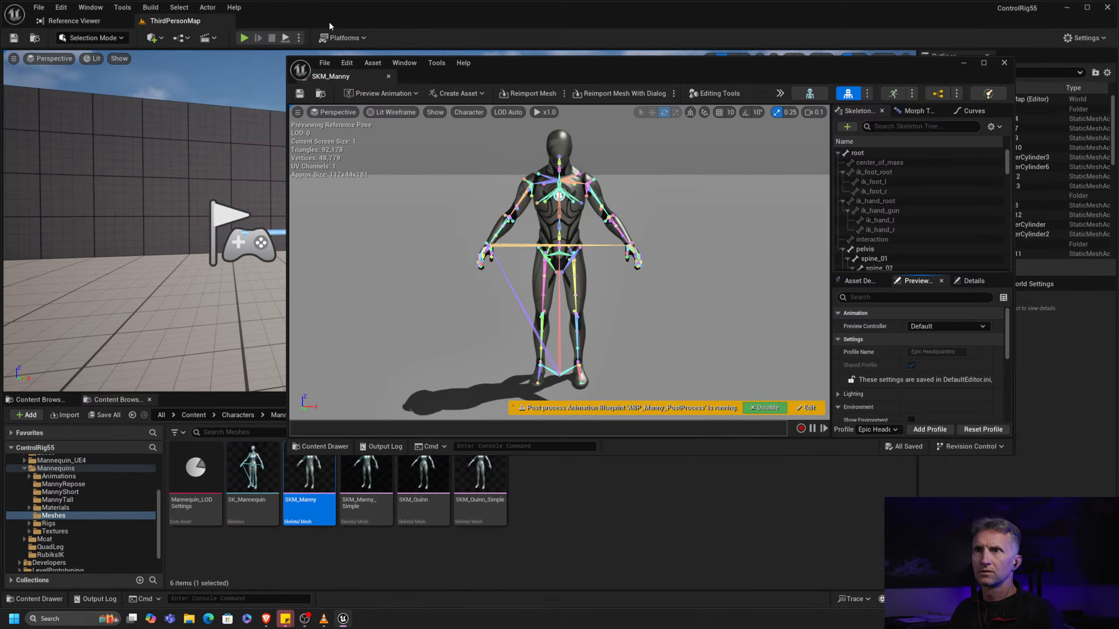
drag(382, 80, 414, 80)
click(387, 76)
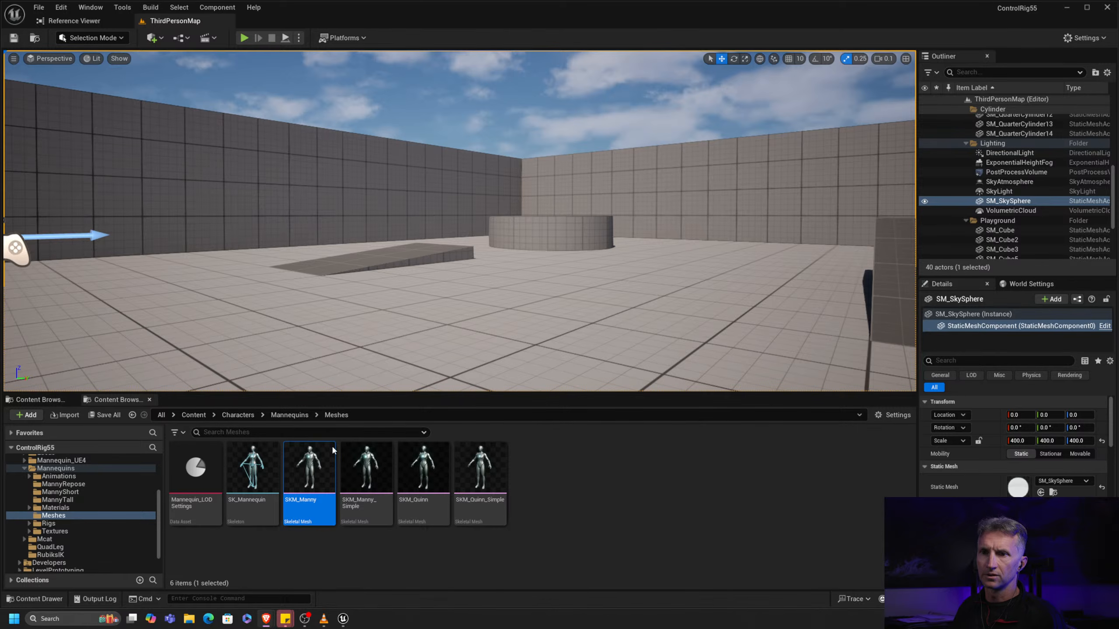
Open the SKM_Manny skeletal mesh and preview it with the specific animation MF_Emote_FingerGuns
double_click(310, 454)
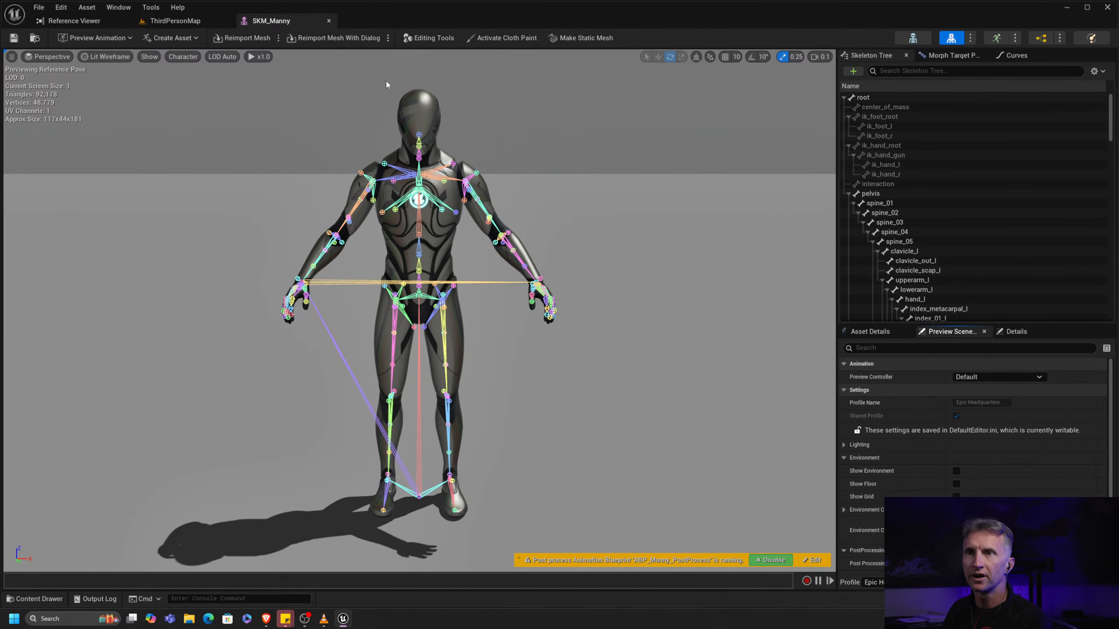
click(1000, 366)
click(922, 367)
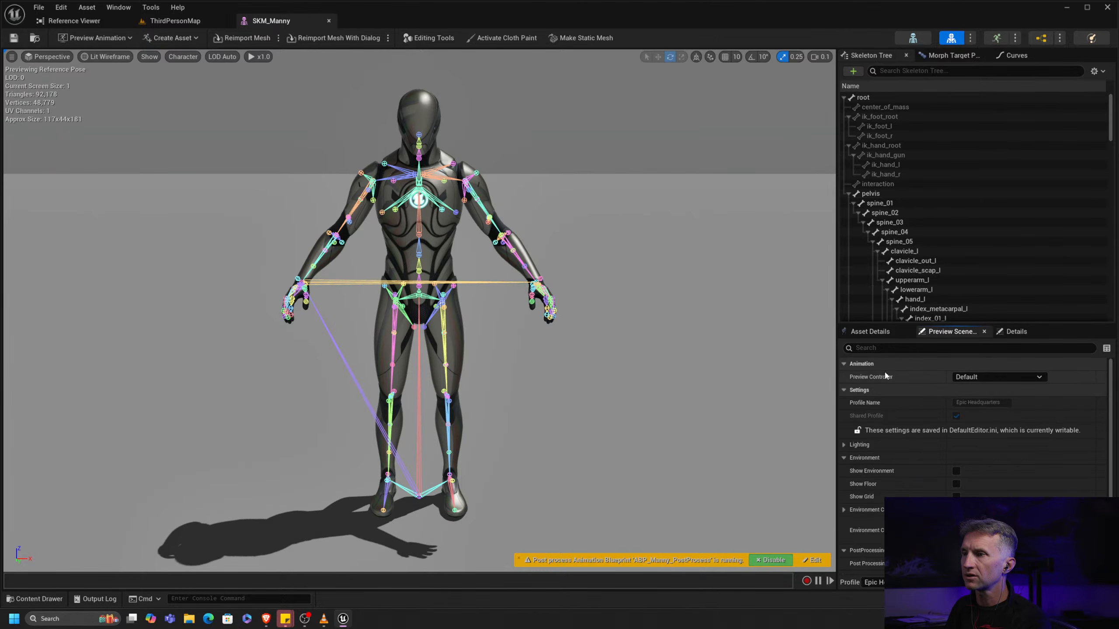
click(997, 378)
click(1020, 410)
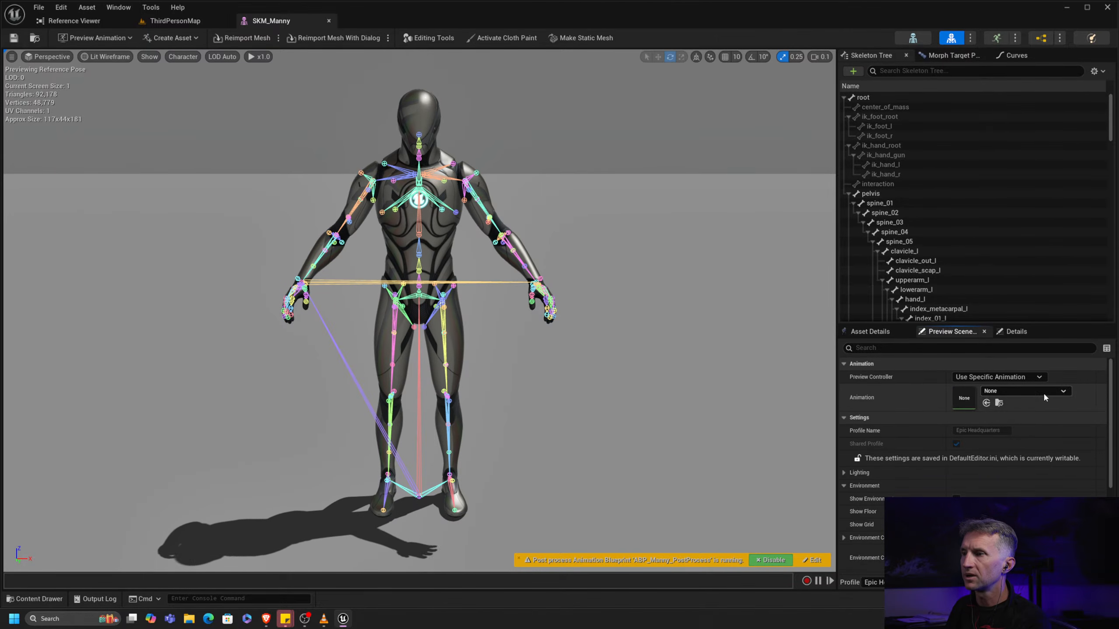
click(1044, 391)
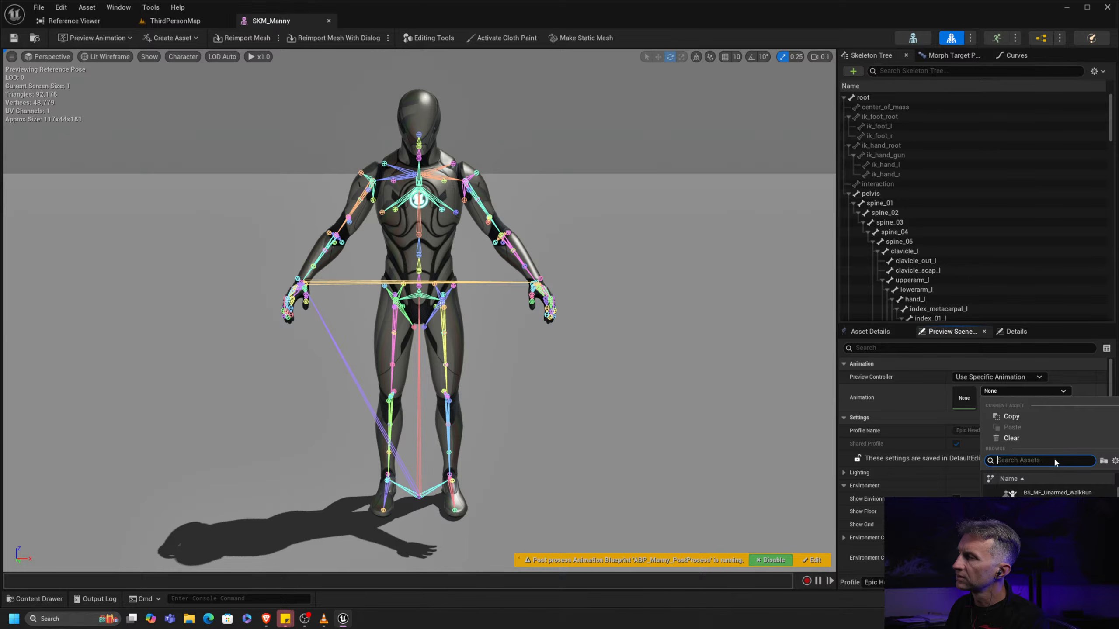
click(1053, 492)
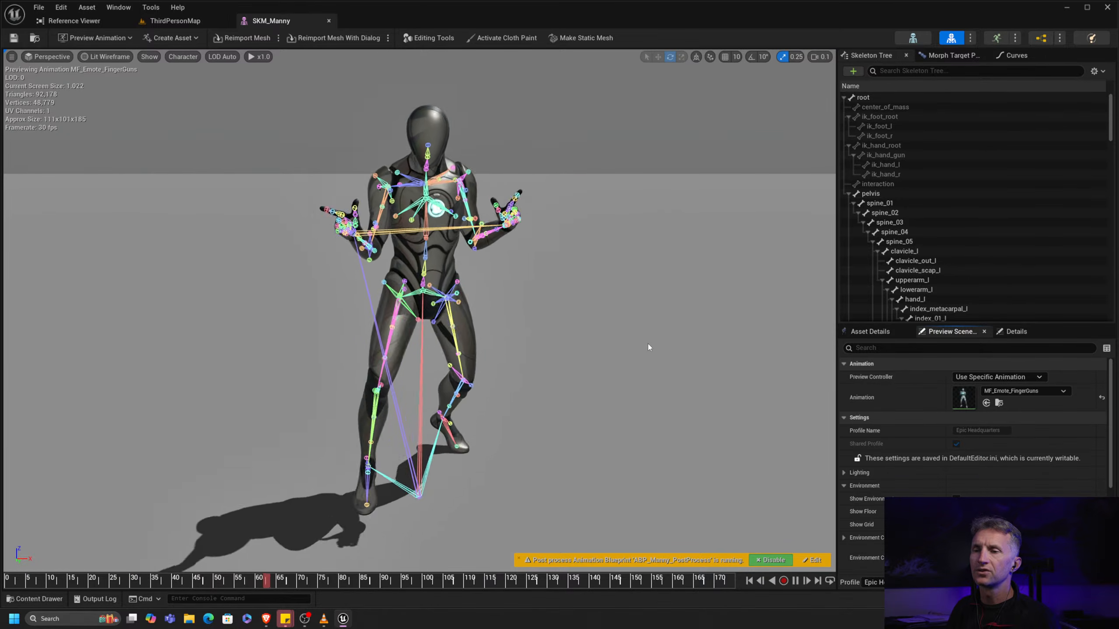
alt+drag(502, 366, 504, 346)
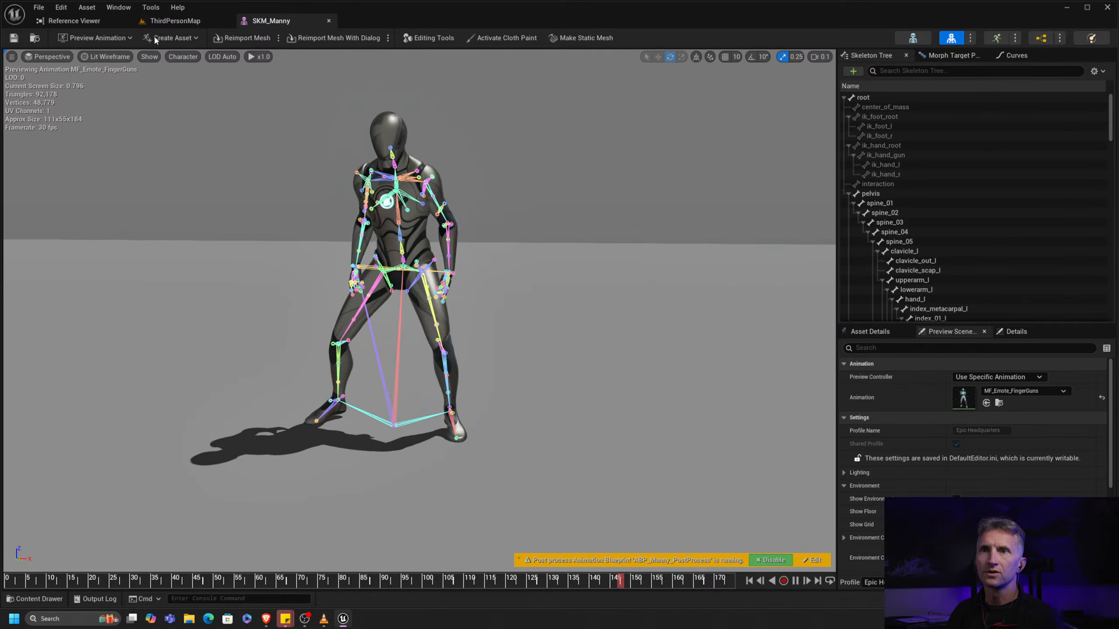
Return to the ThirdPersonMap level and open the MannyShort_SKM skeletal mesh from the MannyShort folder for inspection
click(180, 22)
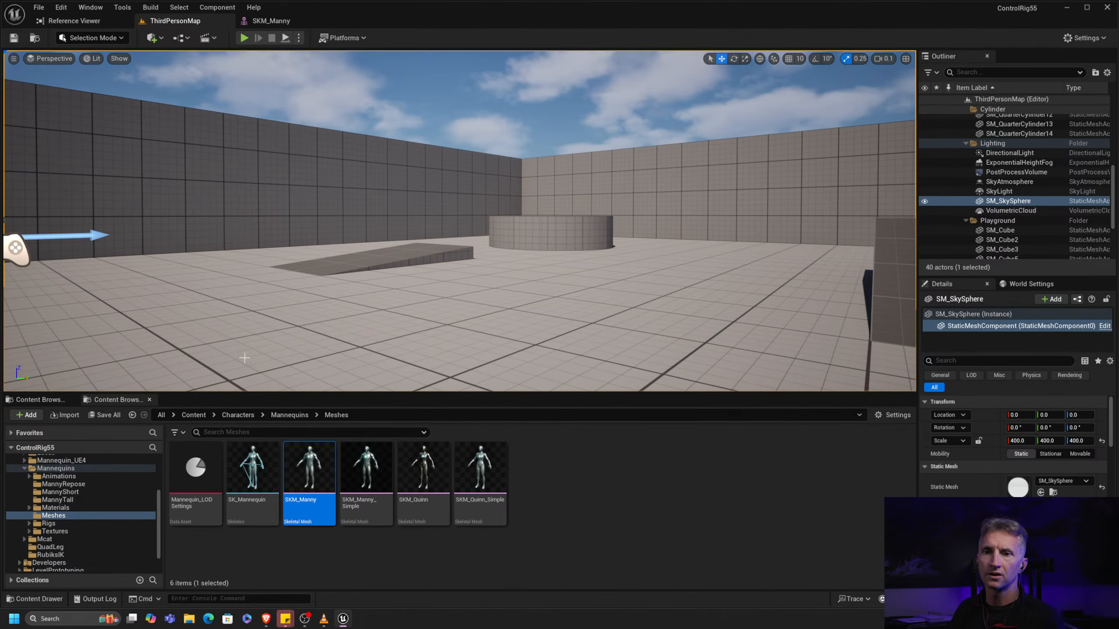
click(80, 500)
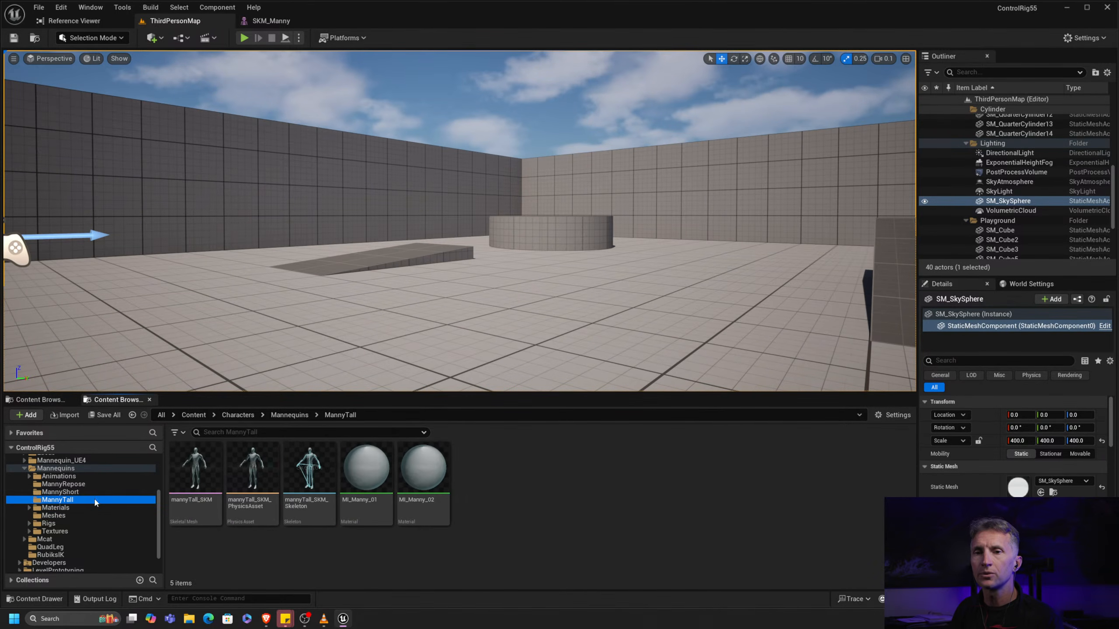
click(95, 491)
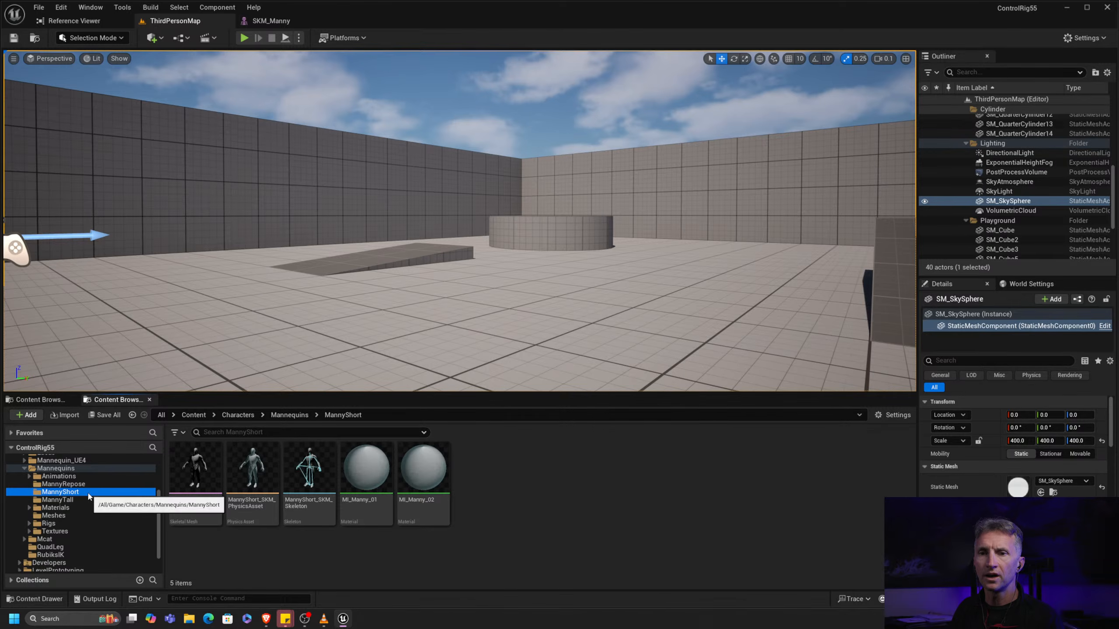
double_click(195, 470)
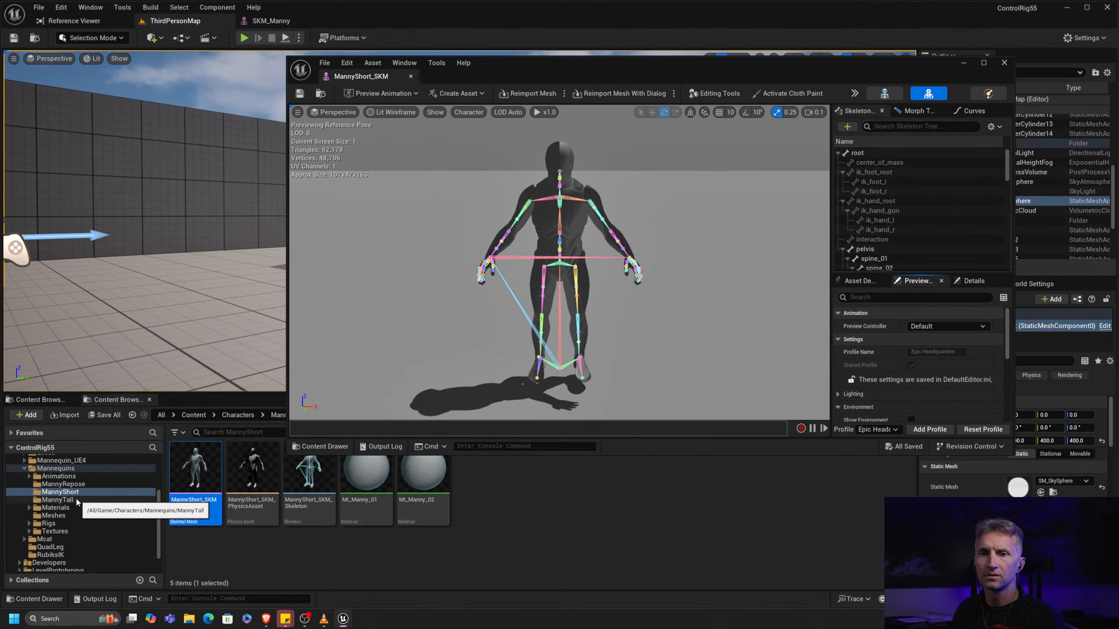
Open the mannyTall_SKM skeletal mesh from the MannyTall folder to inspect its skeleton and proportions
click(77, 500)
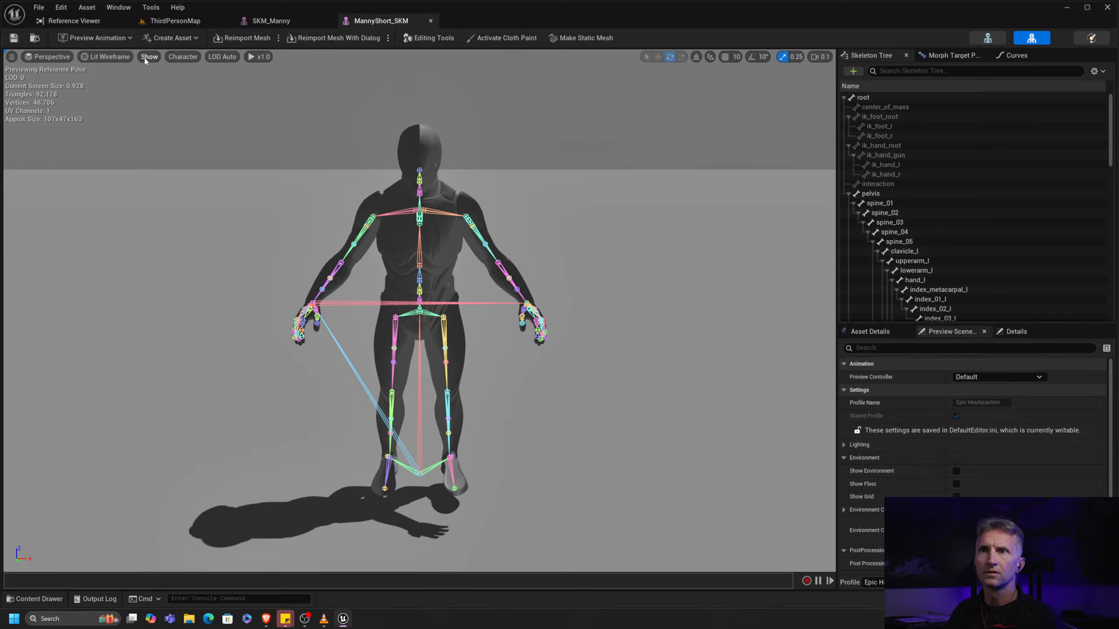
click(175, 20)
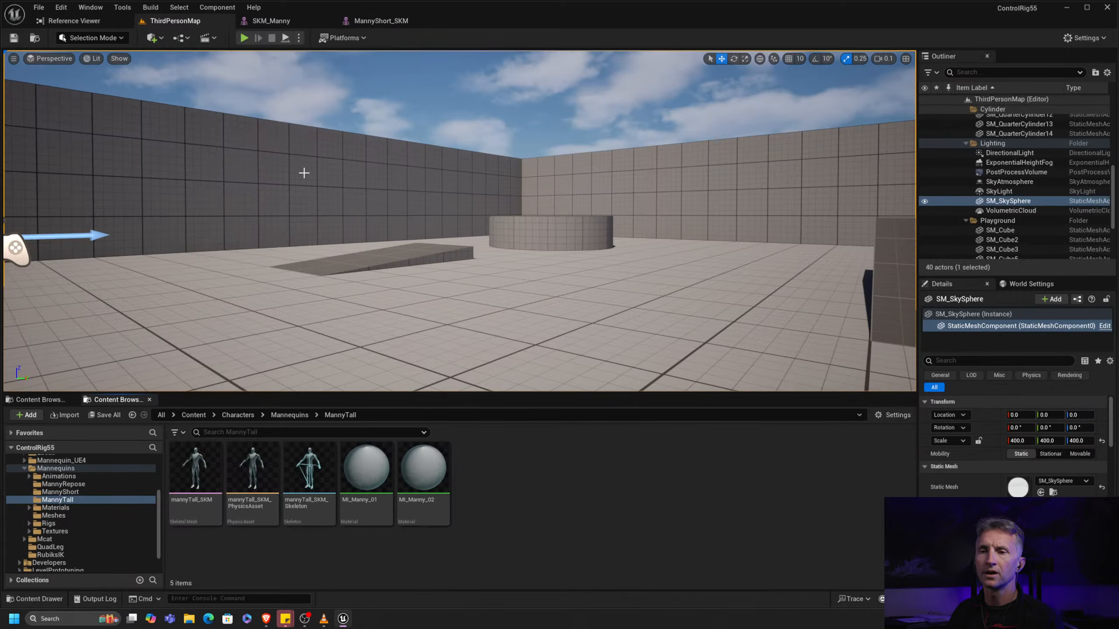
click(191, 472)
double_click(191, 472)
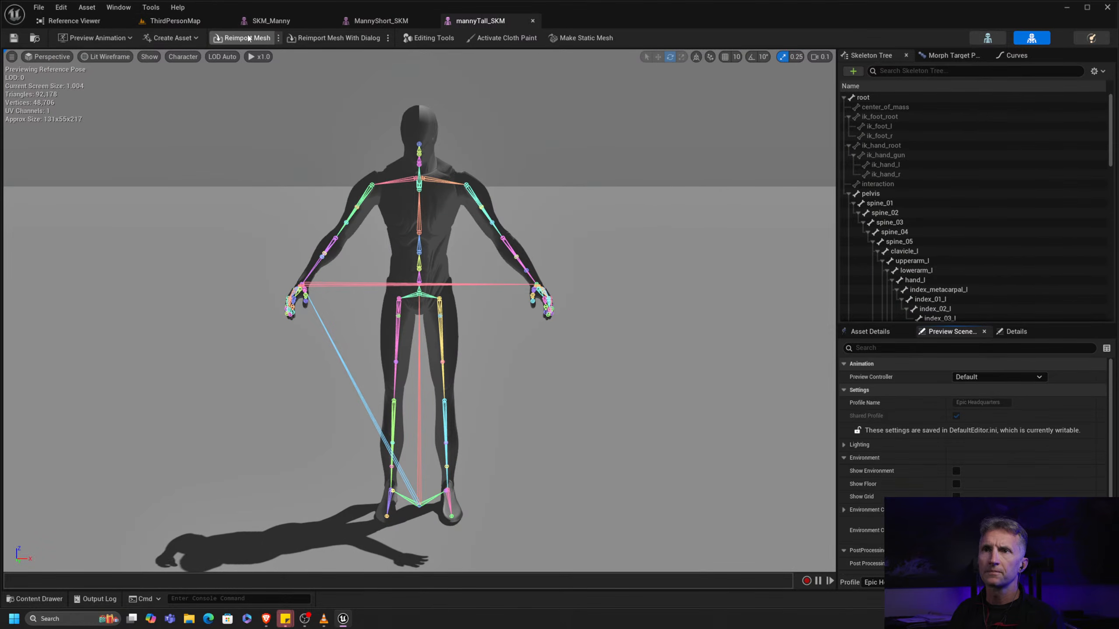
Open the MannyRepose_SKM skeletal mesh from the MannyRepose folder to inspect its reference pose
click(184, 21)
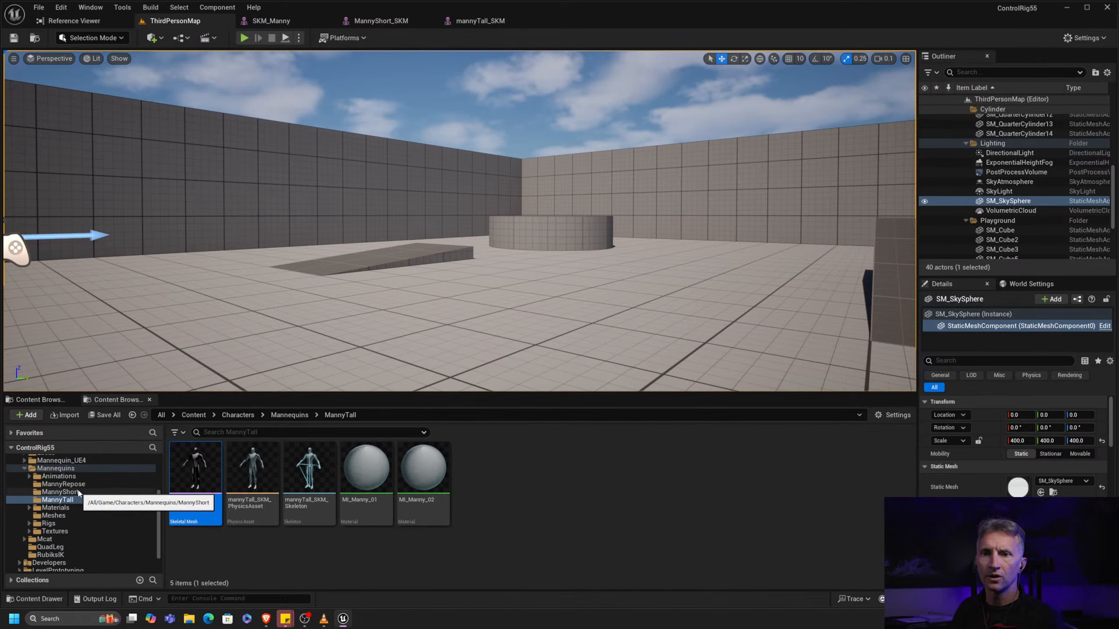
click(63, 484)
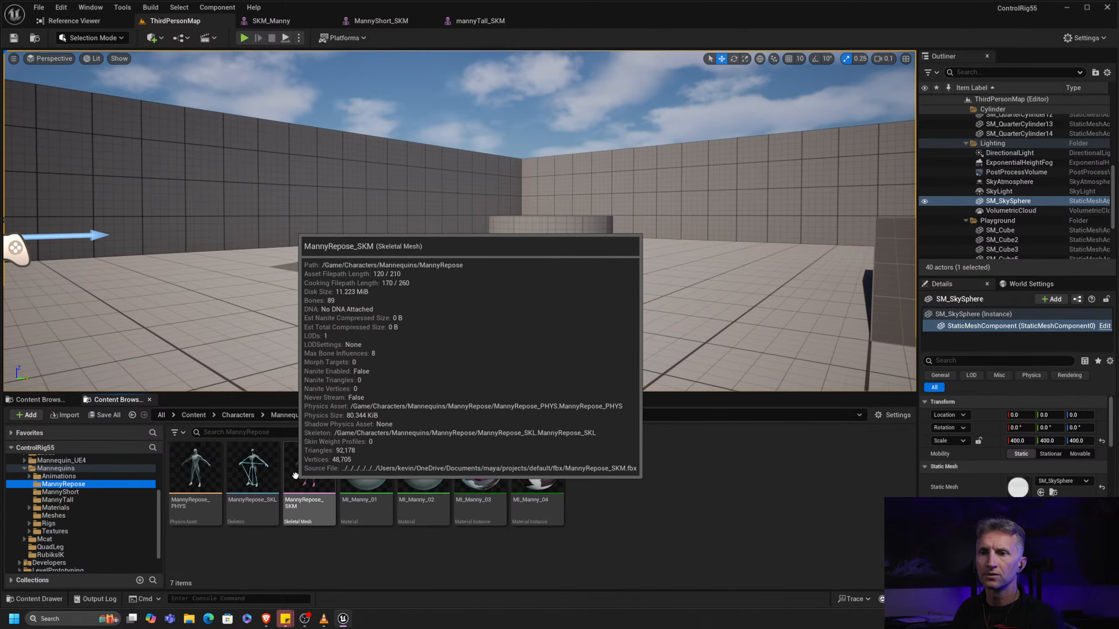
click(328, 478)
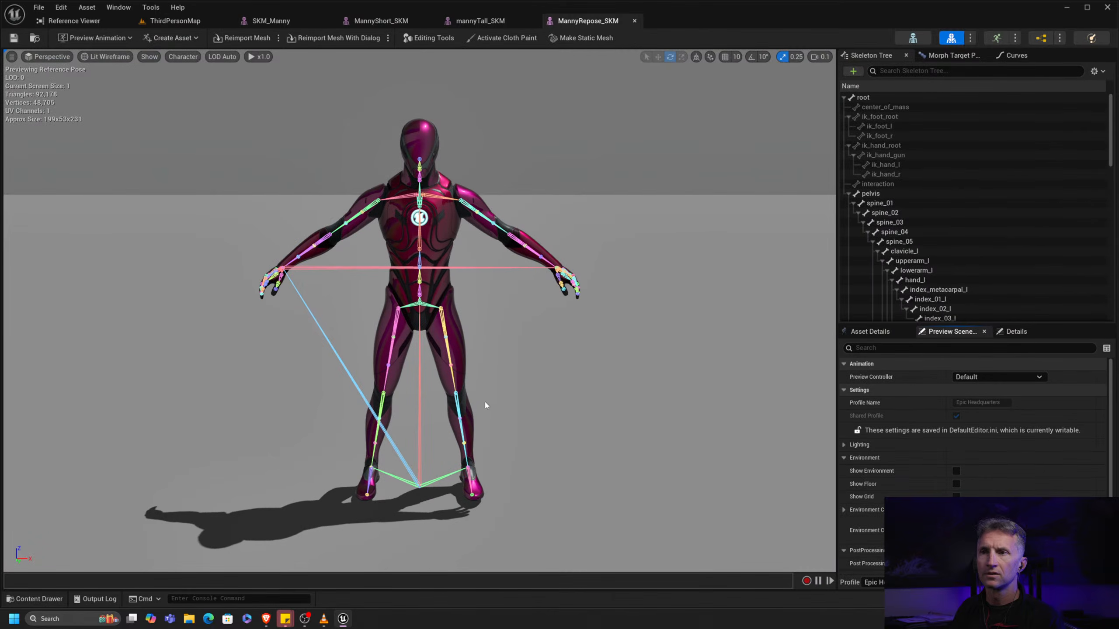
Place MannyRepose_SKM in the ThirdPersonMap level, with MannyShort_SKM standing beside it
click(156, 21)
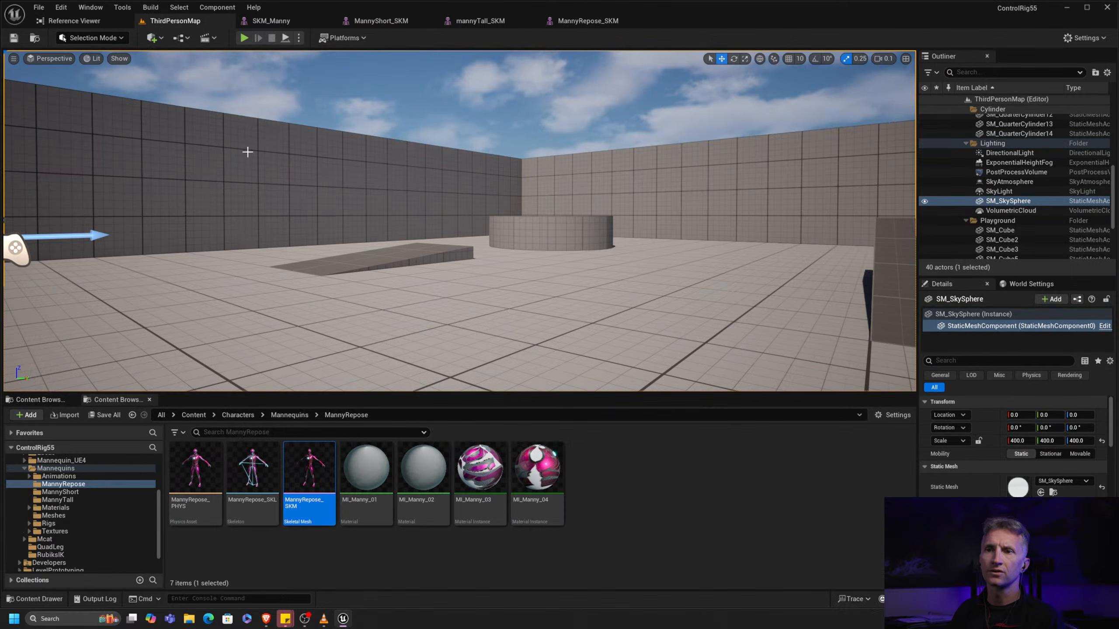
drag(309, 467, 262, 323)
click(60, 492)
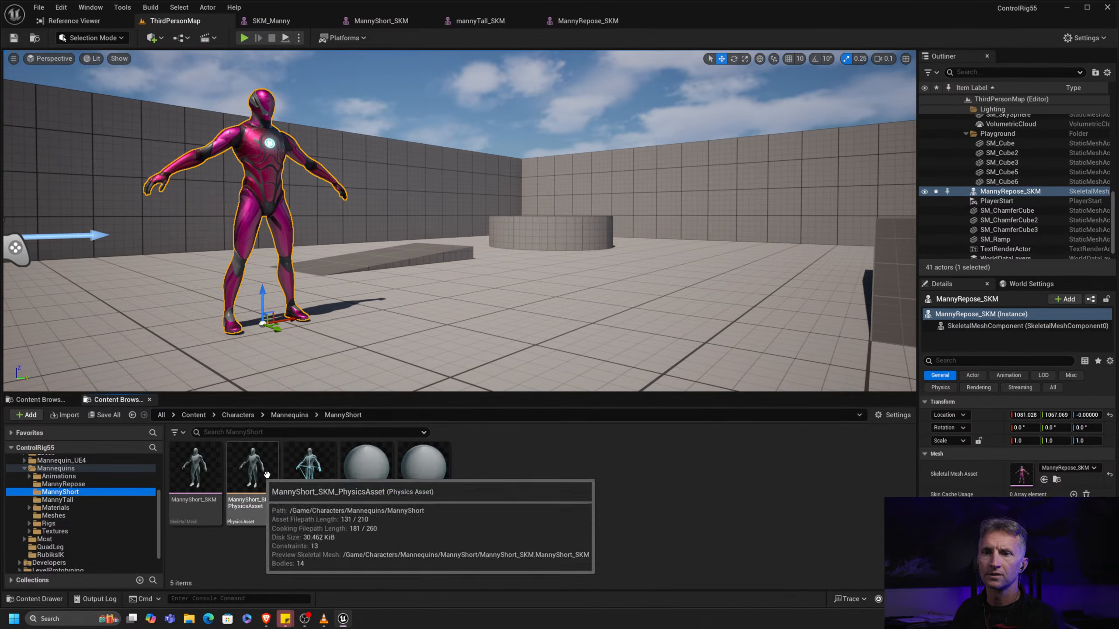
drag(197, 469, 386, 302)
Add mannyTall_SKM to the level beyond the short character, and SKM_Manny_Simple on the other side of MannyRepose_SKM
click(117, 500)
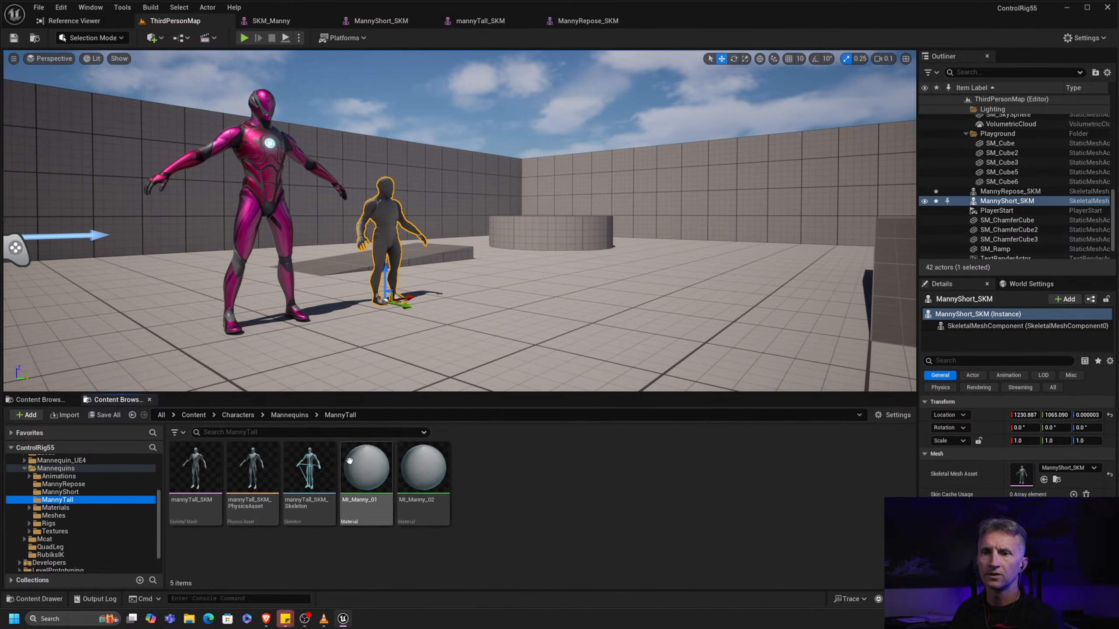
drag(216, 481, 468, 289)
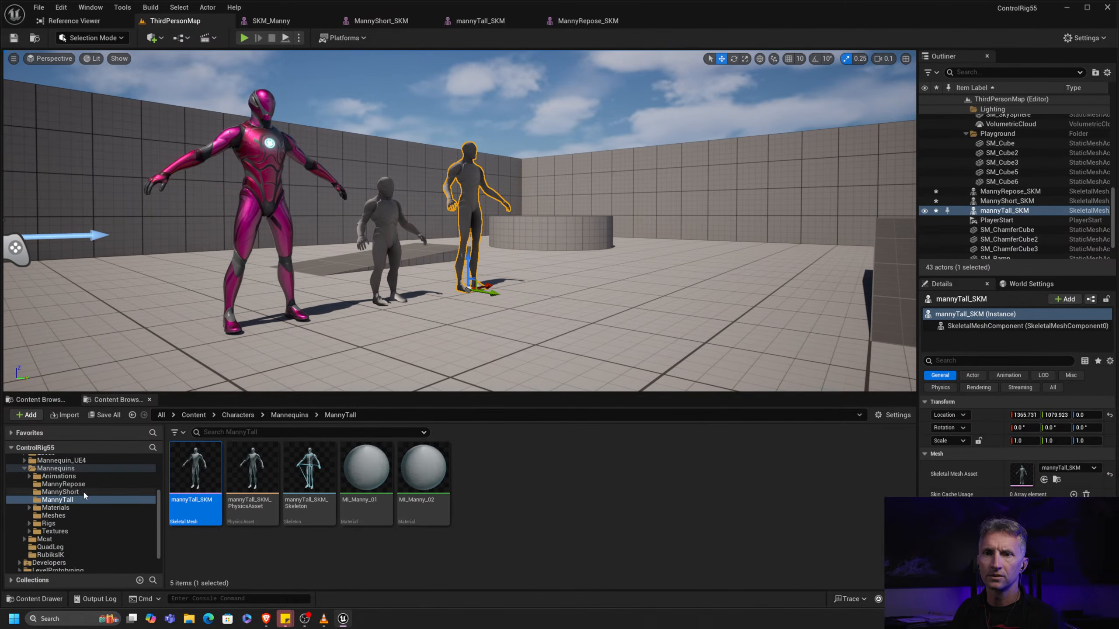
click(57, 515)
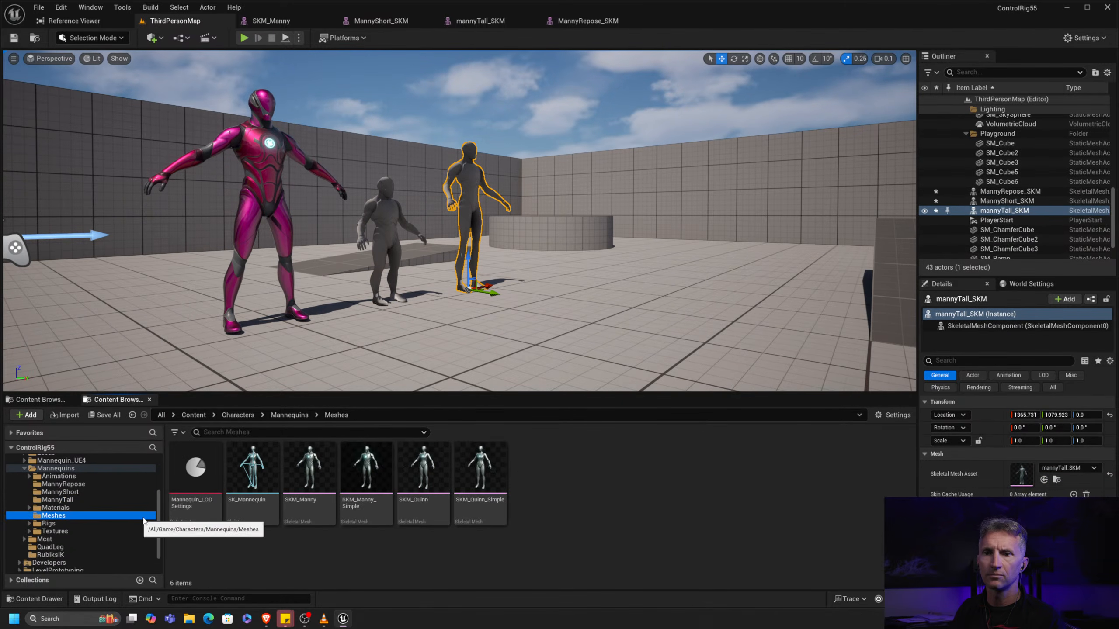
drag(380, 483, 98, 356)
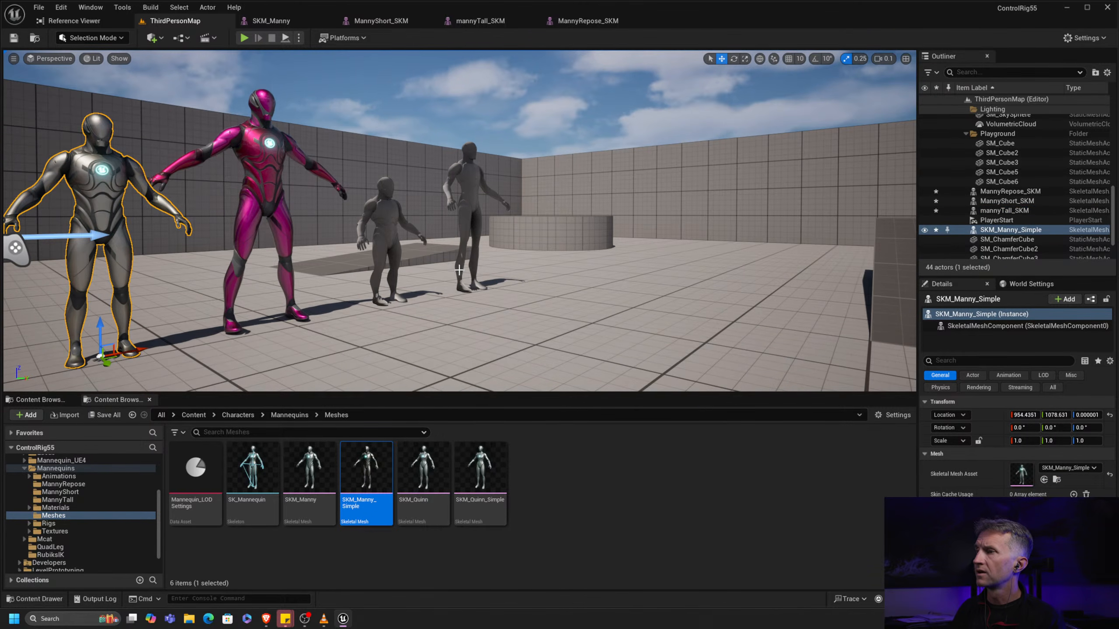
Compare the four characters in the level, selecting MannyRepose_SKM, MannyShort_SKM and mannyTall_SKM in turn
right_drag(489, 261, 397, 255)
alt+middle_drag(411, 229, 808, 213)
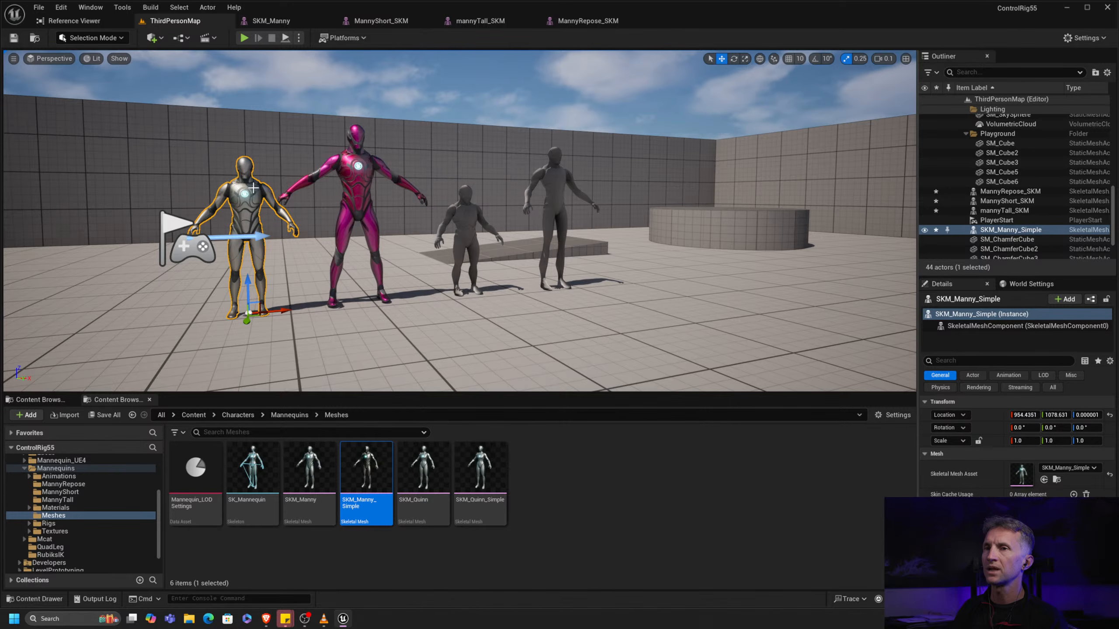
click(355, 171)
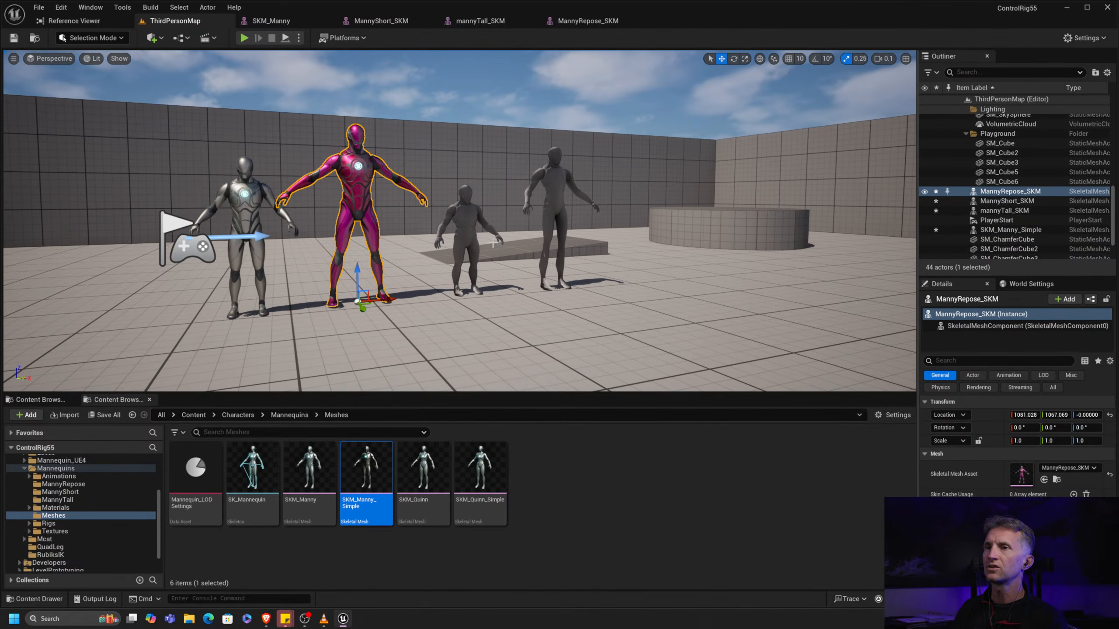
click(466, 225)
click(559, 201)
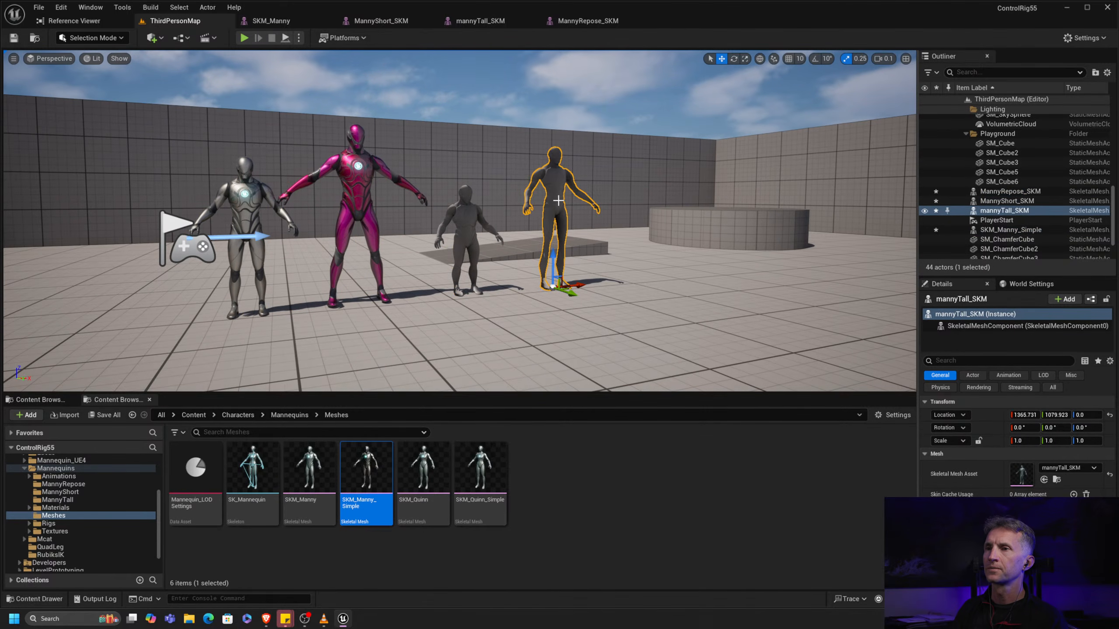
Review the mannyTall_SKM and MannyRepose_SKM skeletal meshes, comparing their bone hierarchies and reference poses
click(247, 190)
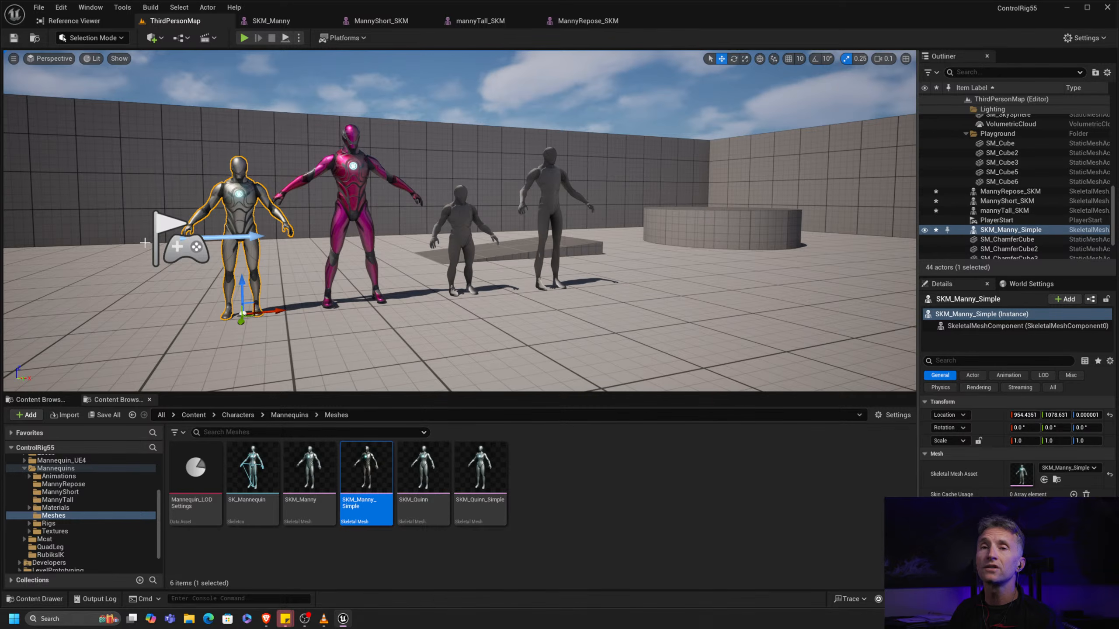
click(480, 21)
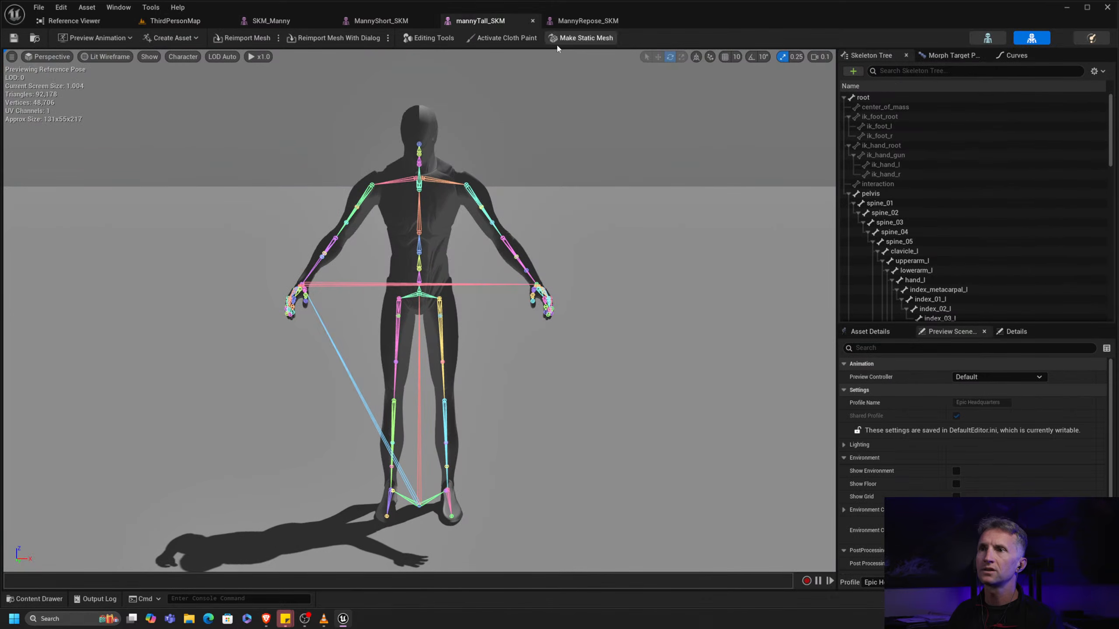
scroll(967, 165, down, 3)
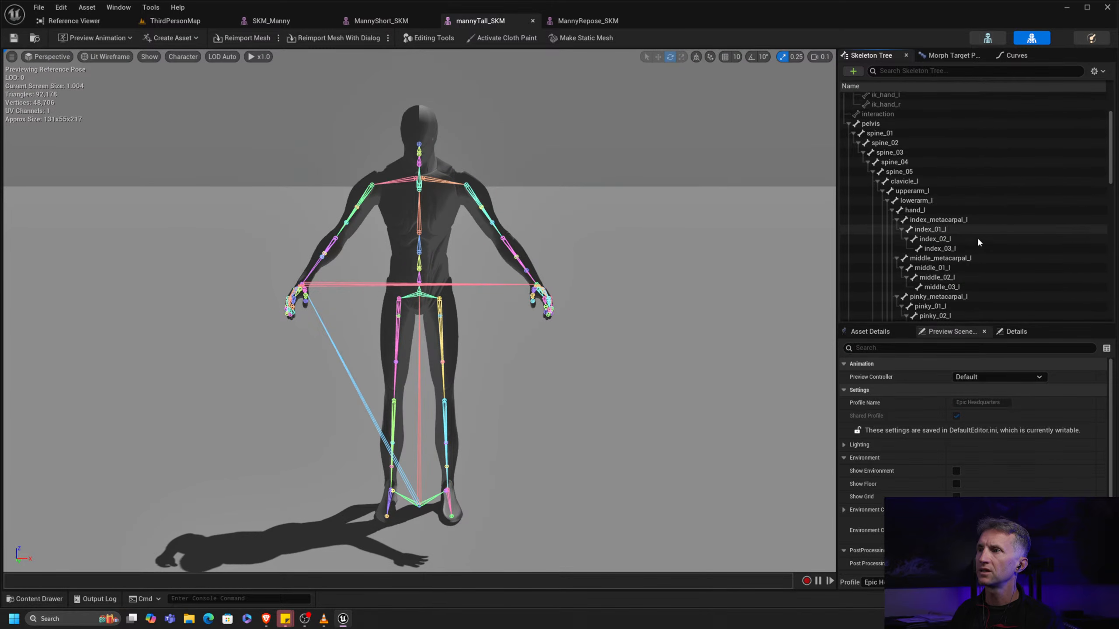
click(588, 20)
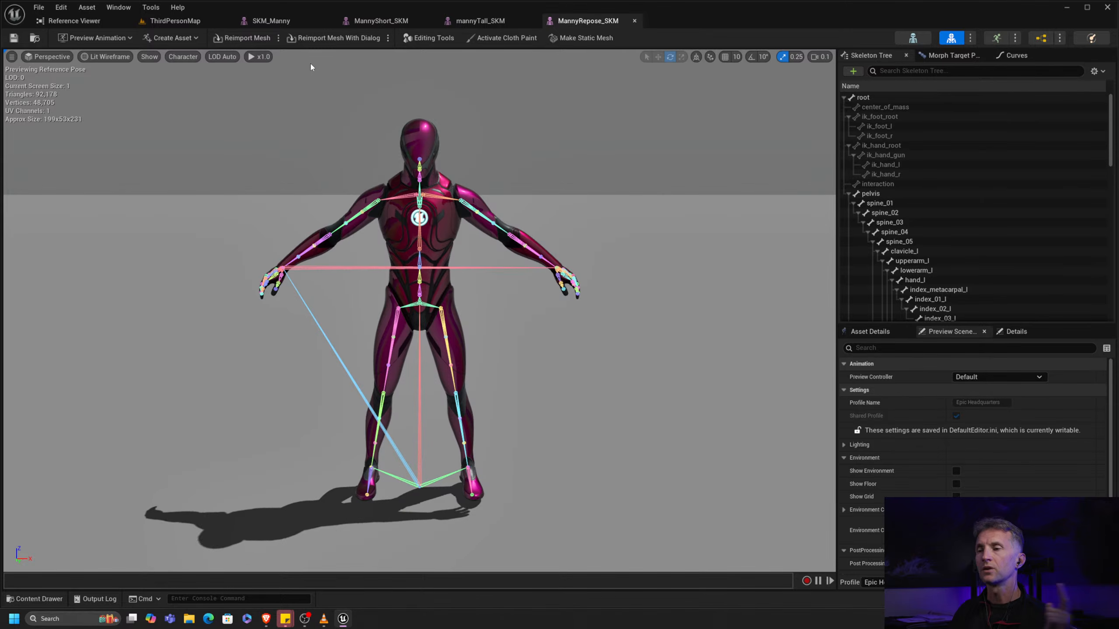
Move SKM_Manny_Simple in ThirdPersonMap along X, away from MannyRepose_SKM, to about X 906
click(184, 24)
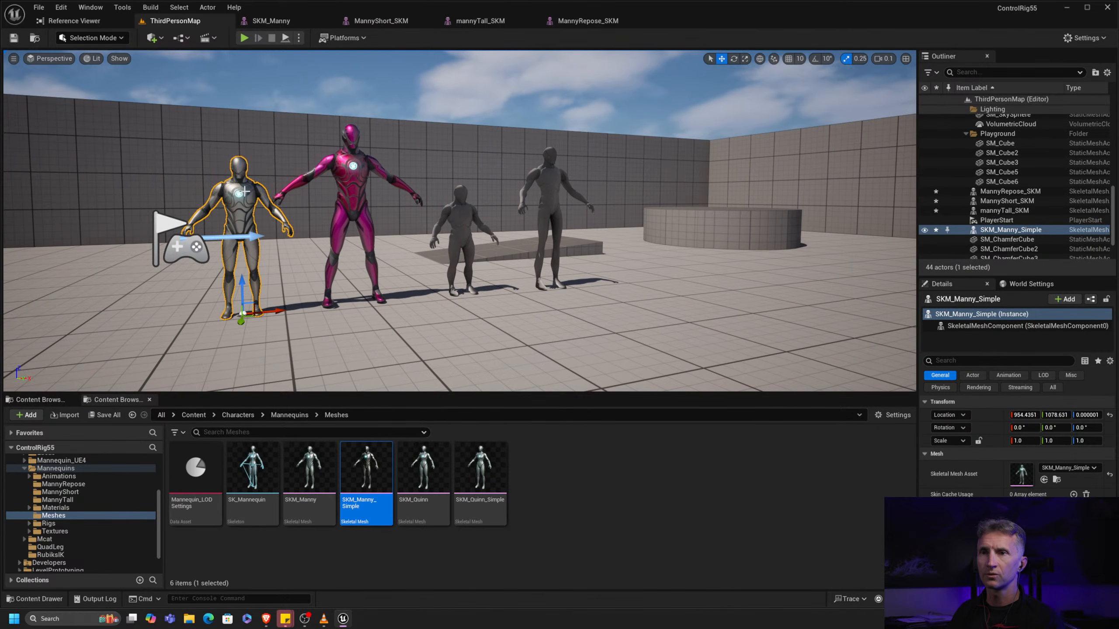
right_drag(267, 256, 264, 256)
drag(278, 317, 228, 316)
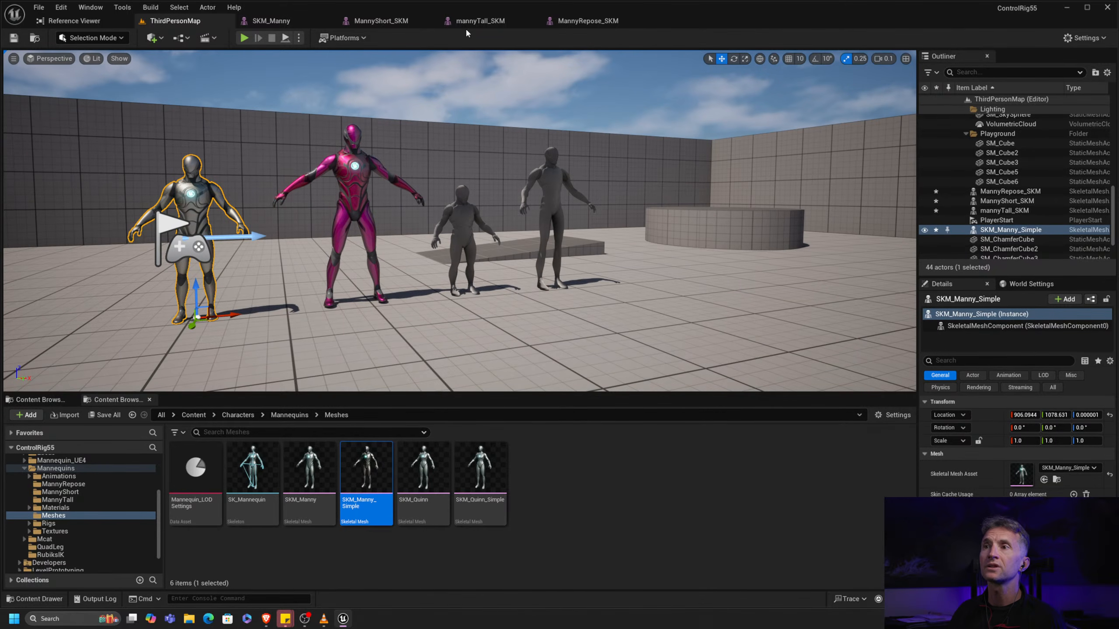
Check mannyTall_SKM's material slots and copy MI_Manny_03 and MI_Manny_04 from the MannyRepose folder into the MannyTall folder
click(480, 21)
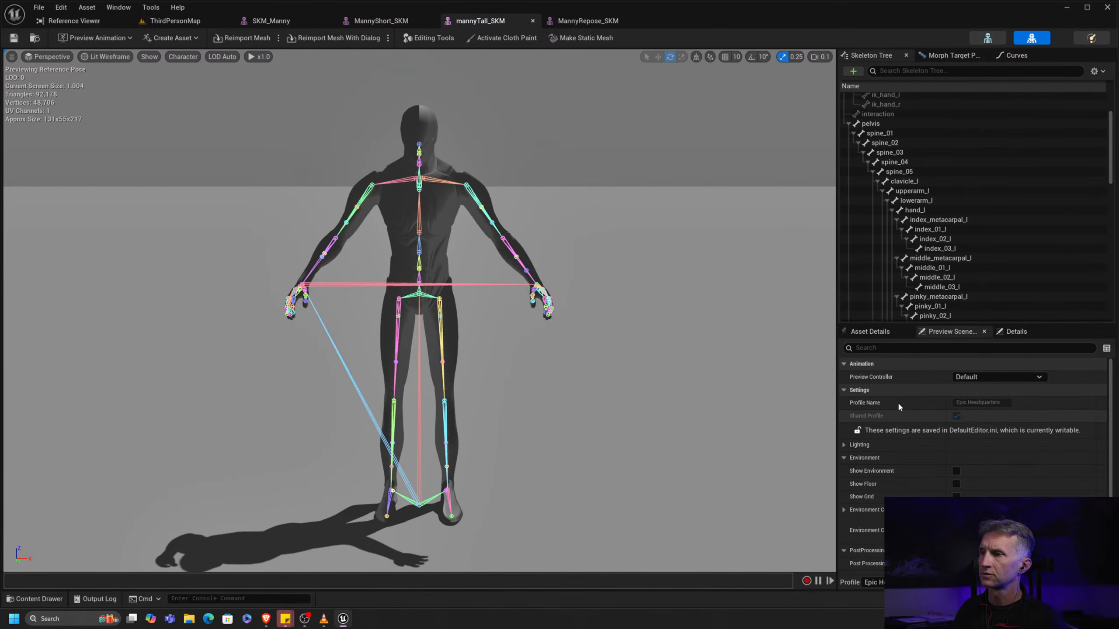
click(876, 331)
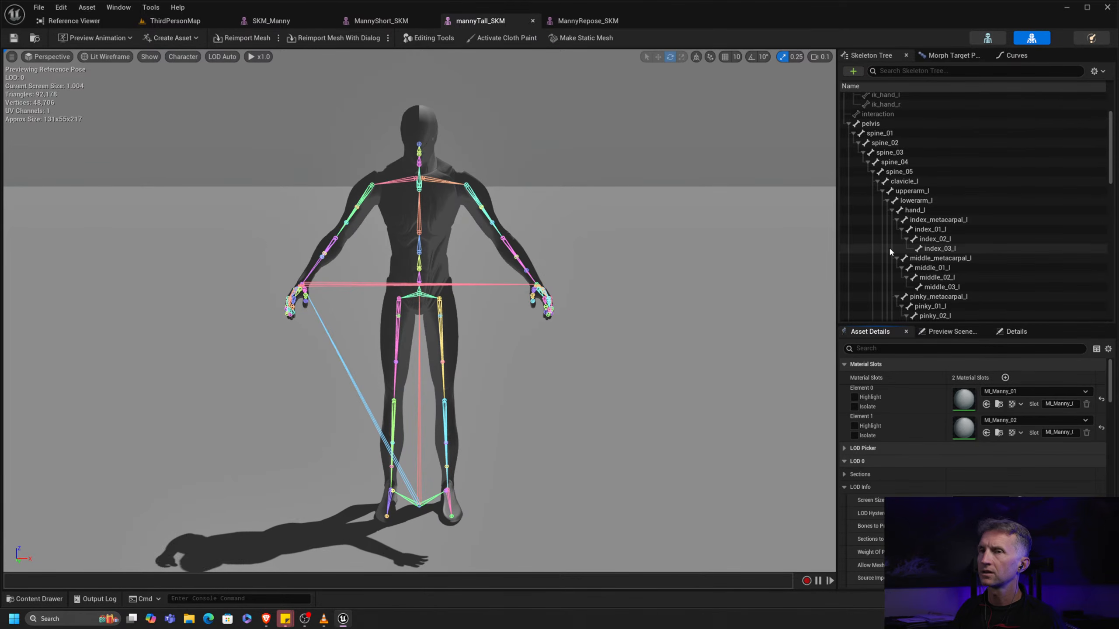
click(192, 26)
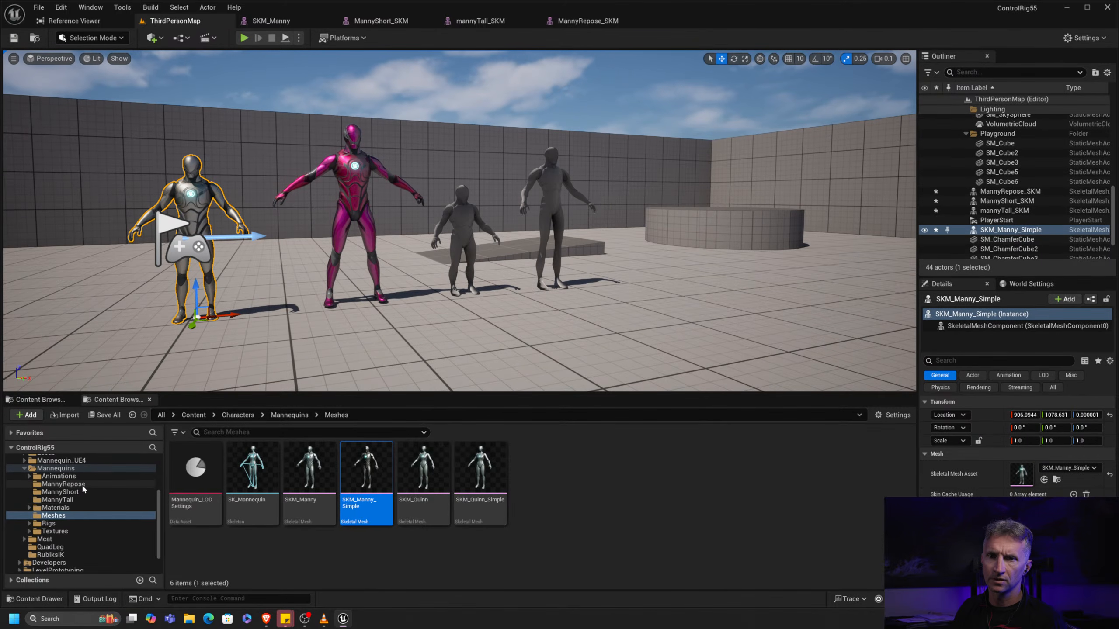
click(63, 484)
ctrl+click(524, 481)
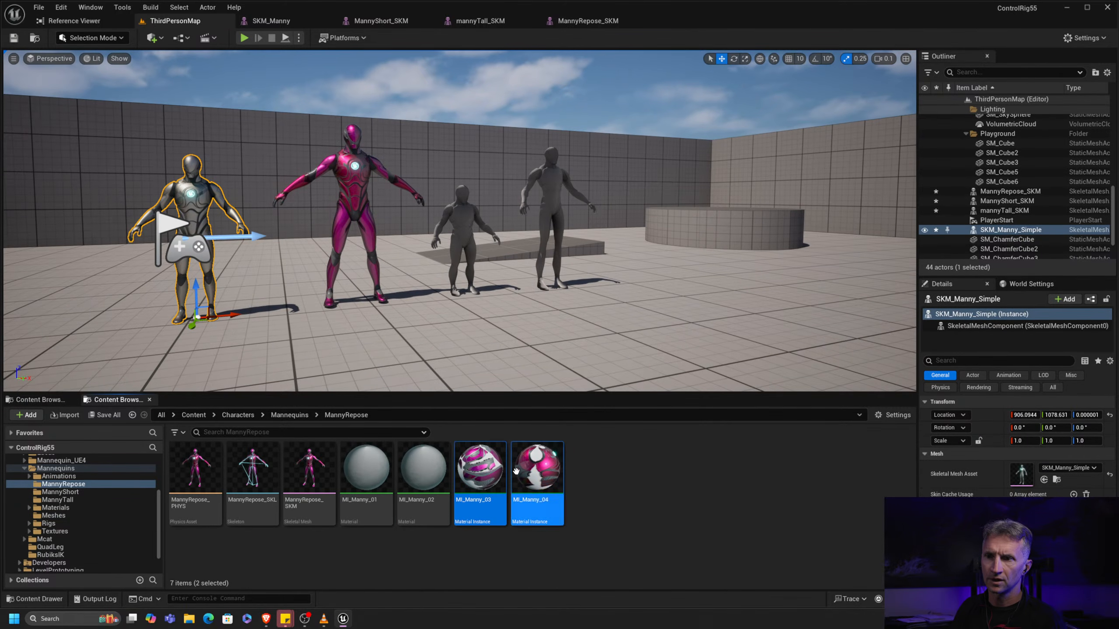
drag(524, 481, 74, 498)
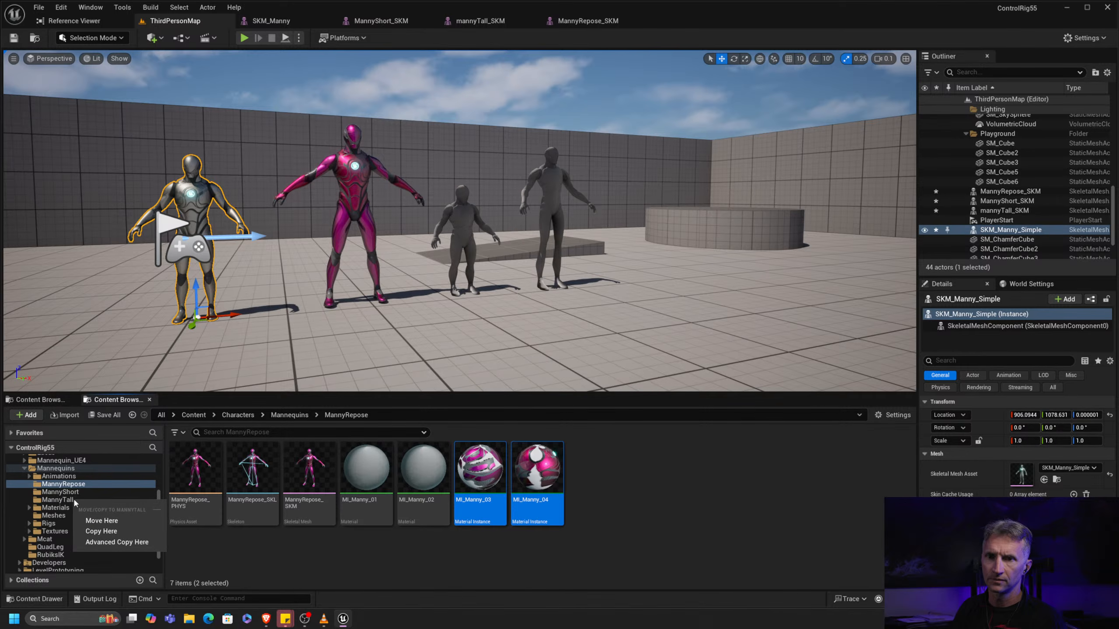
click(104, 530)
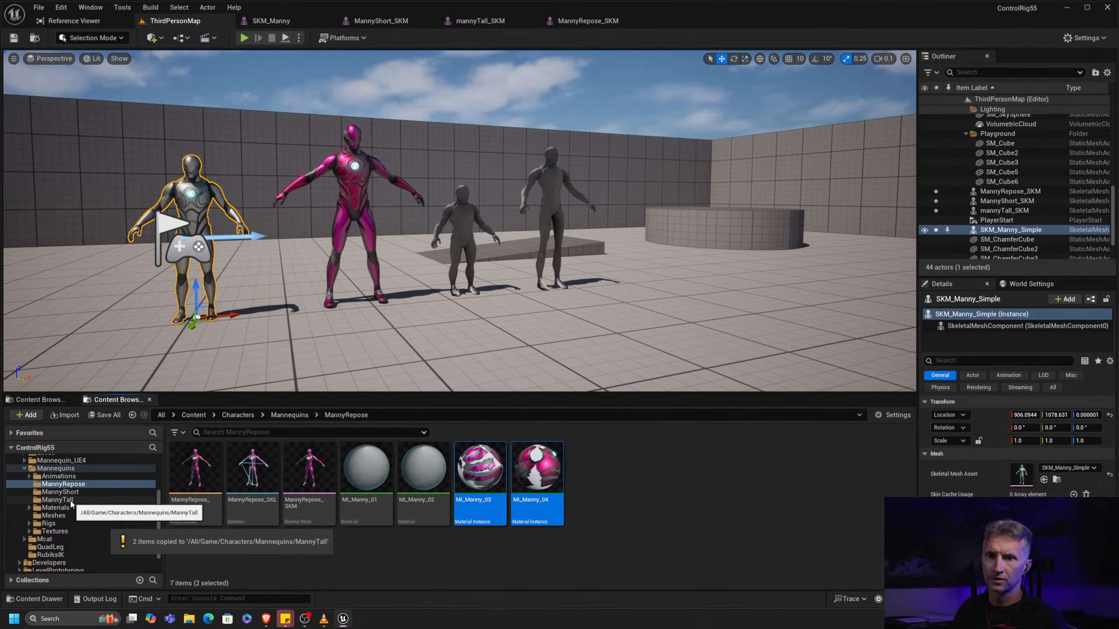
Change the Tint of the MI_Manny_03 copy in the MannyTall folder to blue
click(70, 501)
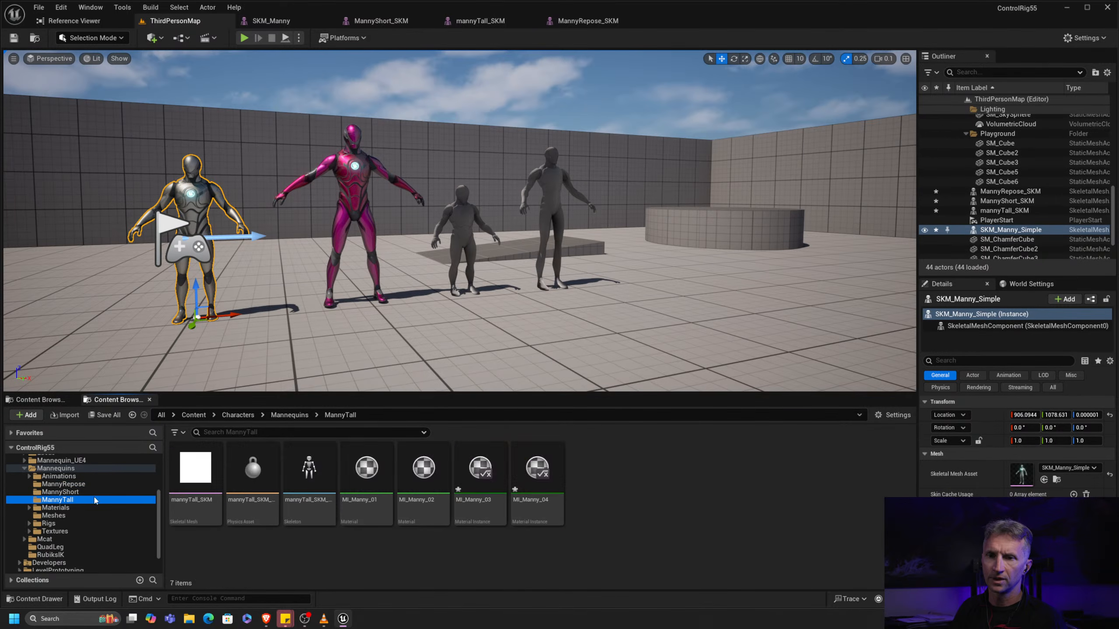
double_click(480, 469)
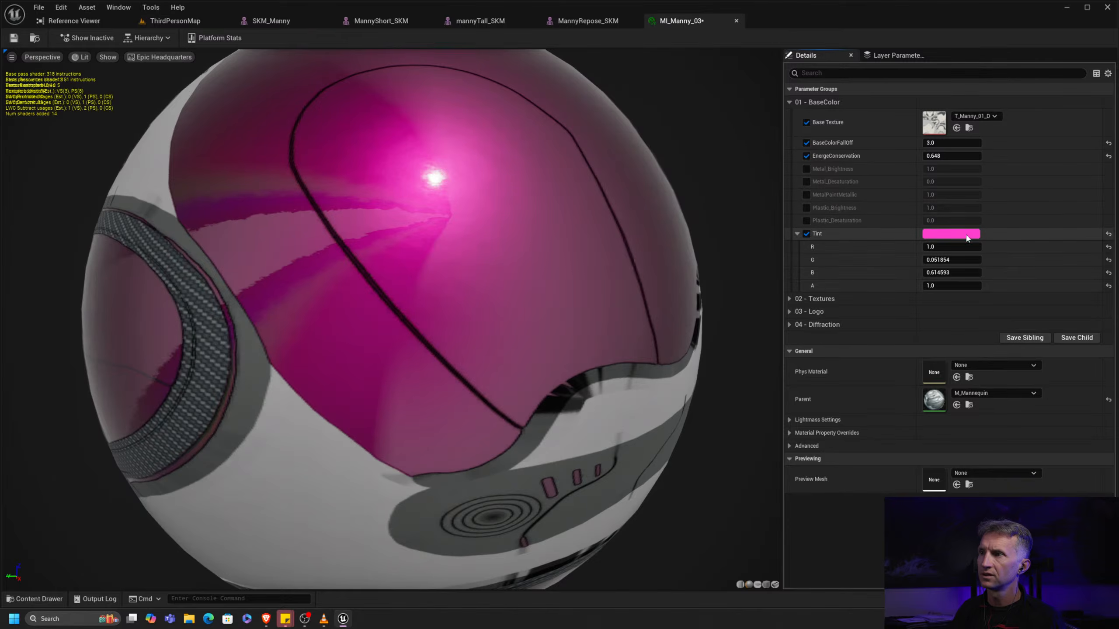
click(951, 234)
click(1012, 286)
click(1104, 476)
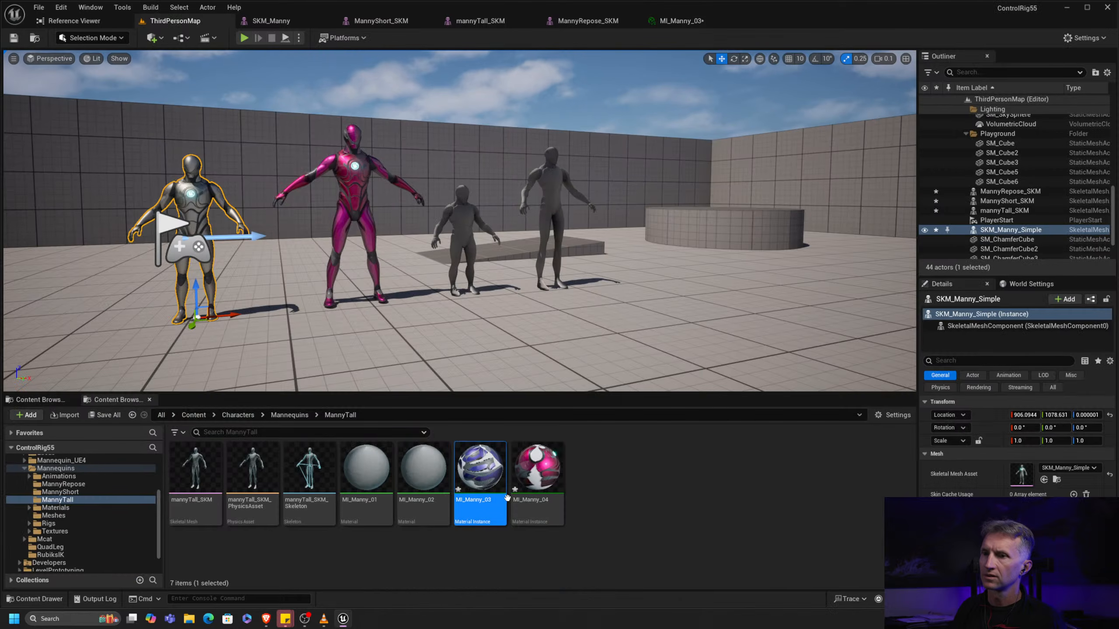
Change the Tint of MI_Manny_04 in the MannyTall folder to blue, about R 0.203, G 0.227, B 1.0
click(545, 476)
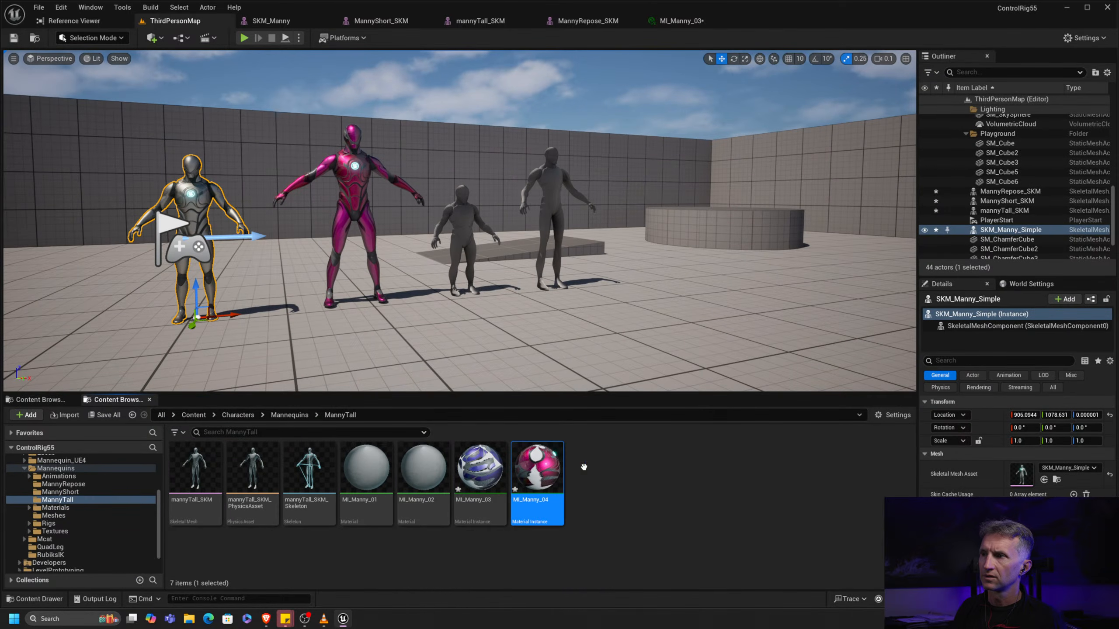
double_click(538, 467)
click(950, 233)
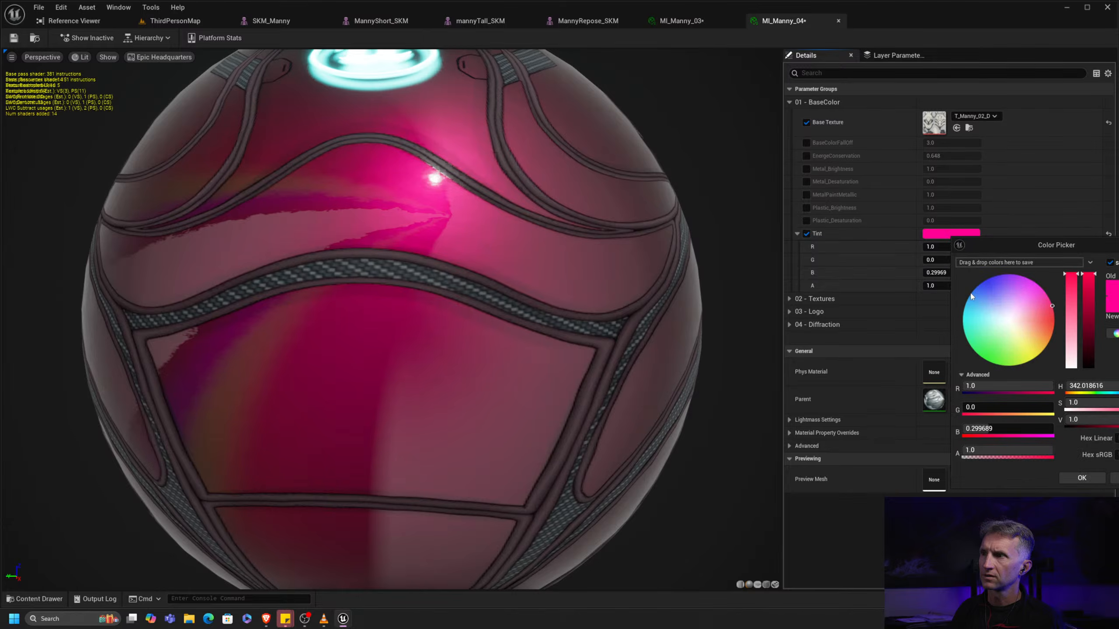
click(989, 289)
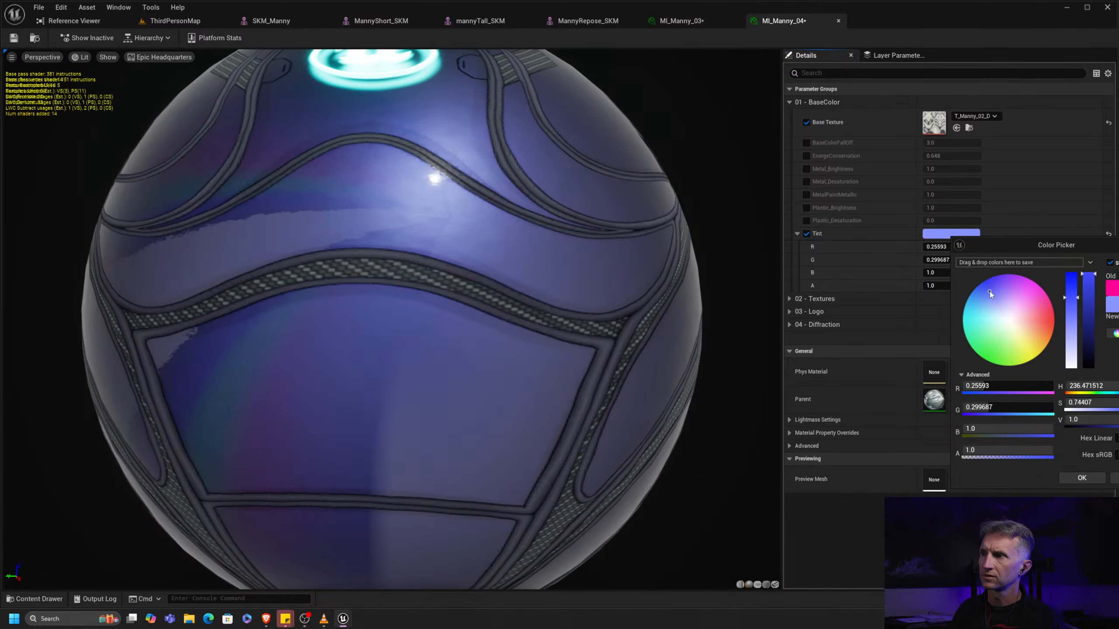
click(1082, 478)
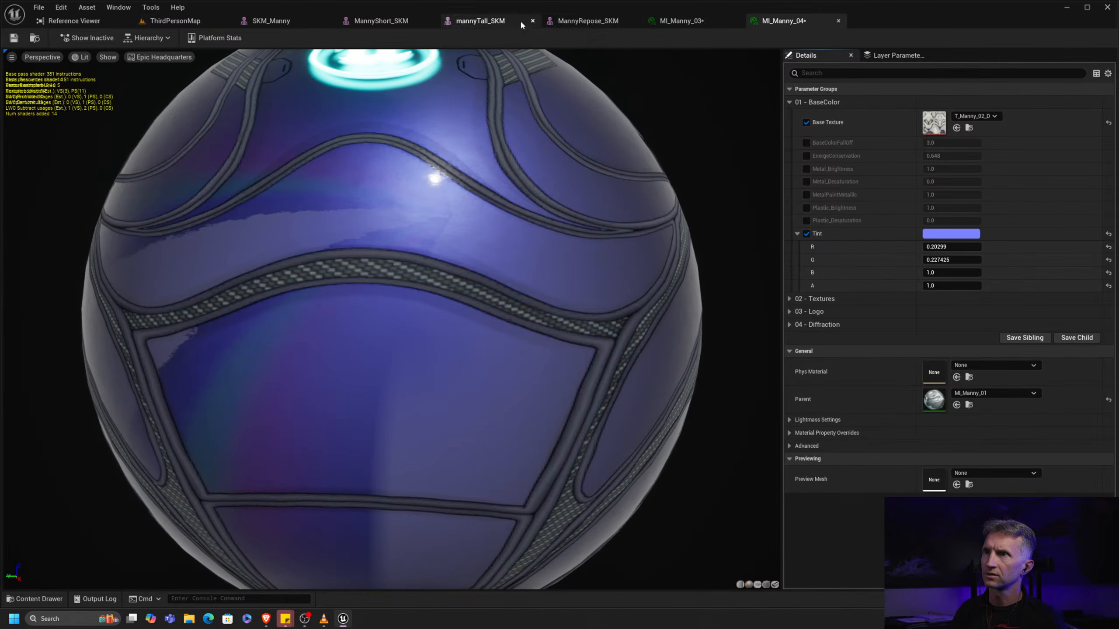
Assign MI_Manny_04 to Element 1 and MI_Manny_03 to Element 0 of mannyTall_SKM's material slots
click(482, 21)
click(986, 433)
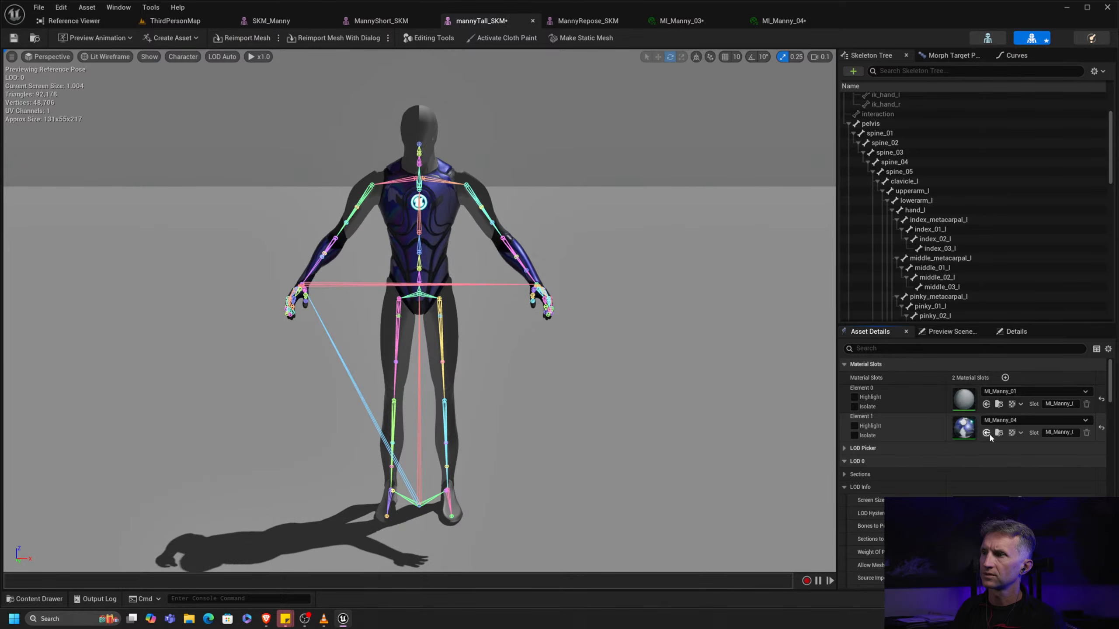
click(783, 21)
key(ctrl+Tab)
key(ctrl+Tab)
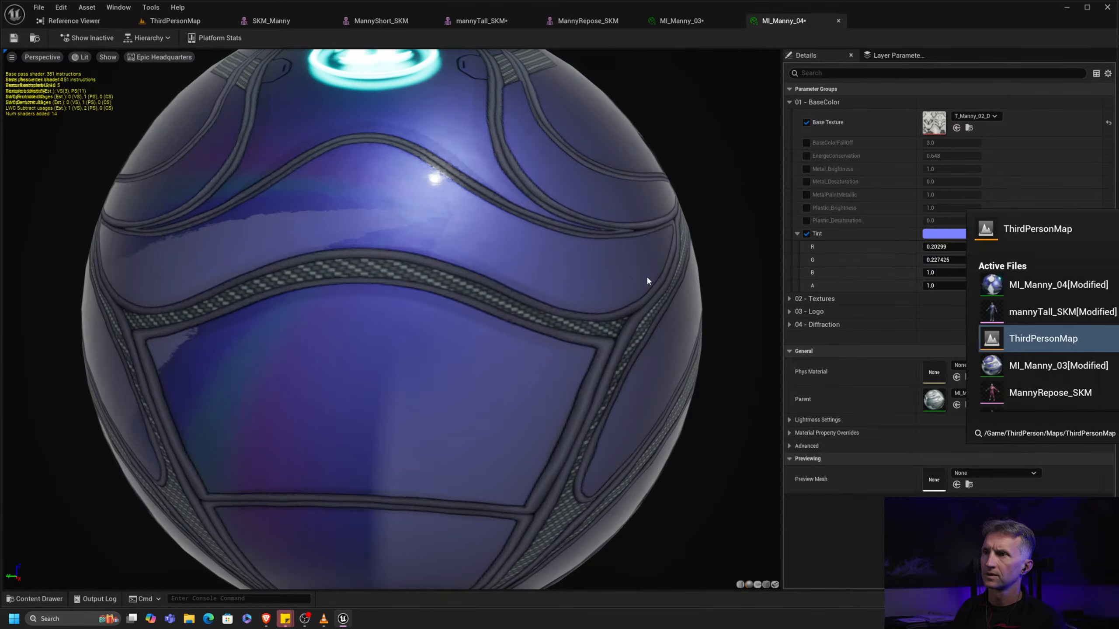
click(468, 468)
key(ctrl+Tab)
key(ctrl+Tab)
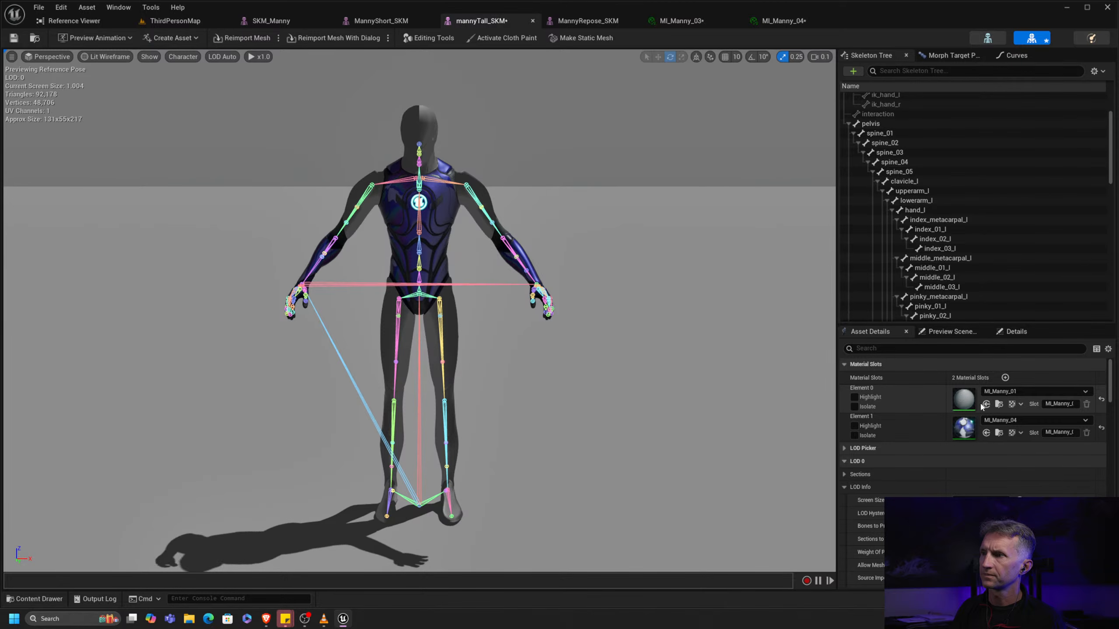
click(986, 404)
Set mannyTall_SKM's Preview Controller to Use Specific Animation and open the list of available animations
drag(545, 352, 494, 354)
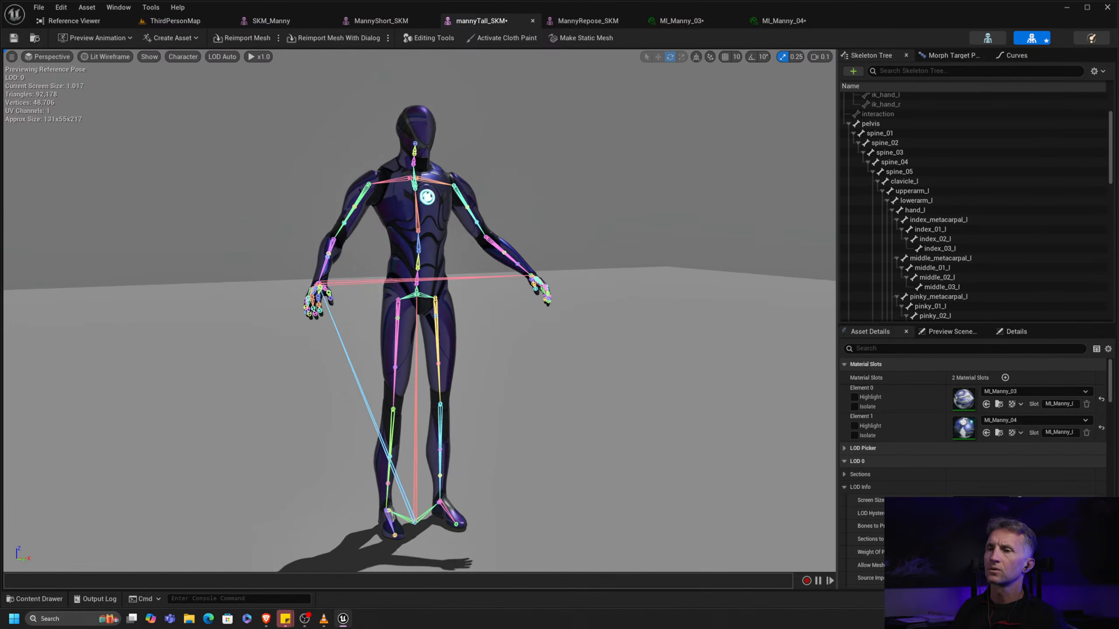
alt+right_drag(675, 348, 854, 310)
alt+drag(675, 344, 612, 343)
alt+right_drag(612, 343, 553, 349)
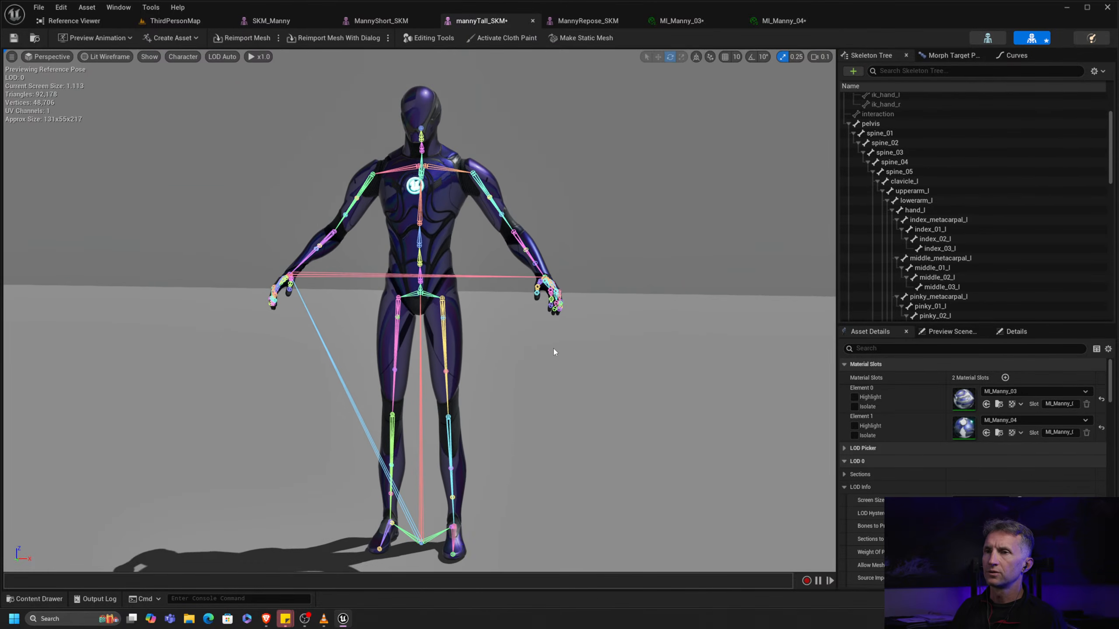
click(933, 333)
click(1026, 378)
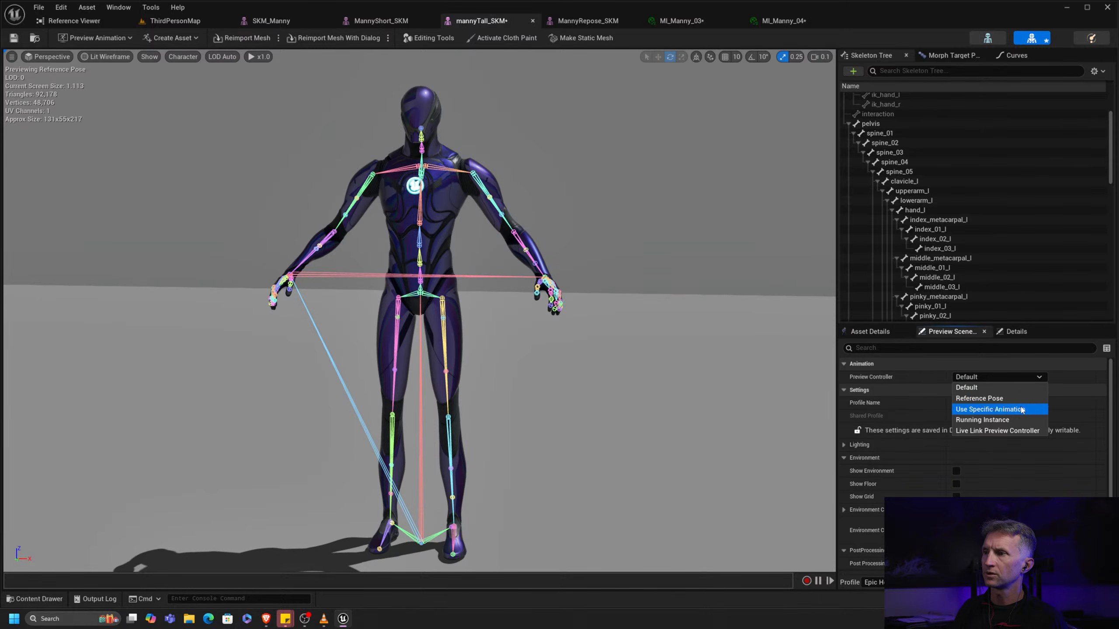
click(1022, 409)
click(1024, 391)
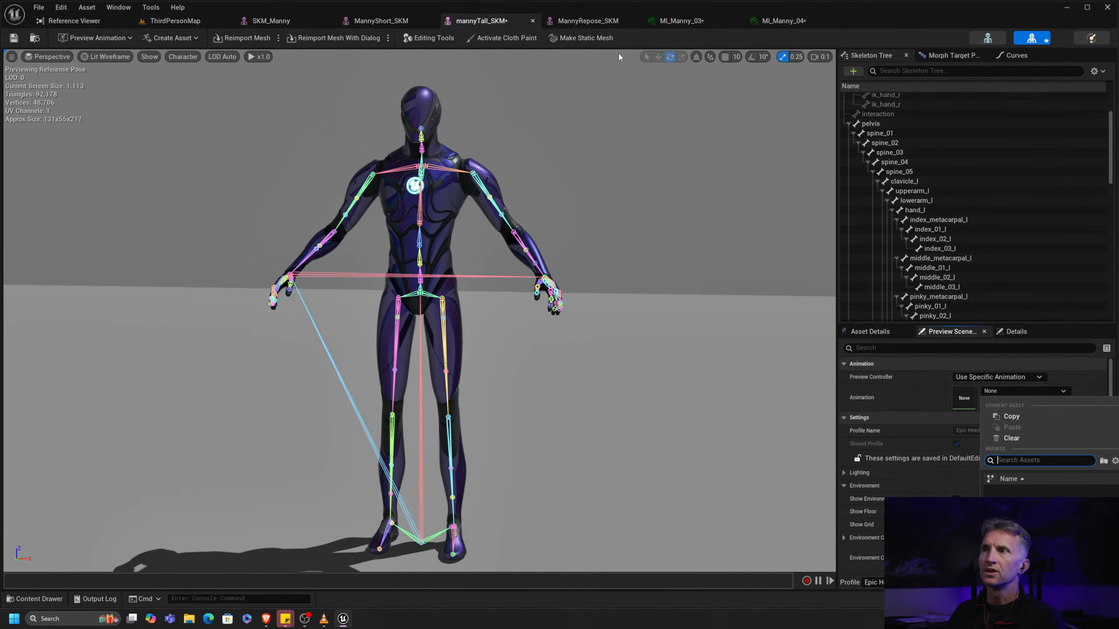
Open mannyTall_SKM's skeleton and examine its compatible skeletons in the retargeting settings and asset details
click(888, 58)
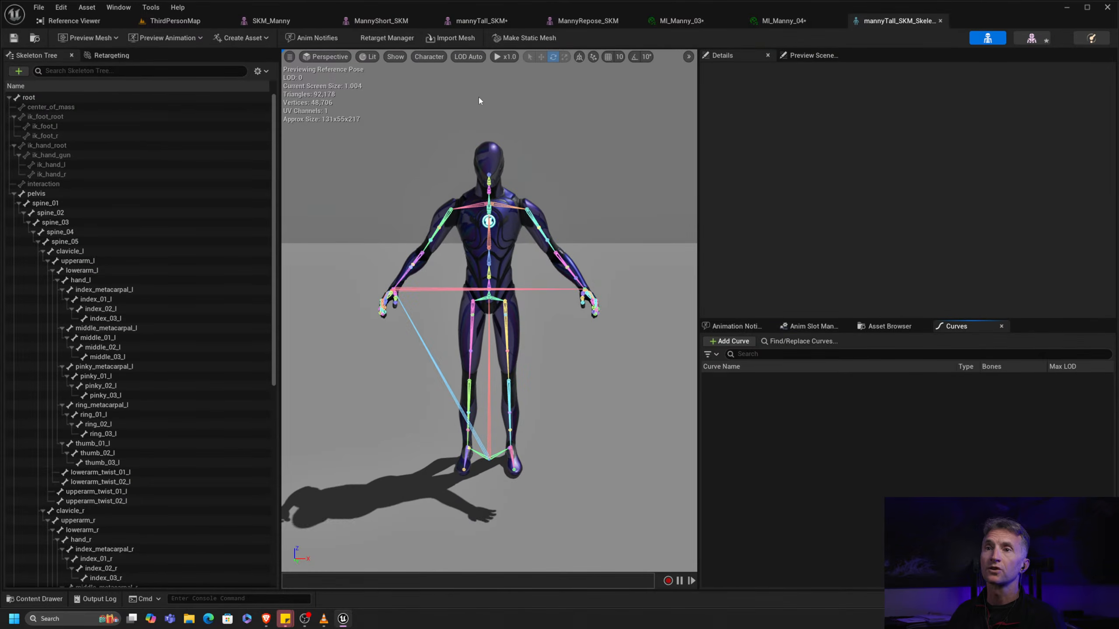
click(132, 55)
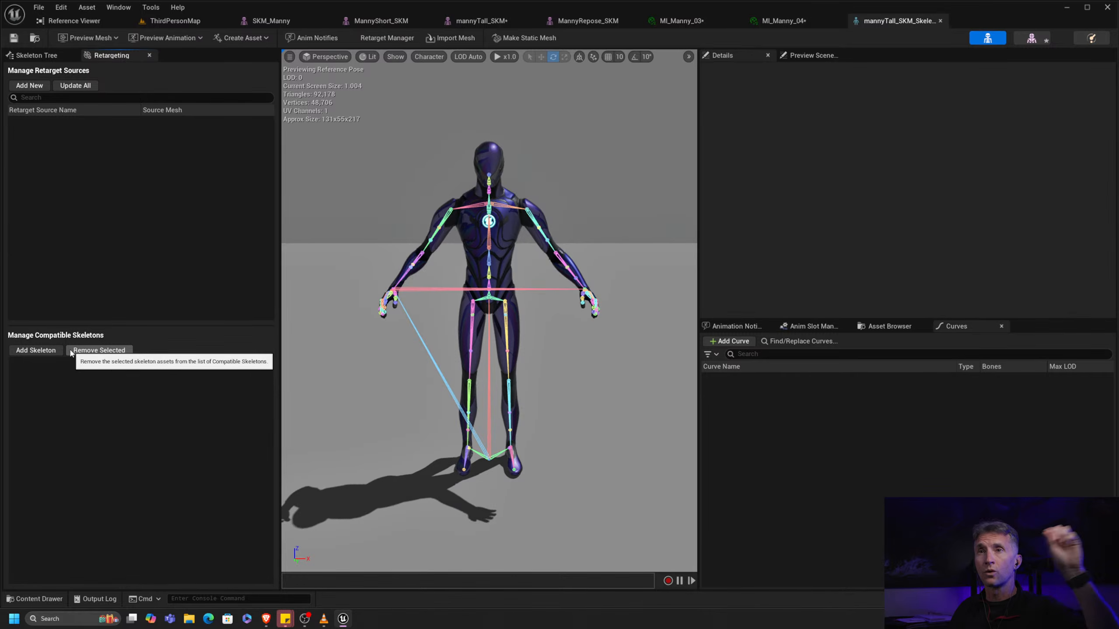
click(118, 7)
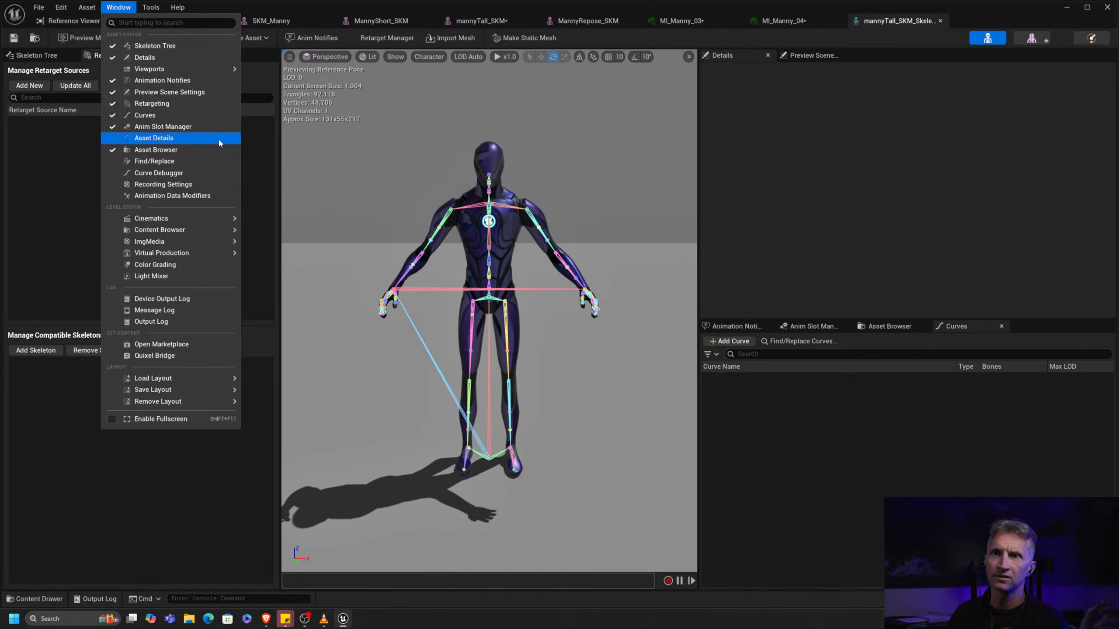
click(219, 139)
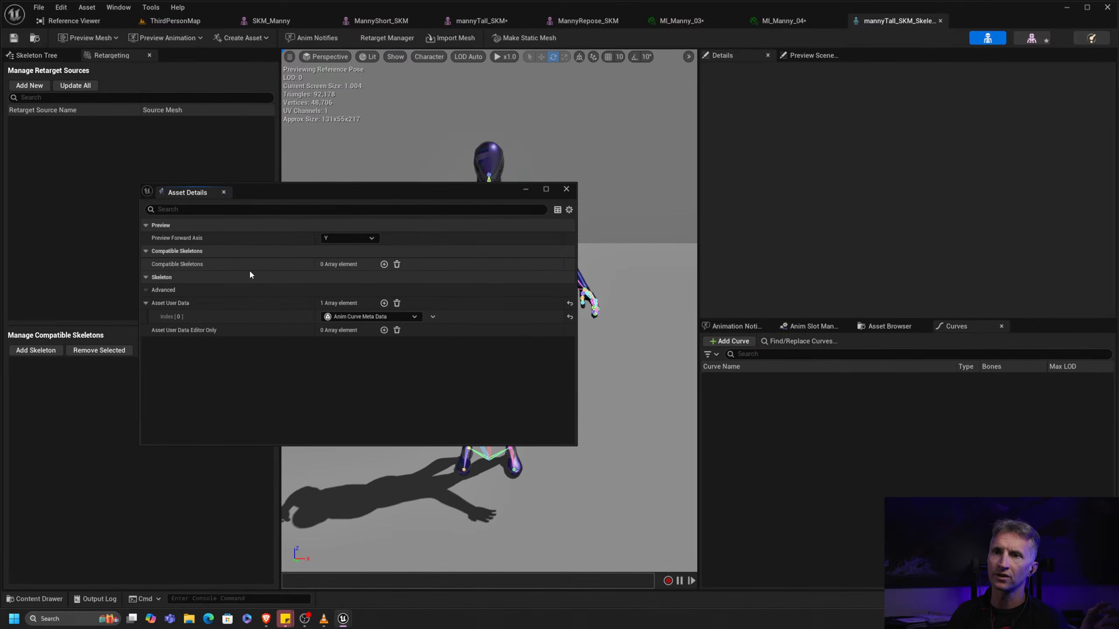
click(566, 189)
Add SK_Mannequin as a compatible skeleton of mannyTall_SKM_Skeleton
click(36, 350)
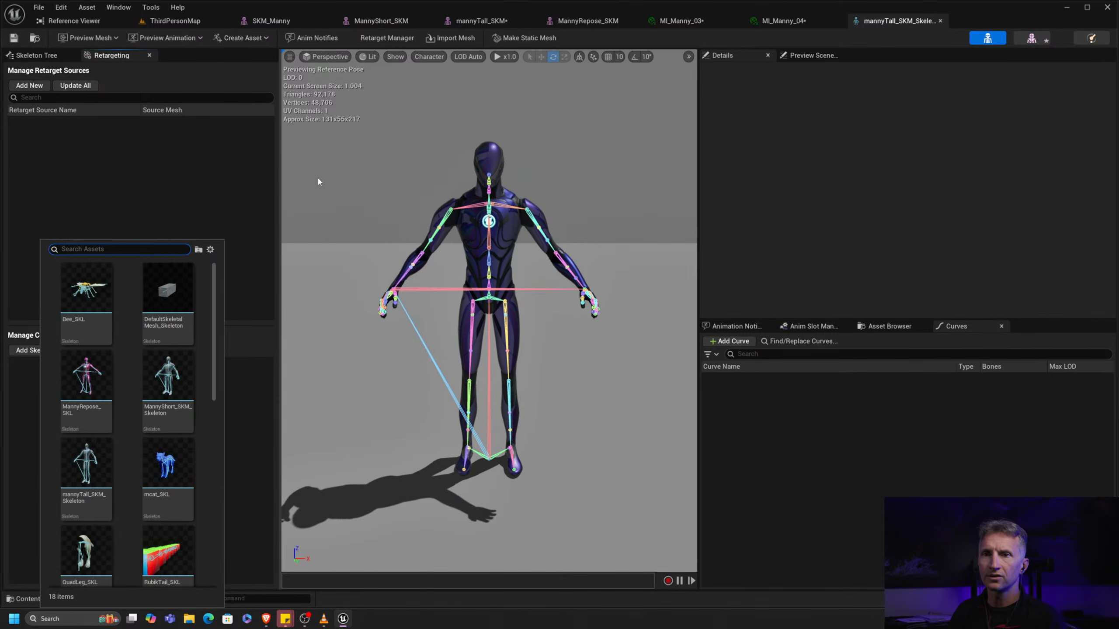
text(man)
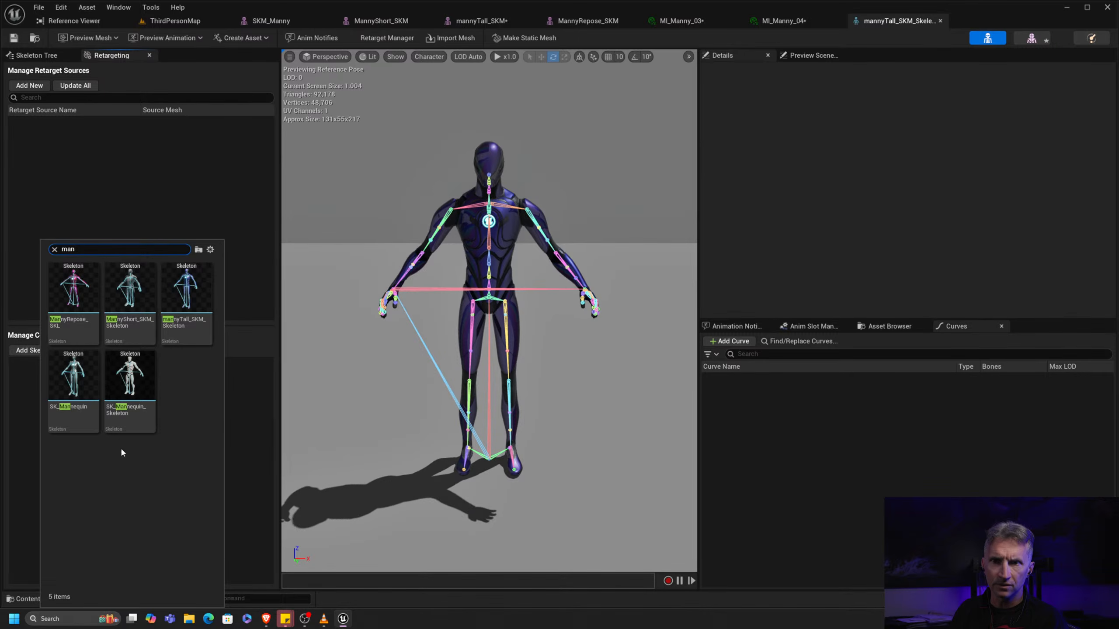
click(81, 383)
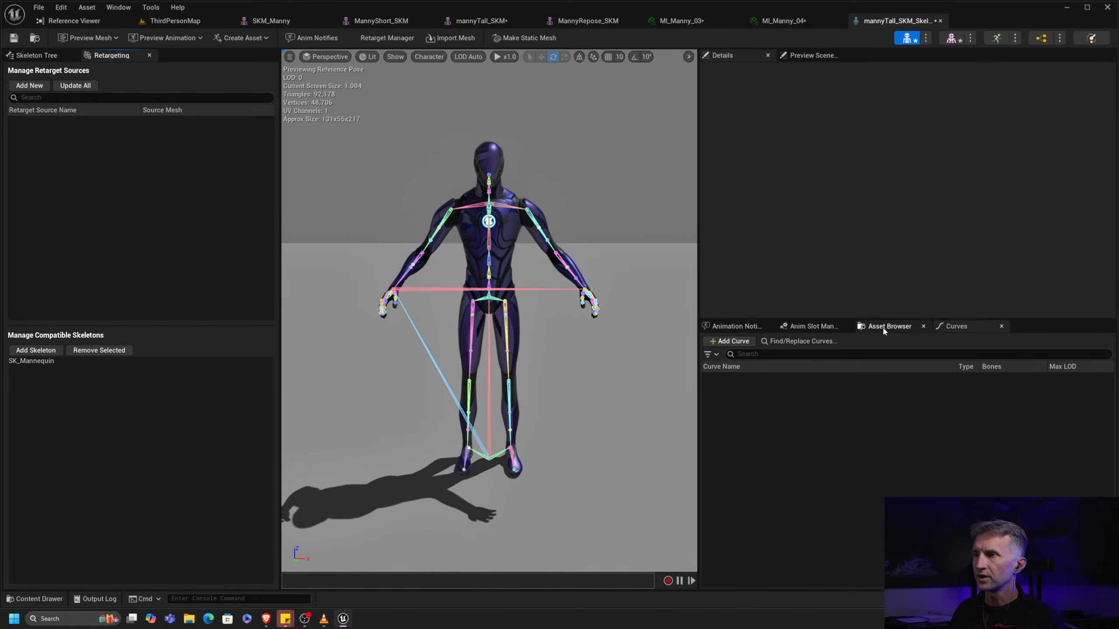
Return to the mannyTall_SKM mesh and preview the MF_Emote_FingerGuns animation on it, examining the legs during playback
click(951, 38)
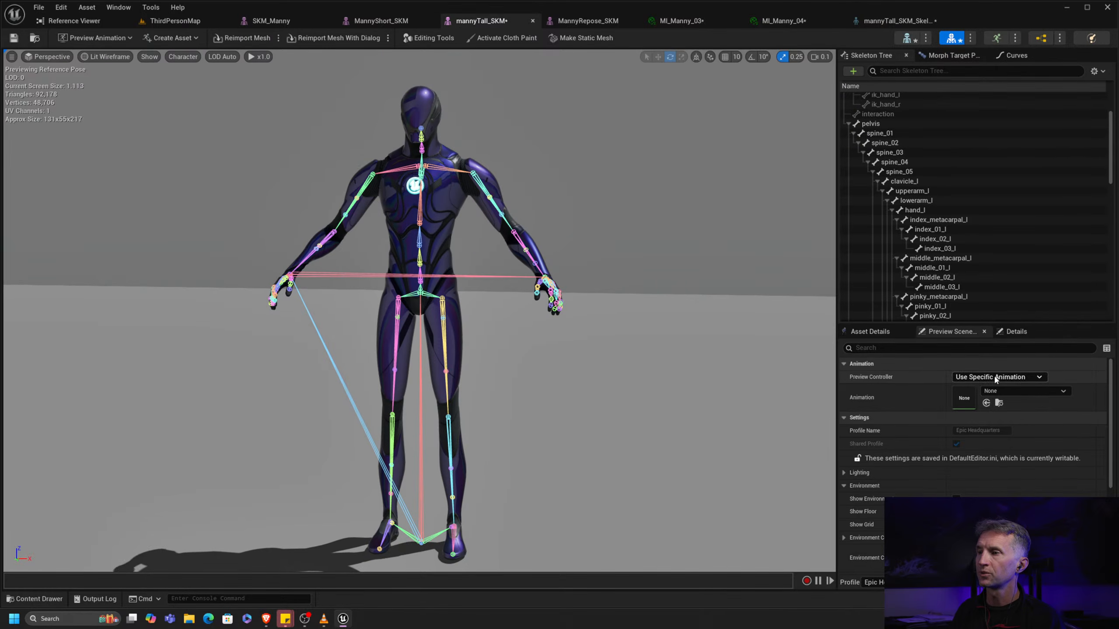
click(1061, 391)
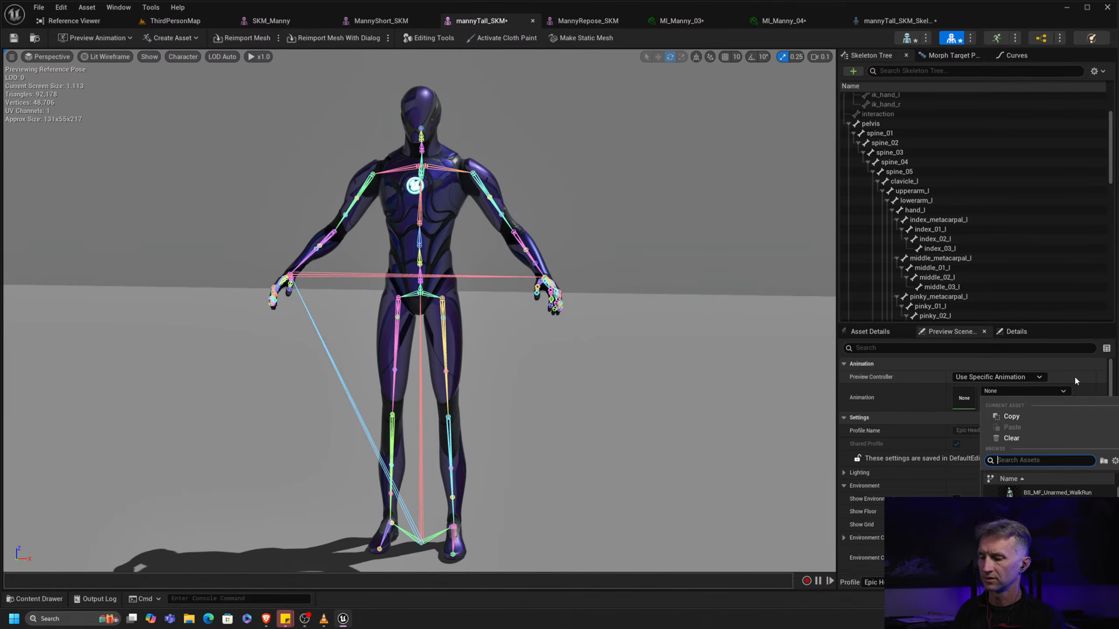
text(emo)
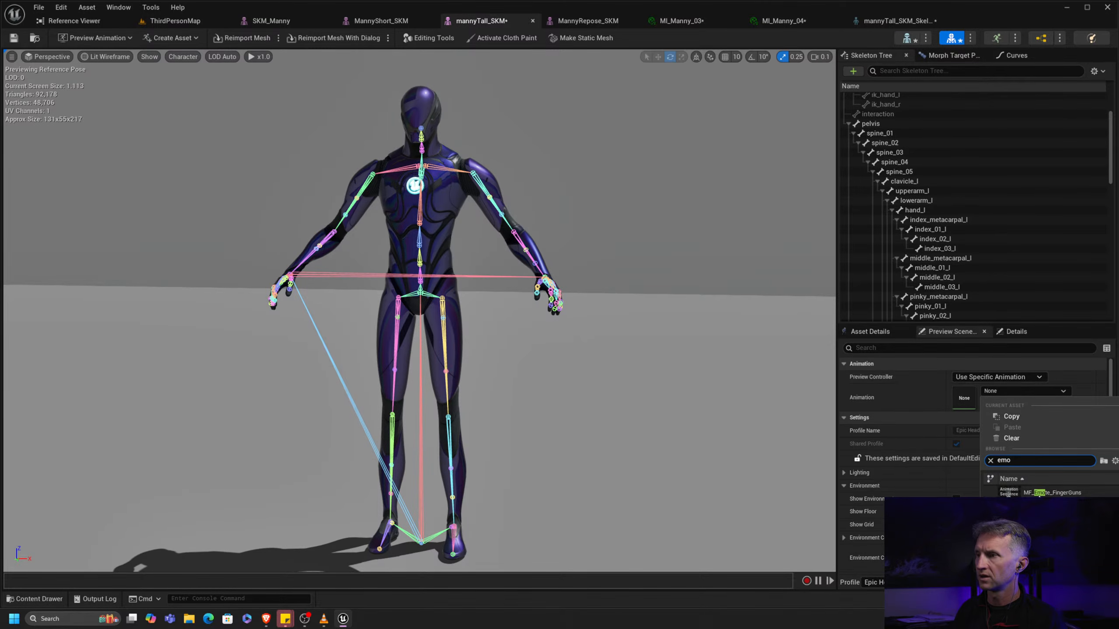
click(1053, 492)
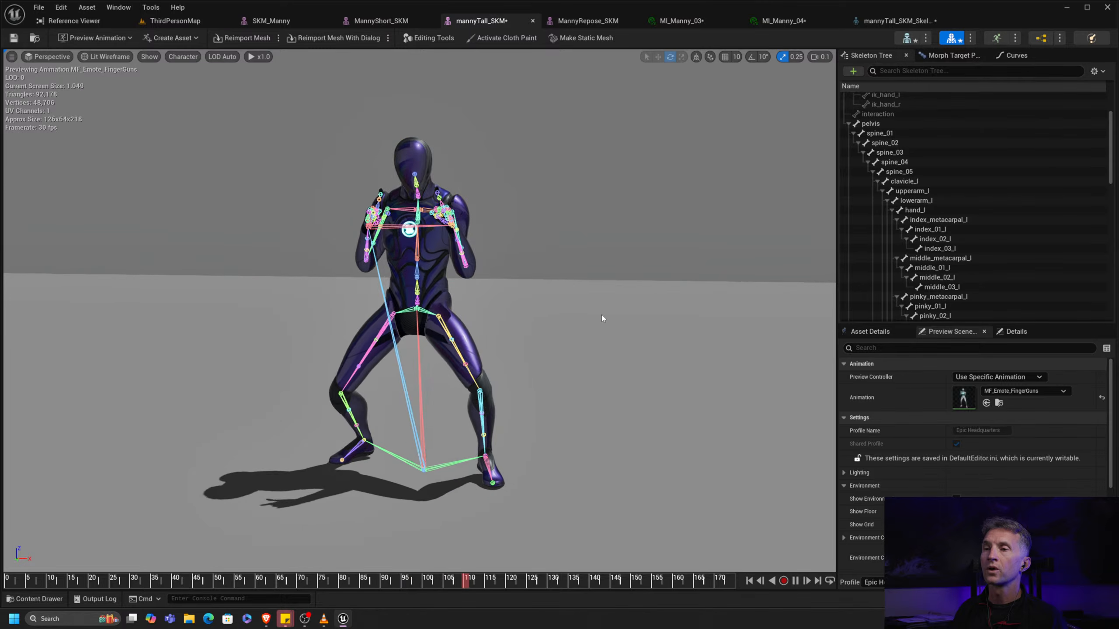
alt+drag(556, 353, 554, 337)
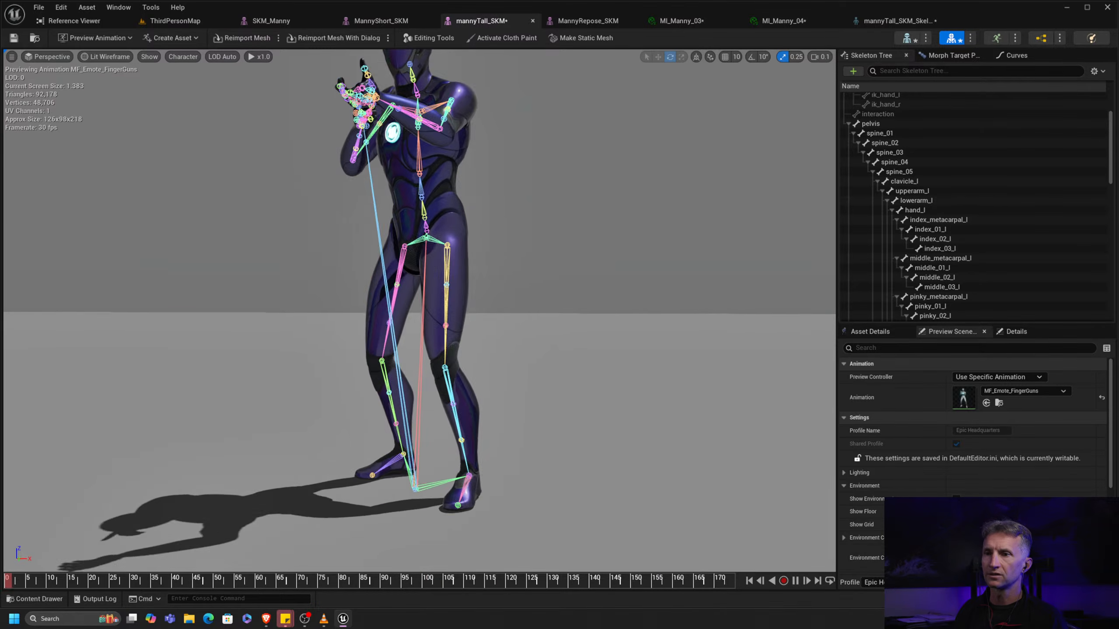
scroll(526, 356, up, 5)
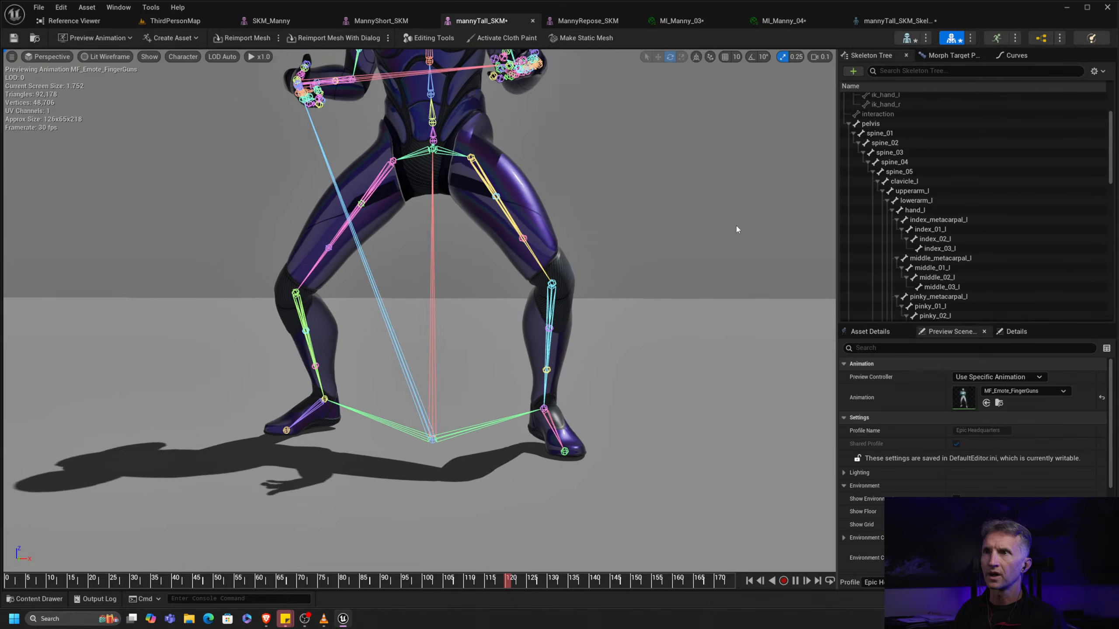
Compare the finger guns playback on SKM_Manny with the same animation on mannyTall_SKM
click(290, 24)
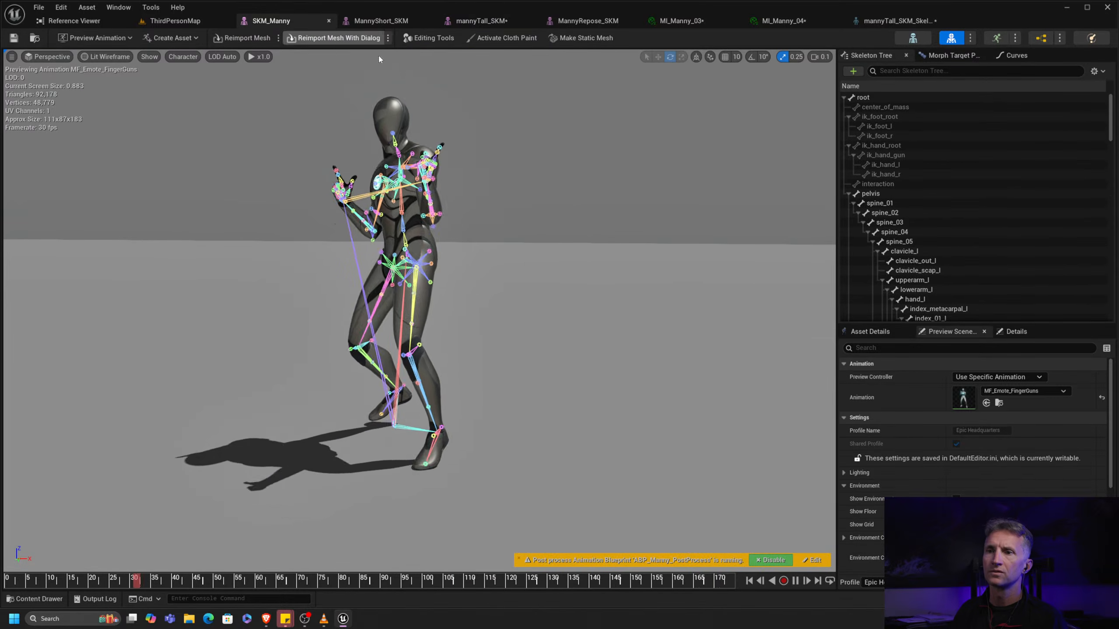
alt+right_drag(485, 378, 505, 378)
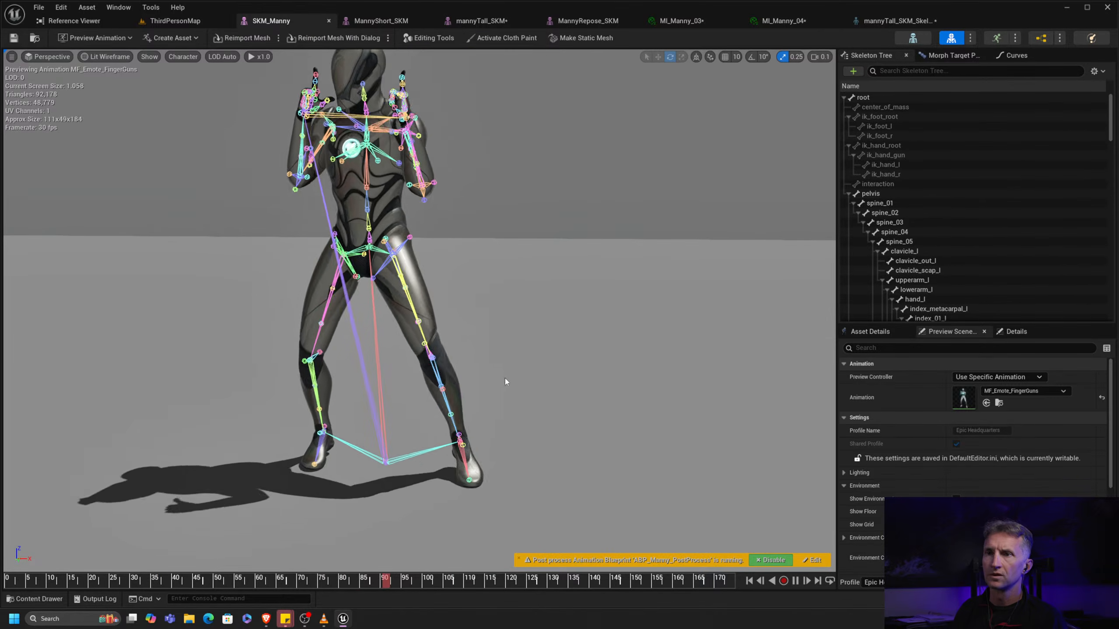
alt+drag(505, 378, 503, 325)
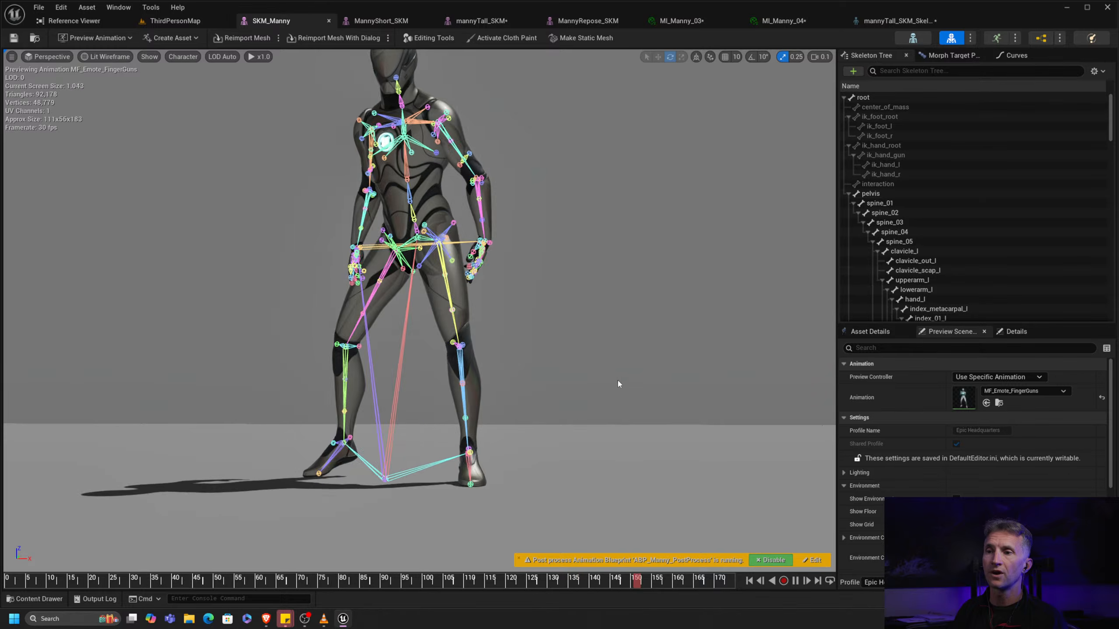
key(ctrl+Tab)
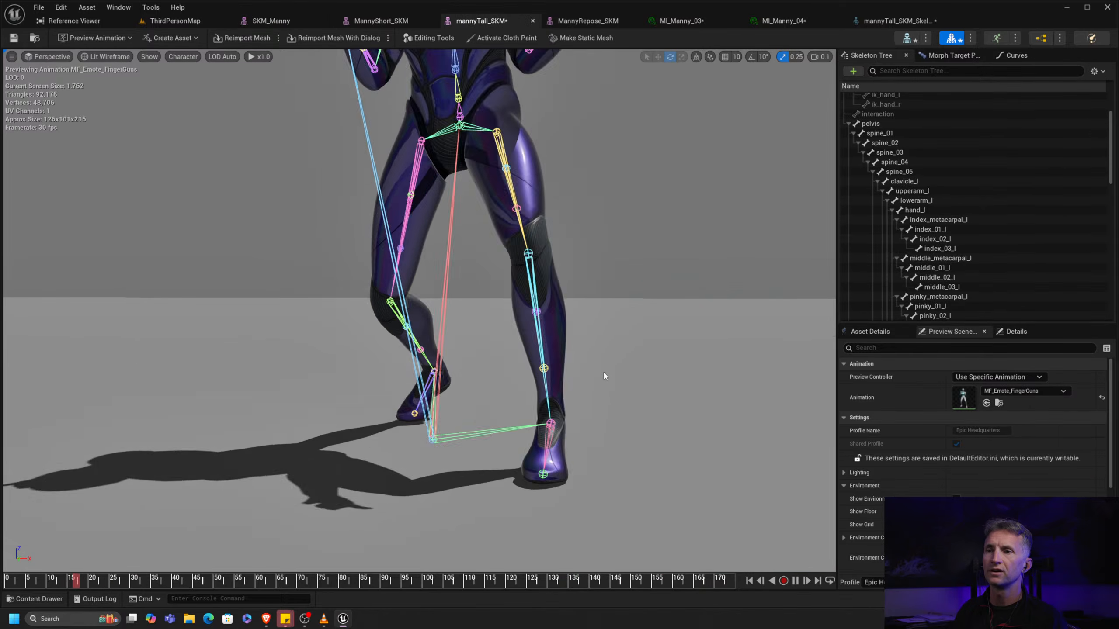
Detach the mannyTall_SKM editor into an enlarged floating window and show SKM_Manny beside it for comparison
drag(480, 21, 797, 80)
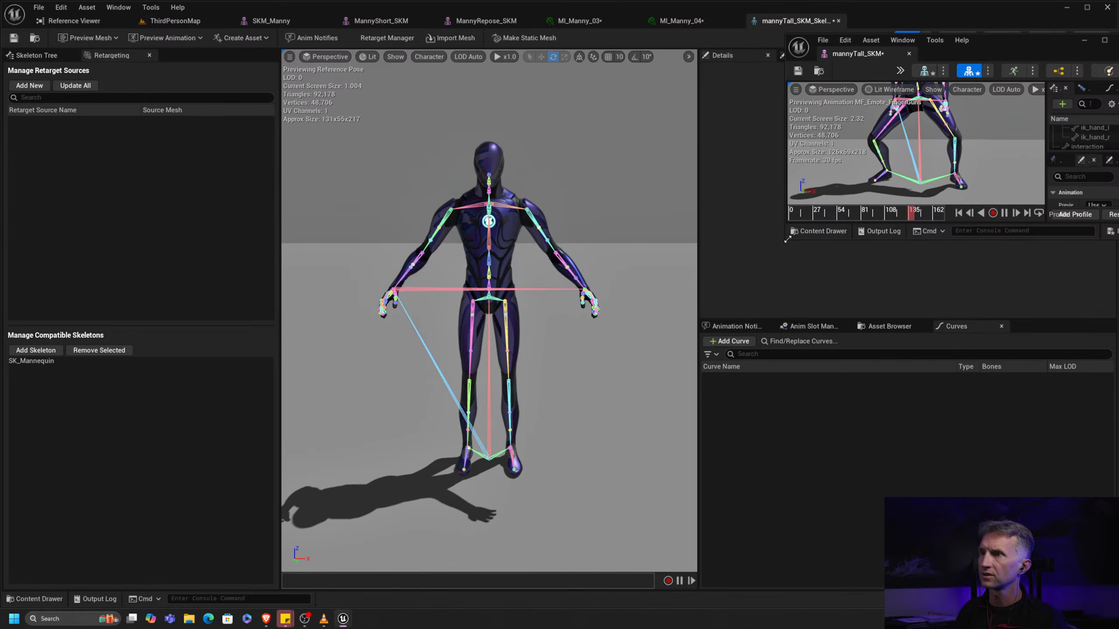
drag(787, 239, 587, 569)
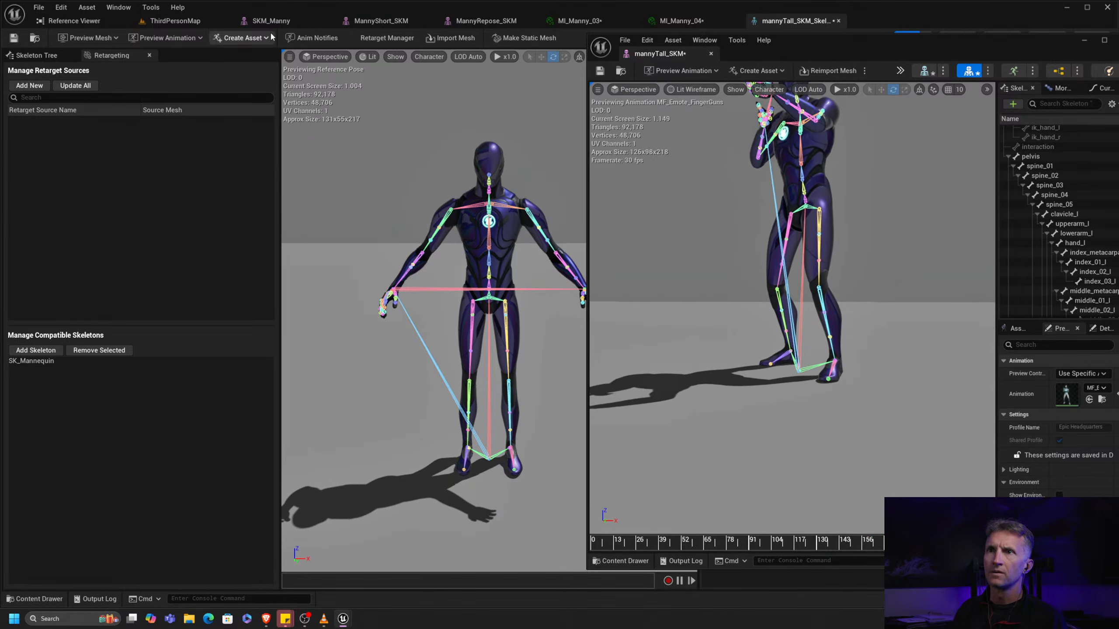
click(286, 20)
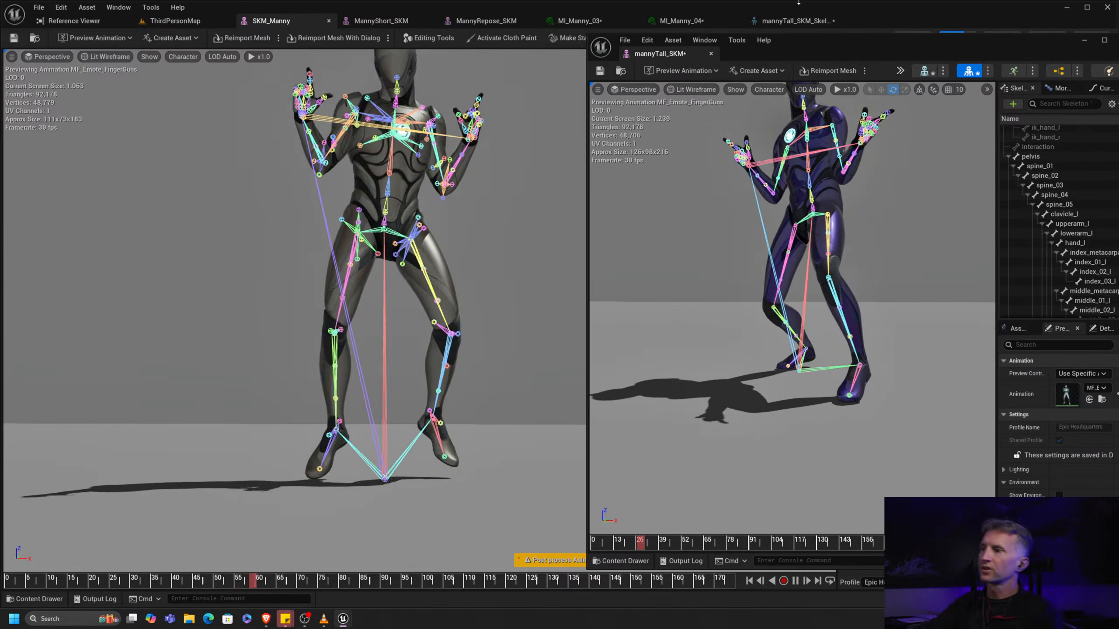
Reset mannyTall_SKM's preview animation to None and dock its editor back into the main window
click(1117, 395)
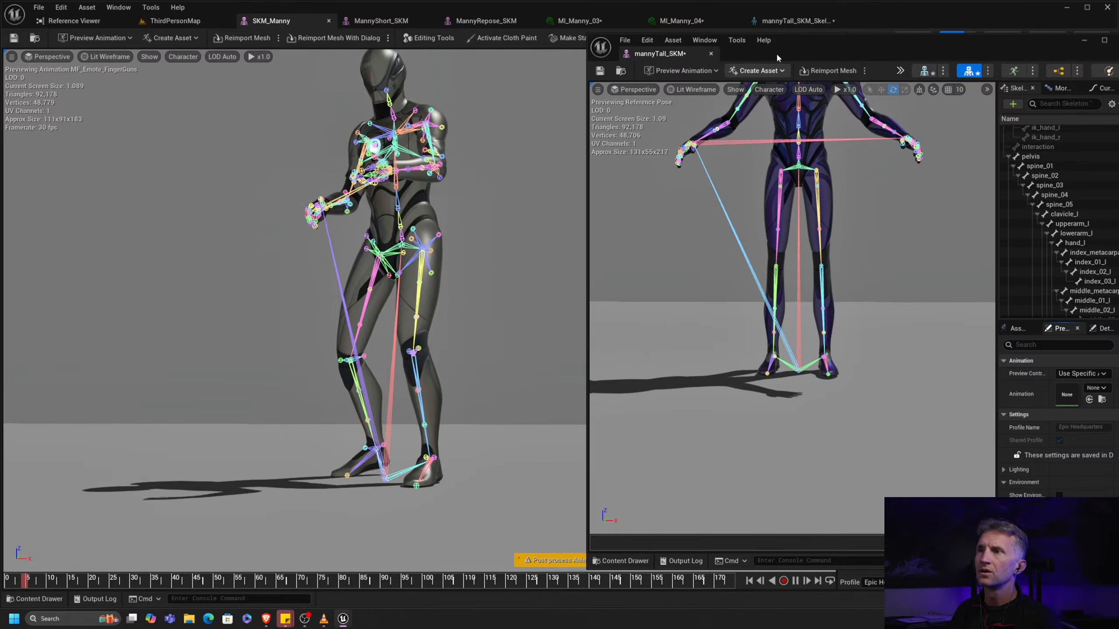
drag(778, 58, 889, 20)
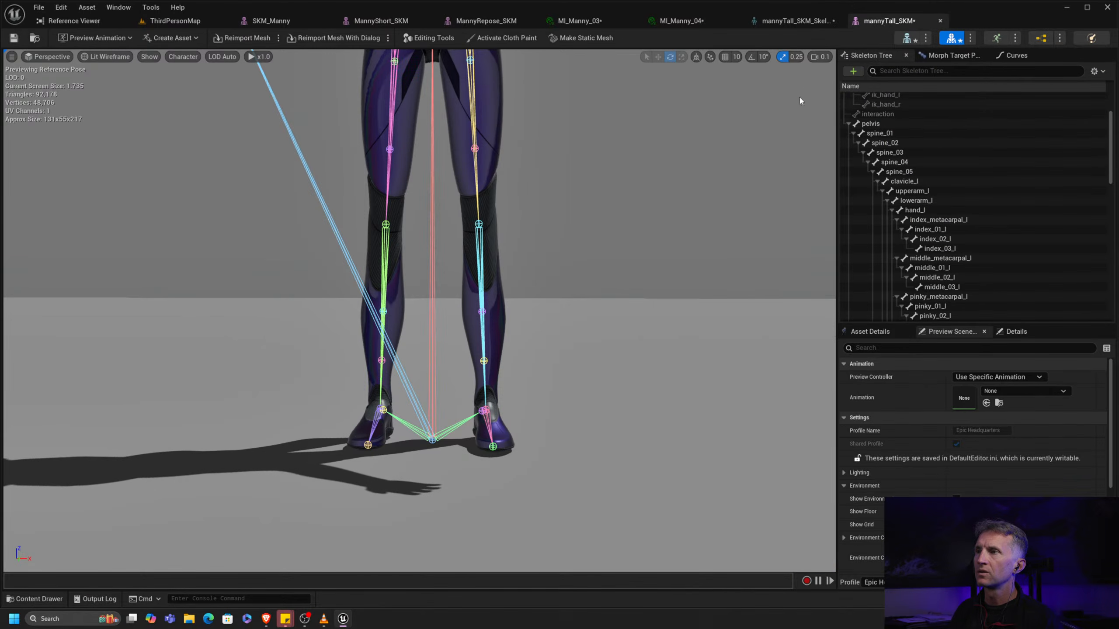
Examine the full tall mannequin in its reference pose from several angles
scroll(800, 100, down, 4)
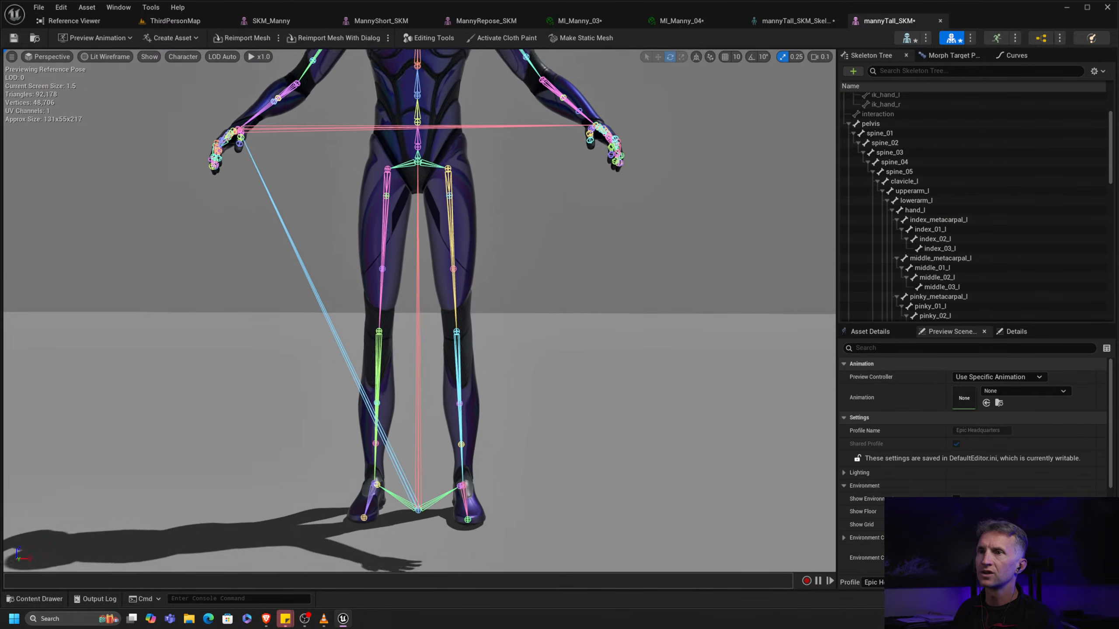
alt+right_drag(534, 259, 476, 259)
alt+middle_drag(533, 259, 538, 288)
alt+right_drag(533, 259, 476, 258)
alt+drag(533, 258, 534, 231)
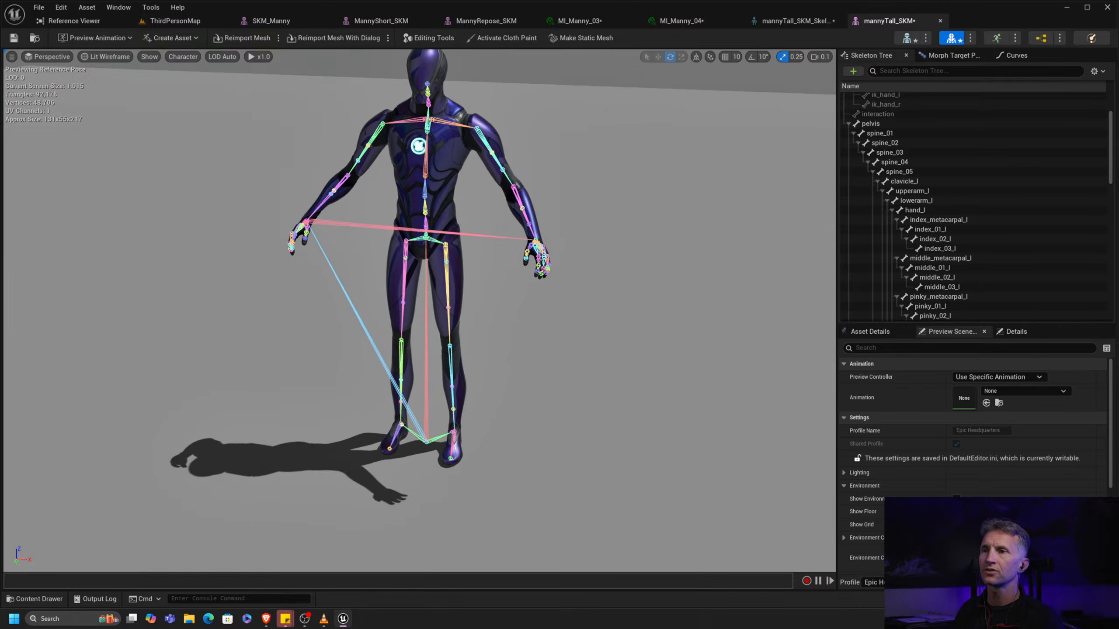
alt+middle_drag(528, 240, 528, 259)
alt+drag(528, 259, 541, 232)
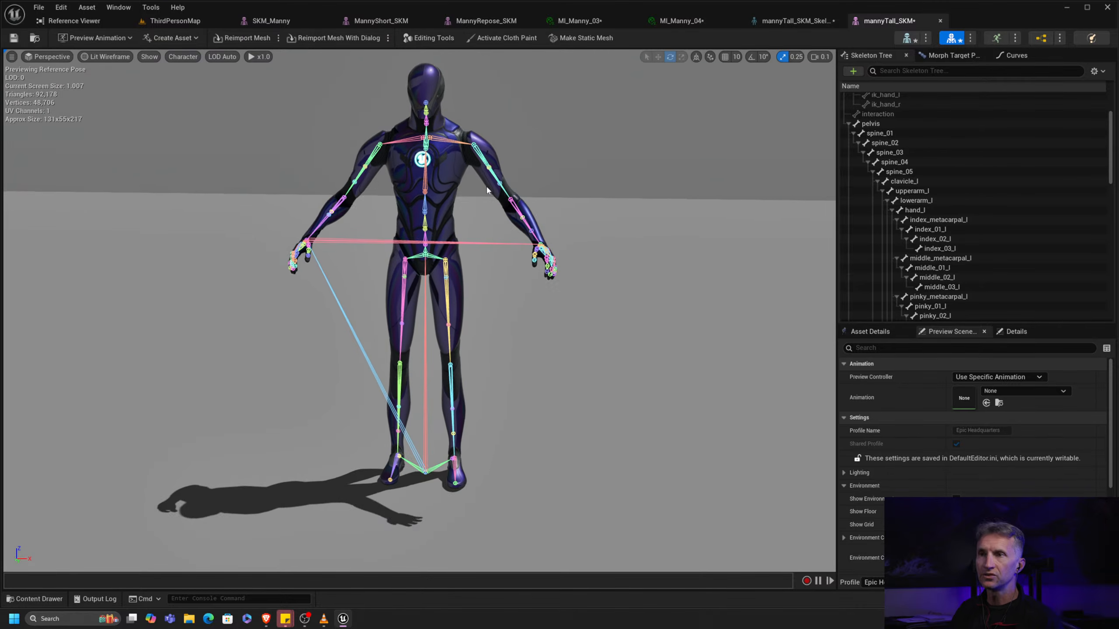
alt+drag(487, 191, 501, 176)
alt+drag(392, 183, 372, 155)
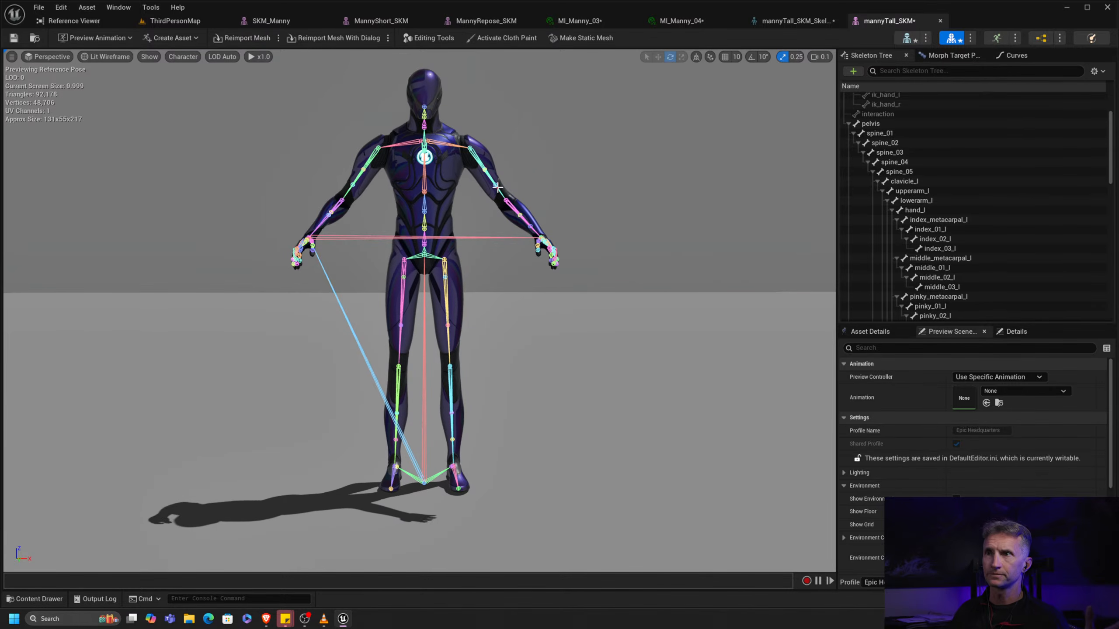
Open MannyShort_SKM's skeleton and add SK_Mannequin as a compatible skeleton in its retargeting settings
click(382, 22)
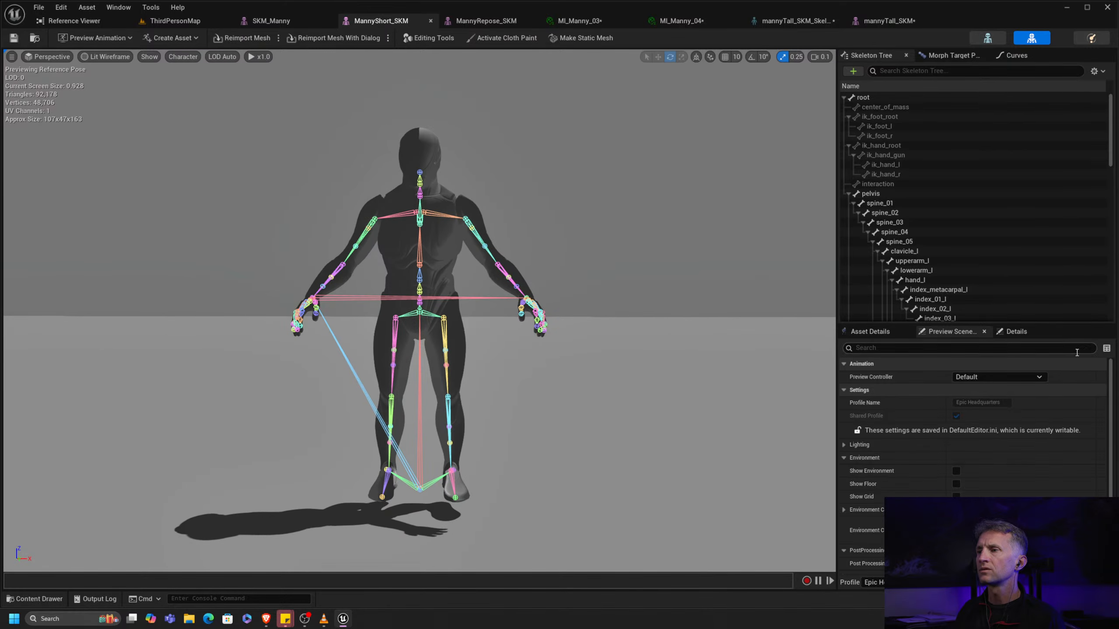
click(1040, 376)
click(985, 40)
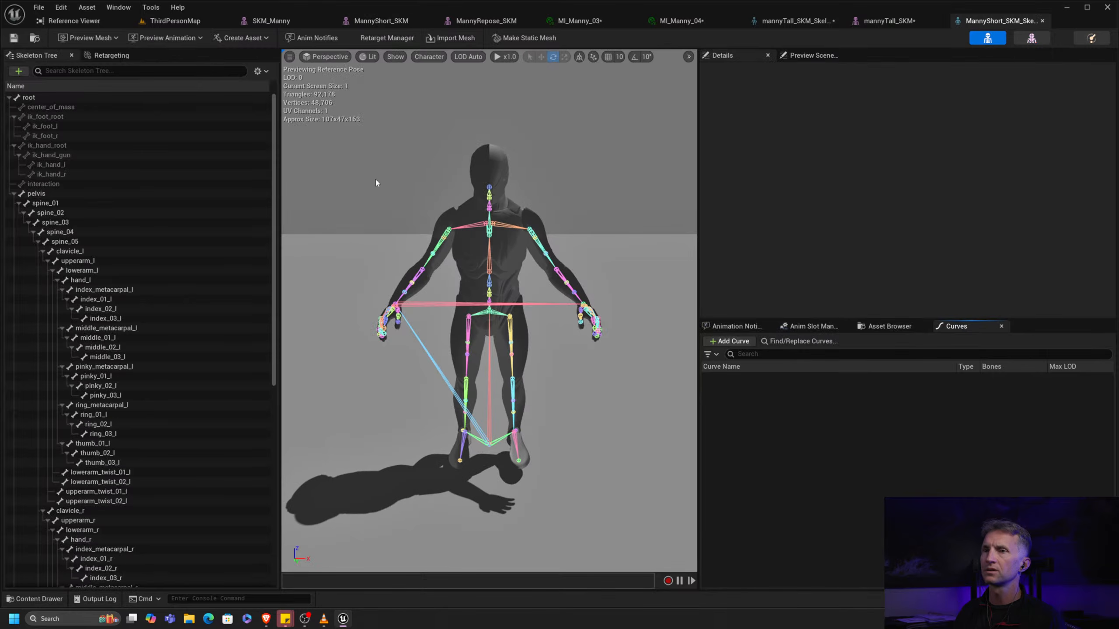
click(110, 55)
click(52, 351)
text(man)
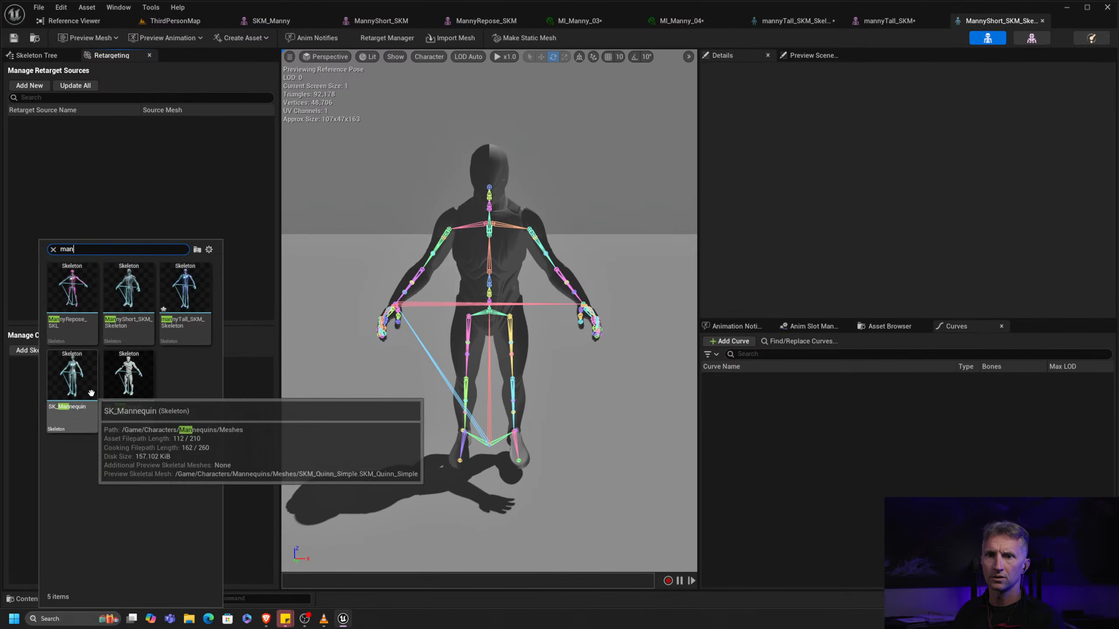
click(71, 377)
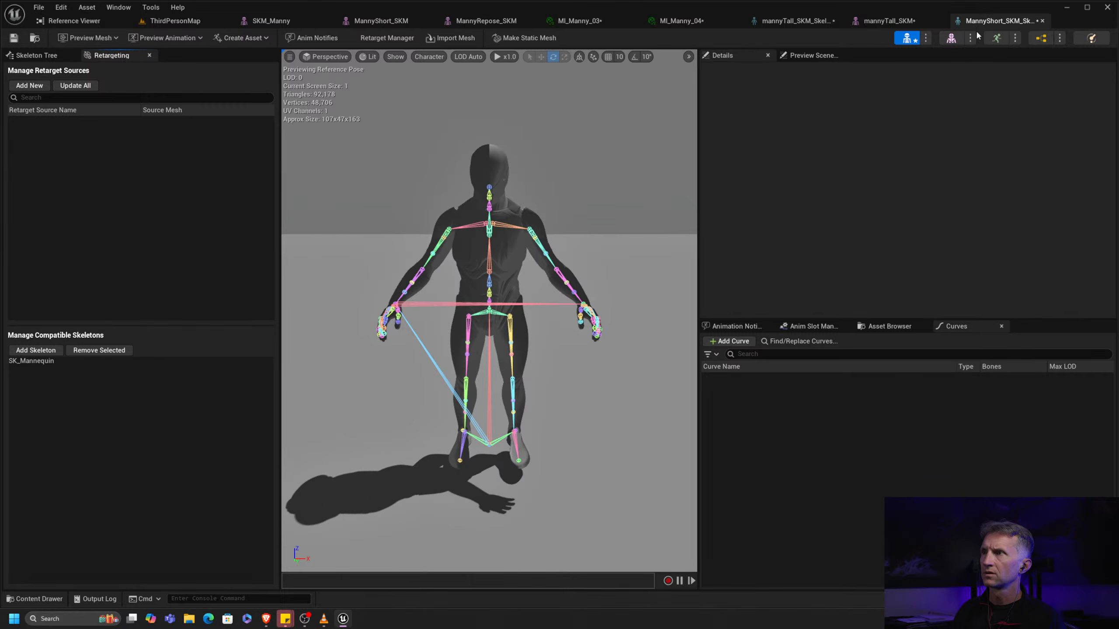
Return to the MannyShort_SKM mesh and save all modified assets
click(951, 38)
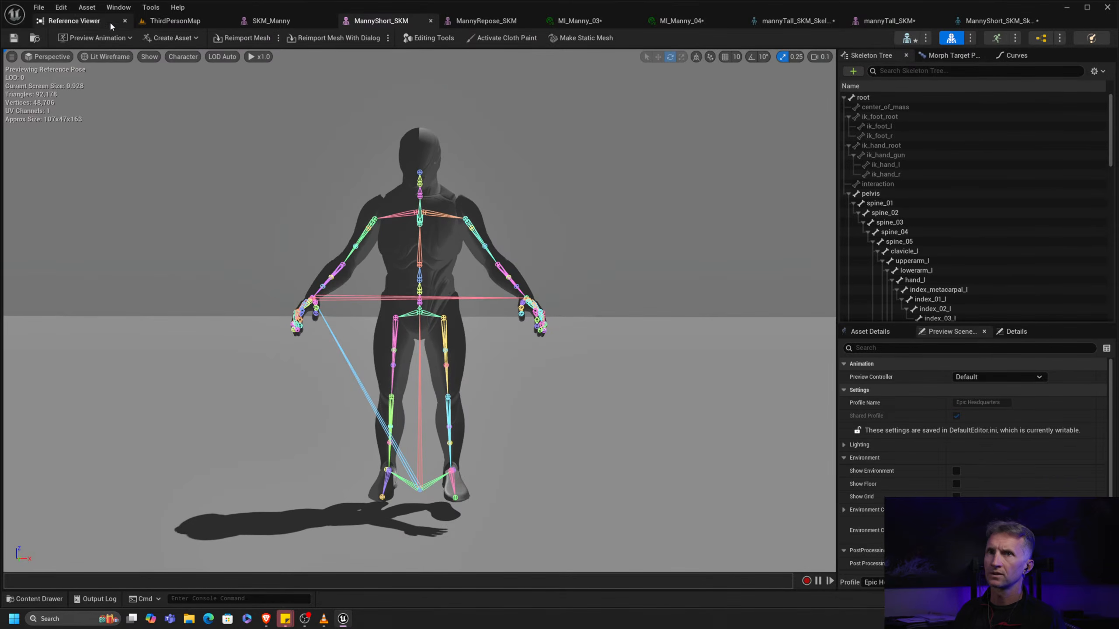
click(39, 7)
click(82, 65)
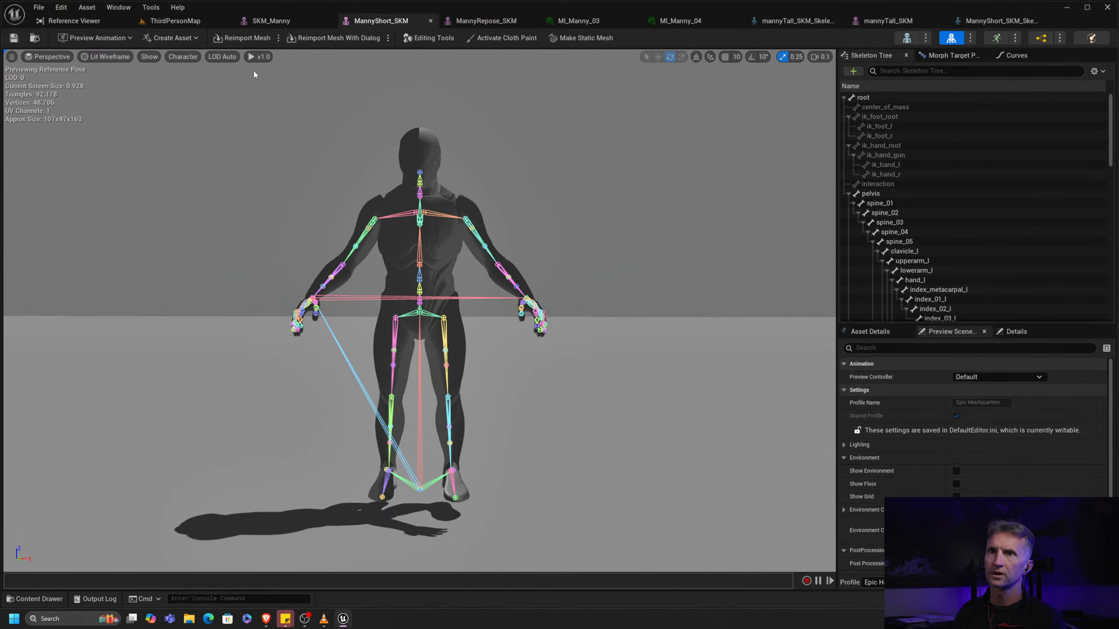
Set MannyShort_SKM's Preview Controller to Use Specific Animation
click(1021, 364)
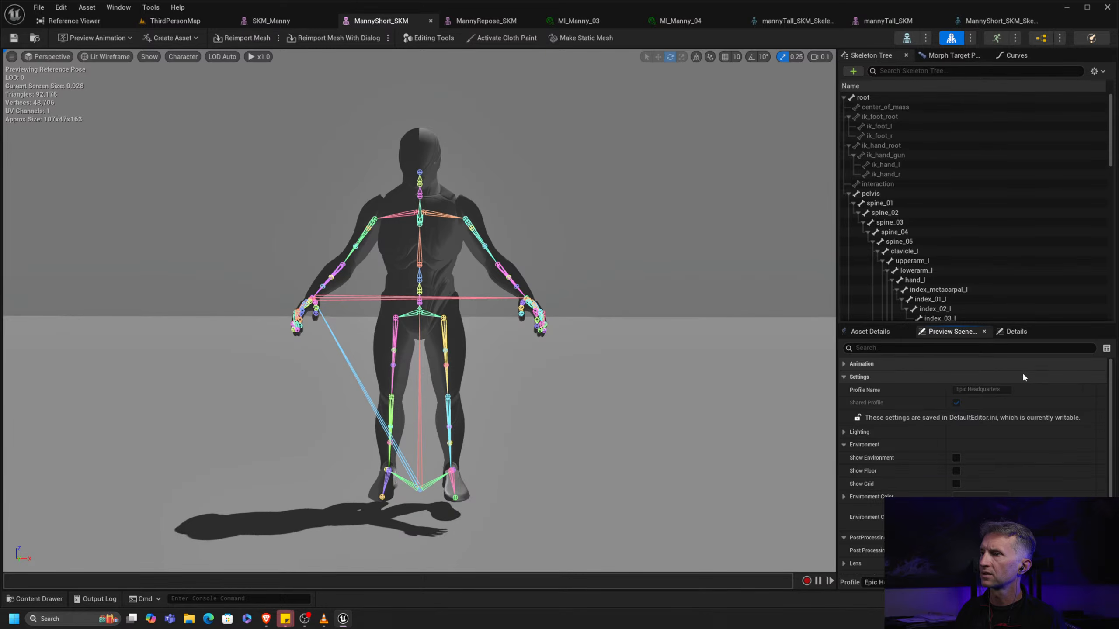
click(1022, 365)
click(1013, 378)
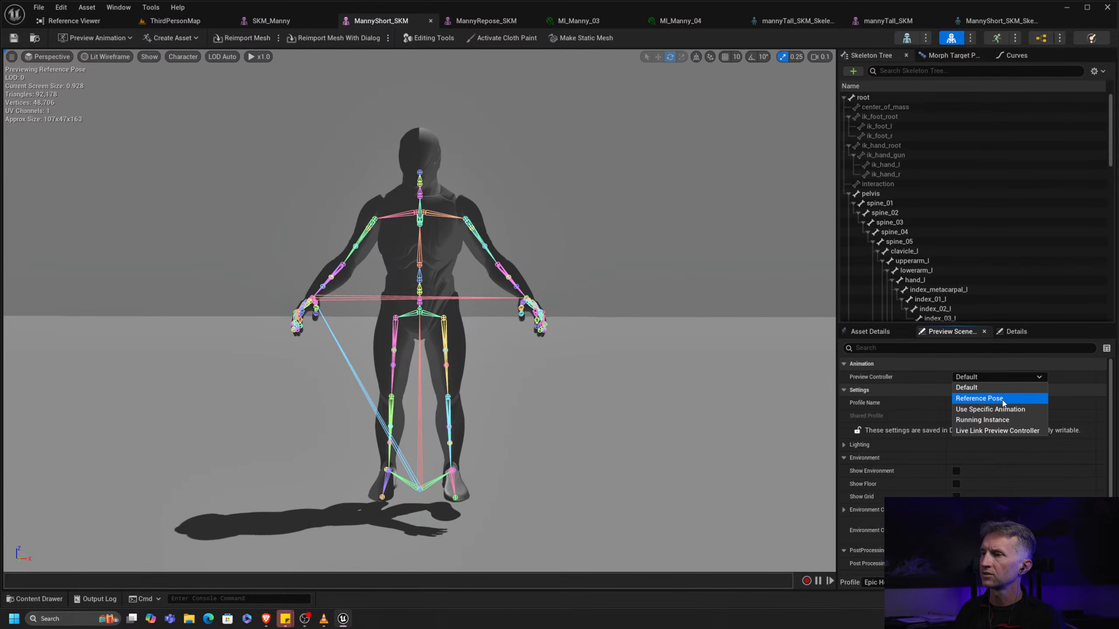
click(1008, 409)
Preview the MF_Emote_FingerGuns animation on MannyShort_SKM and examine its playback from several angles
click(1030, 390)
text(em)
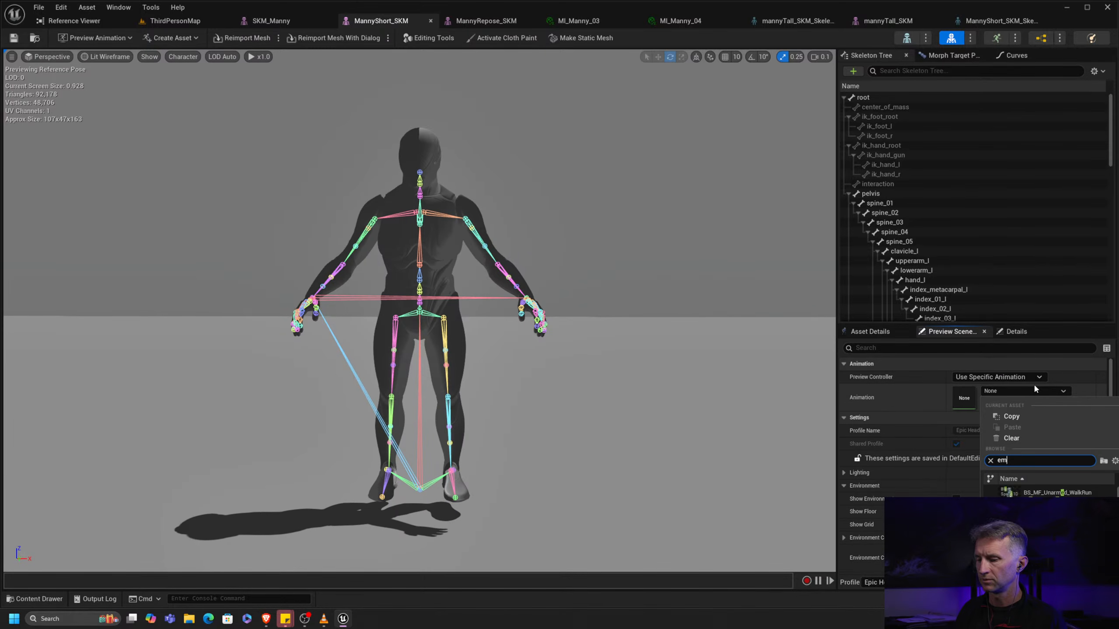
text(olte)
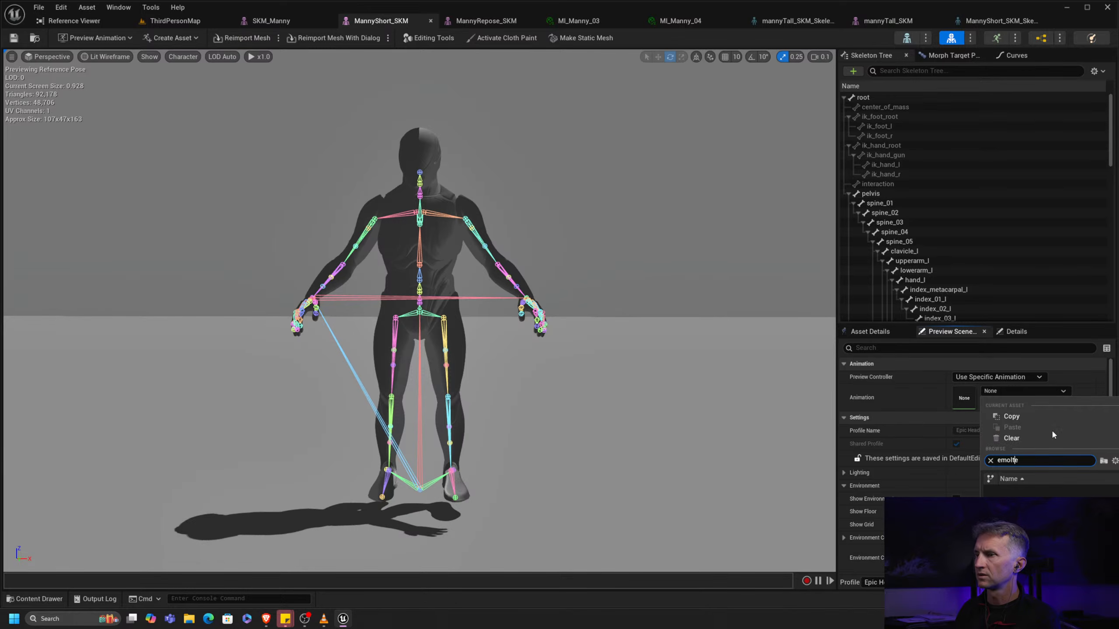
key(BackSpace)
key(BackSpace)
key(BackSpace)
text(te)
click(1039, 490)
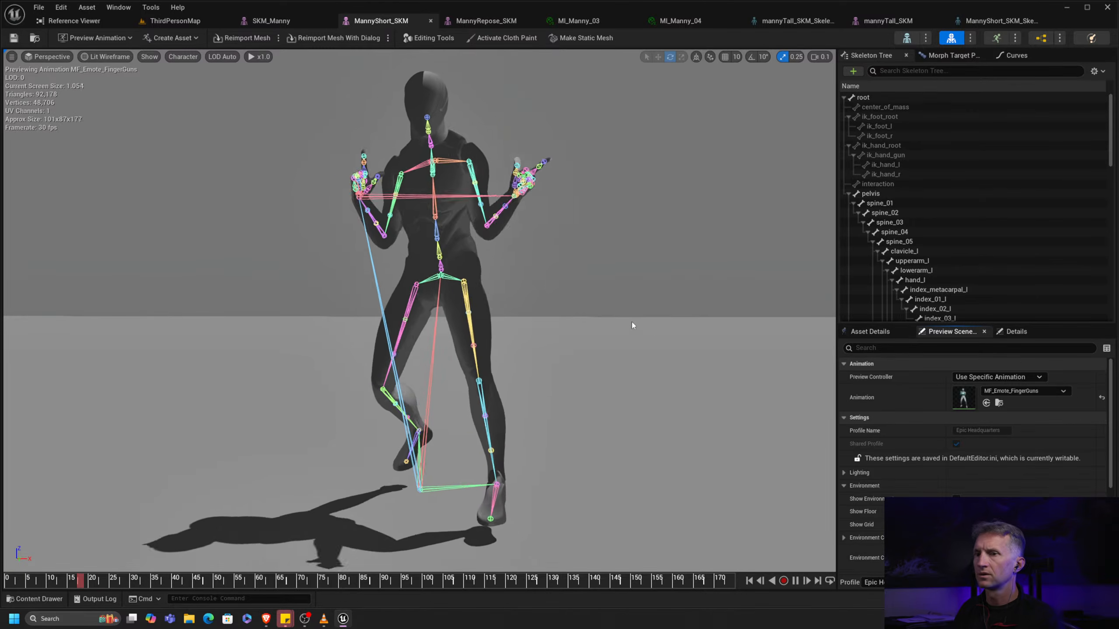
drag(636, 349, 526, 342)
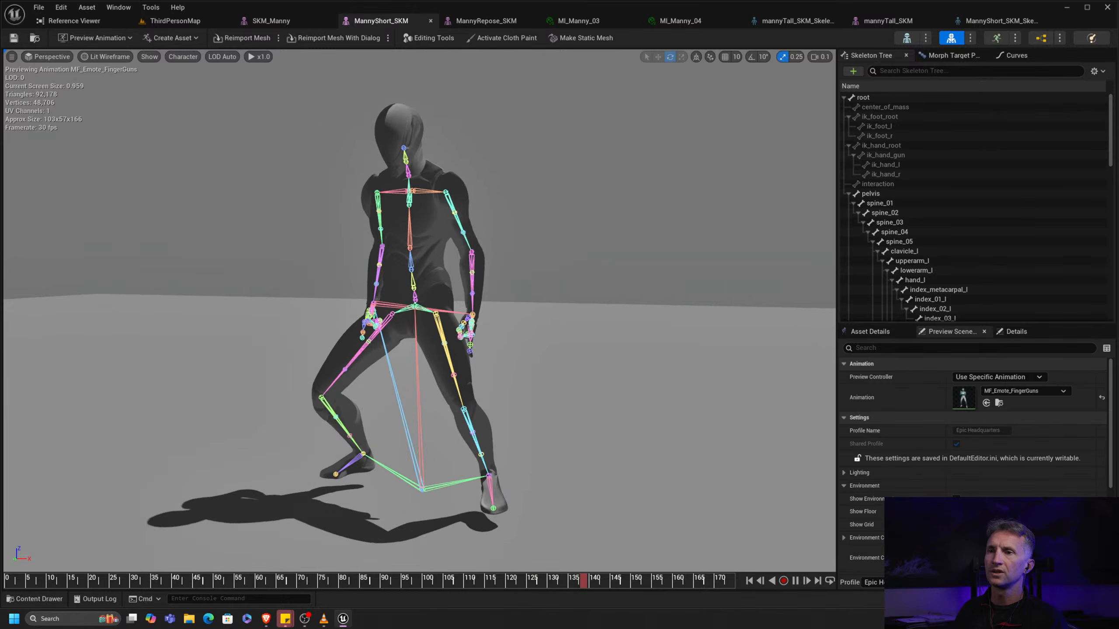
alt+drag(643, 363, 643, 343)
alt+drag(295, 362, 301, 362)
alt+drag(585, 334, 586, 350)
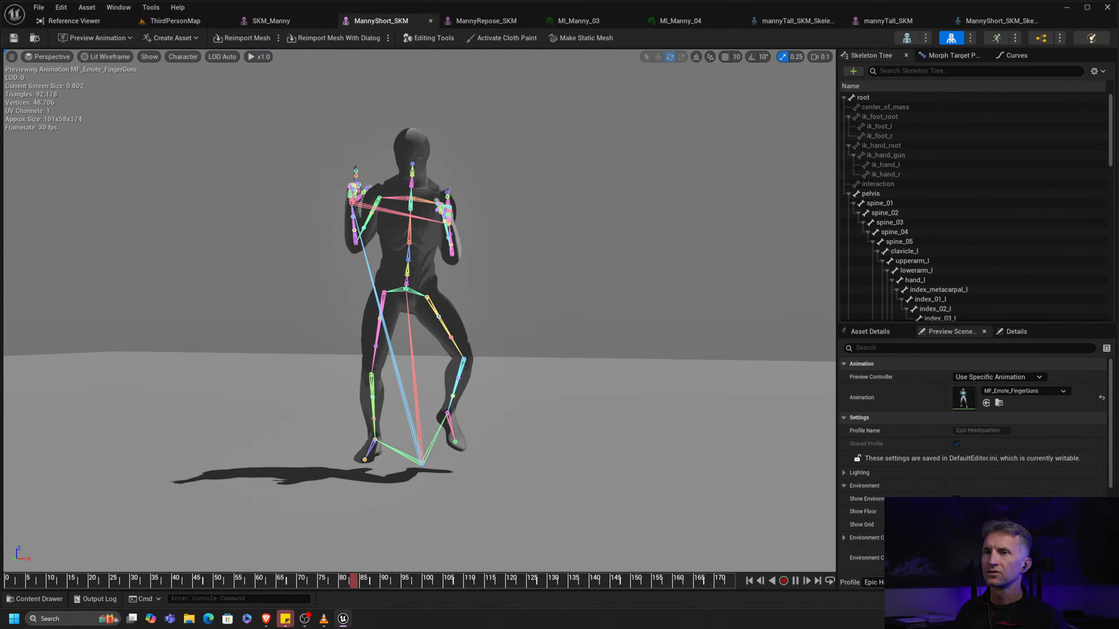
Clear MannyShort_SKM's preview animation to view the reference pose, and reassign MF_Emote_FingerGuns to compare the proportions
click(1102, 398)
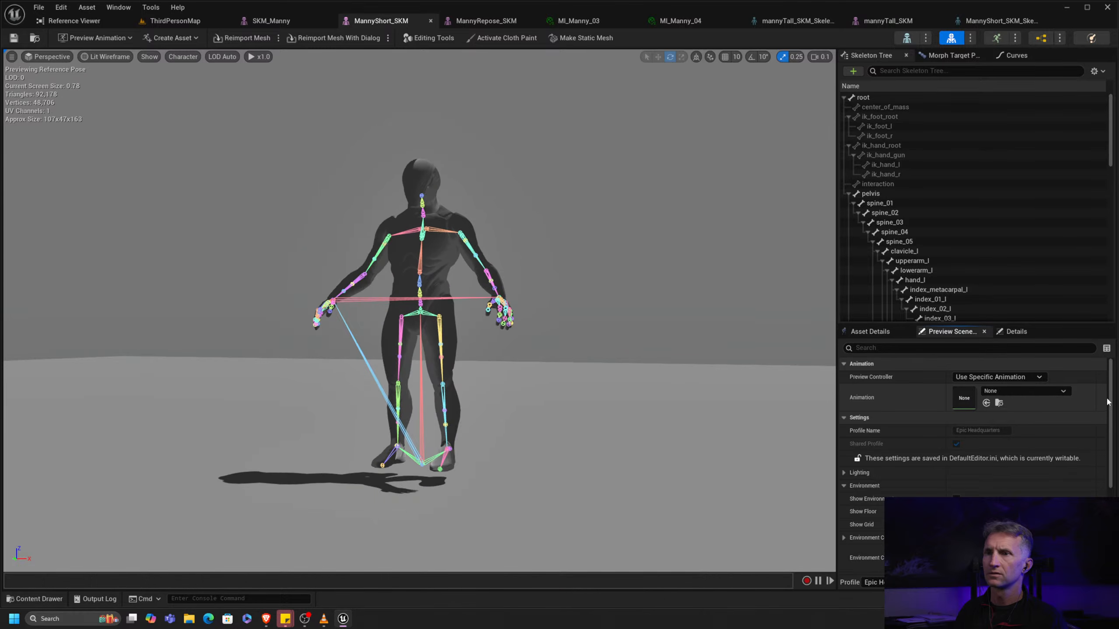
click(1051, 391)
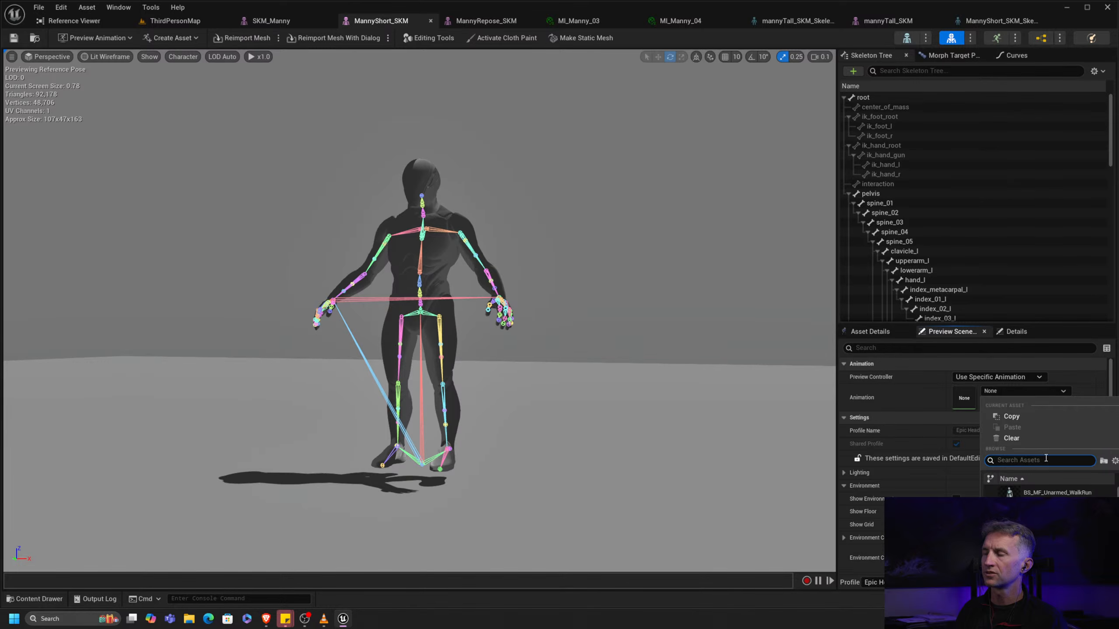
text(emote)
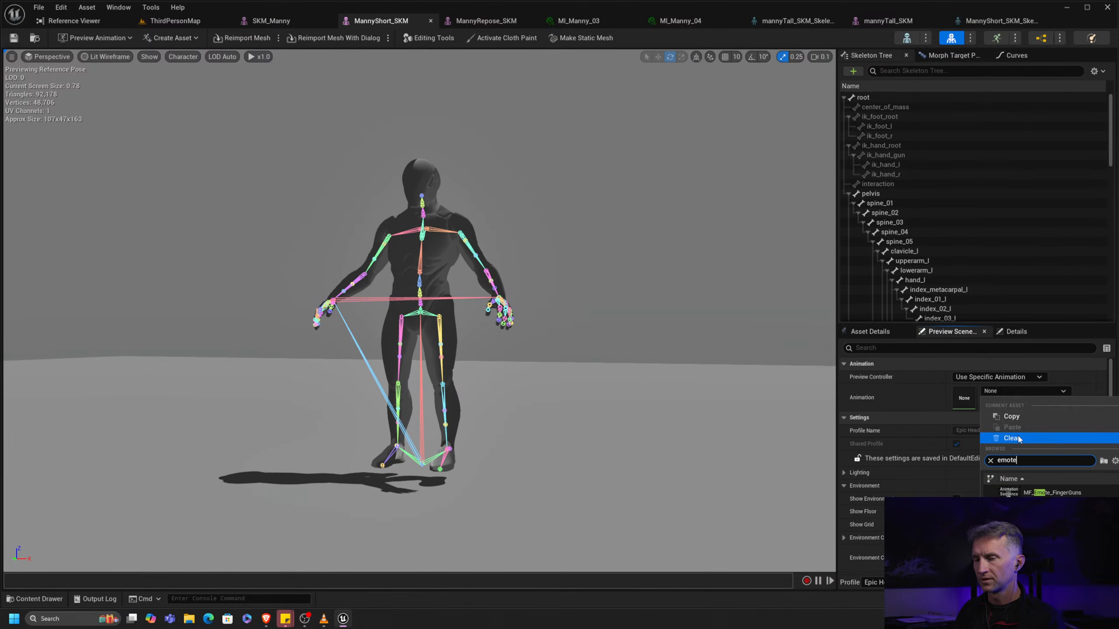
click(1048, 491)
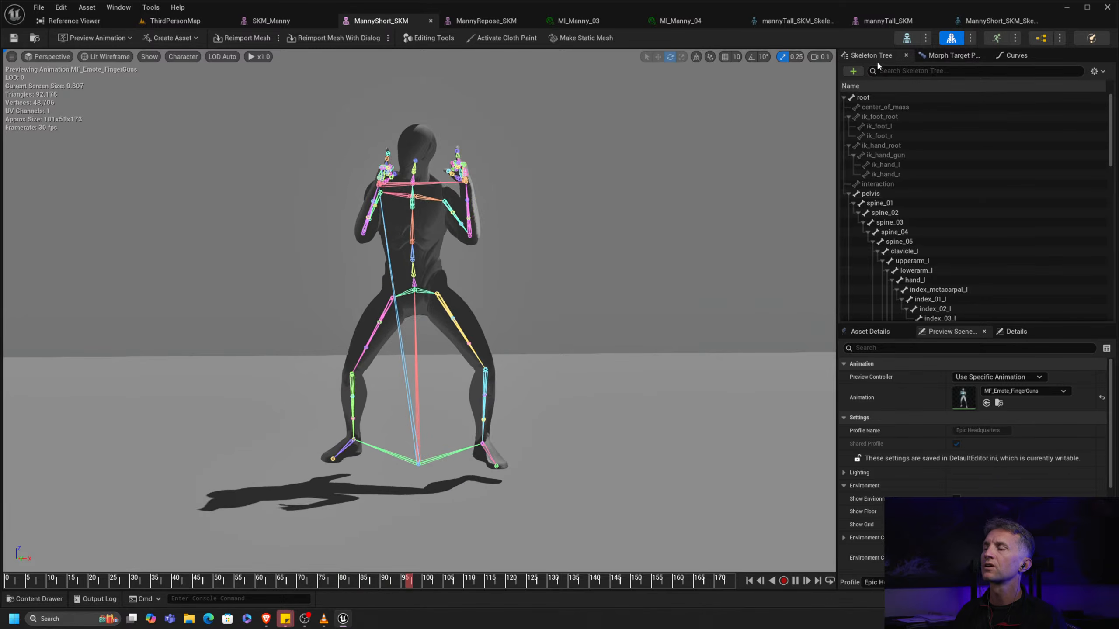
Open MannyShort_SKM's skeleton and show the retargeting options in its bone hierarchy
click(906, 38)
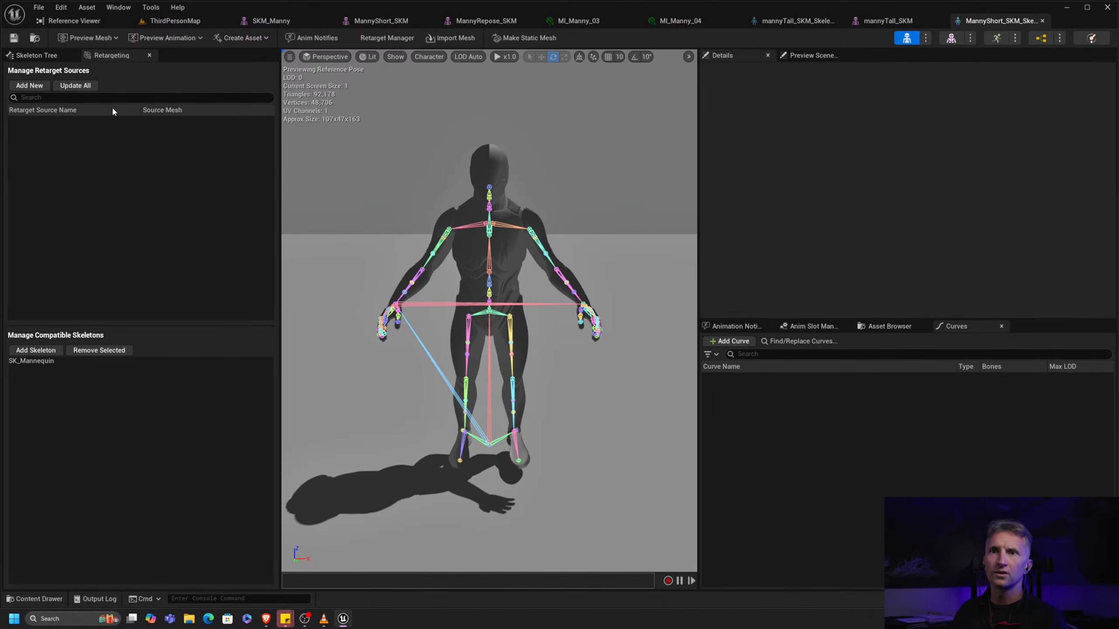
click(36, 55)
click(258, 71)
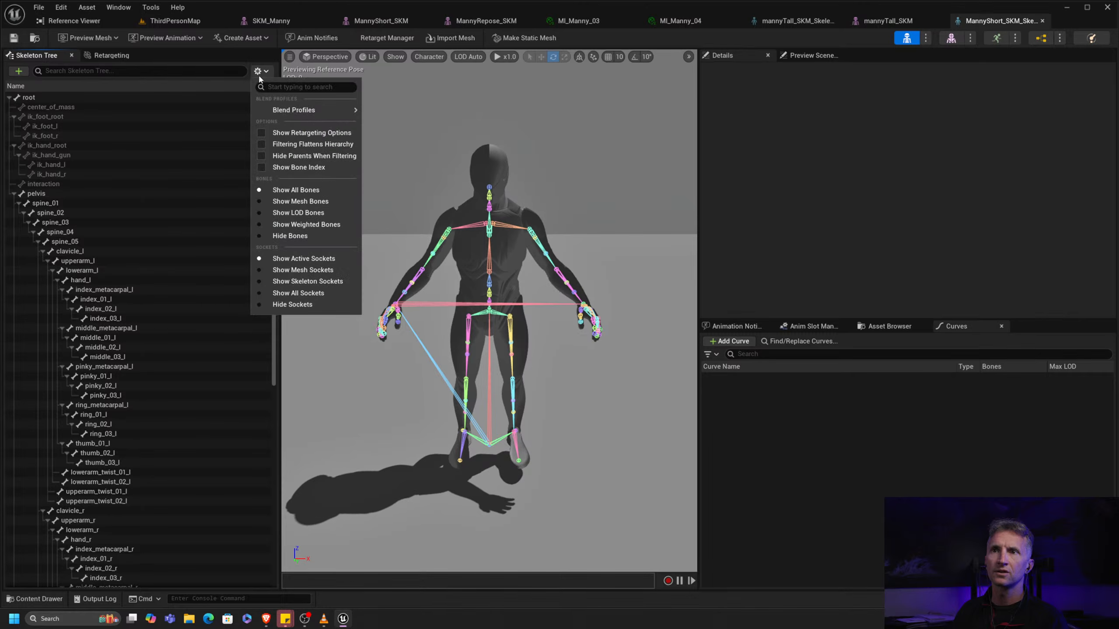
mouse_move(338, 113)
click(324, 132)
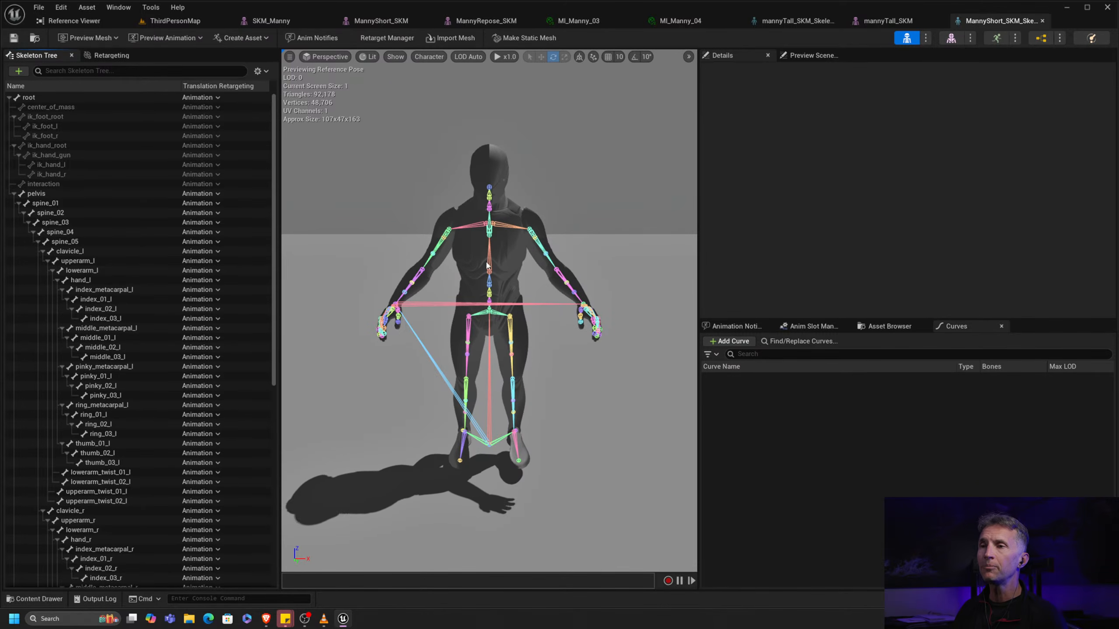
Set the skeleton's Preview Controller to Use Specific Animation and choose MF_Emote_FingerGuns as the preview animation
alt+drag(509, 294, 509, 263)
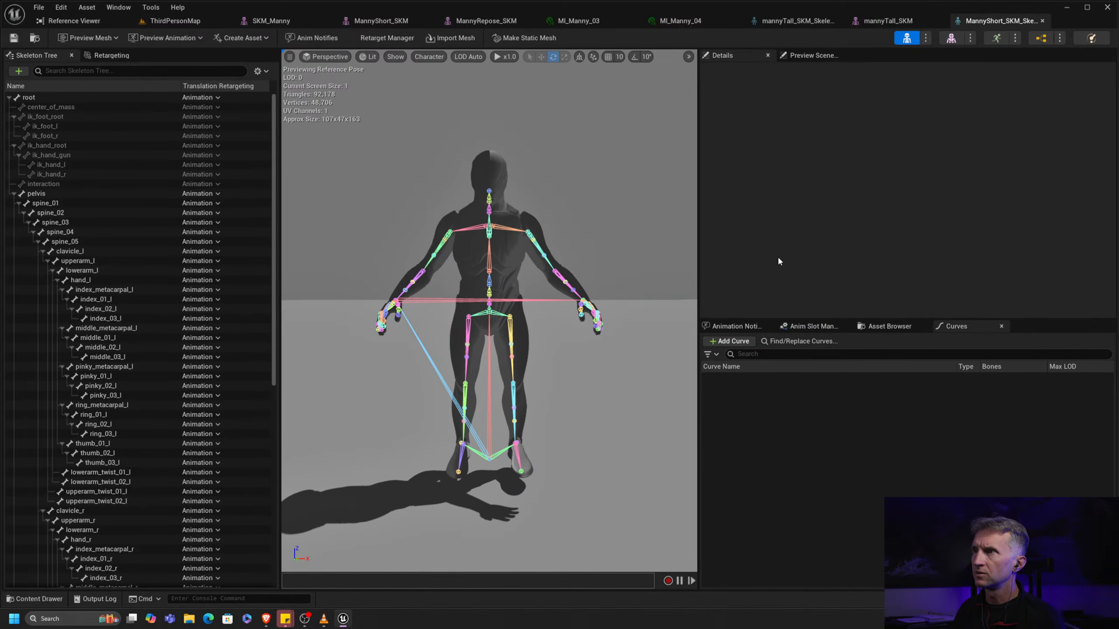
click(806, 55)
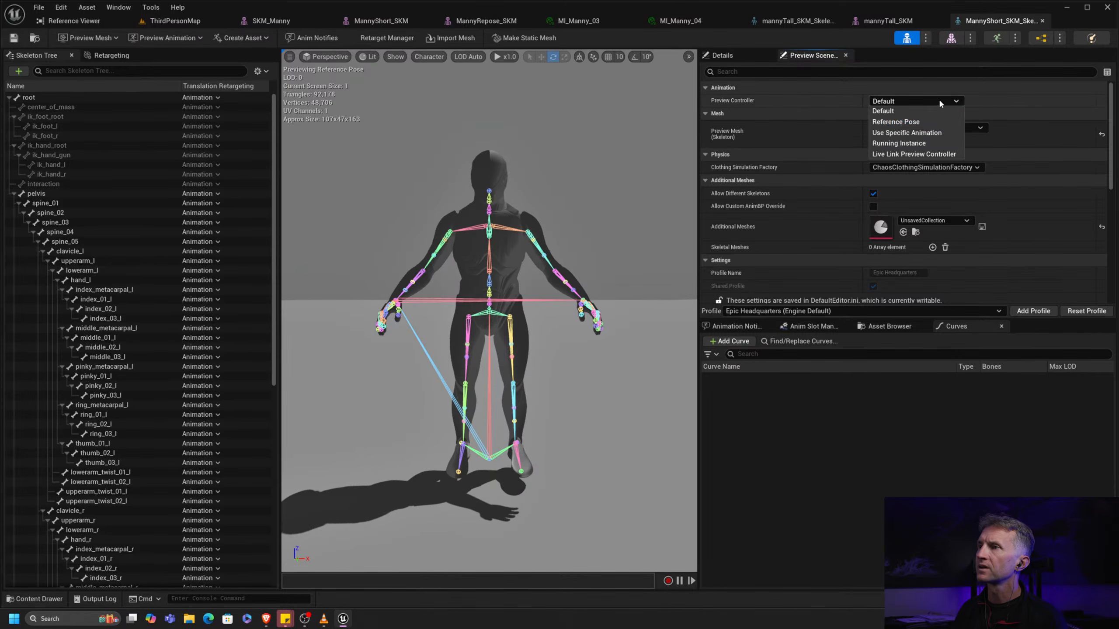
click(936, 134)
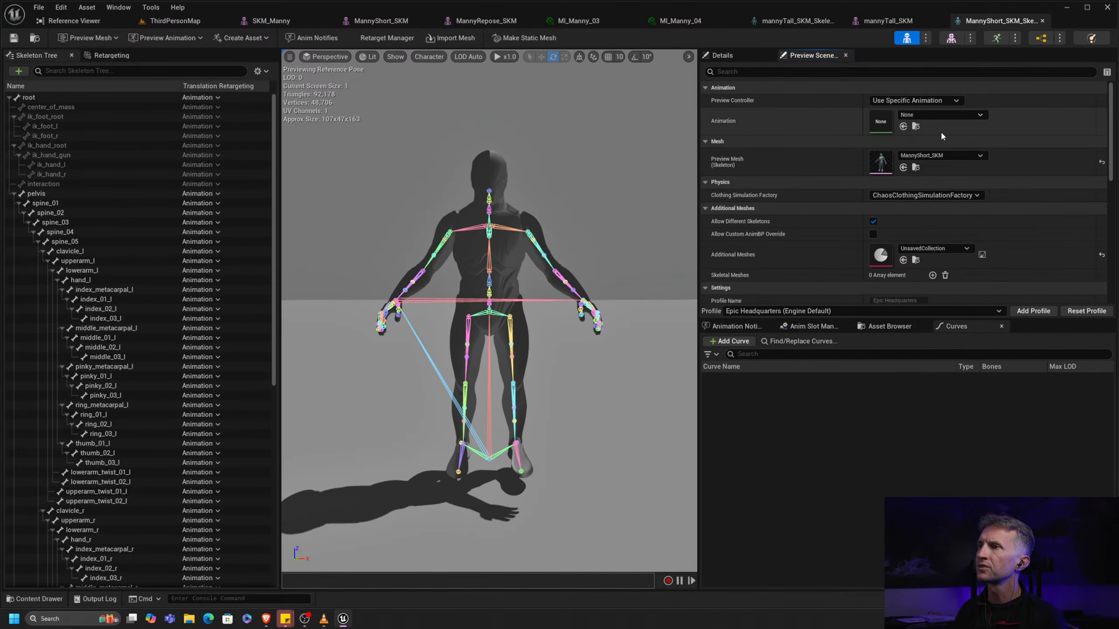
click(961, 115)
text(emote)
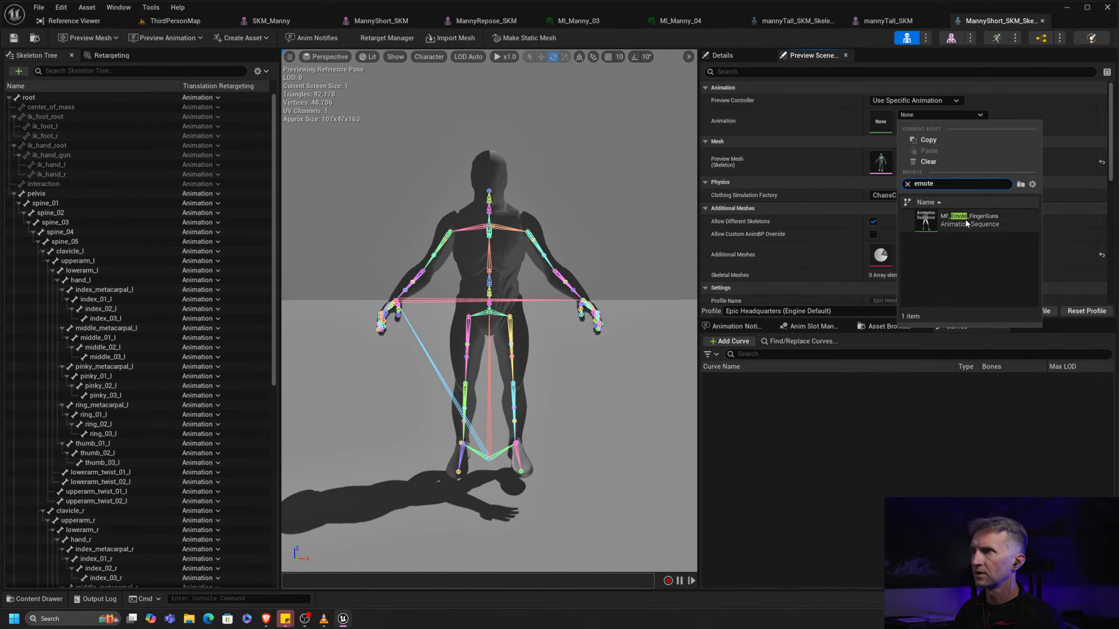
click(965, 220)
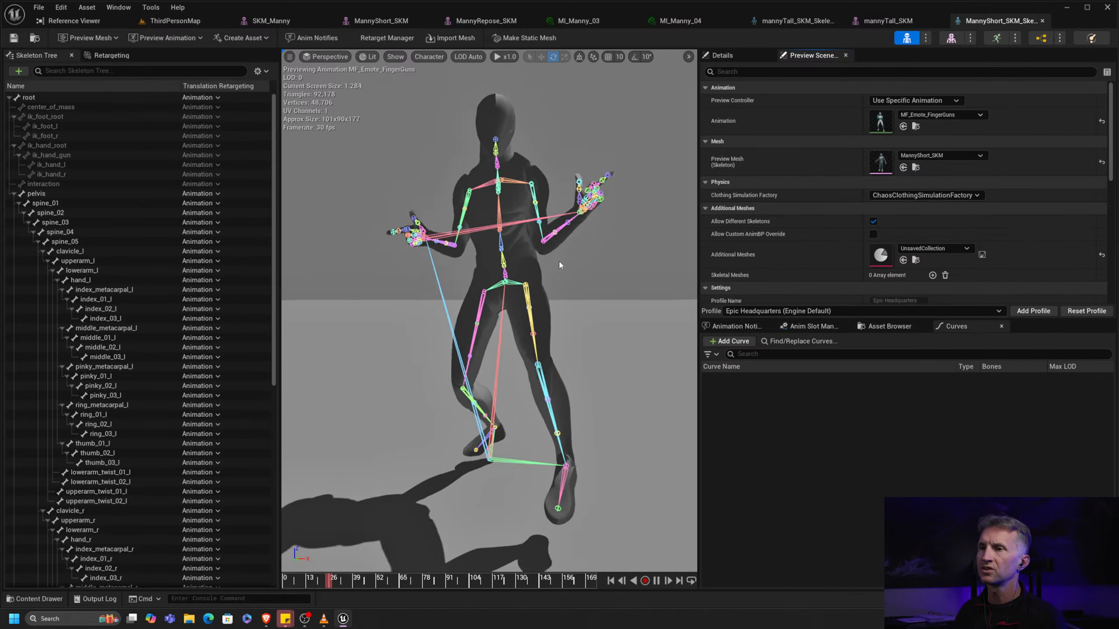
scroll(583, 289, up, 5)
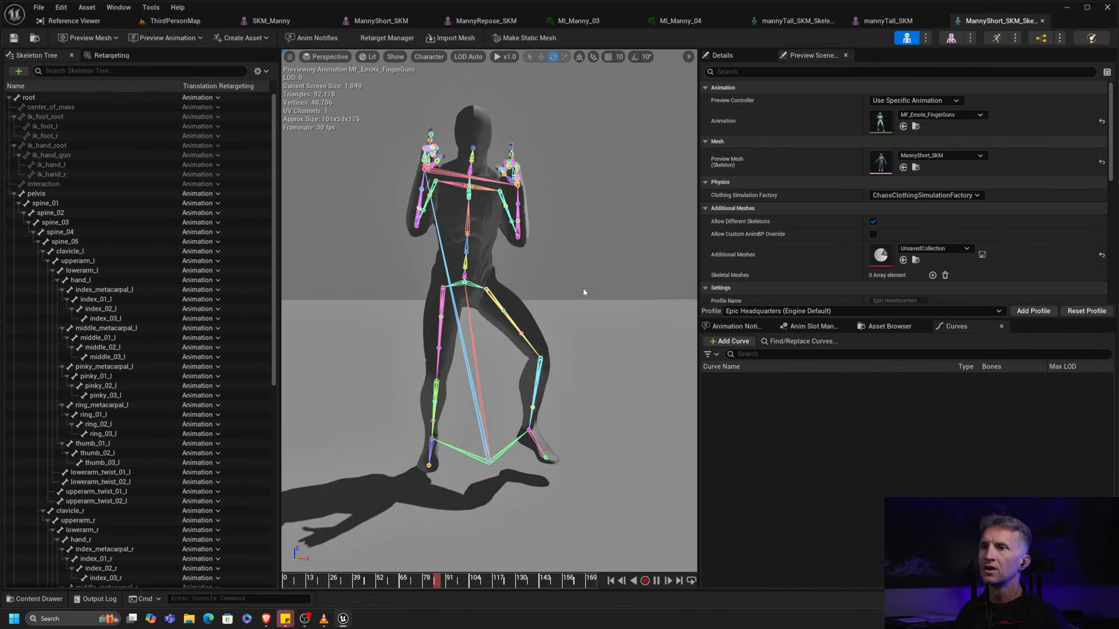
Recursively set translation retargeting to Skeleton from the root bone
right_click(113, 95)
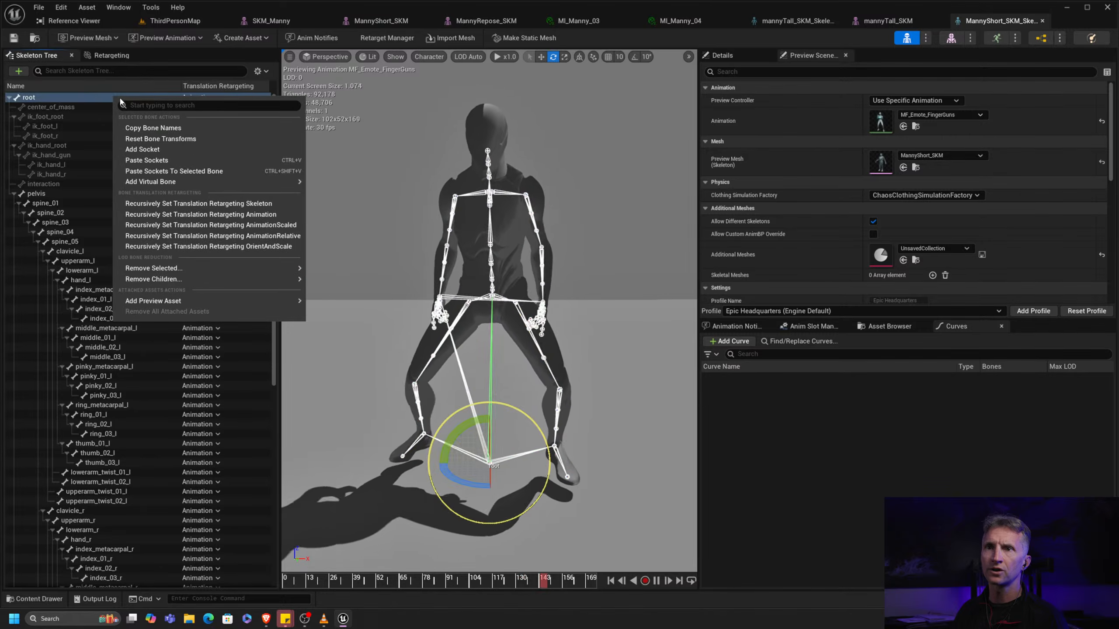
mouse_move(246, 181)
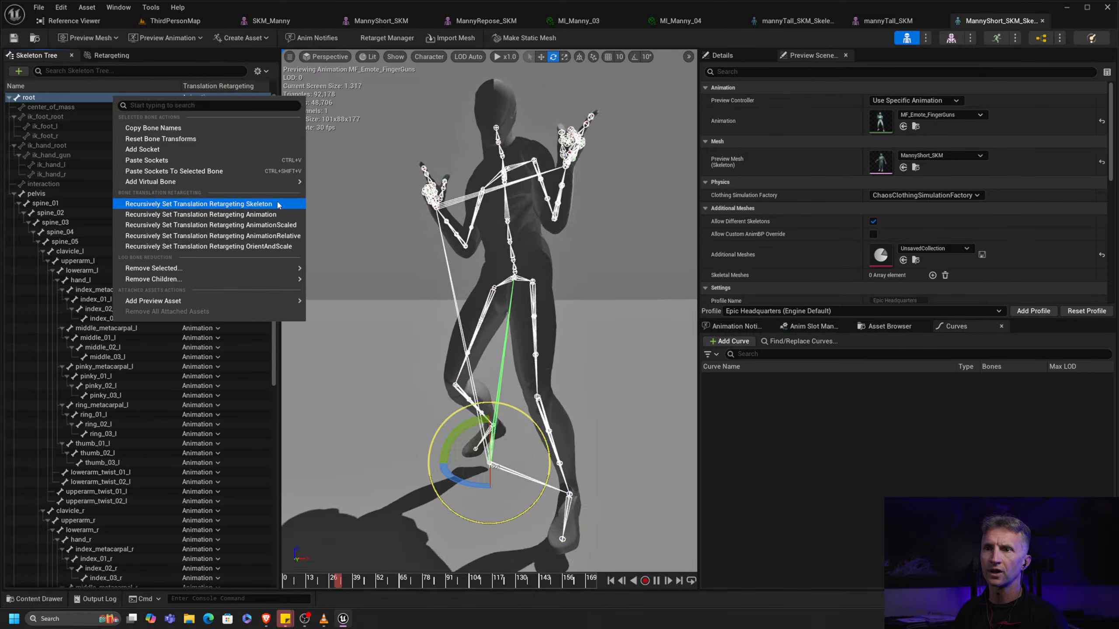
click(212, 204)
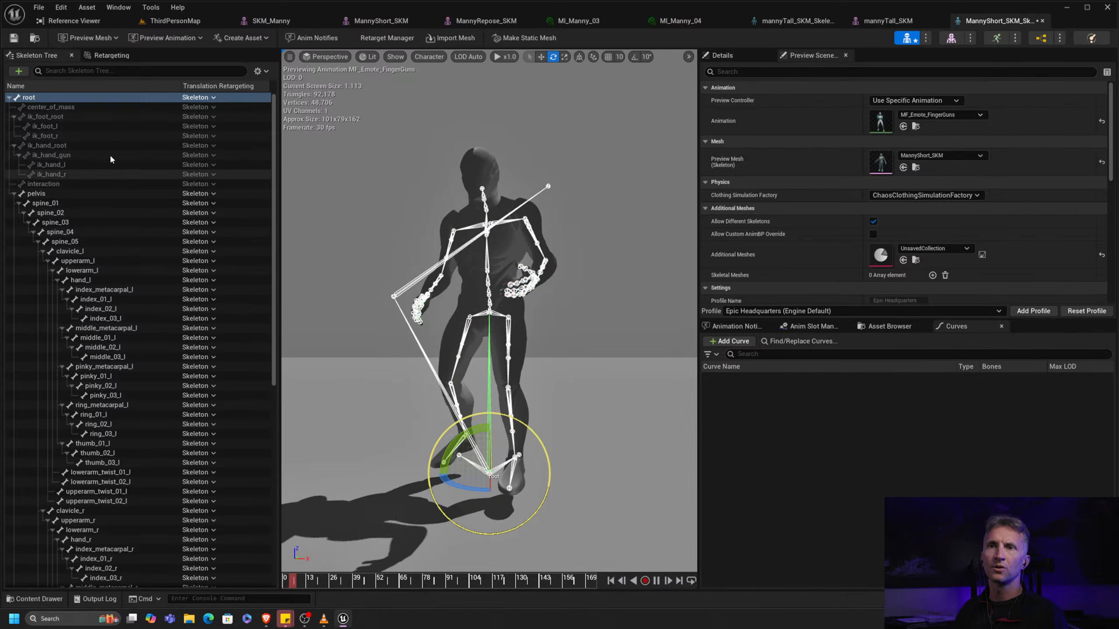
Recursively set translation retargeting to Animation for the bones from center_of_mass through interaction
click(131, 106)
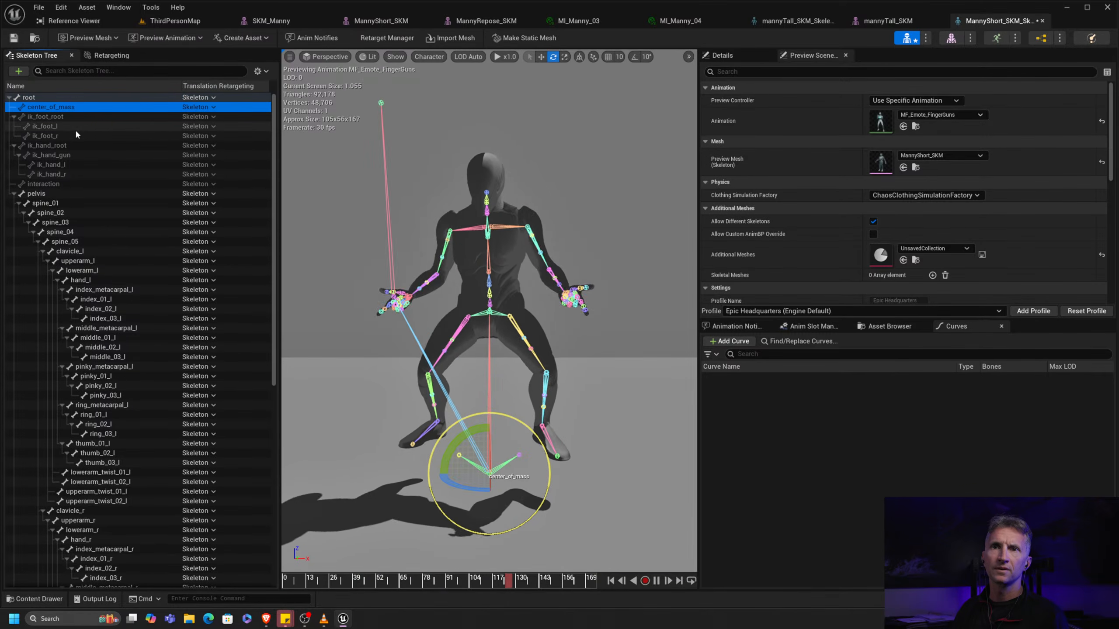
shift+click(72, 184)
right_click(101, 136)
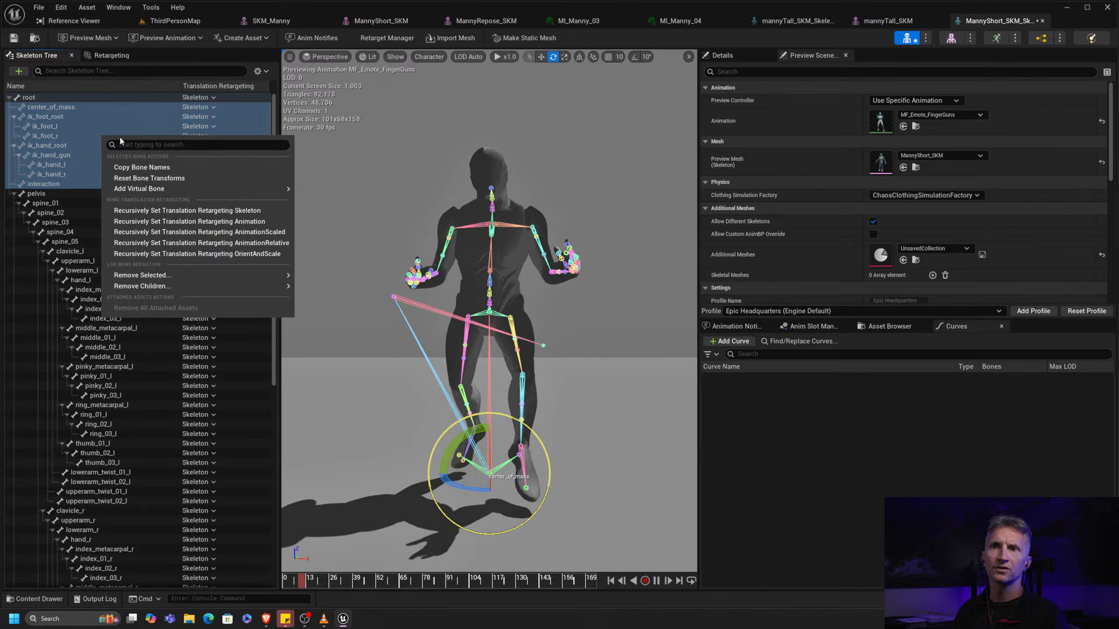
click(212, 221)
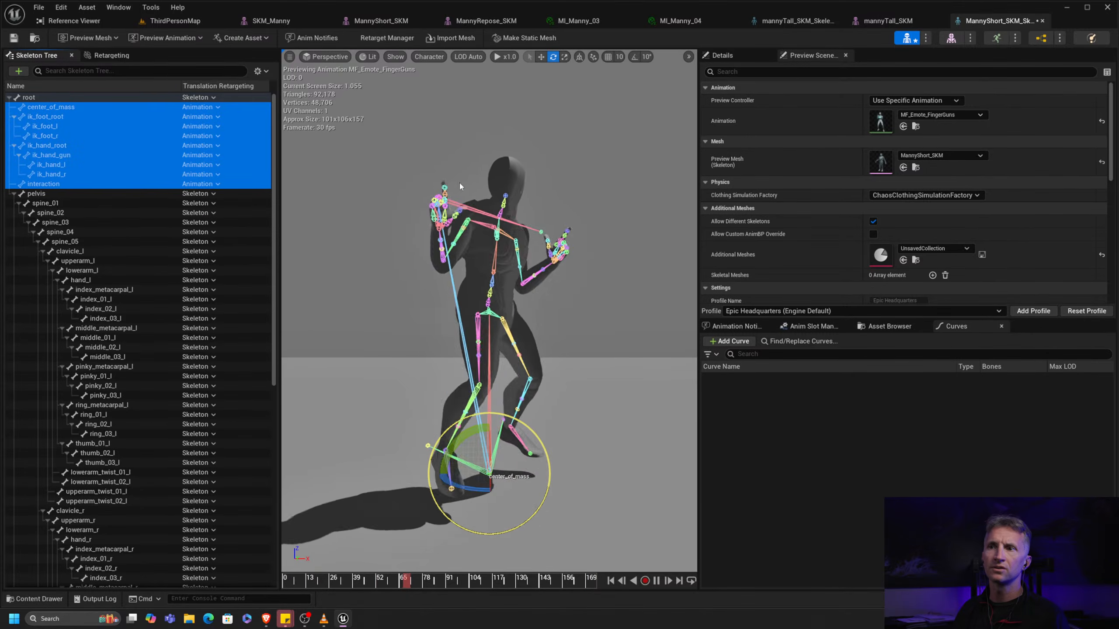
Recursively set translation retargeting to AnimationScaled from the pelvis bone
click(79, 194)
right_click(78, 194)
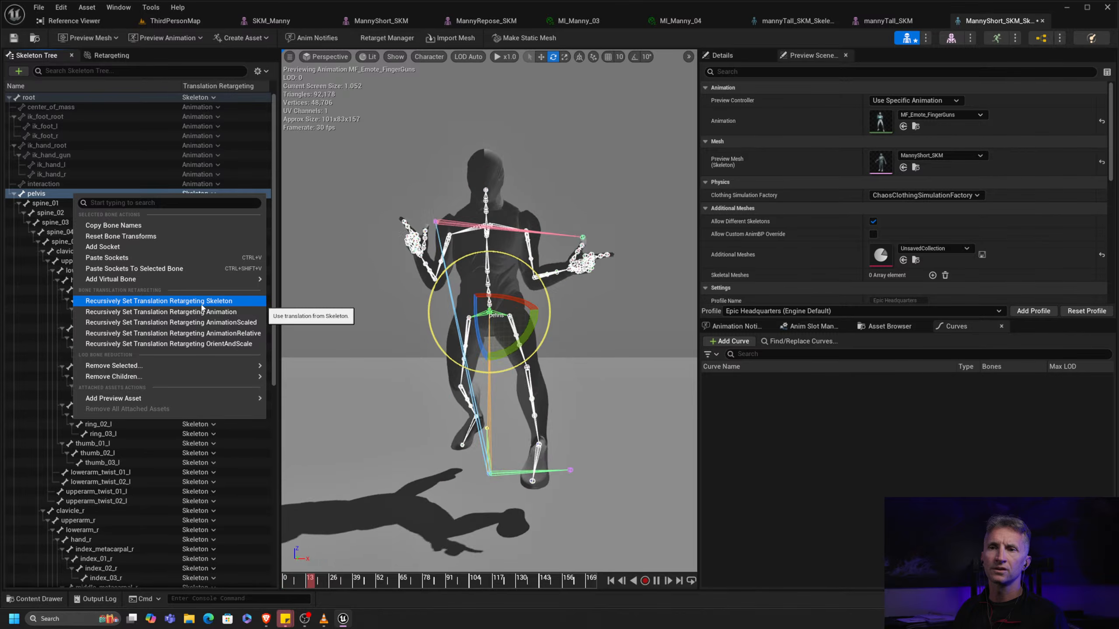
click(236, 326)
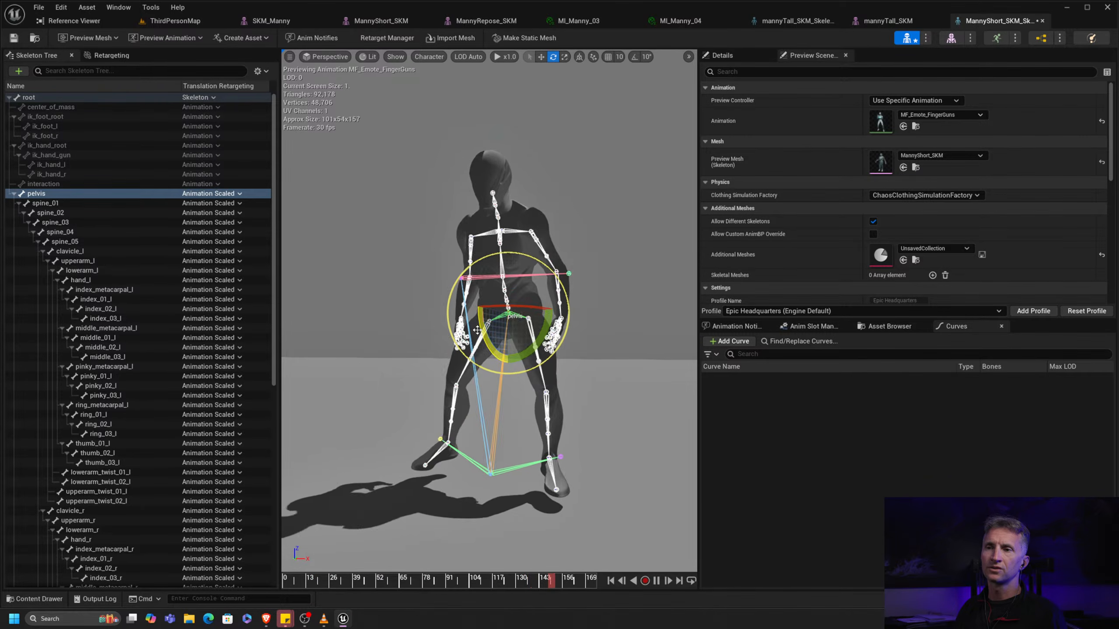
Hold the preview at about frame 78 and select the ik_hand_gun bone to examine its position relative to the hand
click(419, 581)
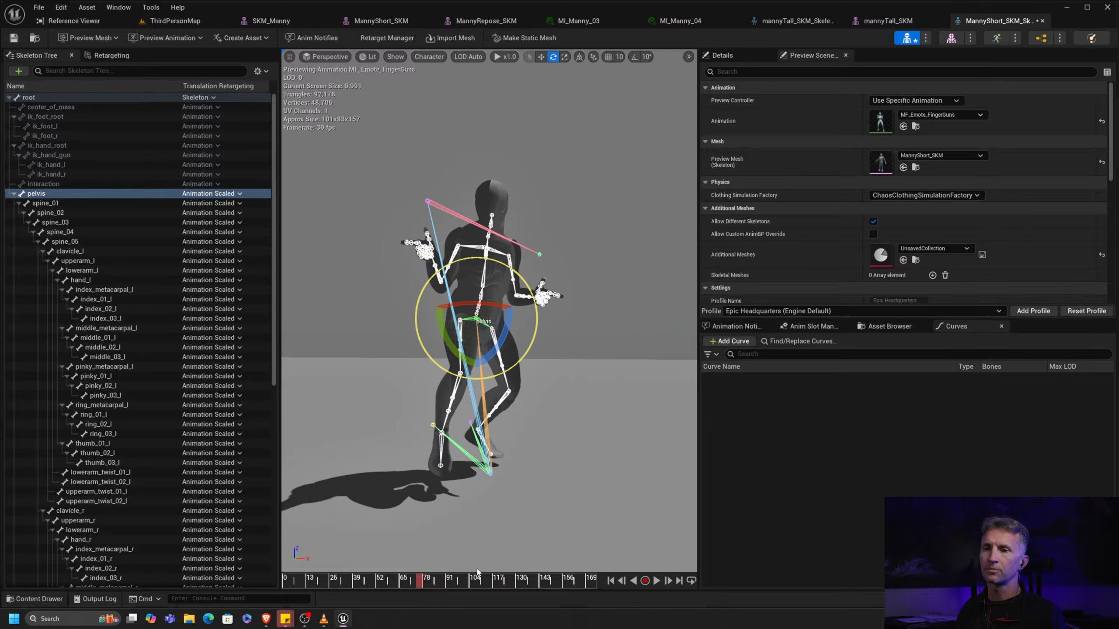
click(444, 208)
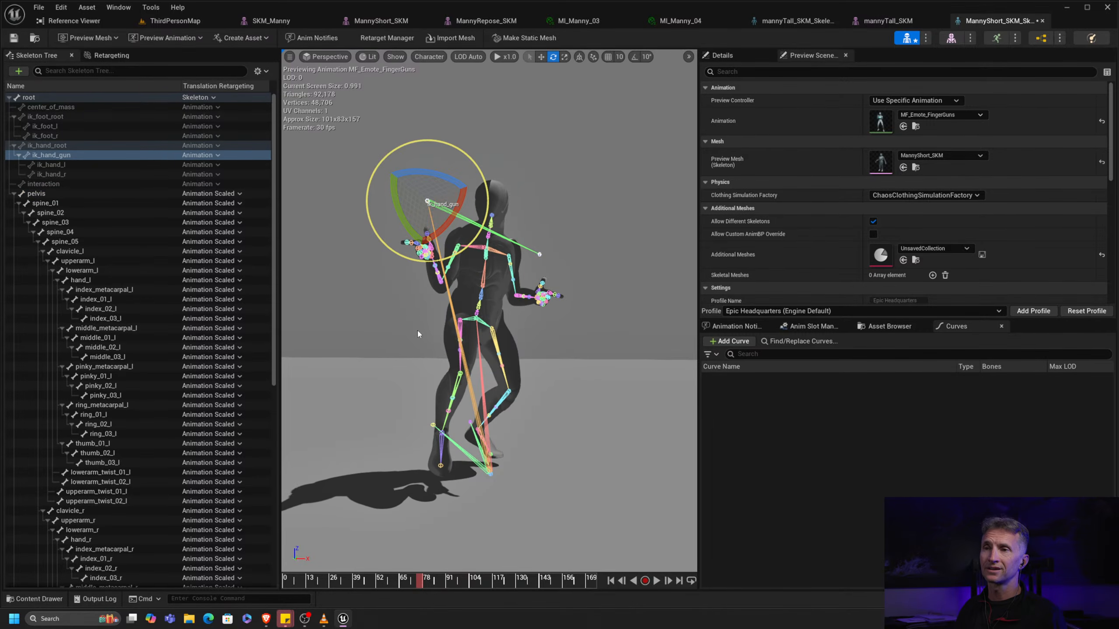
click(260, 21)
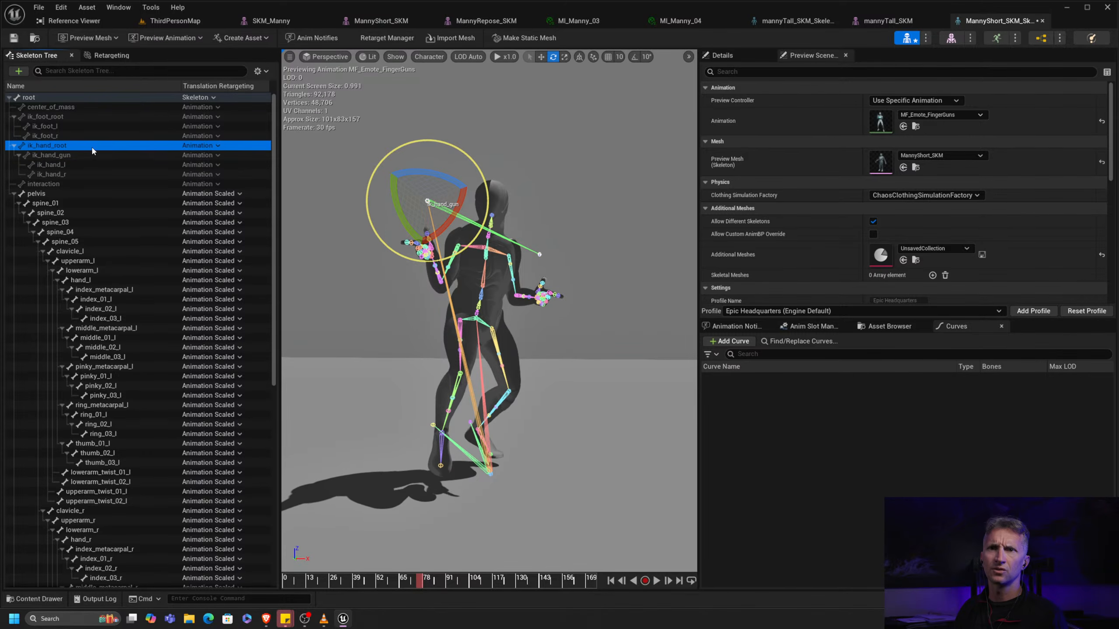
Try Animation and AnimationScaled translation retargeting recursively on the ik_hand_root chain to compare the IK hand bones
right_click(129, 147)
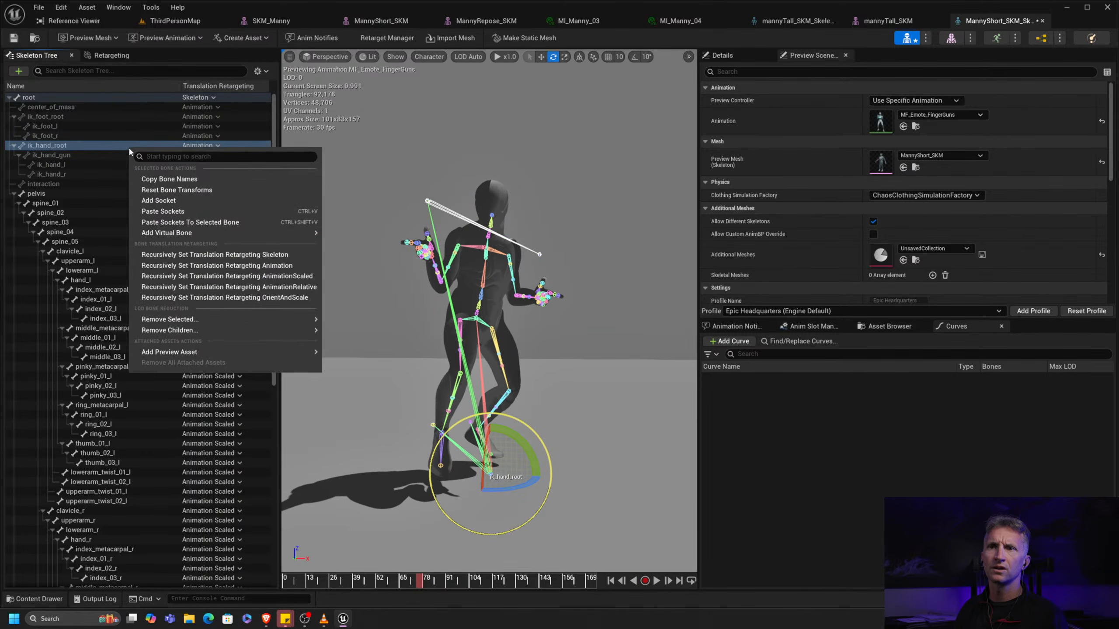
click(263, 267)
scroll(150, 152, down, 1)
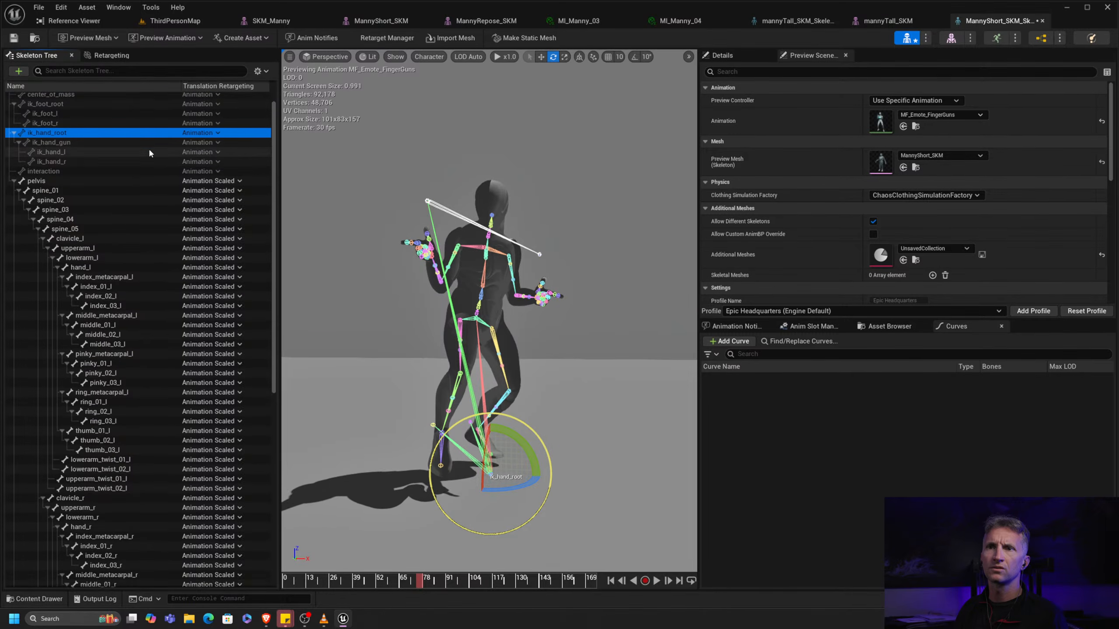
scroll(142, 168, up, 1)
right_click(148, 151)
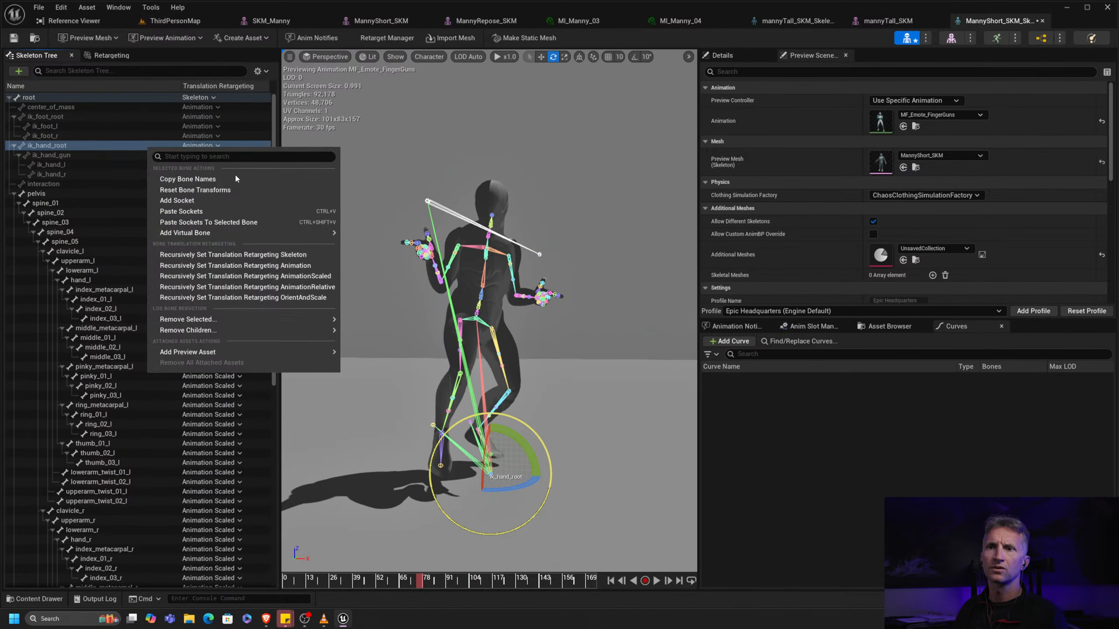
click(325, 270)
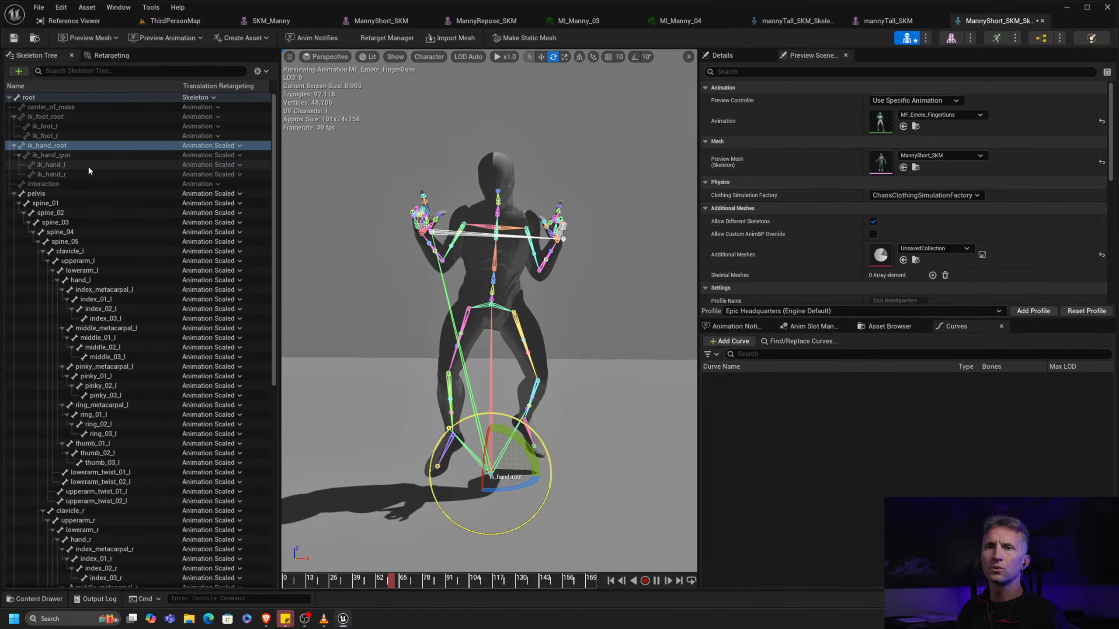
Try Animation again and Skeleton translation retargeting recursively on the ik_hand_root chain
right_click(132, 149)
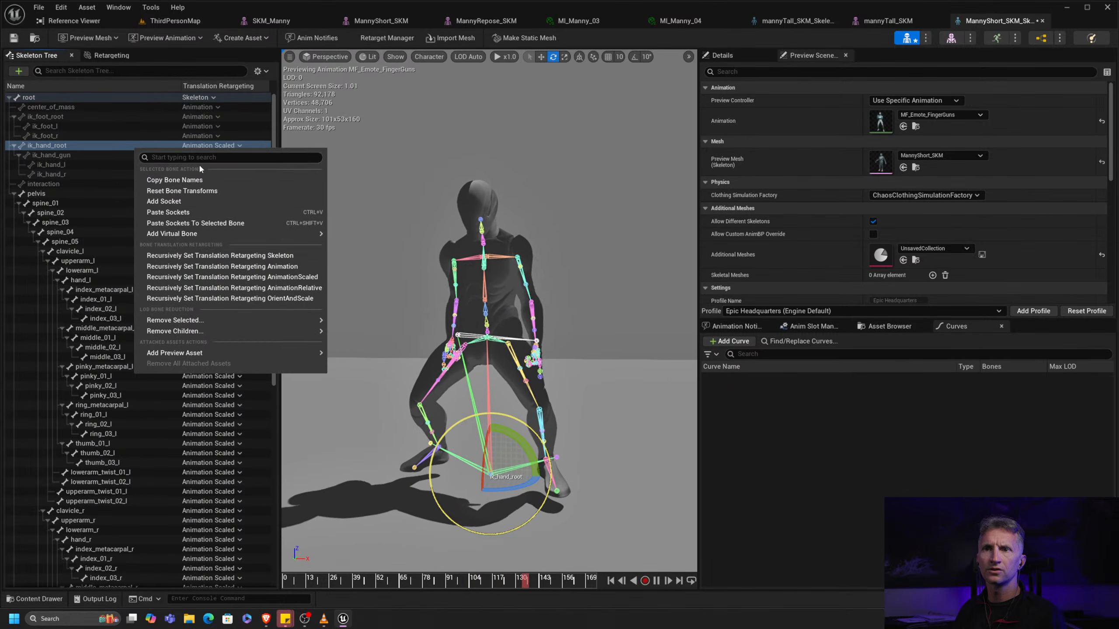
click(302, 266)
right_click(144, 147)
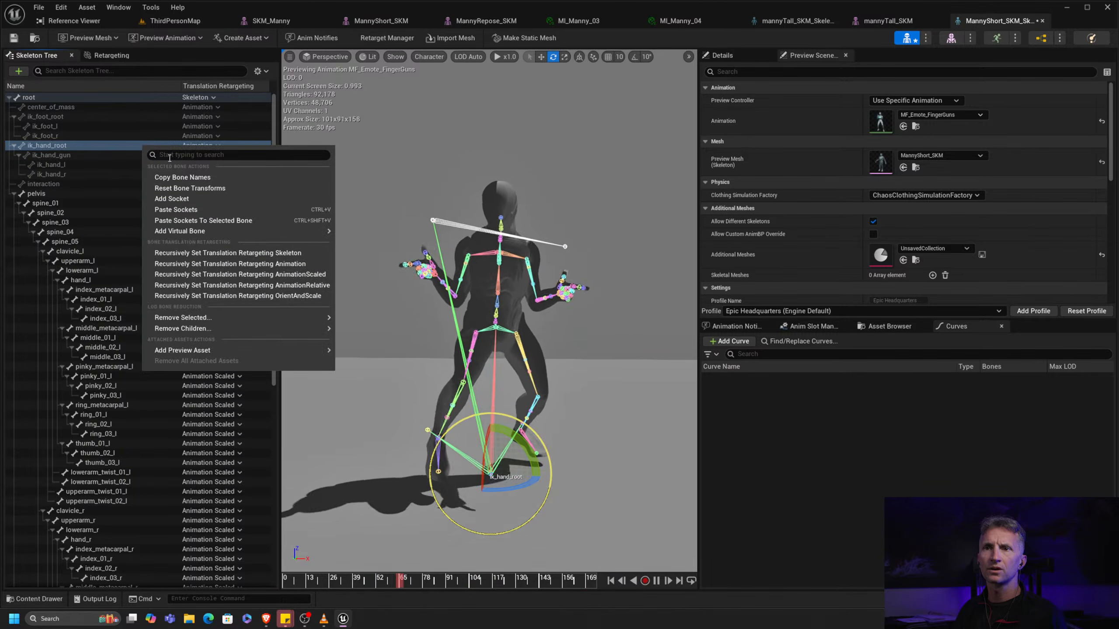
click(298, 254)
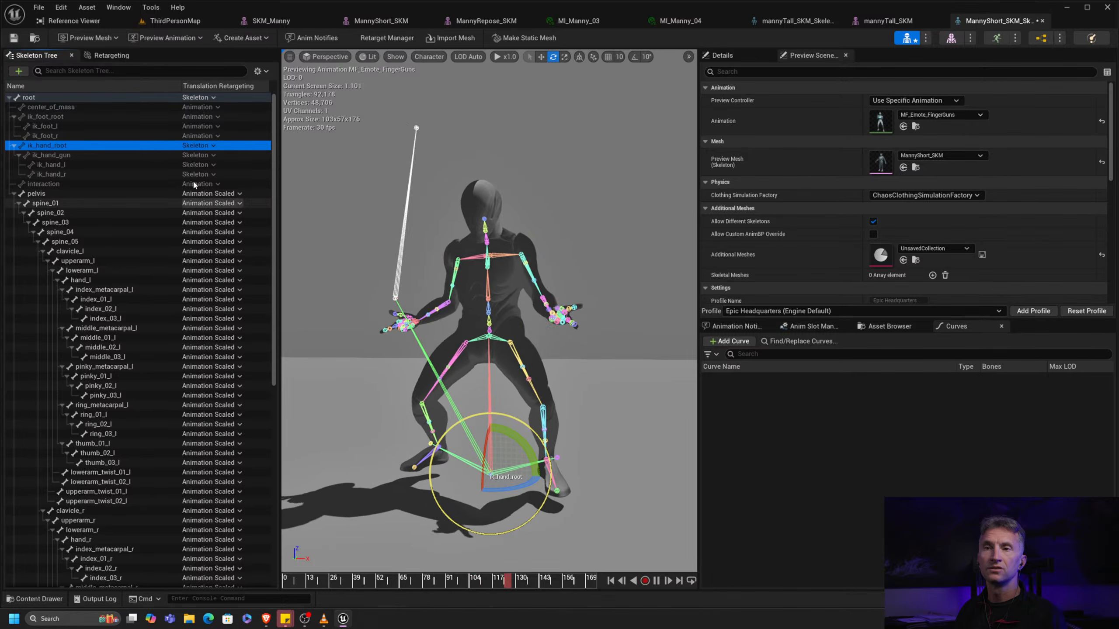
Recursively set translation retargeting to AnimationRelative from the ik_hand_root bone
right_click(140, 146)
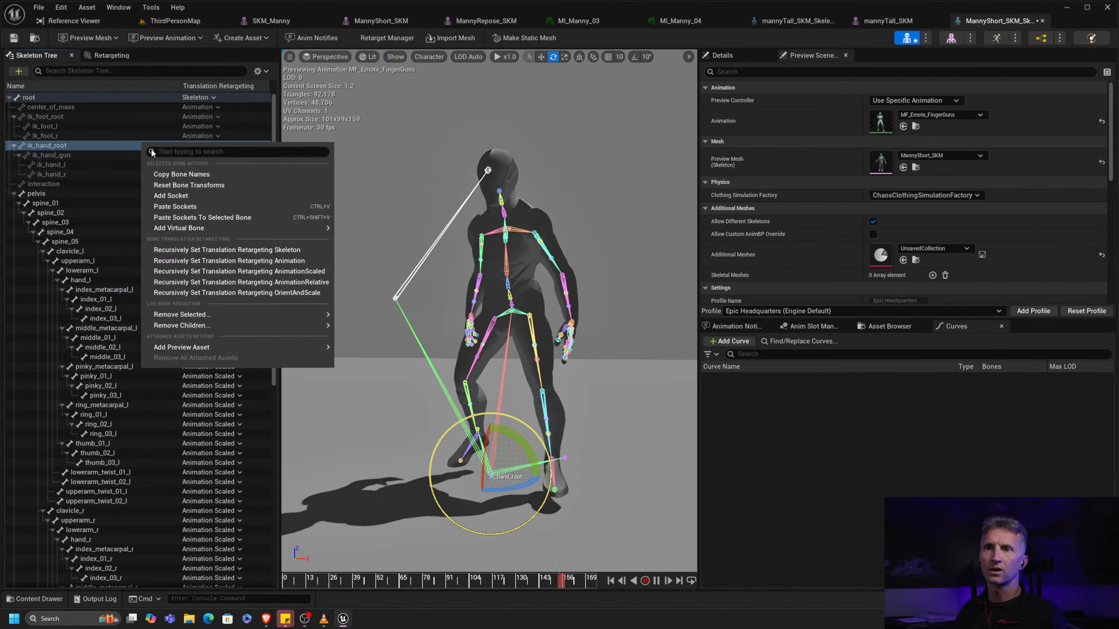
click(292, 282)
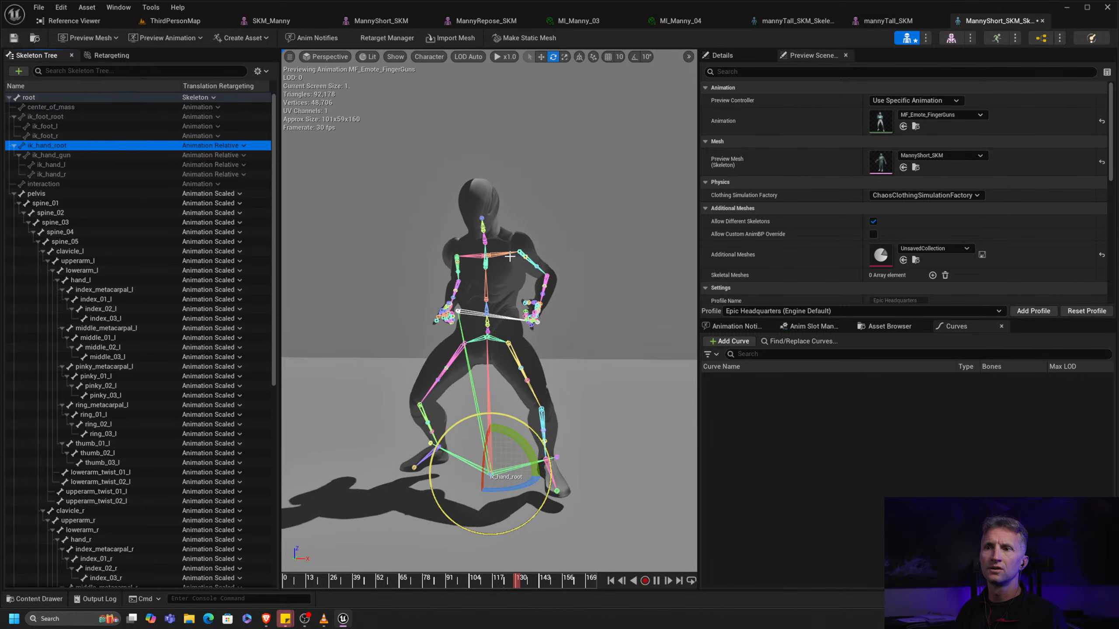
Recursively set translation retargeting to AnimationScaled from the ik_hand_root bone of the short Manny skeleton
scroll(124, 151, down, 1)
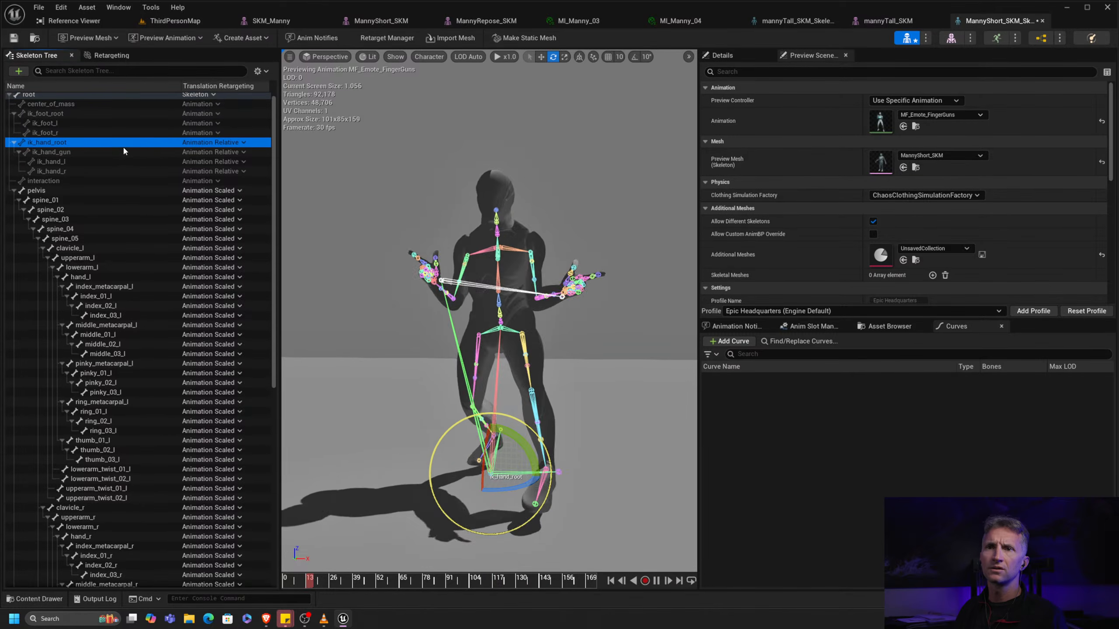
right_click(138, 142)
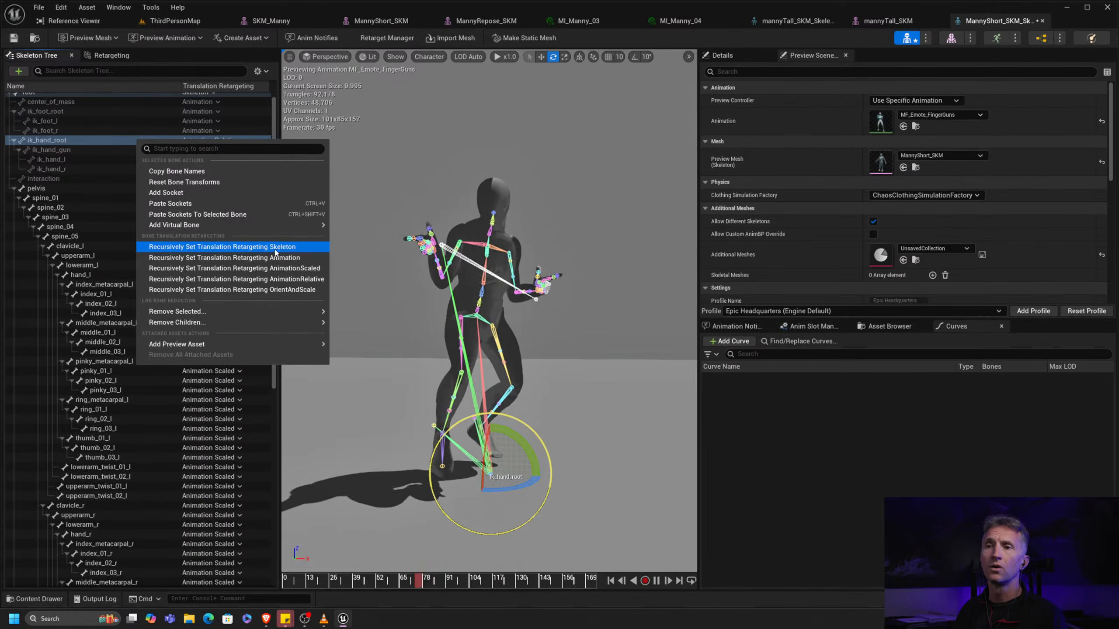
click(273, 269)
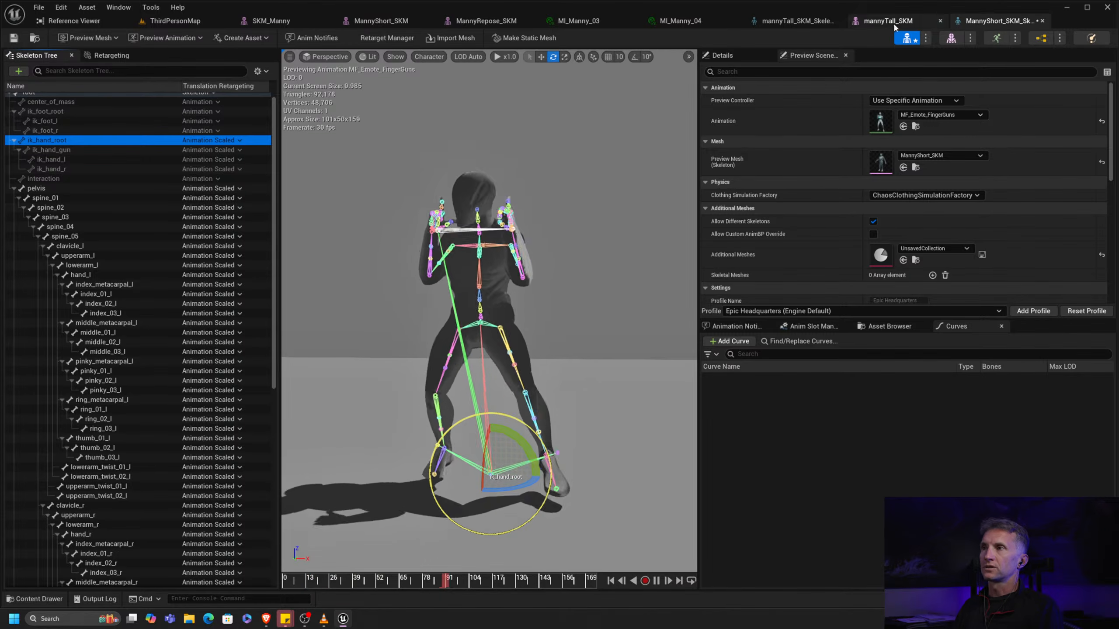
Open the skeleton of mannyTall_SKM and show the retargeting options in its skeleton tree
click(950, 38)
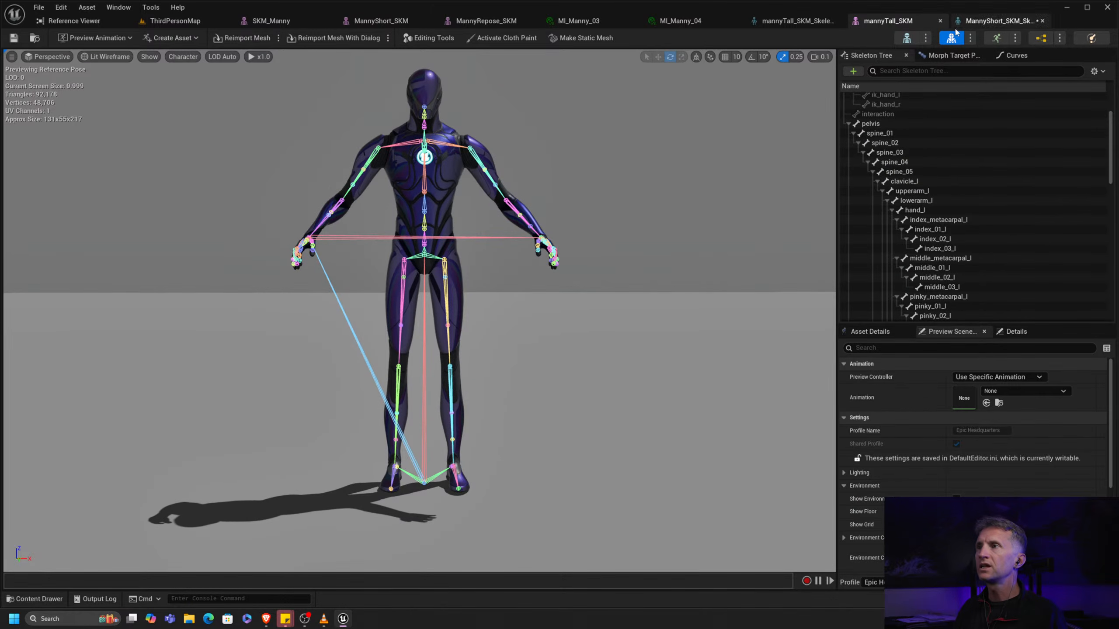
click(908, 39)
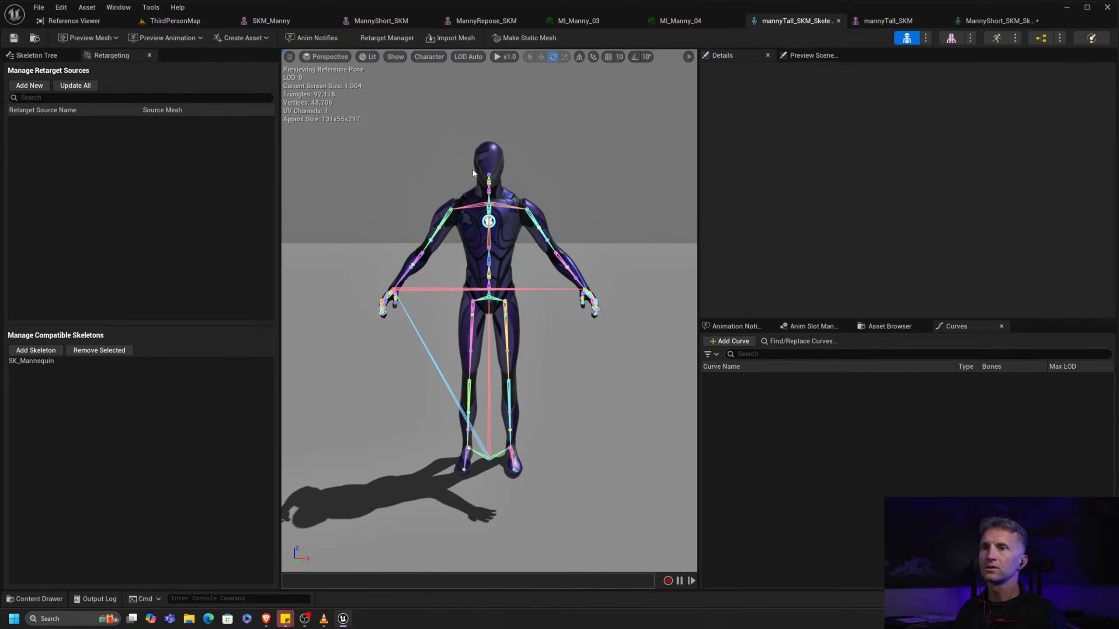
click(43, 54)
click(146, 98)
right_click(153, 100)
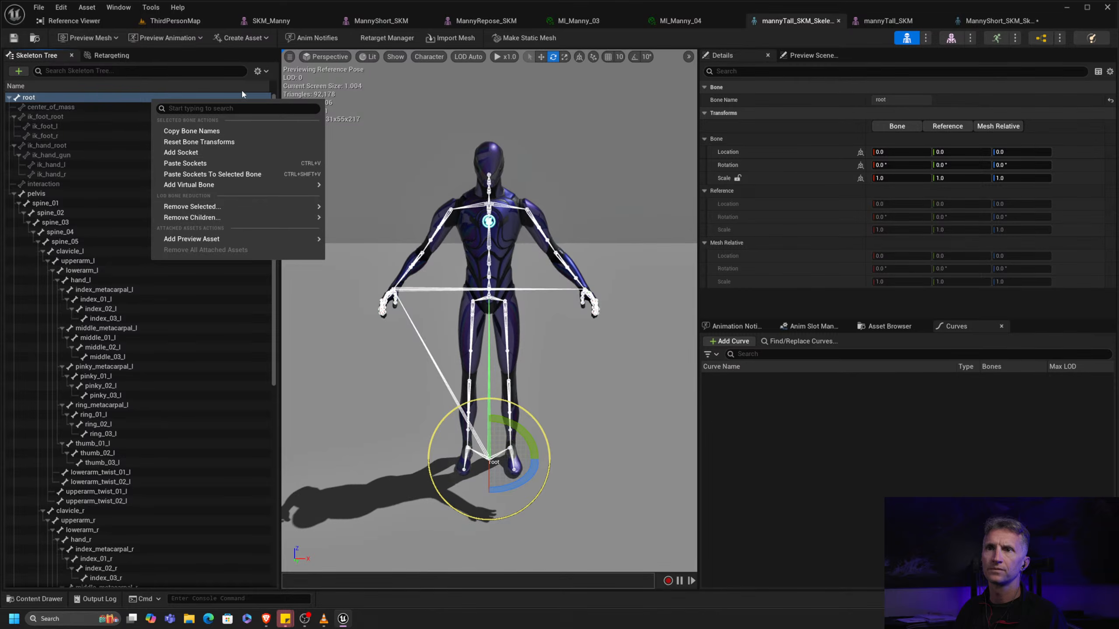
click(258, 71)
click(258, 70)
click(311, 132)
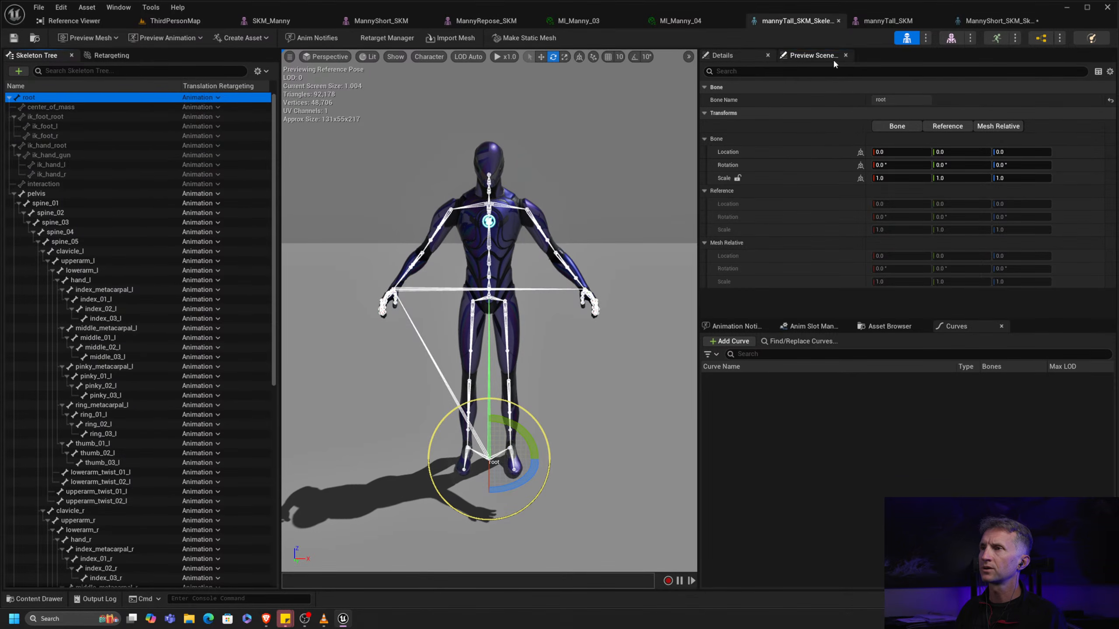
Preview the MF_Emote_FingerGuns animation on the tall Manny skeleton
click(813, 55)
click(922, 133)
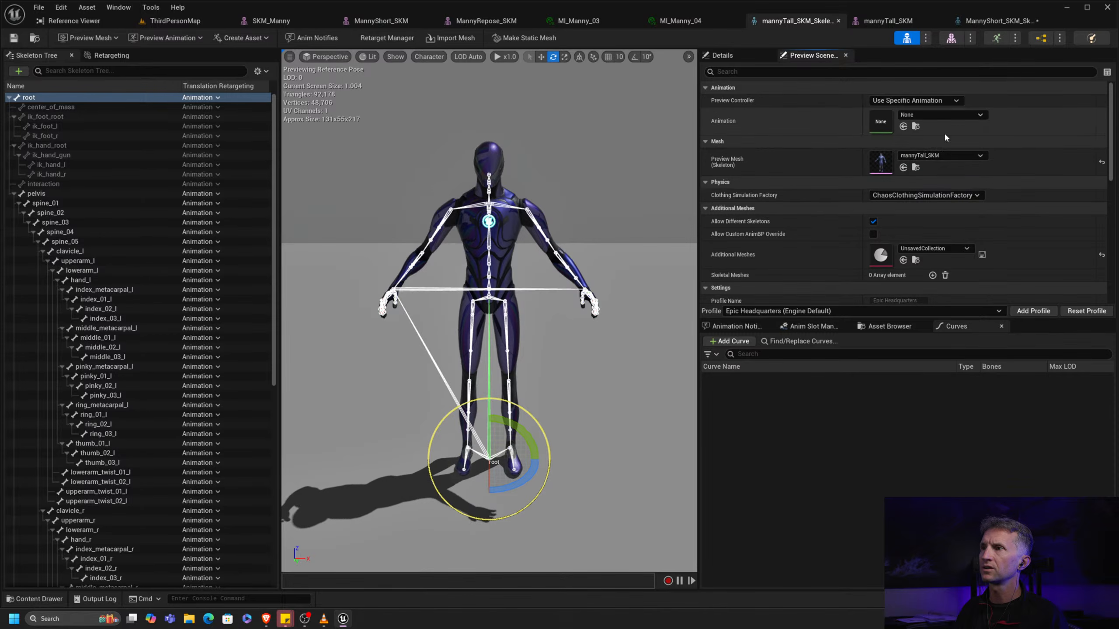
click(955, 115)
text(emote)
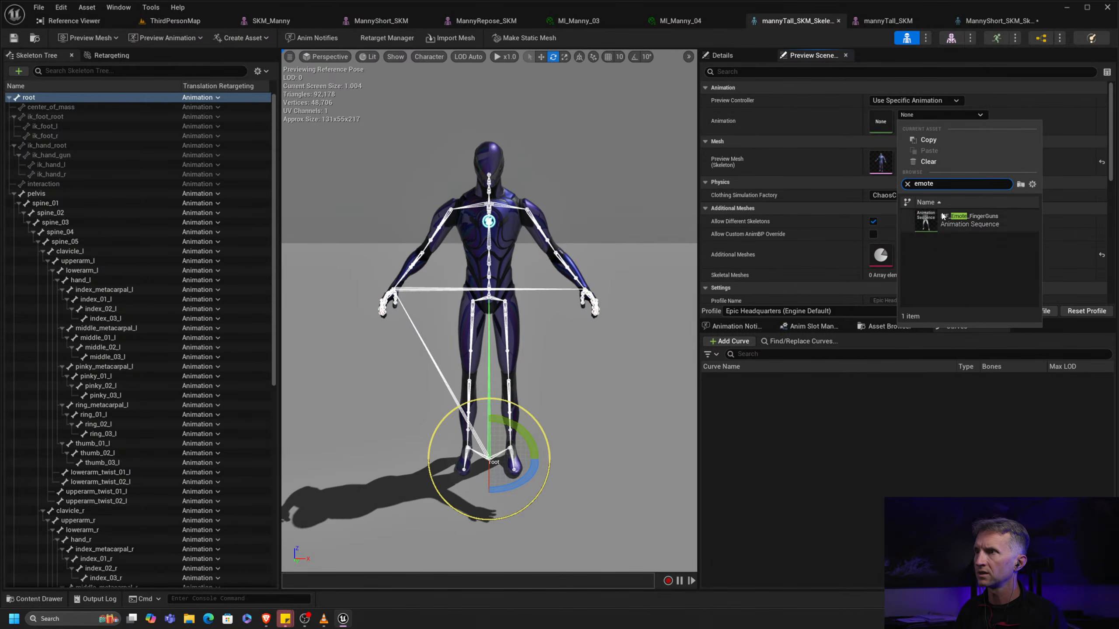
click(943, 216)
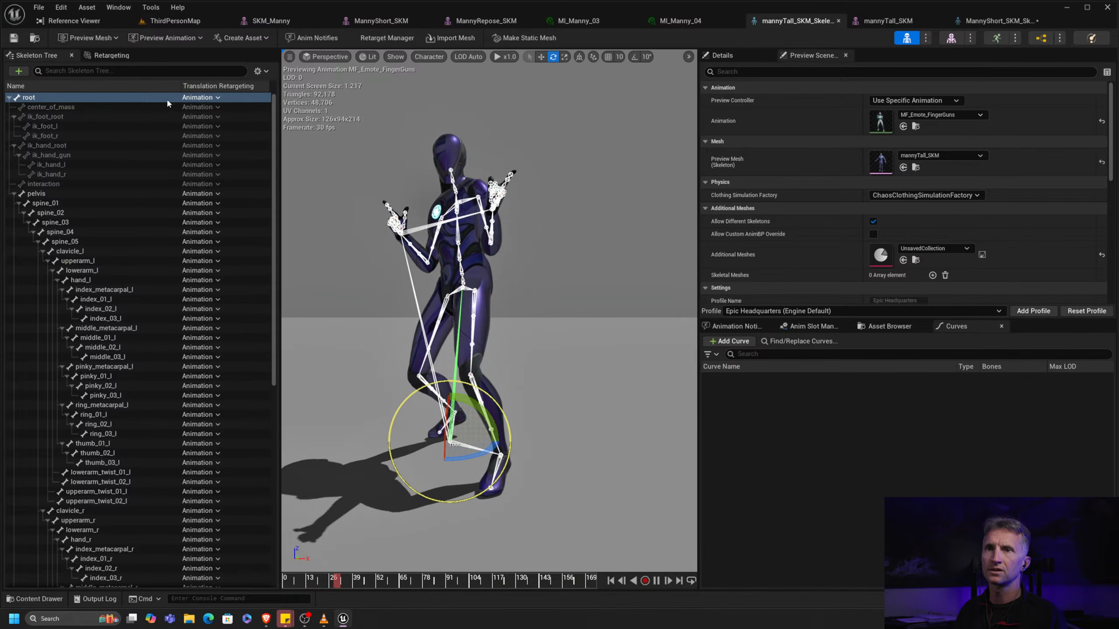
Recursively set translation retargeting to Skeleton from the tall skeleton's root bone, and set the pelvis to Animation Scaled
right_click(154, 97)
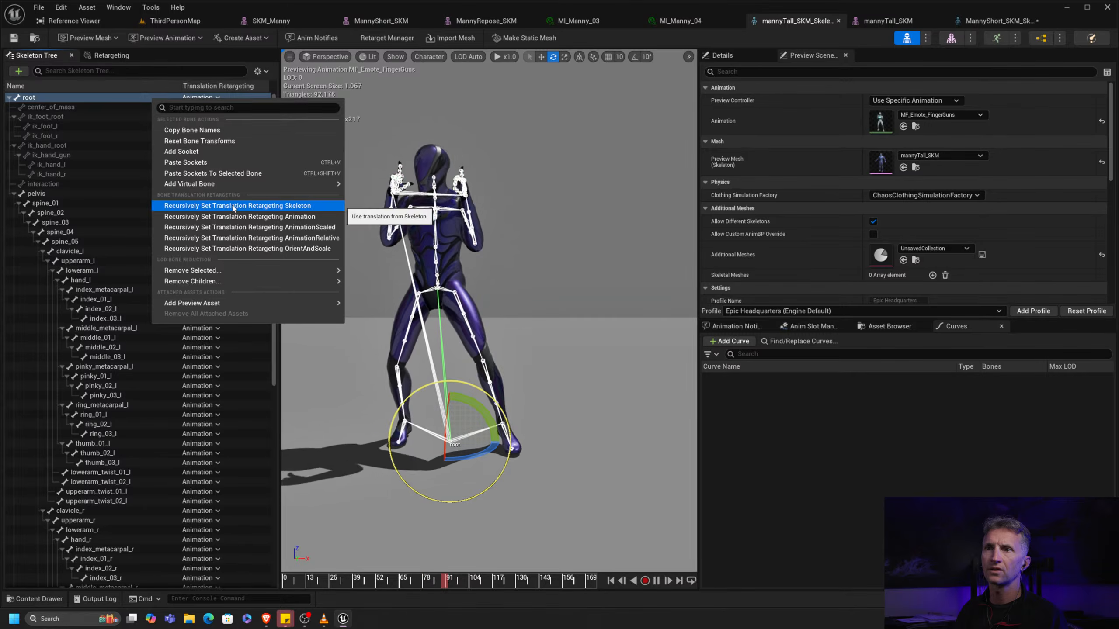
click(281, 206)
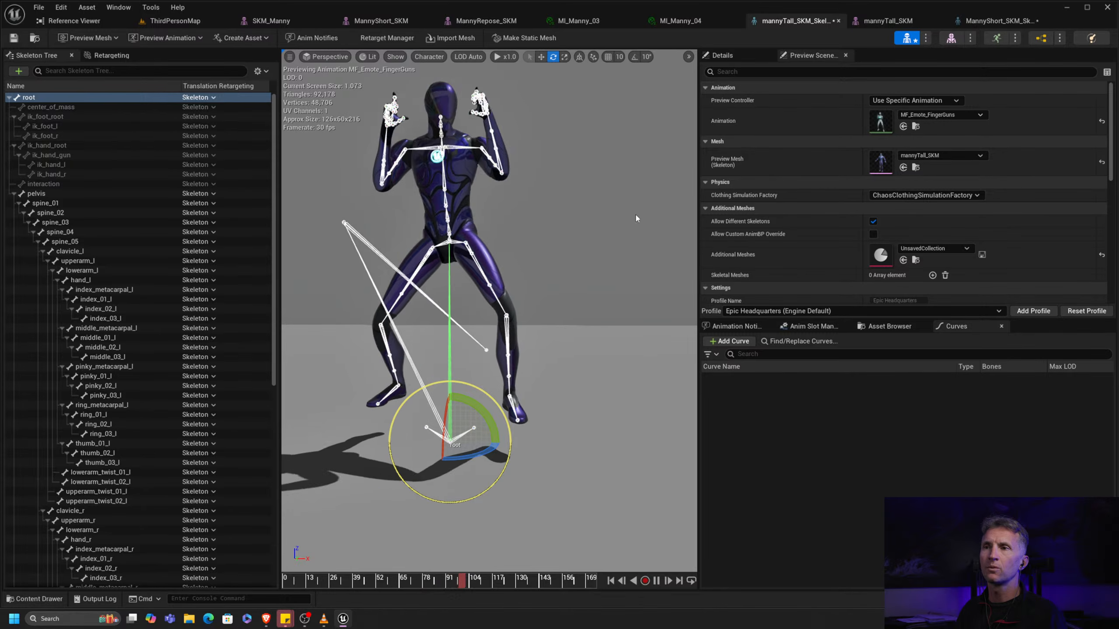
click(61, 196)
click(198, 194)
click(220, 241)
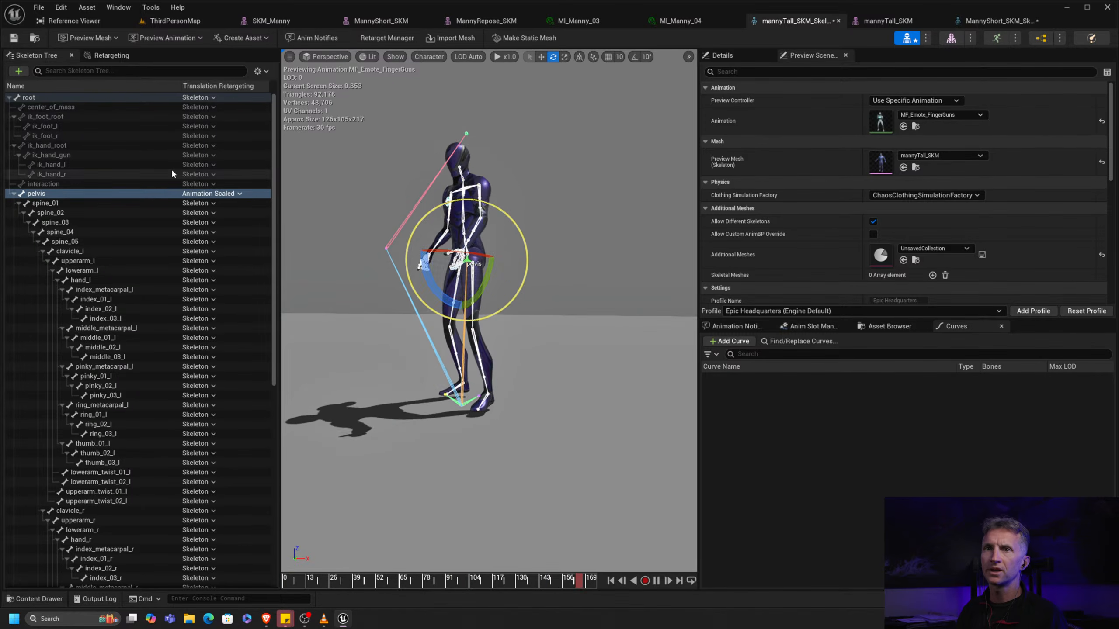
Recursively set translation retargeting to AnimationScaled on the tall skeleton's bones from ik_foot_root through interaction
click(83, 116)
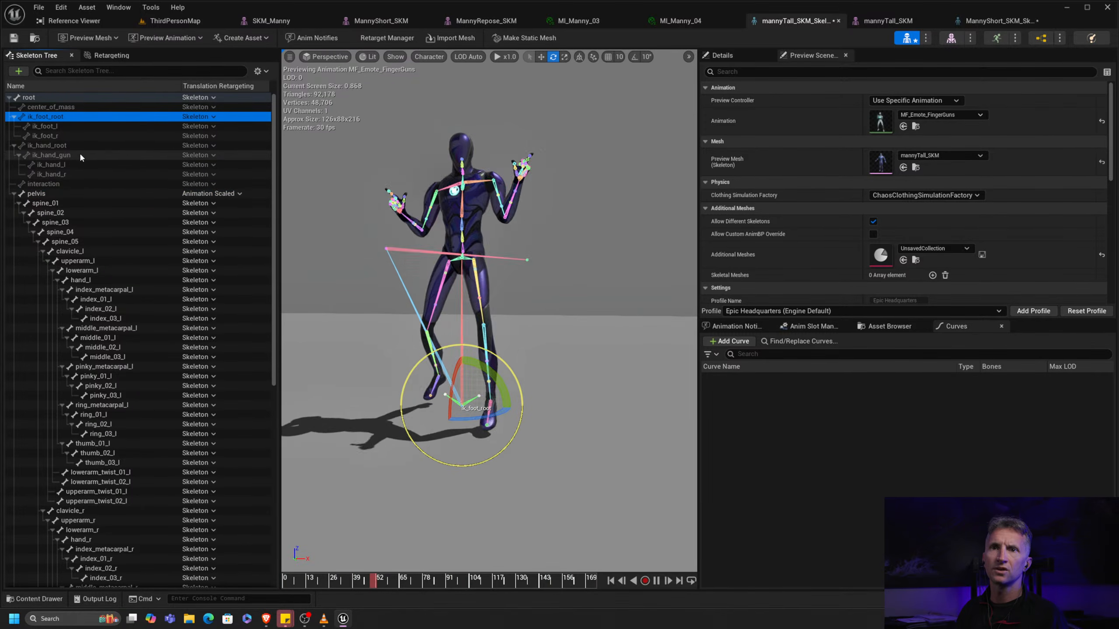
shift+click(76, 183)
right_click(96, 160)
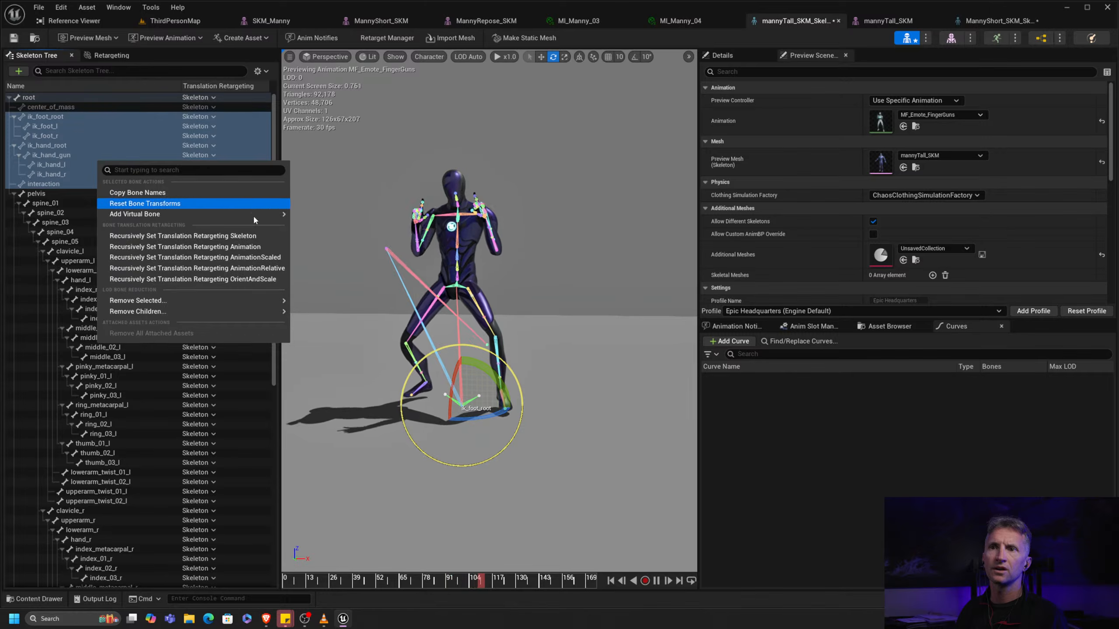
click(273, 259)
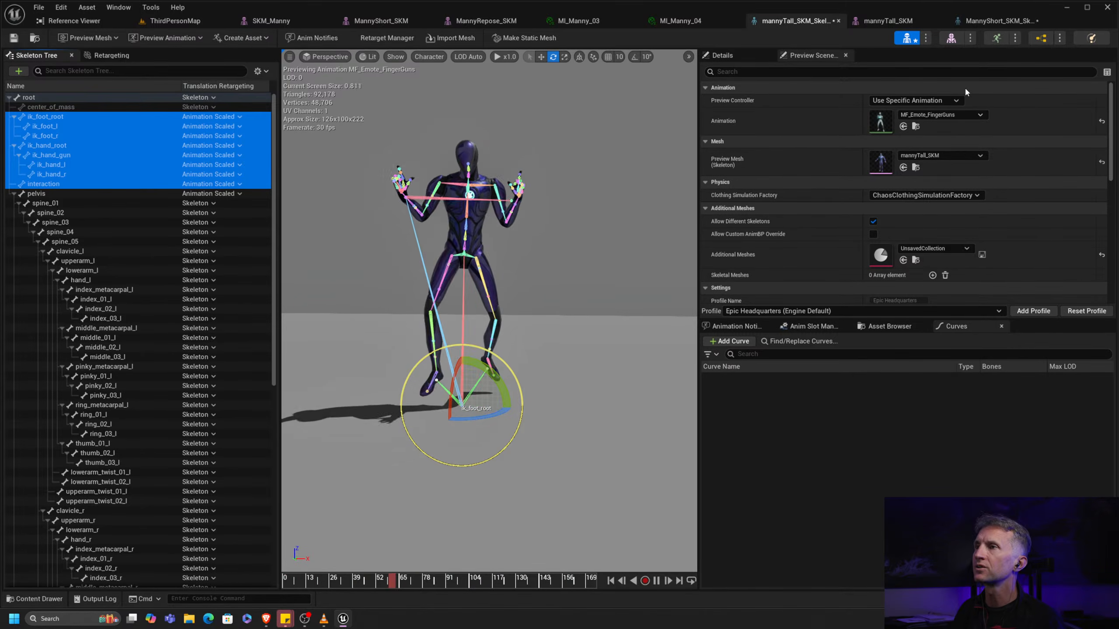
Open the SK_Mannequin skeleton from MannyRepose_SKM and set its preview mesh to MannyRepose_SKM
click(494, 24)
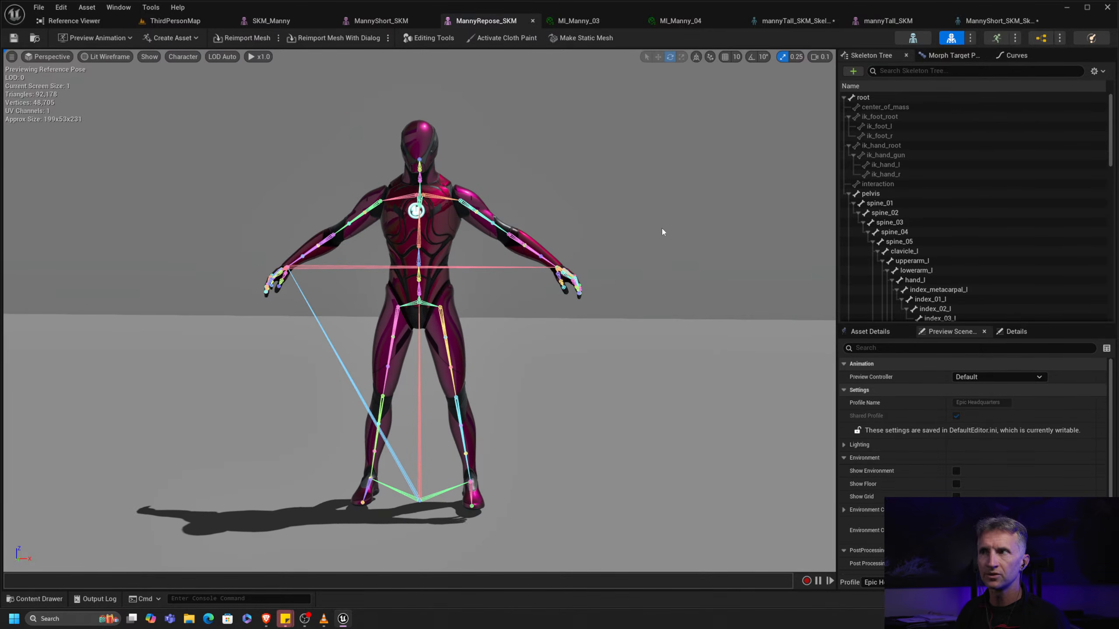
click(922, 40)
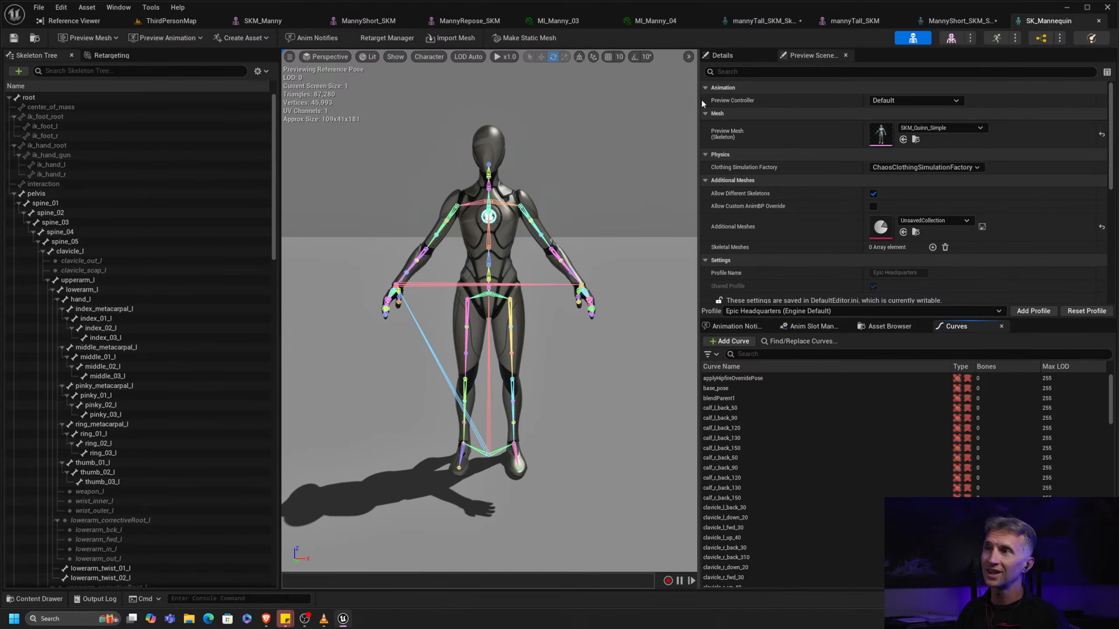
click(988, 127)
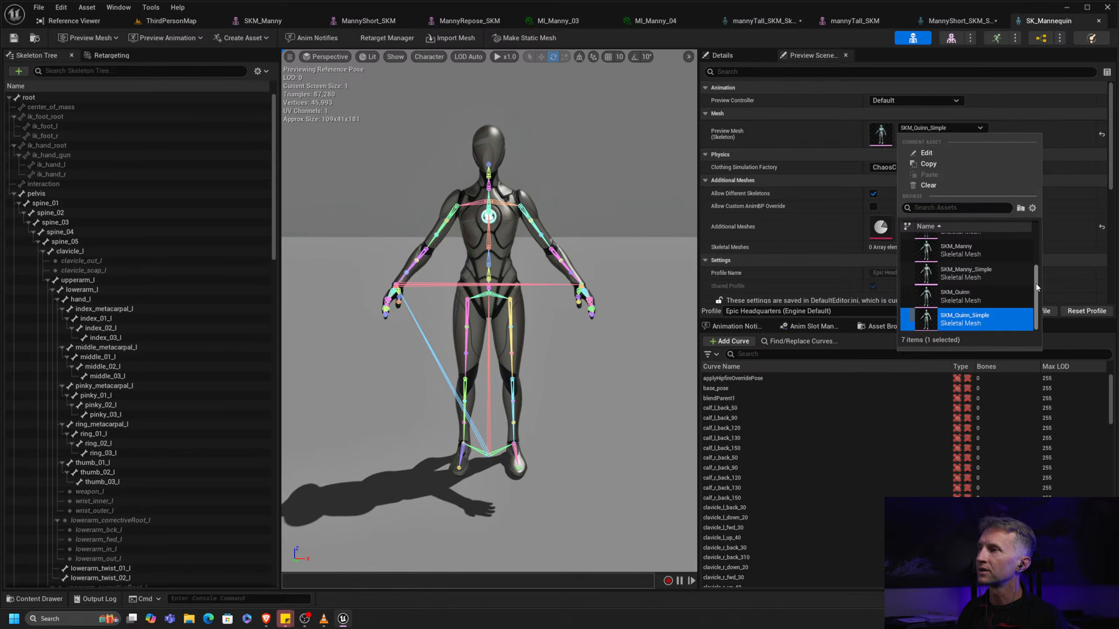
scroll(1044, 253, up, 3)
click(624, 260)
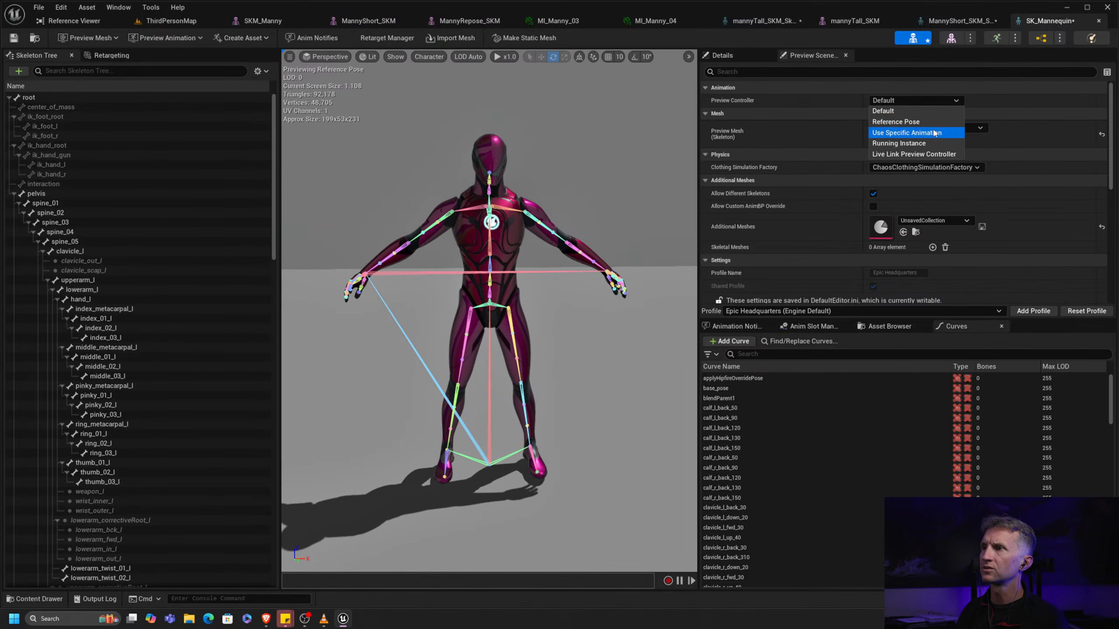
Preview the specific animation MF_Emote_FingerGuns on SK_Mannequin and show the skeleton tree's retargeting options
click(951, 115)
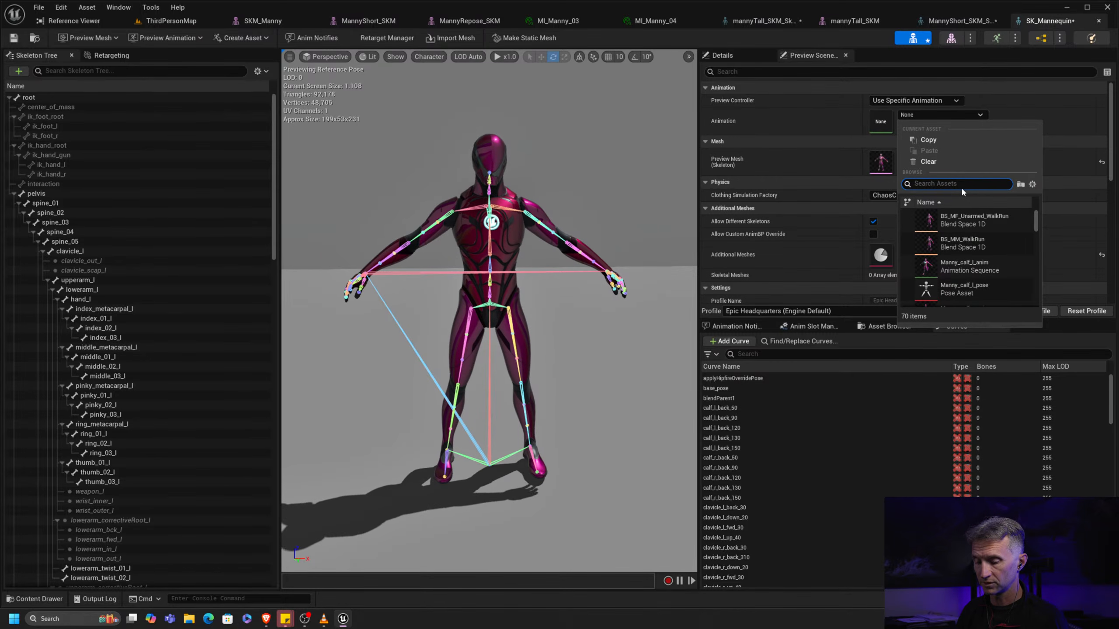
text(emote)
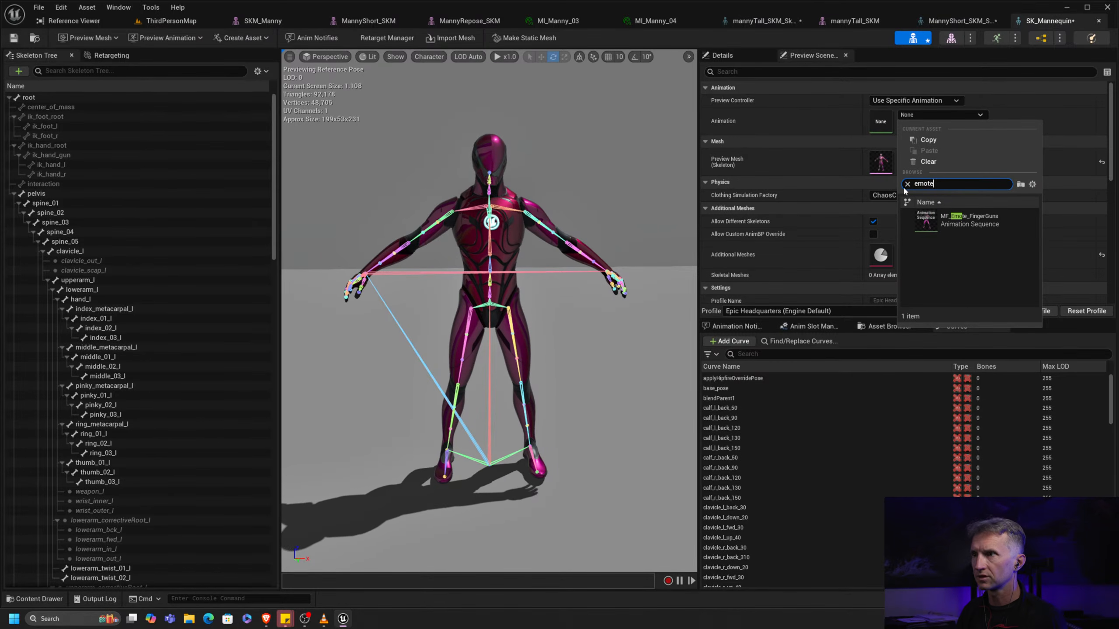
click(960, 217)
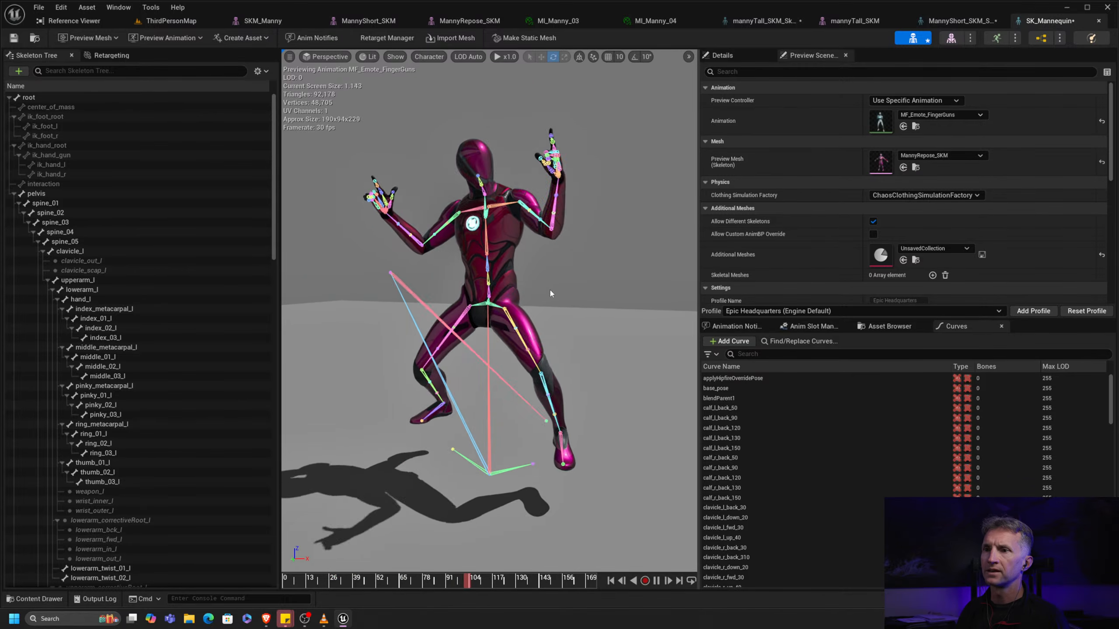
click(259, 71)
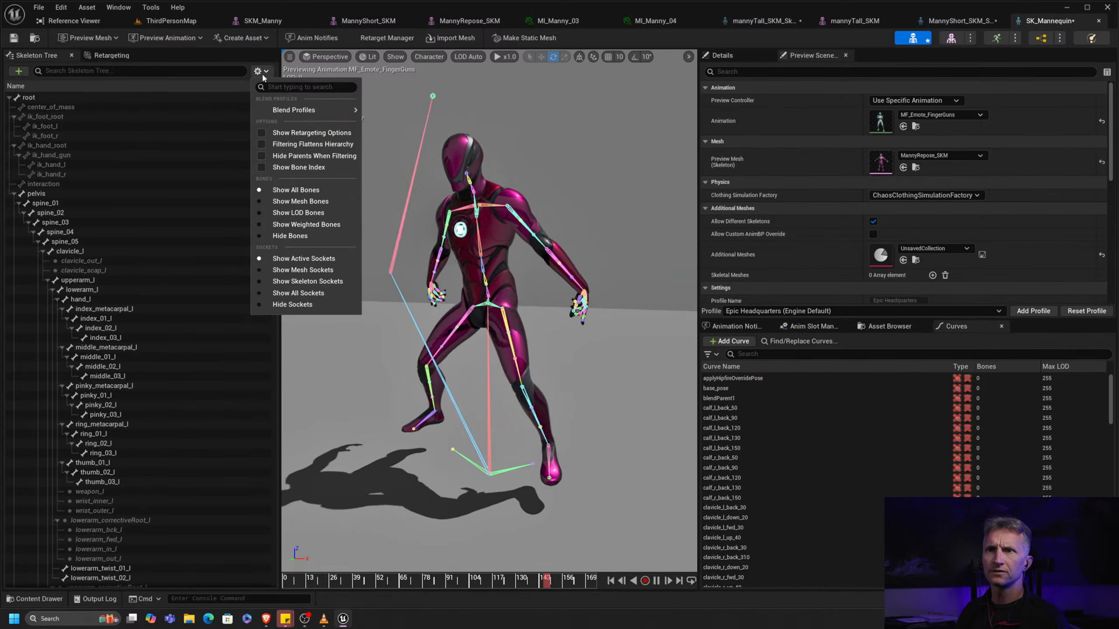
click(339, 132)
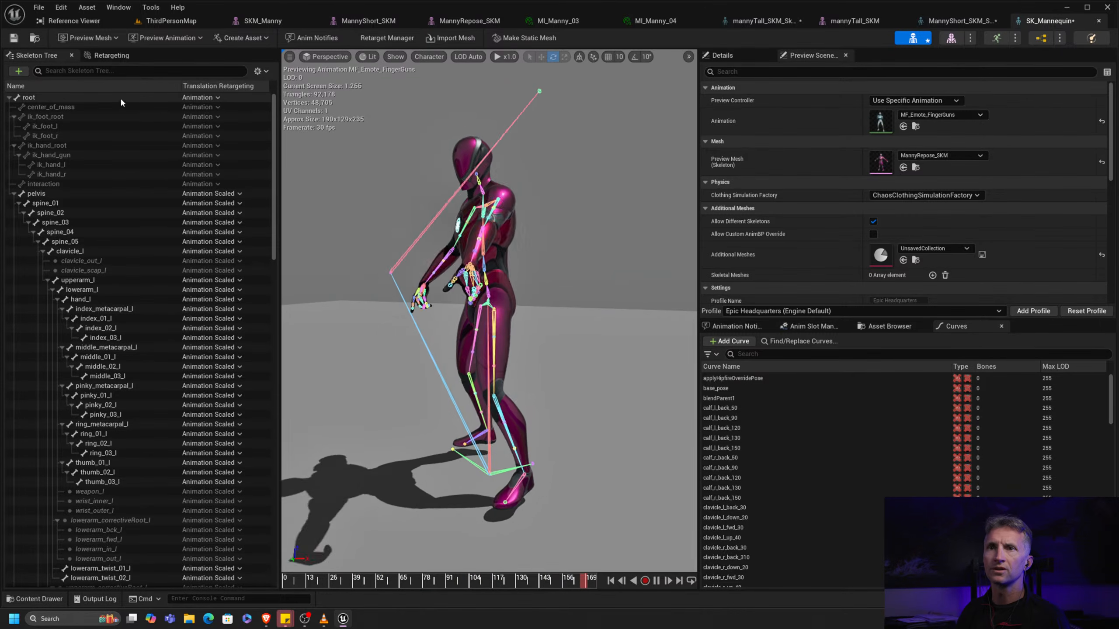
Try Animation translation retargeting recursively from SK_Mannequin's root bone and examine the reposed mesh's proportions
right_click(146, 98)
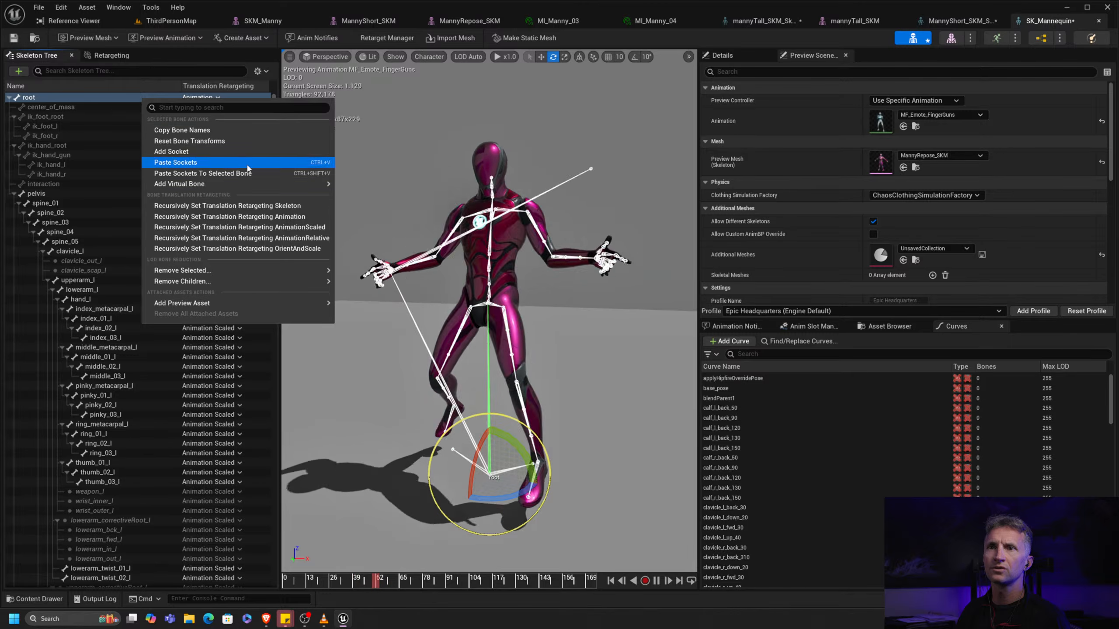
click(259, 216)
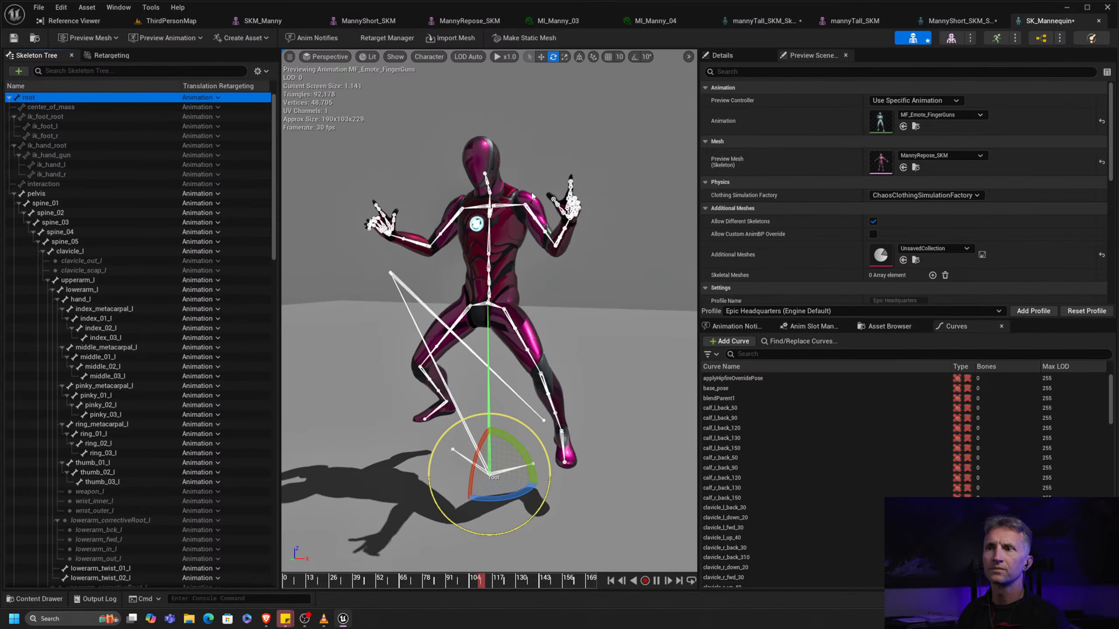
drag(365, 257, 423, 317)
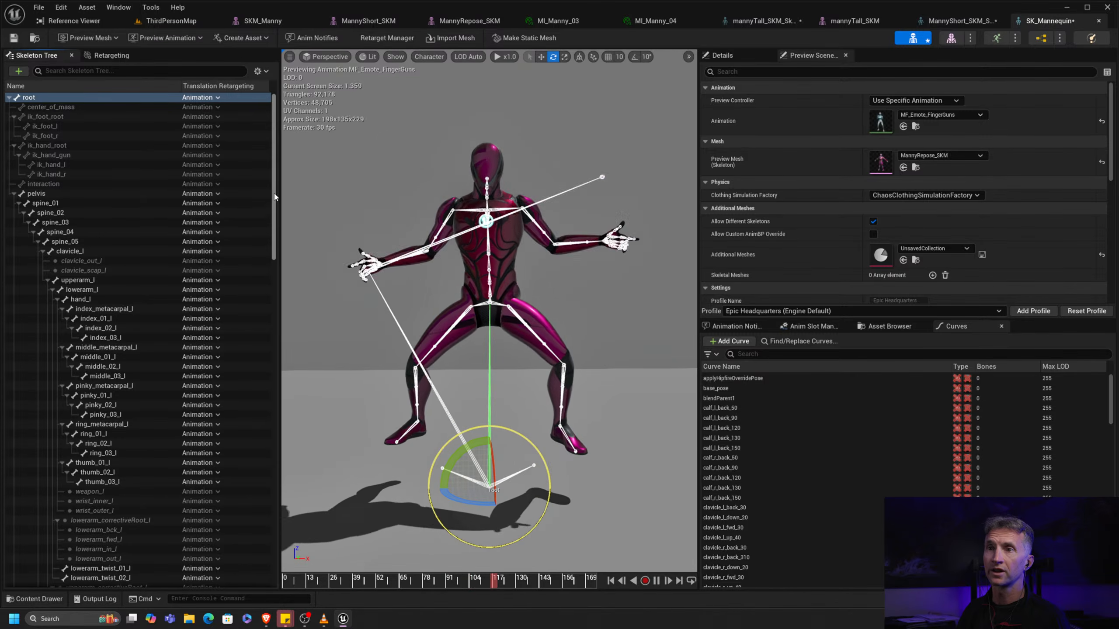
scroll(269, 260, down, 5)
scroll(257, 400, up, 5)
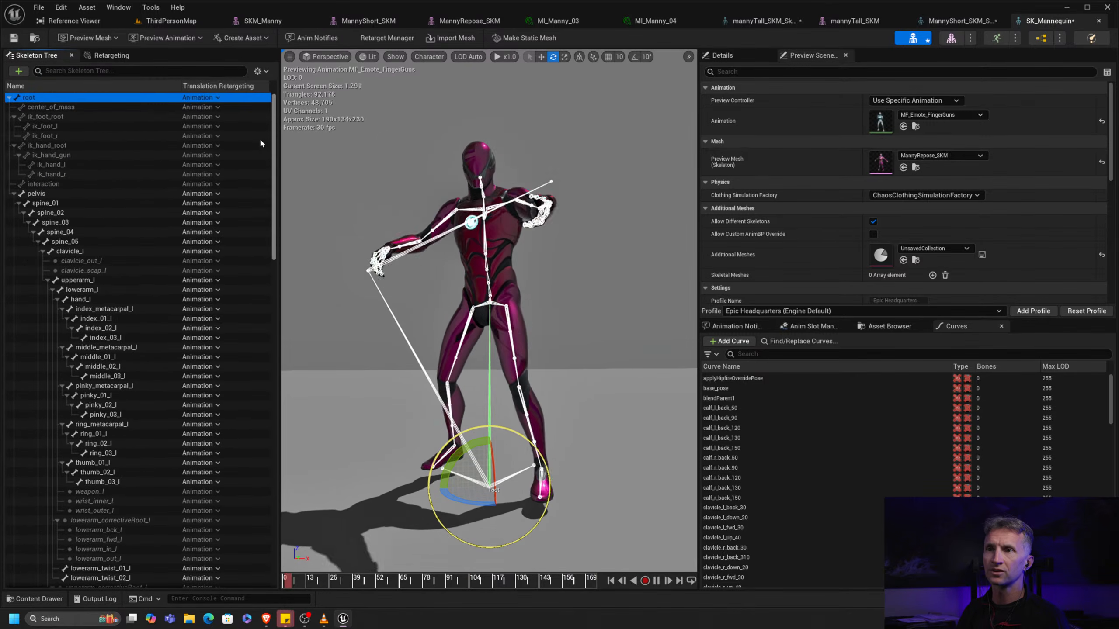
alt+drag(539, 385, 564, 399)
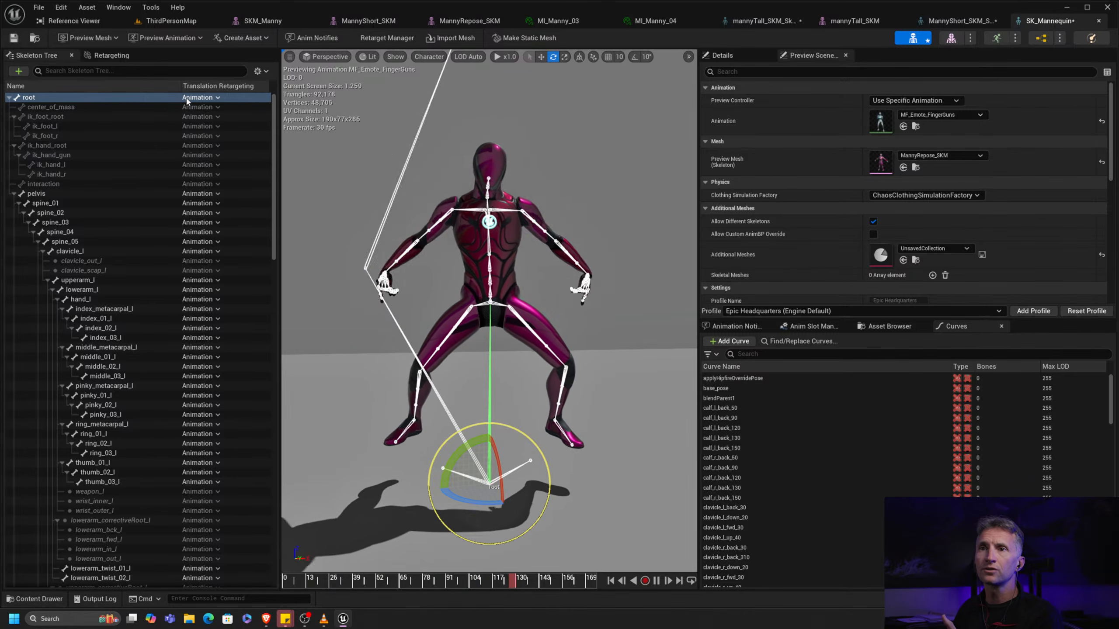
Recursively set translation retargeting to Skeleton from SK_Mannequin's root bone, and set the pelvis to Animation Scaled
right_click(216, 99)
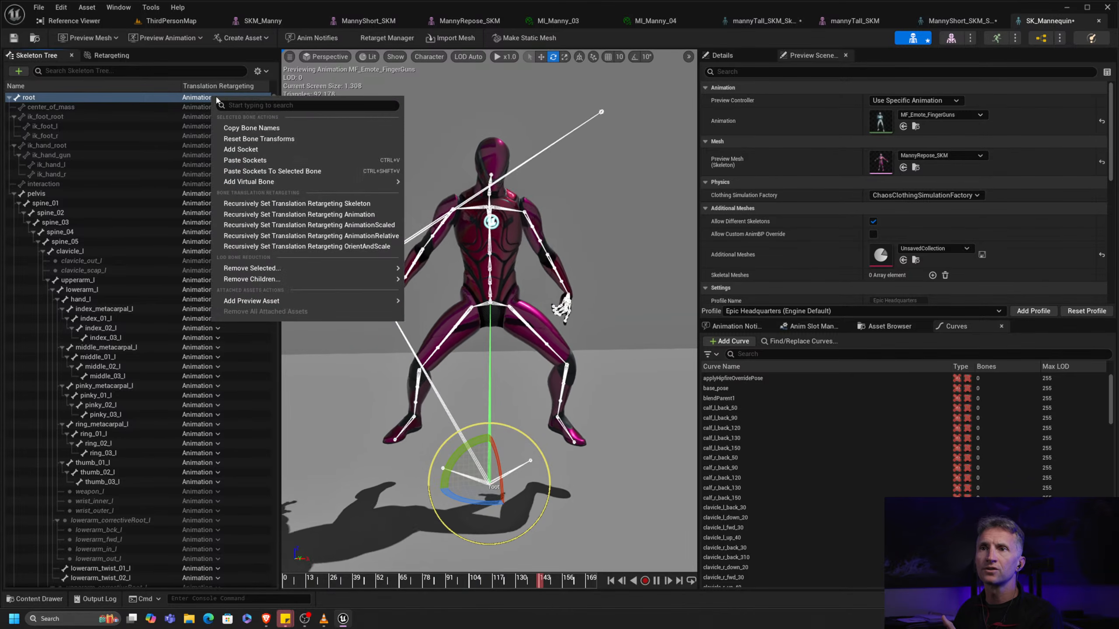
click(365, 204)
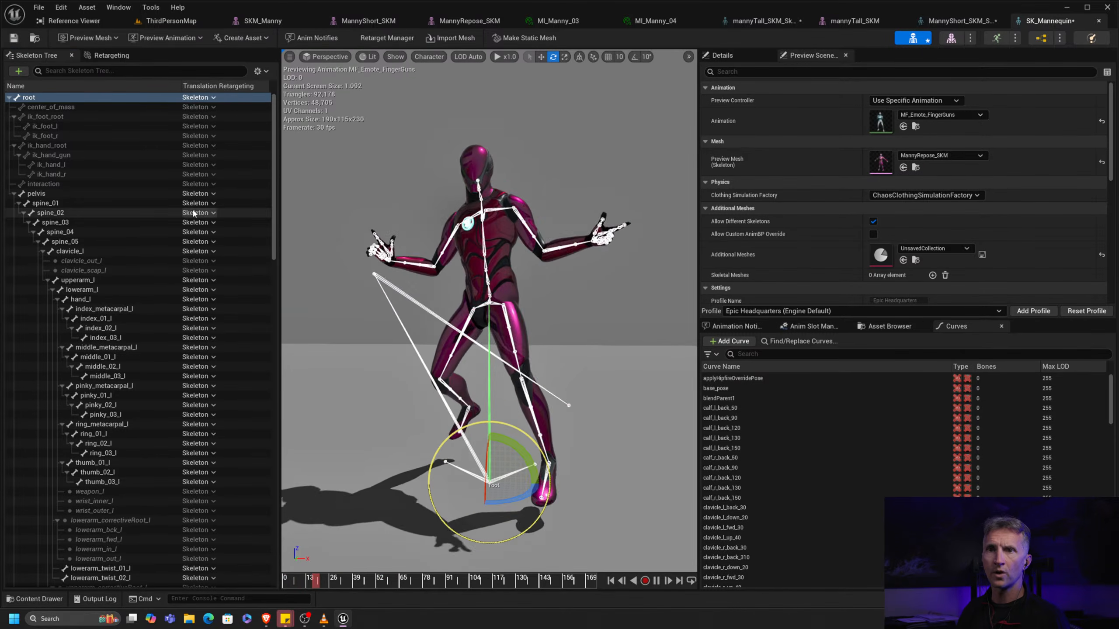
click(87, 193)
click(200, 194)
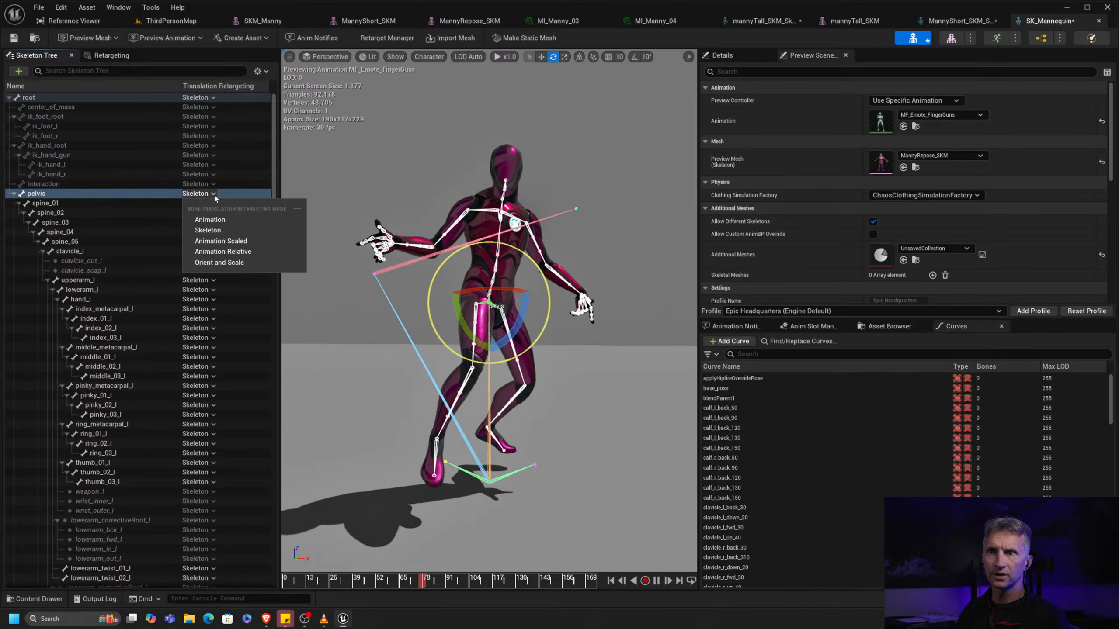
click(266, 242)
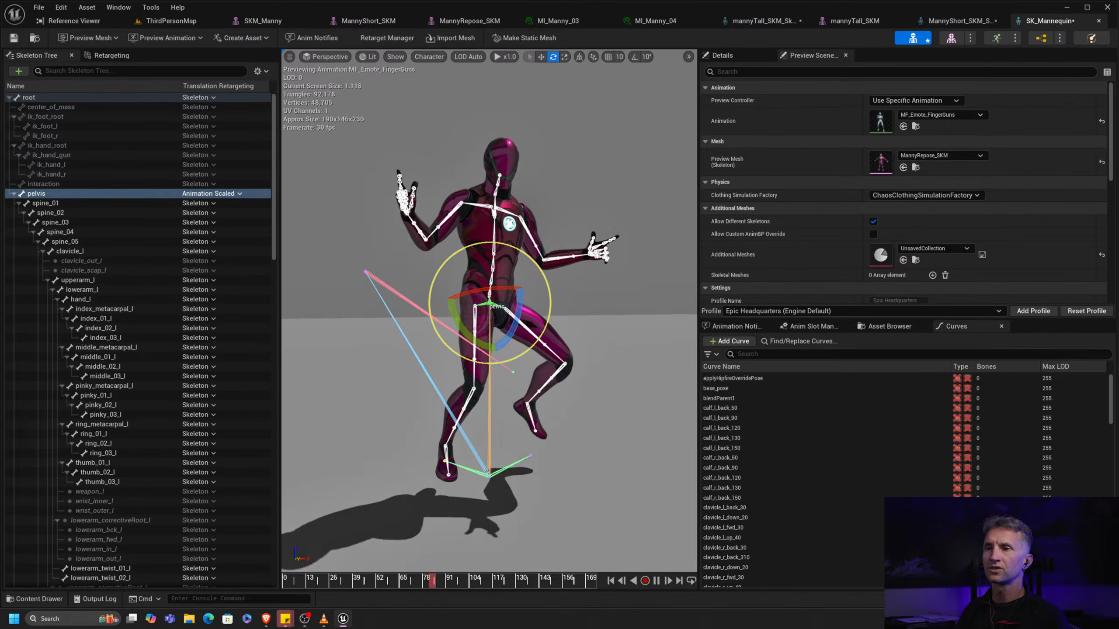
Recursively set translation retargeting to AnimationScaled for the IK foot and IK hand bones, from ik_foot_root through ik_hand_r
click(73, 117)
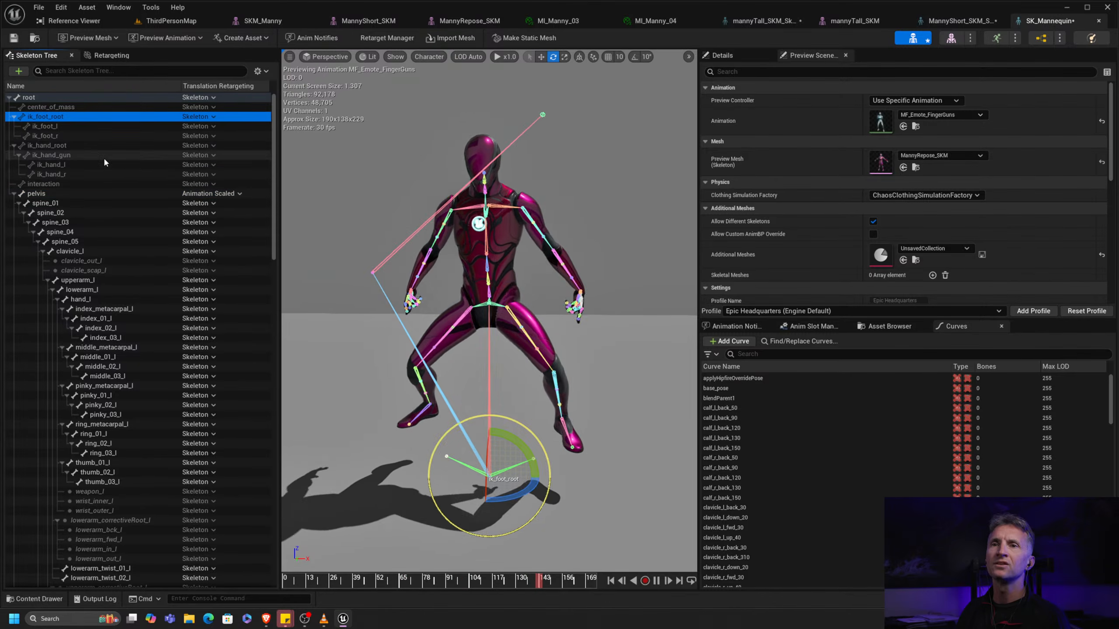
shift+click(68, 175)
right_click(91, 156)
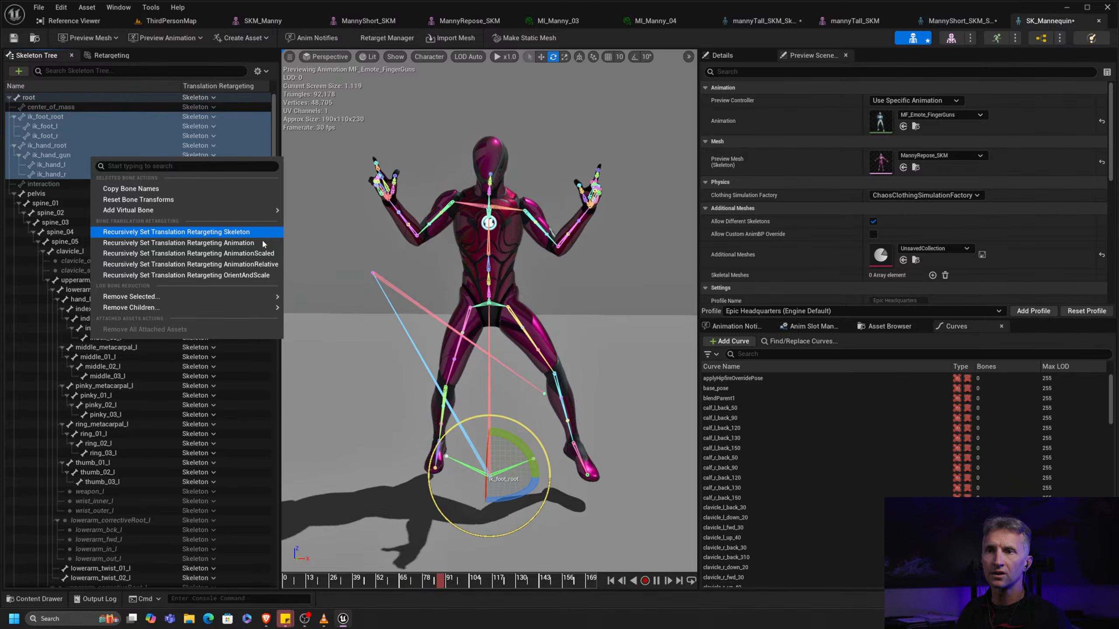
click(260, 255)
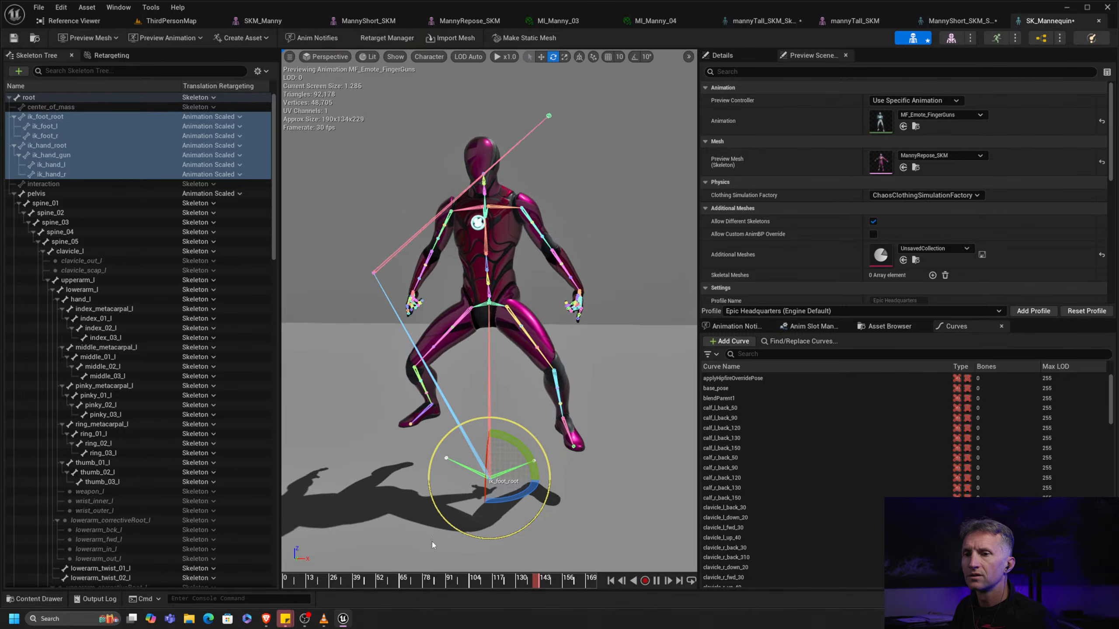
Pause the animation preview and examine where ik_hand_gun, ik_foot_r and ik_foot_l sit relative to the mesh's hands and feet
key(space)
click(406, 237)
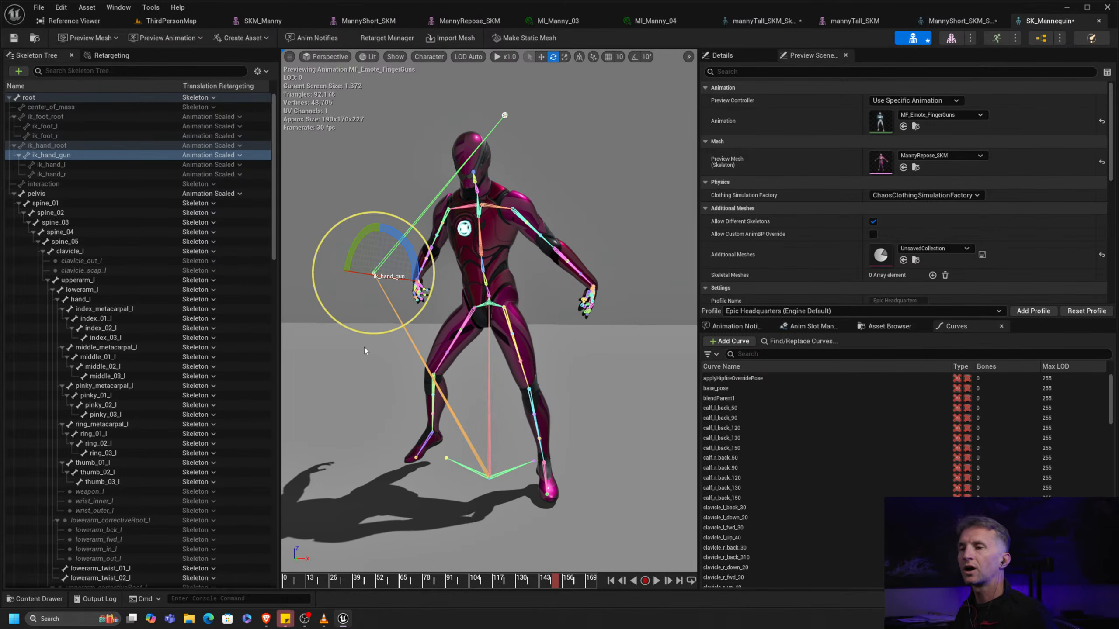
mouse_move(343, 370)
alt+right_down()
mouse_move(423, 371)
mouse_move(335, 371)
alt+right_up()
middle_drag(344, 371, 358, 443)
scroll(532, 304, up, 7)
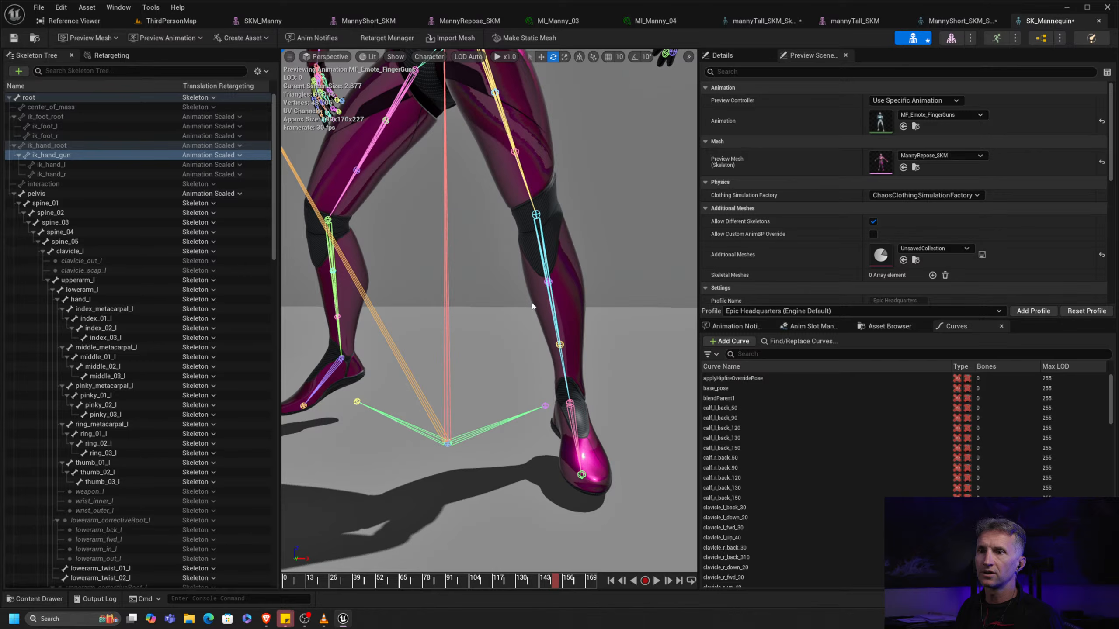
click(358, 402)
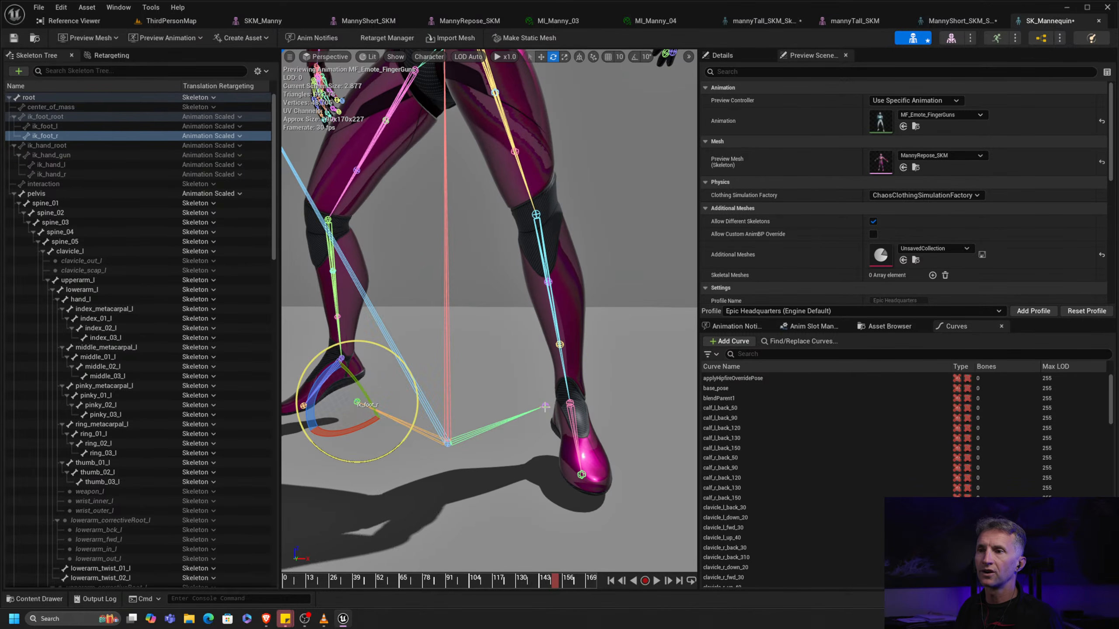
click(542, 405)
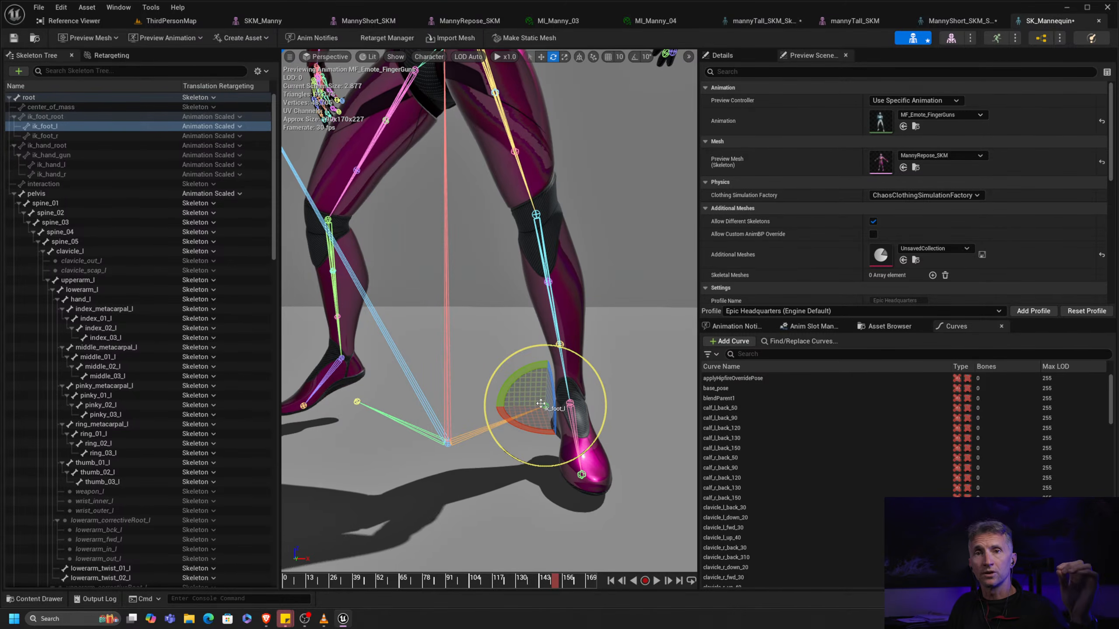
click(540, 404)
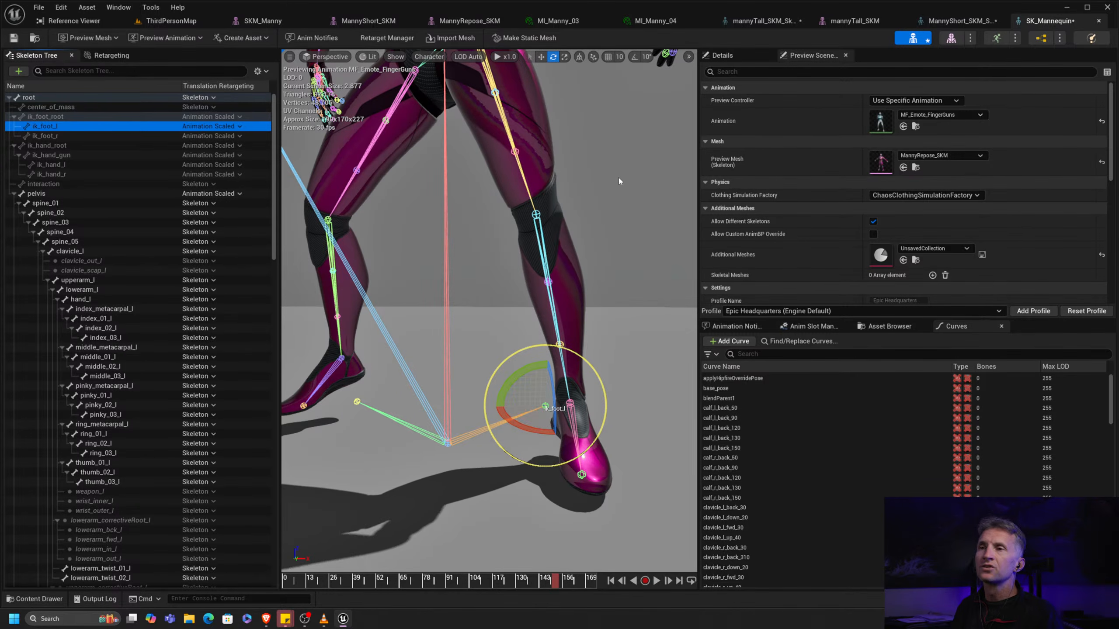
scroll(486, 230, down, 10)
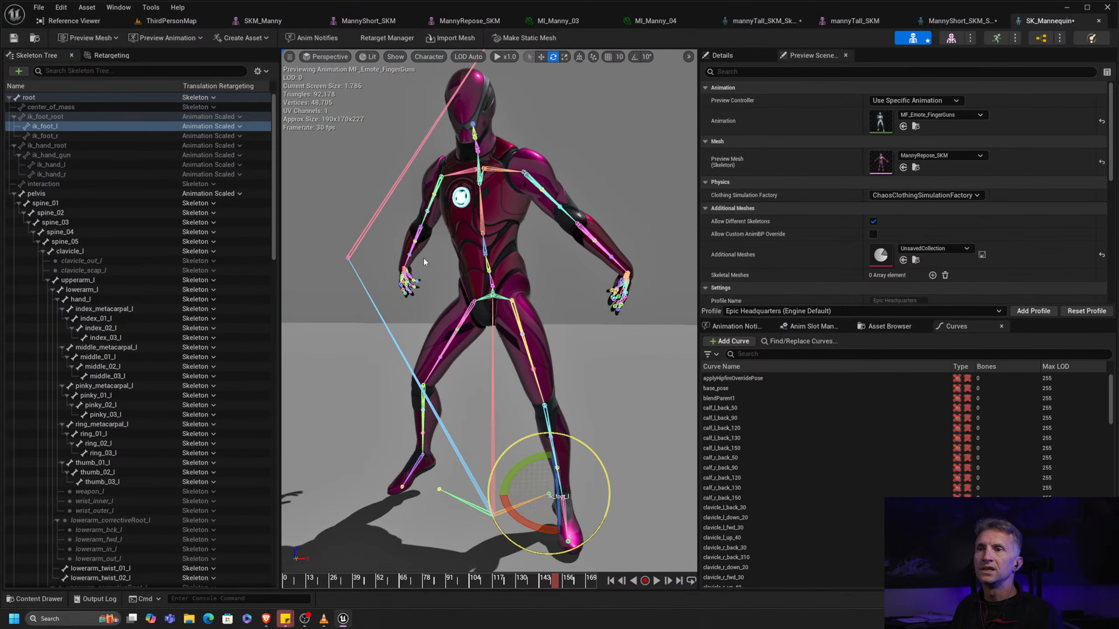
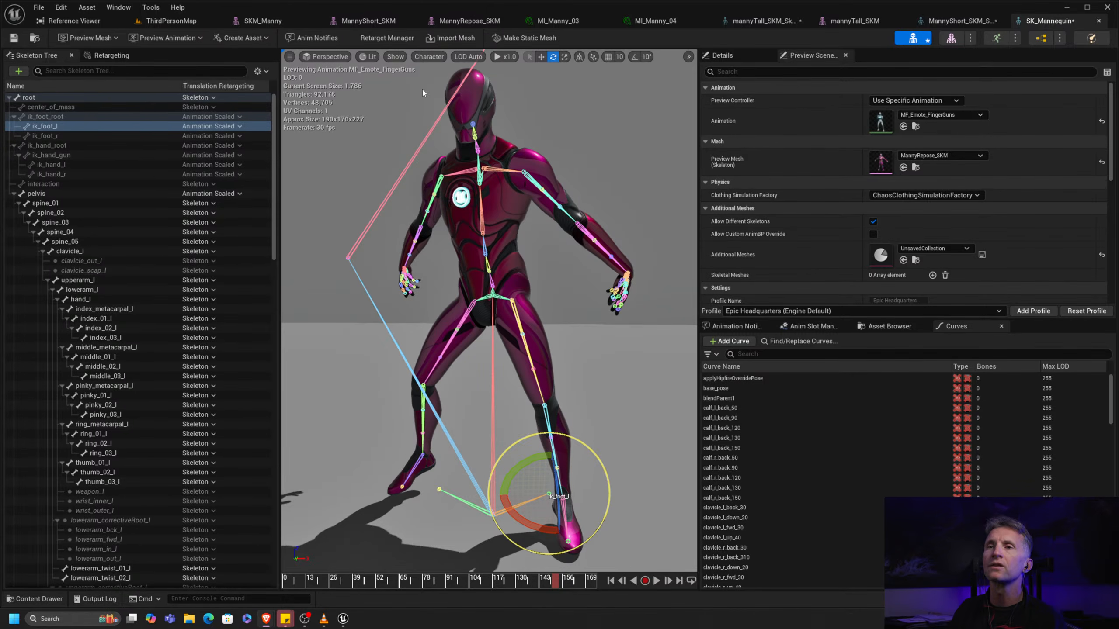
alt+drag(474, 181, 483, 183)
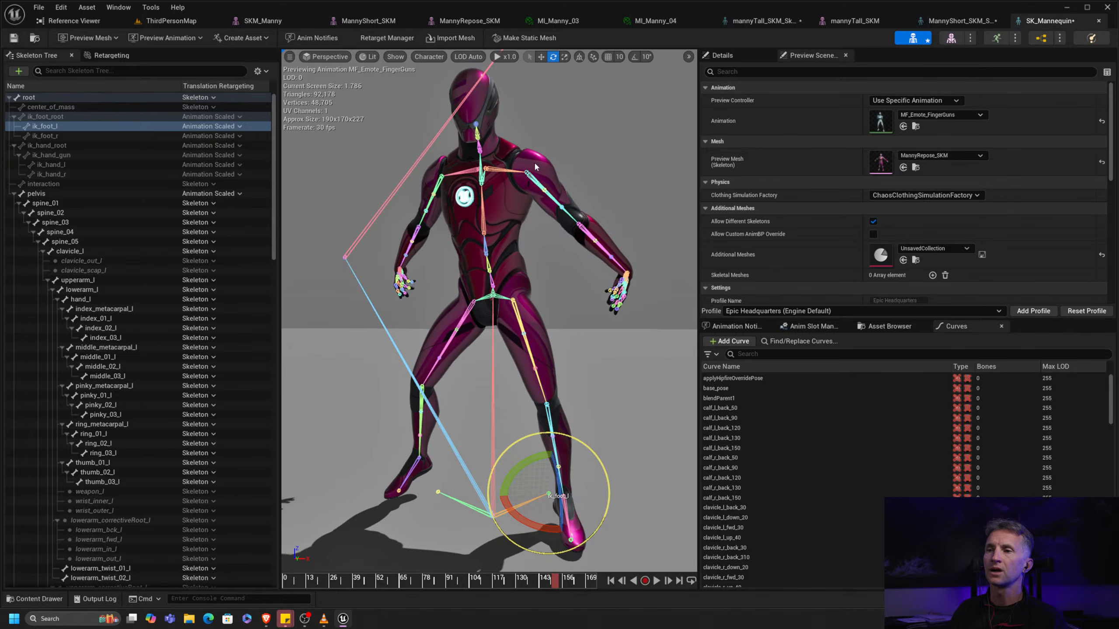
Return to ThirdPersonMap and open the MannyRepose content folder, checking the asset options for MannyRepose_SKM
click(173, 22)
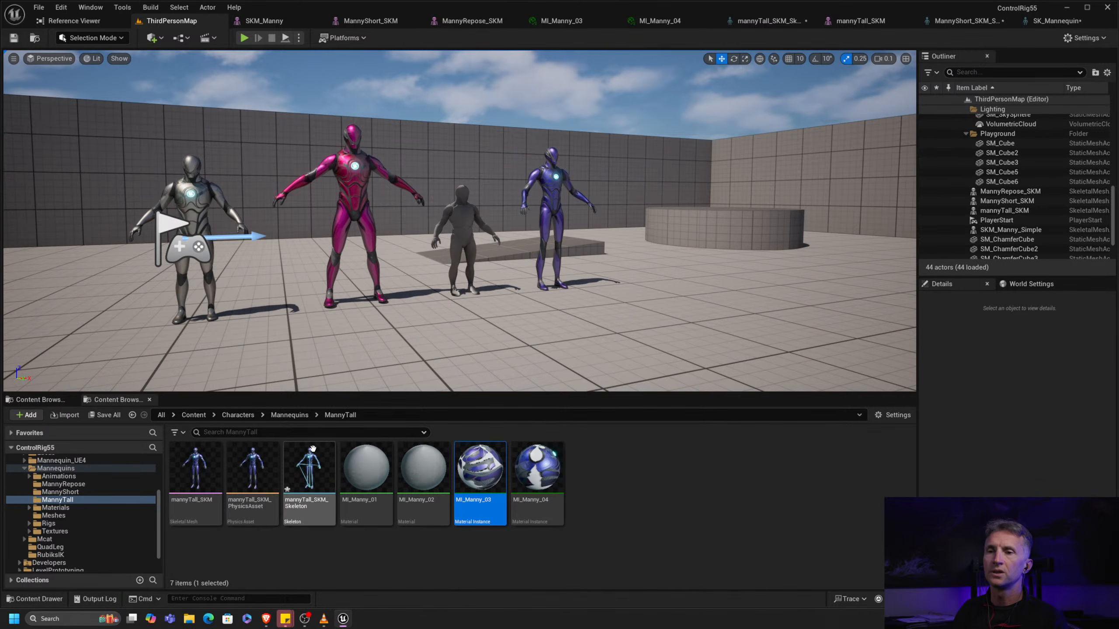
click(86, 524)
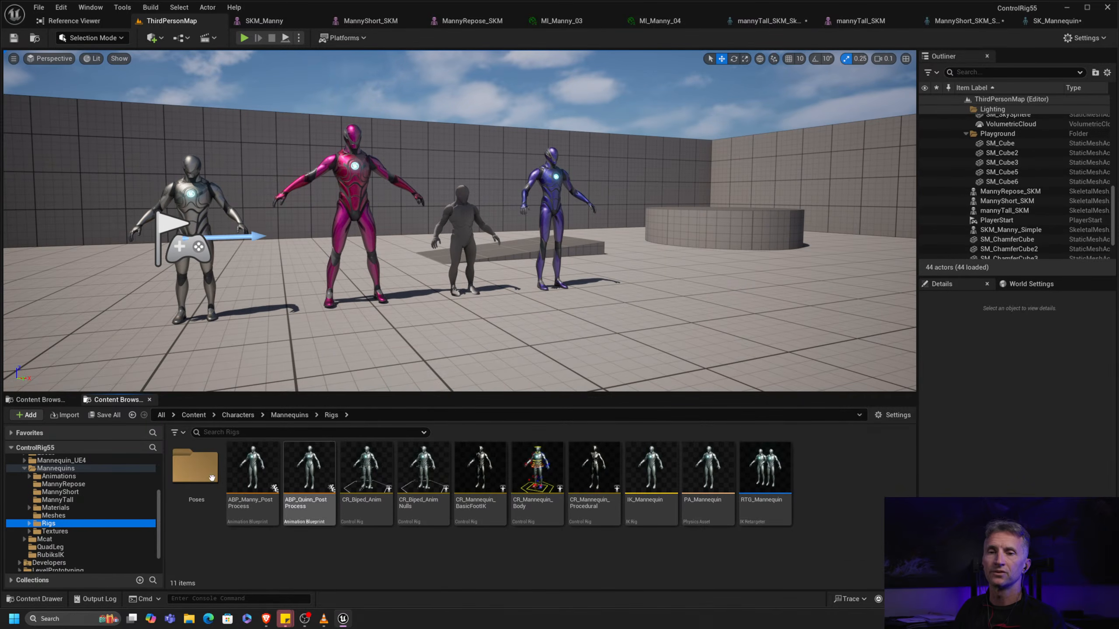
click(85, 484)
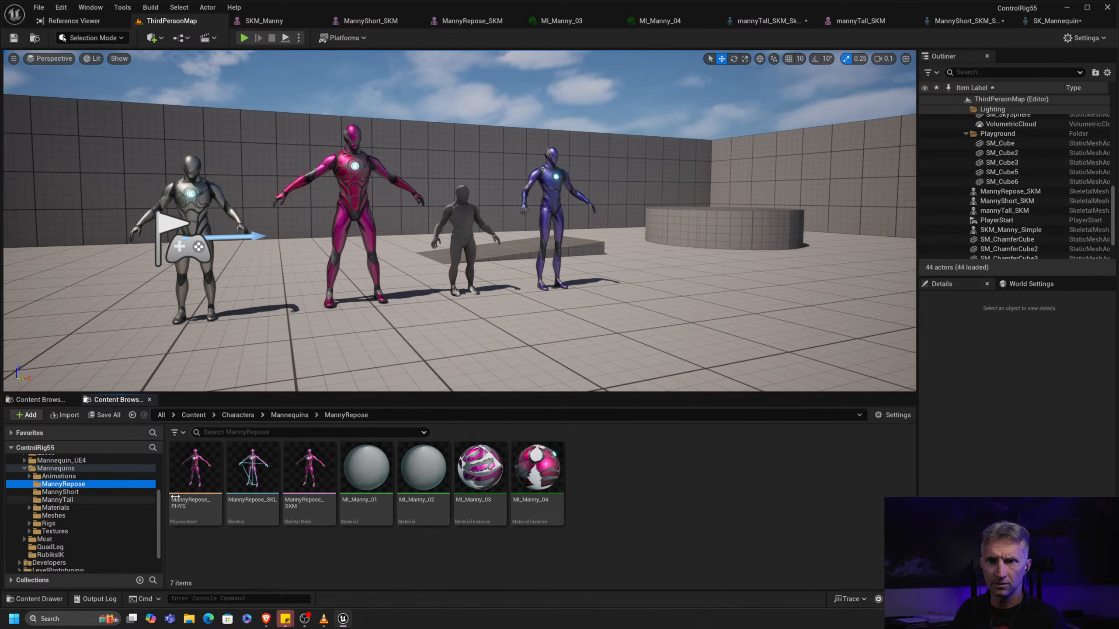
right_click(303, 482)
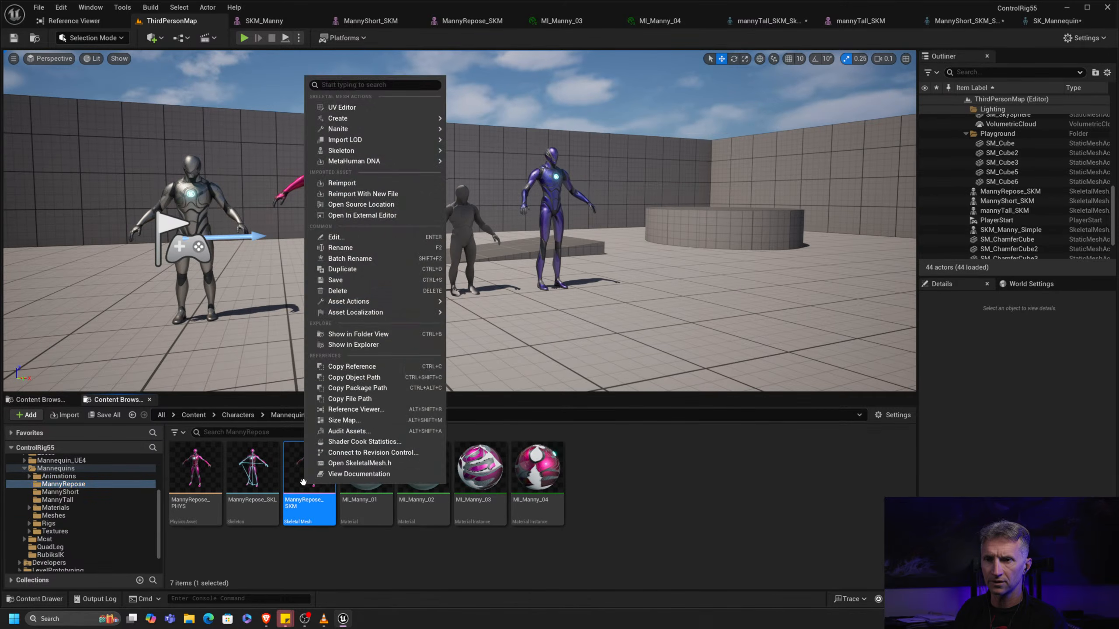
mouse_move(404, 117)
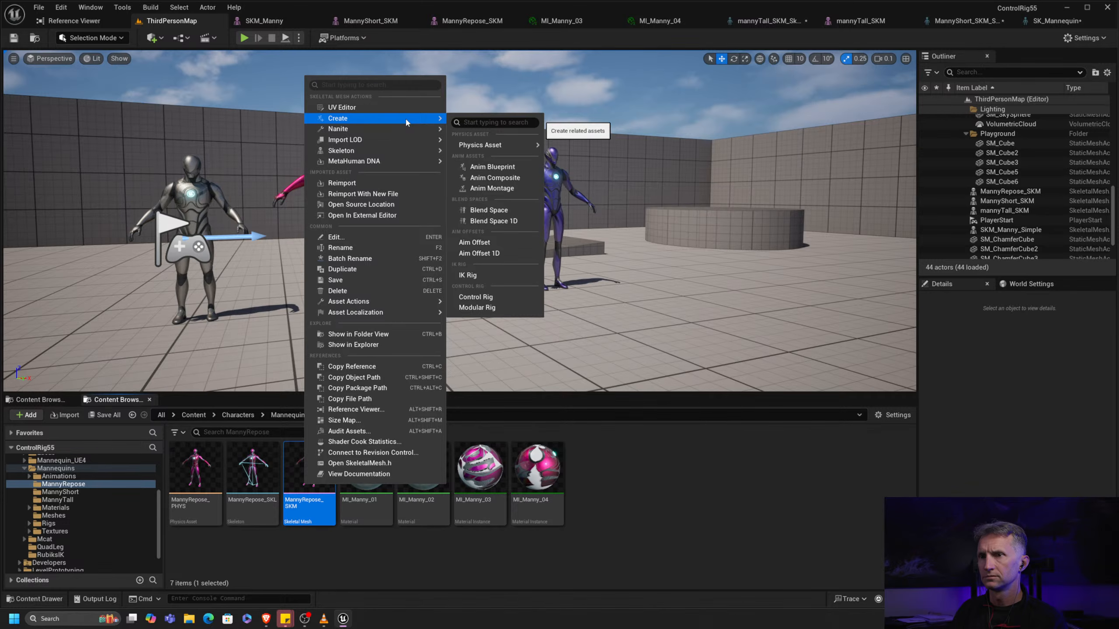
mouse_move(393, 150)
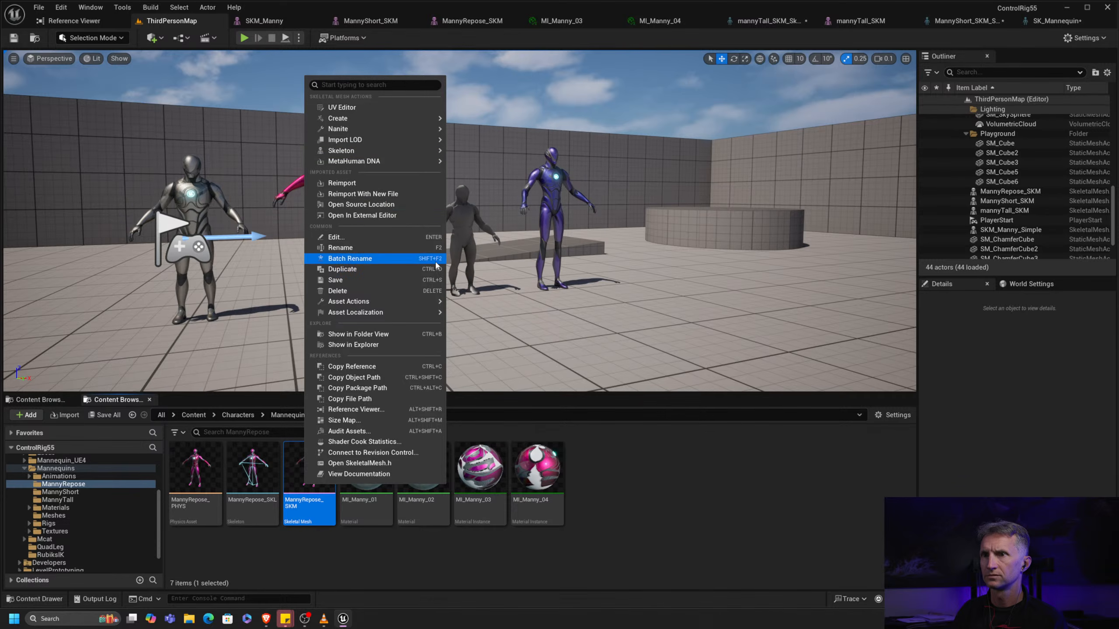
Create an IK Retargeter in the MannyRepose folder and name it RTG_MannyRepose
right_click(666, 504)
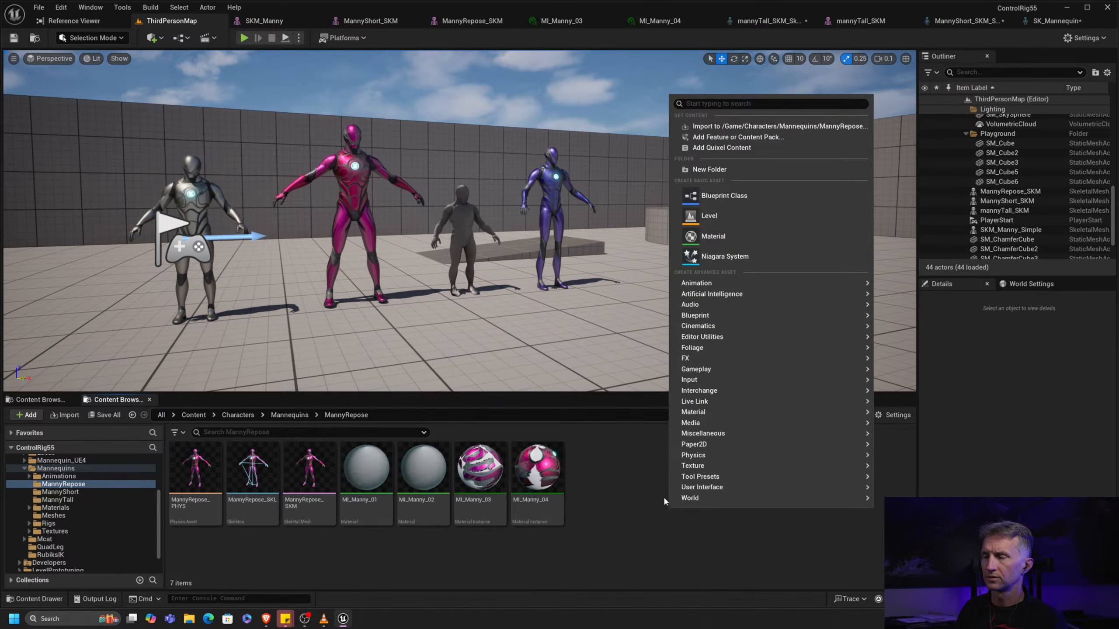
mouse_move(768, 284)
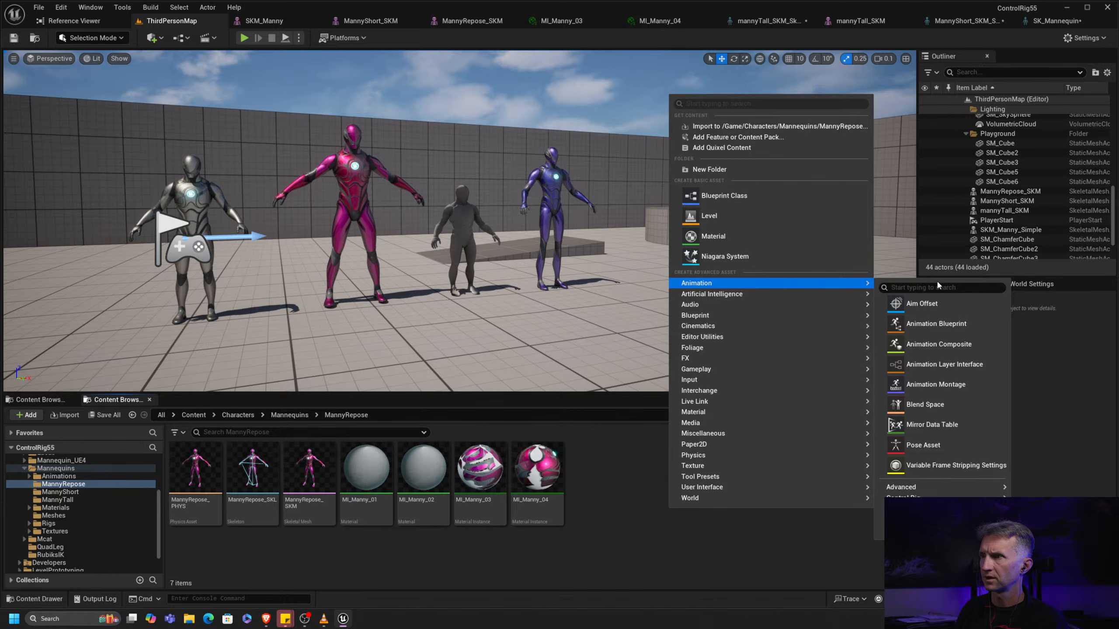
click(852, 106)
text(retar)
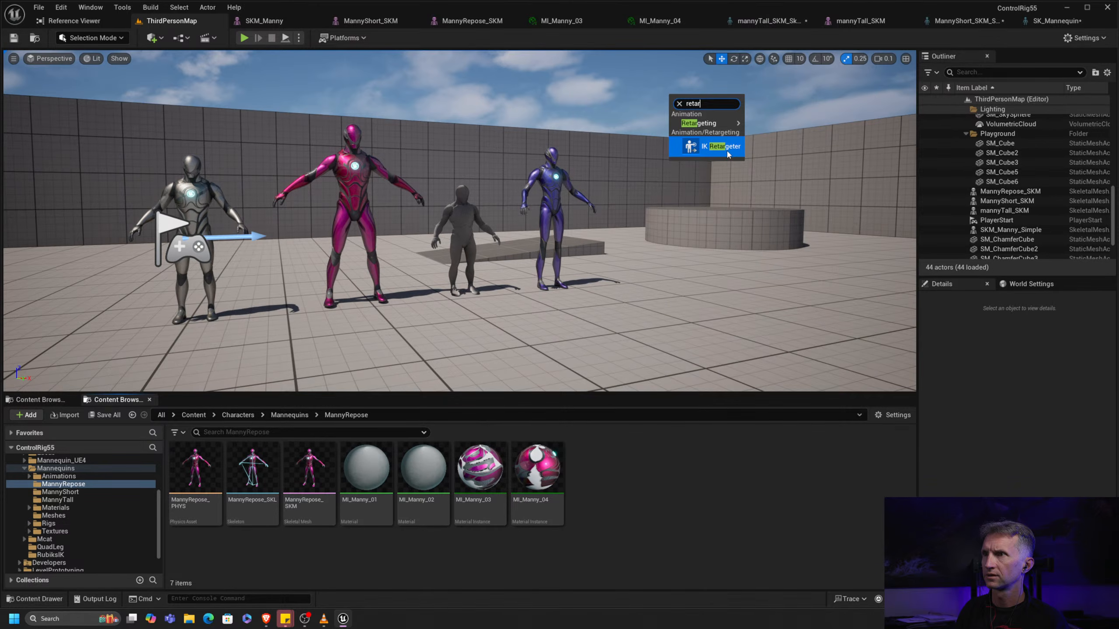
click(731, 148)
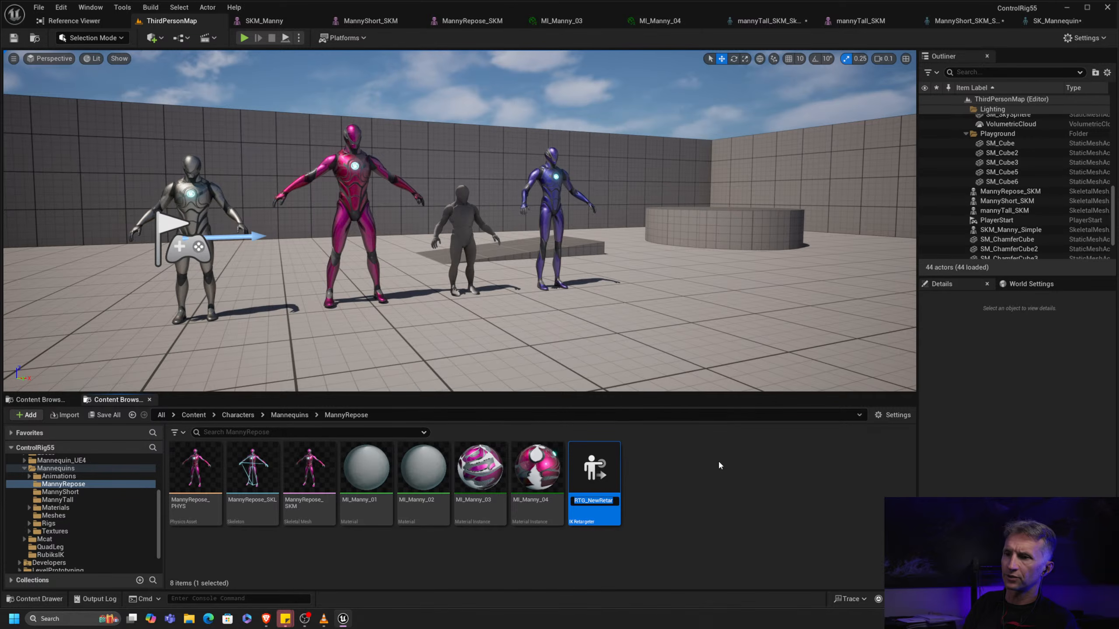
key(End)
key(shift+Left)
key(shift+Left)
key(shift+Left)
key(shift+Left)
key(shift+Left)
key(shift+Left)
key(shift+Left)
key(shift+Left)
key(shift+Left)
key(shift+Left)
key(shift+Left)
key(shift+Left)
key(shift+Left)
key(shift+Left)
key(shift+Left)
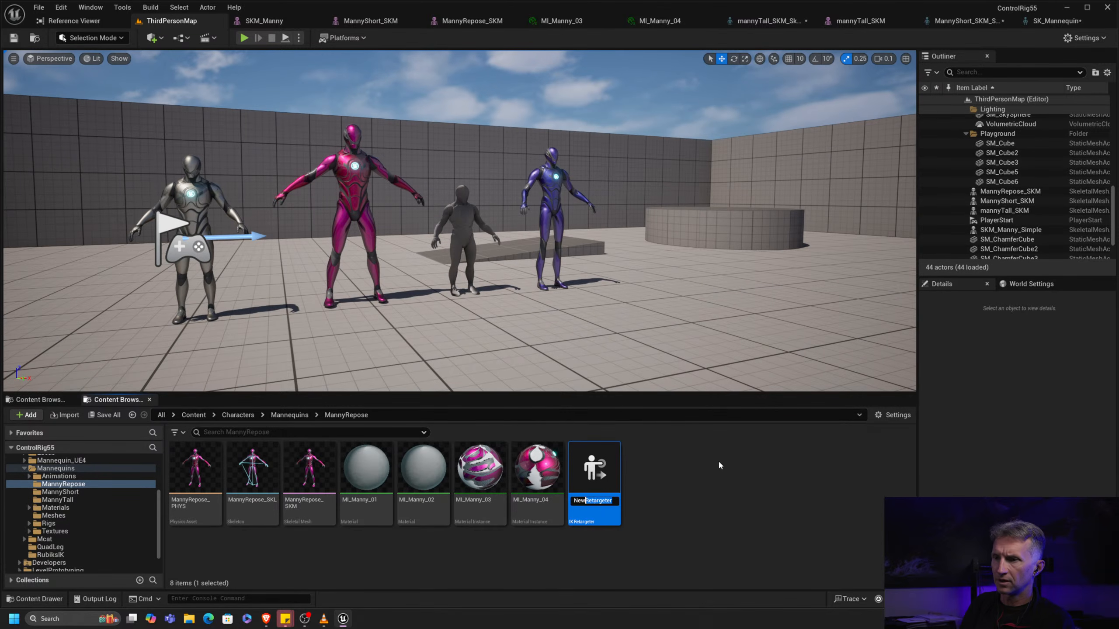
key(shift+Right)
key(shift+Right)
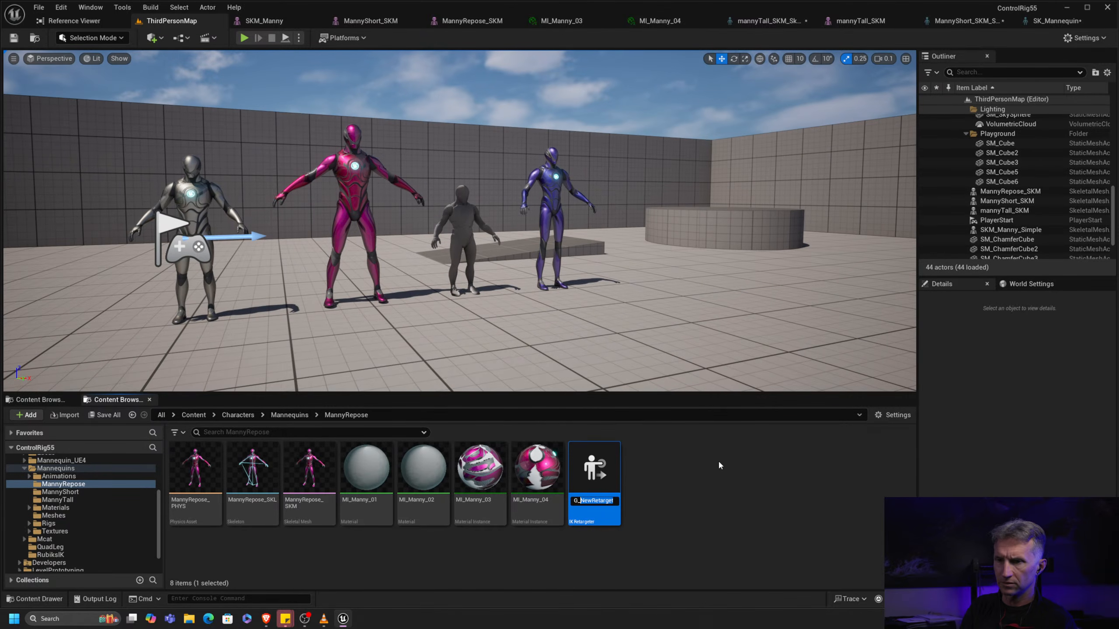
text(MannyR)
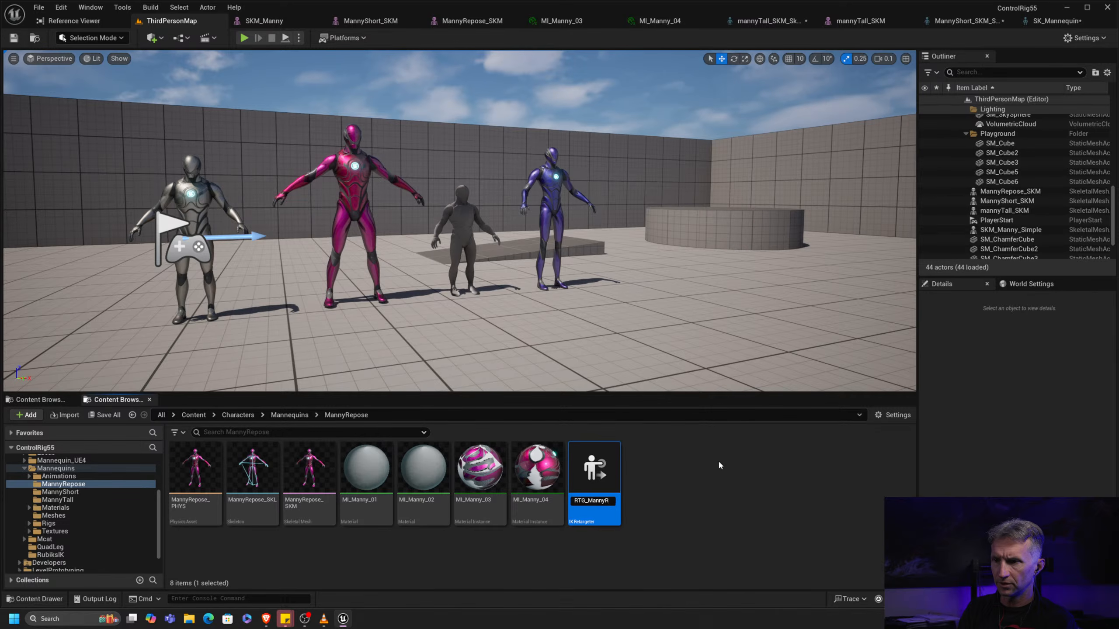
text(epose)
key(Return)
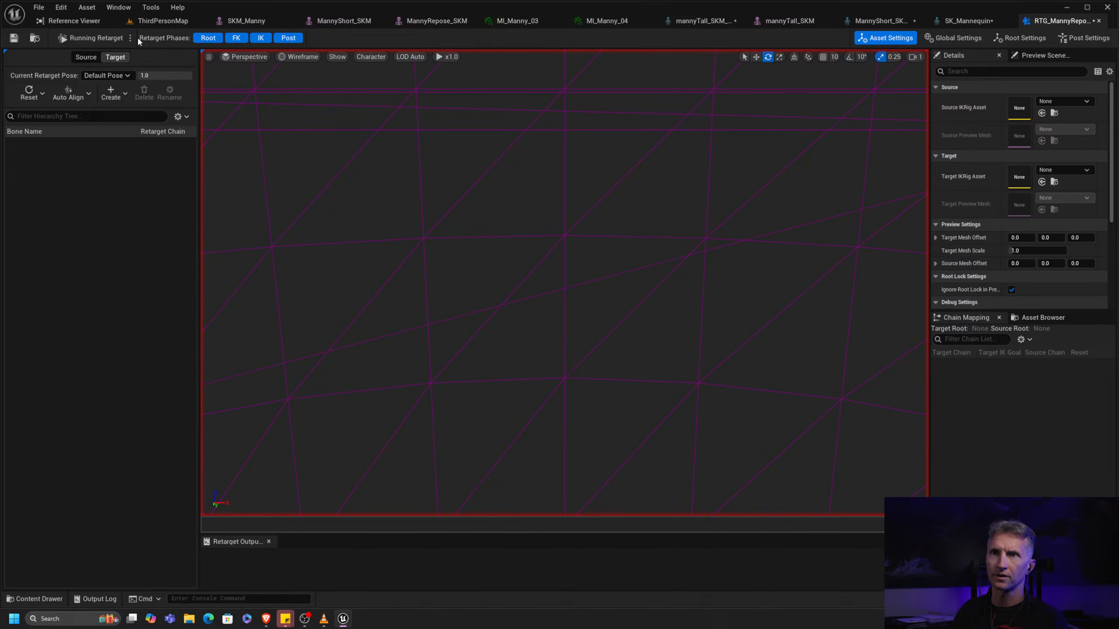
Create an IK Rig from the MannyRepose_SKM skeletal mesh in the MannyRepose folder
click(159, 21)
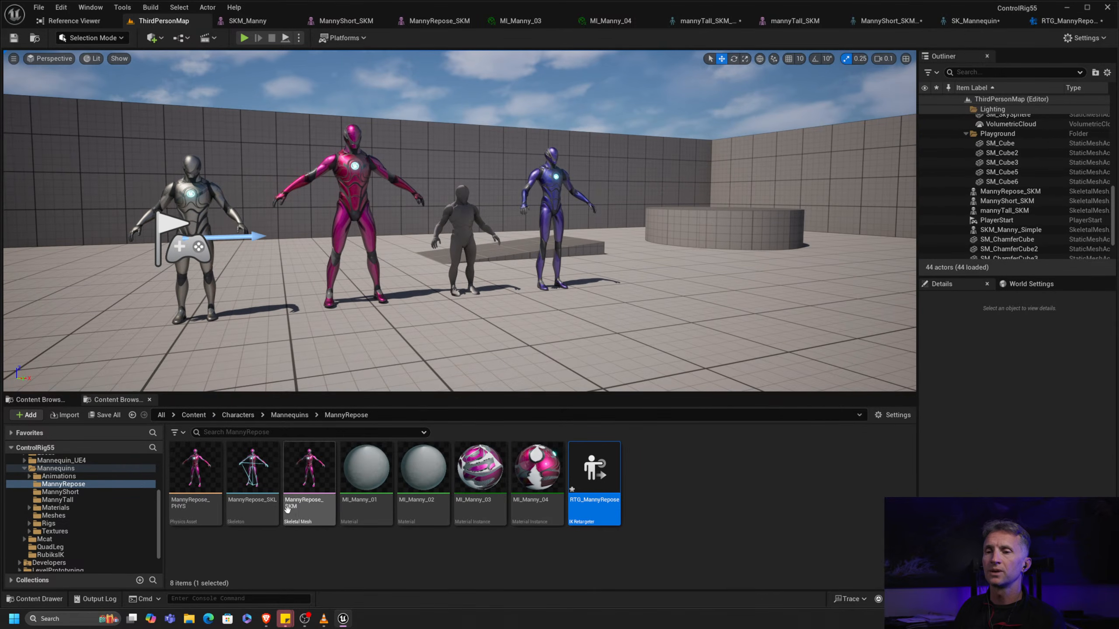
right_click(310, 476)
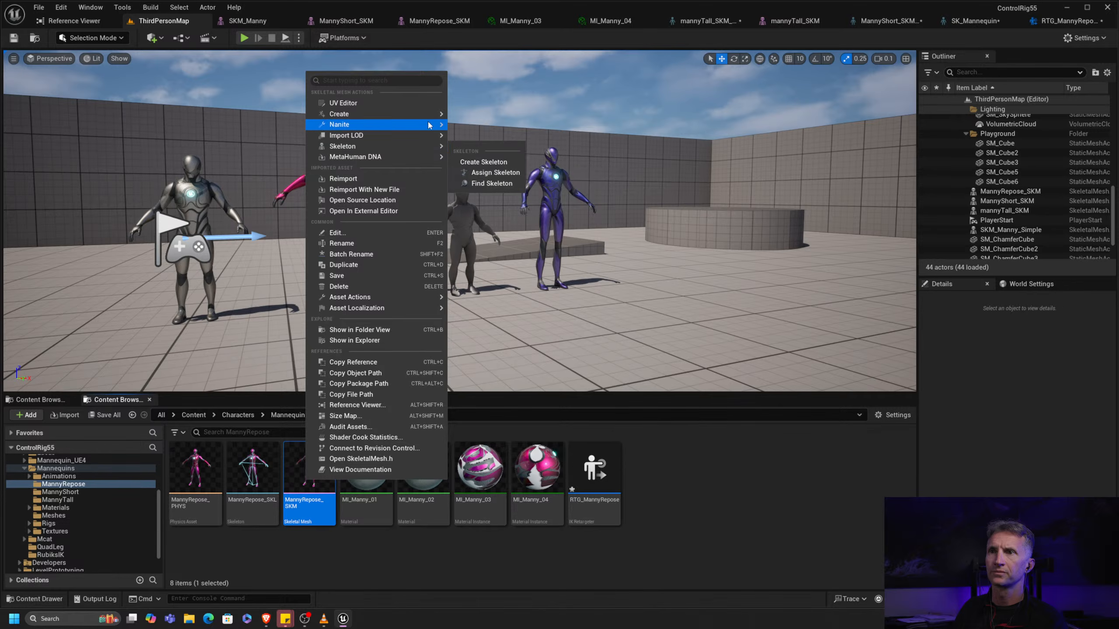
mouse_move(400, 115)
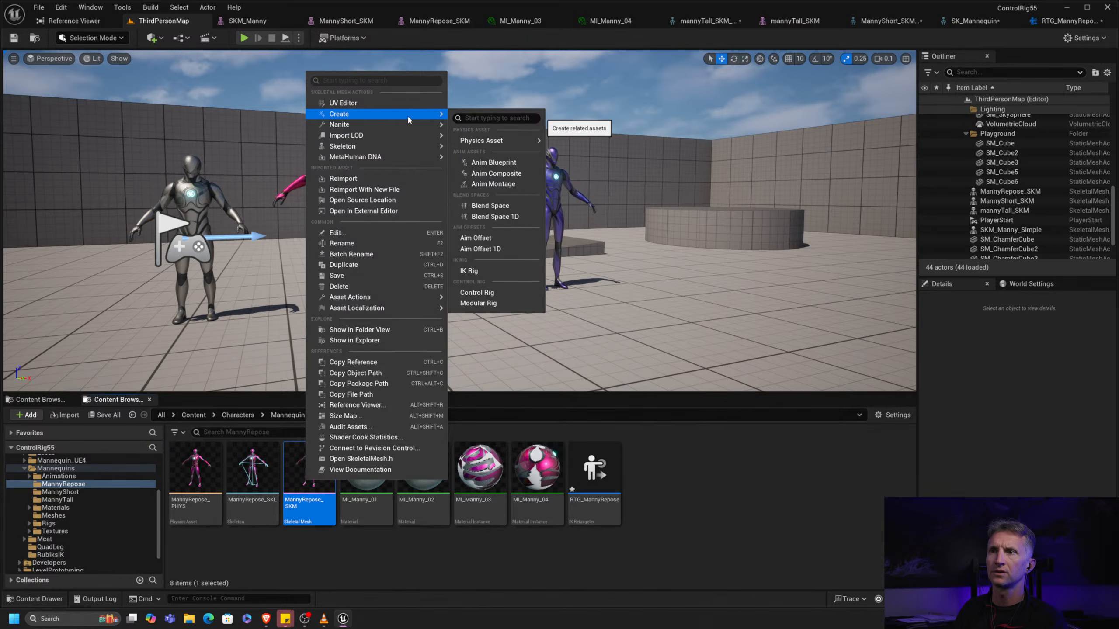
click(502, 271)
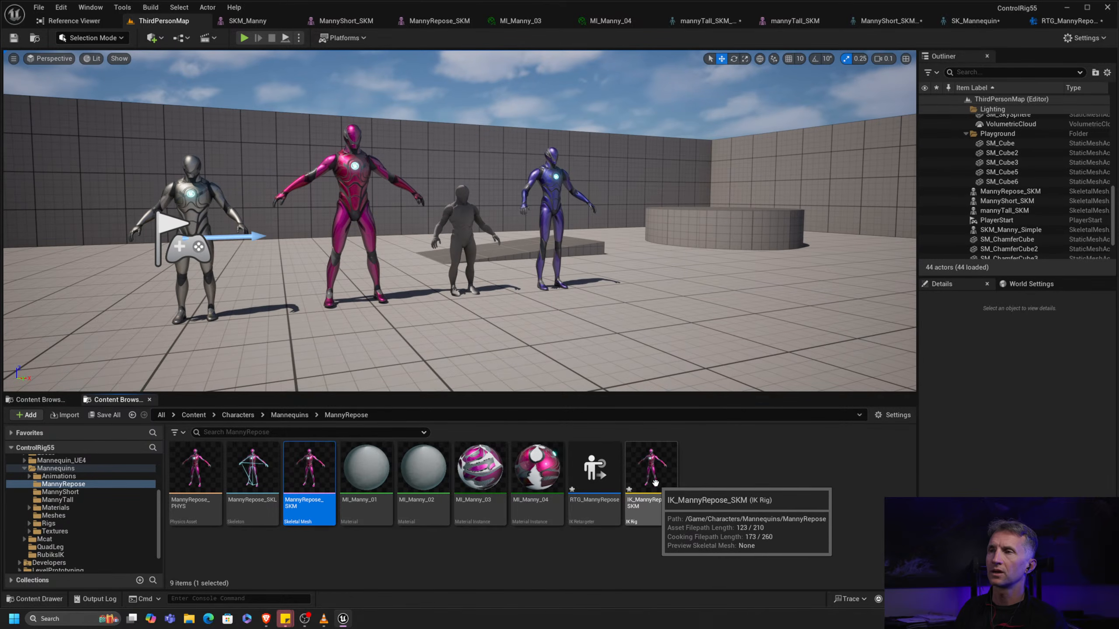
Assign the MannyRepose IK Rig as the target IKRig asset of the RTG_MannyRepose retargeter
click(1068, 21)
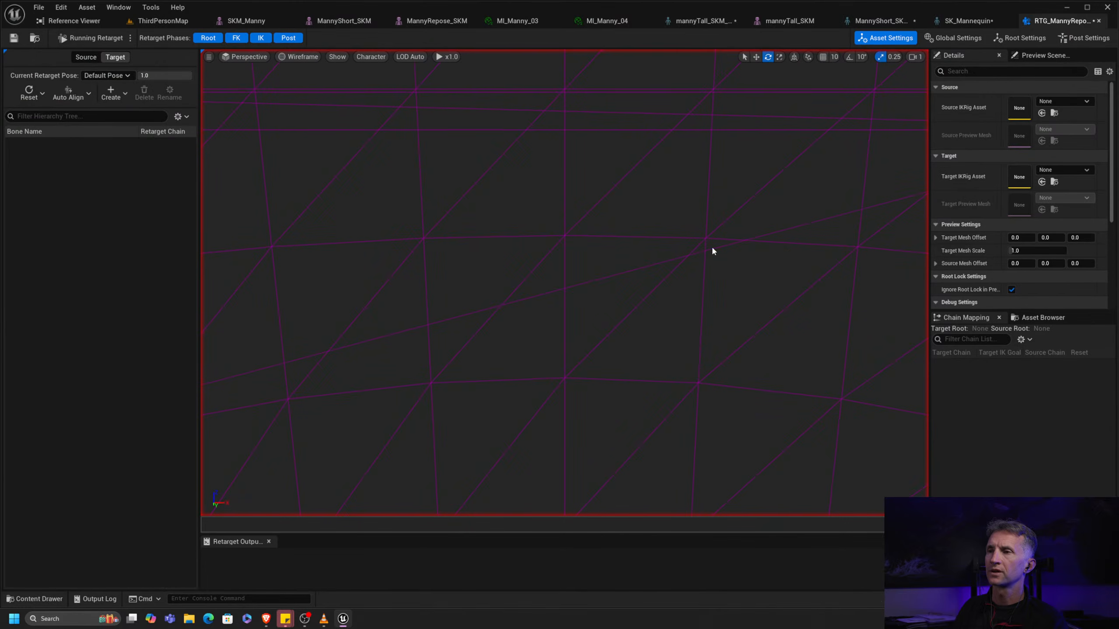
click(1077, 101)
click(1085, 170)
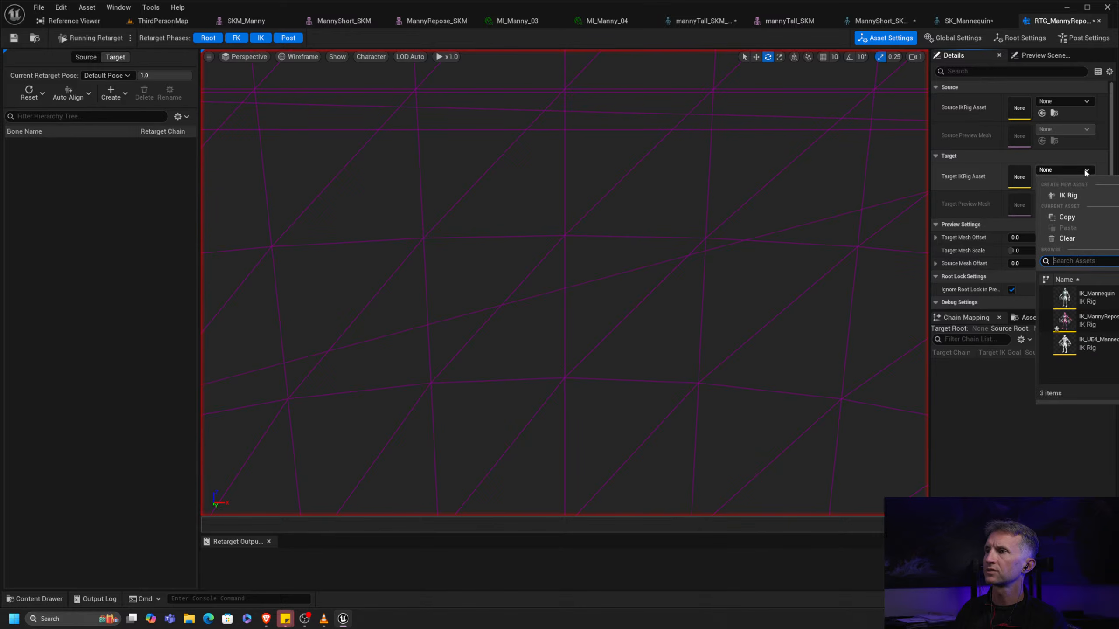
click(1097, 321)
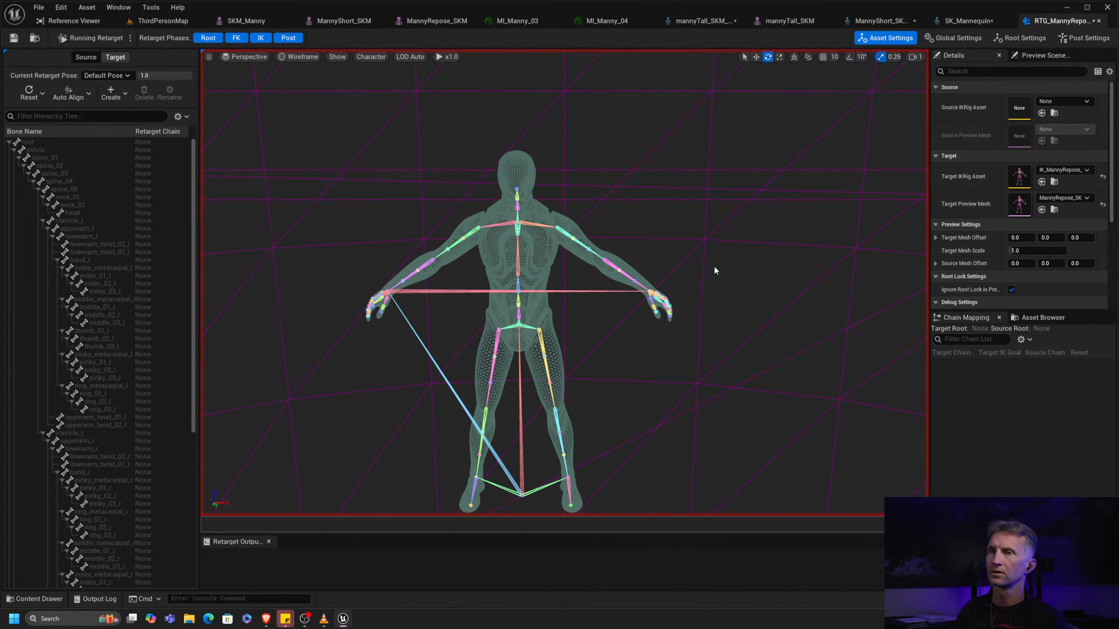
Show the retargeter's preview in Lit view mode with the whole reposed mesh framed, and return to ThirdPersonMap
click(304, 58)
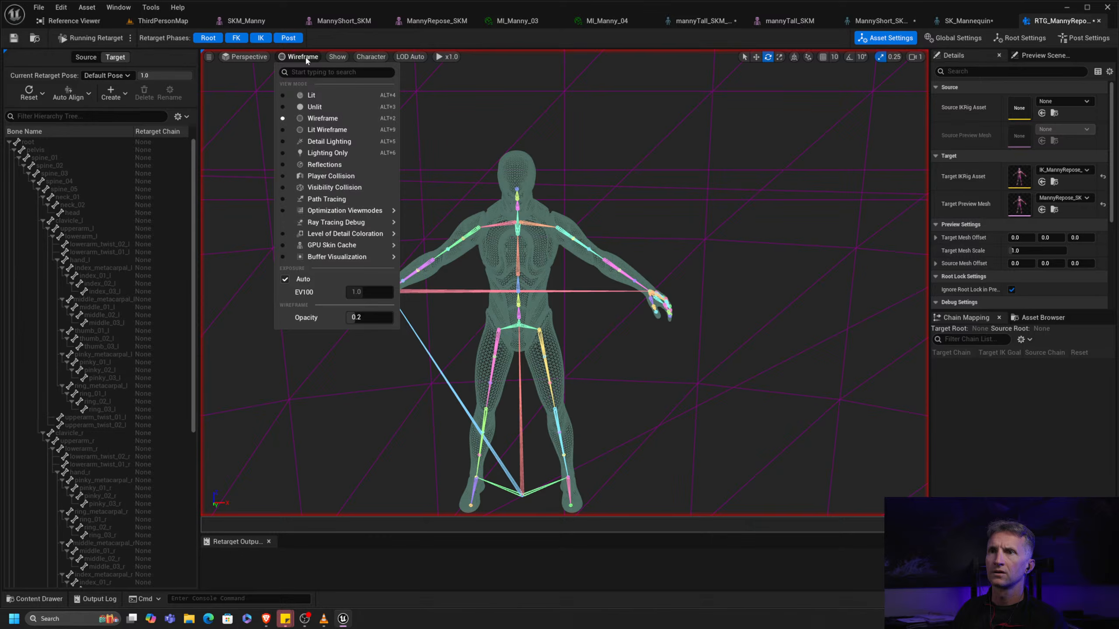
click(326, 97)
right_drag(648, 289, 632, 265)
middle_drag(632, 266, 643, 209)
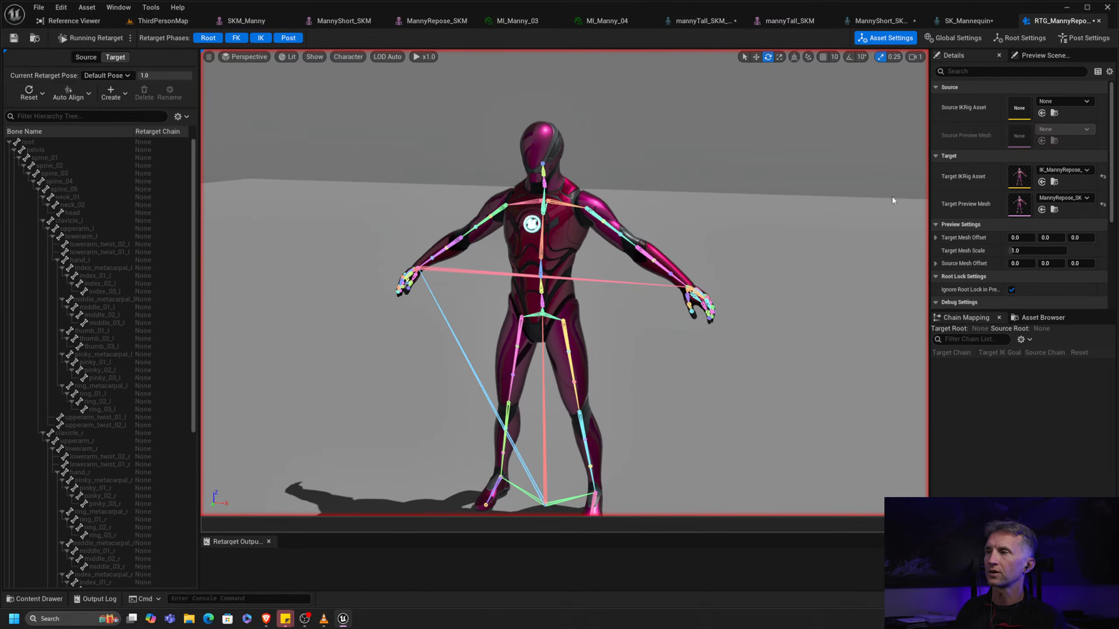
click(159, 21)
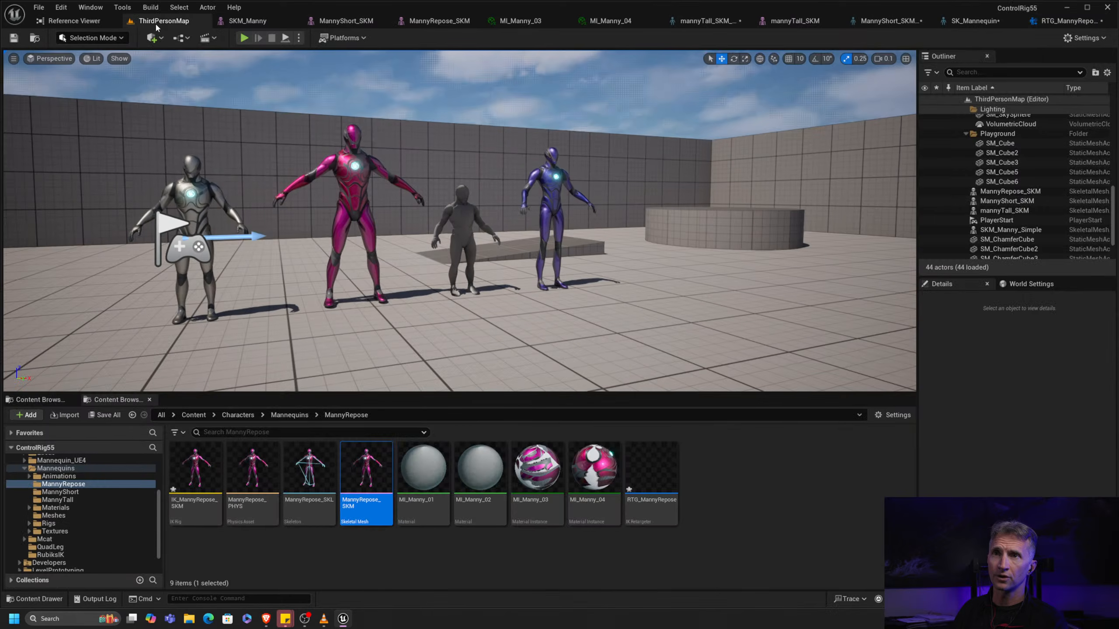
Assign IK_Mannequin as the source IKRig asset of the RTG_MannyRepose retargeter
click(61, 516)
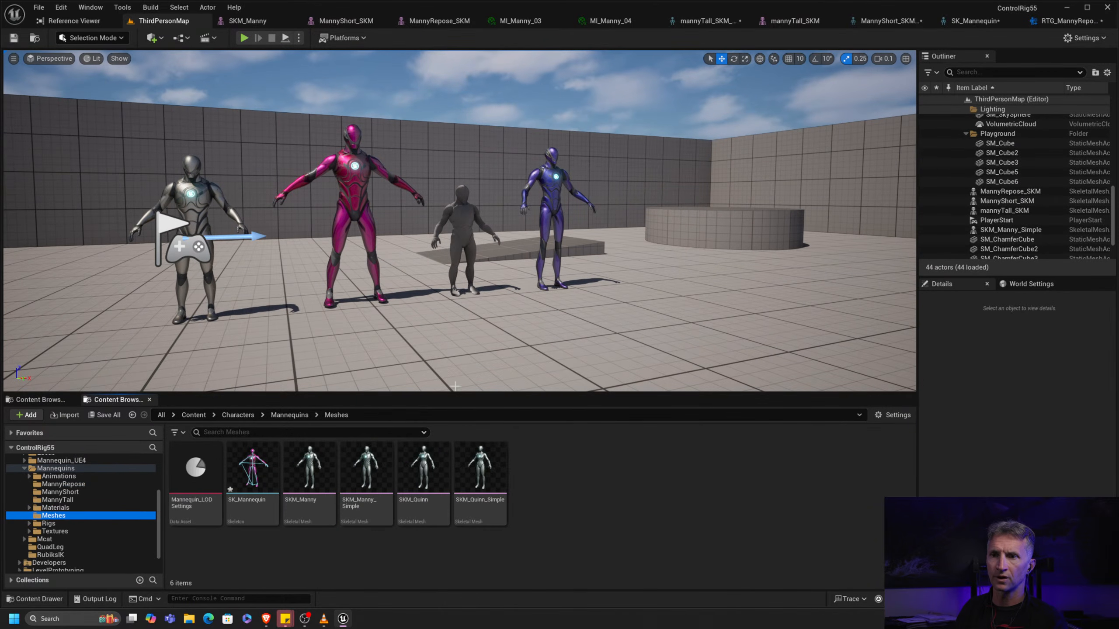
click(48, 523)
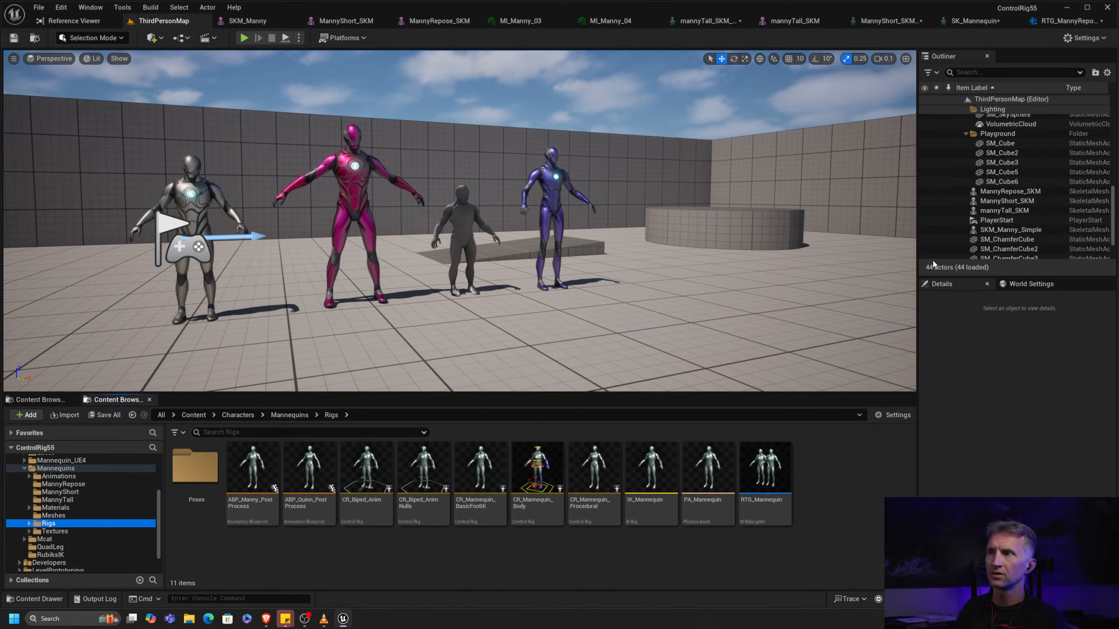
click(1065, 21)
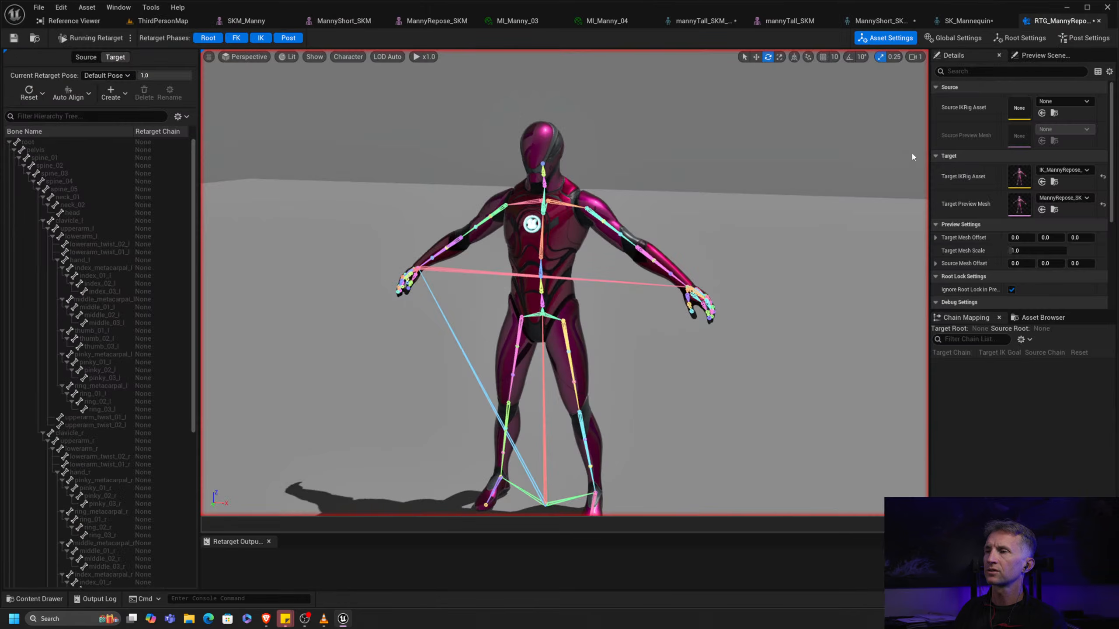
click(1075, 102)
click(1075, 228)
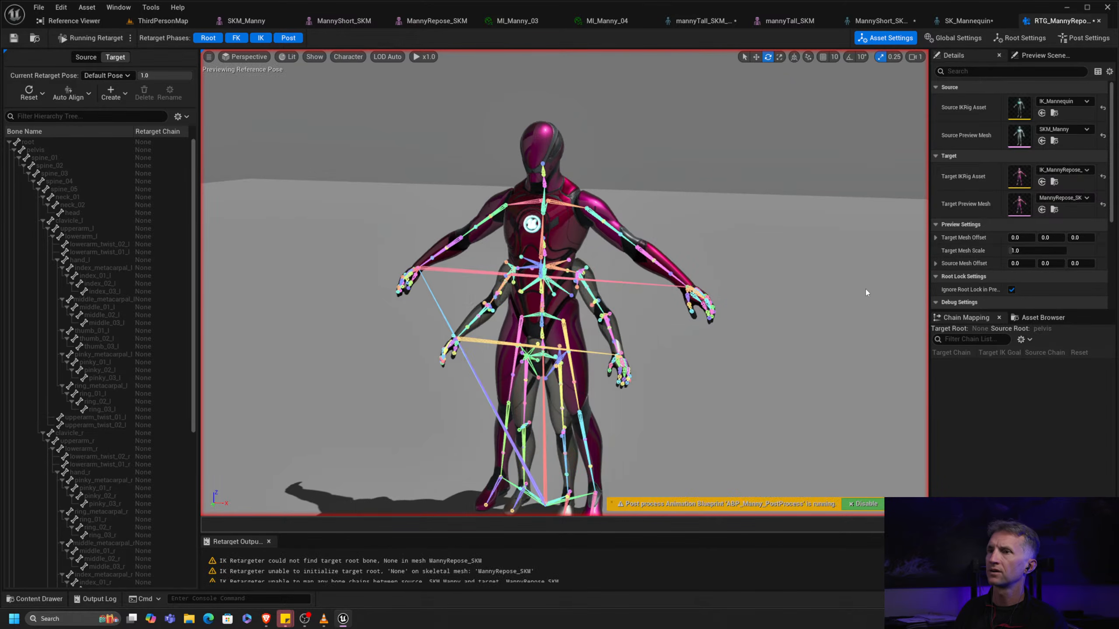
Try shifting the target mesh sideways by an X offset of about 51.4, and reset the offset
scroll(628, 319, down, 7)
scroll(628, 320, up, 1)
alt+drag(627, 320, 653, 300)
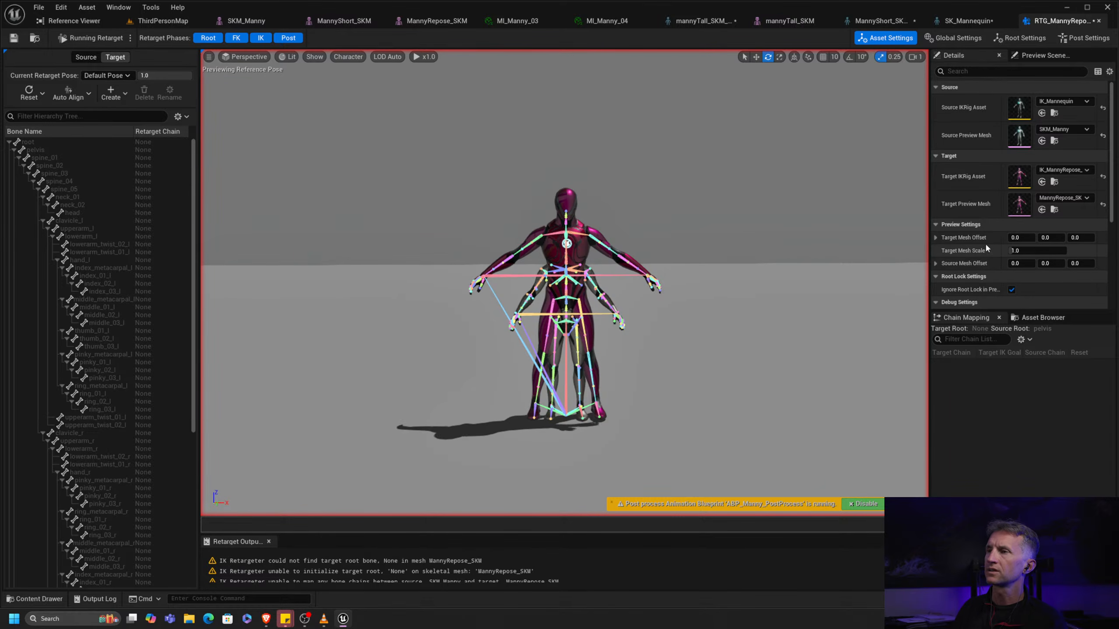
drag(1020, 238, 975, 232)
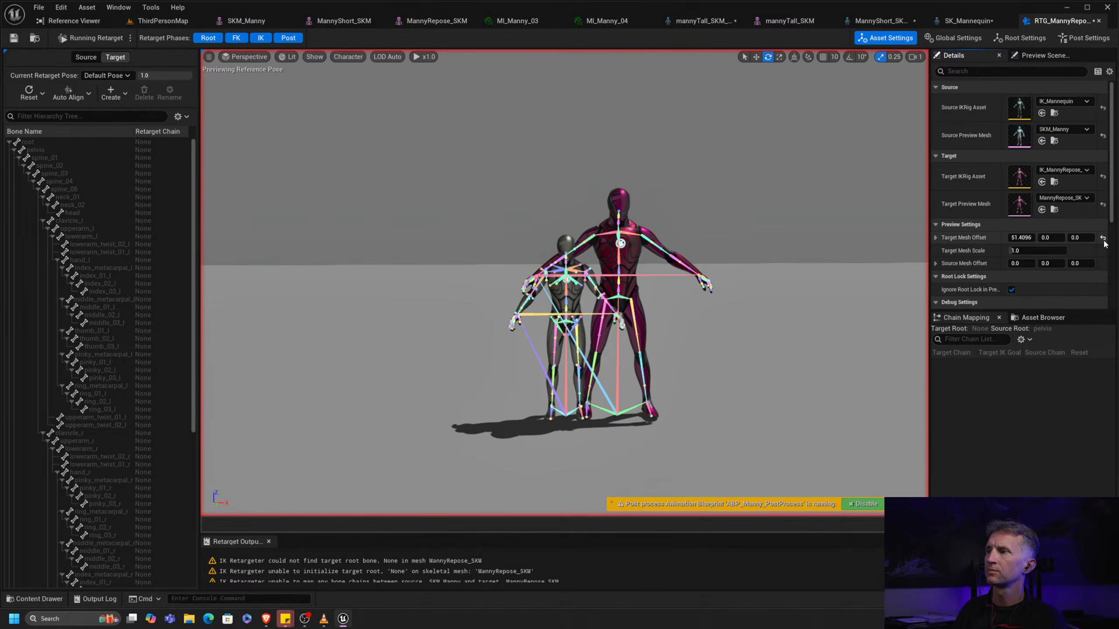
click(1103, 238)
scroll(836, 252, up, 5)
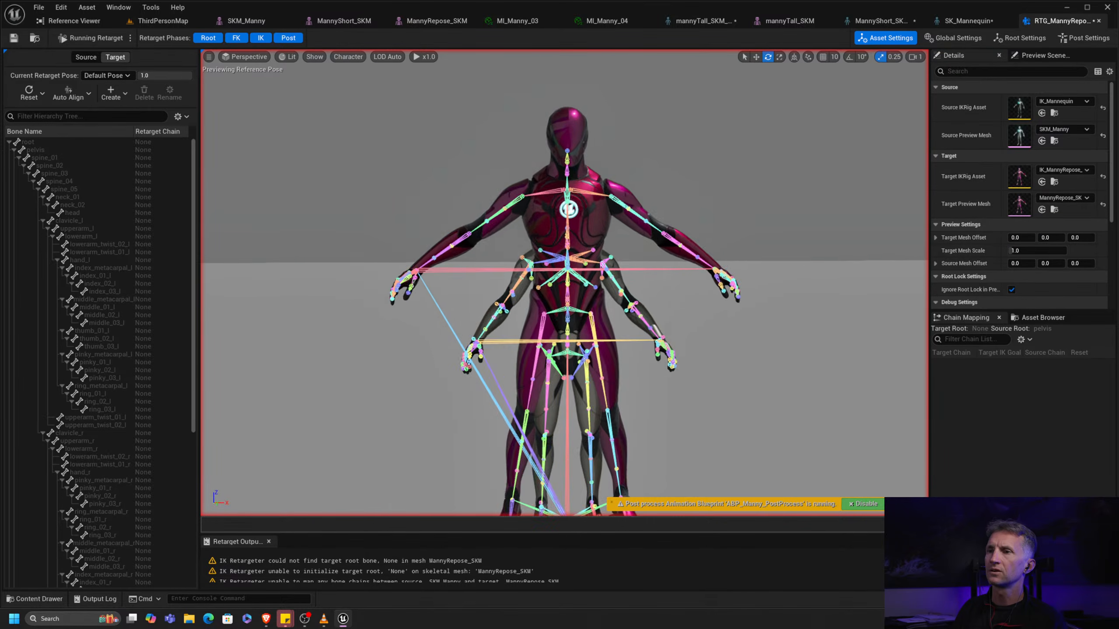
scroll(744, 298, up, 4)
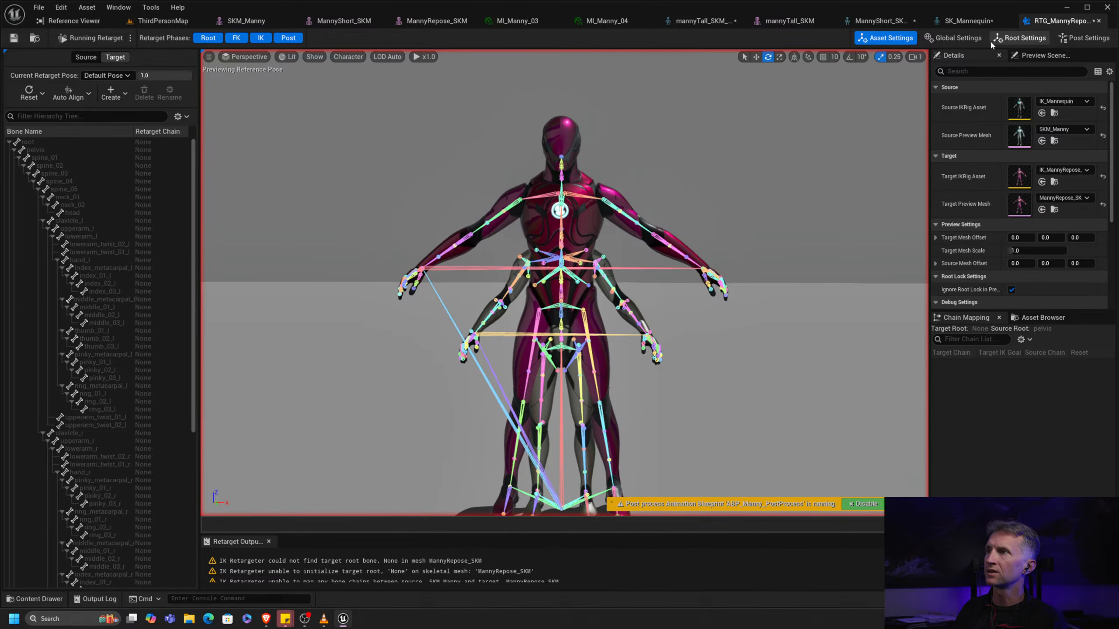
Find the MF_Emote_FingerGuns animation with the search term "em" and play it in the retargeter preview
click(1042, 317)
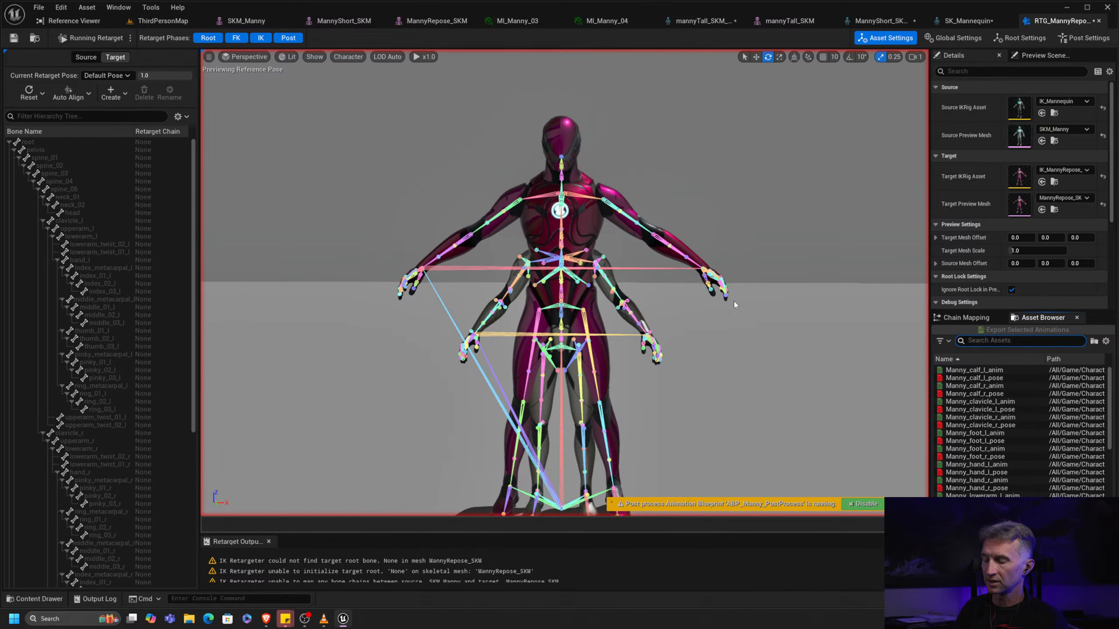
text(em)
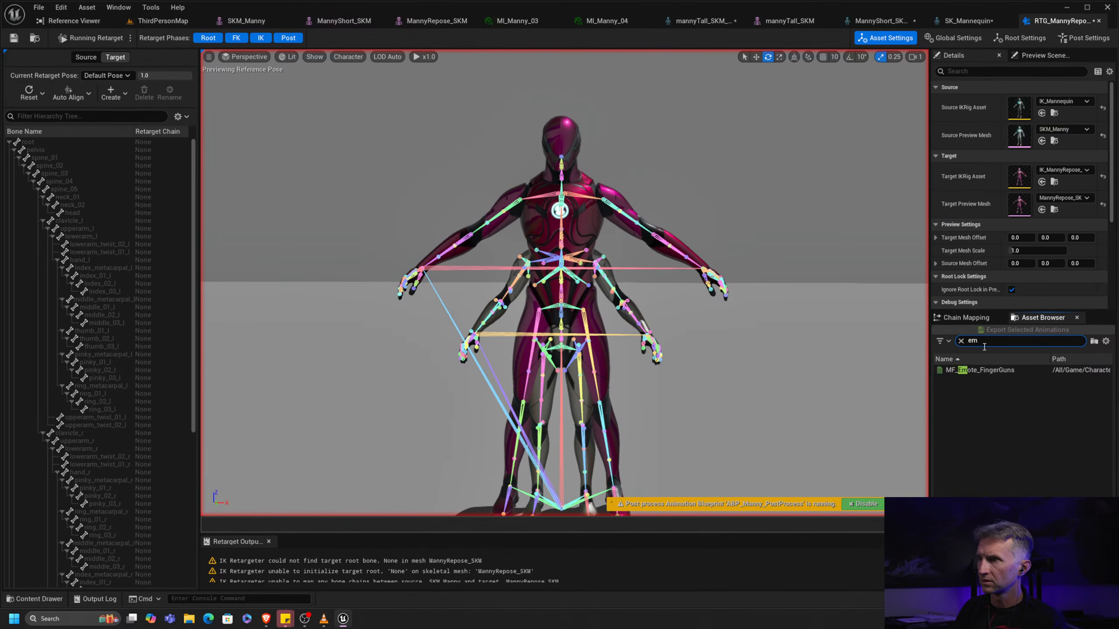
double_click(996, 370)
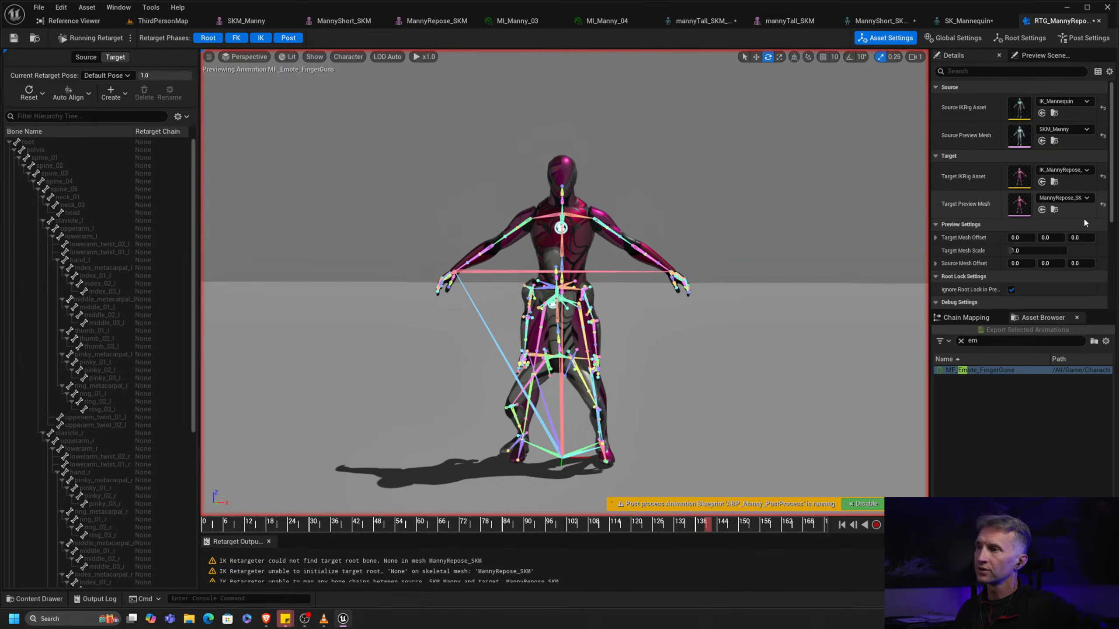
Assign IK_Mannequin as the retargeter's target IKRig asset in place of the MannyRepose rig
click(1087, 171)
click(1087, 307)
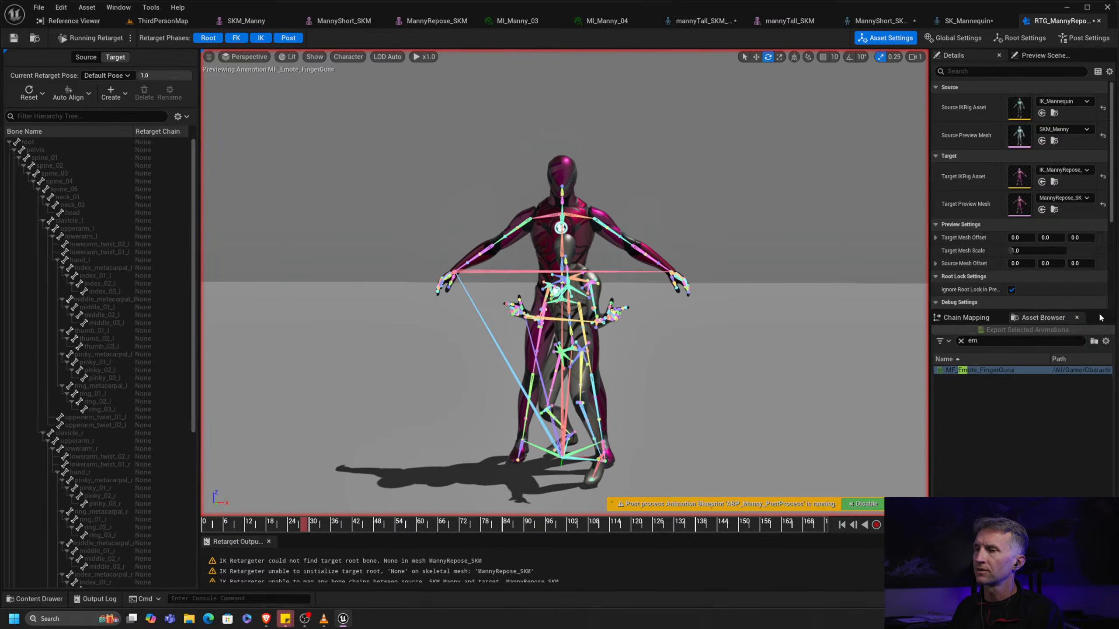
mouse_move(514, 329)
alt+mouse_down()
mouse_move(516, 304)
mouse_move(515, 320)
alt+mouse_up()
scroll(514, 328, up, 10)
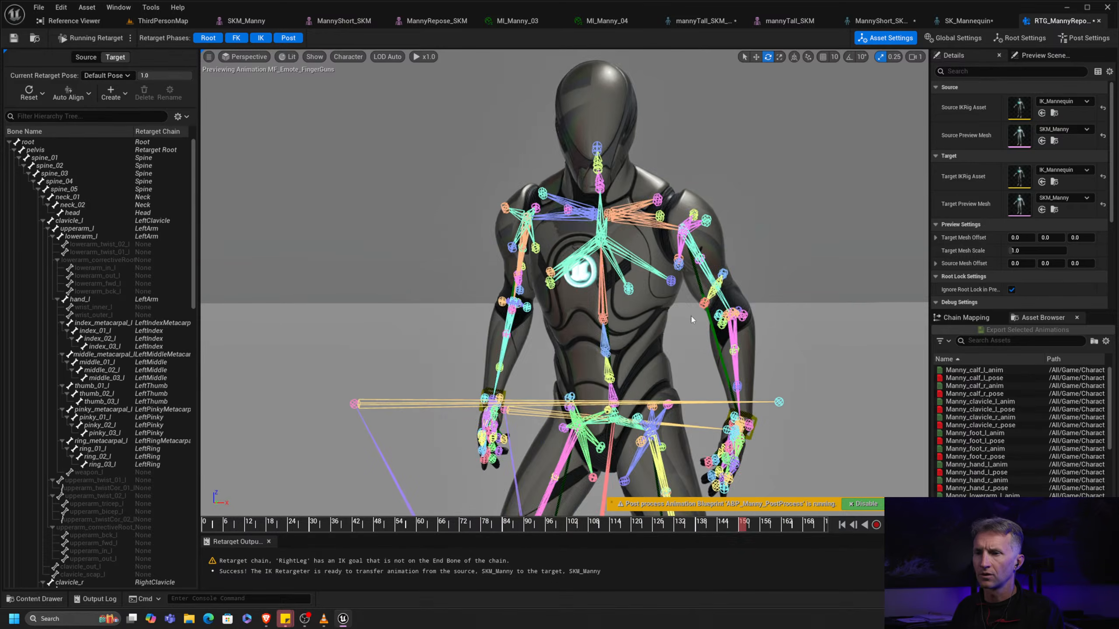
Offset the target mesh by about 72.5 along X so it stands beside the source mesh
mouse_move(453, 314)
alt+mouse_down()
mouse_move(546, 331)
mouse_move(551, 308)
mouse_move(458, 323)
alt+mouse_up()
alt+right_drag(458, 323, 418, 318)
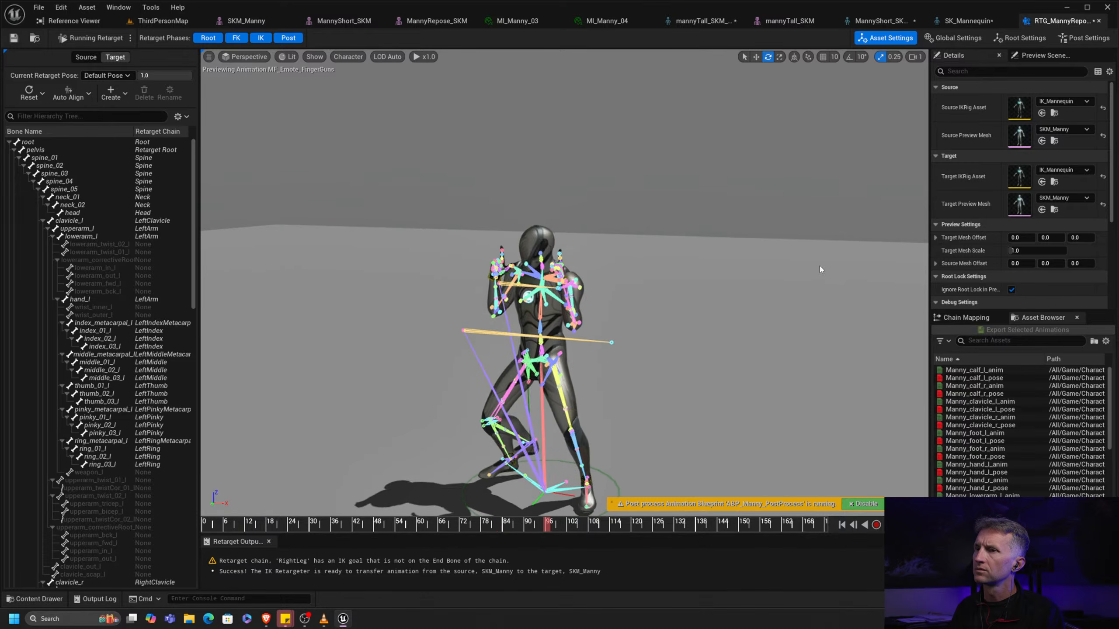
drag(1016, 237, 1026, 238)
alt+right_drag(795, 266, 749, 269)
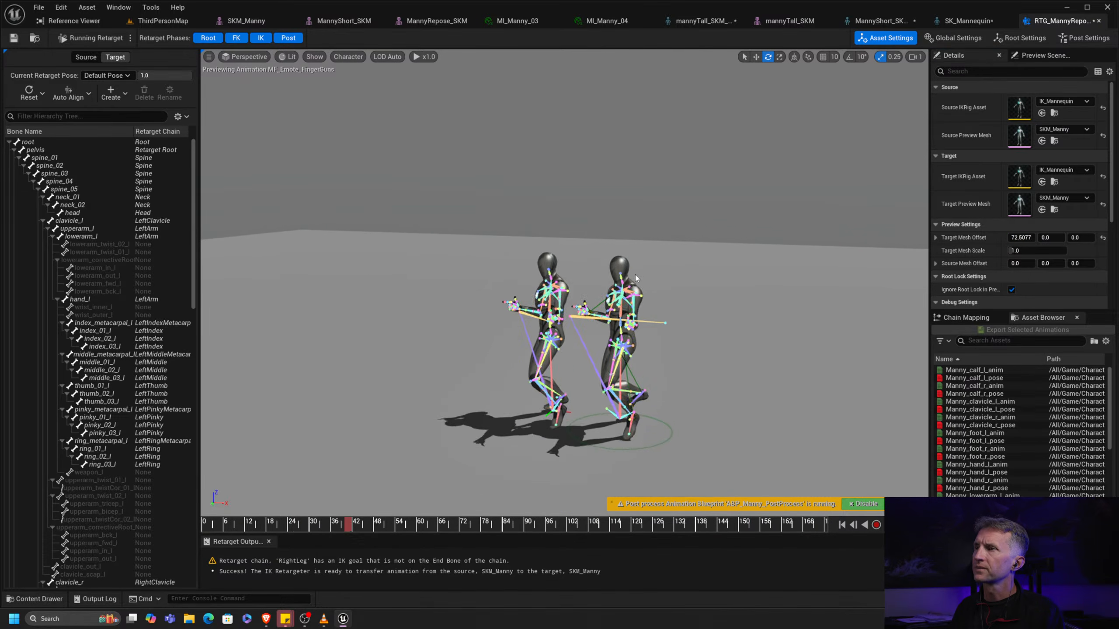
Set the target preview mesh to MannyRepose_SKM and compare its retargeted animation with the source mesh
click(1086, 198)
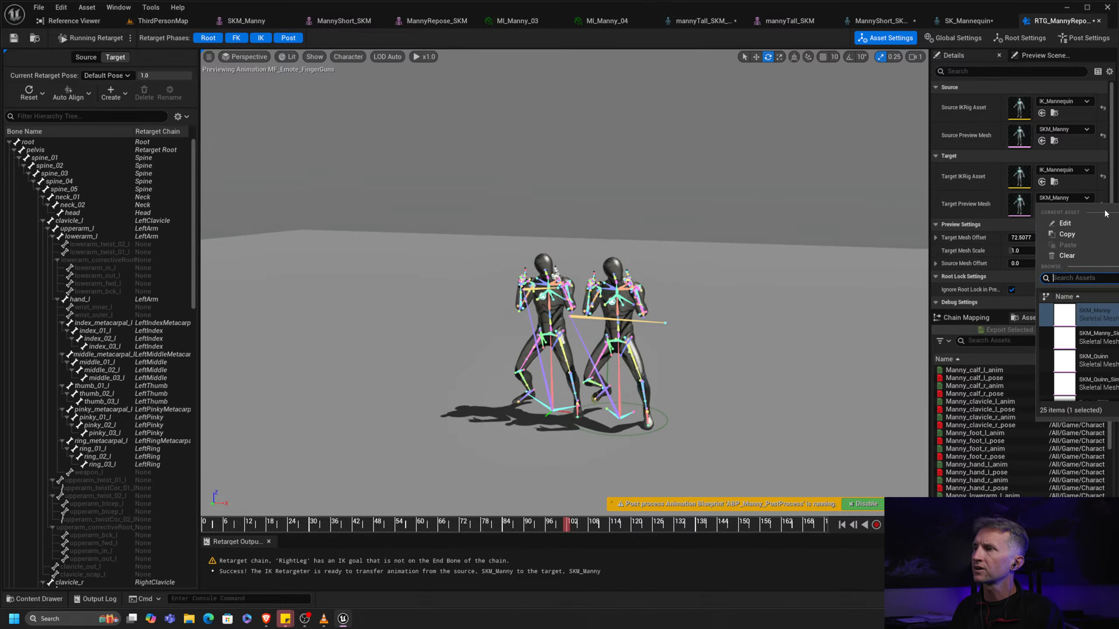
scroll(1077, 349, down, 5)
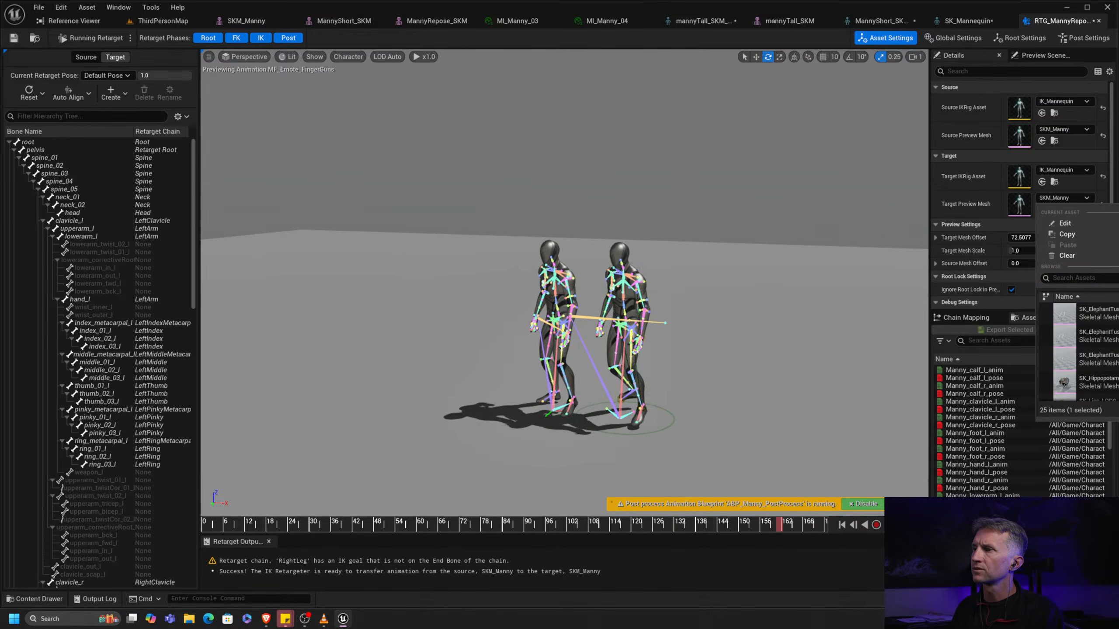
scroll(1096, 361, up, 5)
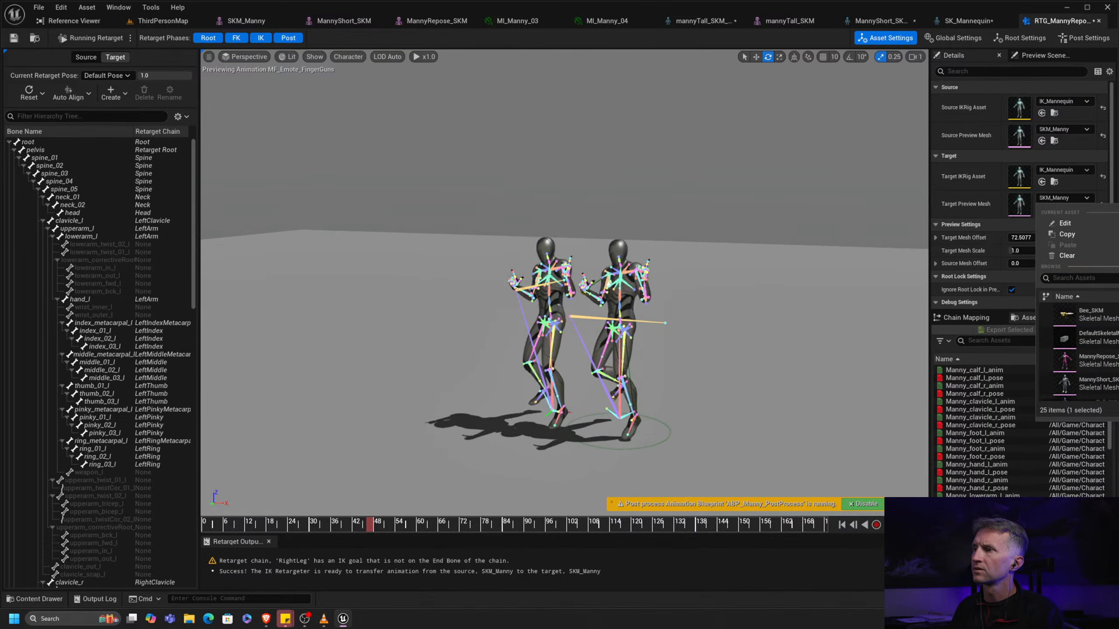
click(1098, 362)
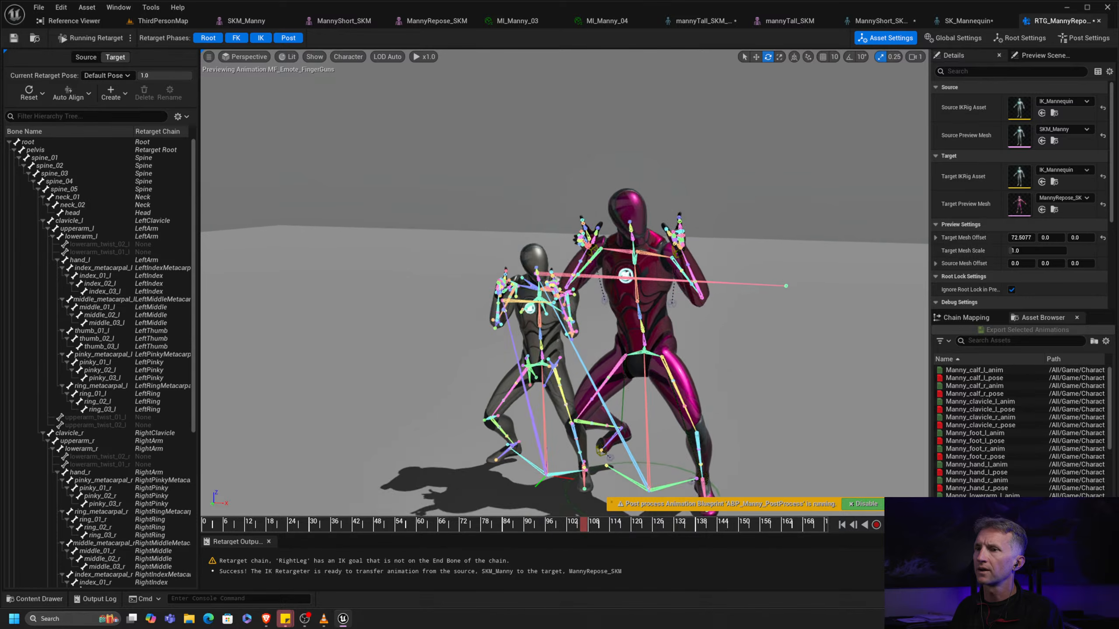
scroll(656, 365, up, 5)
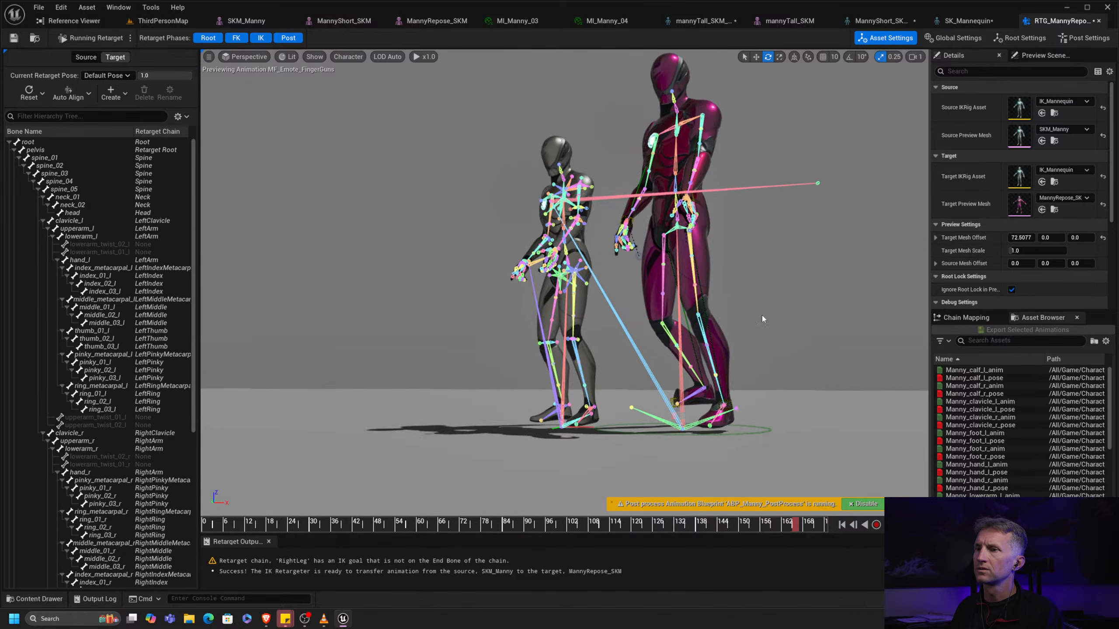
scroll(763, 314, down, 3)
scroll(745, 324, down, 2)
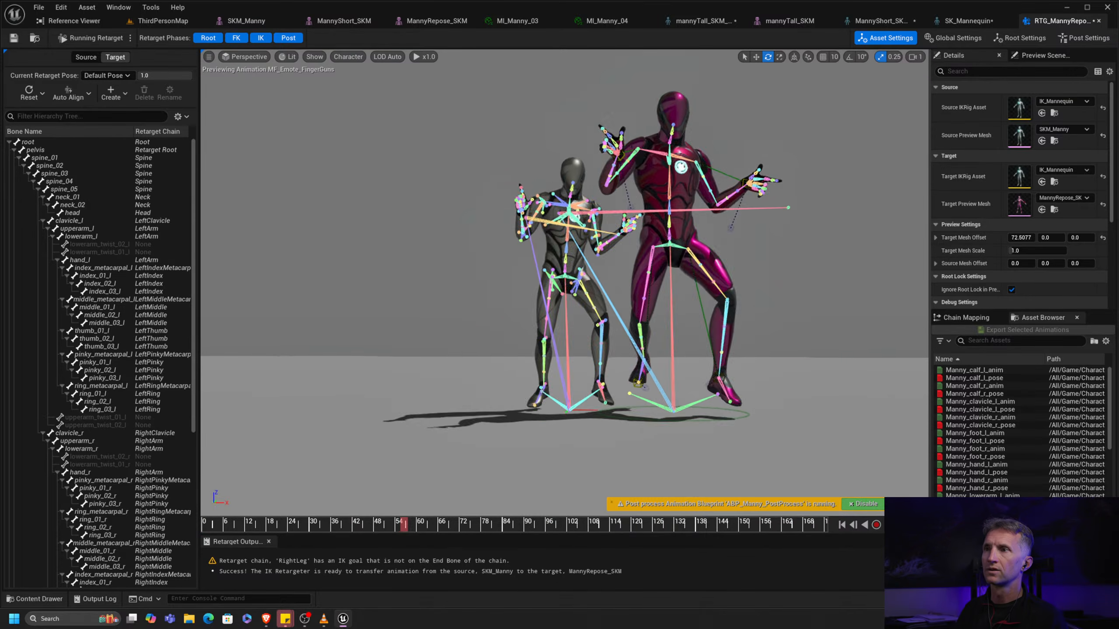
scroll(648, 292, down, 3)
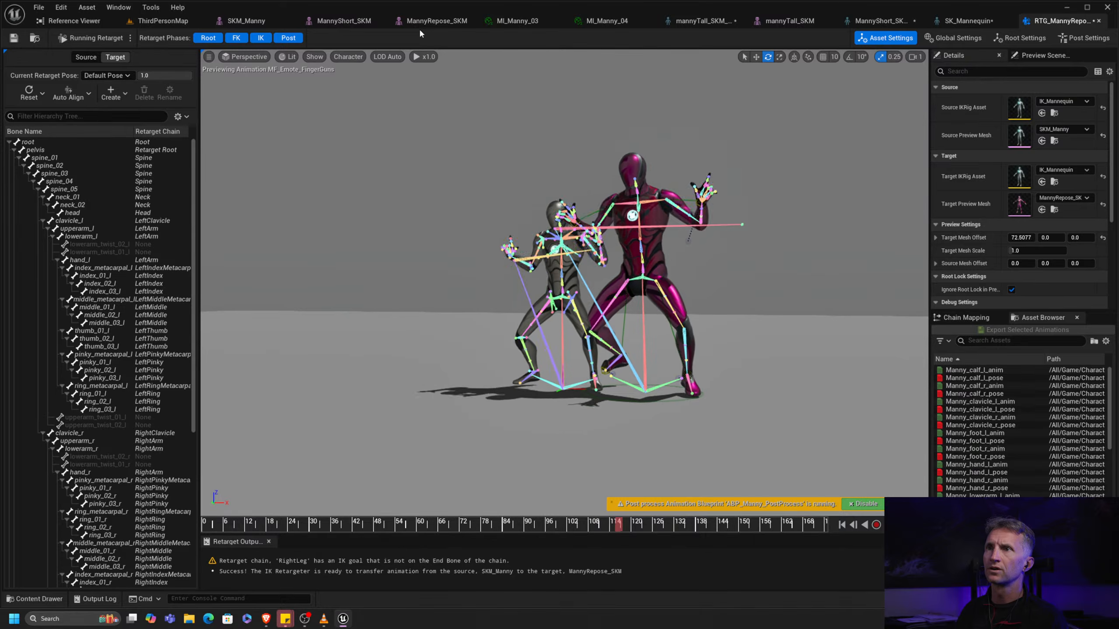
Set the MannyRepose_SKM mesh editor to preview a specific animation, choosing the emote found with "emot"
click(457, 22)
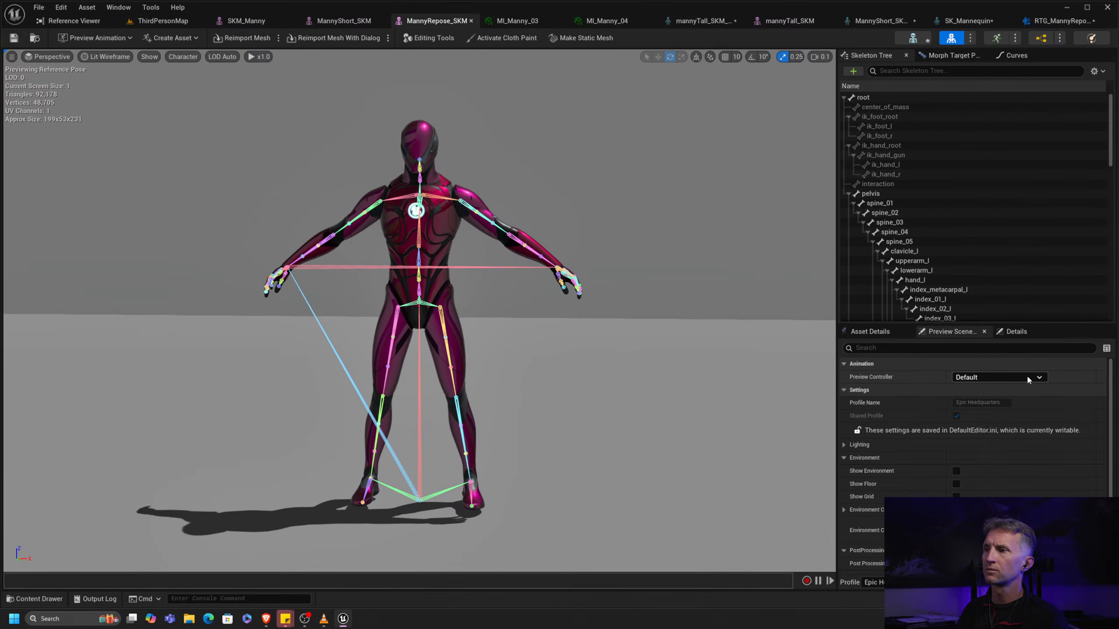
click(1021, 410)
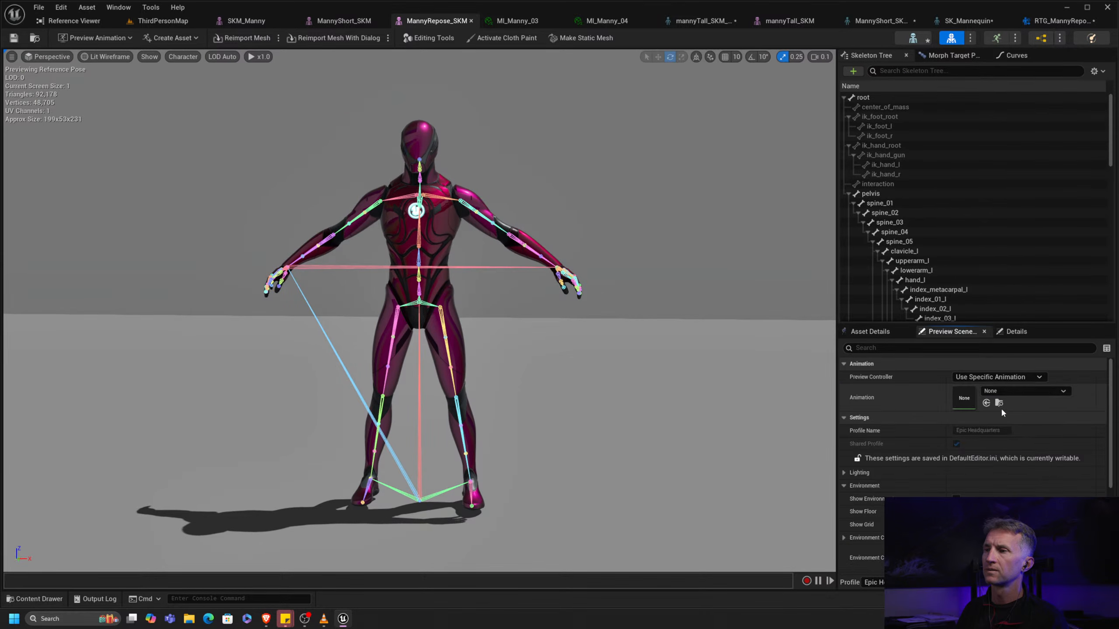
click(1030, 391)
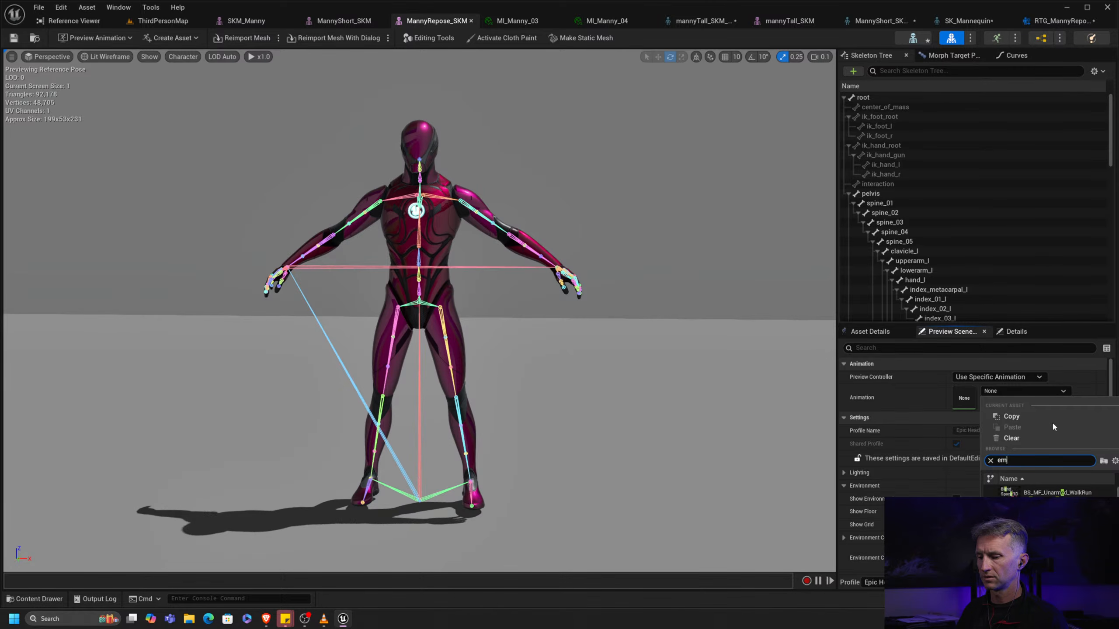
text(emot)
click(1026, 491)
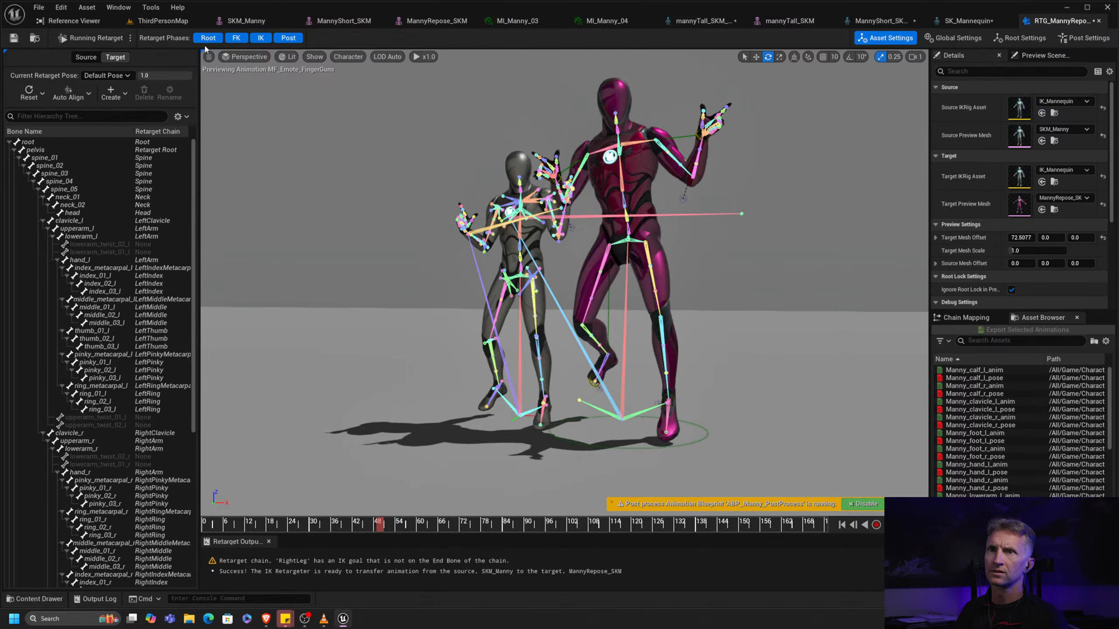
Switch the RTG_MannyRepose retargeter to editing the retarget pose and compare the stances of both characters
click(81, 39)
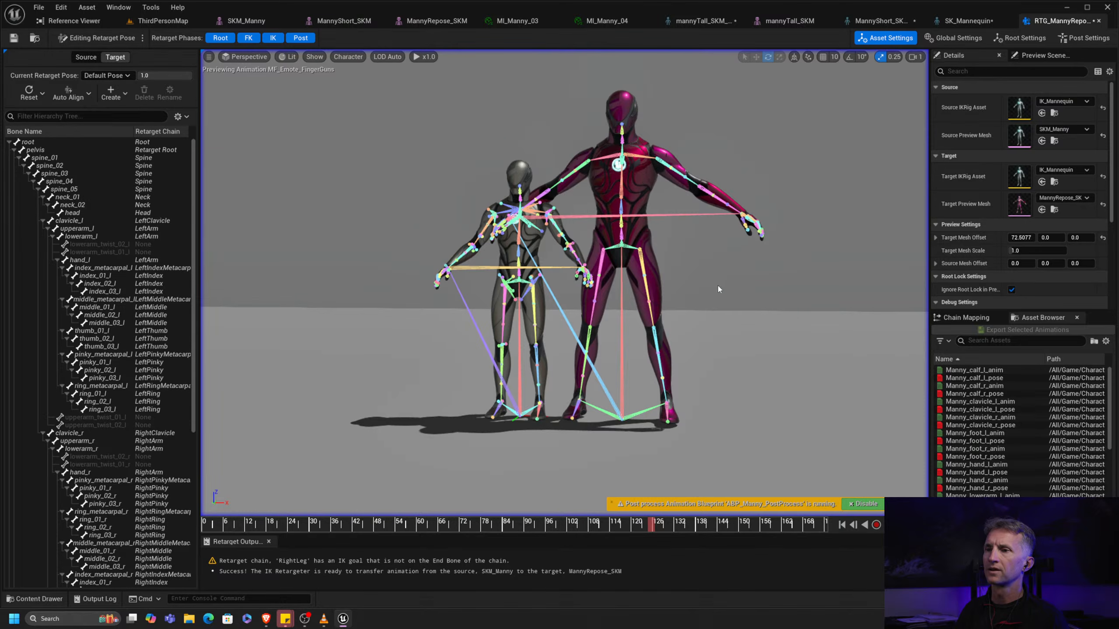
scroll(718, 286, up, 5)
middle_drag(792, 305, 806, 169)
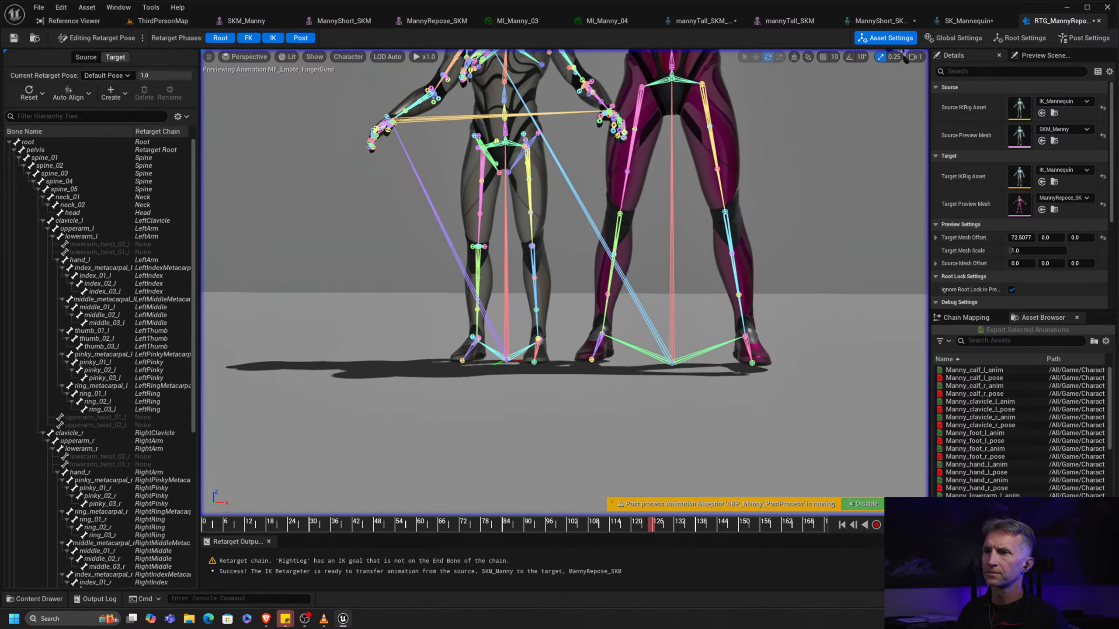
alt+drag(806, 170, 769, 200)
middle_drag(768, 200, 744, 352)
scroll(745, 309, down, 5)
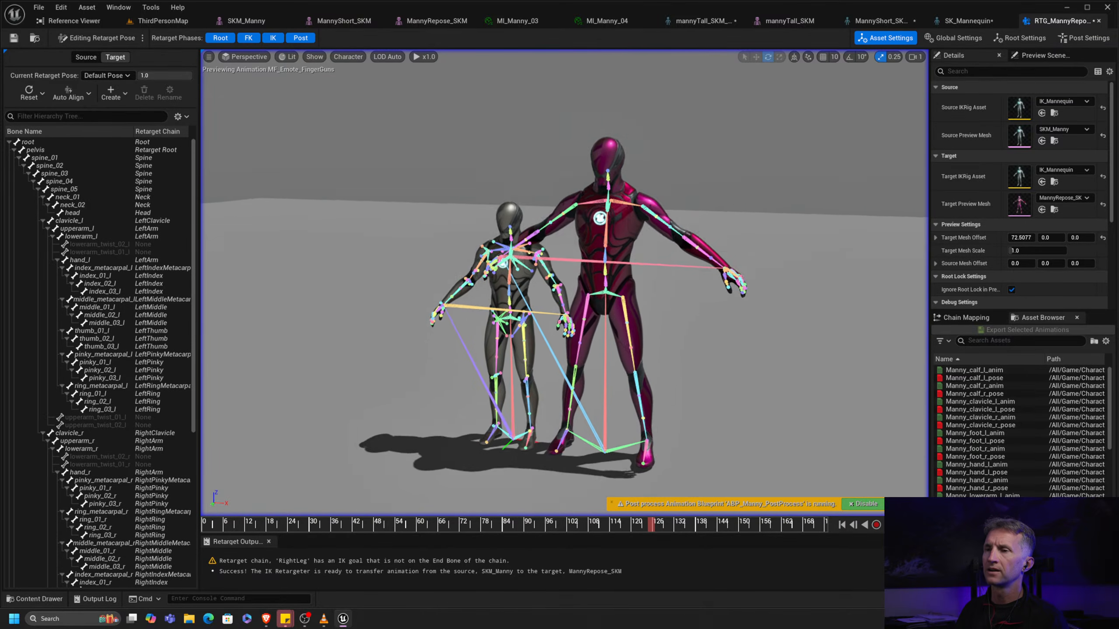
alt+drag(676, 265, 676, 227)
alt+drag(645, 274, 710, 304)
scroll(644, 273, up, 4)
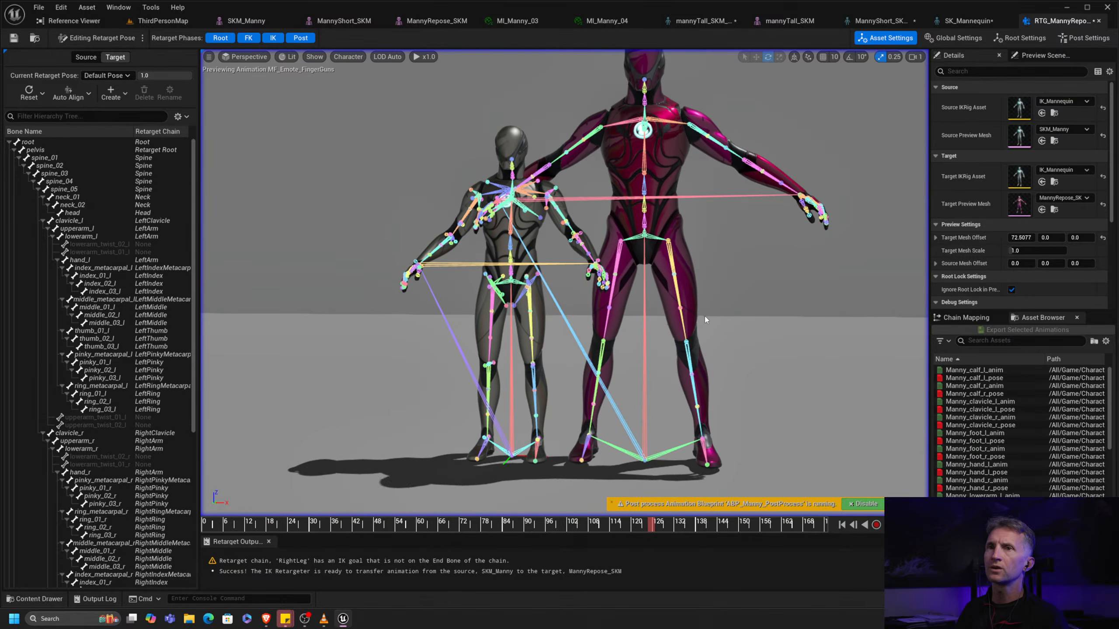
Rotate the target skeleton's upperarm_l and upperarm_r bones by -20° around Y in the retarget pose
click(114, 58)
click(95, 58)
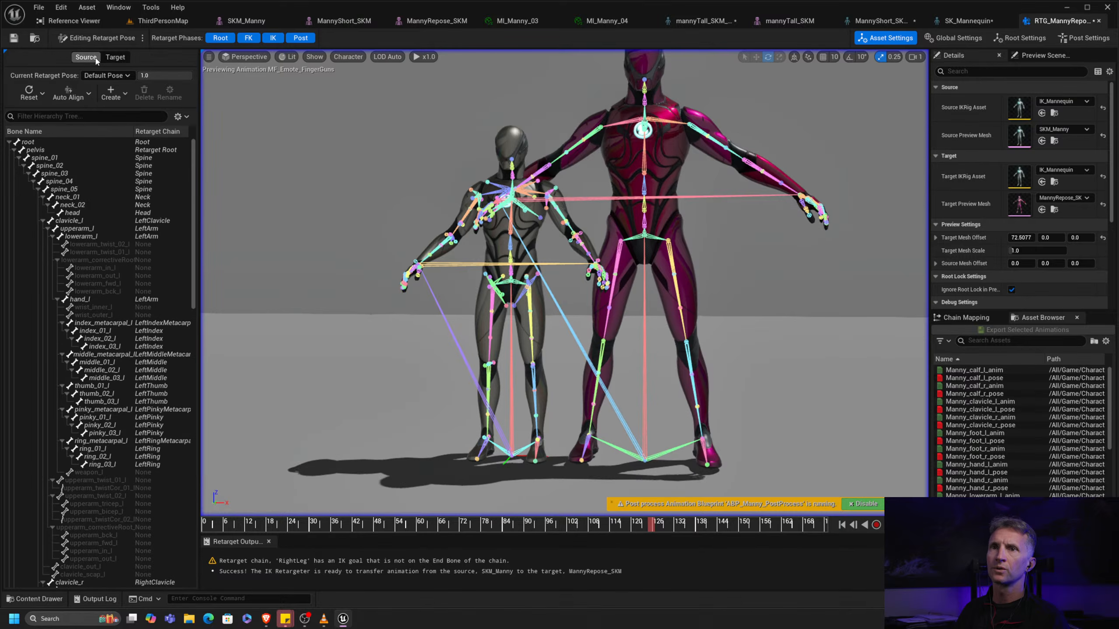
click(110, 58)
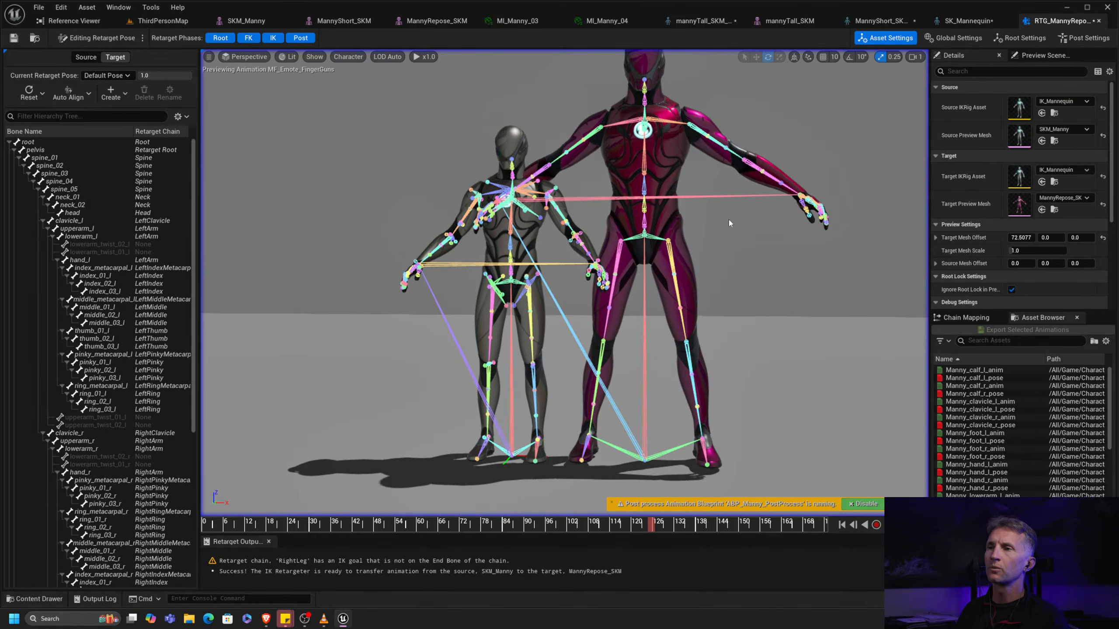
scroll(729, 223, down, 3)
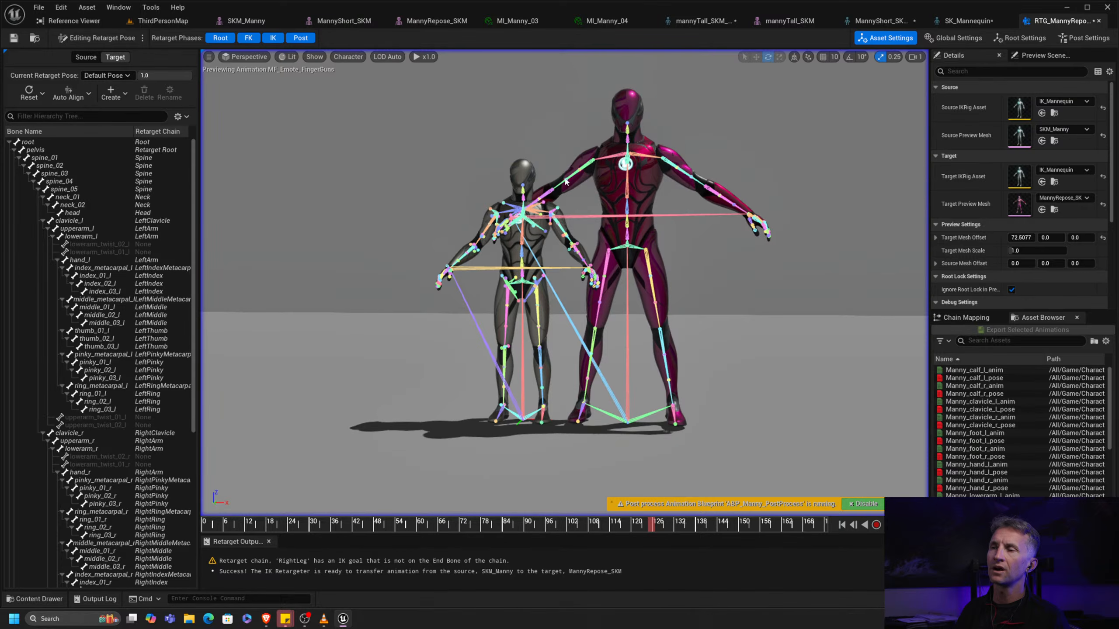
click(708, 203)
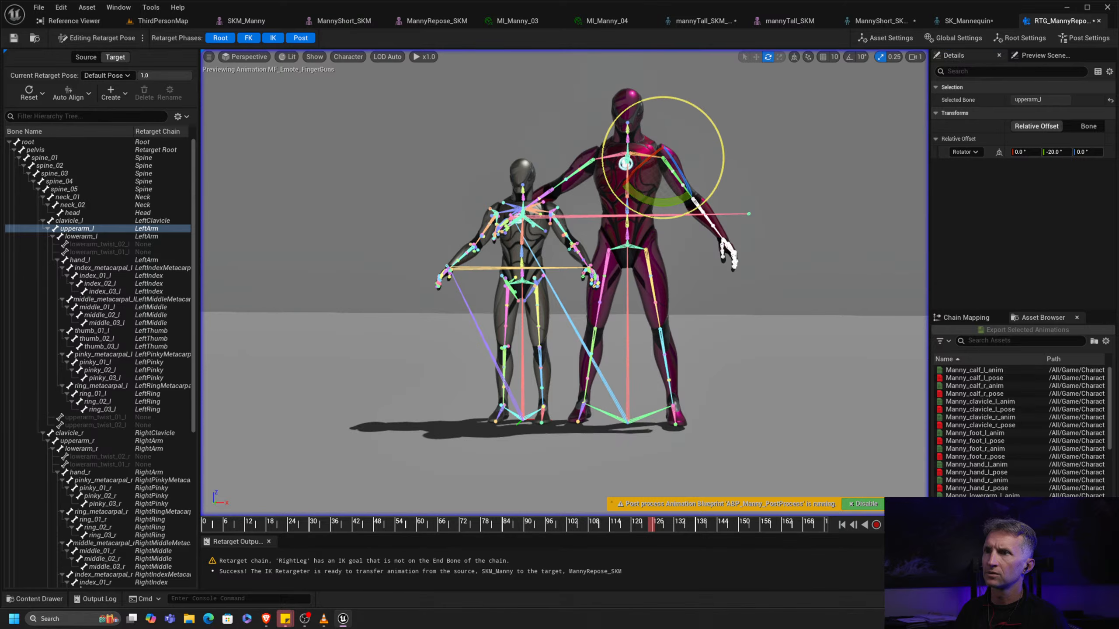
click(591, 203)
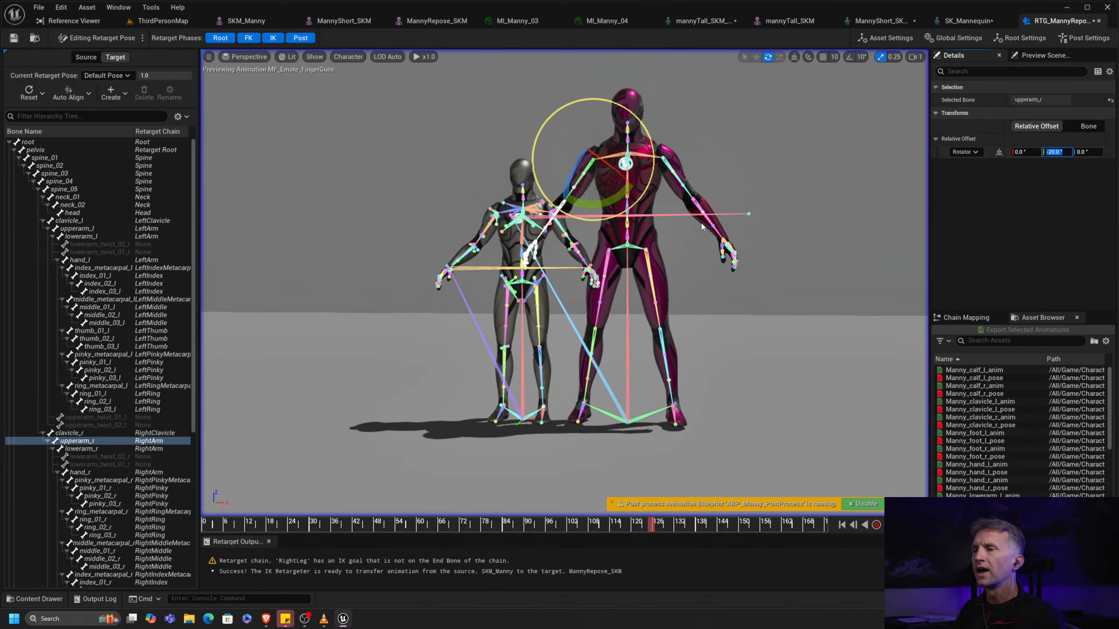
Rotate the target skeleton's lowerarm_l and lowerarm_r bones by 25° around Z in the retarget pose
click(716, 234)
alt+drag(707, 237, 705, 282)
scroll(707, 237, up, 5)
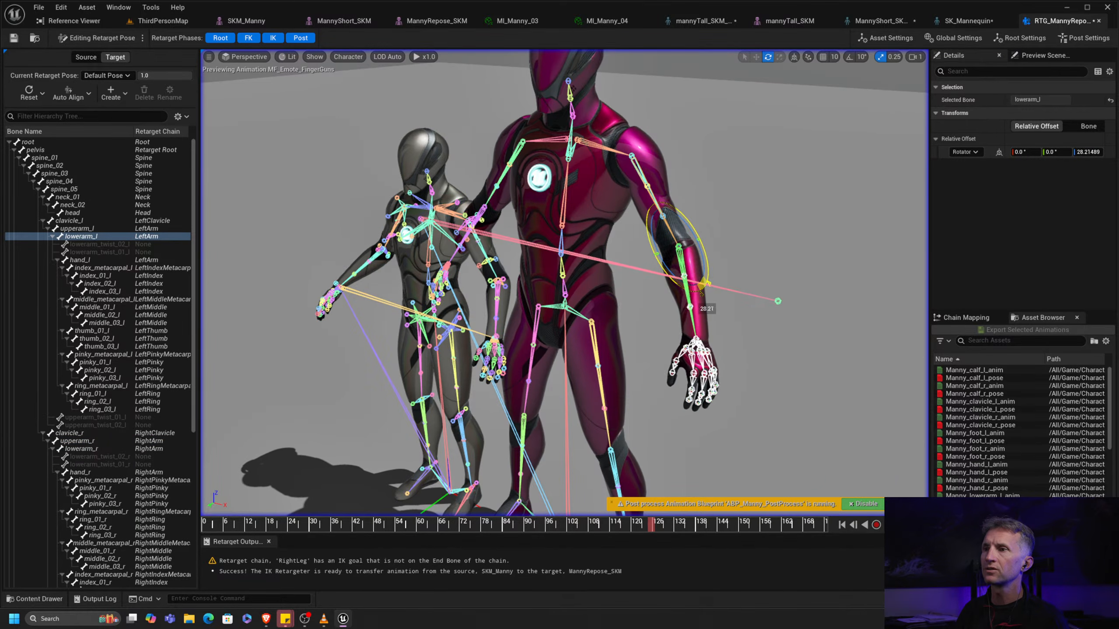
mouse_move(465, 226)
alt+mouse_down()
mouse_move(575, 266)
mouse_move(519, 235)
mouse_move(460, 233)
alt+mouse_up()
alt+drag(513, 275, 494, 271)
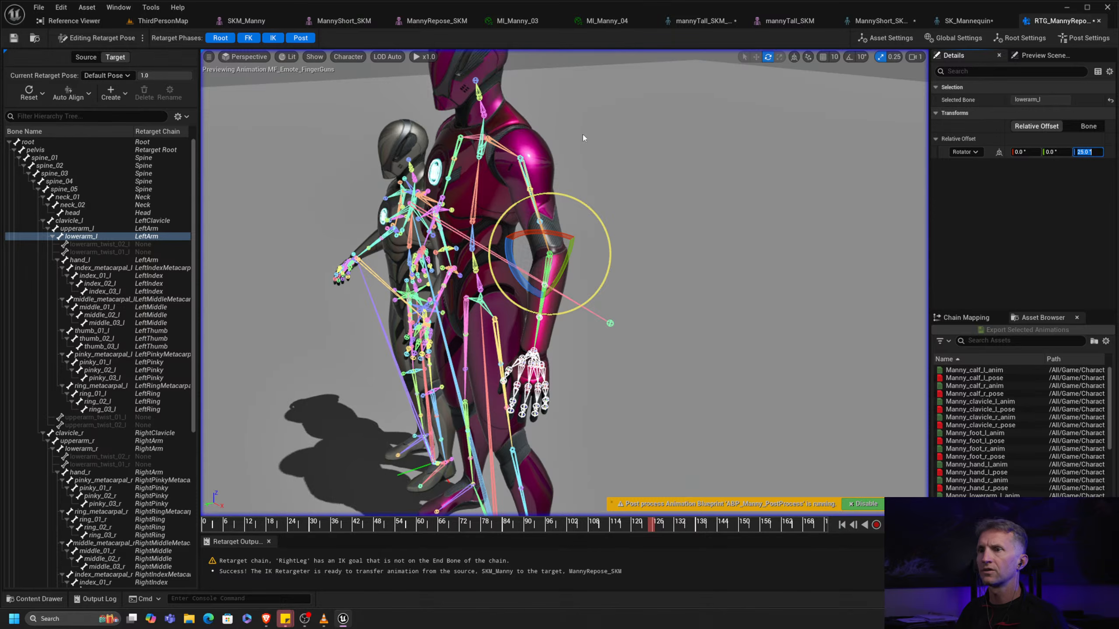
alt+drag(582, 135, 573, 199)
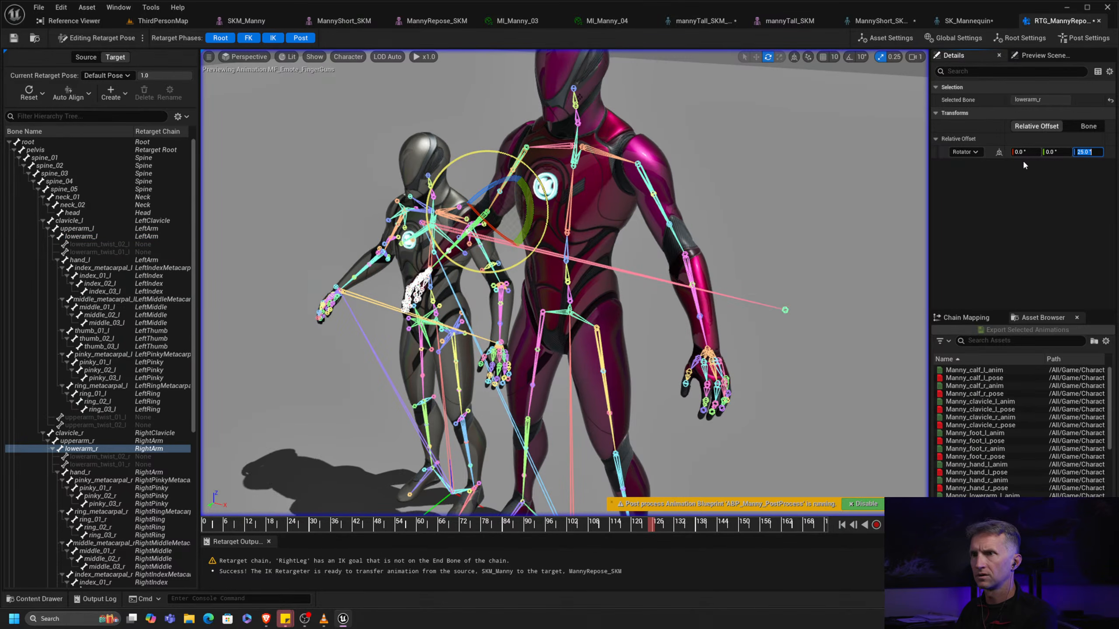
Rotate the target's thigh_l and thigh_r bones by about -7° around Y to bring the legs closer together
alt+drag(746, 221, 731, 316)
scroll(774, 193, down, 3)
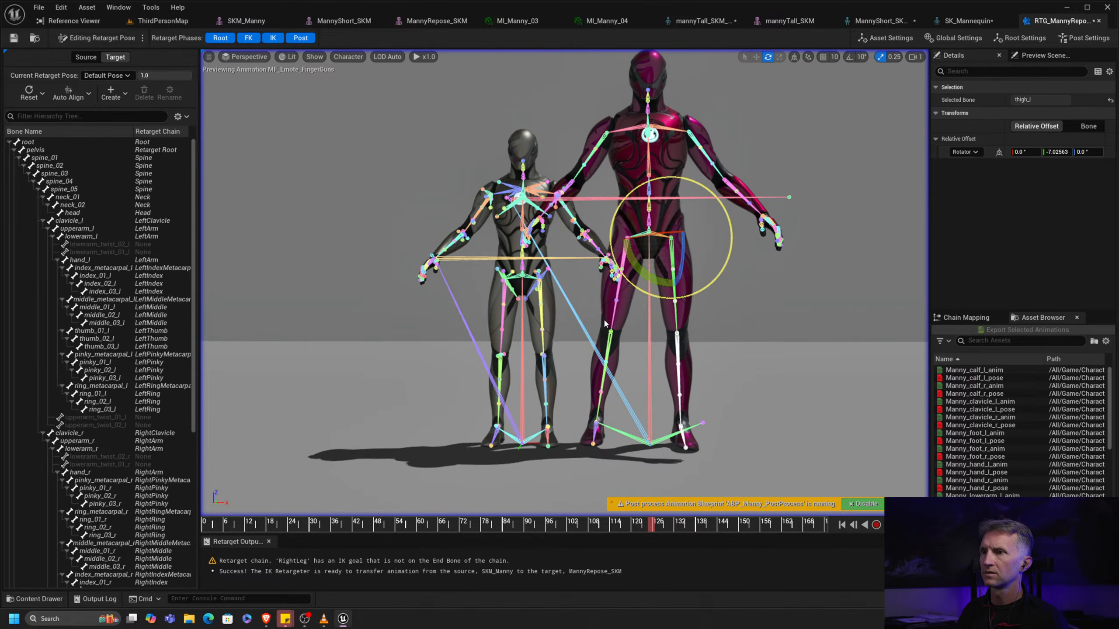
click(640, 312)
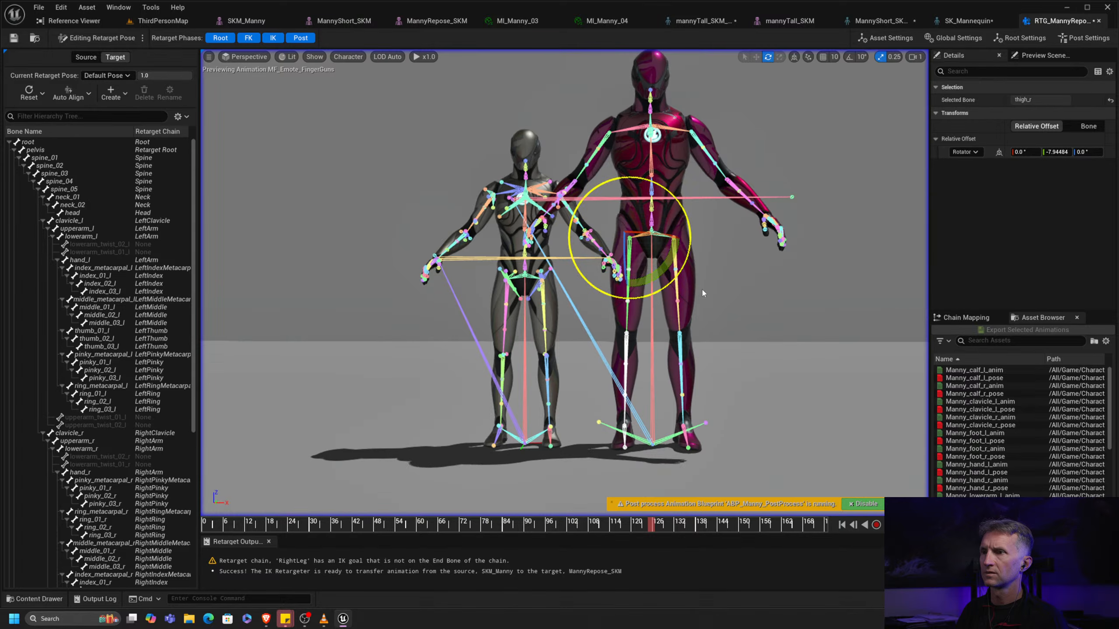
click(640, 318)
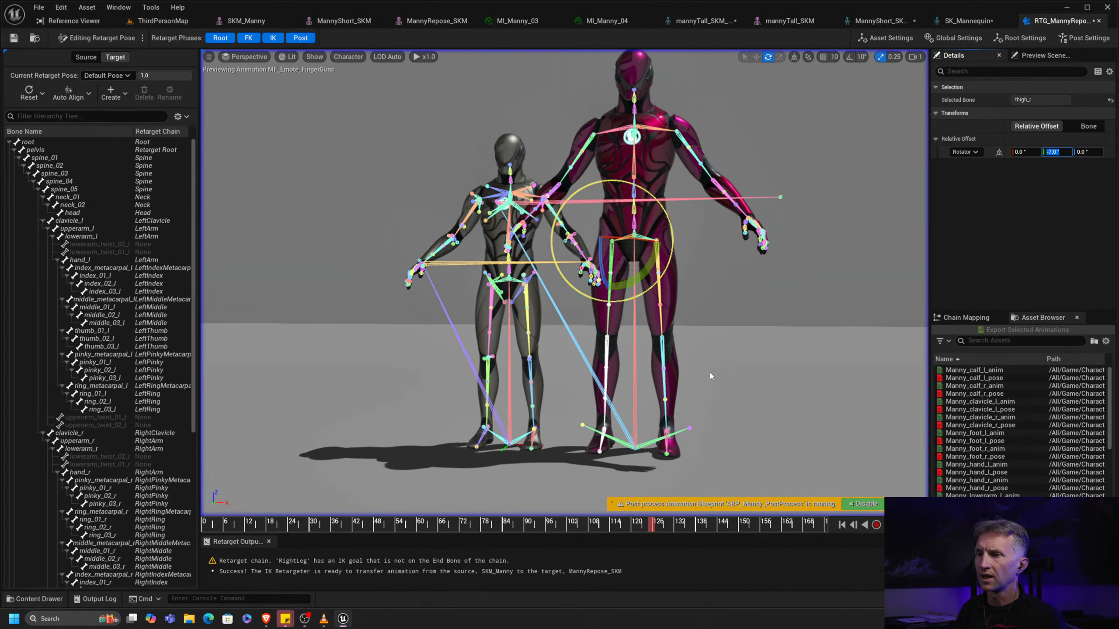
Rotate the target's foot_l and foot_r bones by 12° around Y in the retarget pose
middle_drag(710, 376, 749, 256)
scroll(797, 309, up, 6)
middle_drag(796, 308, 631, 336)
alt+drag(631, 336, 656, 380)
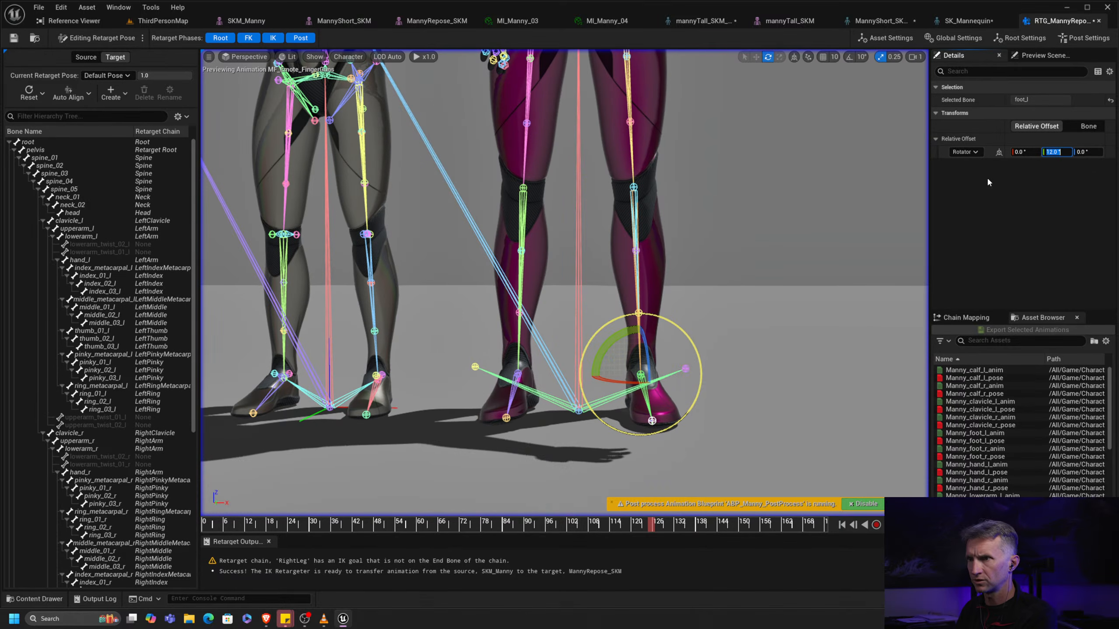
click(511, 399)
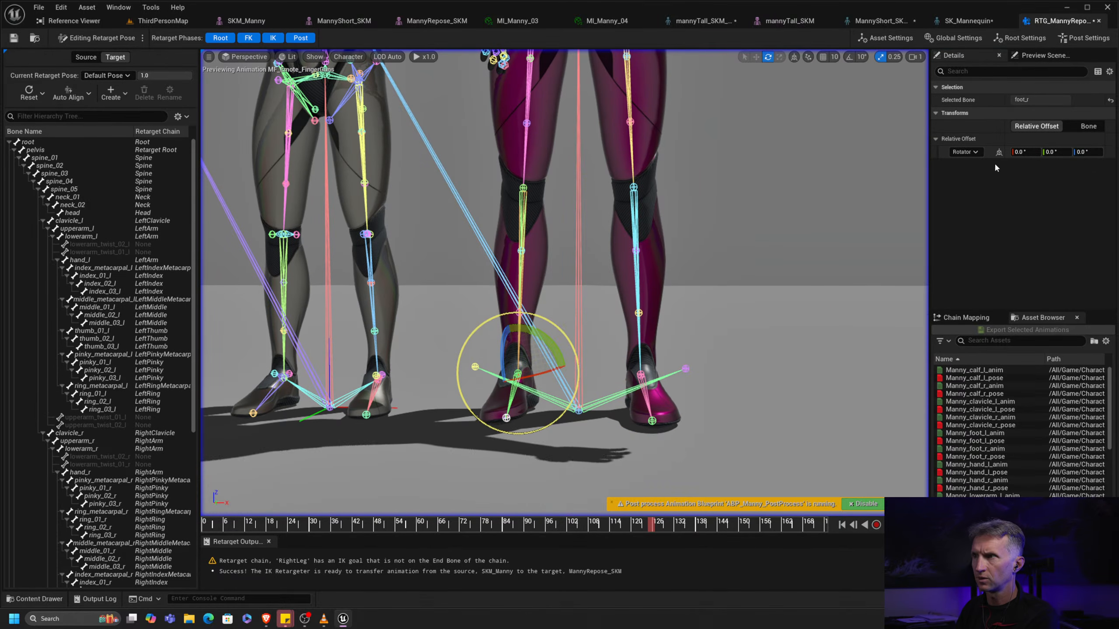
text(12)
key(Return)
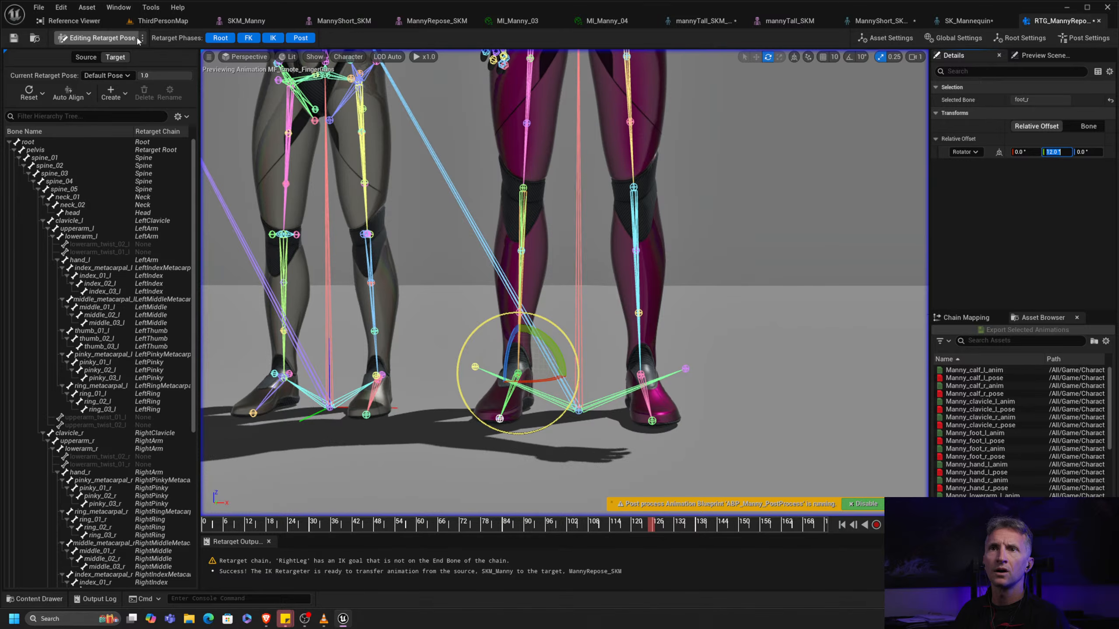
Return the retargeter to running mode and compare the target's leg and foot motion with the source character
click(184, 54)
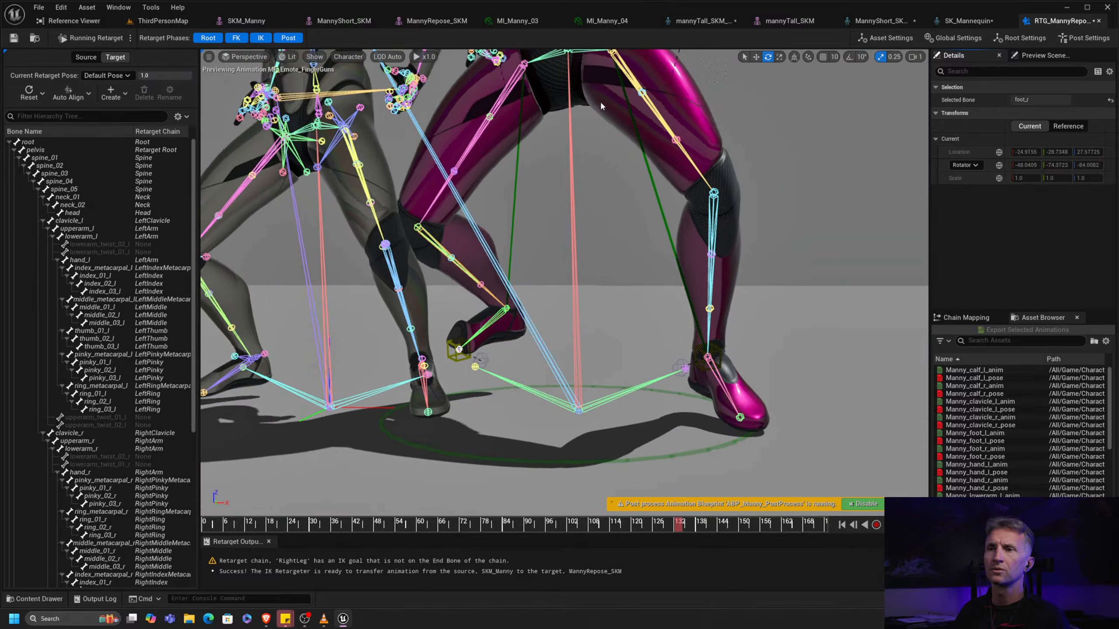
scroll(578, 224, down, 5)
scroll(578, 224, up, 5)
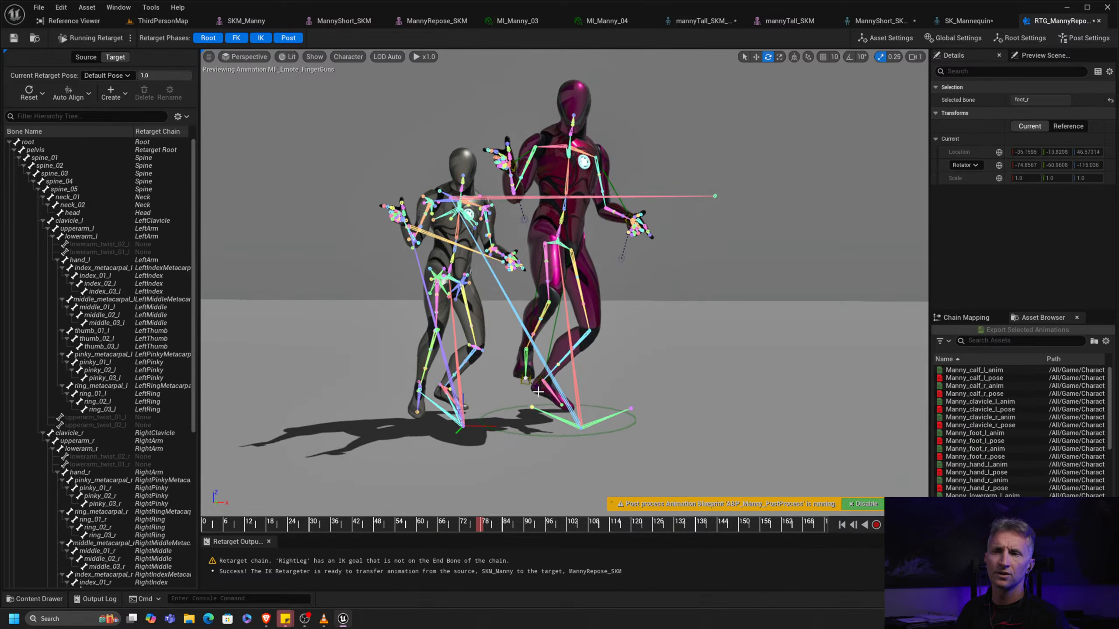
scroll(598, 393, up, 3)
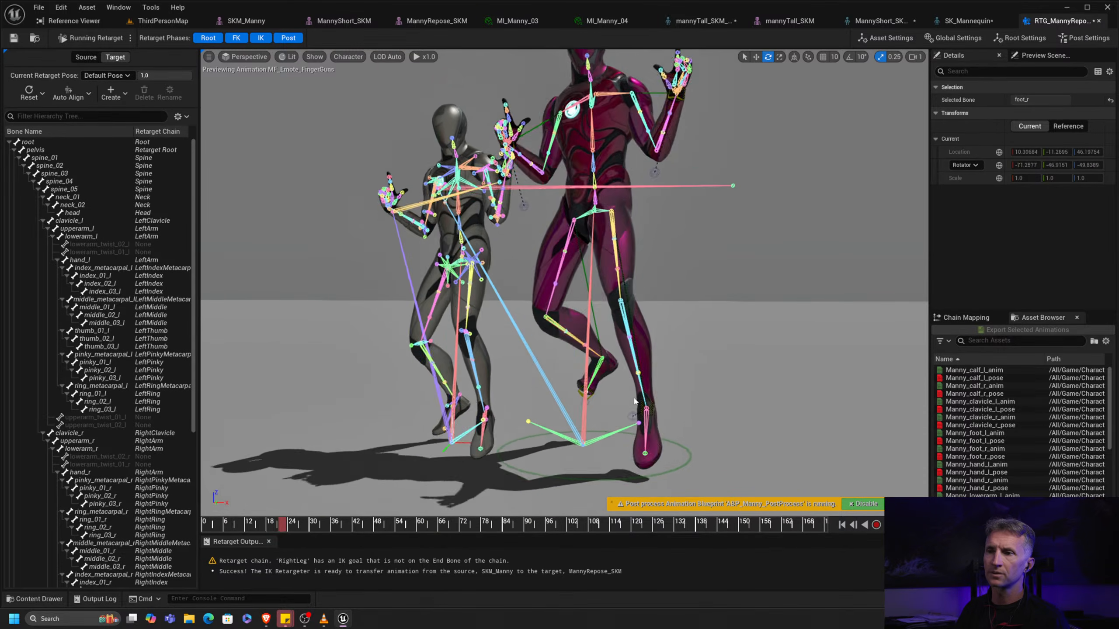
alt+drag(590, 416, 593, 374)
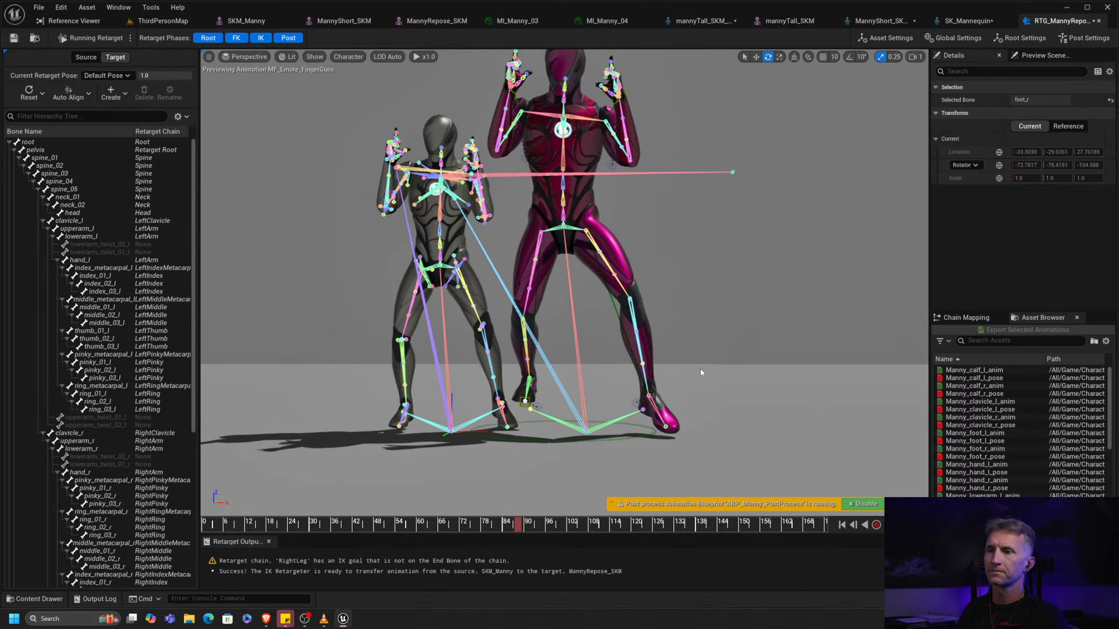
mouse_move(696, 376)
alt+mouse_down()
mouse_move(555, 371)
mouse_move(691, 375)
alt+mouse_up()
alt+right_drag(607, 247, 569, 247)
alt+middle_drag(607, 247, 623, 282)
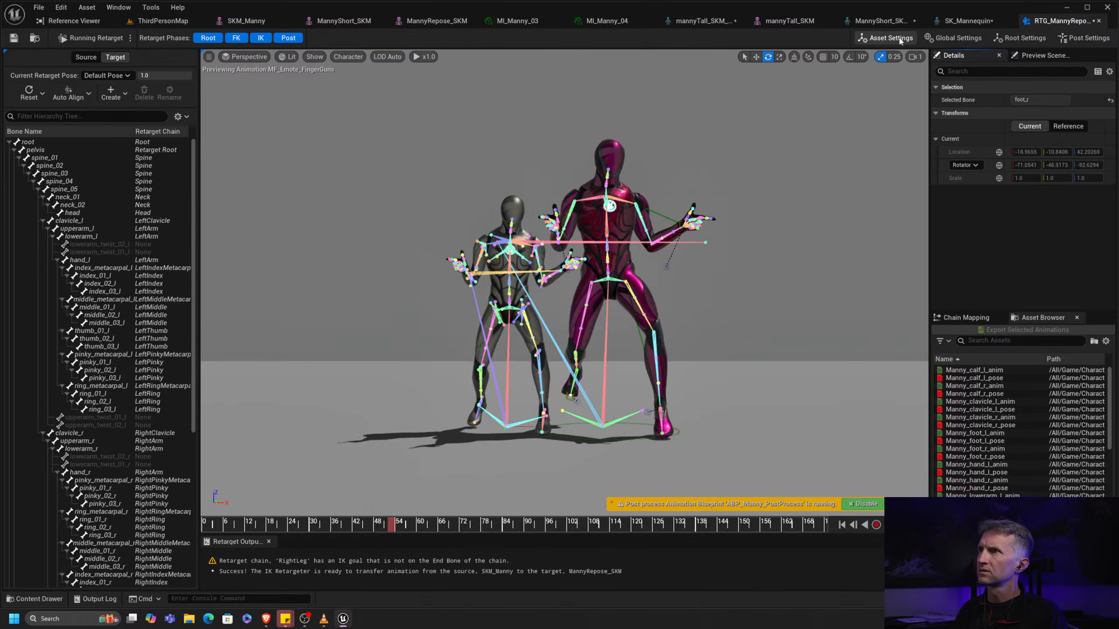
Review the retargeter's asset, global and root settings while examining the animation playback on both characters
click(886, 38)
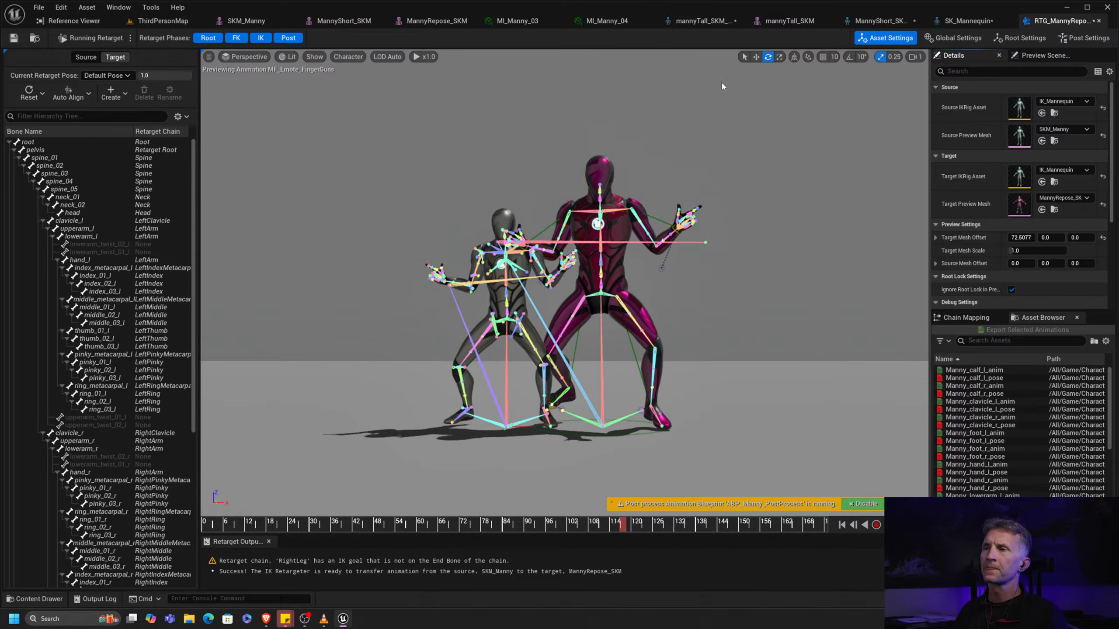
click(955, 39)
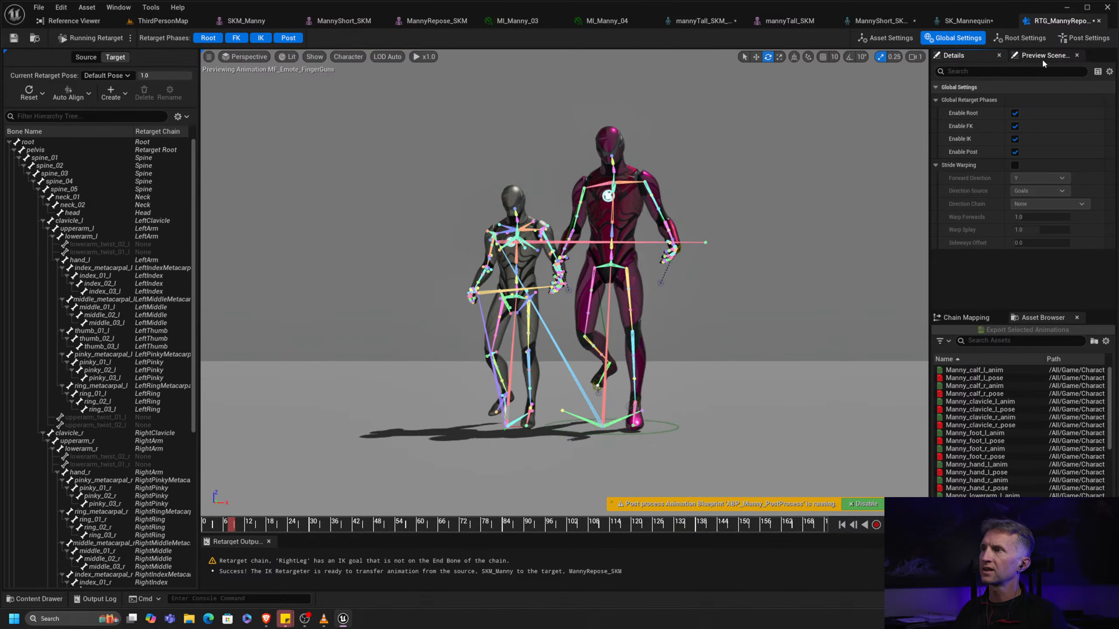
click(1029, 39)
click(968, 39)
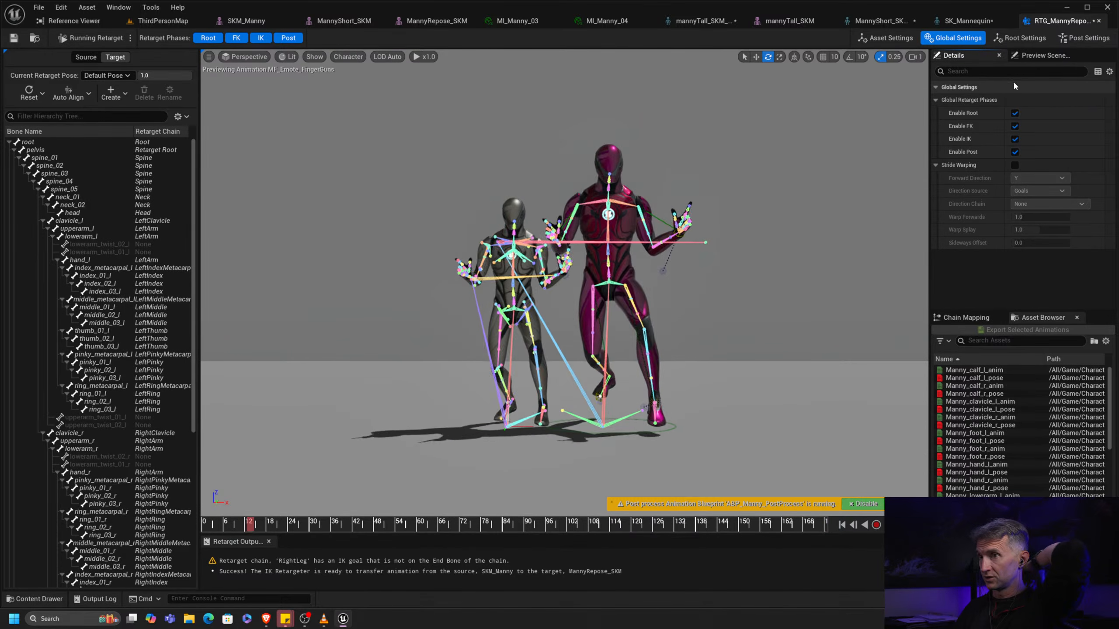
scroll(616, 260, up, 6)
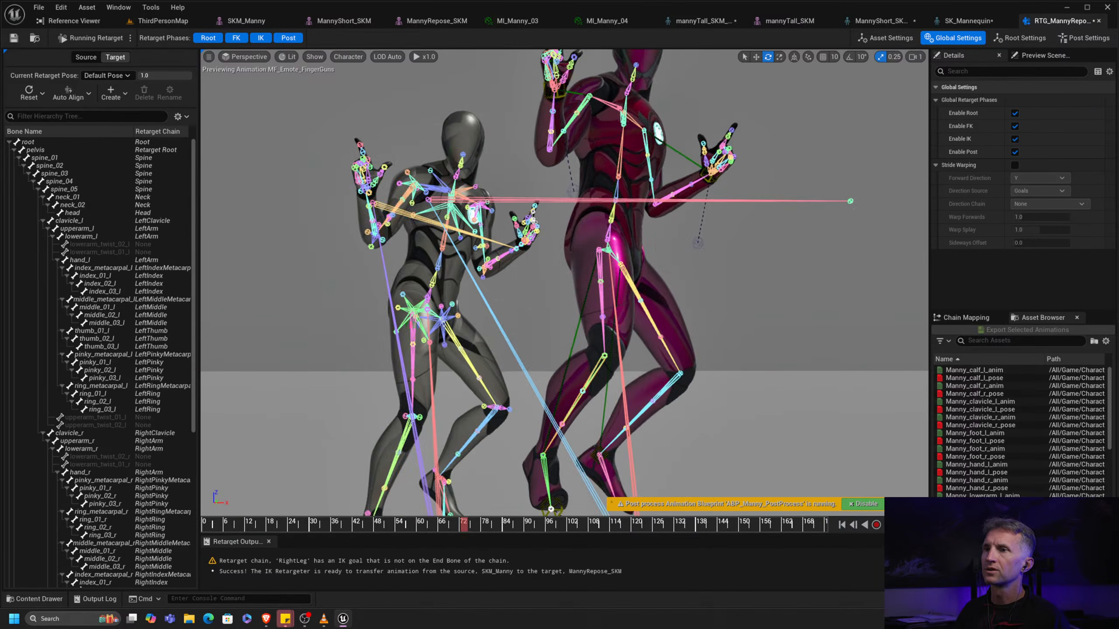
scroll(617, 260, down, 4)
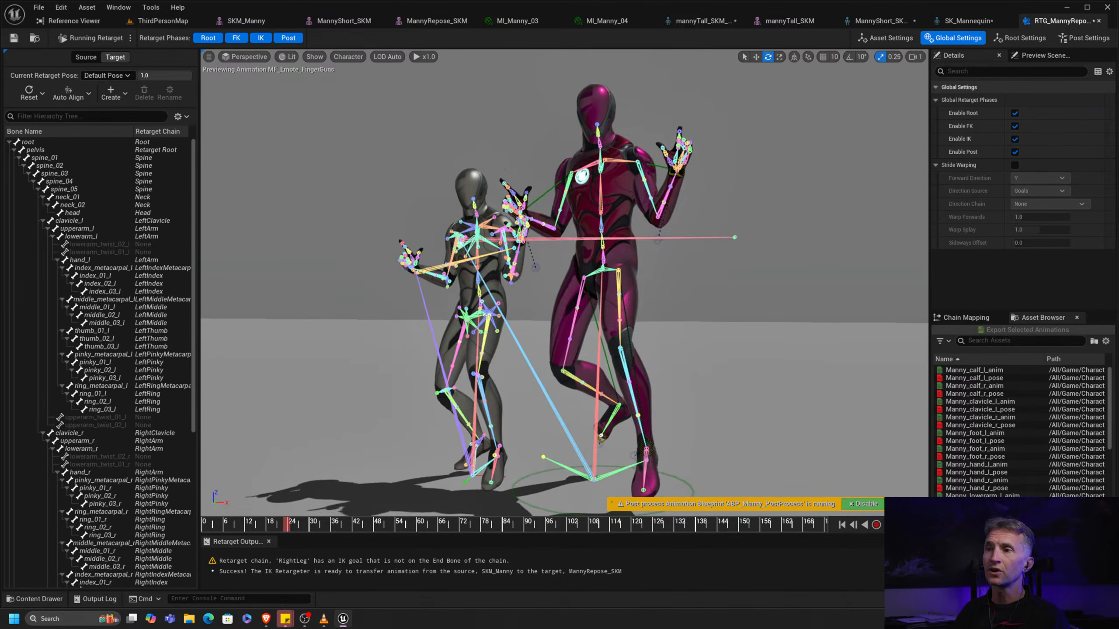
Disable the Post, IK and FK retarget phases one by one to see their effect, and re-enable all three
click(288, 37)
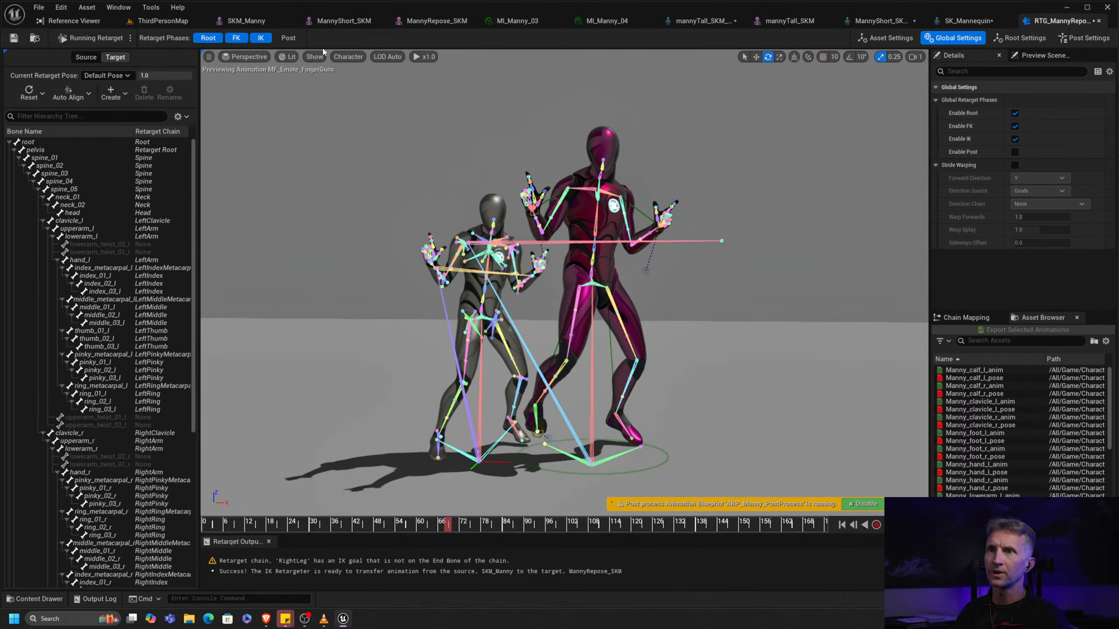
click(263, 39)
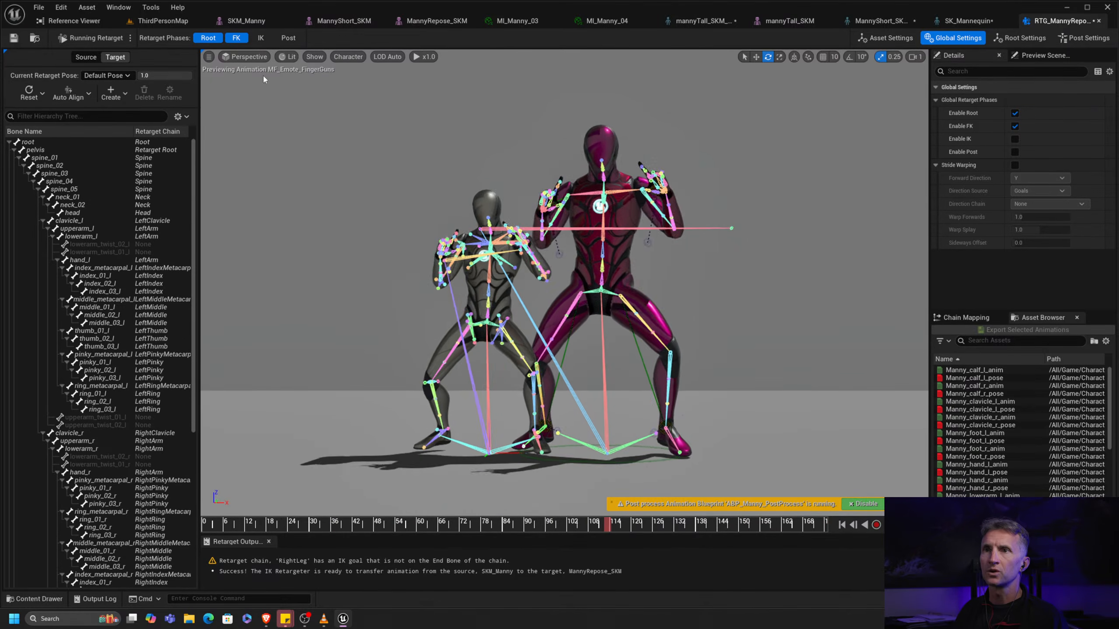
click(236, 37)
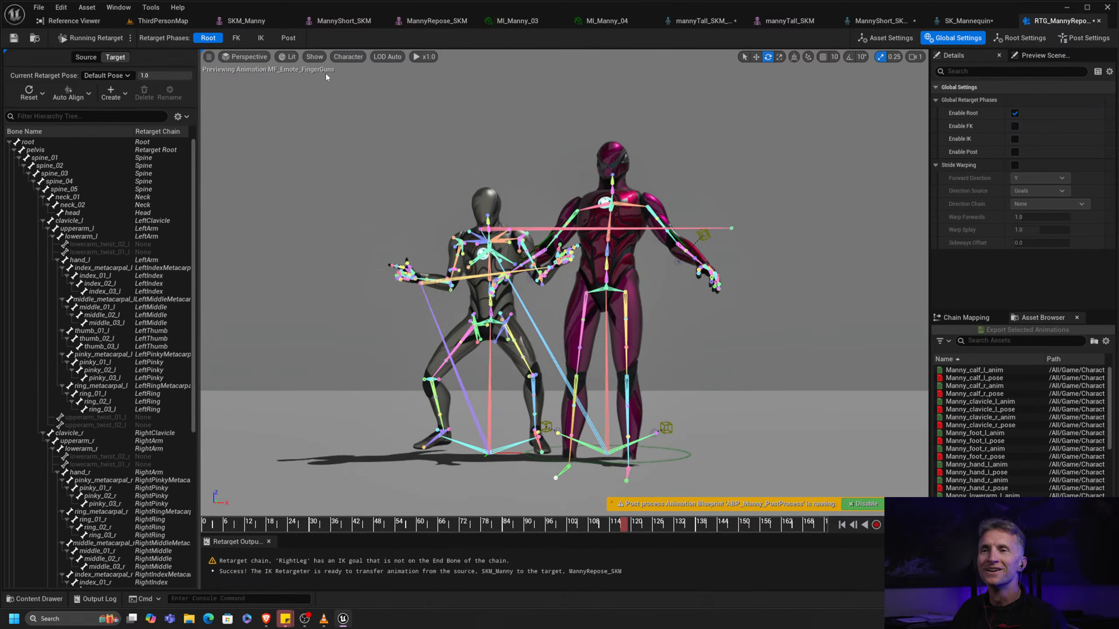
click(236, 37)
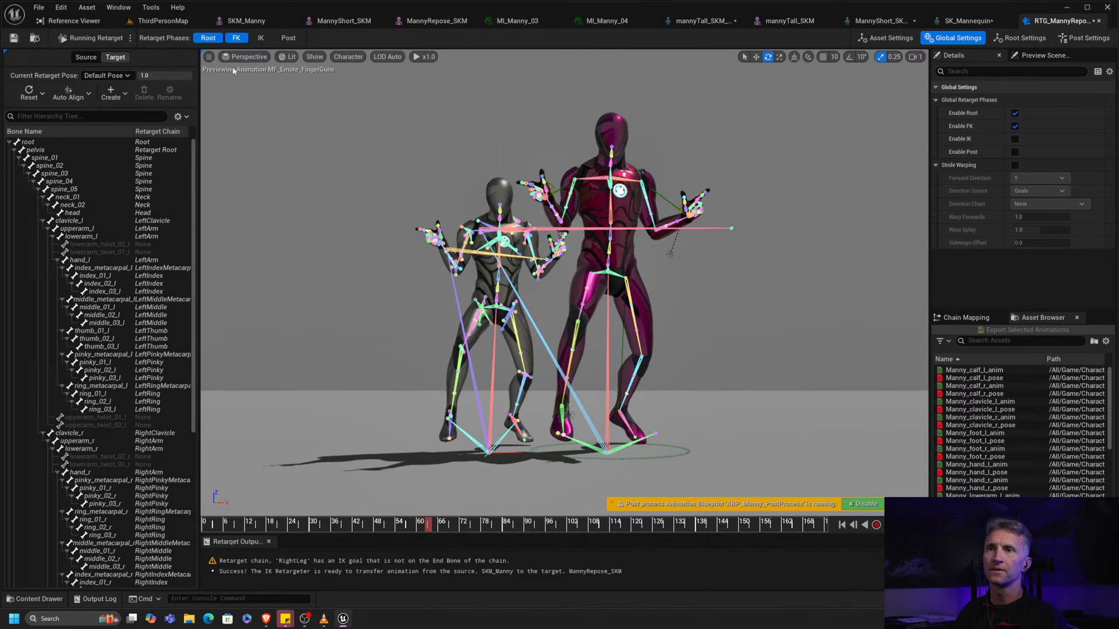
click(261, 37)
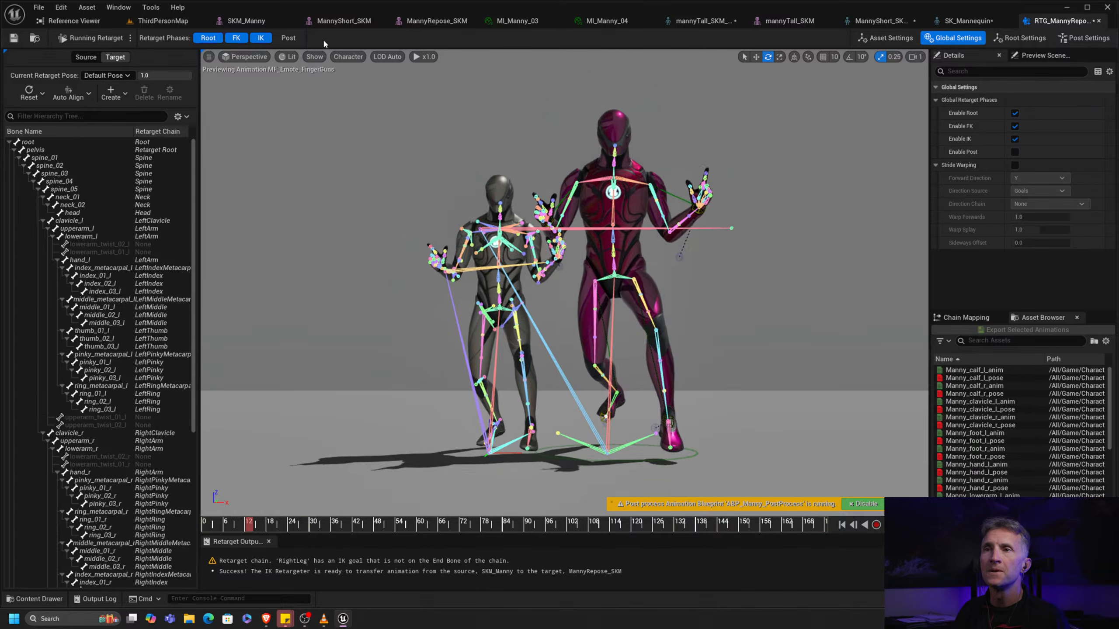
click(288, 38)
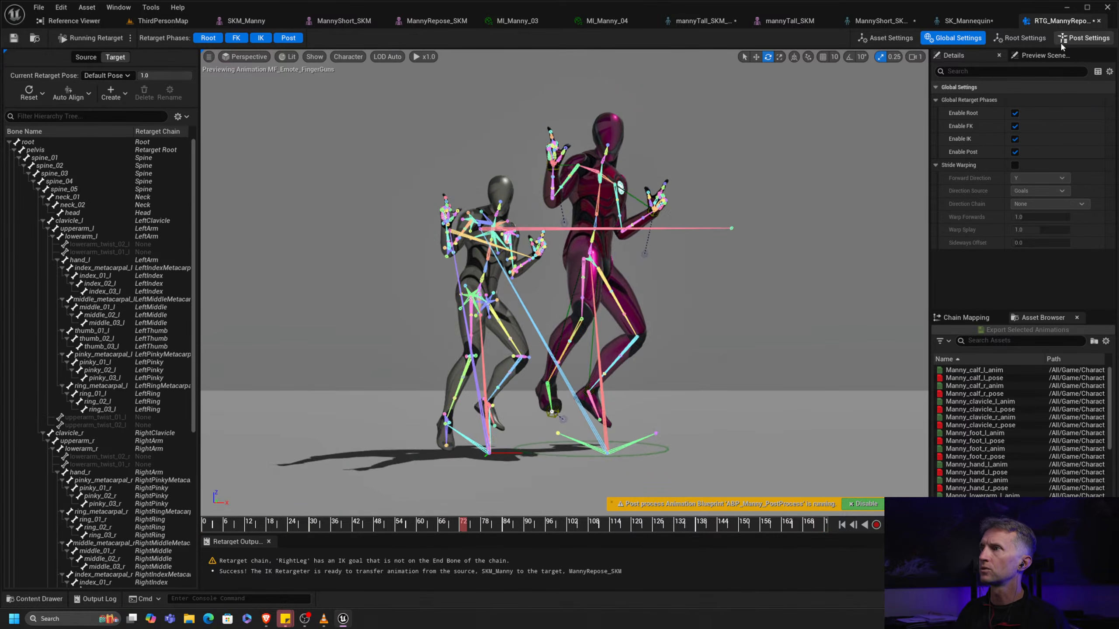
Add a Pin Bone op to the retargeter's post-process Retarget Ops Stack
click(1084, 37)
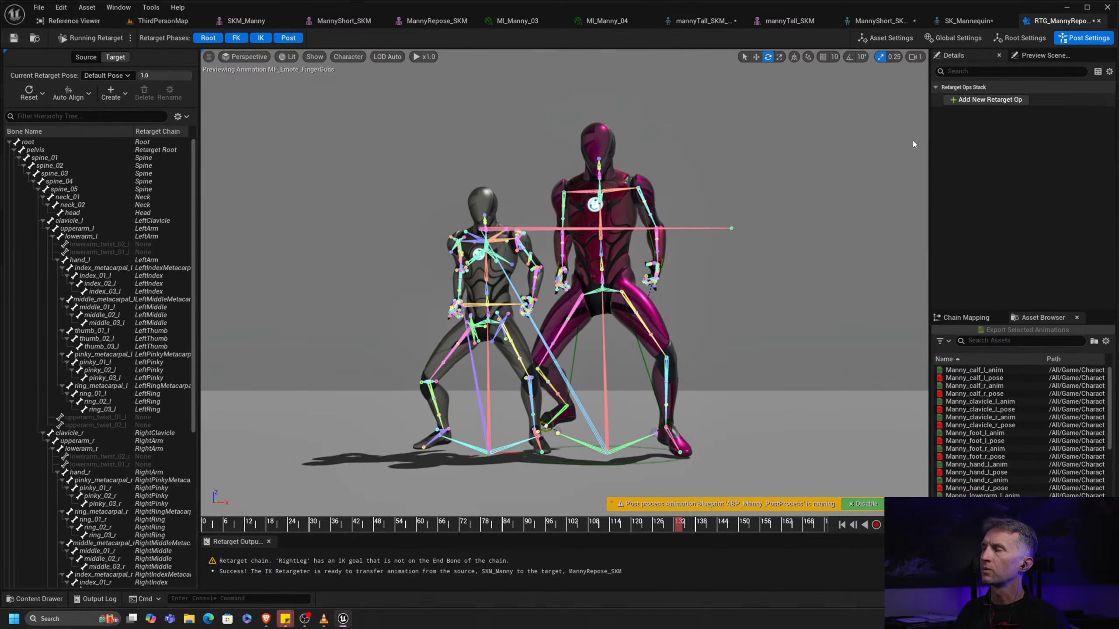
click(988, 104)
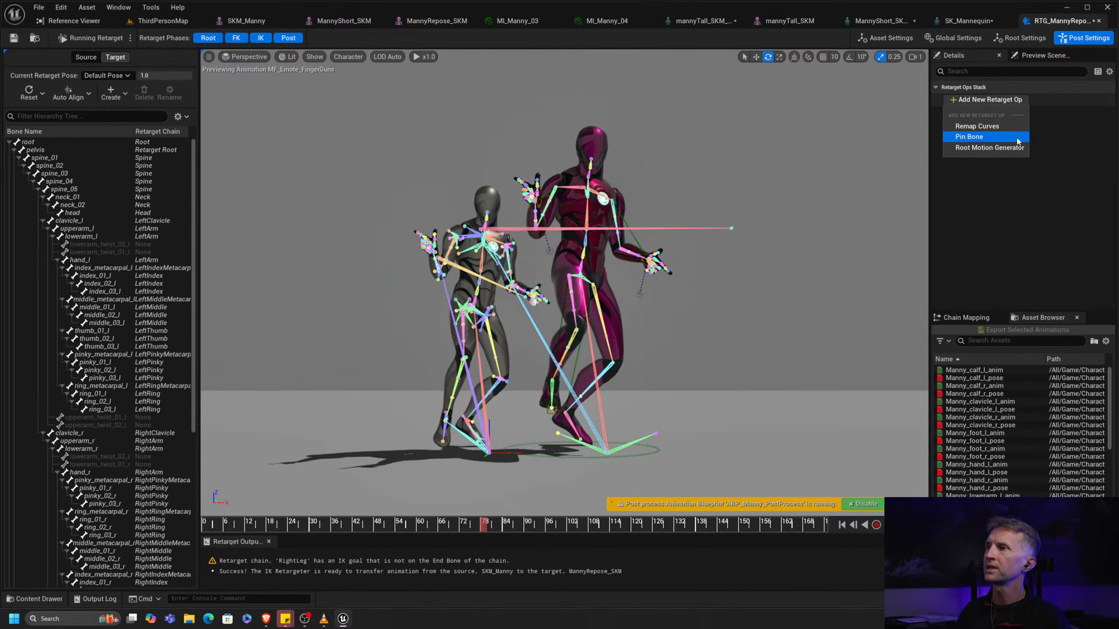
click(973, 136)
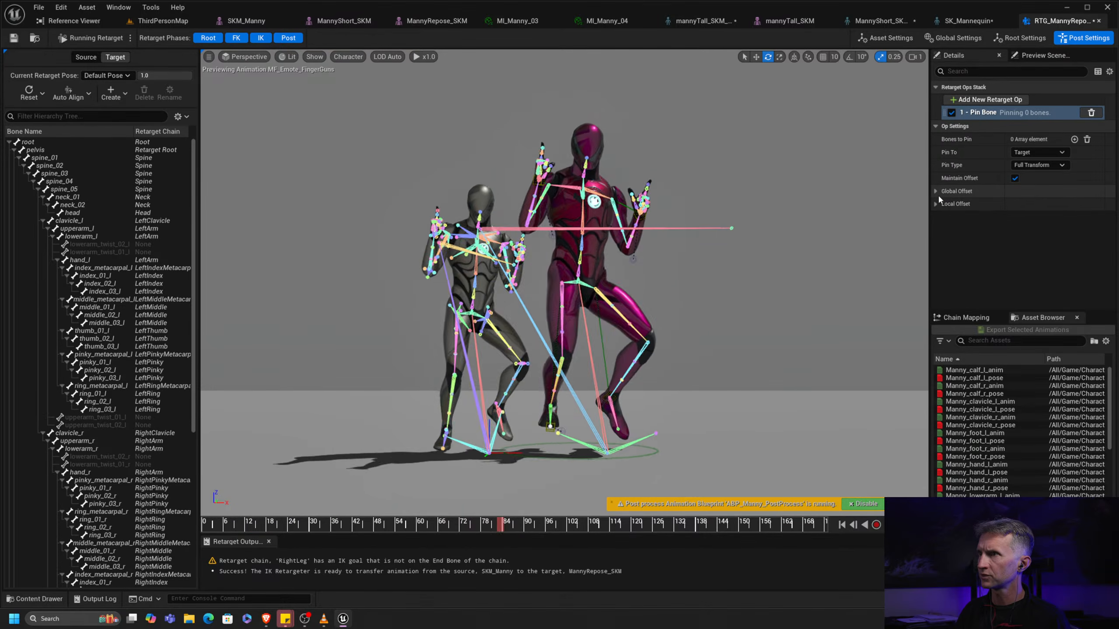
Add an entry to the Pin Bone op's Bones to Pin list and set its CopyToBone to ik_hand_gun
click(1074, 140)
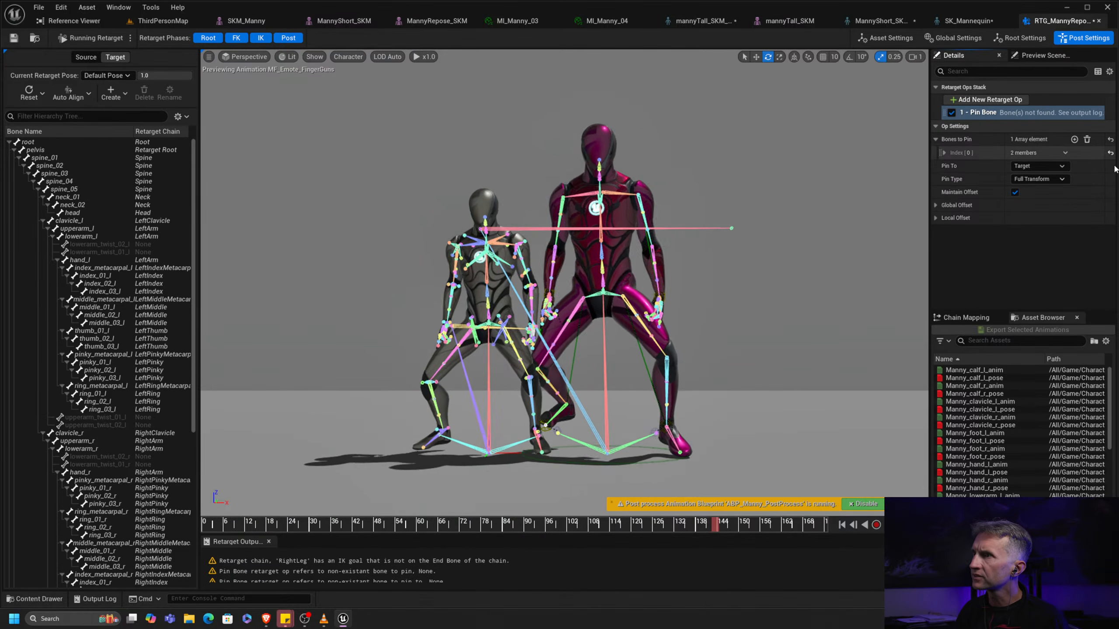
click(944, 152)
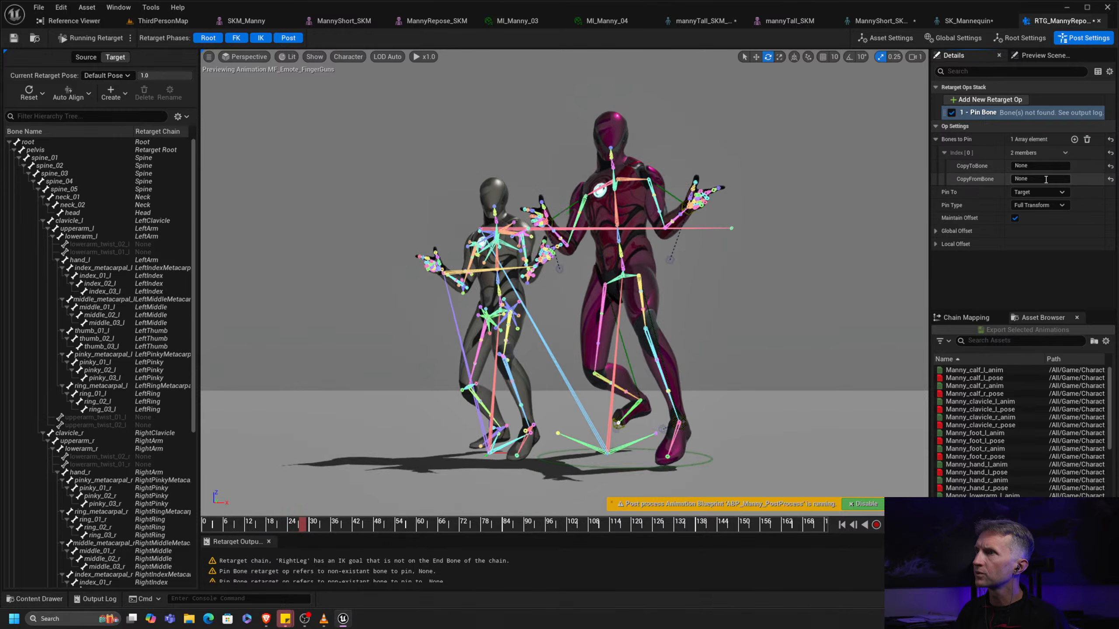
click(1037, 167)
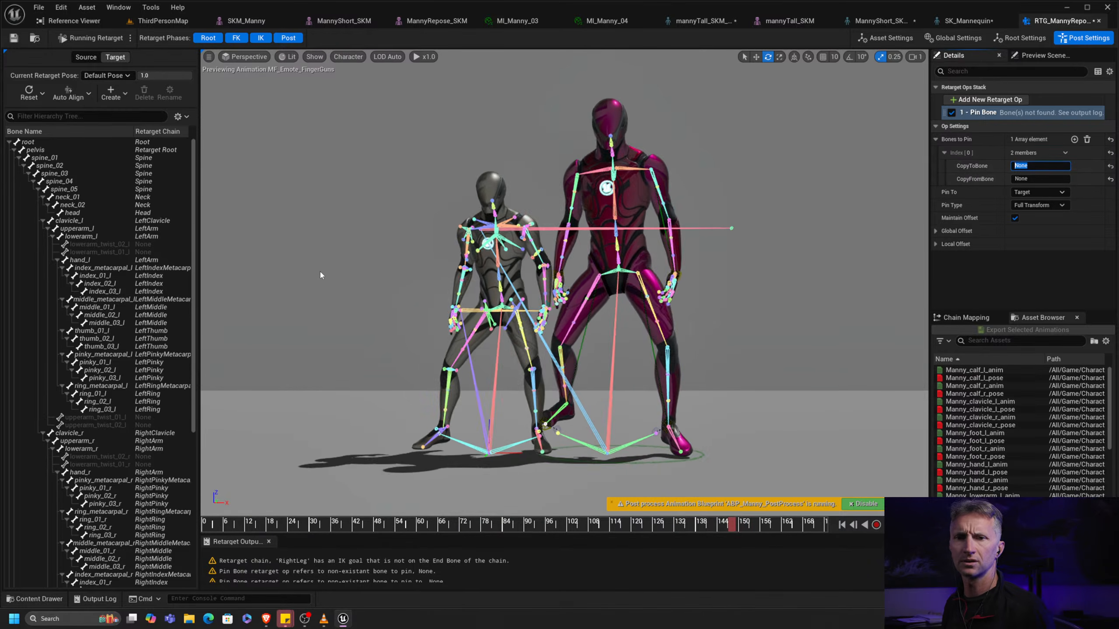
drag(193, 308, 201, 472)
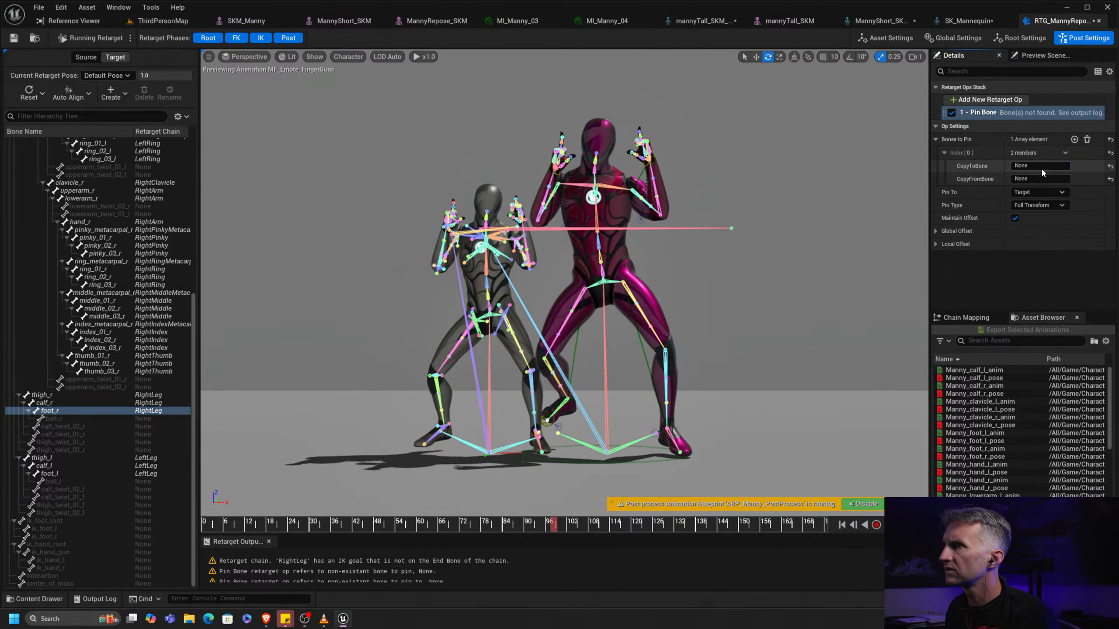
key(ctrl+a)
text(i)
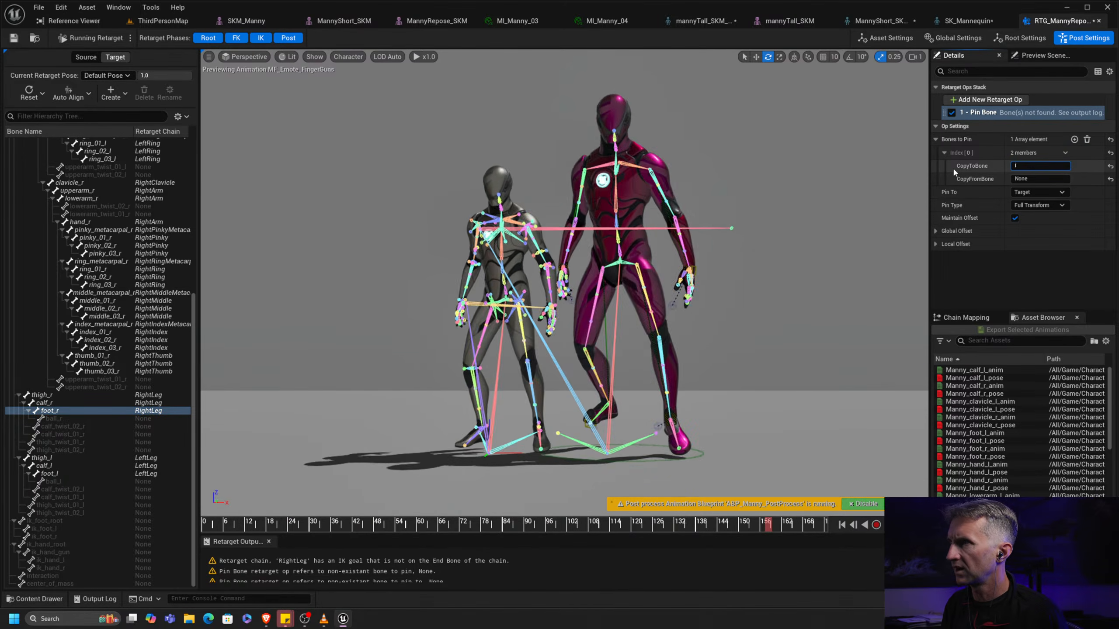
text(kk)
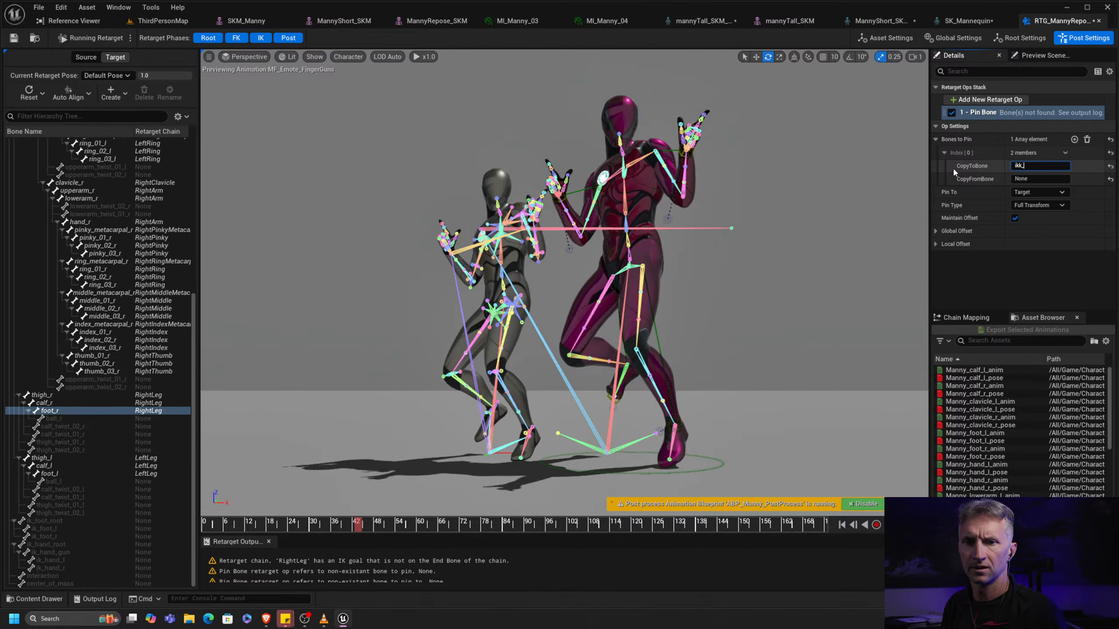
text(_hand_gun)
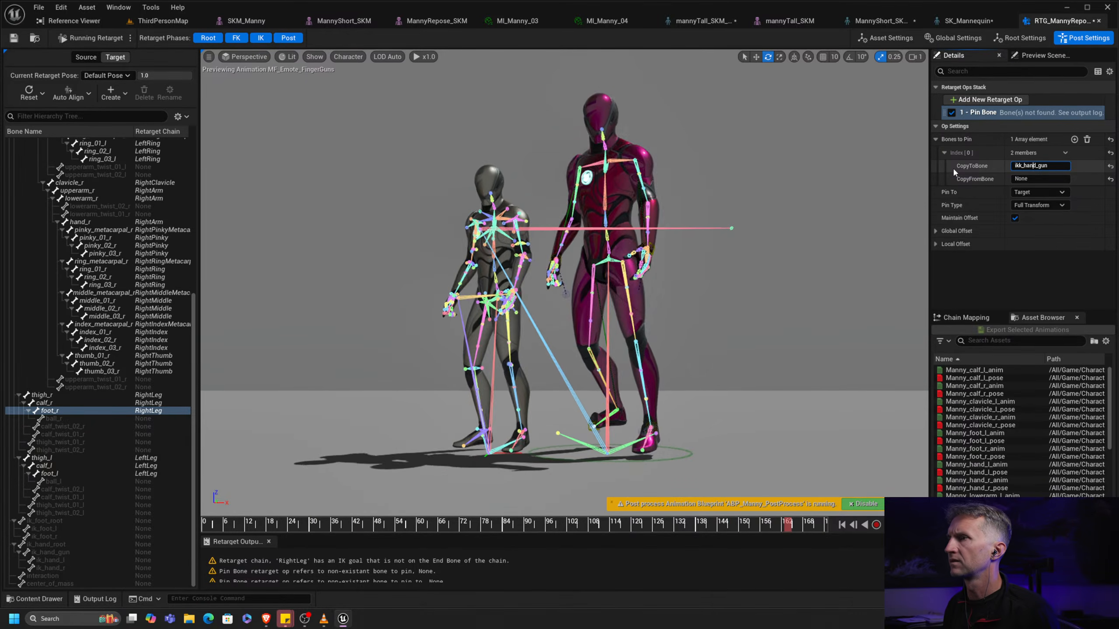
key(BackSpace)
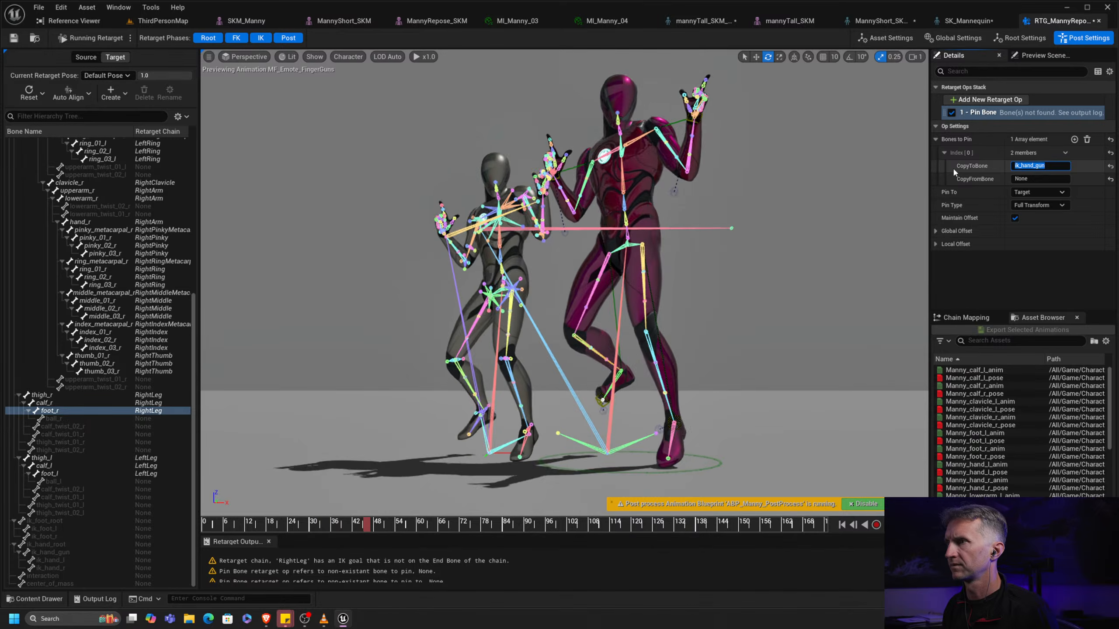
Set the first entry's CopyFromBone to ik_hand_gun and try pinning it to Source, checking the effect on the target character
key(Tab)
text(ik_hand_gun)
key(Return)
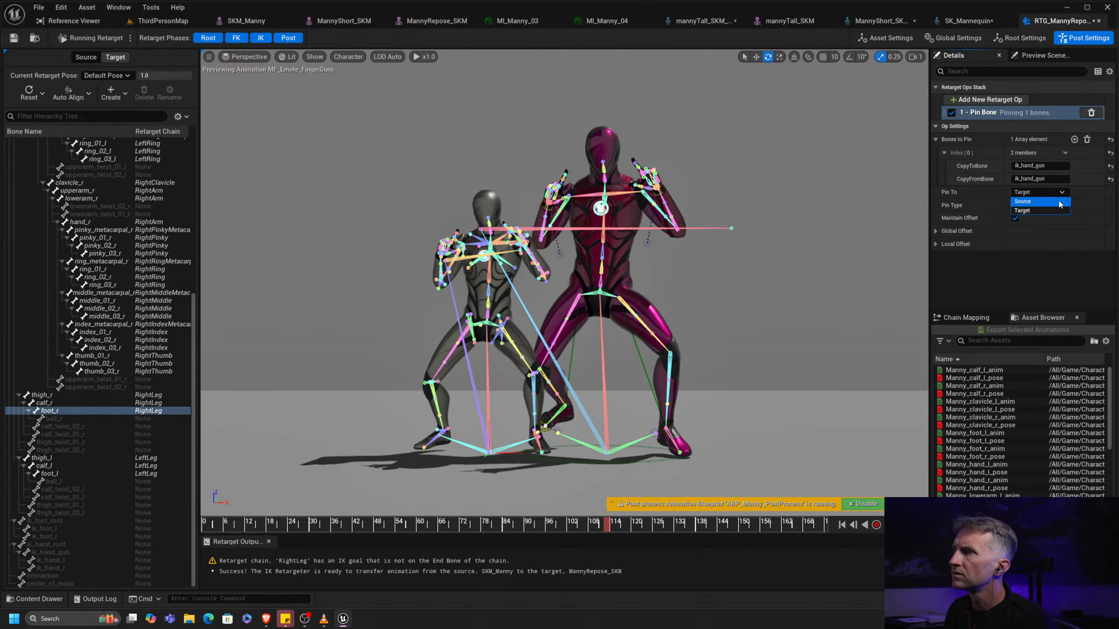
click(1050, 203)
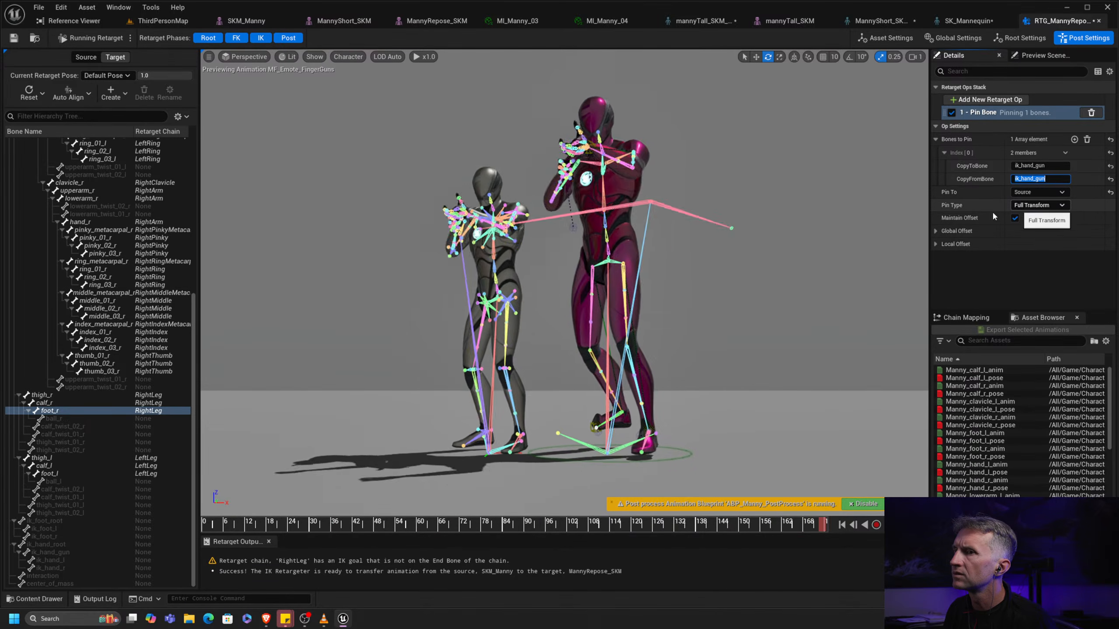
mouse_move(648, 283)
alt+mouse_down()
mouse_move(709, 315)
mouse_move(670, 315)
mouse_move(652, 295)
alt+mouse_up()
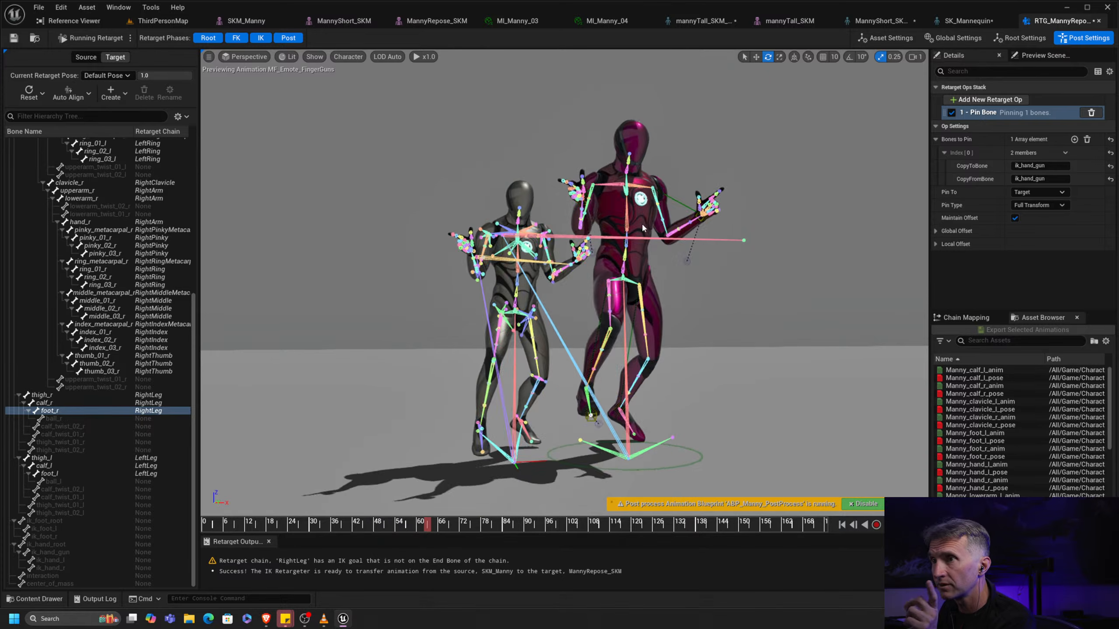
Set the first pinned entry's CopyFromBone to hand_r
click(1038, 178)
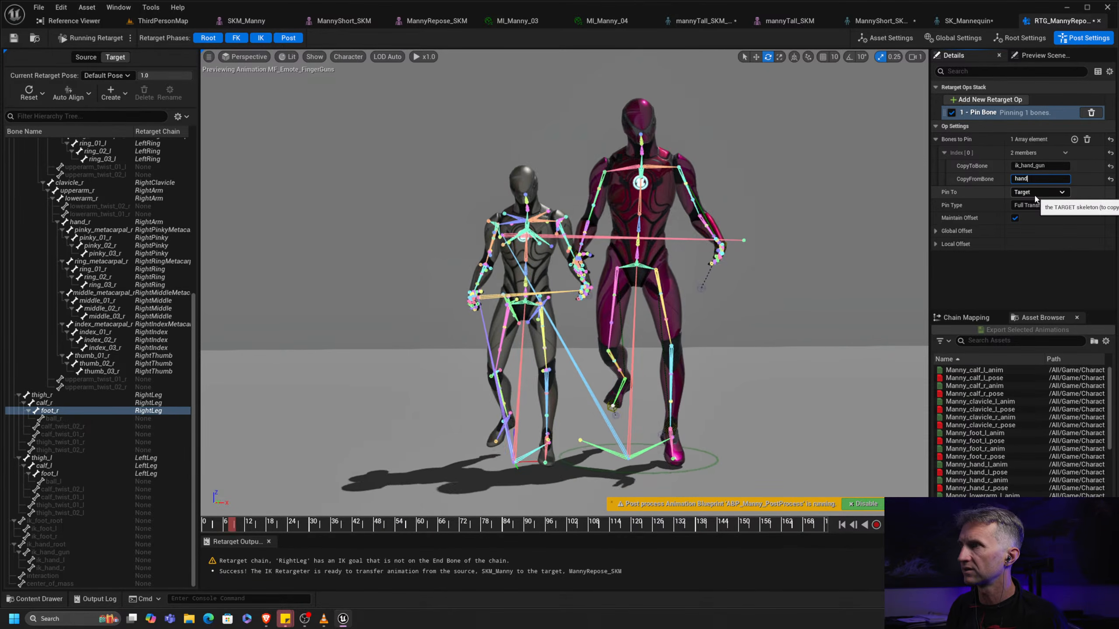
text(hand_r)
key(Return)
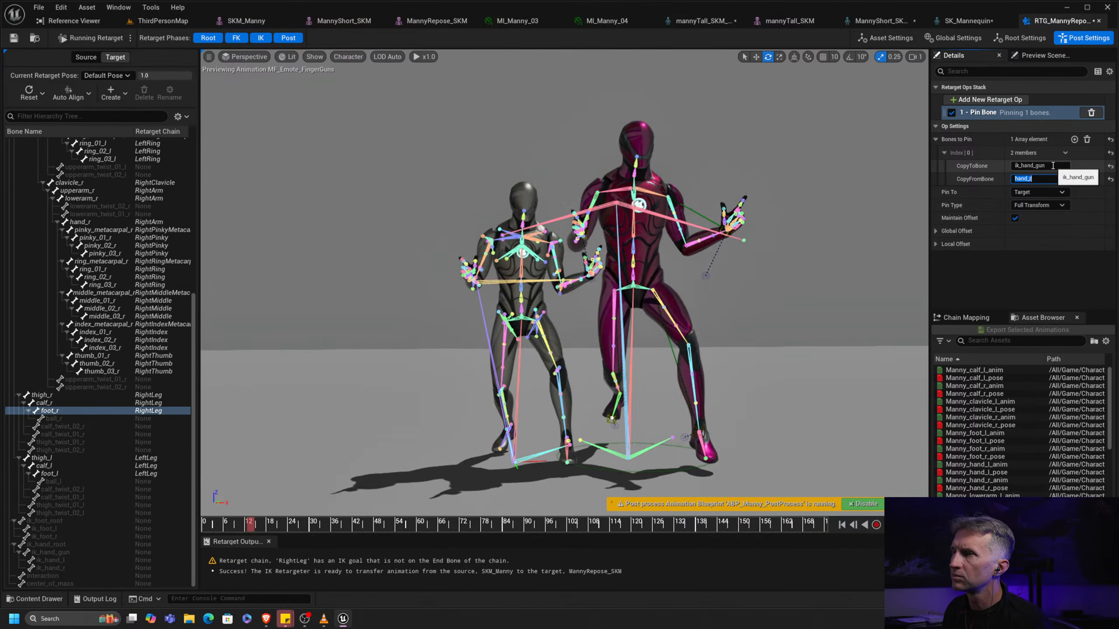
Try pinning ik_hand_gun to the Source skeleton's hand_r and compare its motion in the playing animation
click(1052, 193)
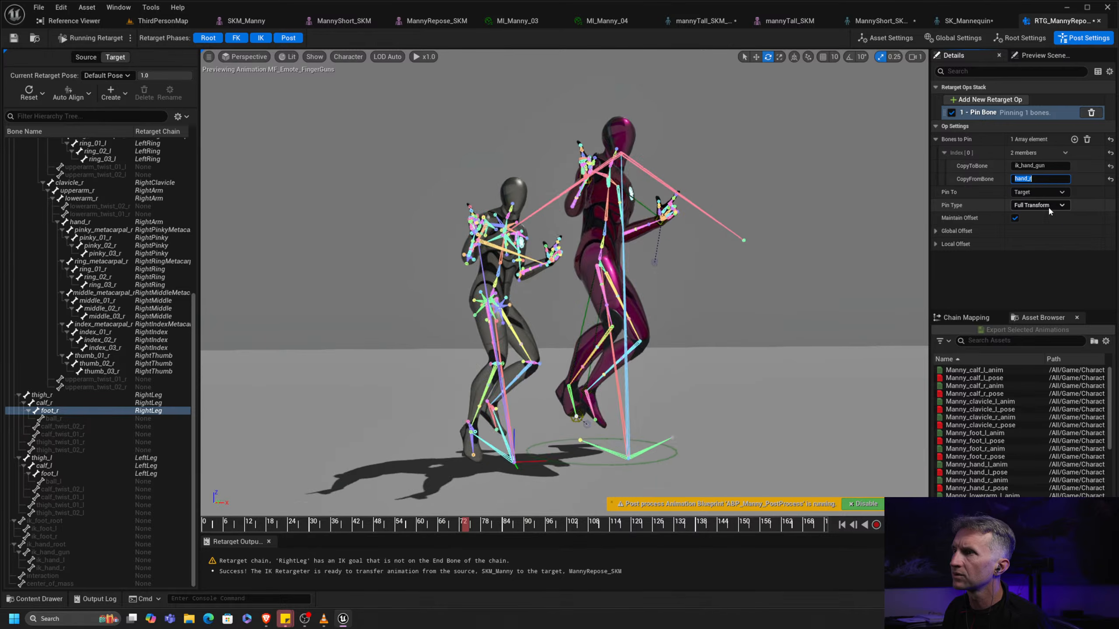
click(1056, 201)
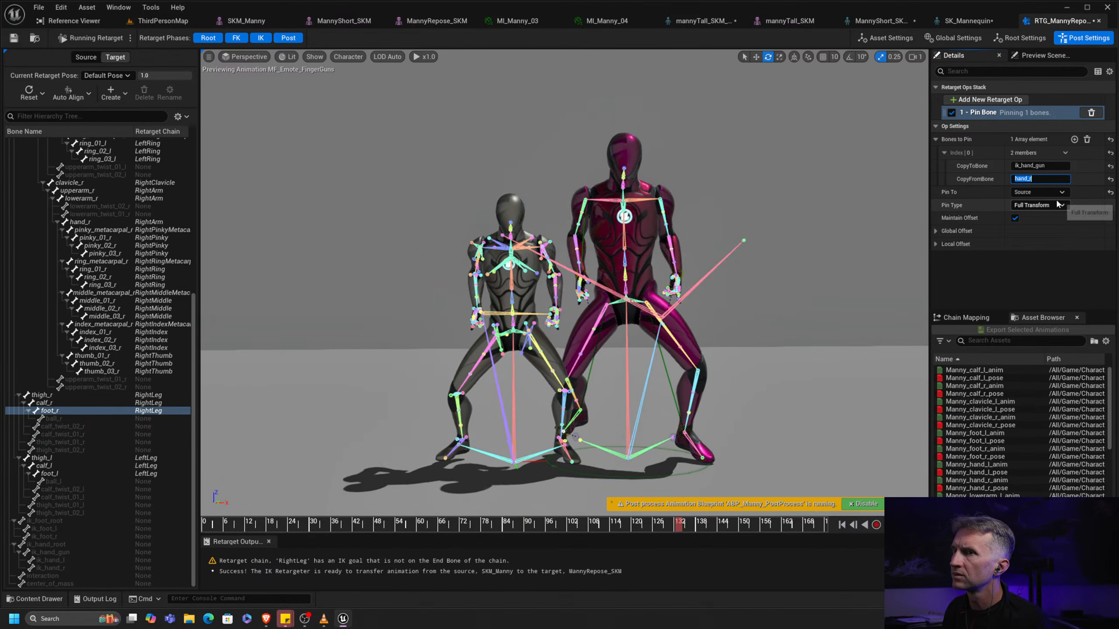
click(1052, 193)
click(1047, 204)
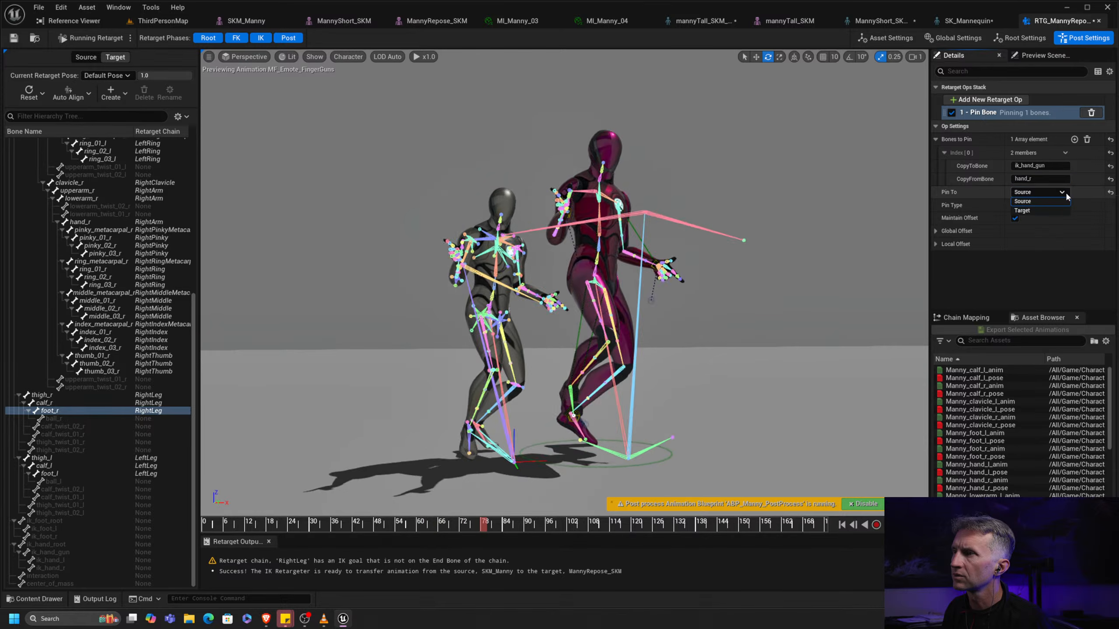
Disable Maintain Offset on the Pin Bone op and set Pin To to Target
click(1014, 218)
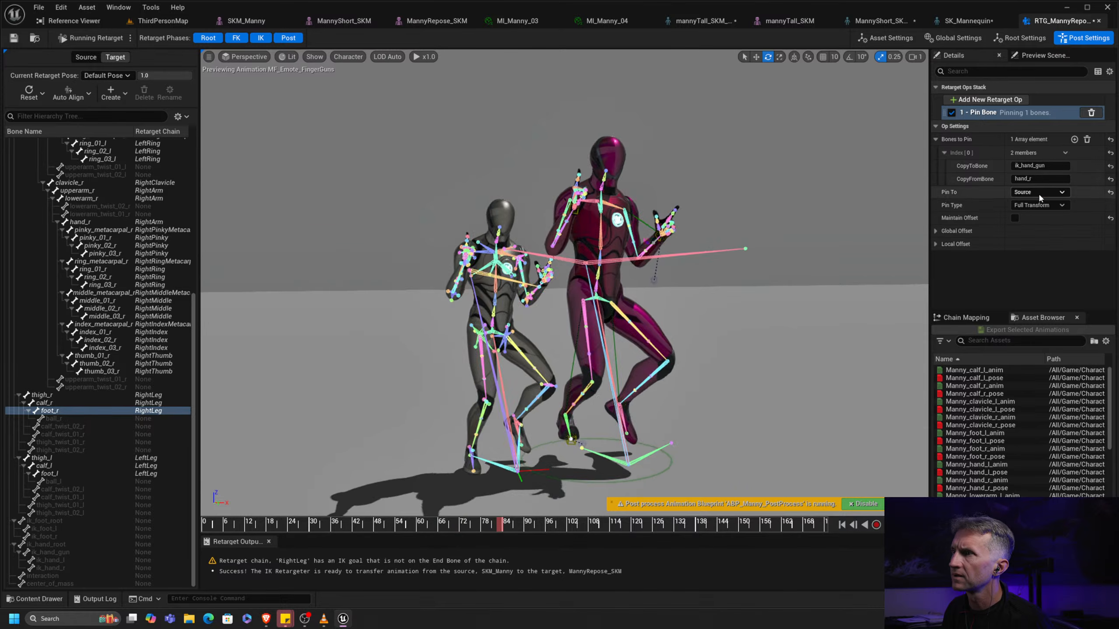
click(1038, 193)
click(1033, 205)
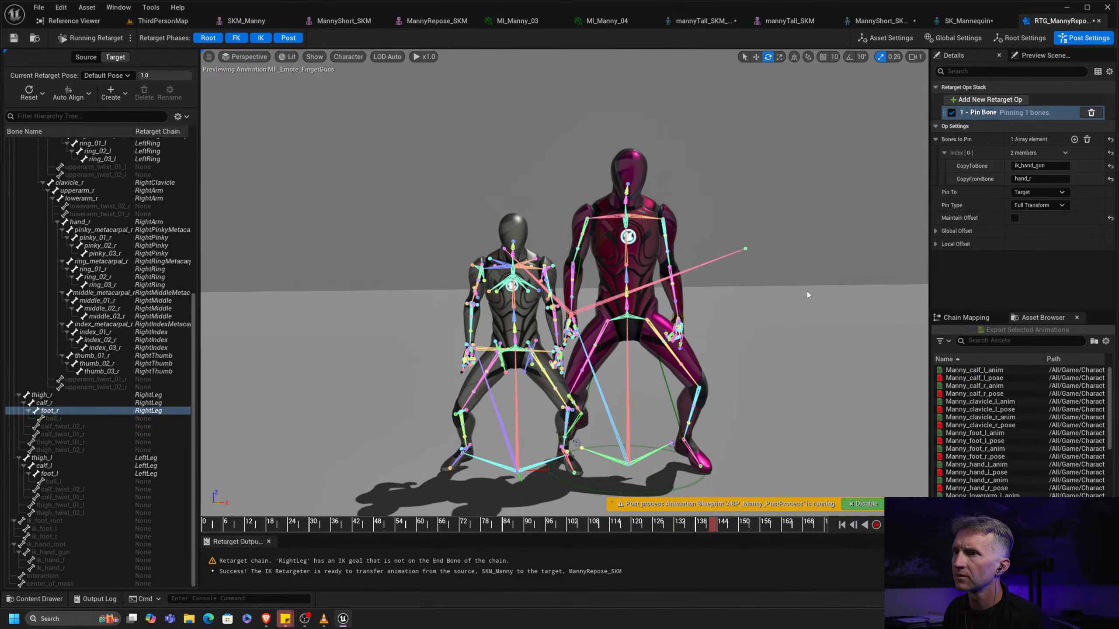
Add a second Bones to Pin entry and enter an ik_hand bone name as its CopyToBone
click(1074, 139)
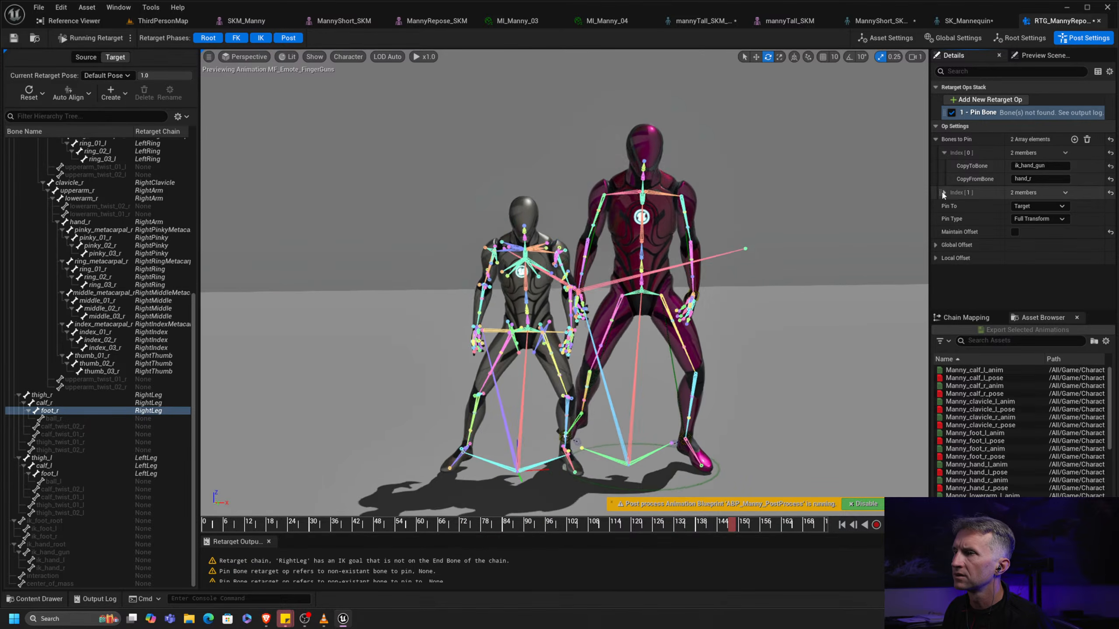
click(943, 192)
click(1020, 205)
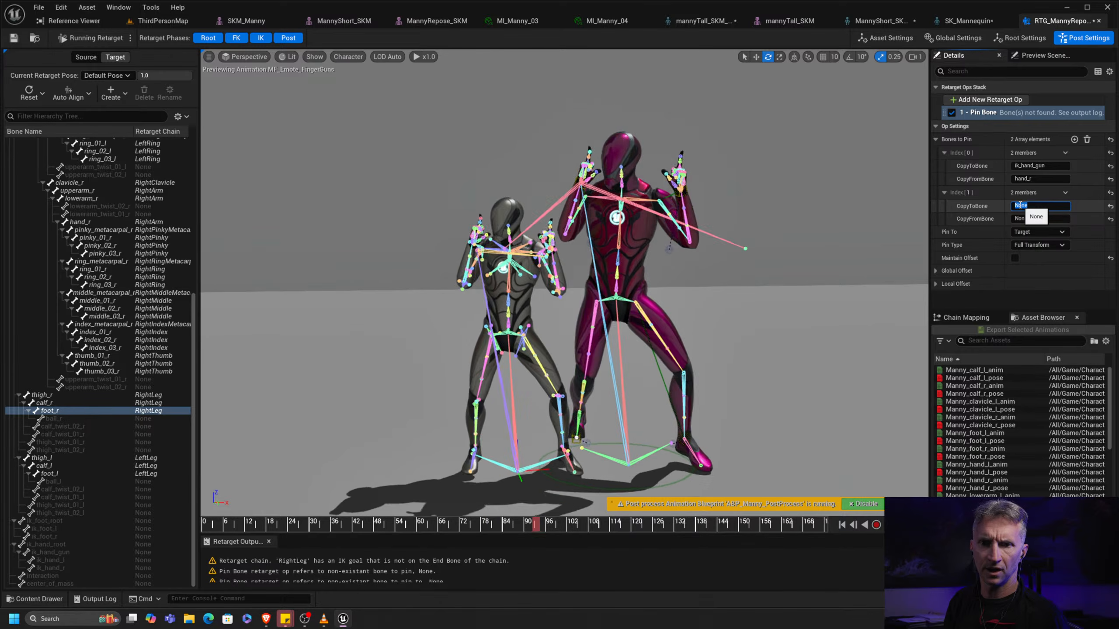
text(i)
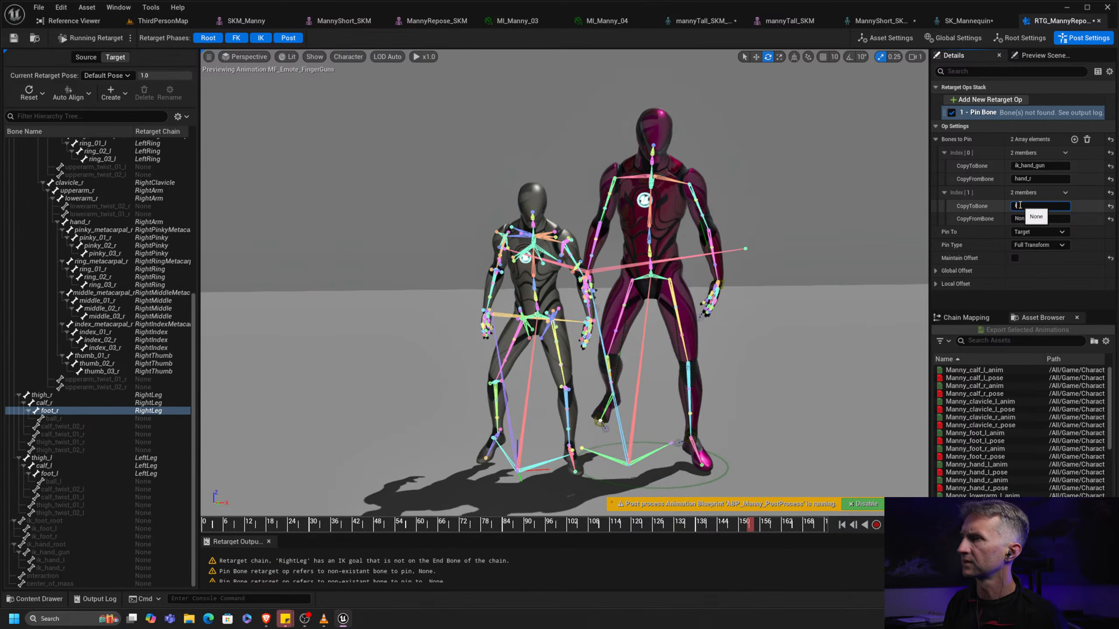
text(k_hand)
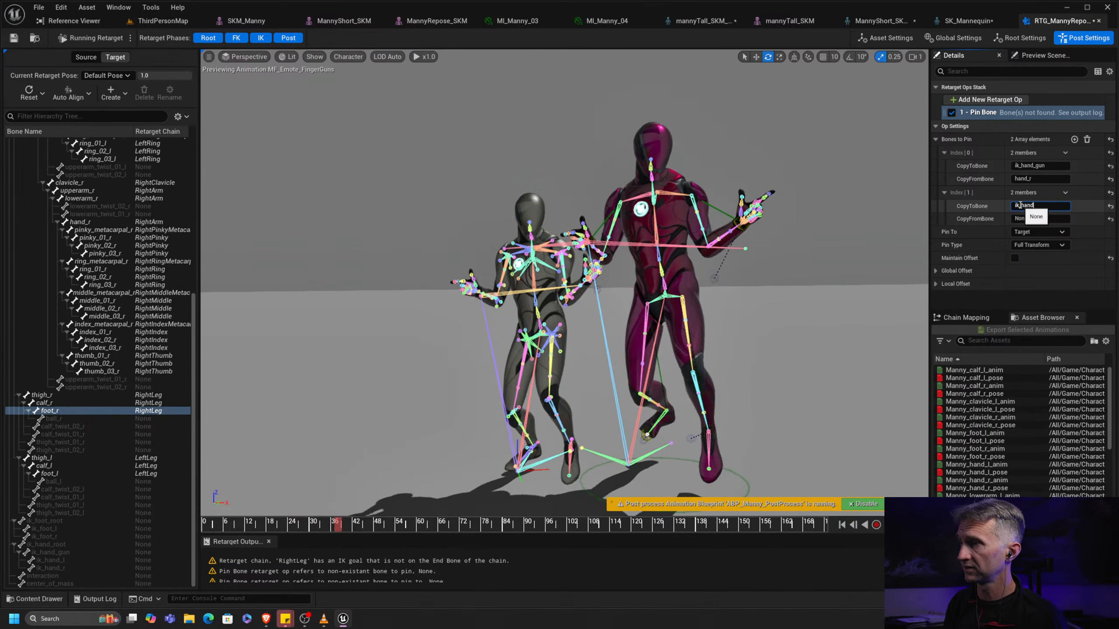
Set the second pinned bone pair to copy to ik_hand_l from hand_l
text(_l)
key(Tab)
text(hand_l)
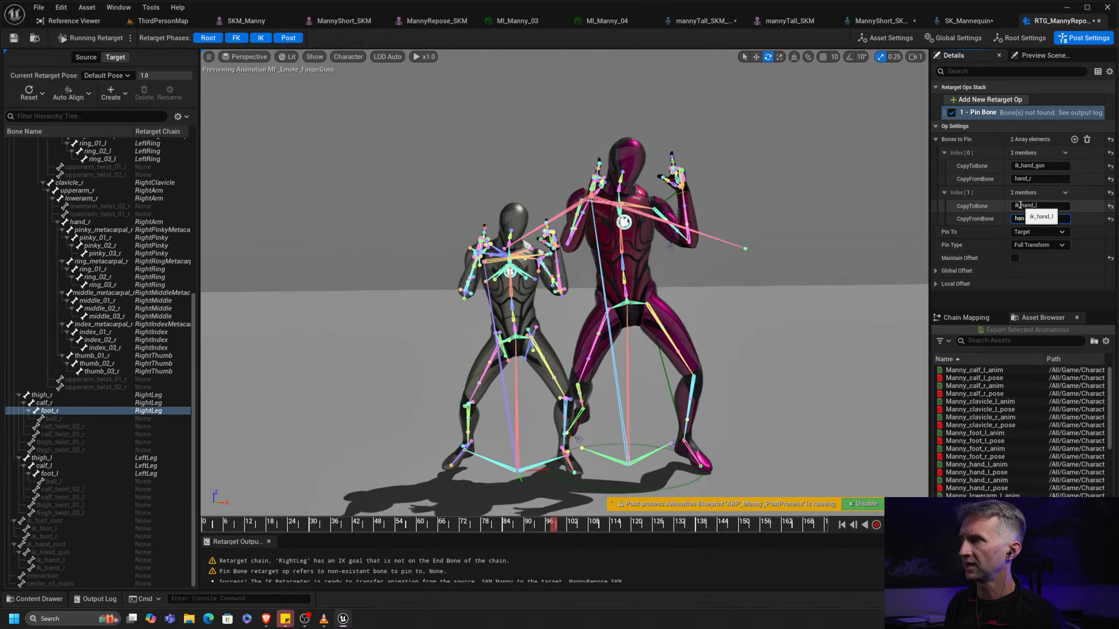
key(Return)
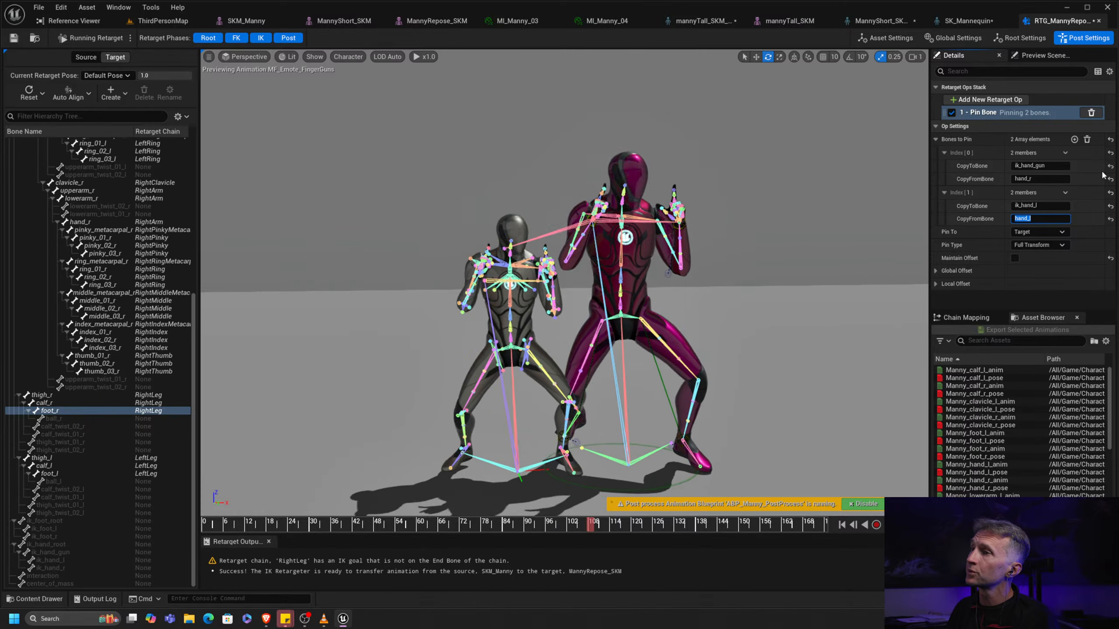
Add a third element to Bones to Pin and set its CopyToBone to ik_hand_r
click(1074, 140)
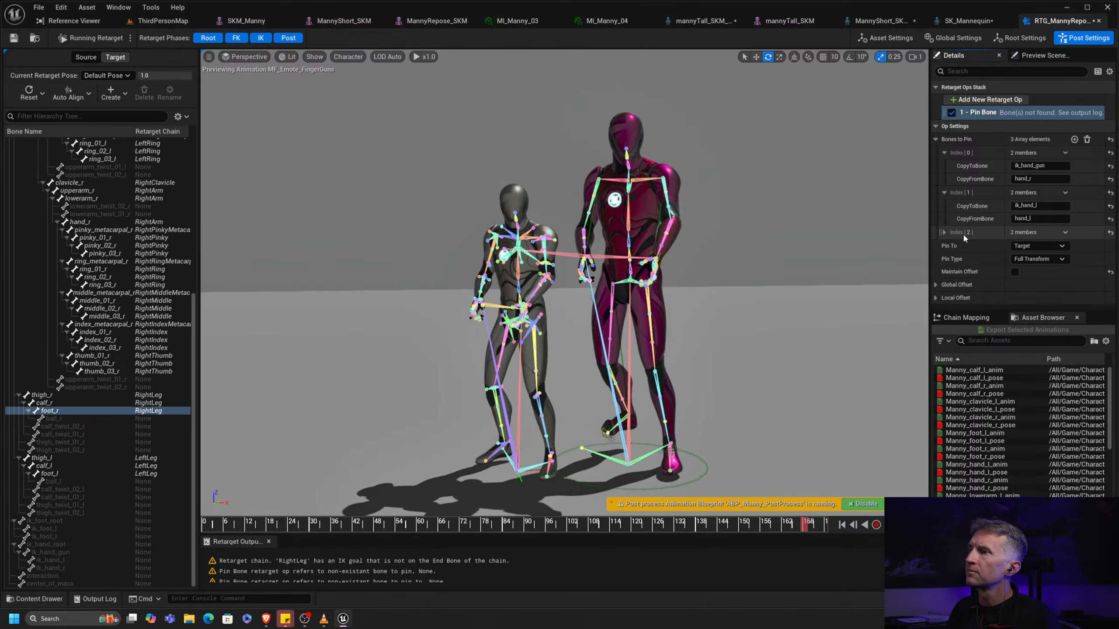
click(944, 232)
click(1053, 206)
key(ctrl+c)
click(1038, 246)
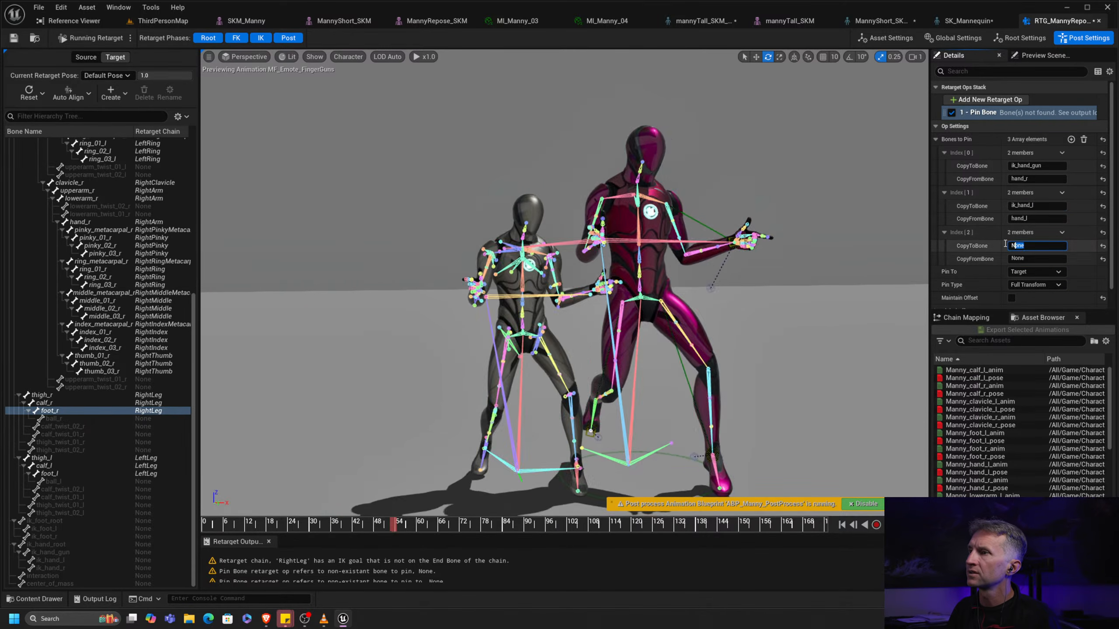
key(ctrl+v)
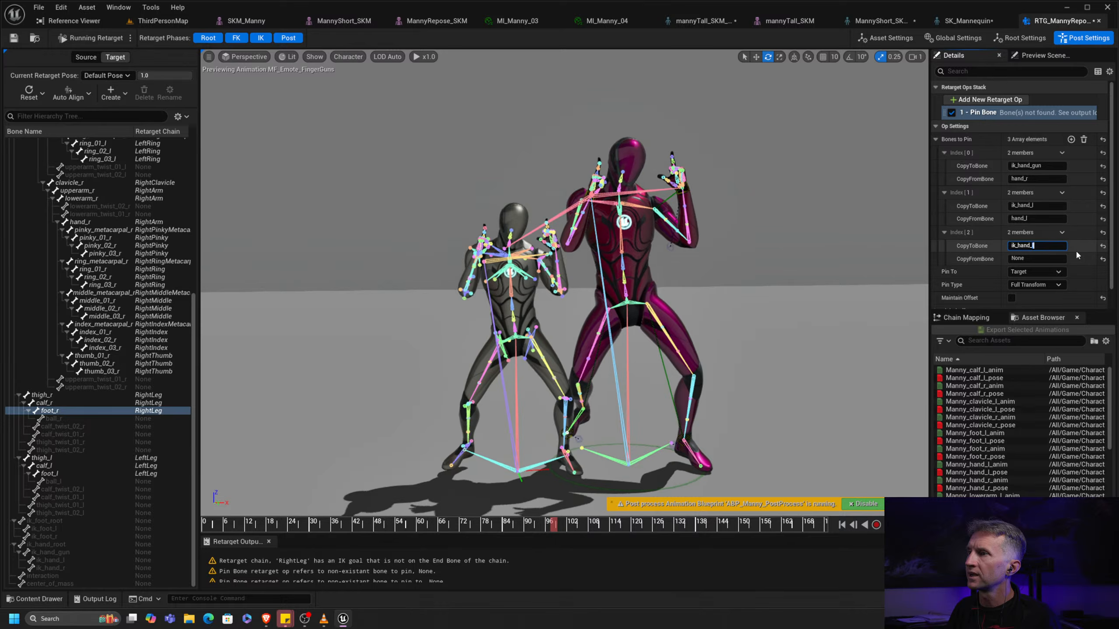
key(BackSpace)
text(r)
key(shift+Tab)
Set the third pinned pair's CopyFromBone to hand_r
click(1030, 261)
text(hand_l)
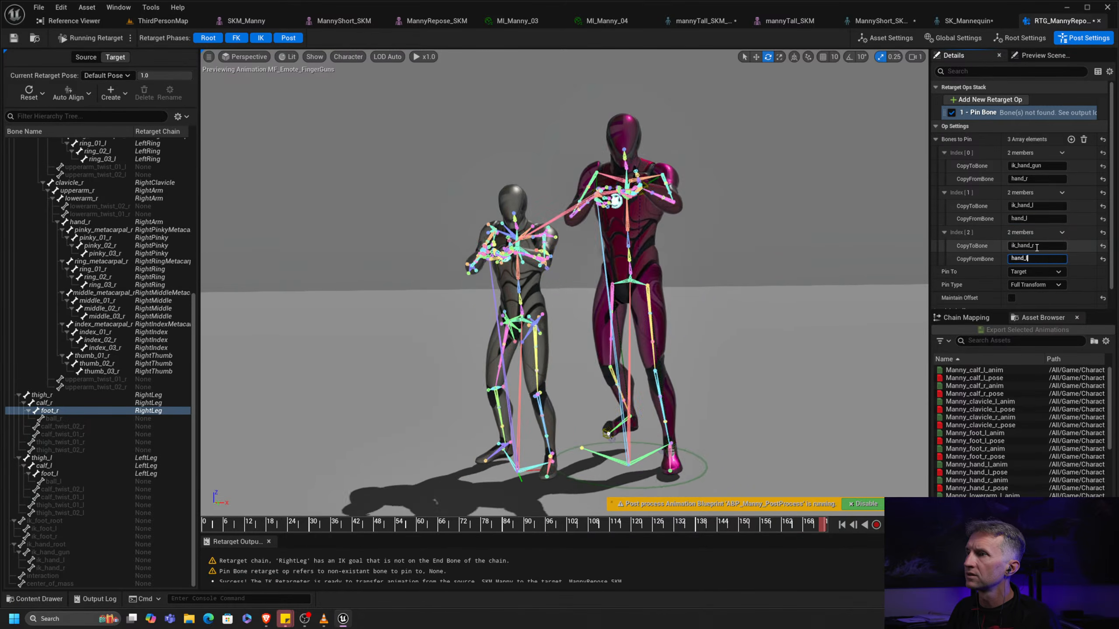
key(BackSpace)
text(r)
key(Return)
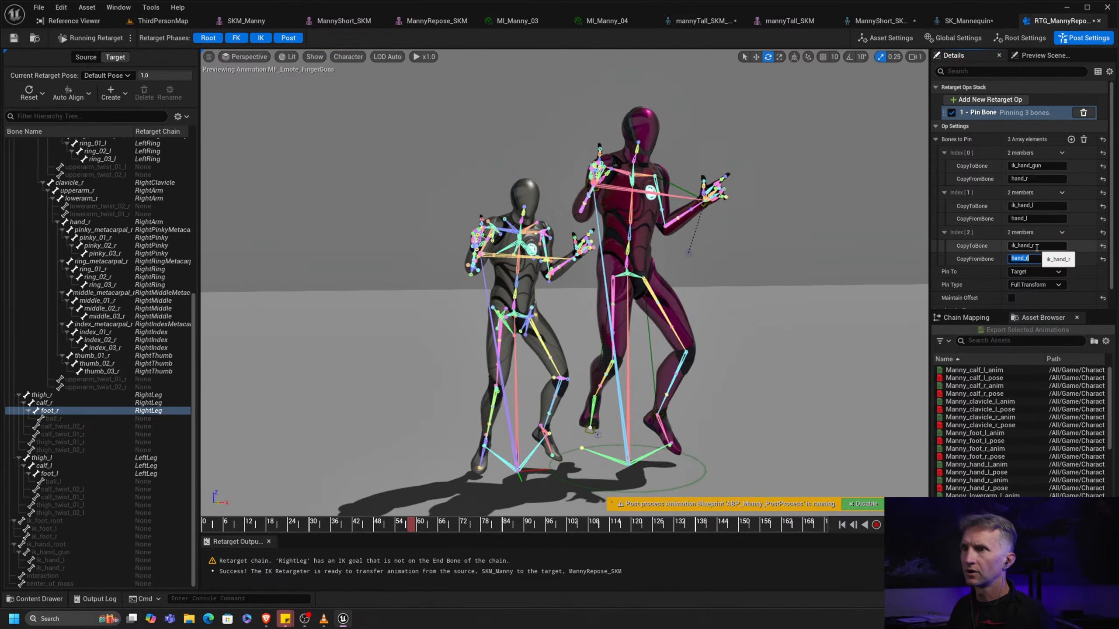
Increase the target mesh's X offset in the retargeter's preview settings to about 155 to separate the two characters
click(890, 39)
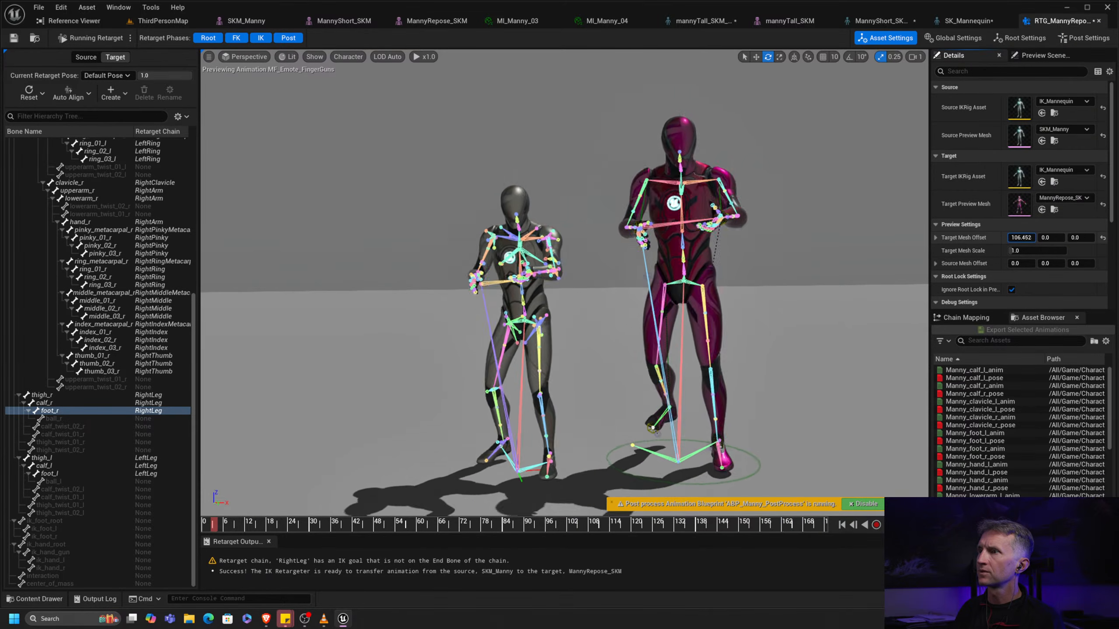
drag(1020, 238, 1028, 238)
middle_drag(677, 312, 767, 343)
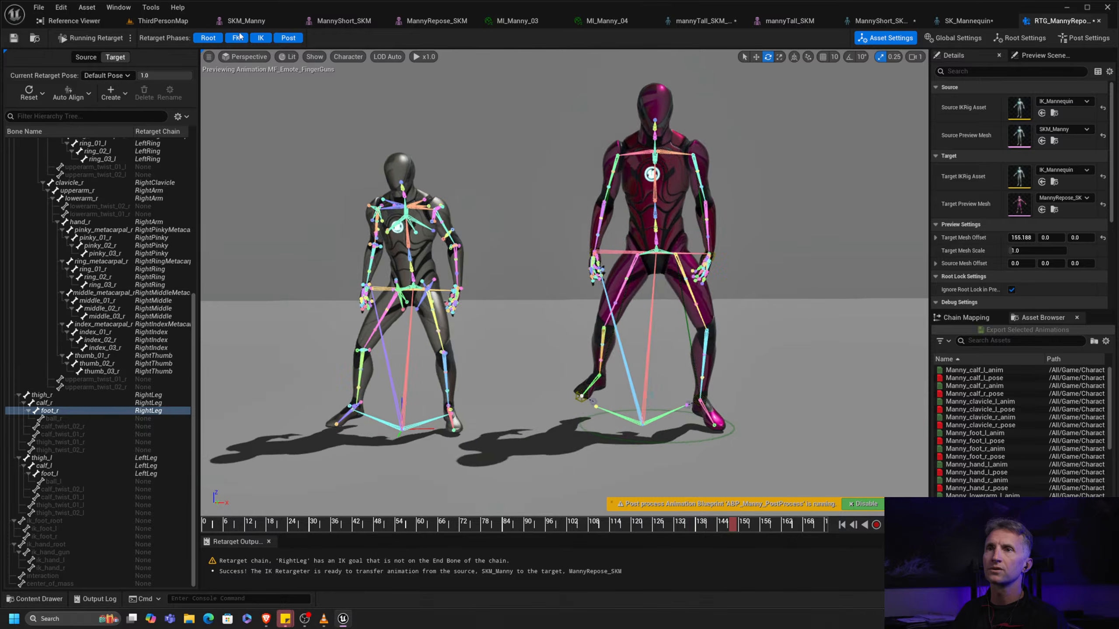
Copy the IK_Mannequin IK Rig from the Mannequins Rigs folder of ThirdPersonMap's content browser into the MannyRepose folder
click(177, 23)
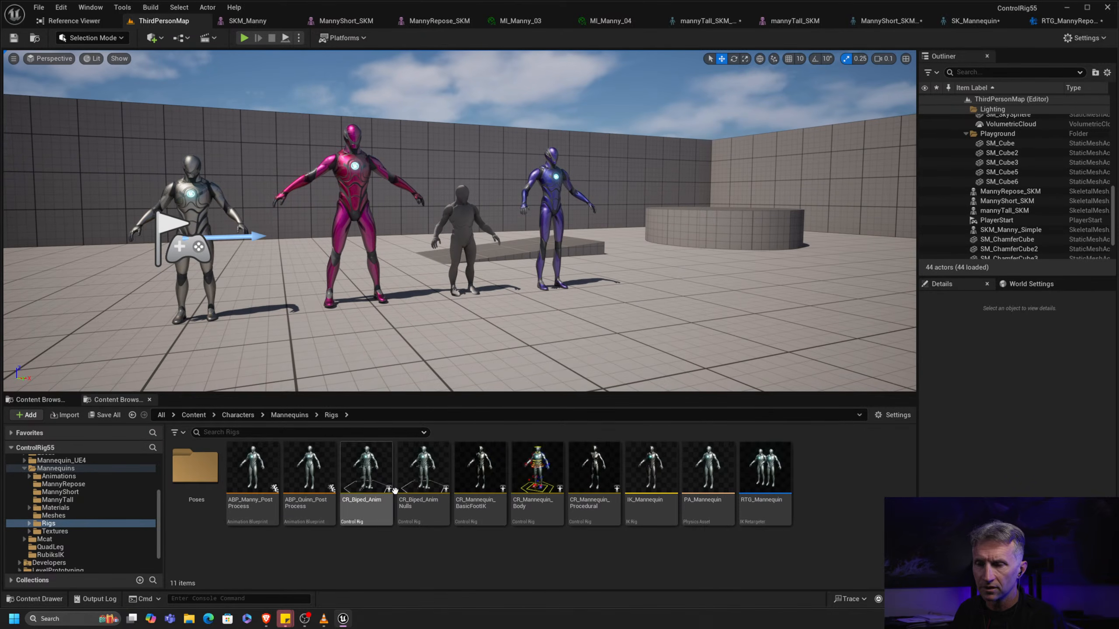
click(665, 513)
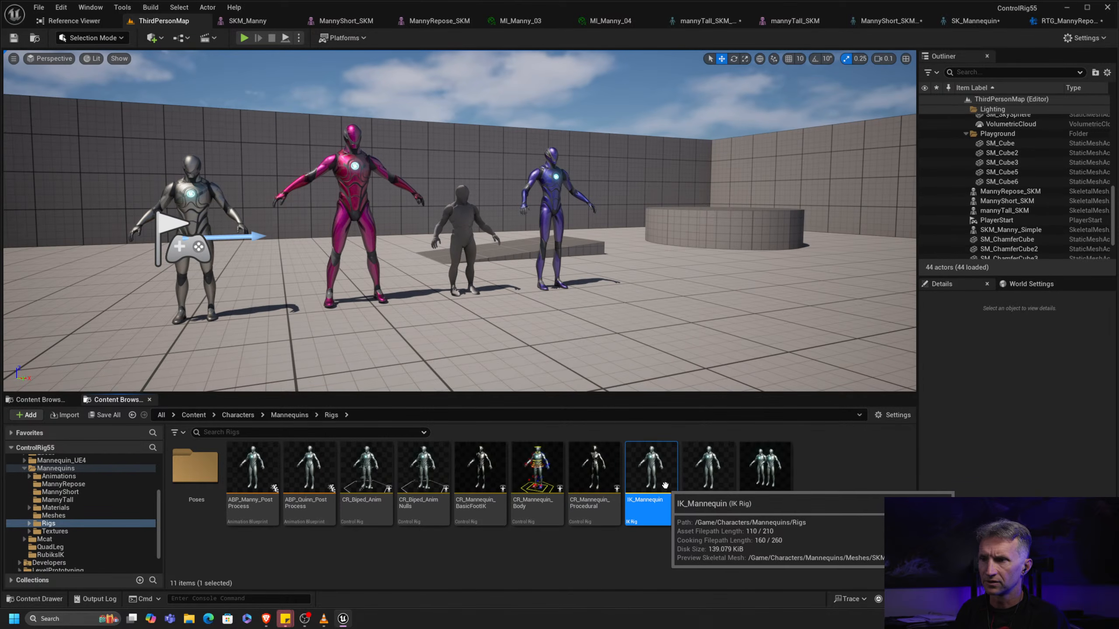
drag(668, 500, 79, 482)
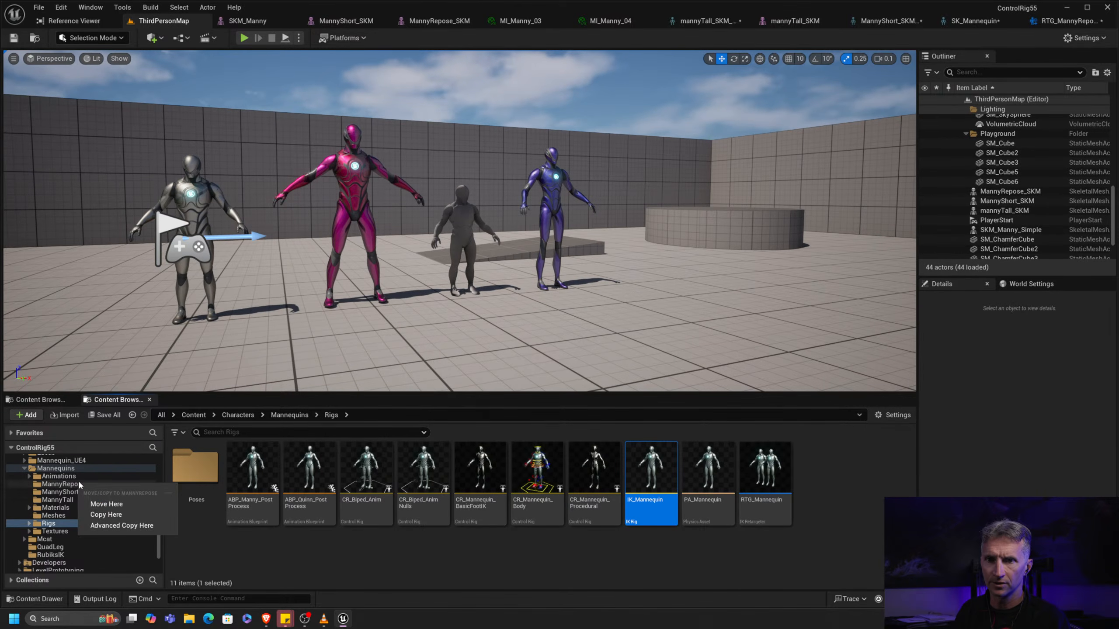
click(110, 511)
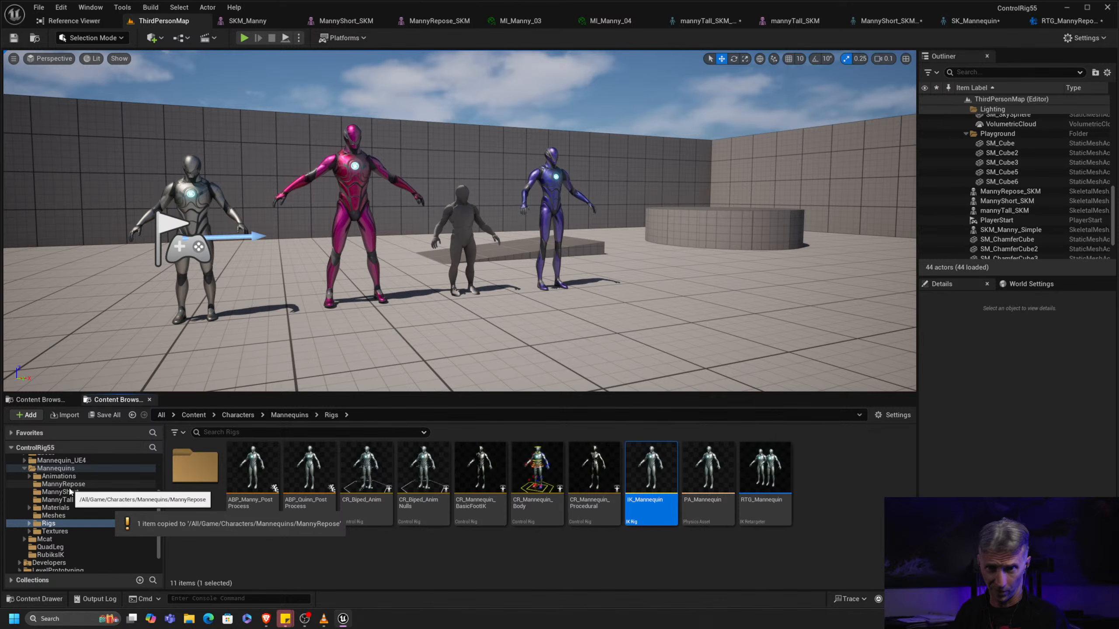
Open the copied IK_Mannequin in the MannyRepose folder and set its preview skeletal mesh to MannyRepose_SKM
click(66, 485)
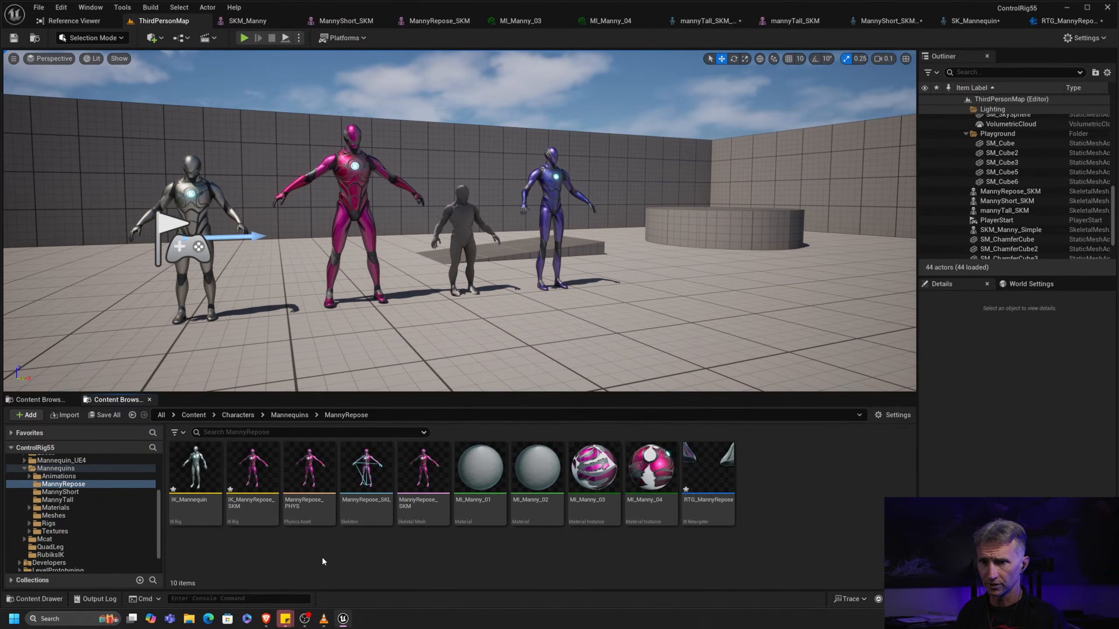
click(260, 470)
click(201, 467)
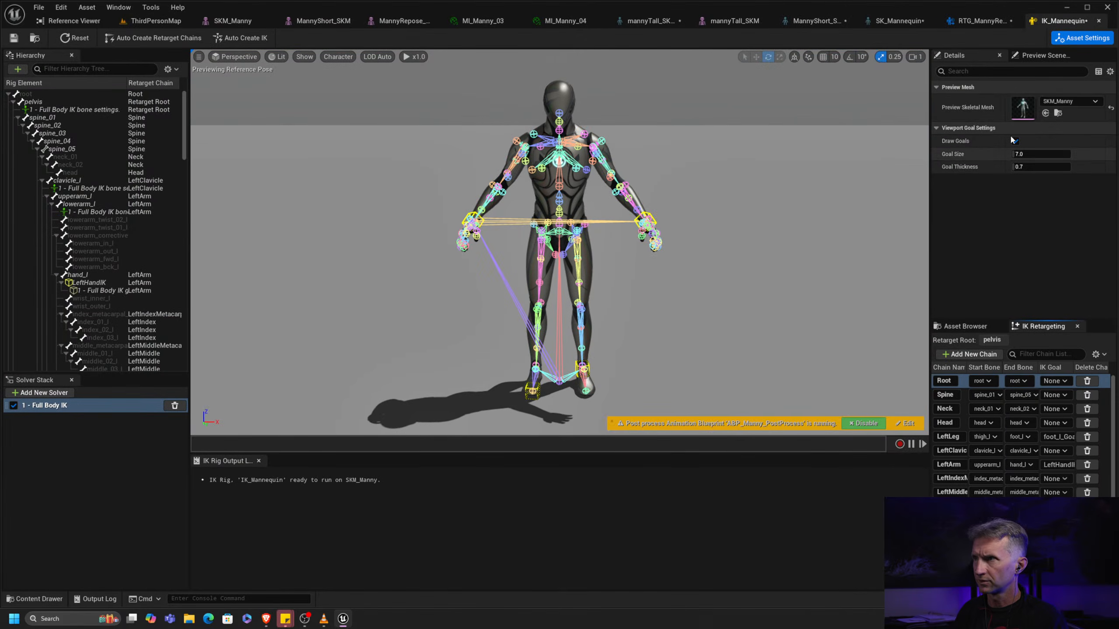
click(1071, 100)
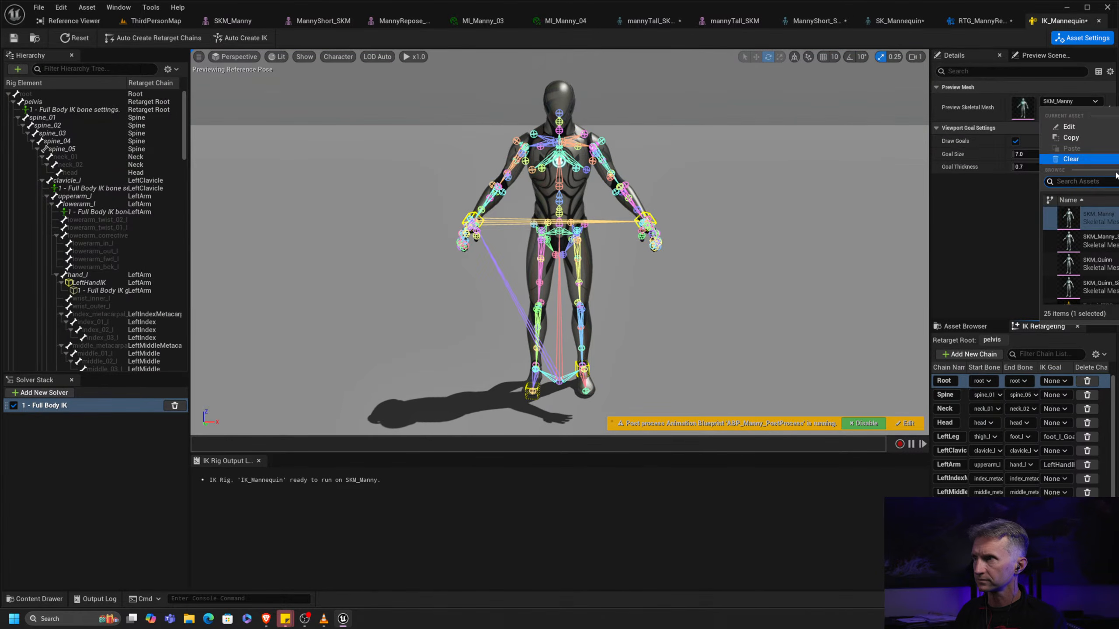
text(repo)
click(1098, 217)
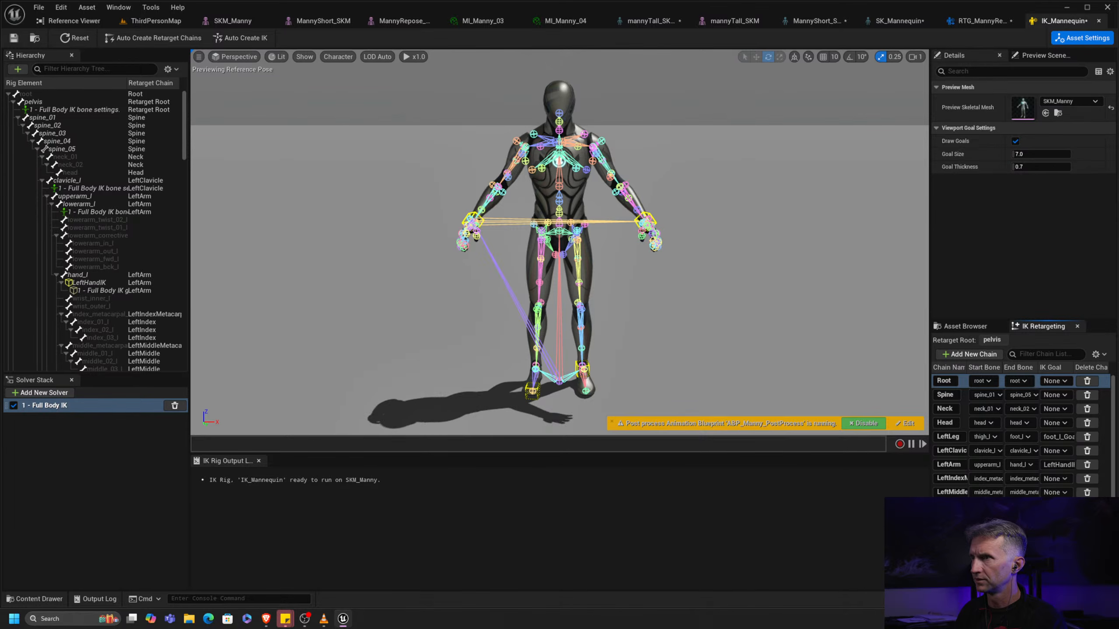
Inspect the rig on the new mesh and widen the bone hierarchy so the full retarget chain names fit
alt+drag(662, 303, 597, 274)
scroll(511, 278, up, 5)
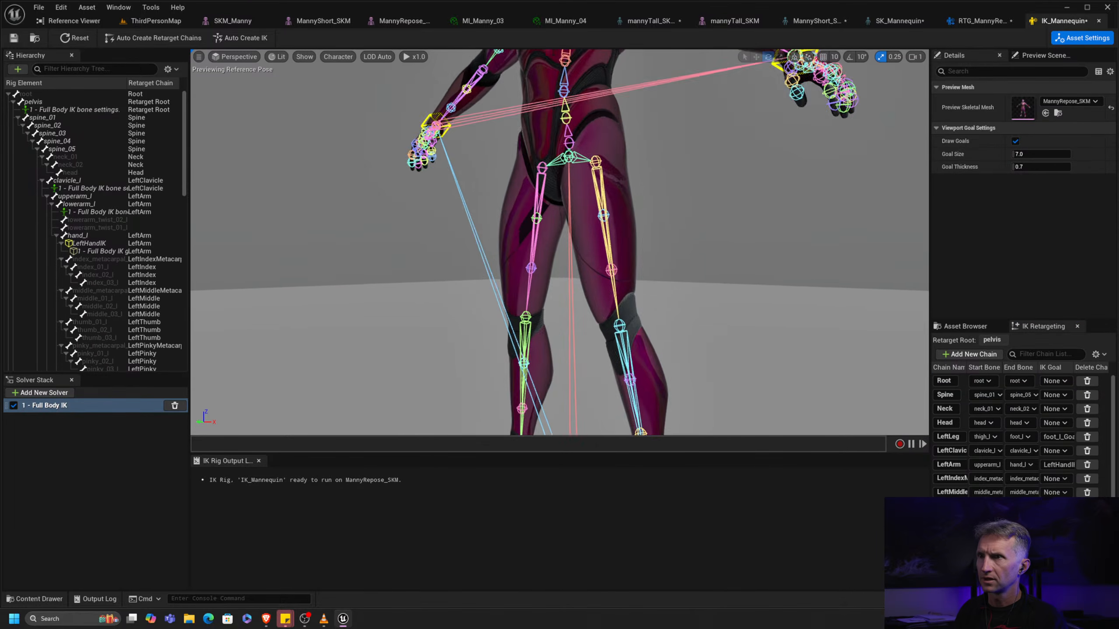
scroll(511, 279, down, 3)
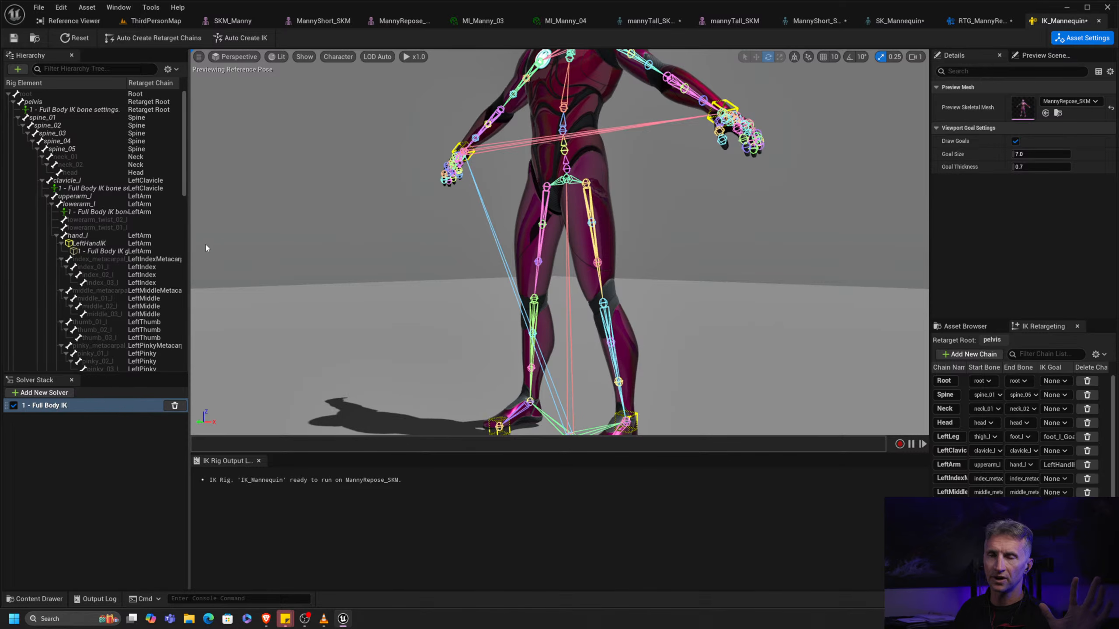
drag(192, 234, 290, 221)
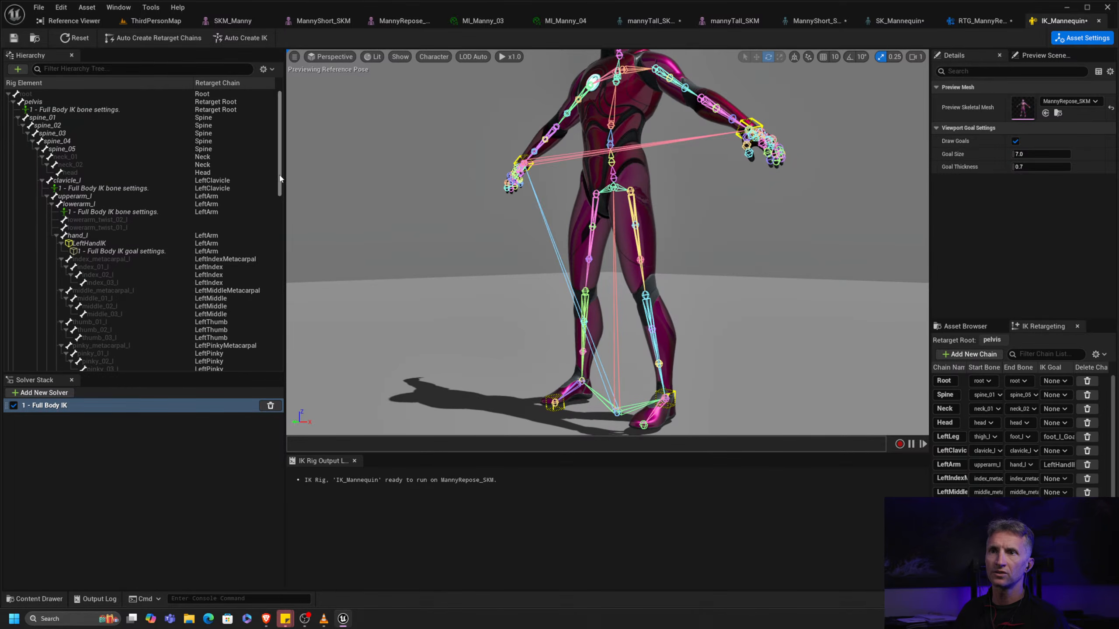
drag(280, 178, 311, 157)
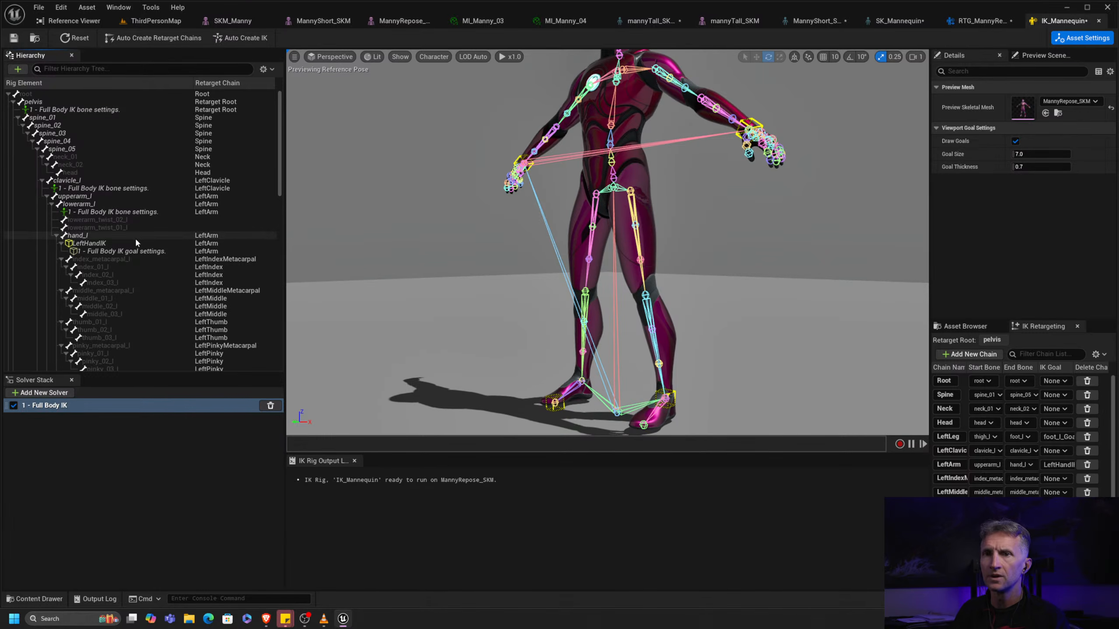
Test the LeftHandIK goal by moving it outward along the world X axis to about 118, and reset the rig
click(106, 244)
drag(324, 243, 692, 185)
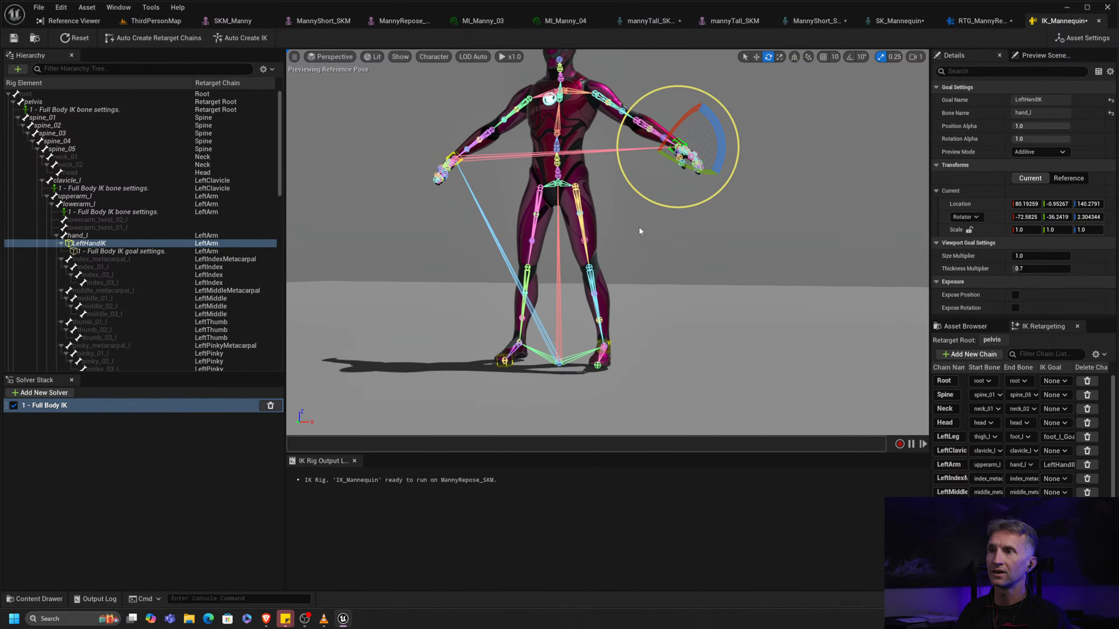
drag(639, 230, 644, 200)
key(w)
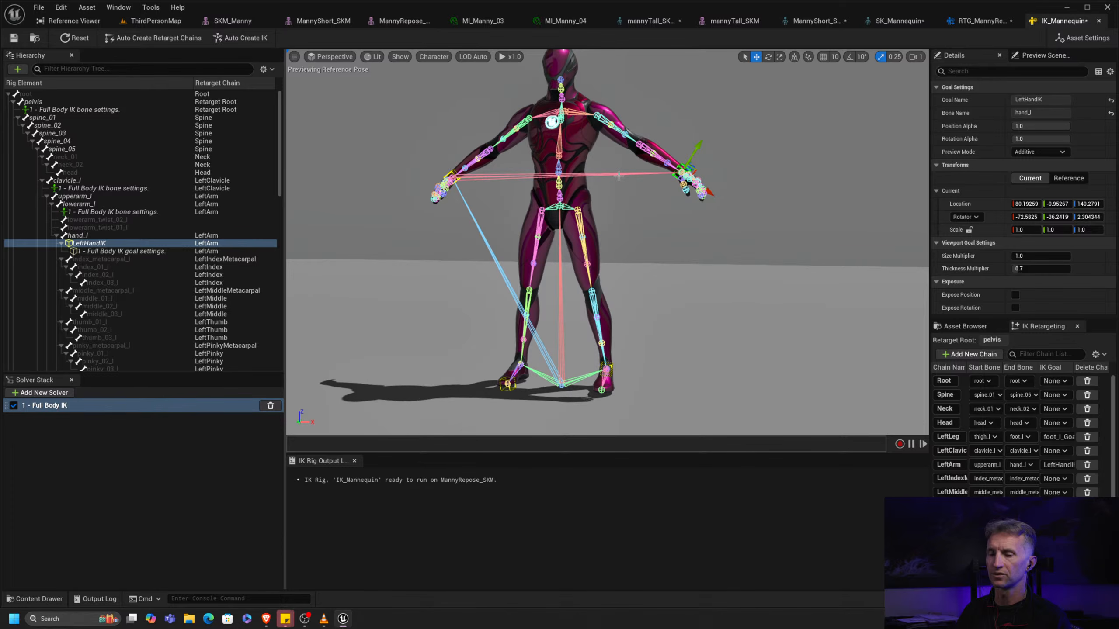
key(ctrl+grave)
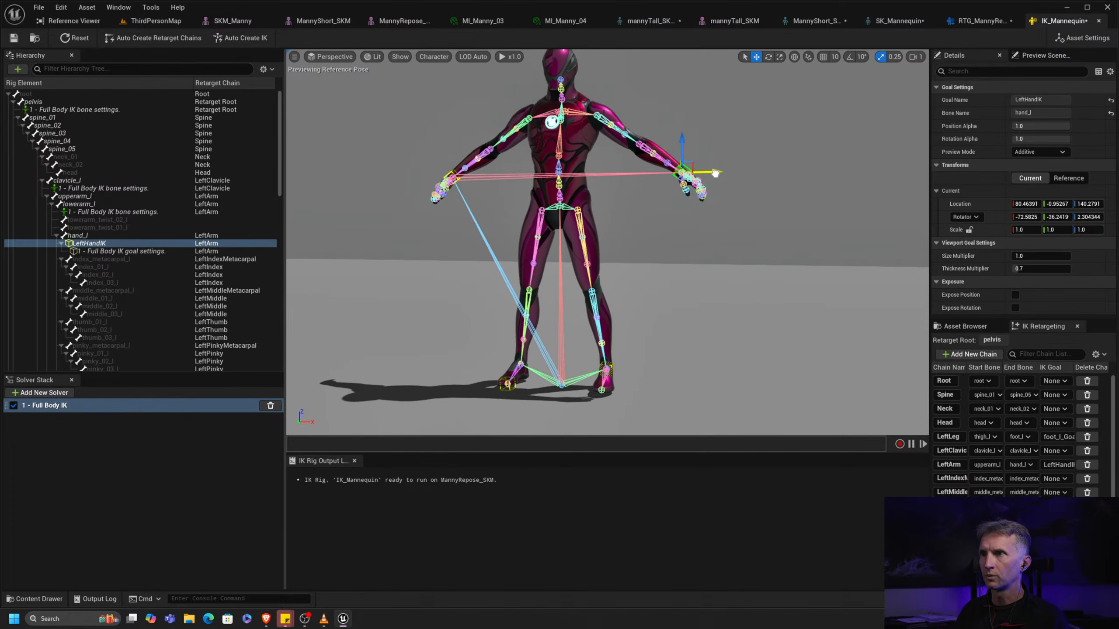
drag(715, 174, 777, 172)
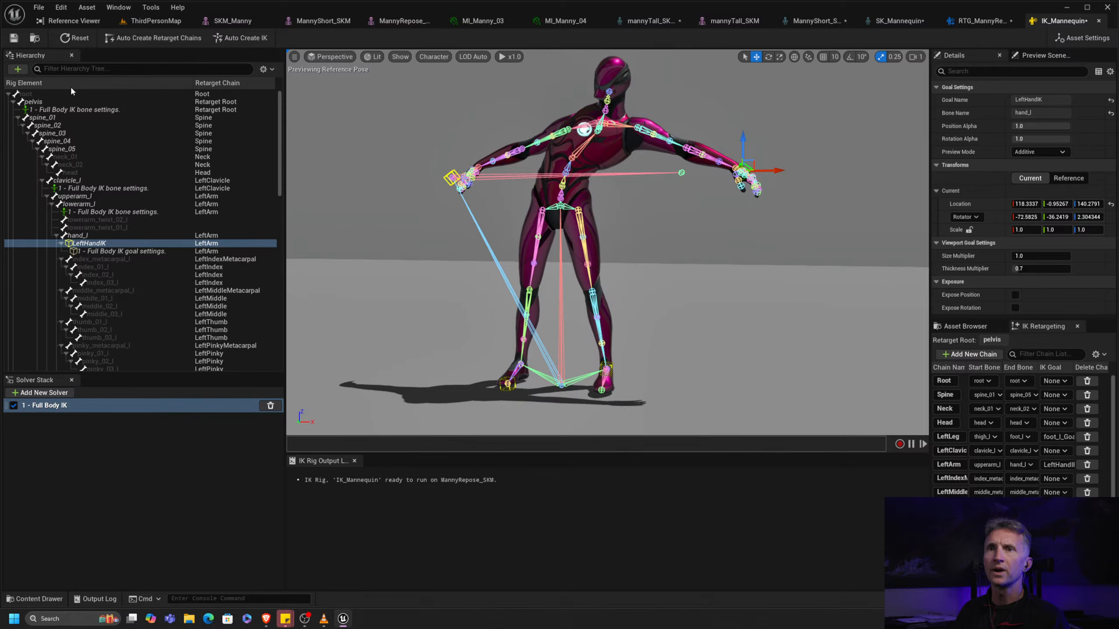
click(77, 42)
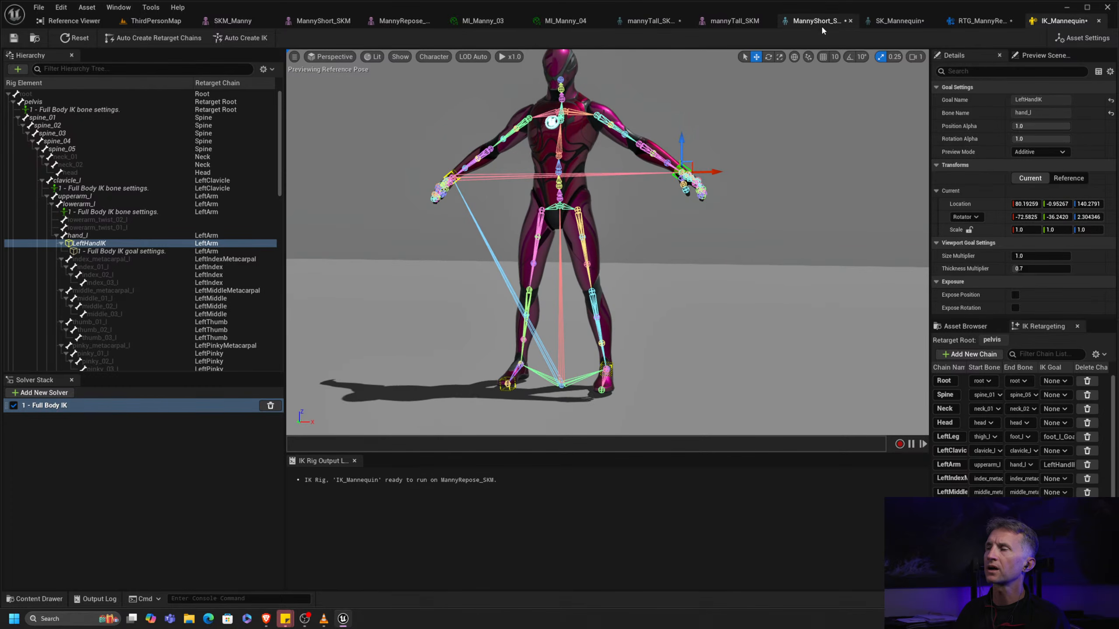
Open the IK_MannyRepose_SKM rig and select spine_01 through spine_05 in IK_Mannequin as the reference for its Spine chain
click(132, 22)
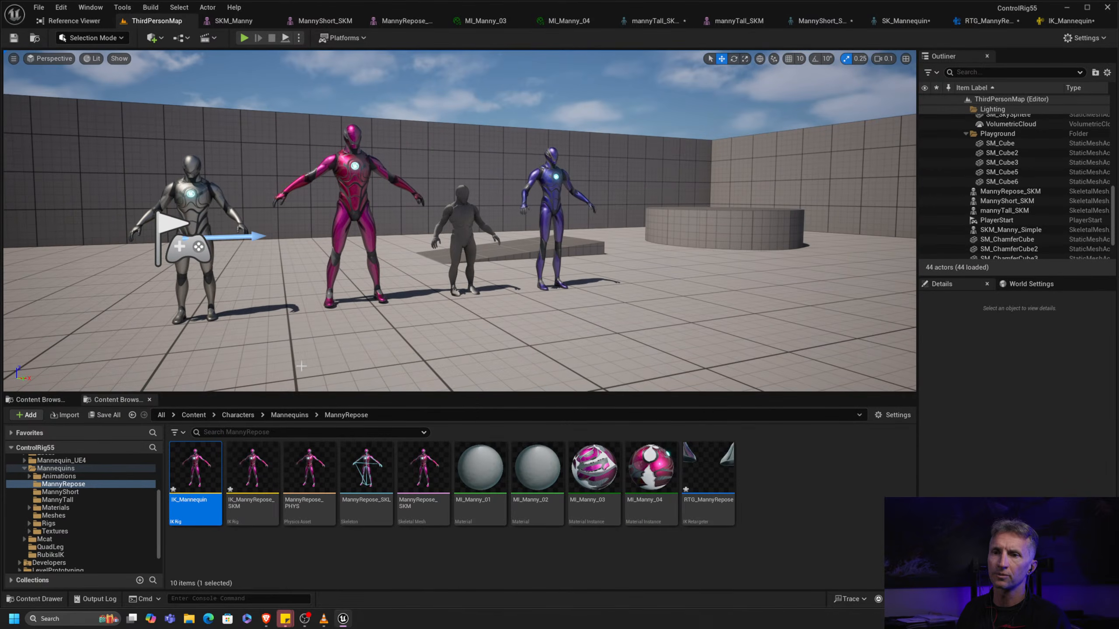
click(264, 453)
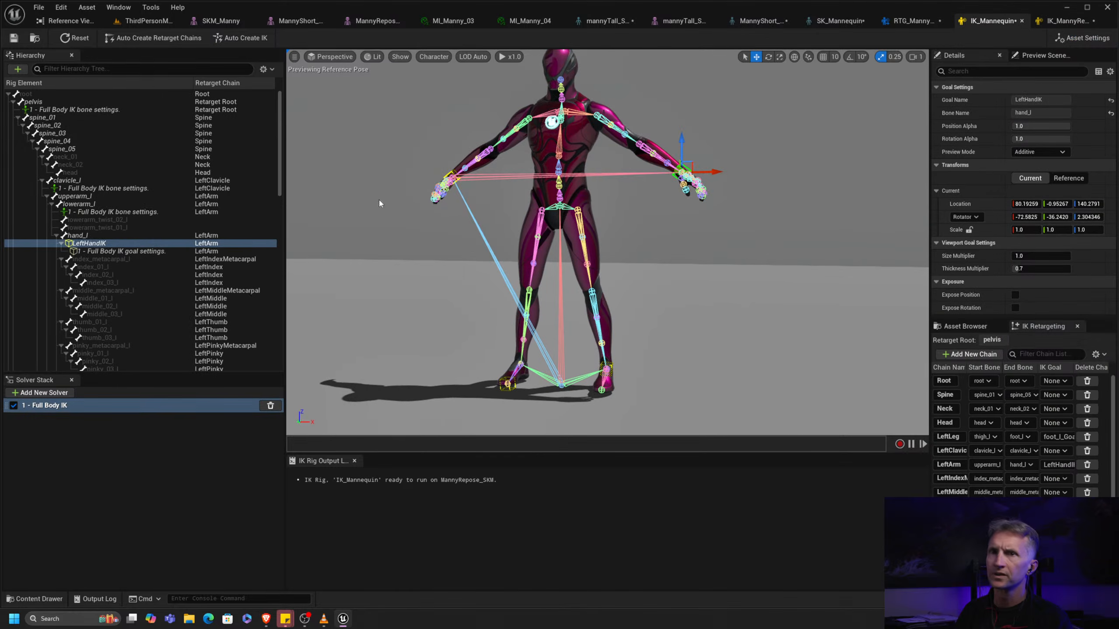
click(105, 117)
shift+click(104, 150)
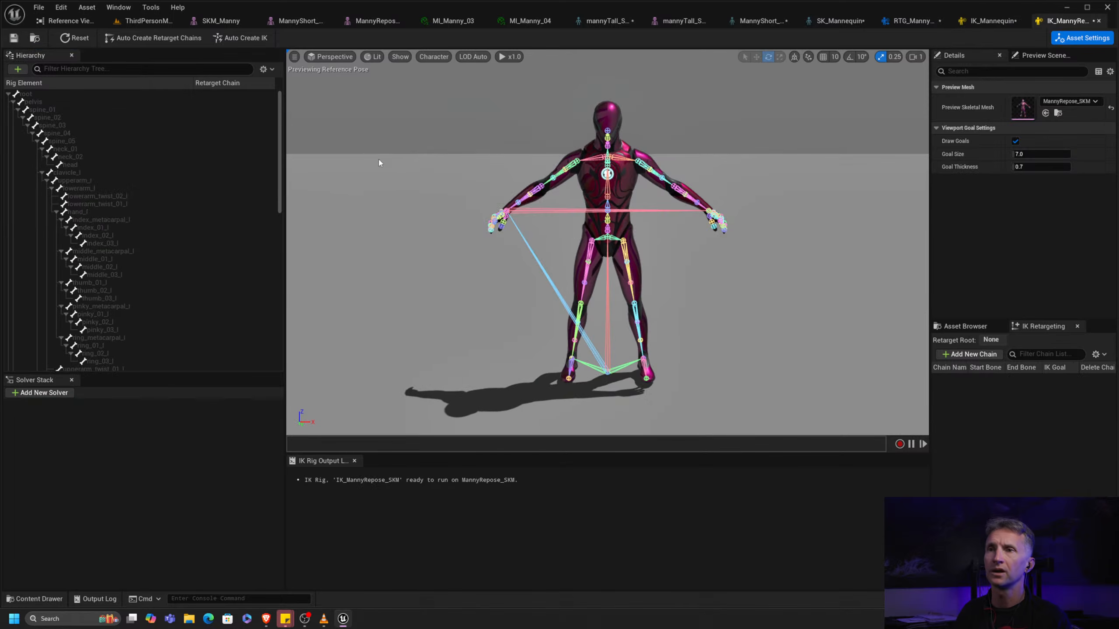
Add a retarget chain named Spine from spine_01 to spine_05 without a goal in IK_MannyRepose_SKM, and return to IK_Mannequin
click(74, 109)
shift+click(87, 142)
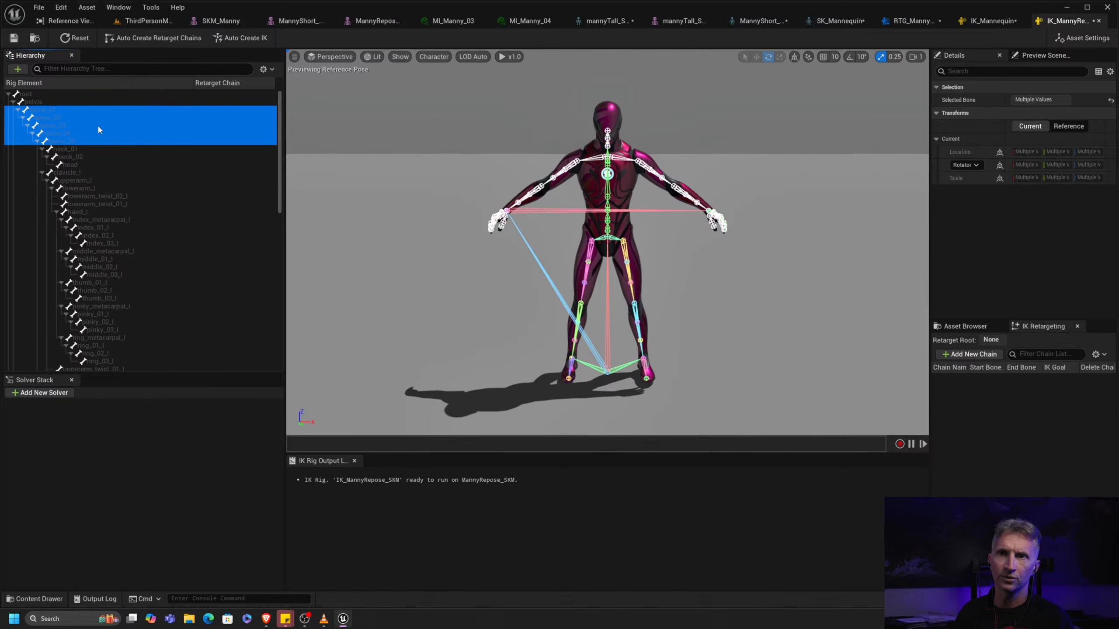
right_click(99, 127)
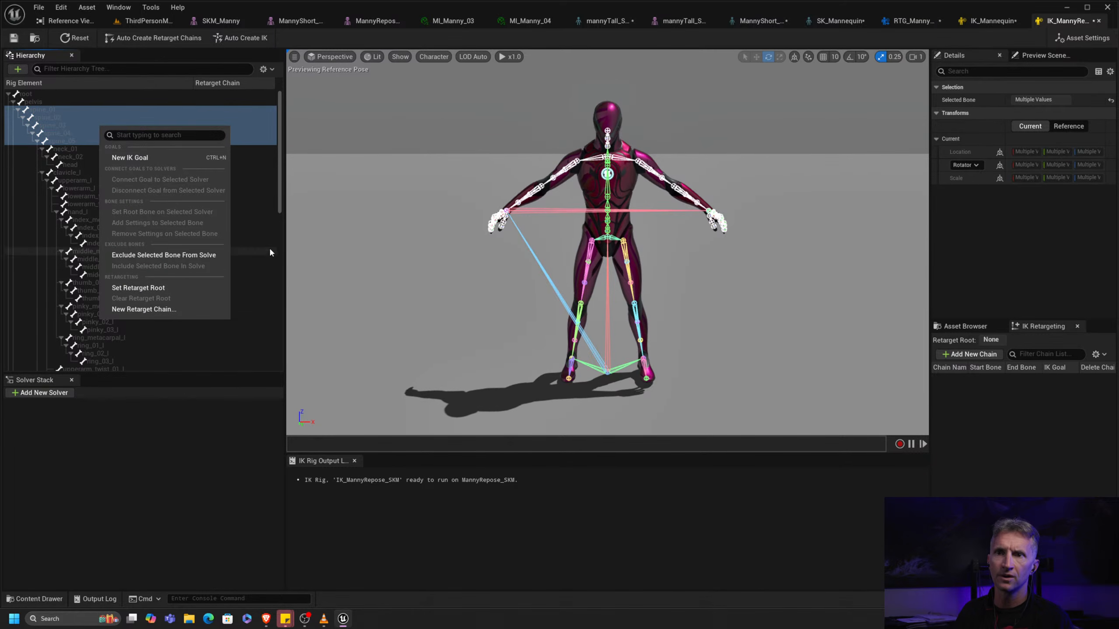
click(187, 310)
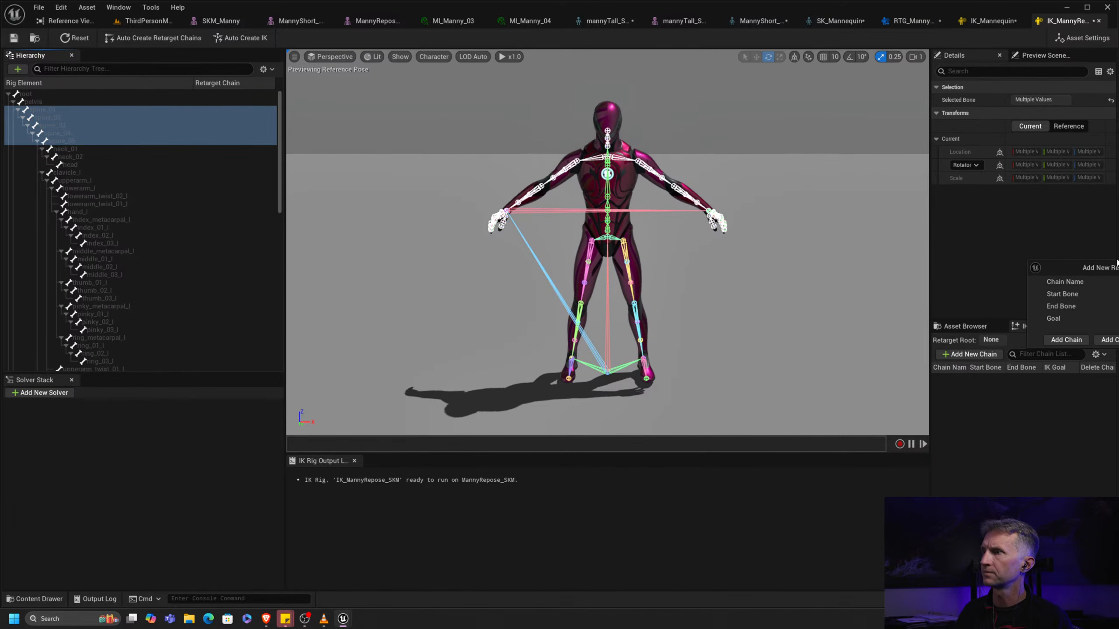
drag(1116, 263, 415, 143)
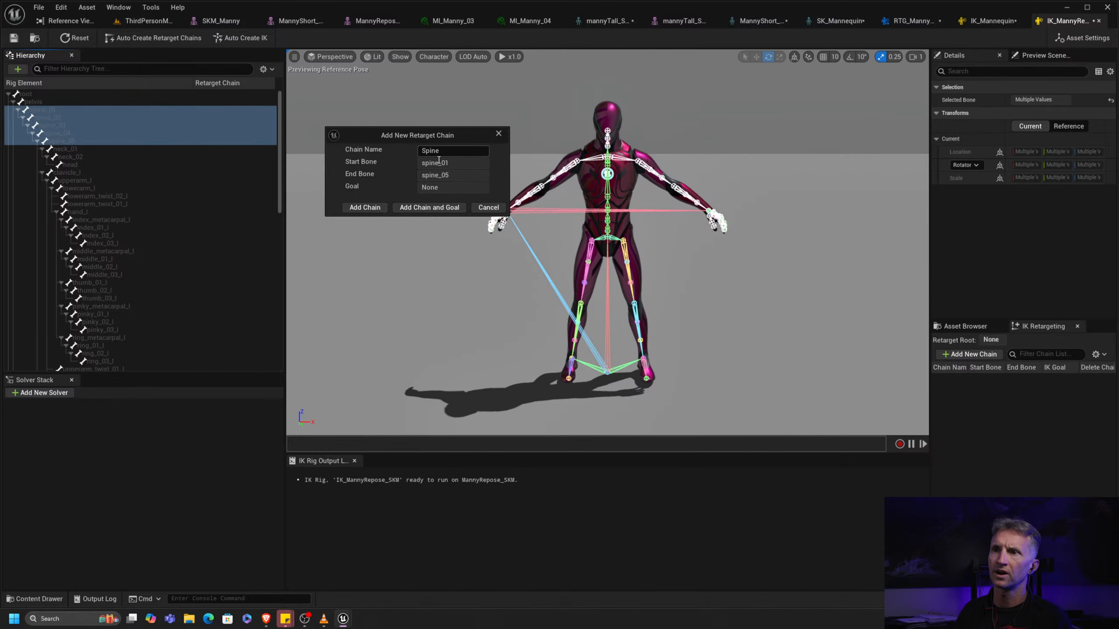
click(370, 209)
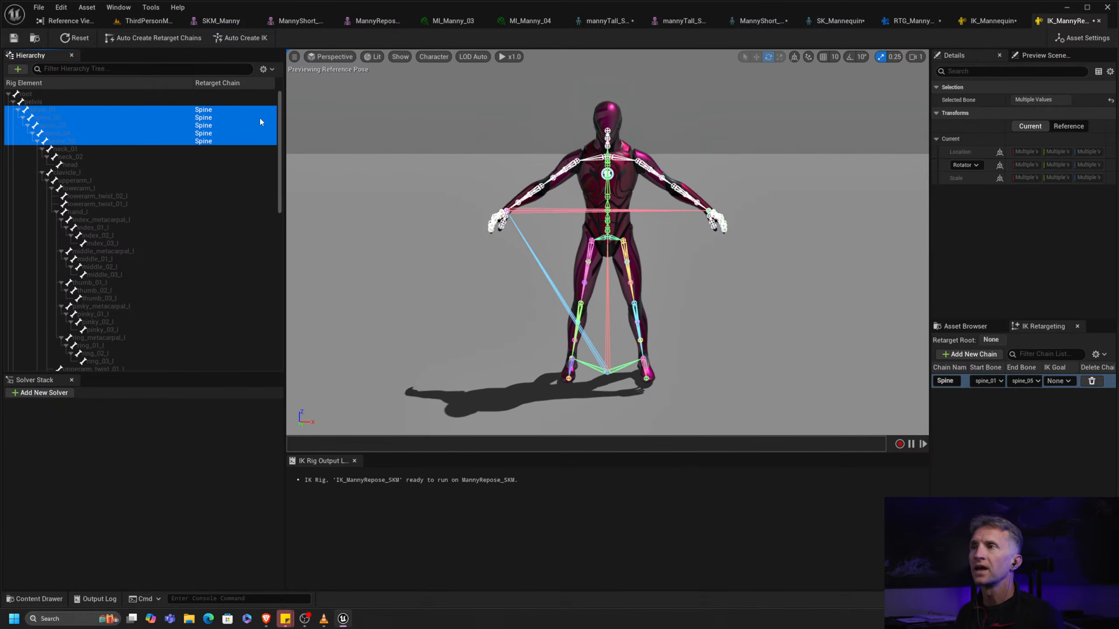
key(ctrl+shift+Tab)
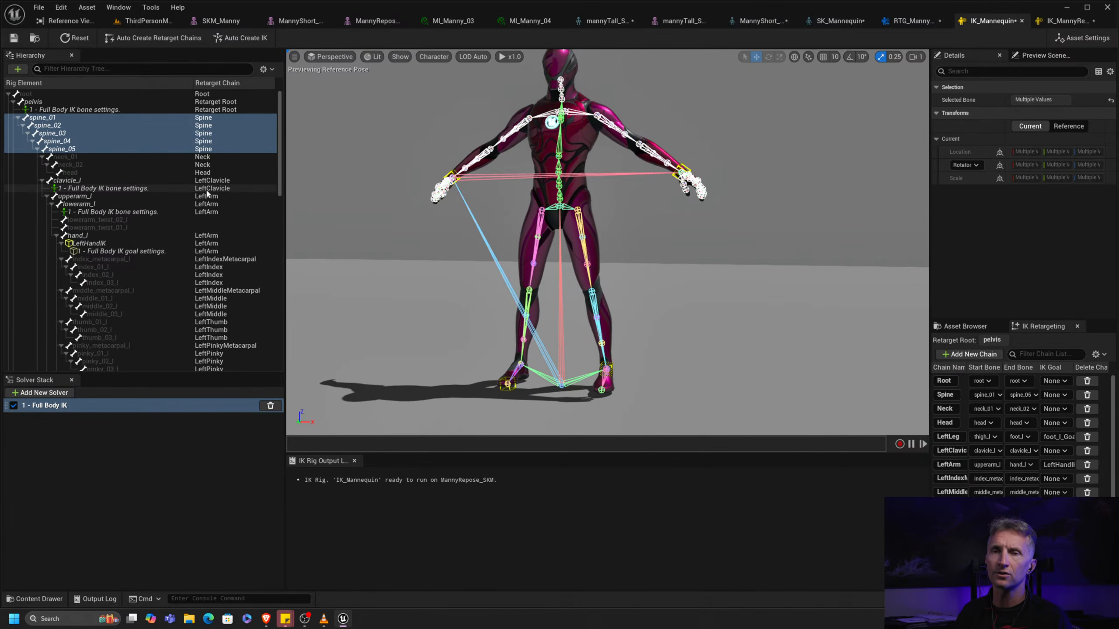
Add a retarget chain named LeftClavicle on the clavicle_l bone without a goal in IK_MannyRepose_SKM
key(ctrl+Tab)
click(97, 172)
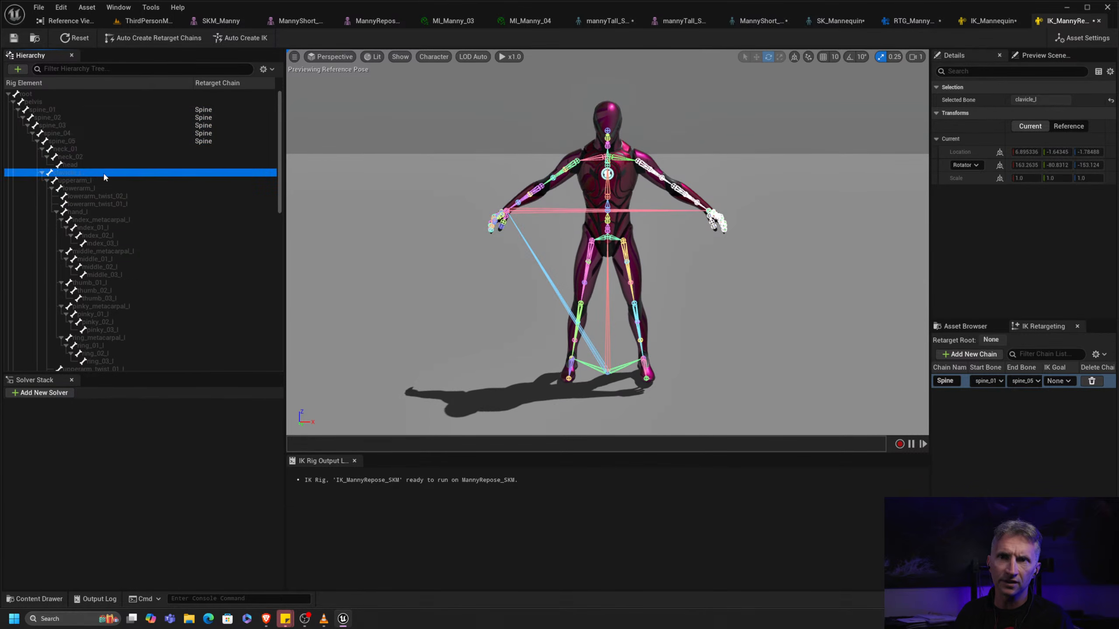
right_click(104, 174)
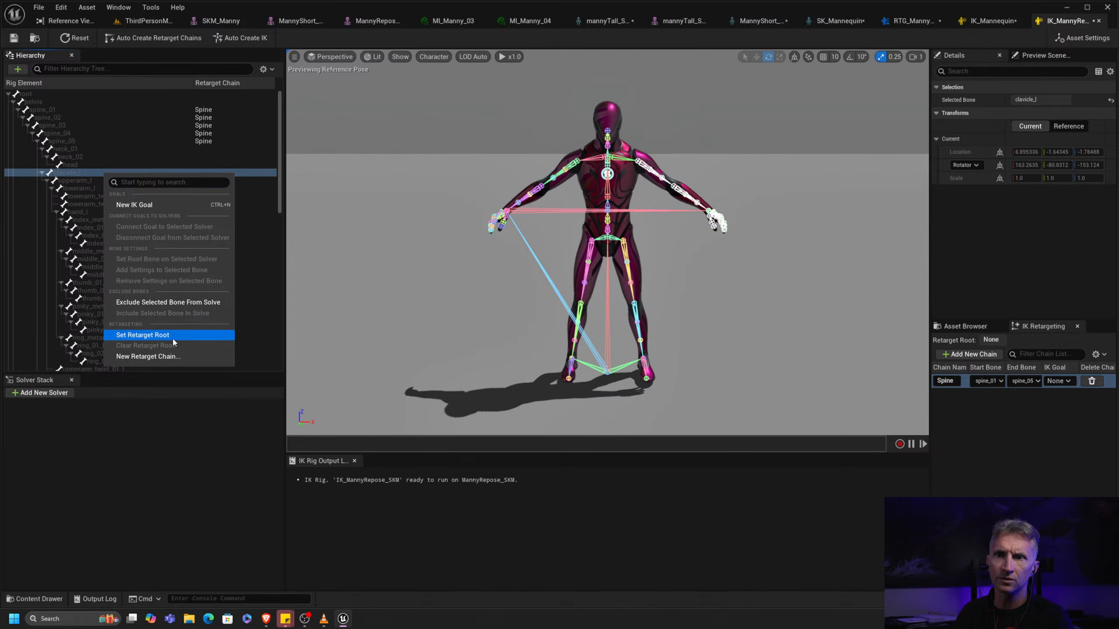
click(163, 356)
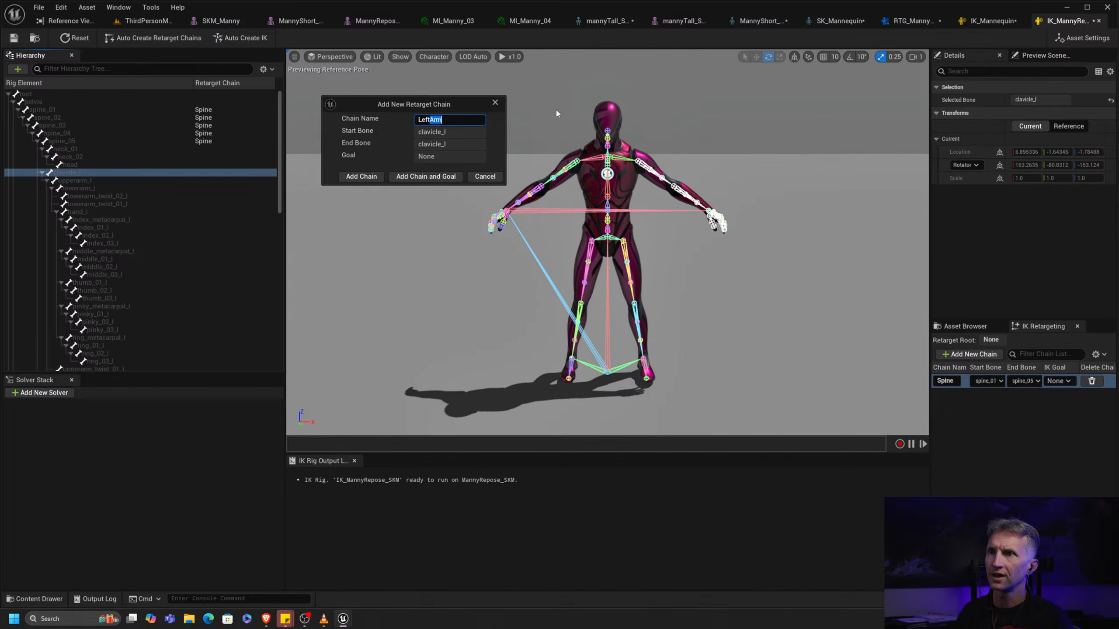
text(Clavicle)
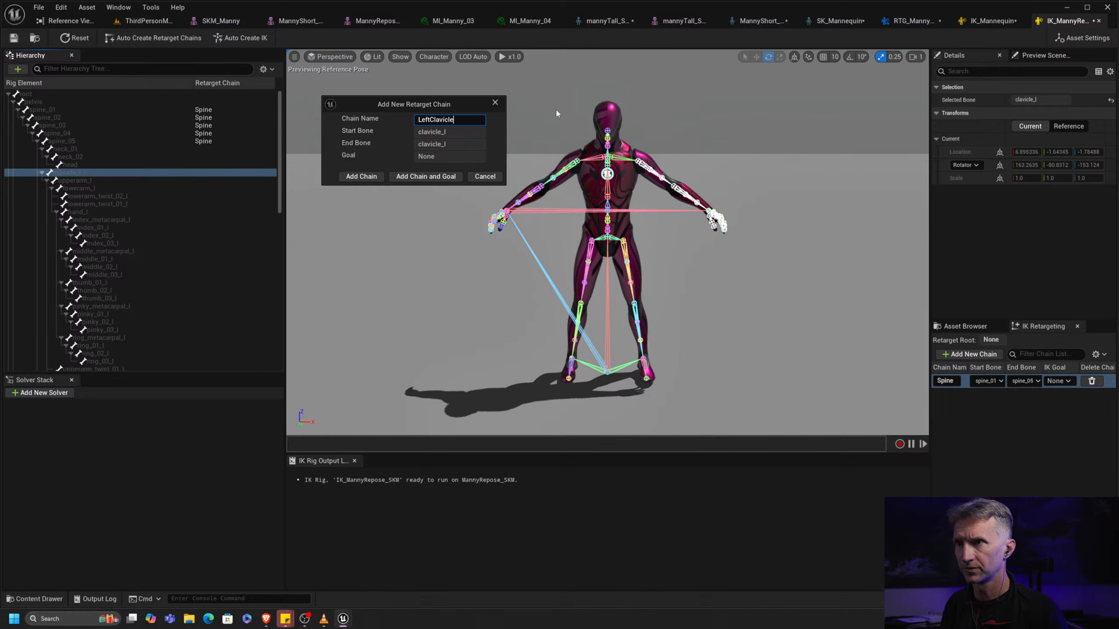
click(361, 176)
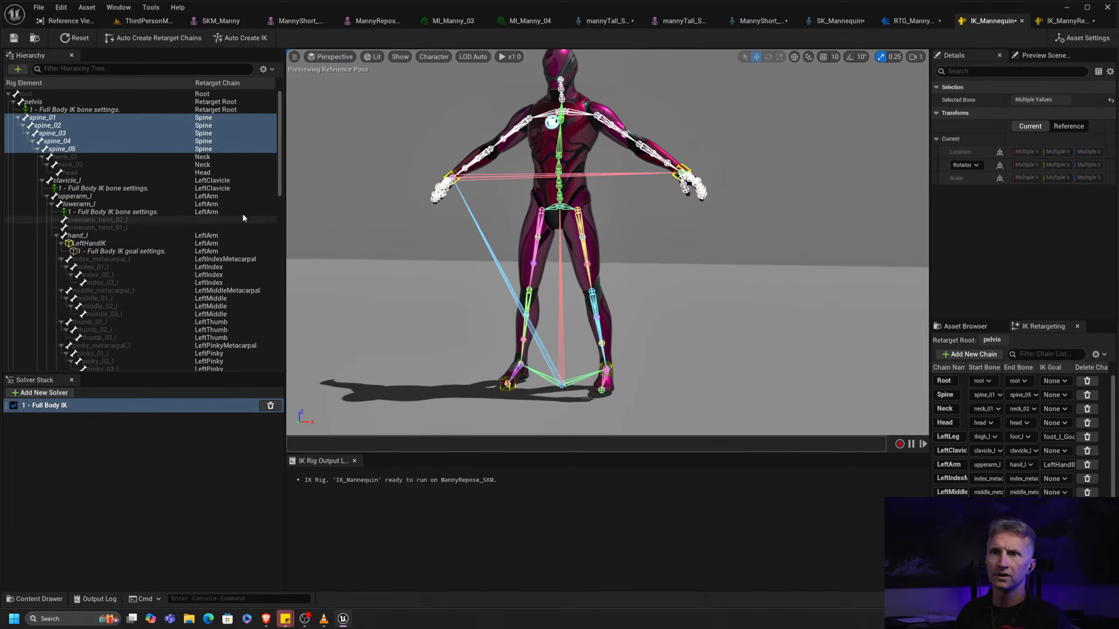
Select upperarm_l, lowerarm_l and hand_l in IK_Mannequin as the reference for its LeftArm chain
click(98, 195)
ctrl+click(100, 205)
ctrl+click(105, 236)
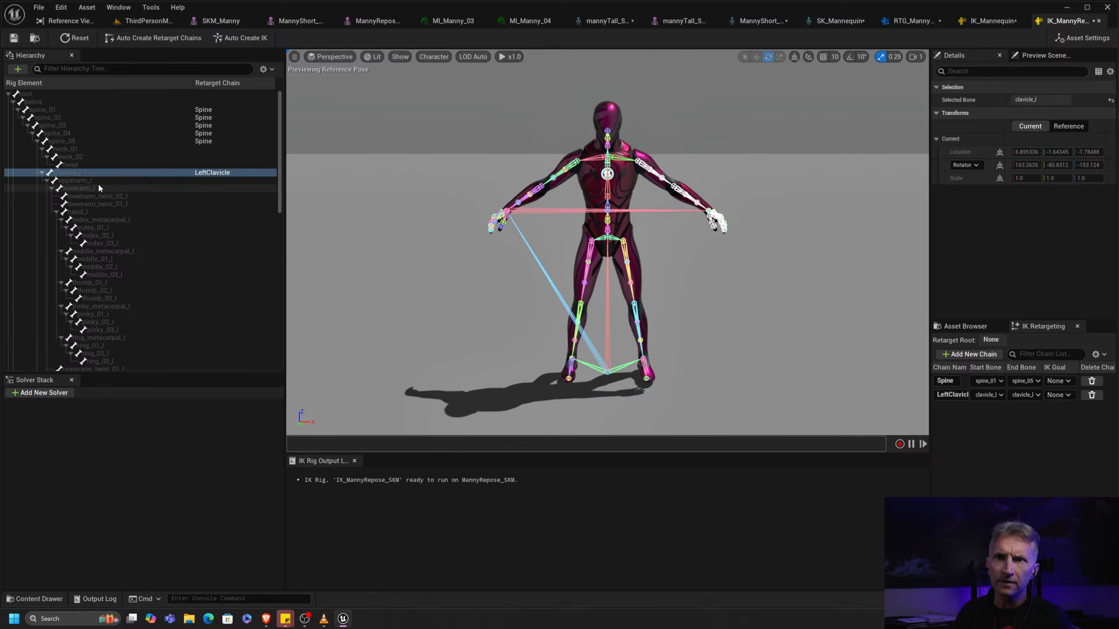
Add a retarget chain named LeftArm from upperarm_l to hand_l without a goal in IK_MannyRepose_SKM
click(98, 181)
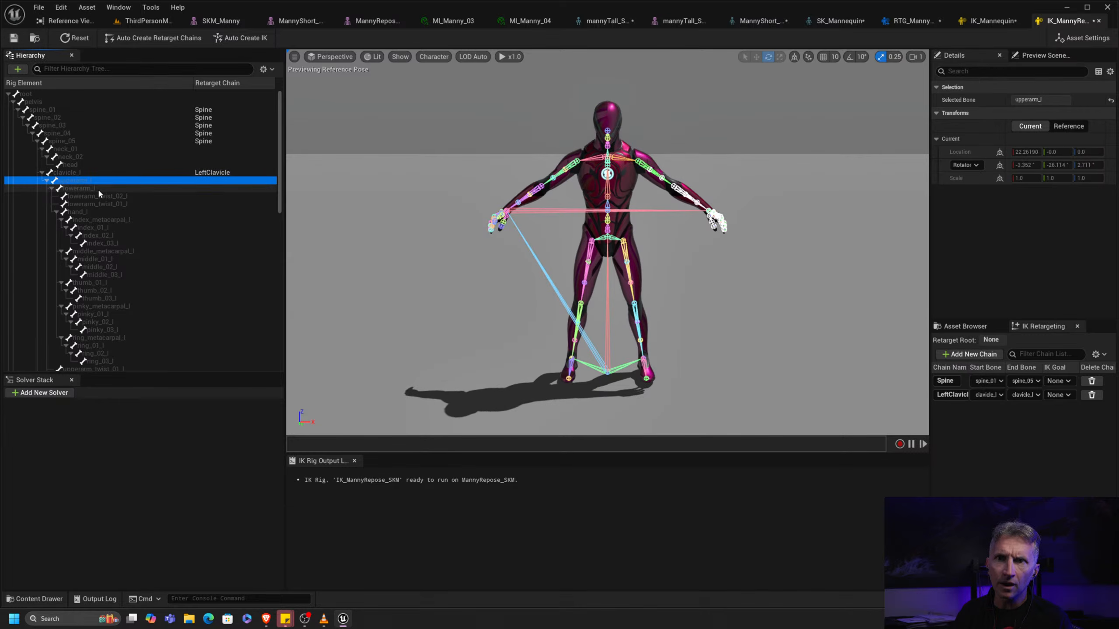
ctrl+click(98, 189)
ctrl+click(101, 211)
right_click(139, 183)
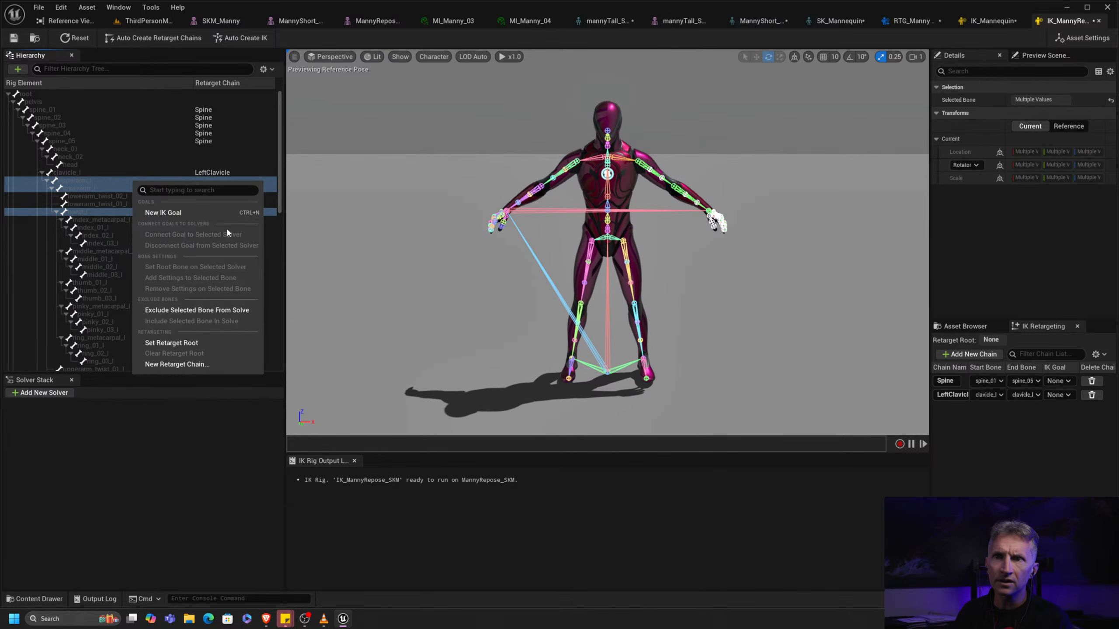
click(206, 364)
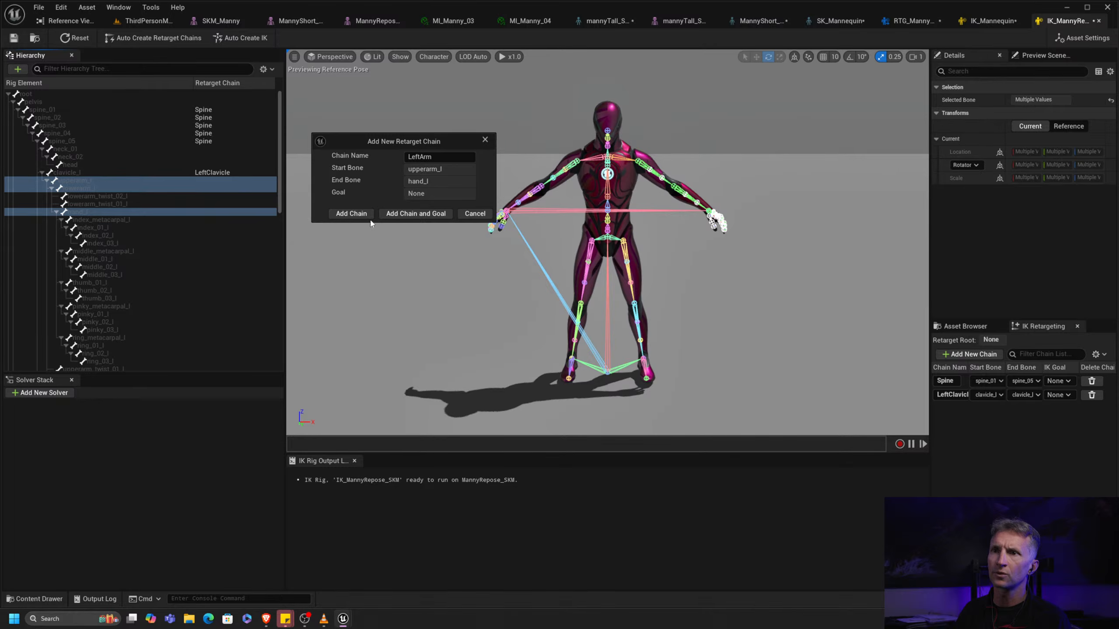
click(366, 216)
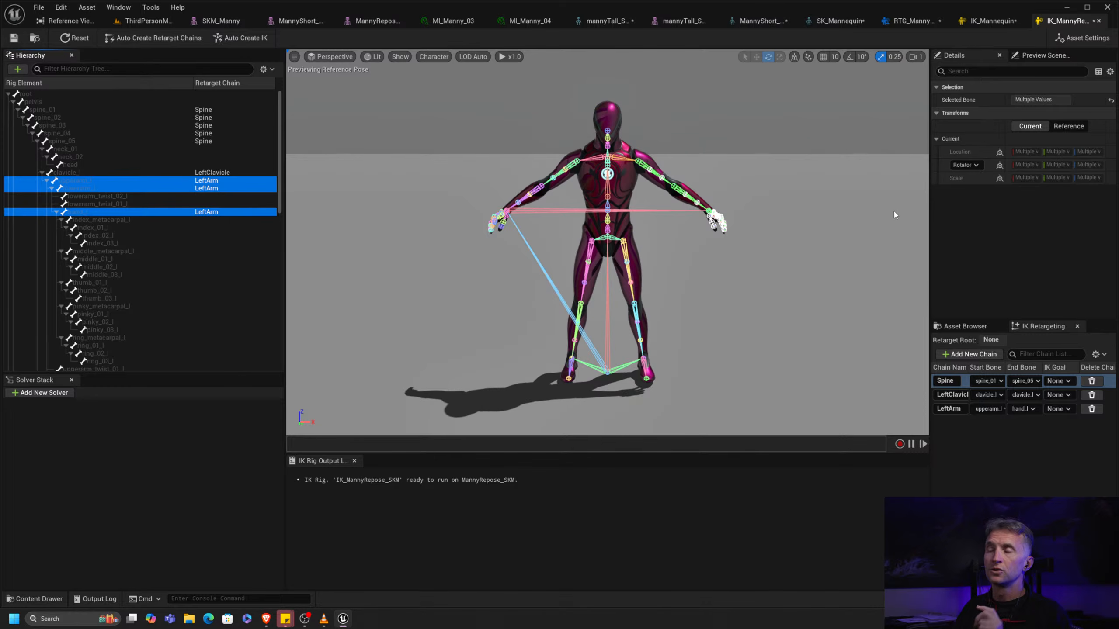
Create an IK goal on hand_l with a Full Body IK default solver and assign it to the LeftArm chain
click(142, 221)
click(122, 212)
right_click(113, 214)
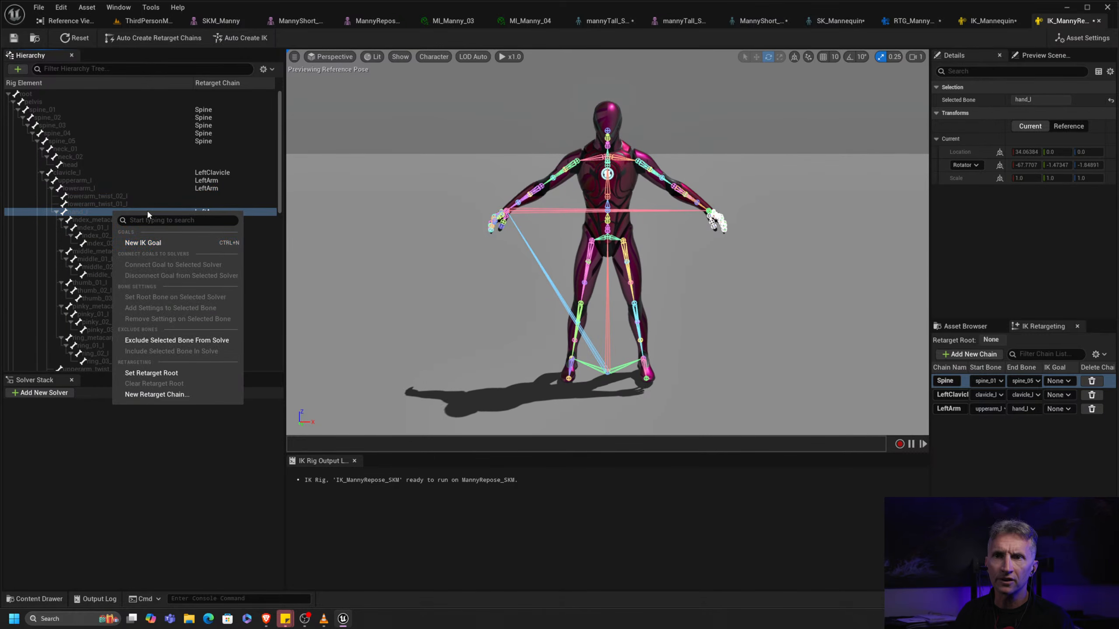
click(188, 243)
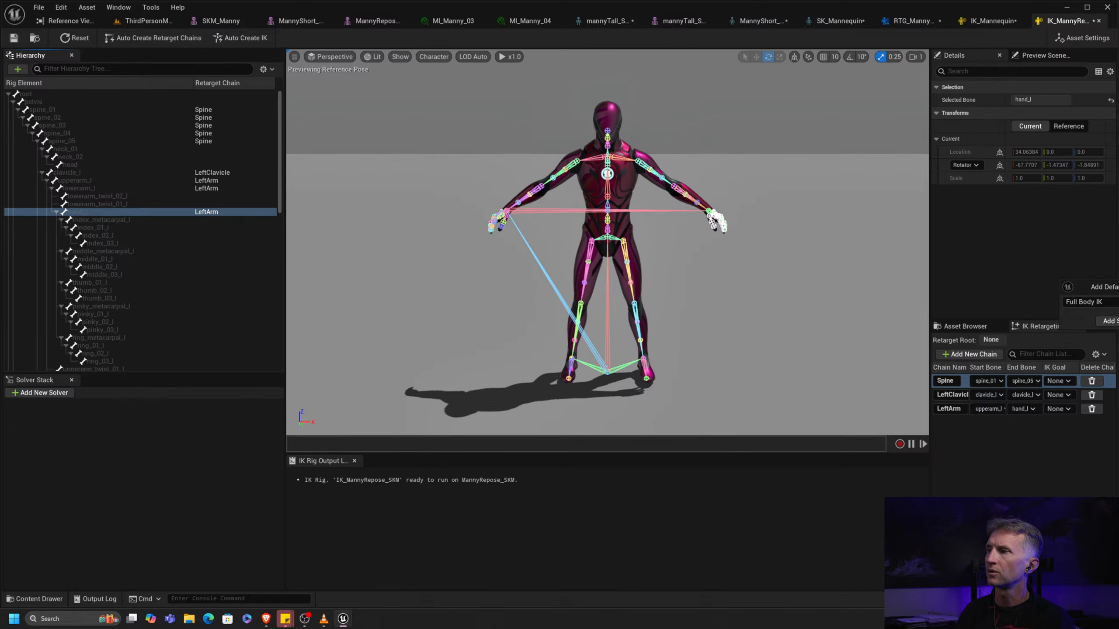
drag(1117, 289, 380, 139)
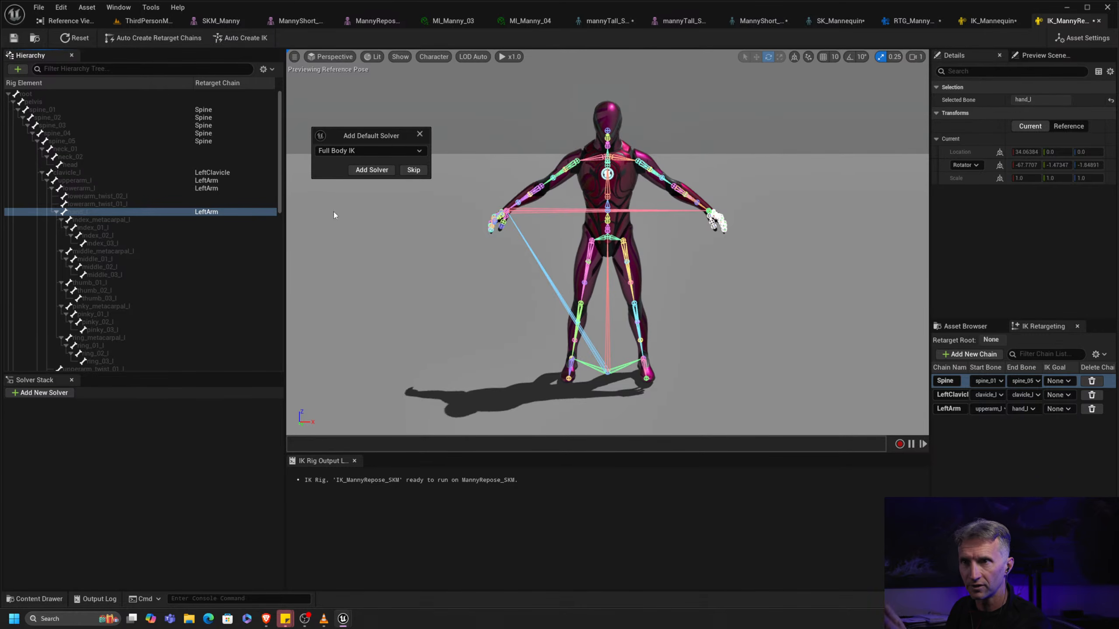
click(407, 153)
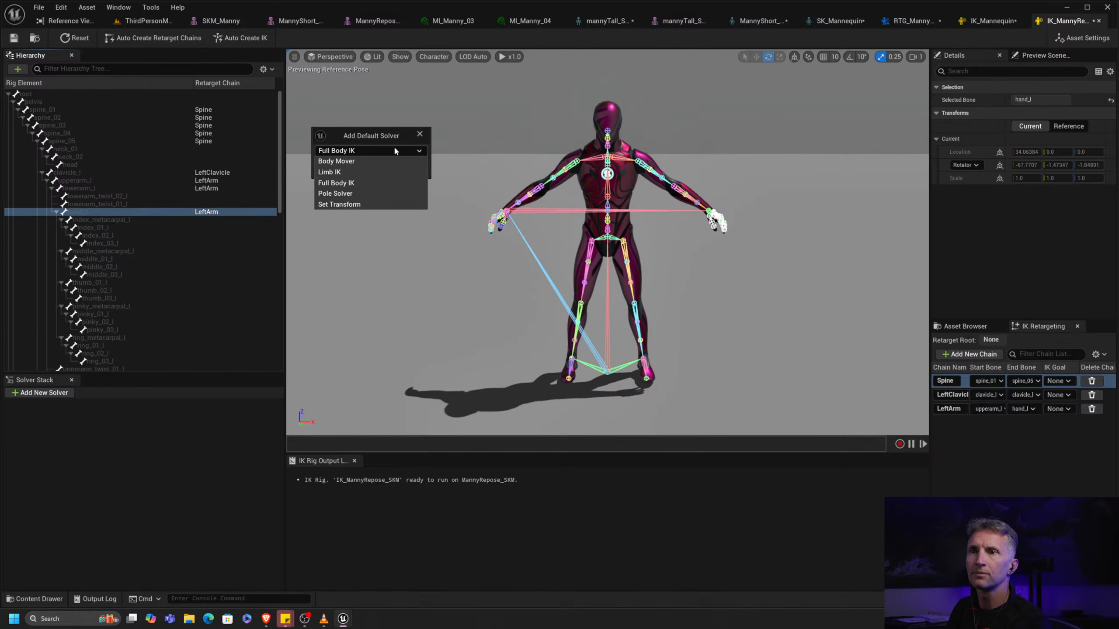
click(410, 151)
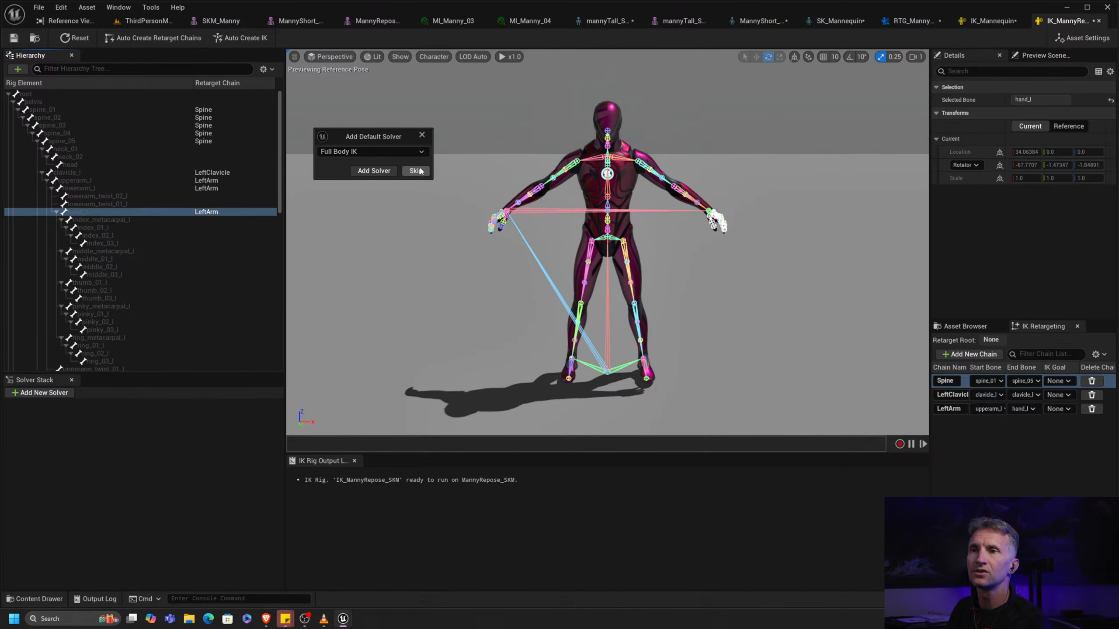
click(374, 171)
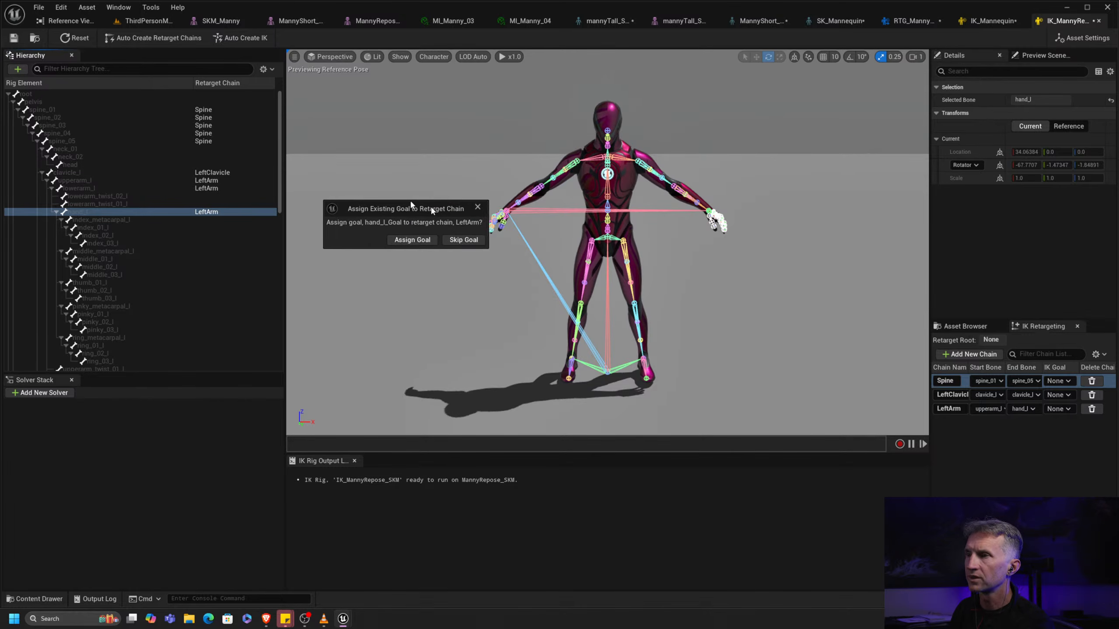
click(525, 225)
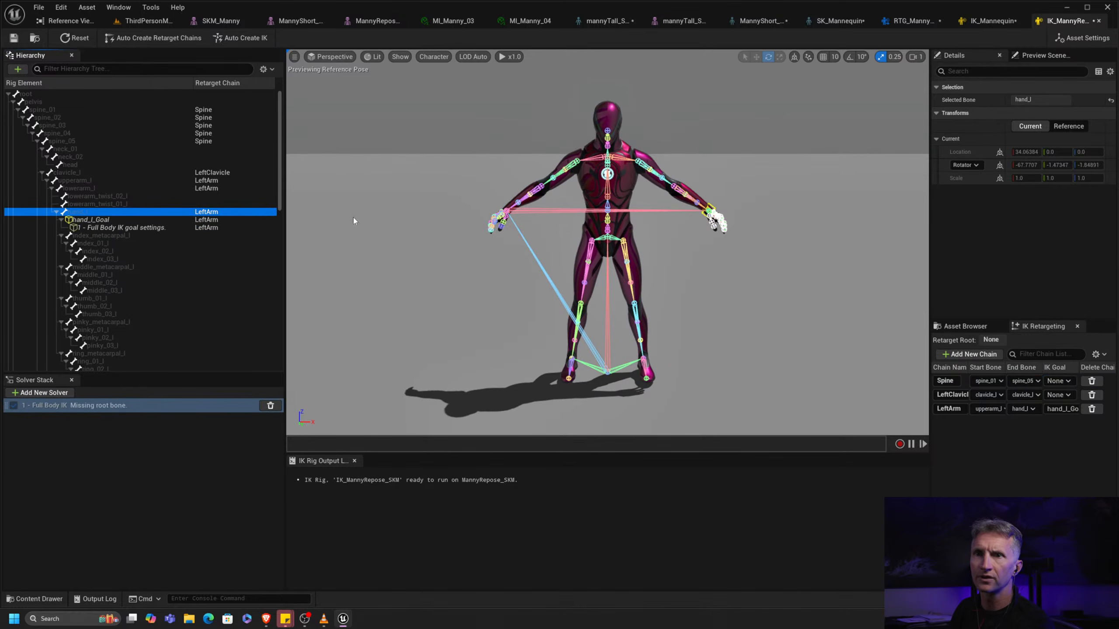
Check the Full Body IK solver settings, test moving hand_l_Goal outward along X to about 159, and reset the rig
click(83, 405)
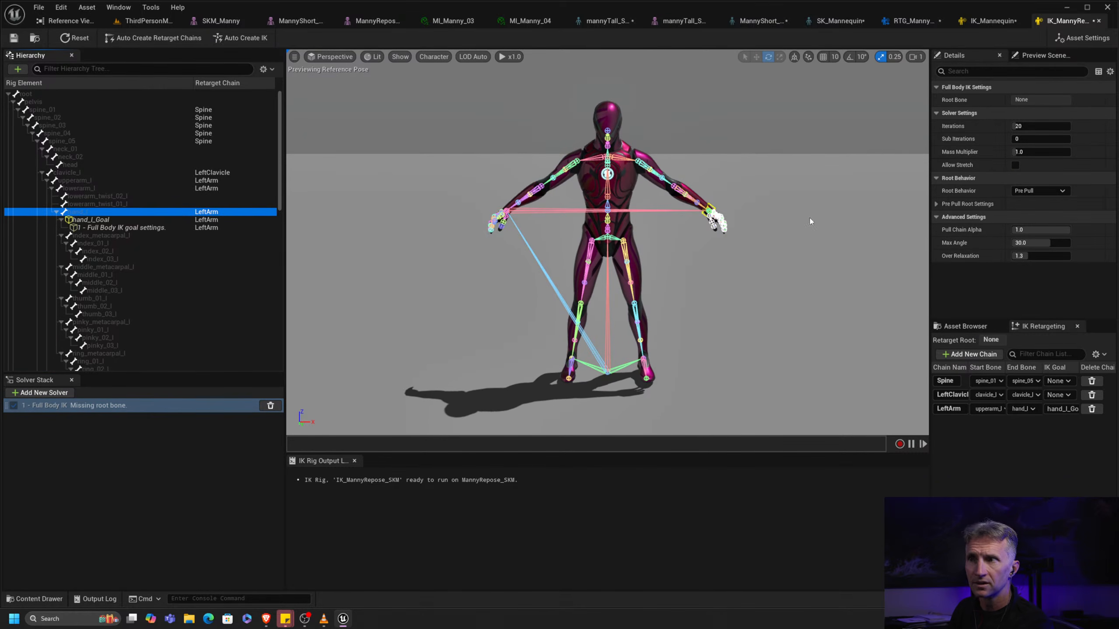
drag(713, 204, 718, 210)
click(710, 206)
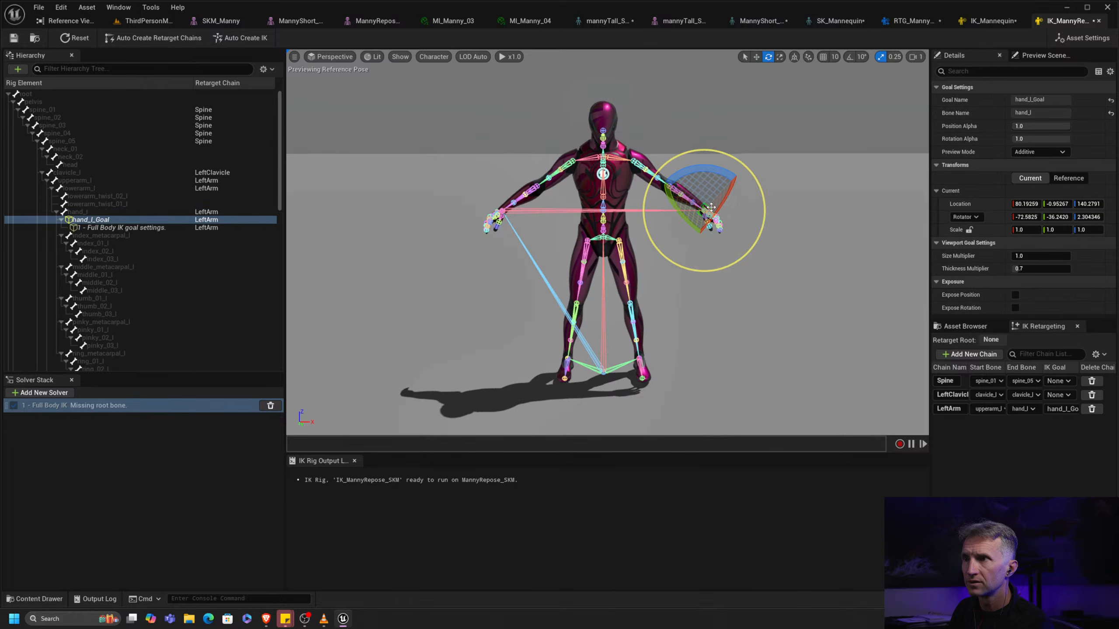
key(w)
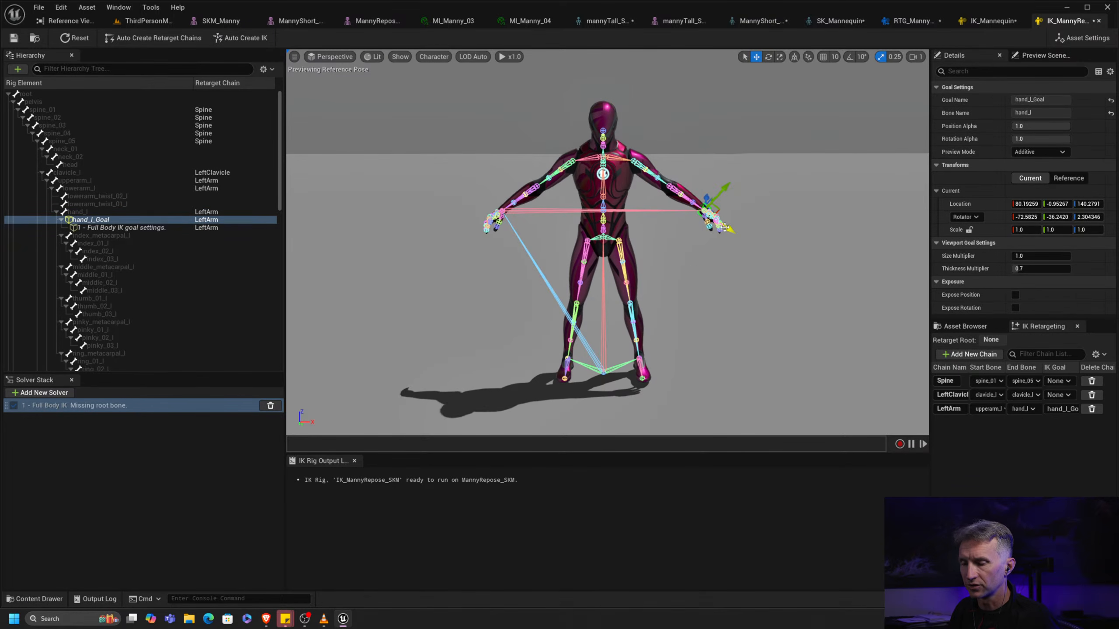
drag(740, 210, 832, 211)
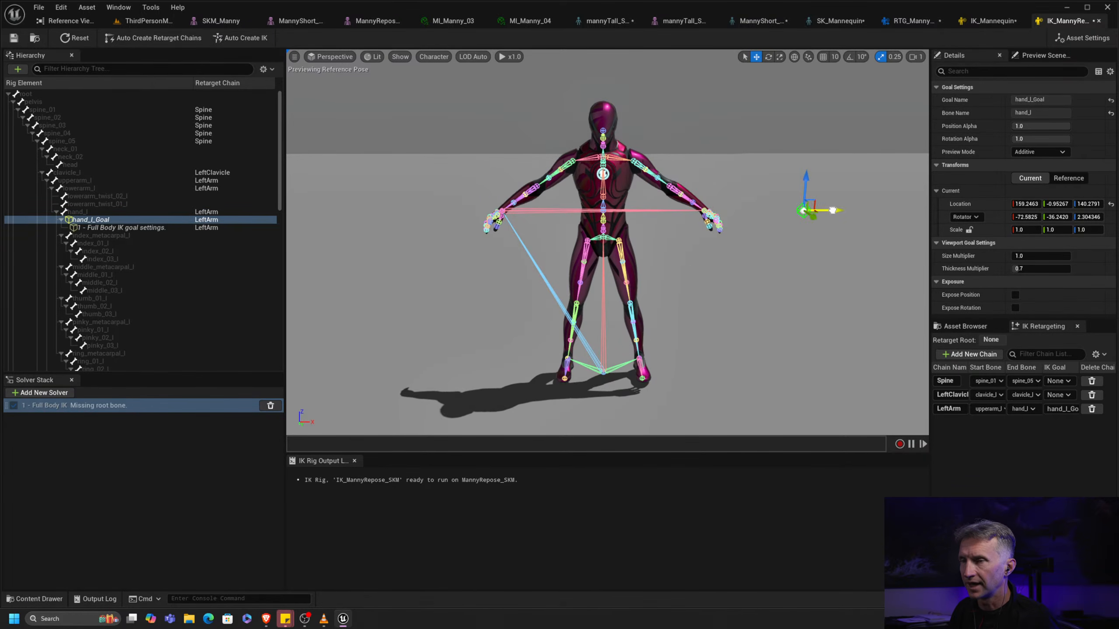
click(74, 38)
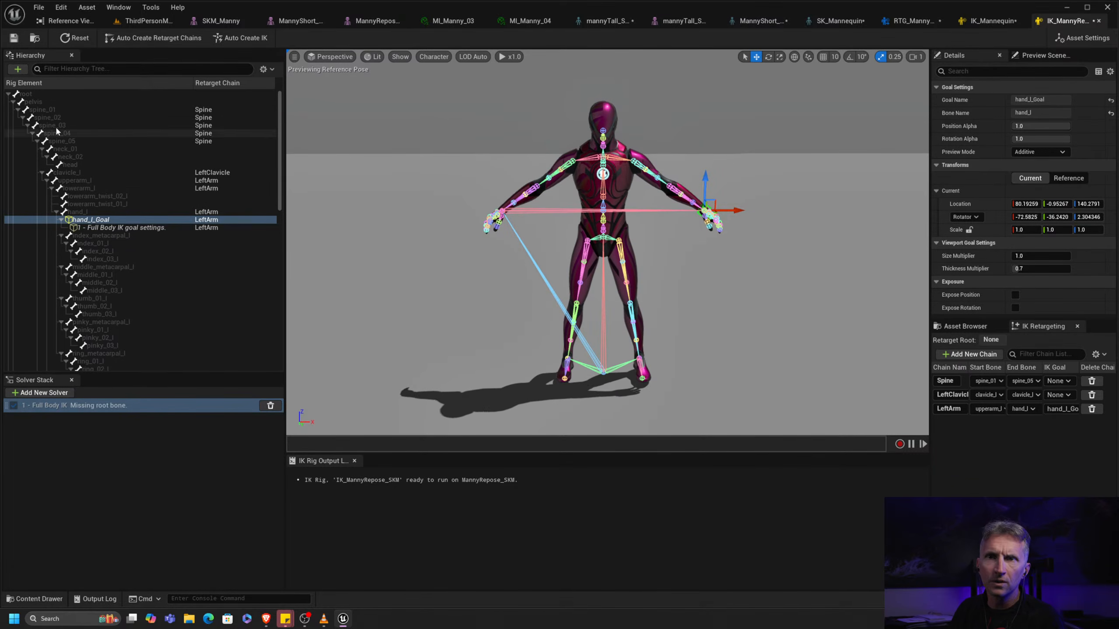
Set the pelvis as the root bone of the Full Body IK solver
click(58, 100)
right_click(67, 105)
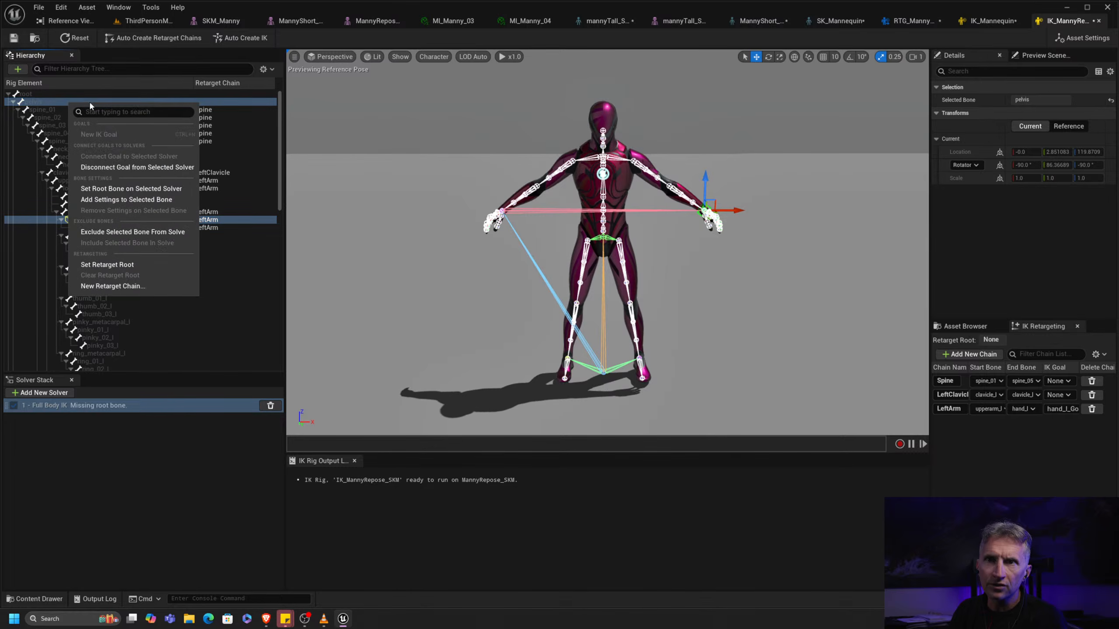
click(164, 189)
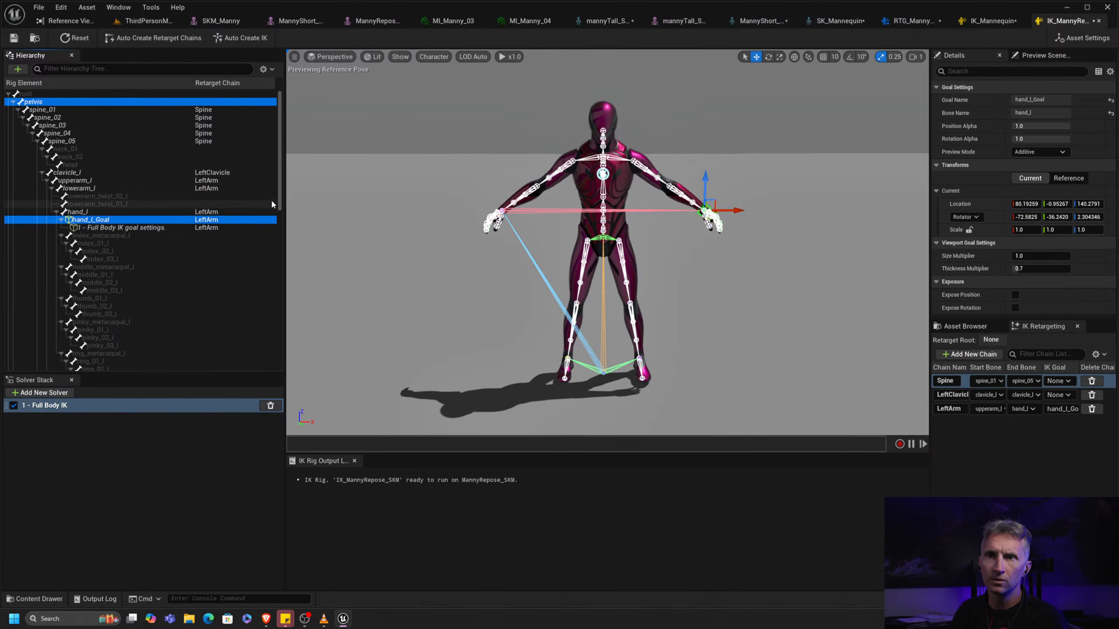
Test the solver by moving hand_l_Goal outward along X to about 123, and reset the rig
click(763, 241)
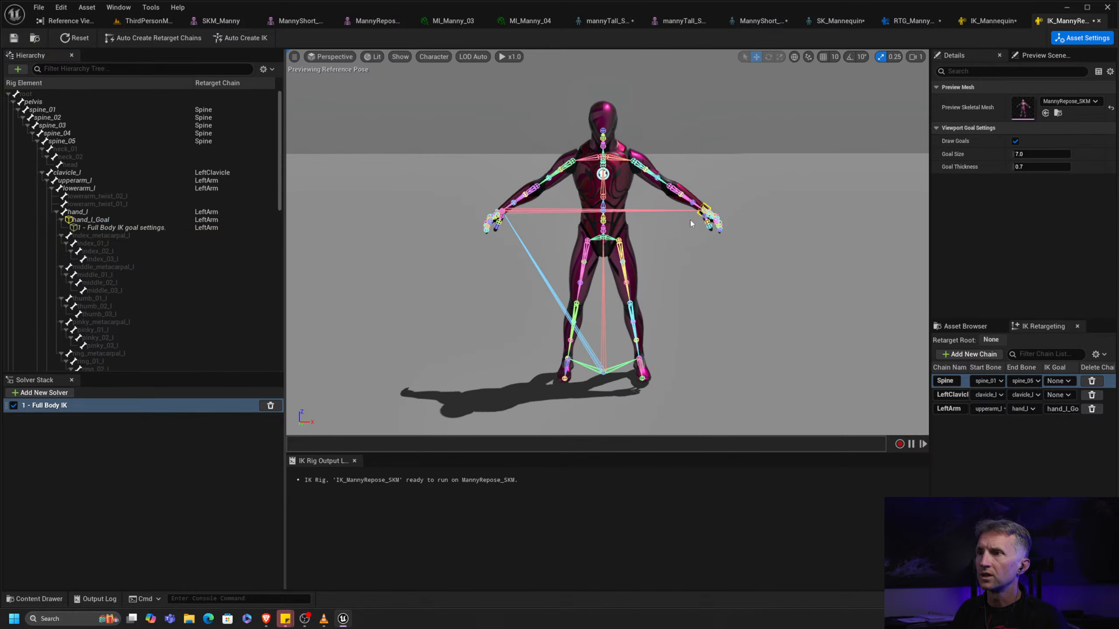
click(707, 207)
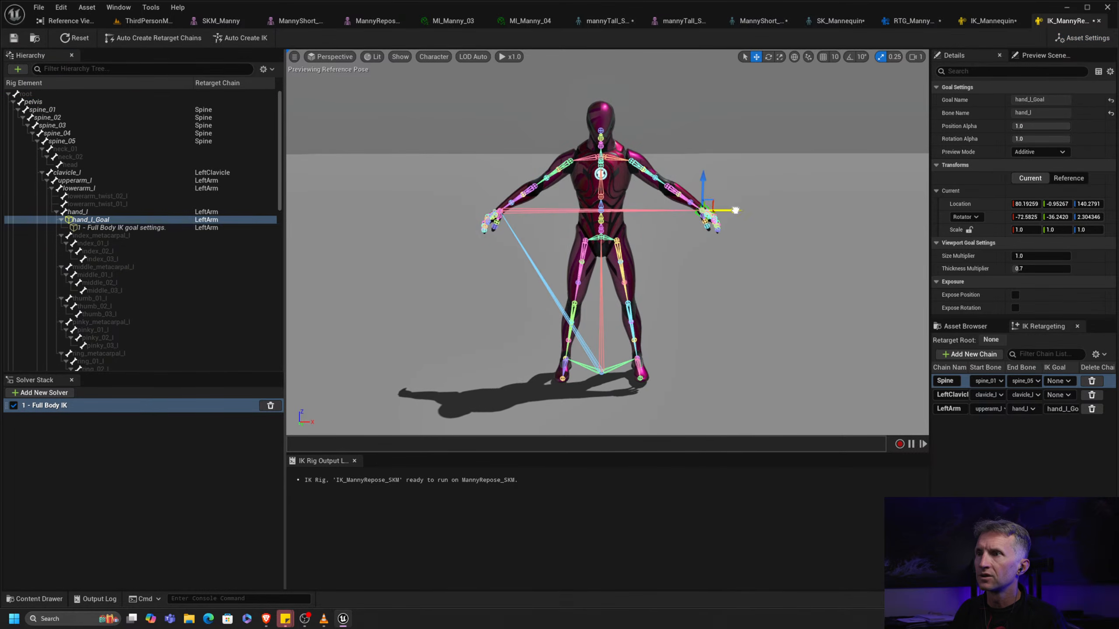
drag(735, 210, 793, 210)
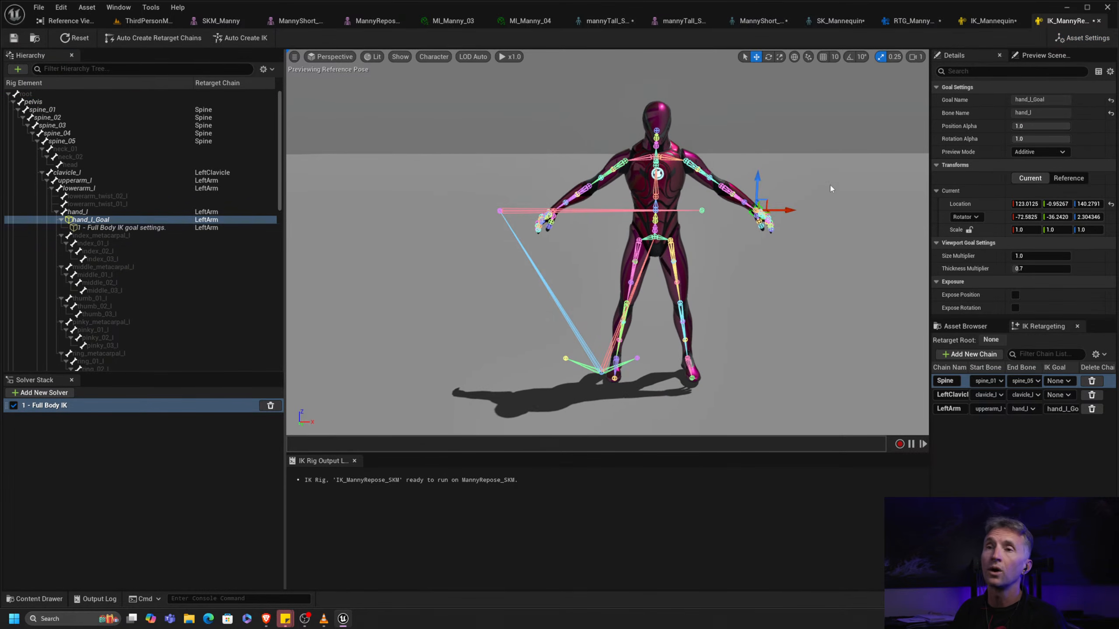
click(75, 38)
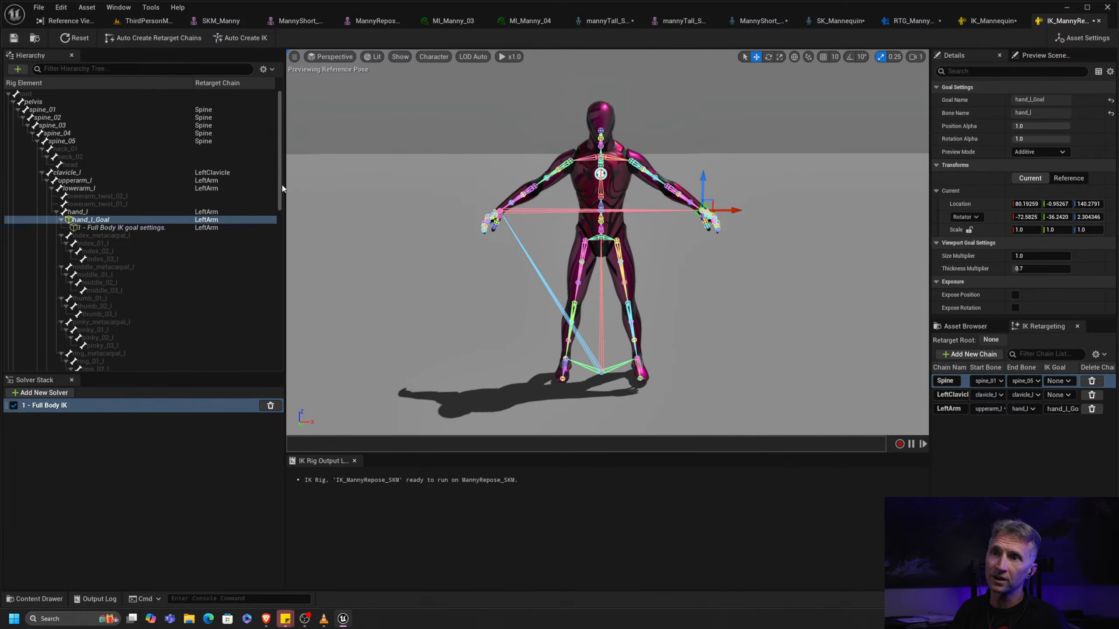
Create IK goals on the ball_r and ball_l foot bones
drag(283, 189, 254, 349)
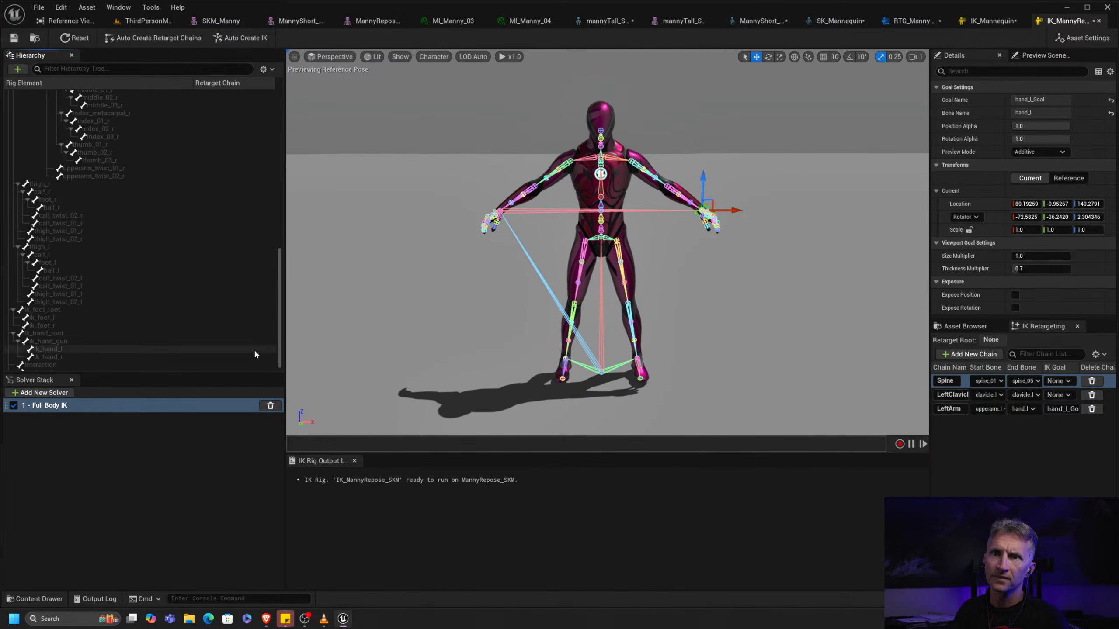
click(70, 206)
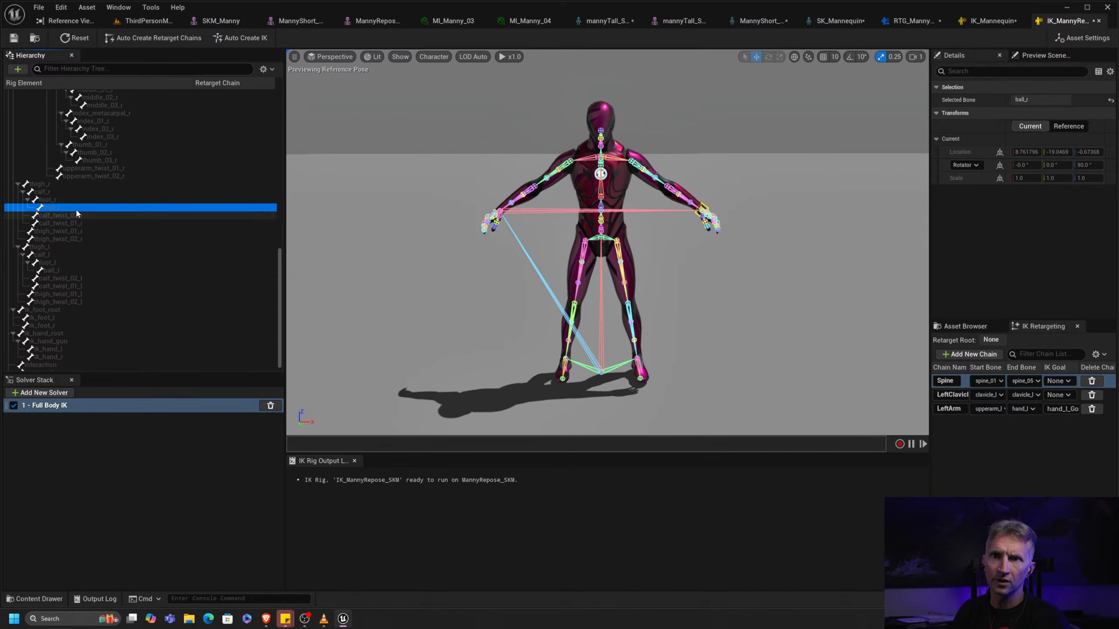
right_click(76, 211)
click(153, 231)
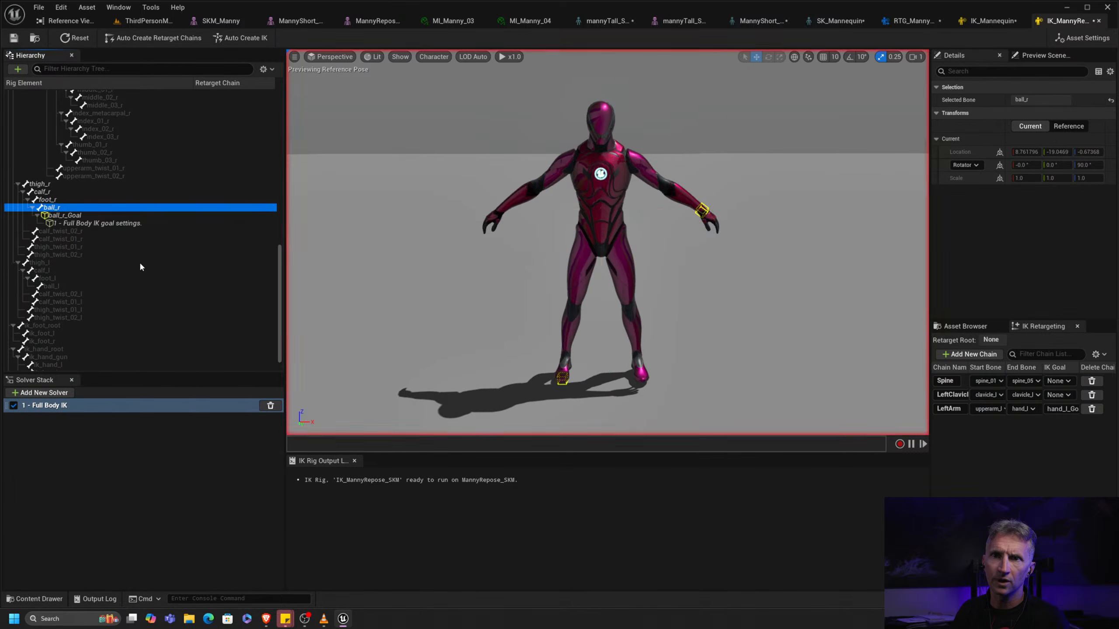
click(69, 287)
right_click(74, 286)
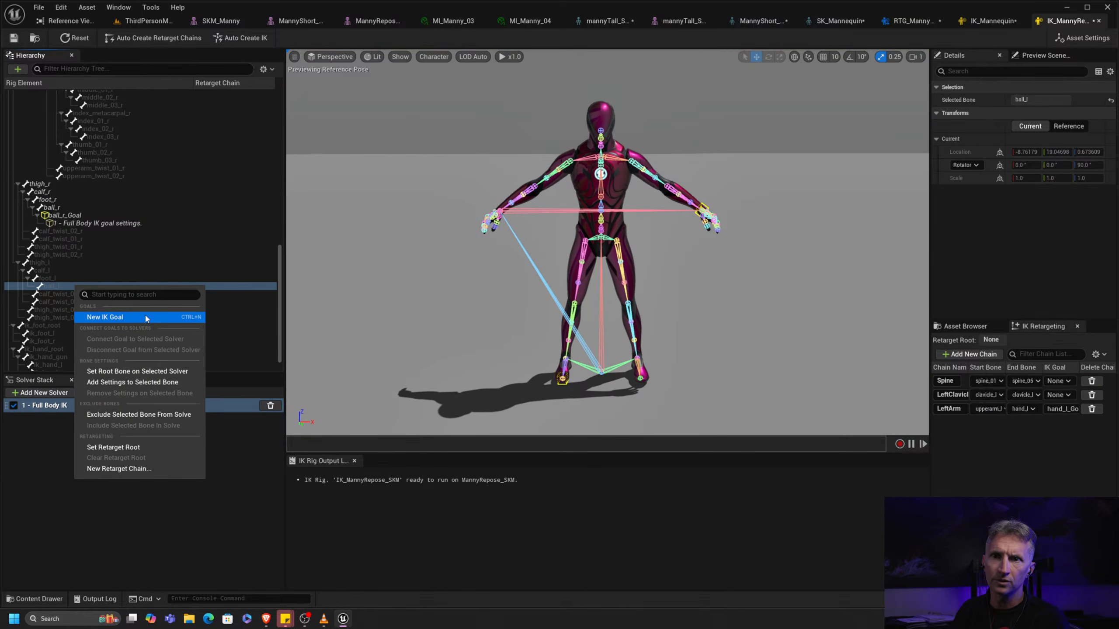
click(151, 317)
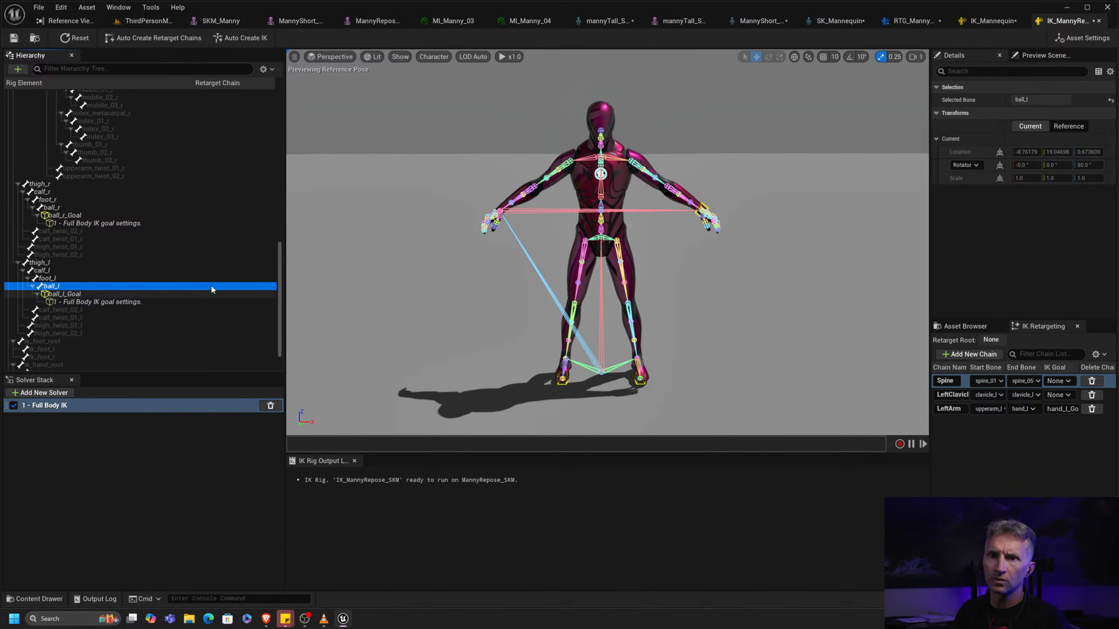
Test the solver by moving hand_l_Goal inward along X to about 65, and reset the rig
click(704, 206)
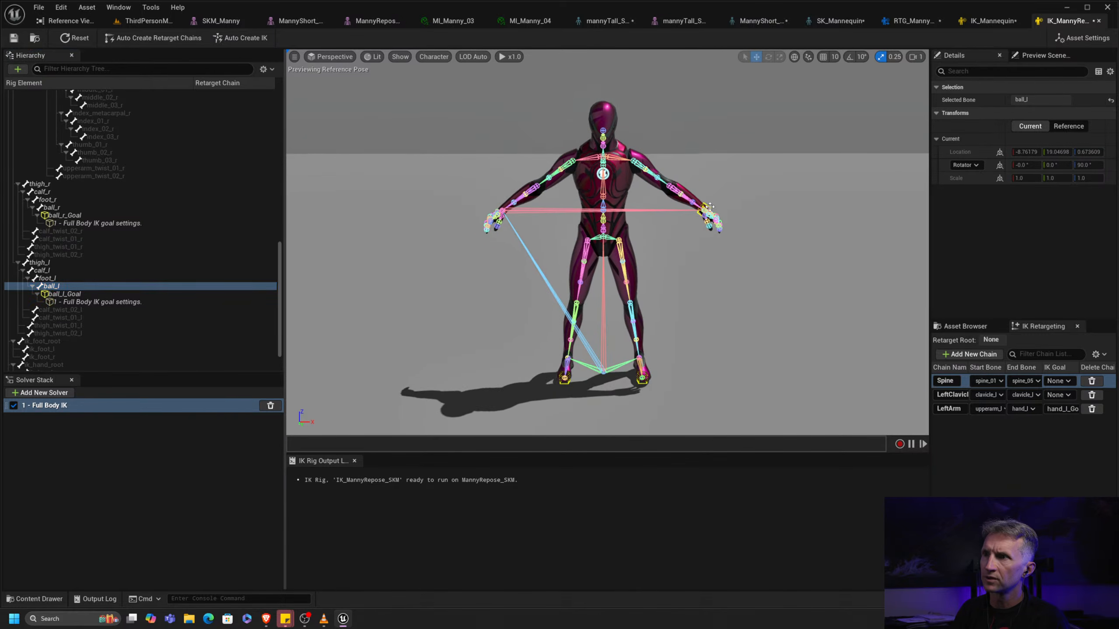
mouse_move(730, 211)
mouse_down()
mouse_move(782, 212)
mouse_move(658, 213)
mouse_move(797, 213)
mouse_move(716, 222)
mouse_up()
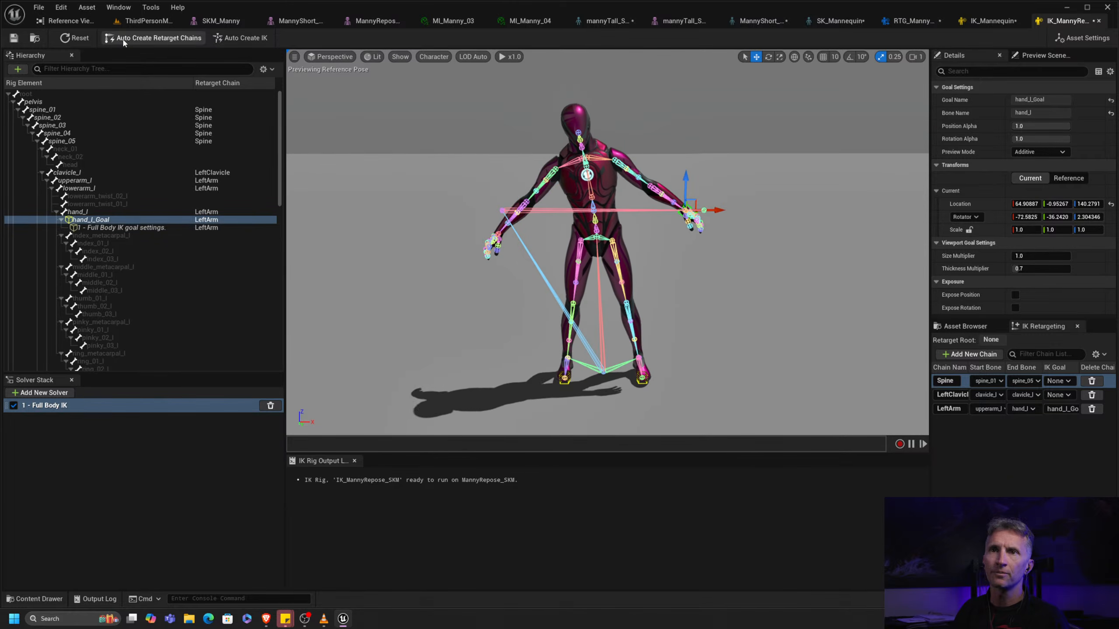
click(76, 39)
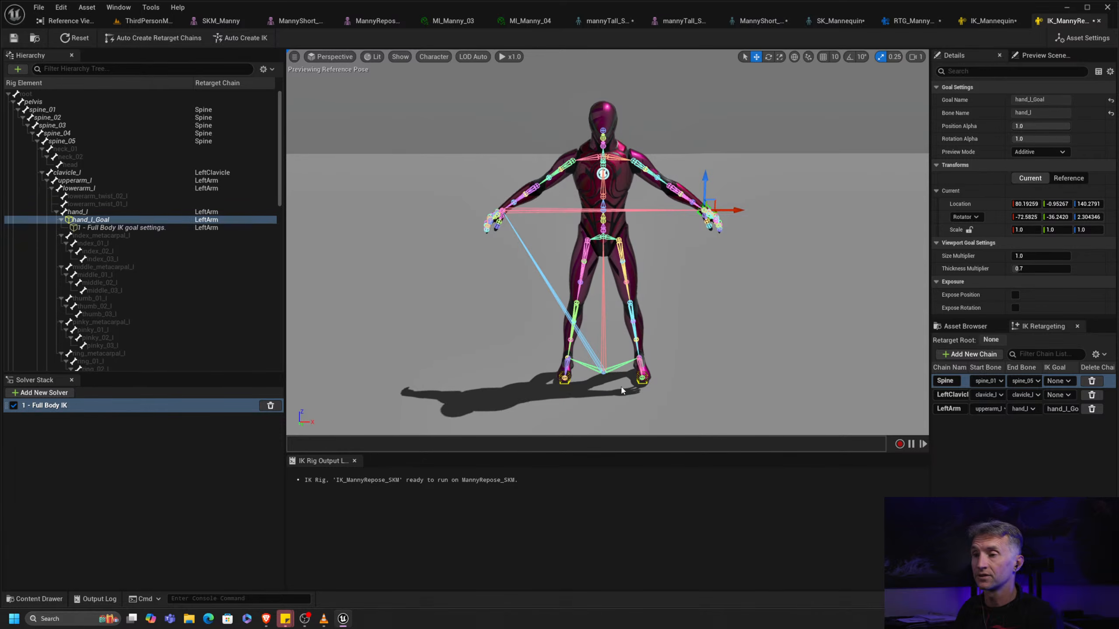
Test the solver by moving ball_l_Goal outward along X to about 116, and reset the rig
scroll(697, 383, up, 5)
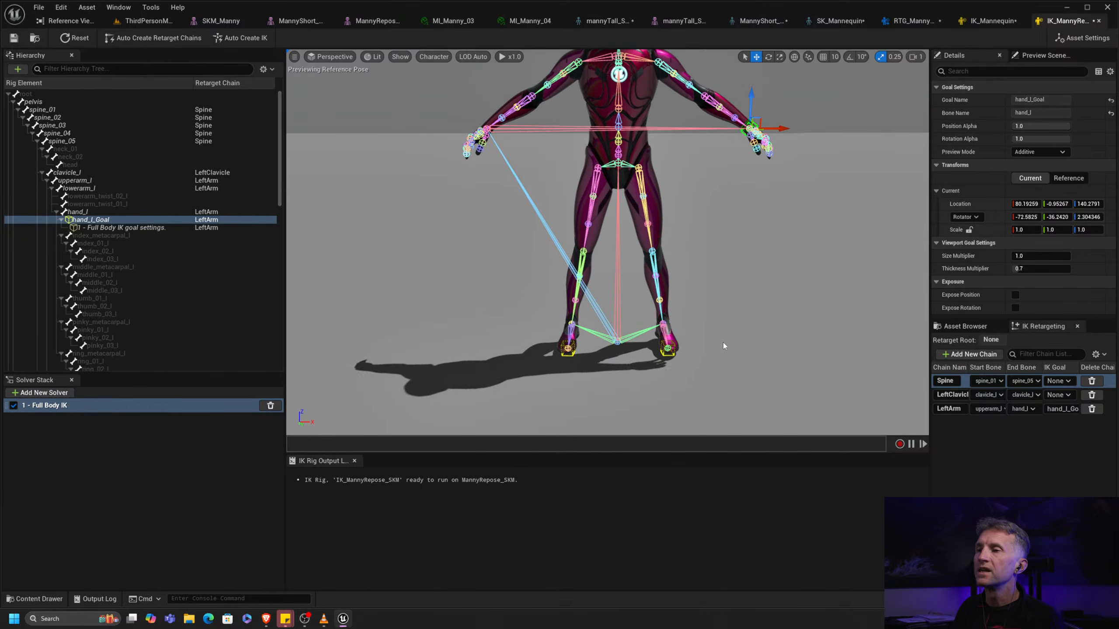
click(671, 351)
drag(700, 348, 839, 334)
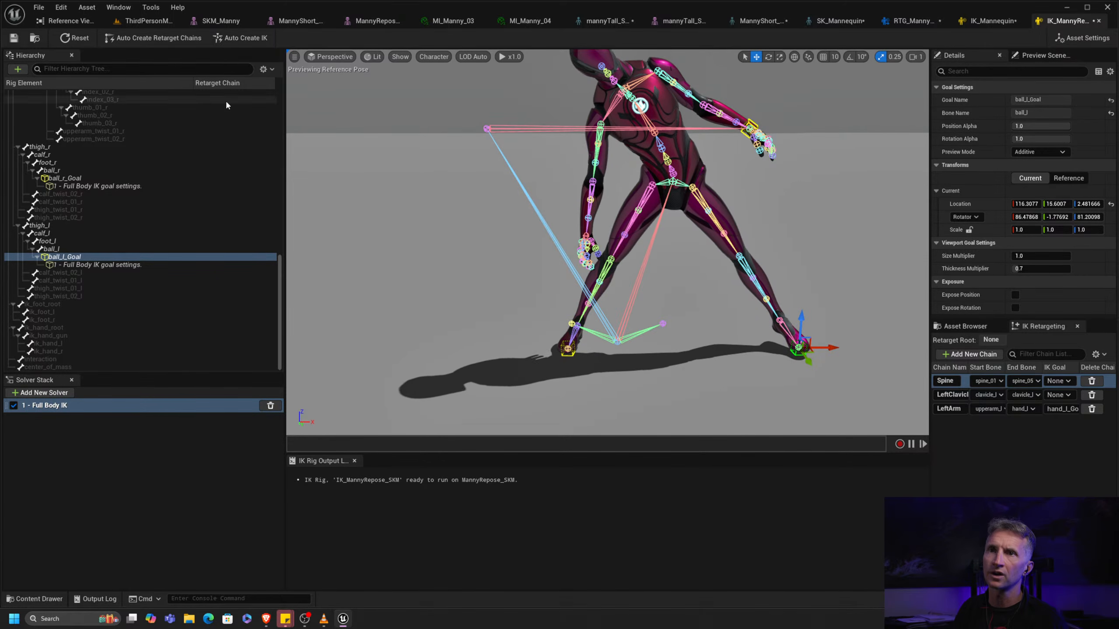
click(75, 38)
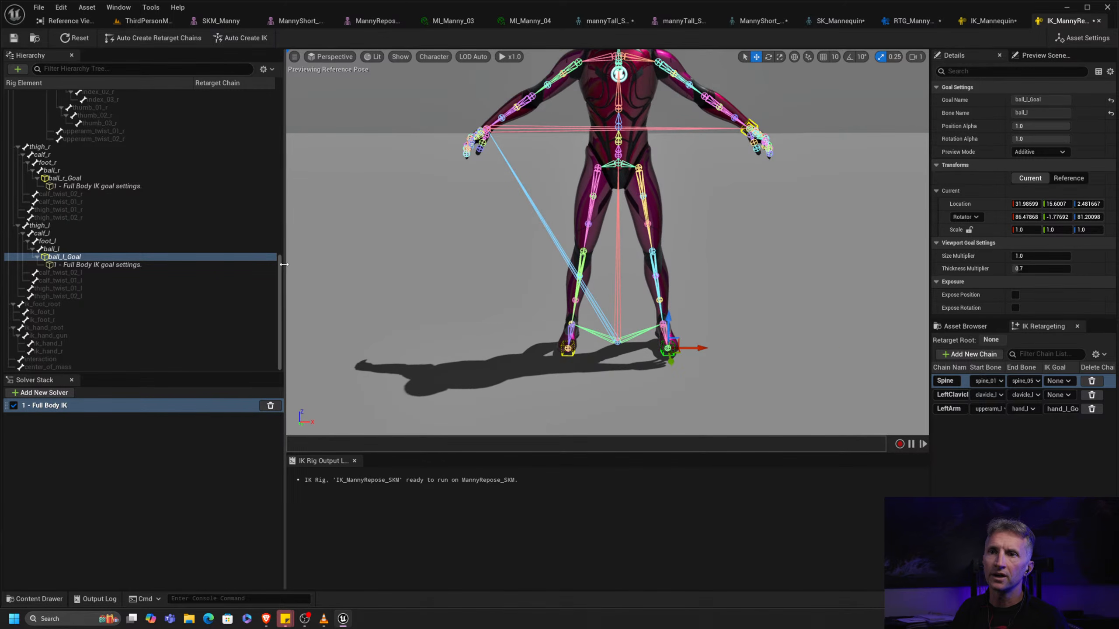
Create an IK goal on the hand_r bone
drag(279, 262, 287, 112)
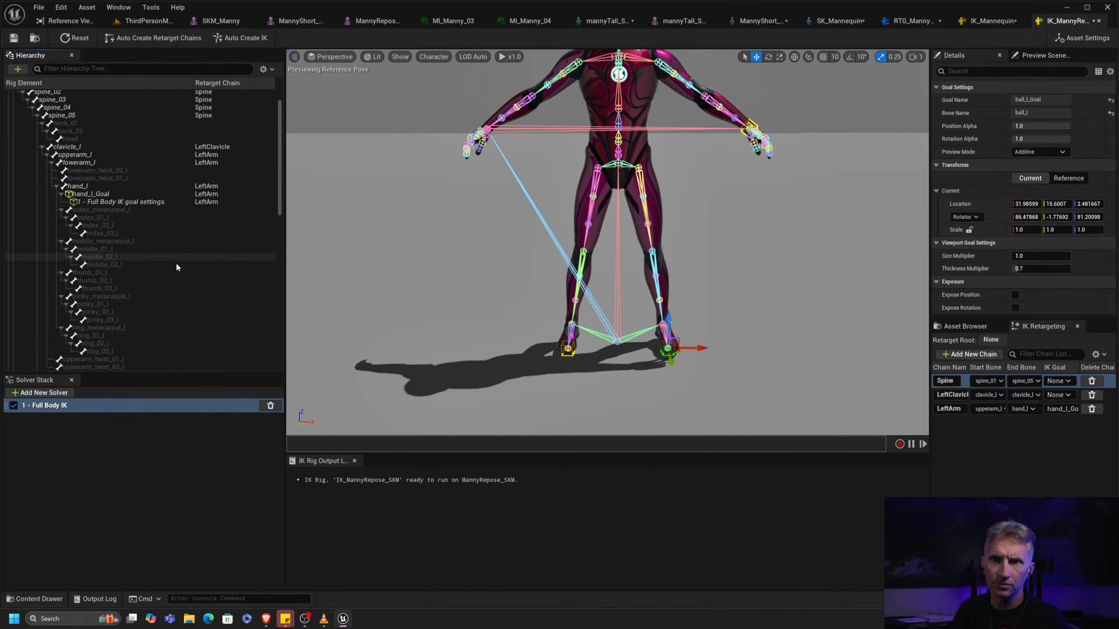
drag(279, 170, 290, 225)
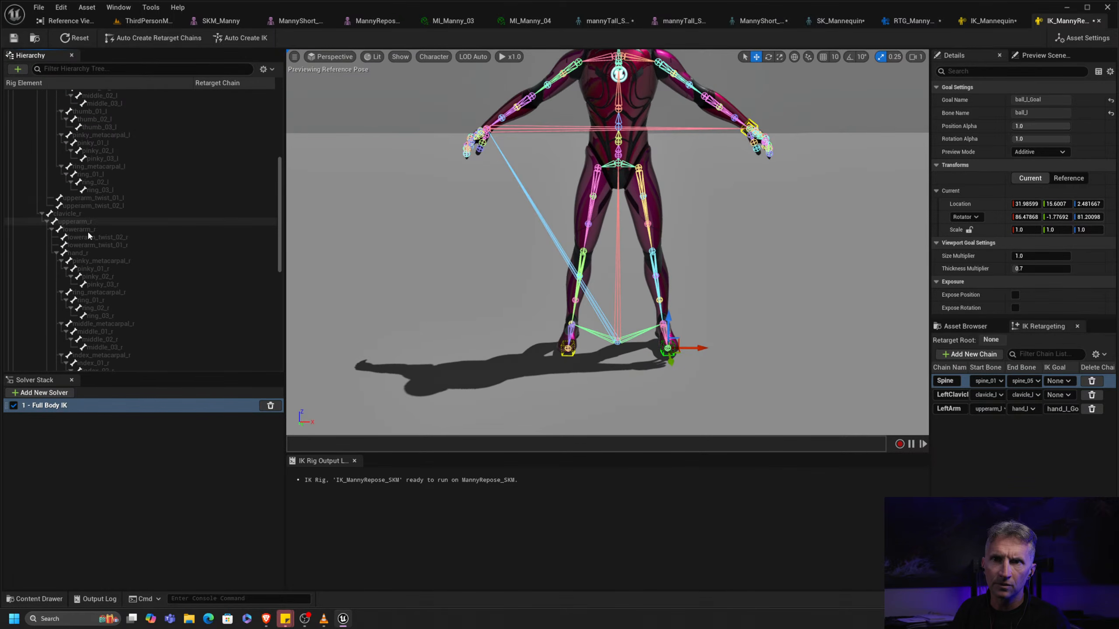
click(117, 253)
right_click(121, 253)
click(185, 278)
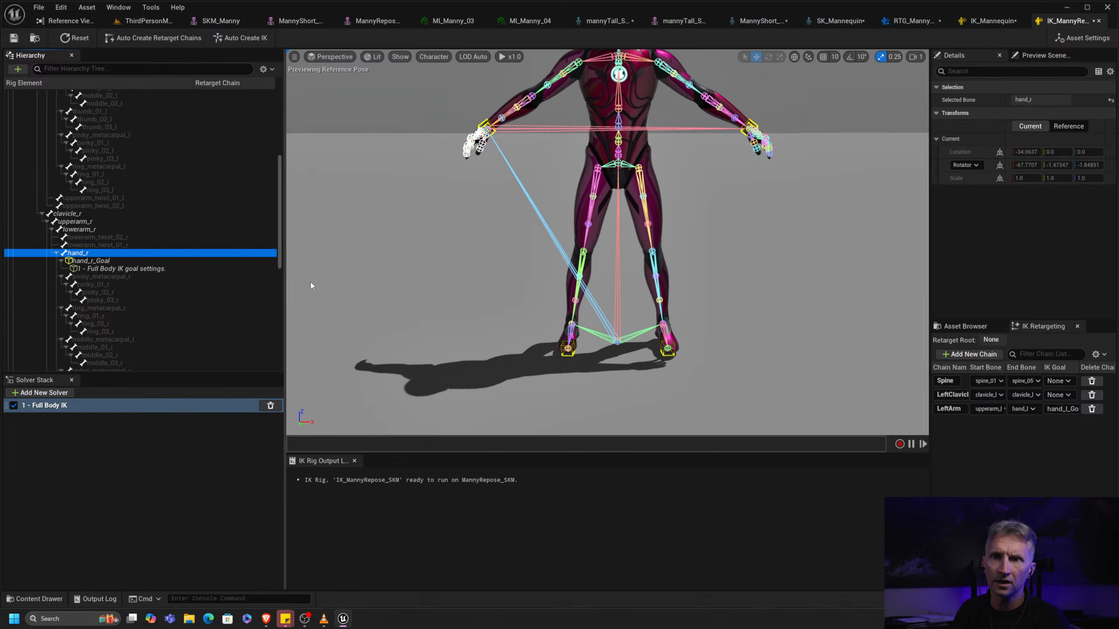
Test moving ball_l_Goal outward along X to about 99 with both hands pinned, and reset the rig
click(688, 357)
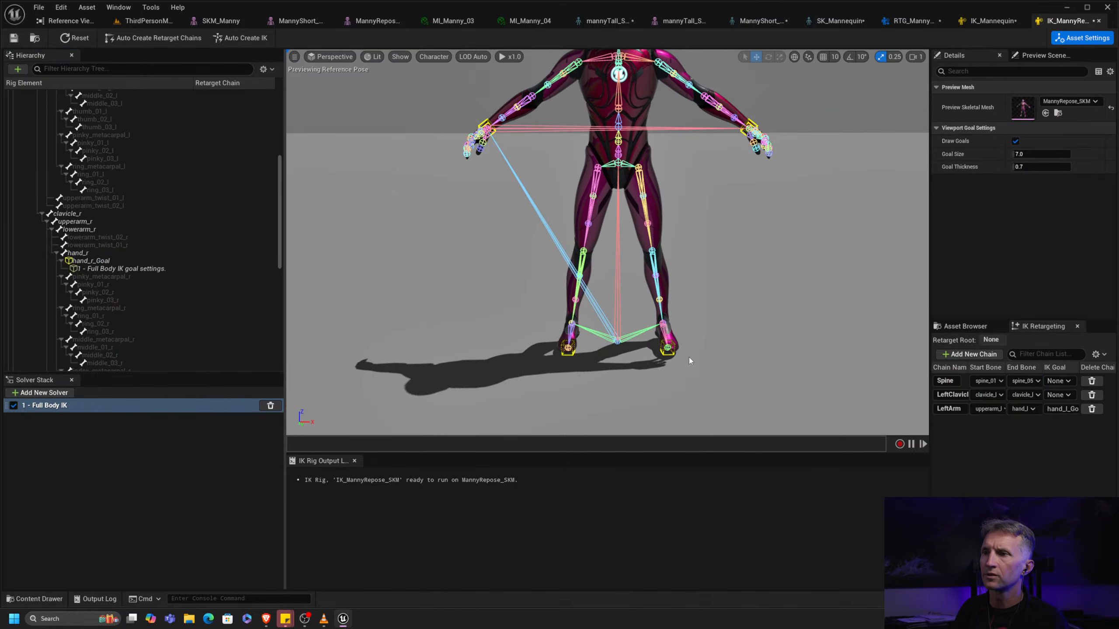
click(668, 350)
drag(699, 347, 807, 347)
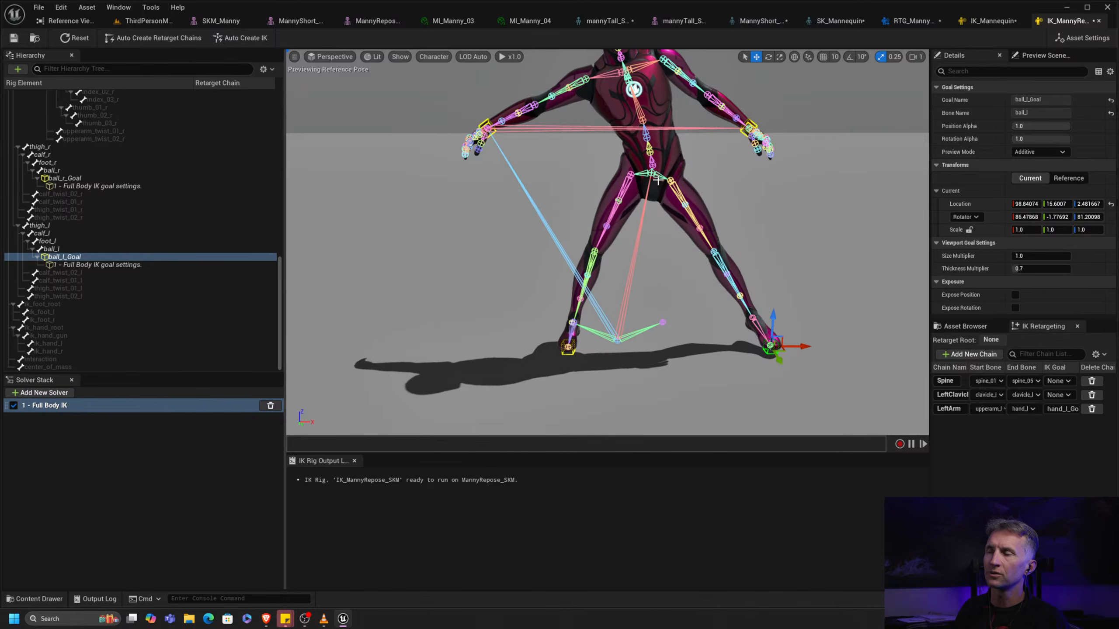
scroll(657, 180, down, 4)
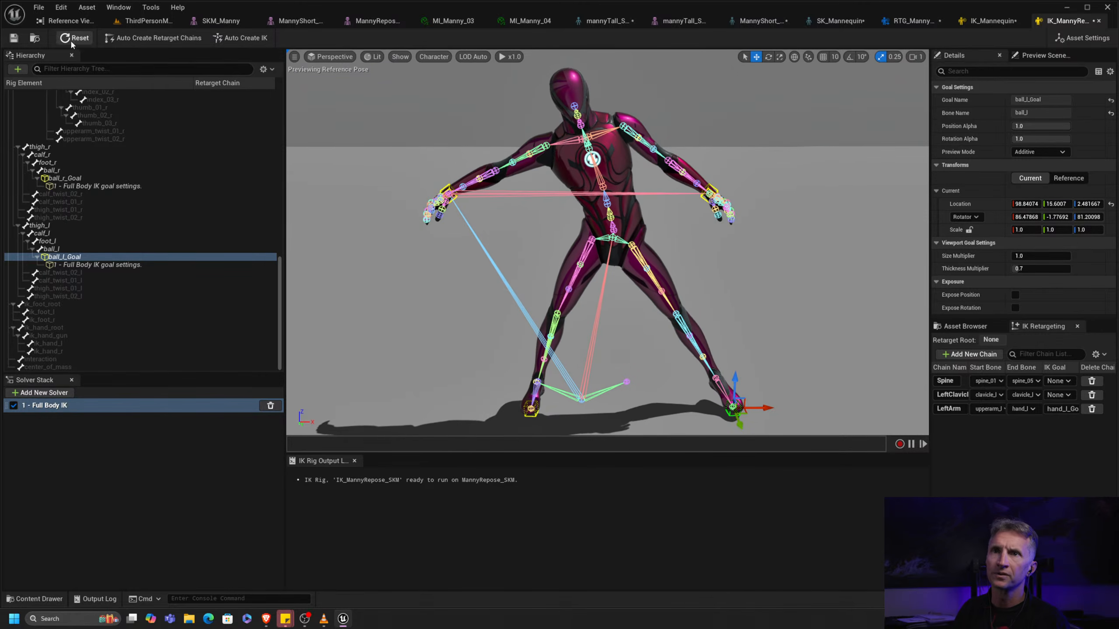
click(72, 40)
Examine the pelvis bone's Full Body IK settings in the IK_Mannequin rig for reference
click(277, 265)
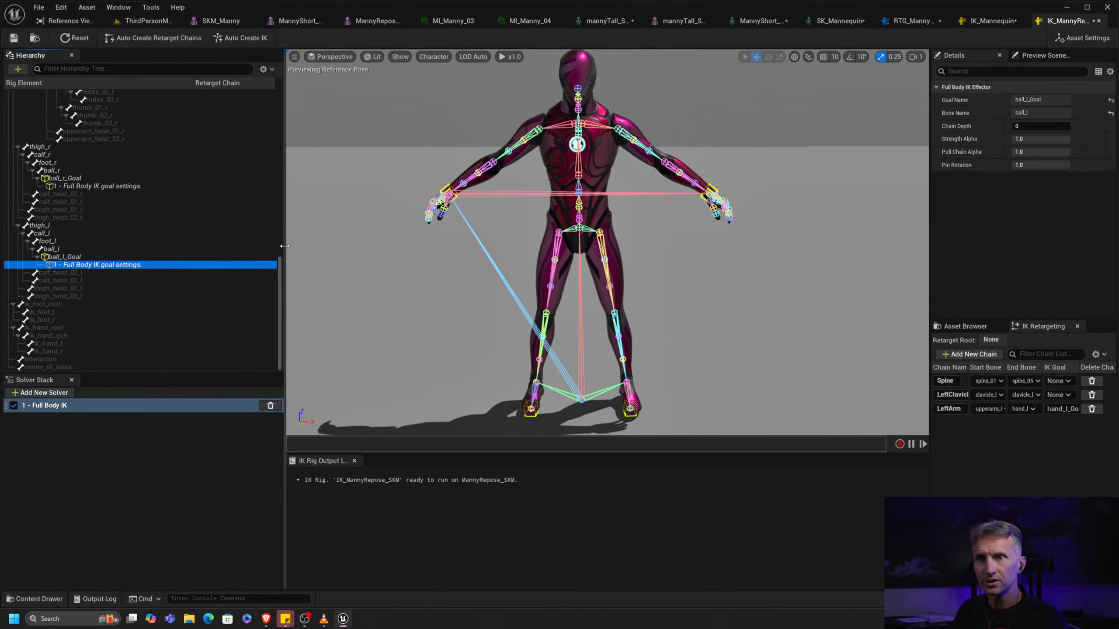
scroll(278, 260, up, 5)
scroll(279, 258, up, 5)
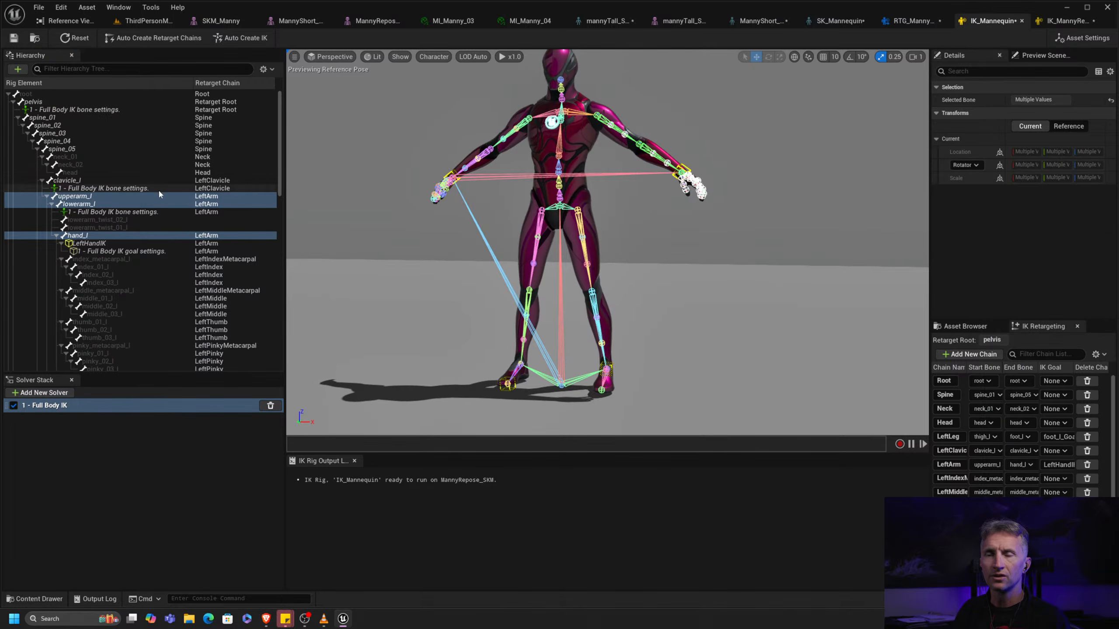
click(114, 111)
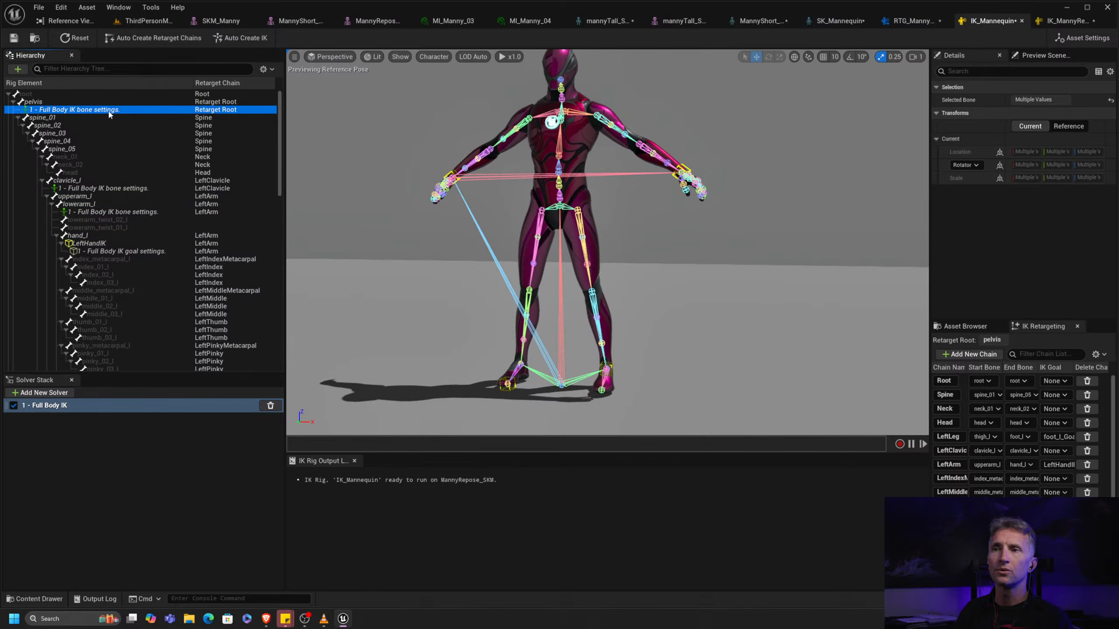
right_drag(1081, 194, 1081, 136)
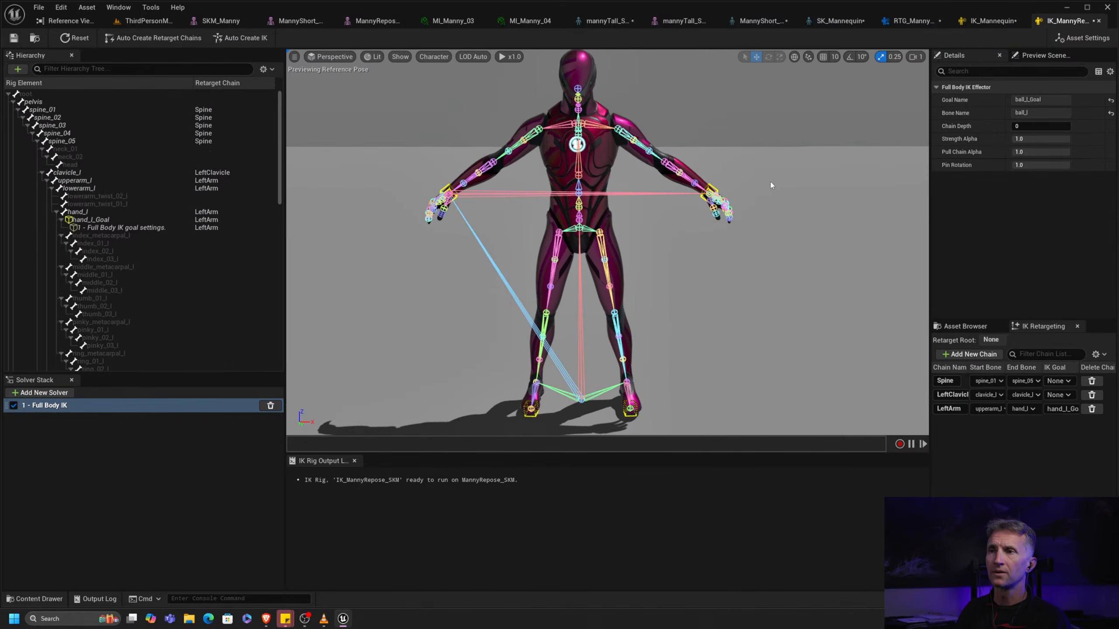
Add Full Body IK bone settings to the pelvis in the MannyRepose rig and set its Rotation Stiffness to 0.95
click(76, 101)
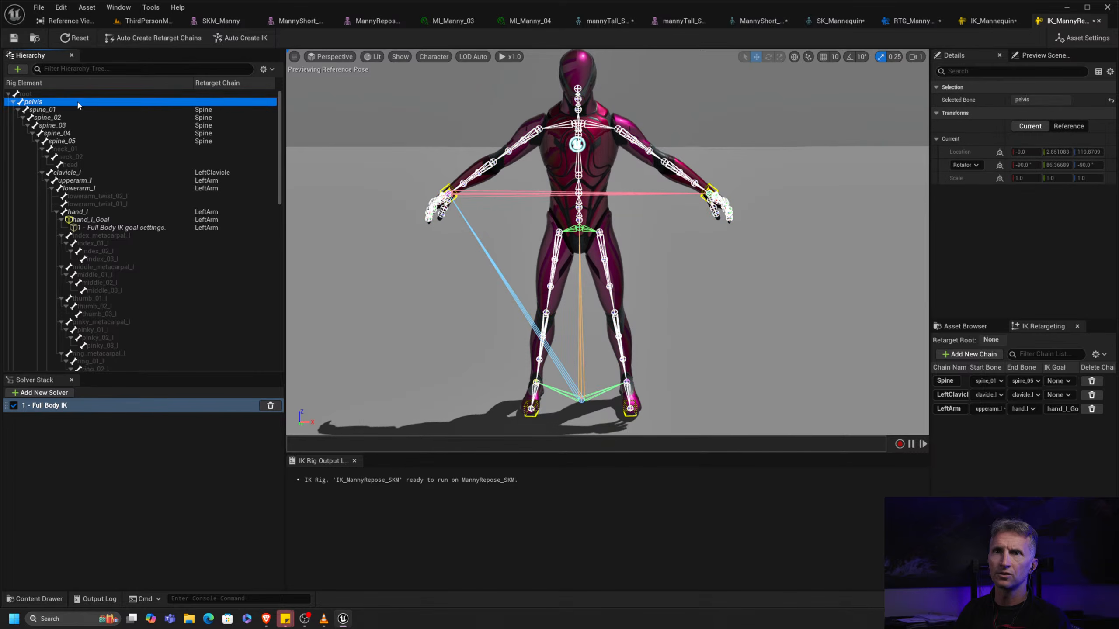
right_click(73, 99)
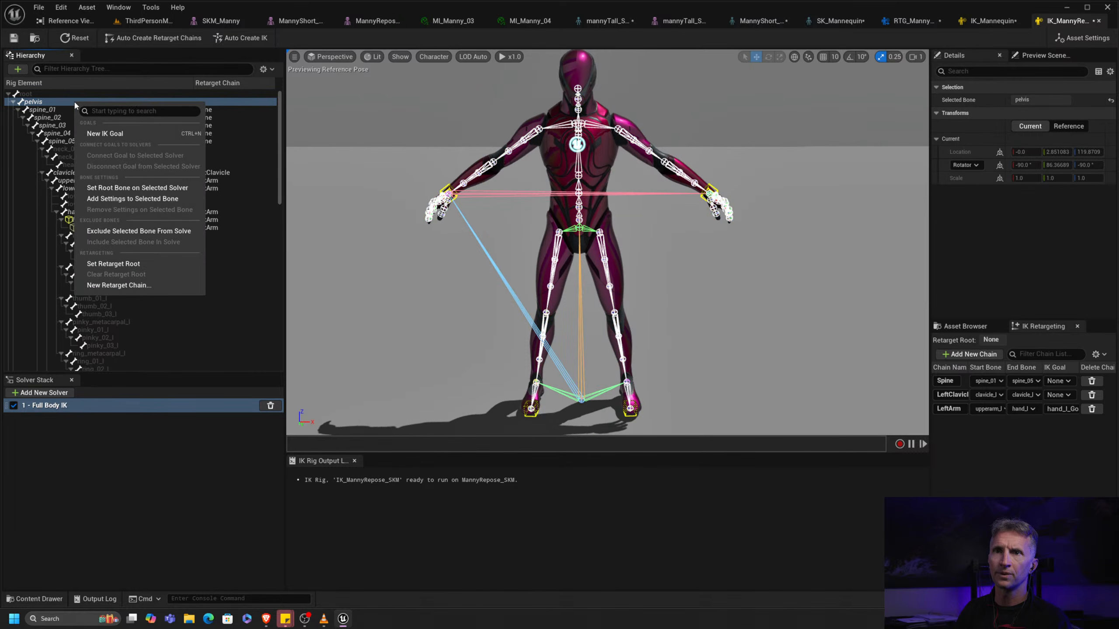
click(171, 199)
click(98, 109)
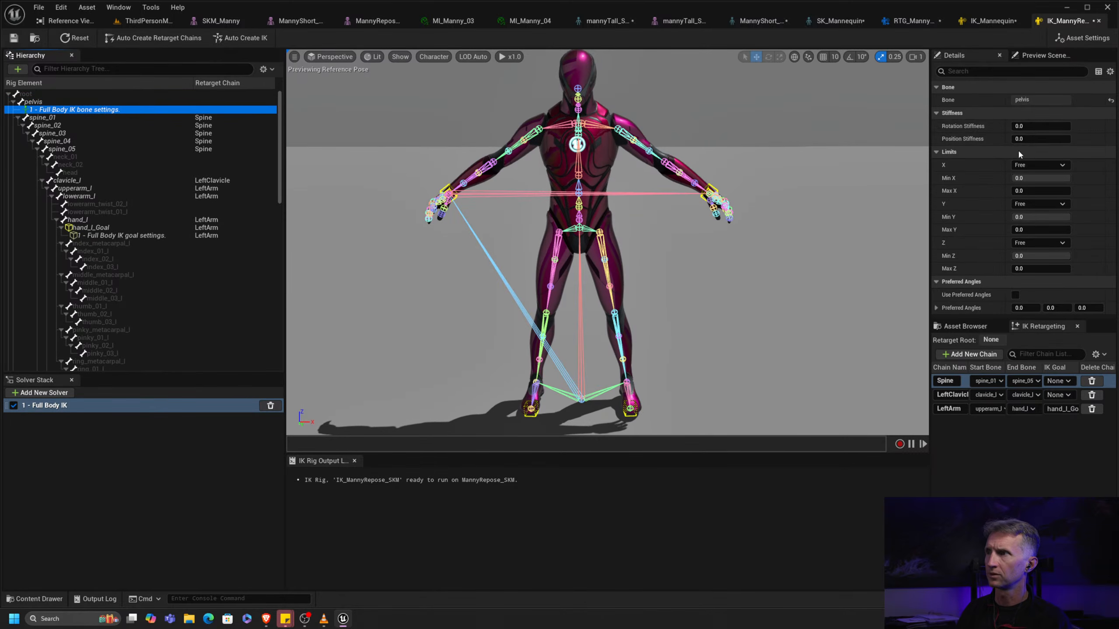
click(1020, 125)
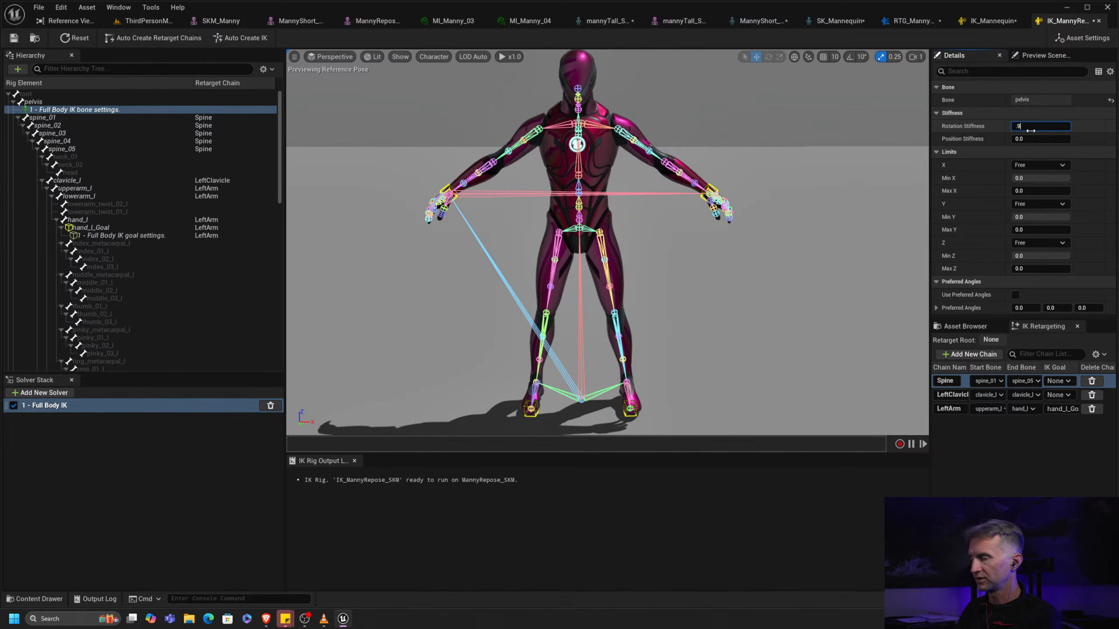
text(.95)
key(Return)
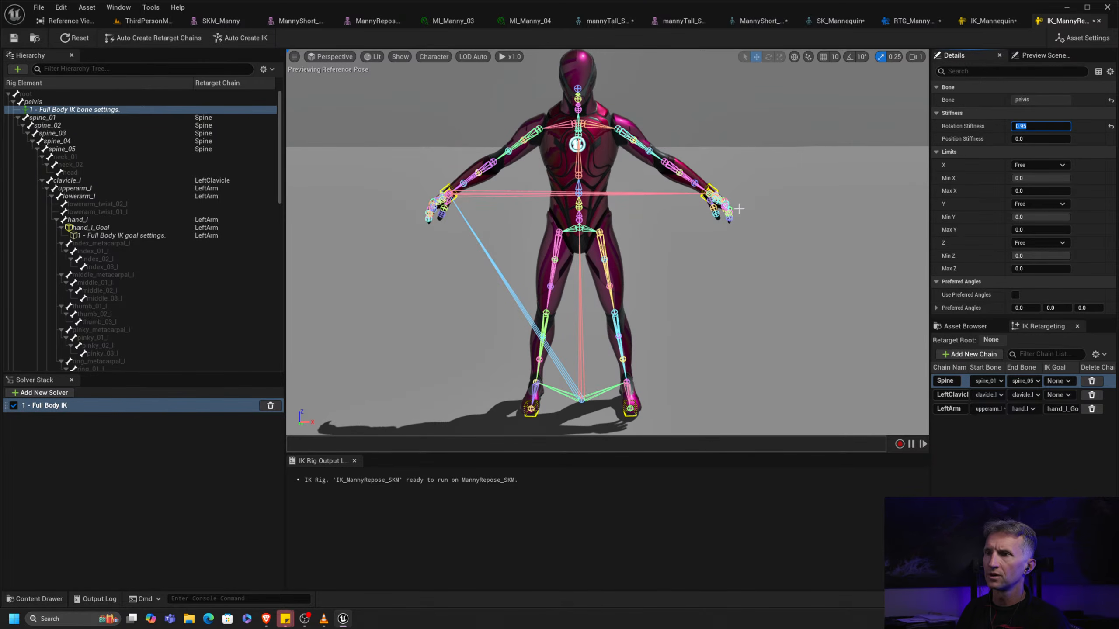
Move ball_l_Goal outward along X to about 108 and compare pelvis Rotation Stiffness values of 1 and 0
click(635, 416)
drag(658, 408, 774, 386)
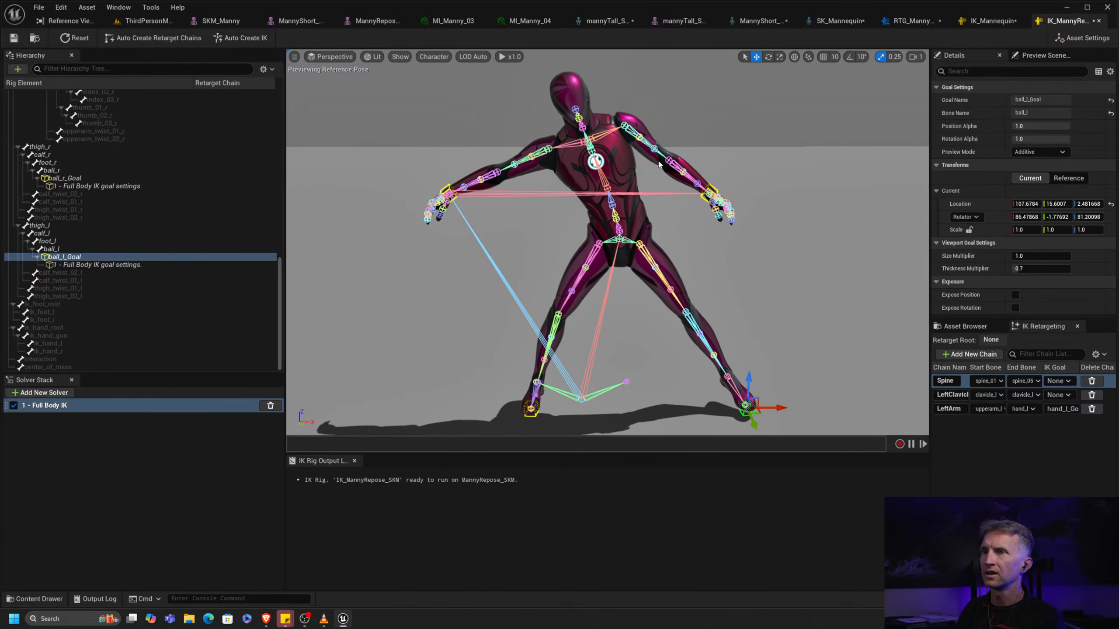
scroll(279, 121, up, 15)
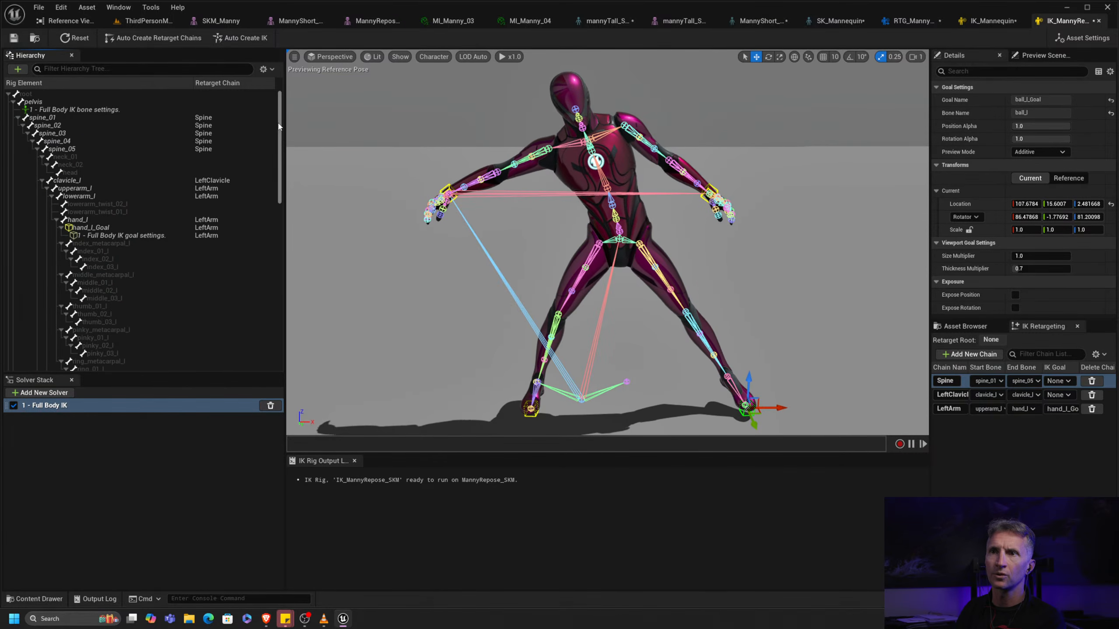
click(127, 109)
click(1055, 127)
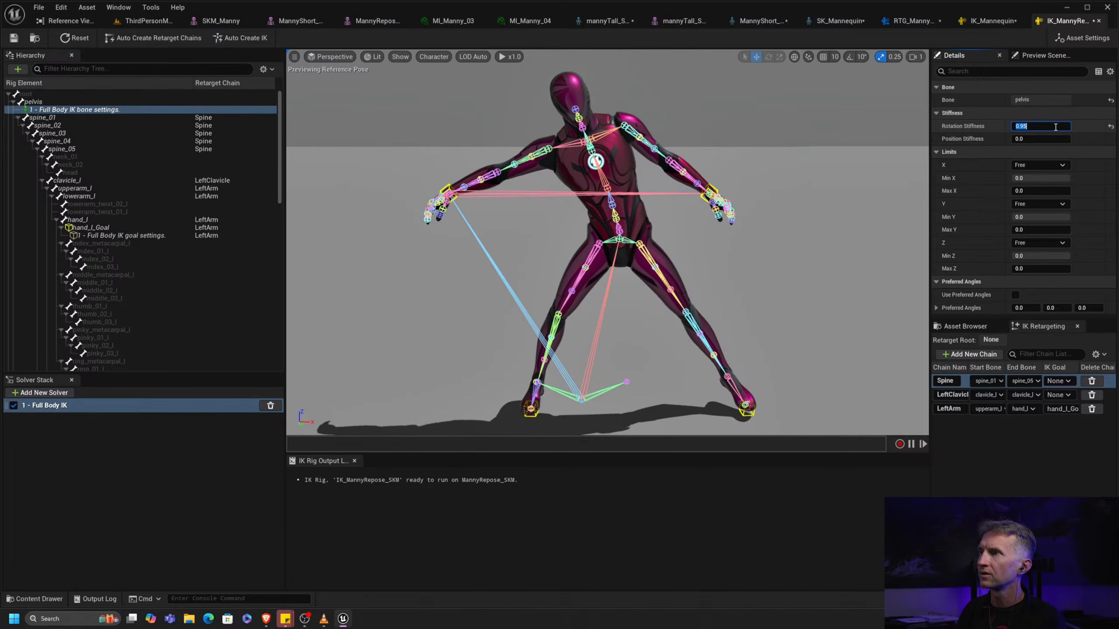
key(Return)
text(1)
key(Return)
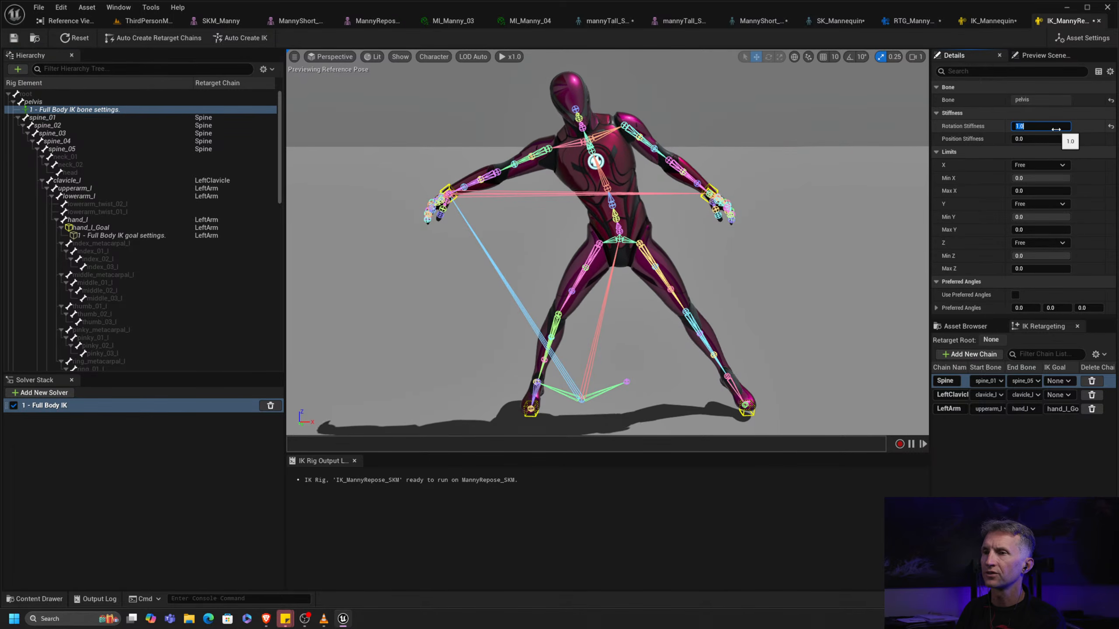
text(0)
key(Return)
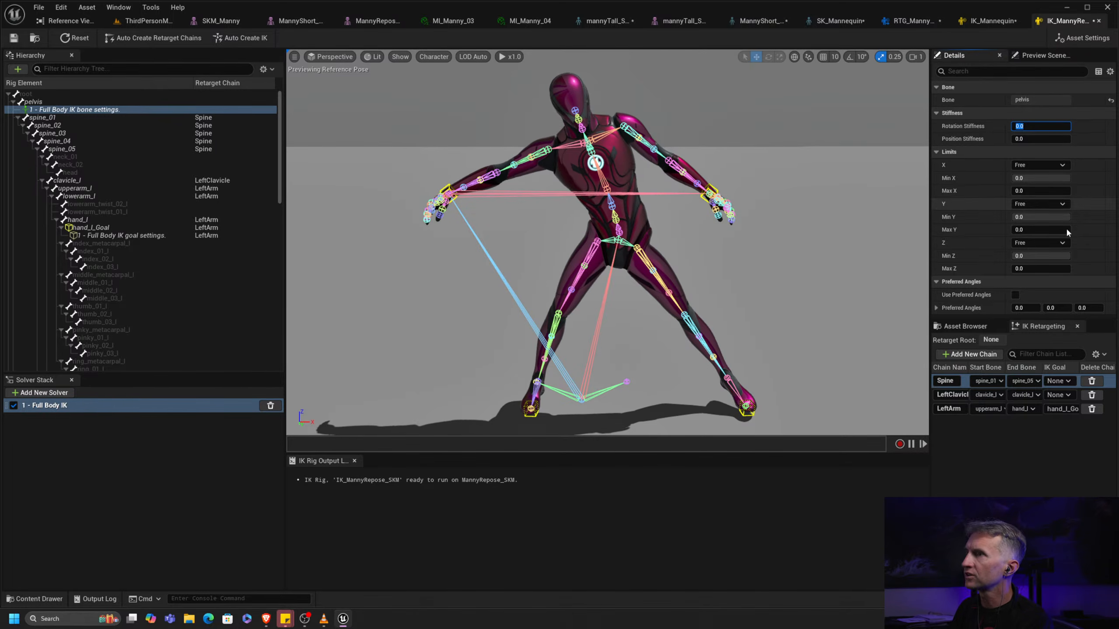
Try a pelvis Rotation Stiffness of 0.9, settle on 0.95, and reset the rig
text(0.9)
key(Return)
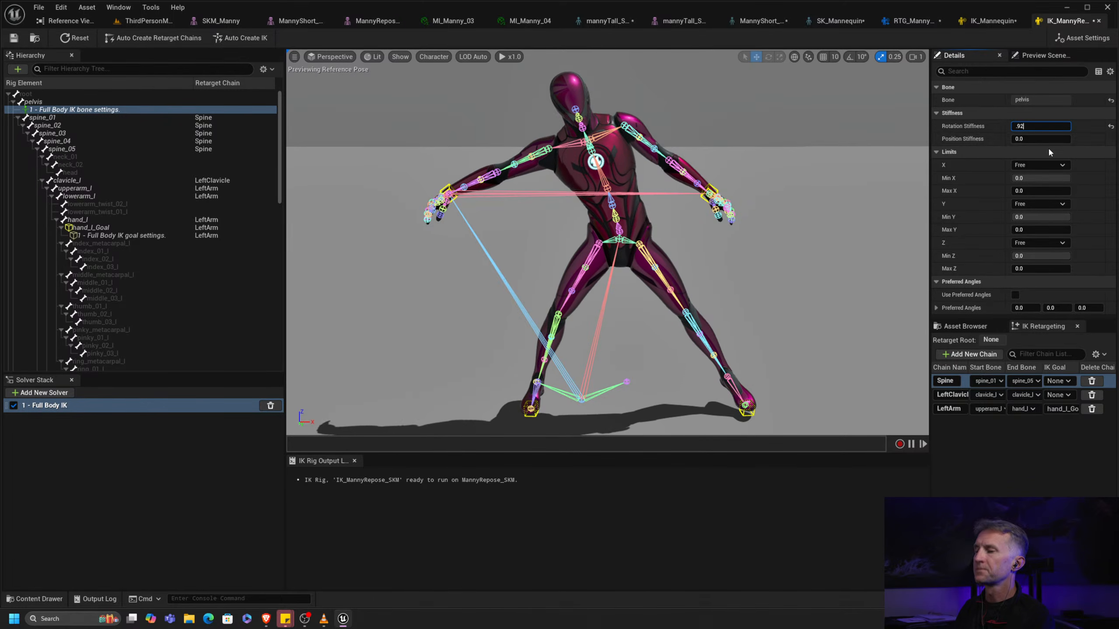
text(.92)
key(BackSpace)
text(5)
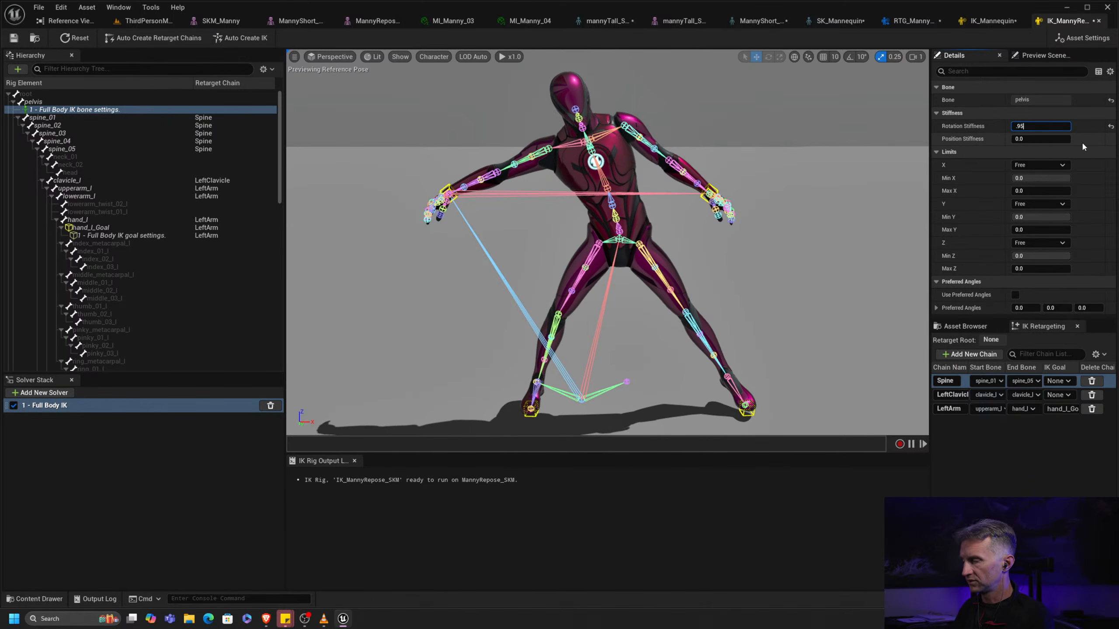
key(Return)
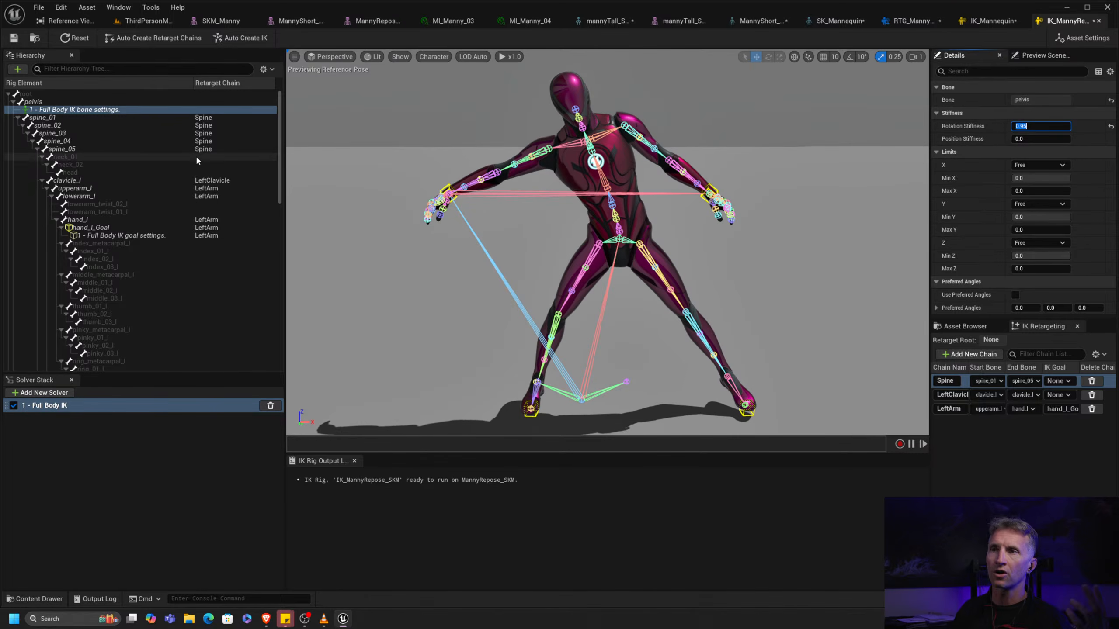
click(75, 39)
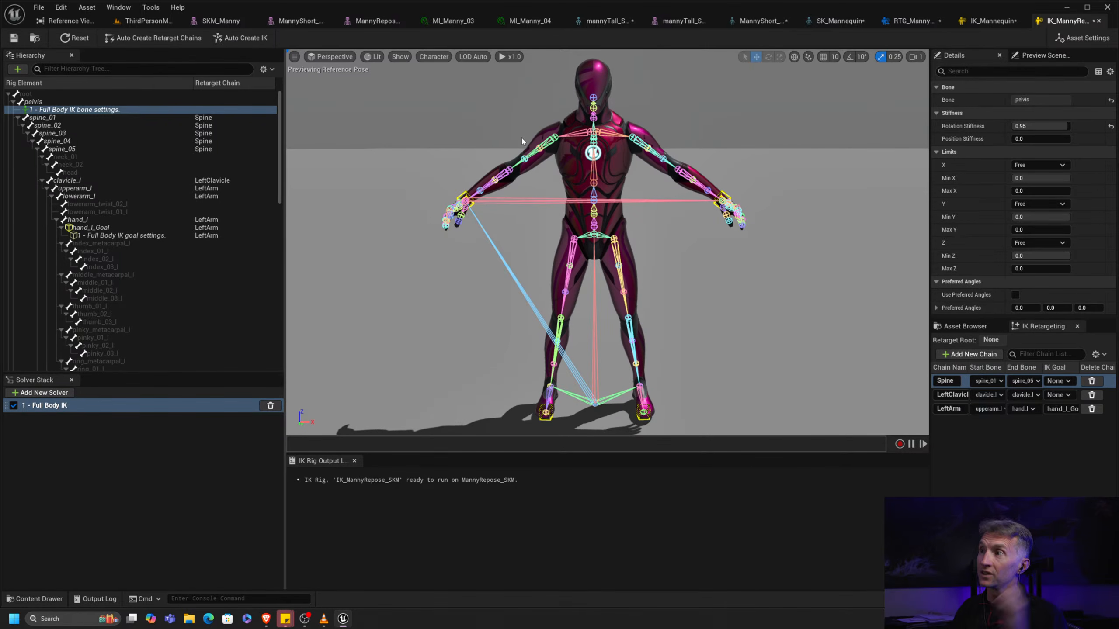
Save the MannyRepose IK rig, switch to the RTG retargeter asset, and save all modified assets
click(13, 39)
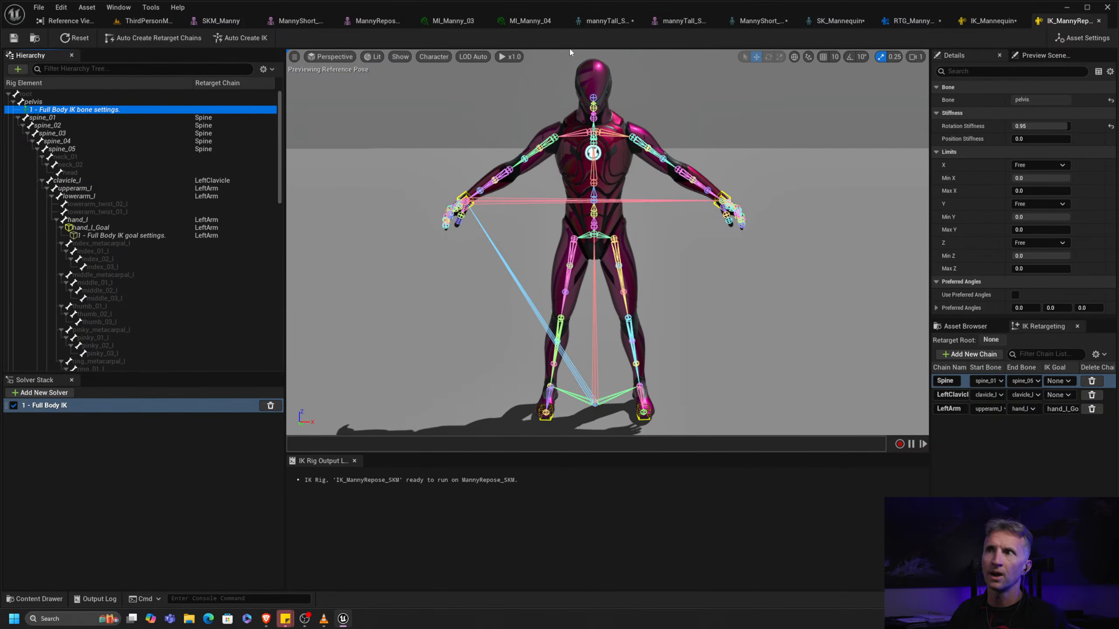
click(910, 21)
click(39, 7)
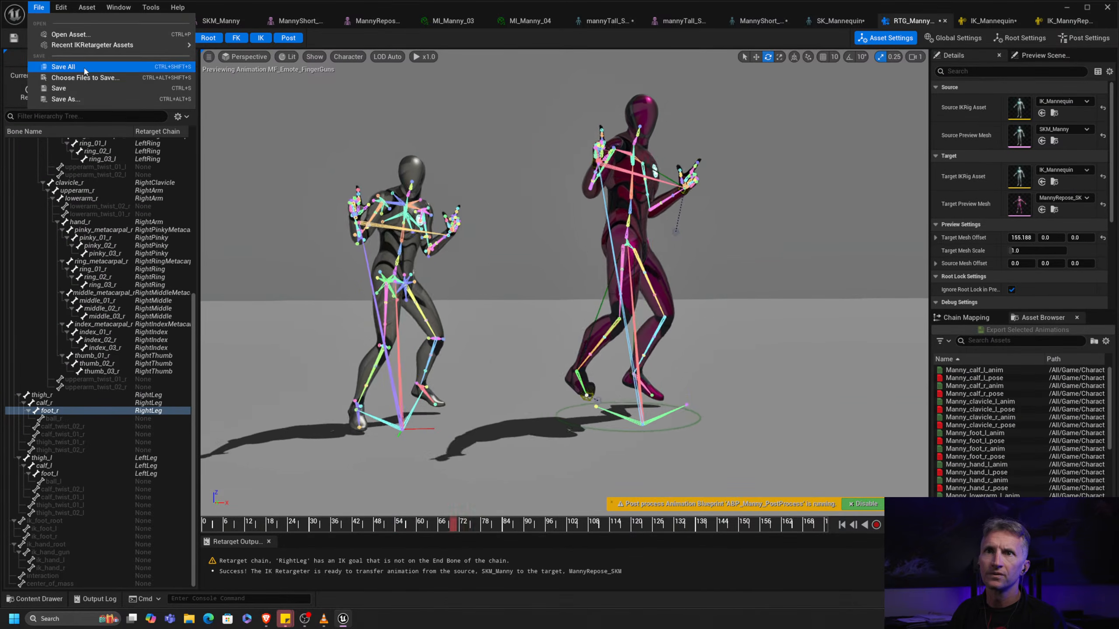
click(63, 66)
Set the retargeter's Target IKRig Asset to the MannyRepose IK rig, and return to that rig
click(1086, 170)
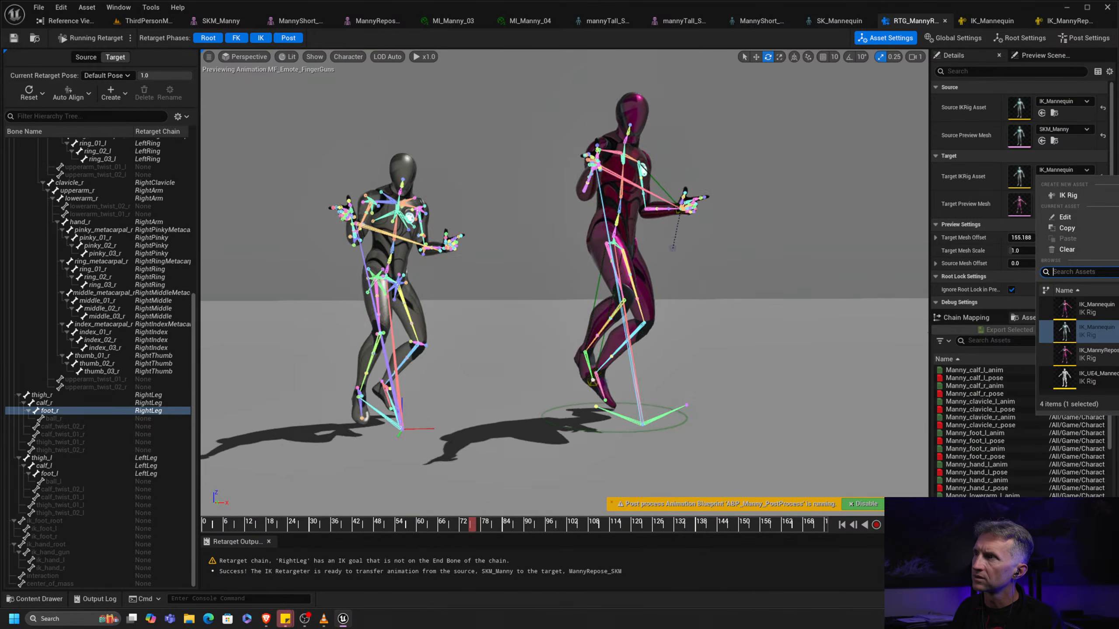
click(1097, 354)
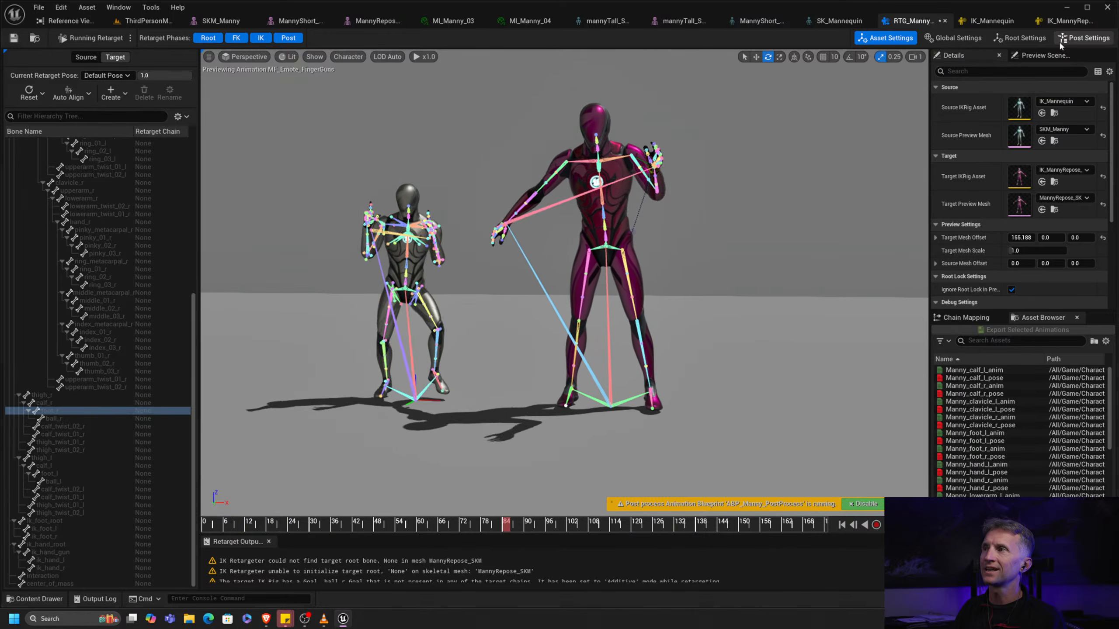
click(1070, 20)
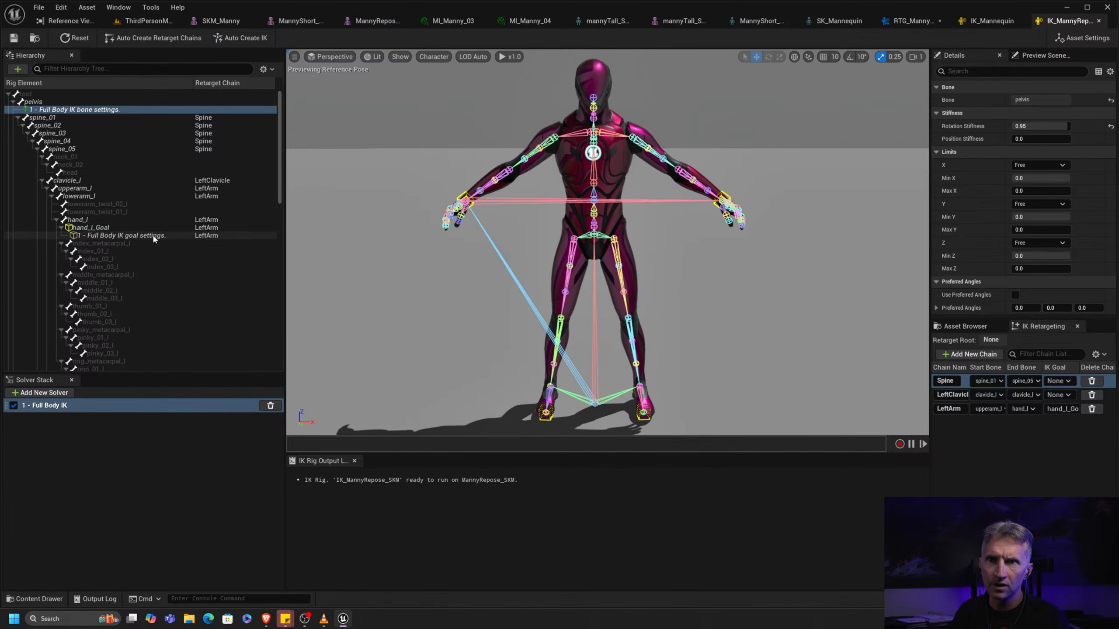
Add a RightArm retarget chain from clavicle_r to hand_r without assigning an IK goal
scroll(154, 235, down, 9)
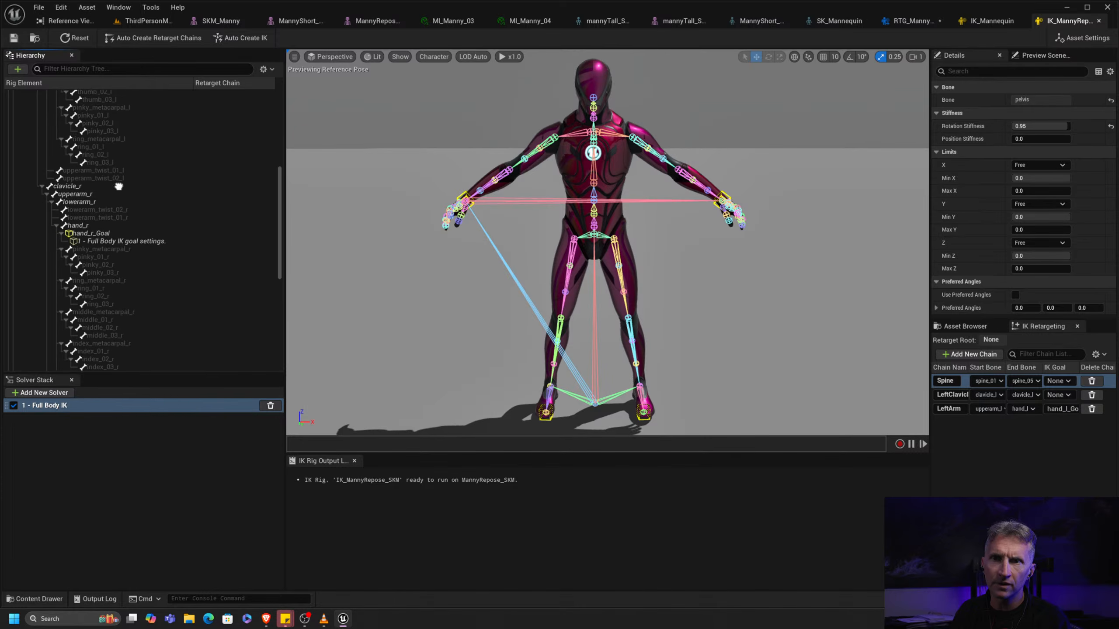
scroll(132, 181, down, 2)
click(105, 169)
shift+click(110, 186)
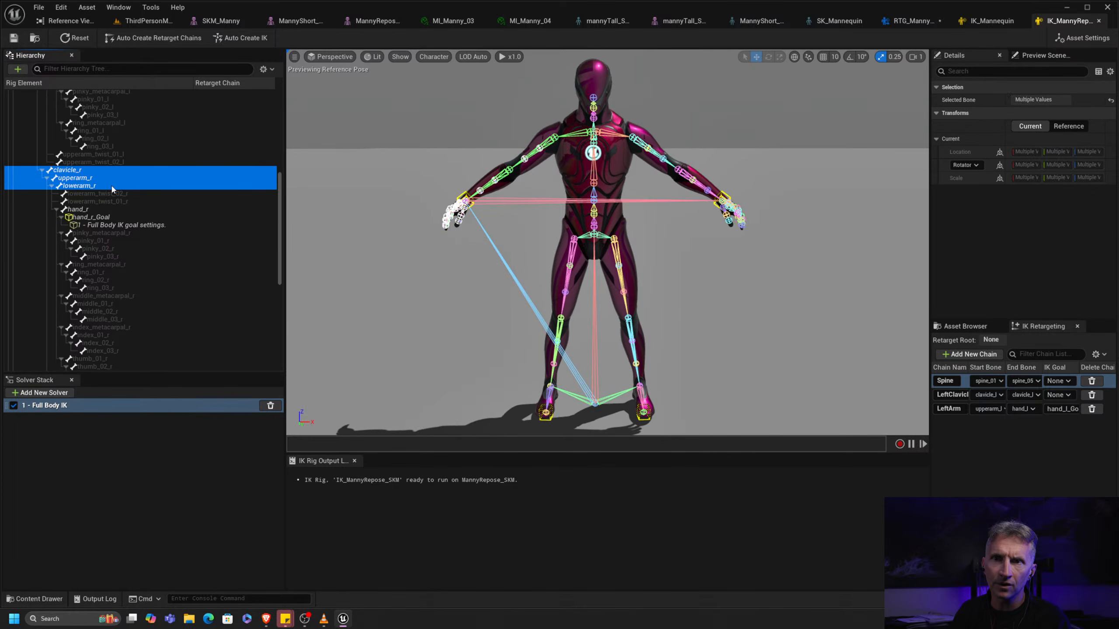
click(986, 22)
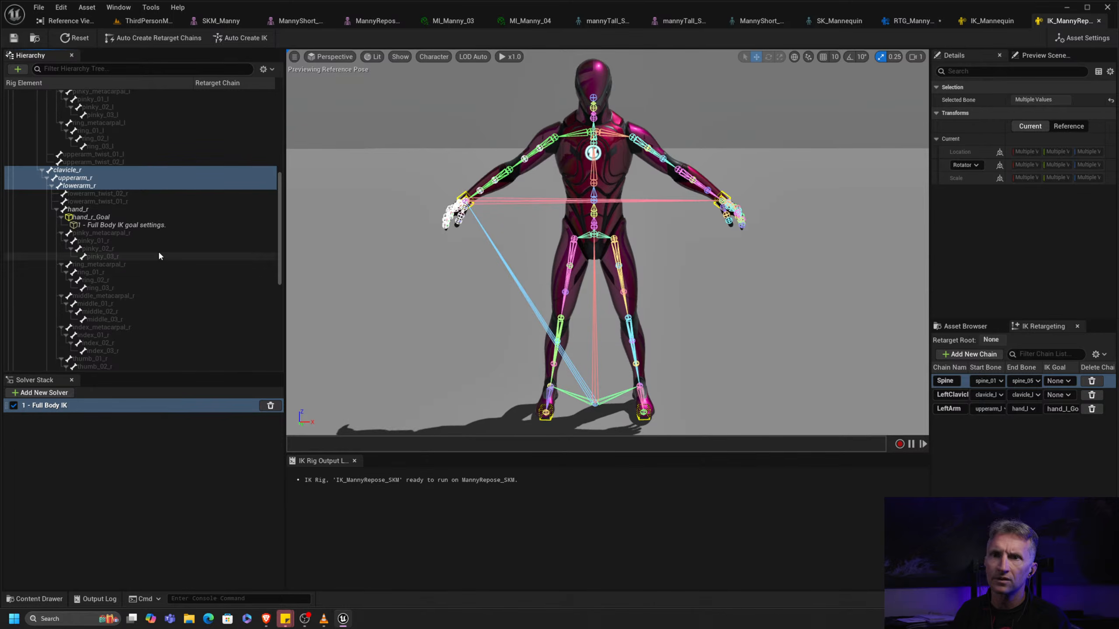
ctrl+click(89, 208)
right_click(119, 183)
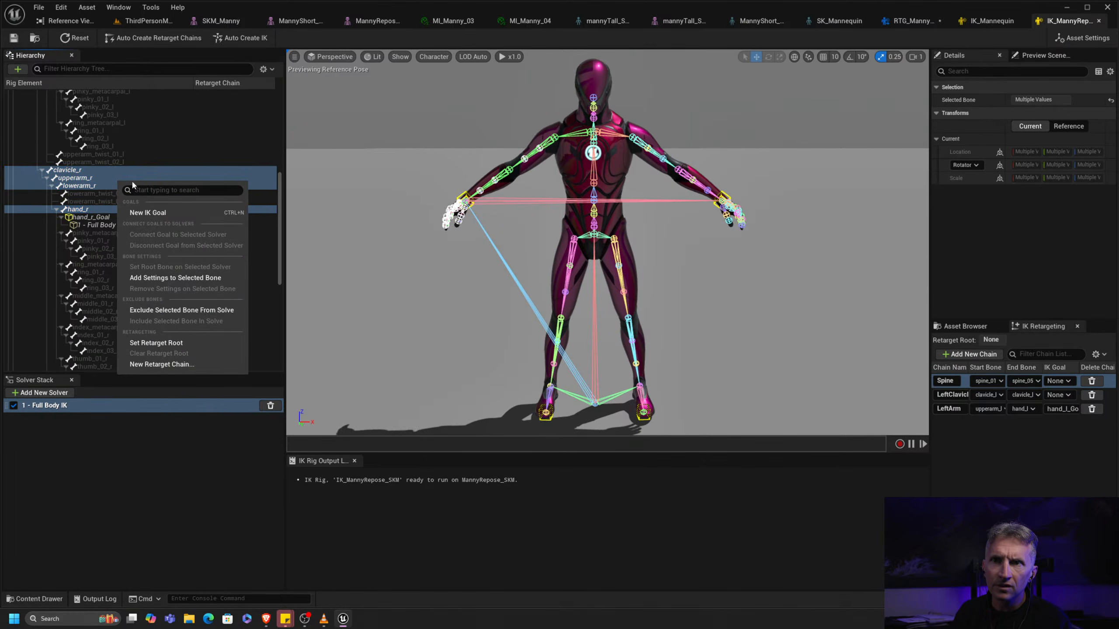
click(189, 366)
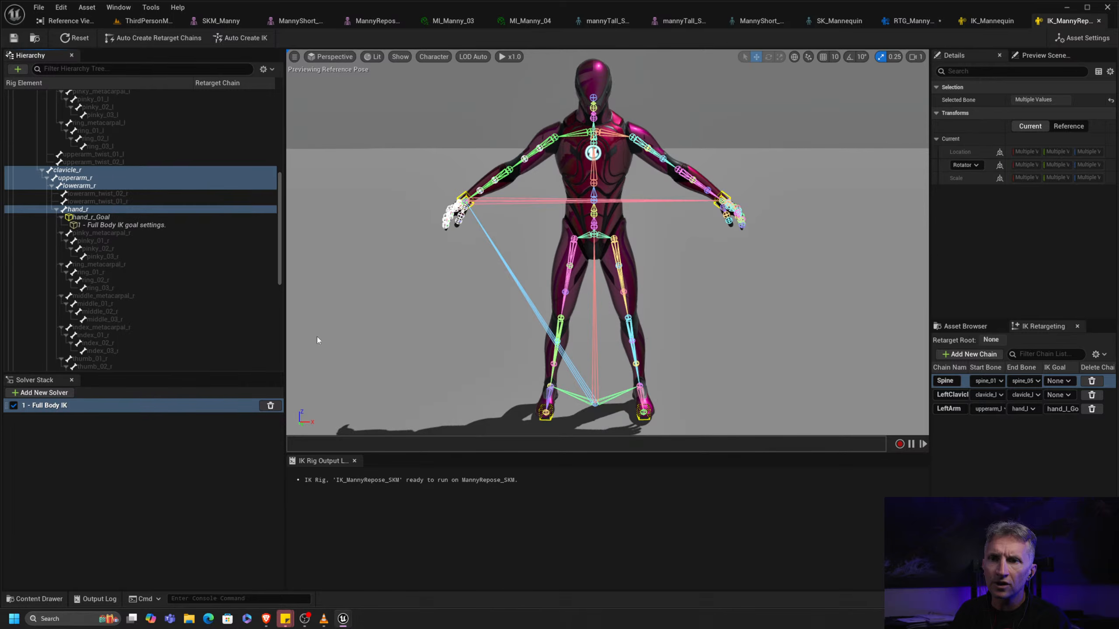
drag(1101, 269, 451, 197)
click(414, 270)
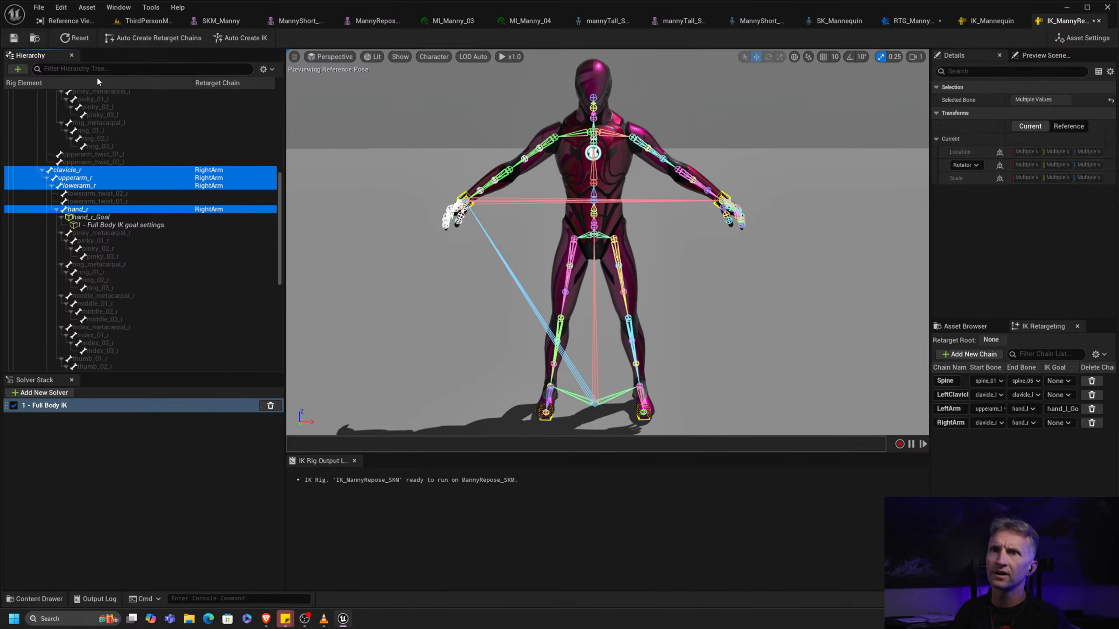
In the RTG_MannyRepose retargeter, switch the Target IKRig Asset to IK_Mannequin and back to the MannyRepose IK rig
key(ctrl+Tab)
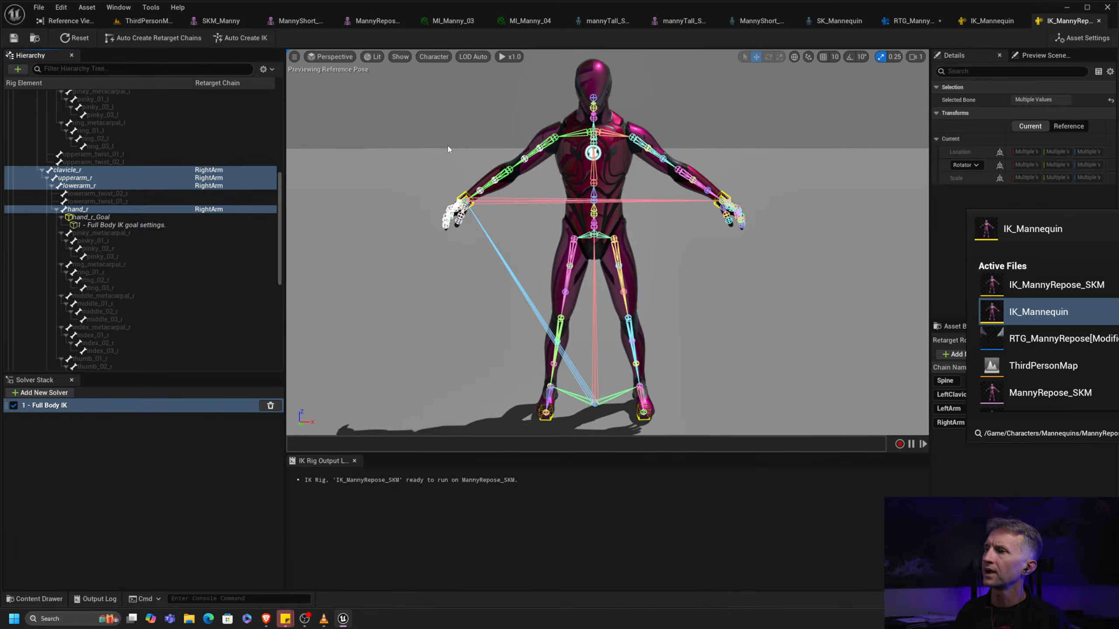
key(ctrl+Tab)
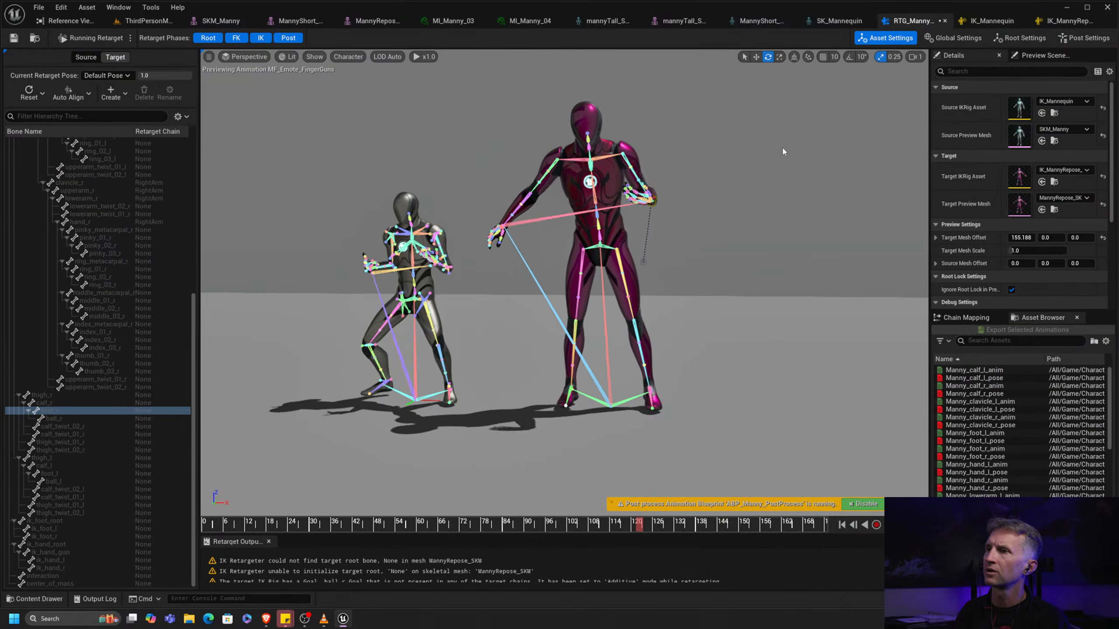
click(1074, 170)
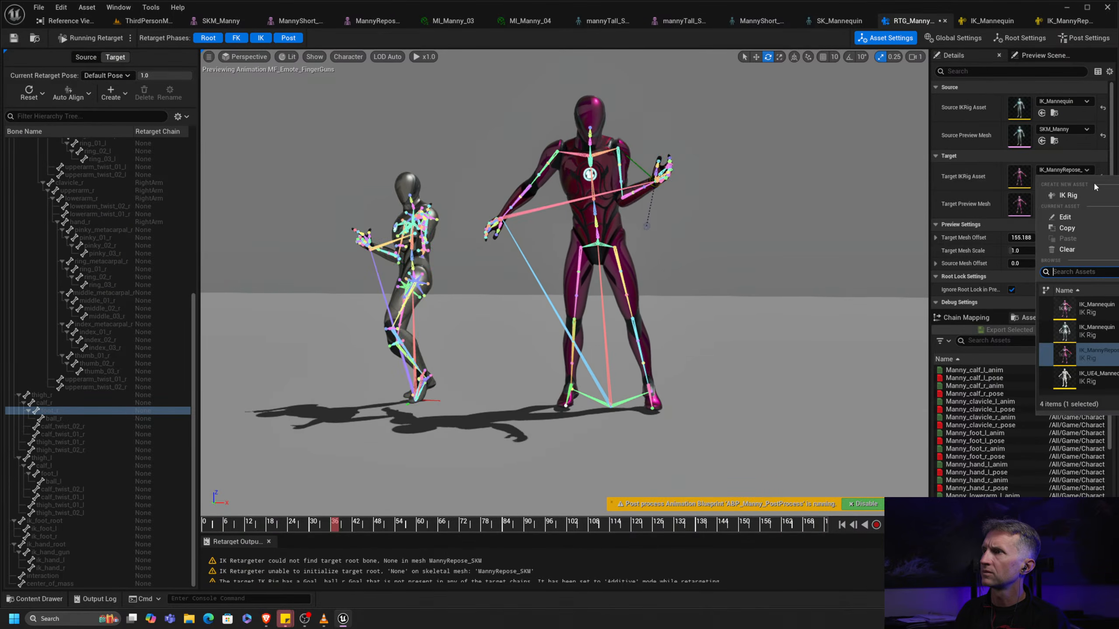
click(1097, 327)
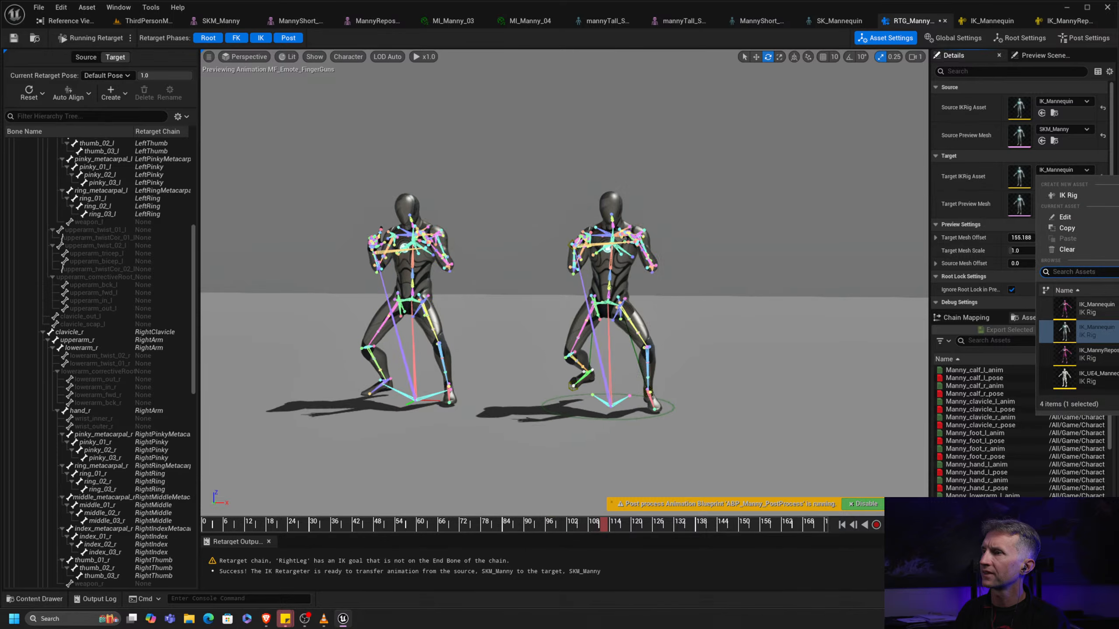
click(1097, 354)
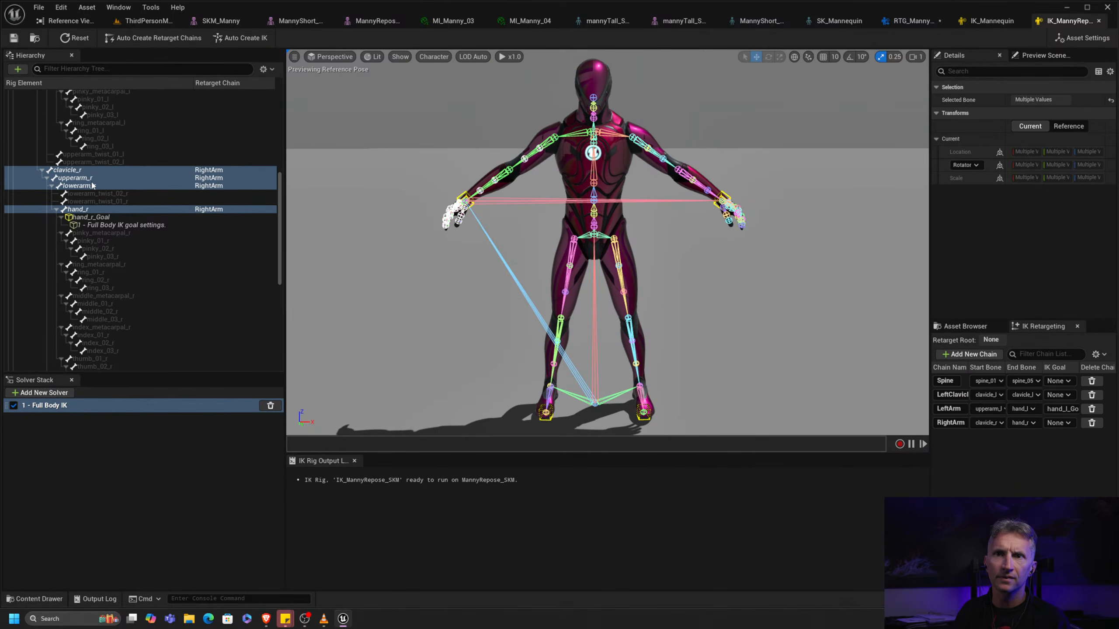
In the MannyRepose IK rig, add a separate RightClavicle retarget chain on clavicle_r without a goal
click(154, 170)
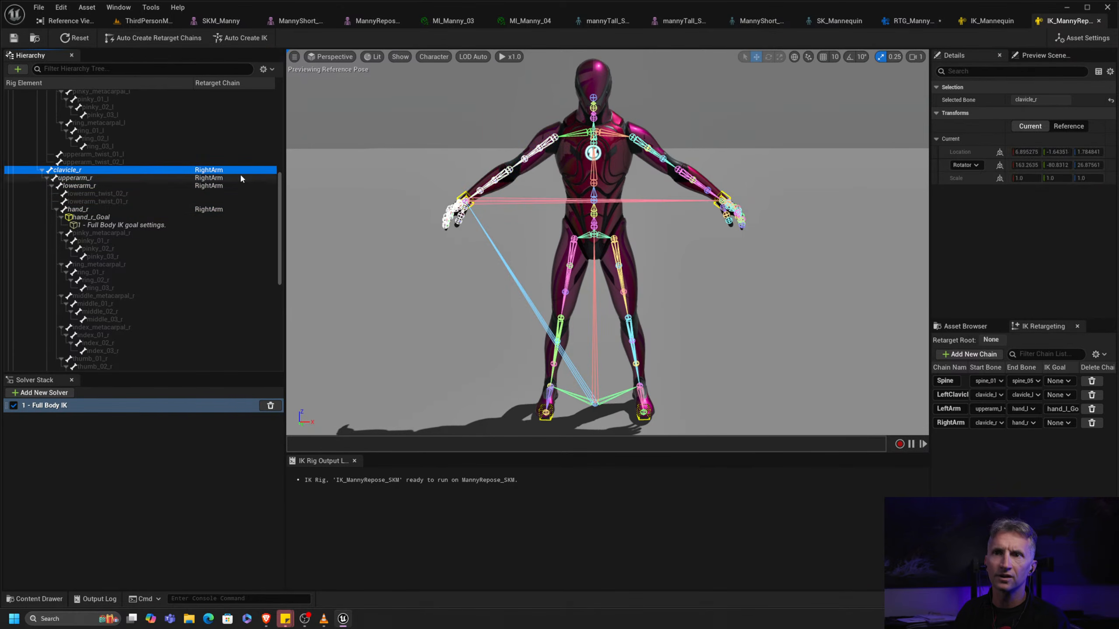
right_click(218, 172)
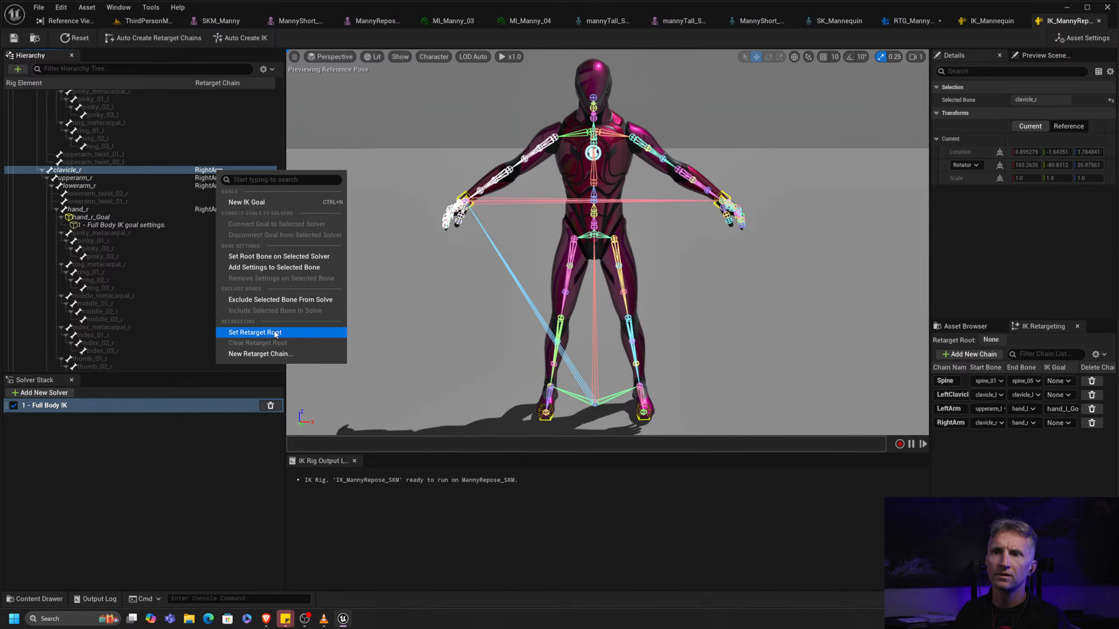
click(284, 355)
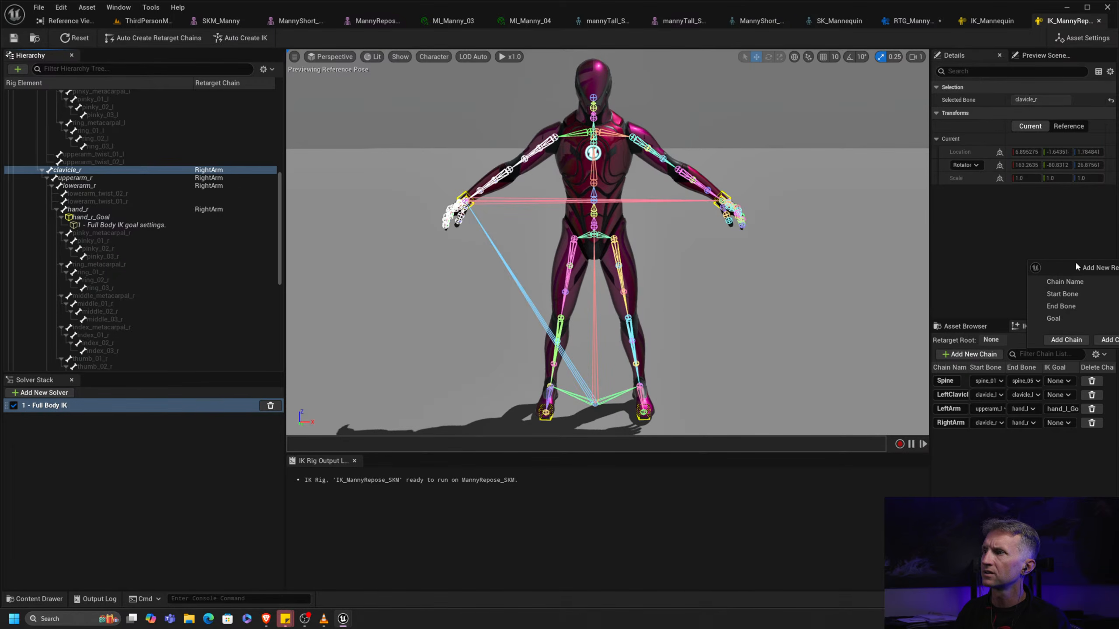
drag(1075, 264, 638, 225)
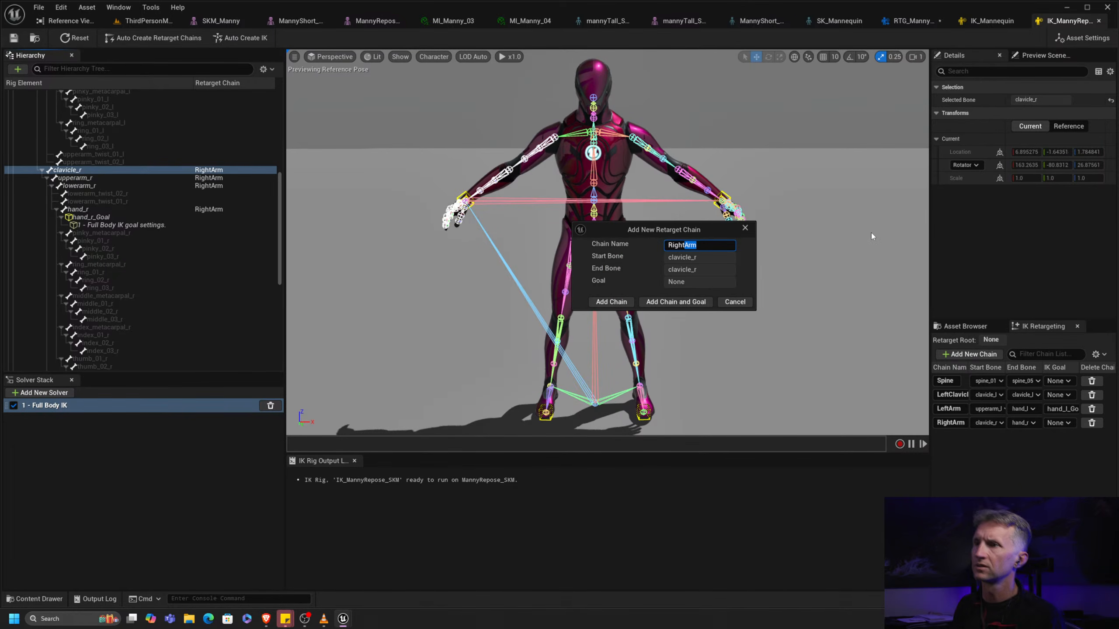
text(C)
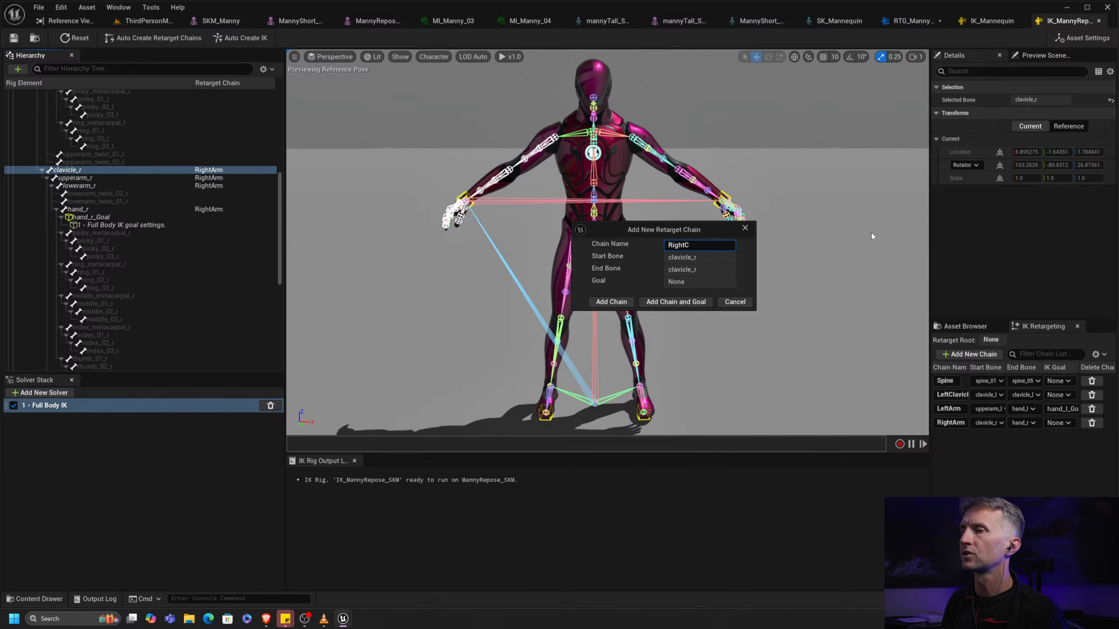
text(lavicle)
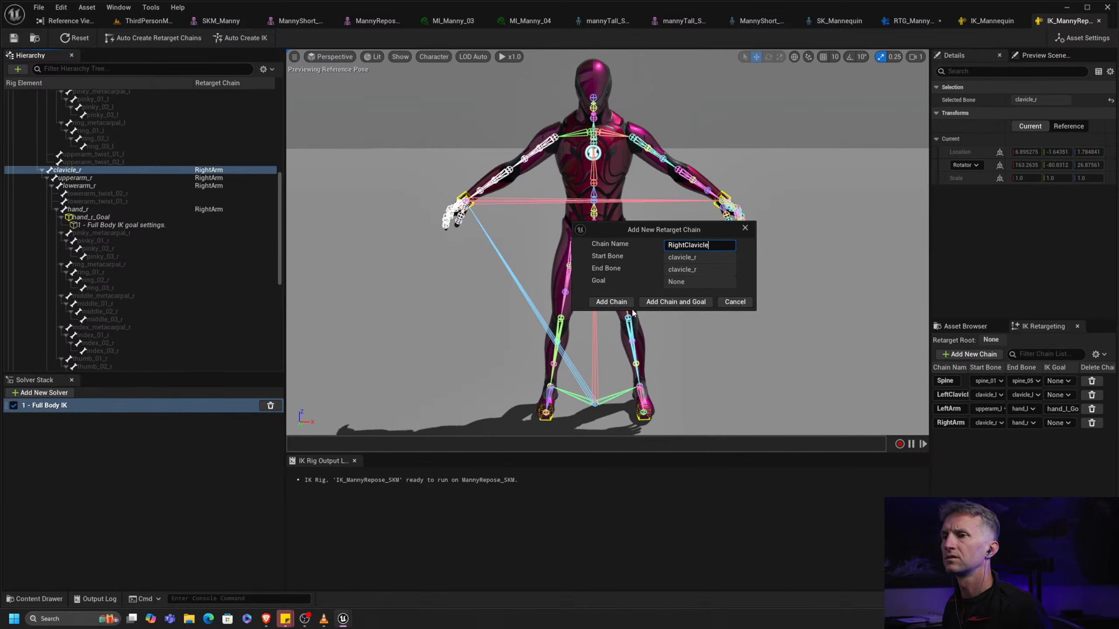
click(617, 302)
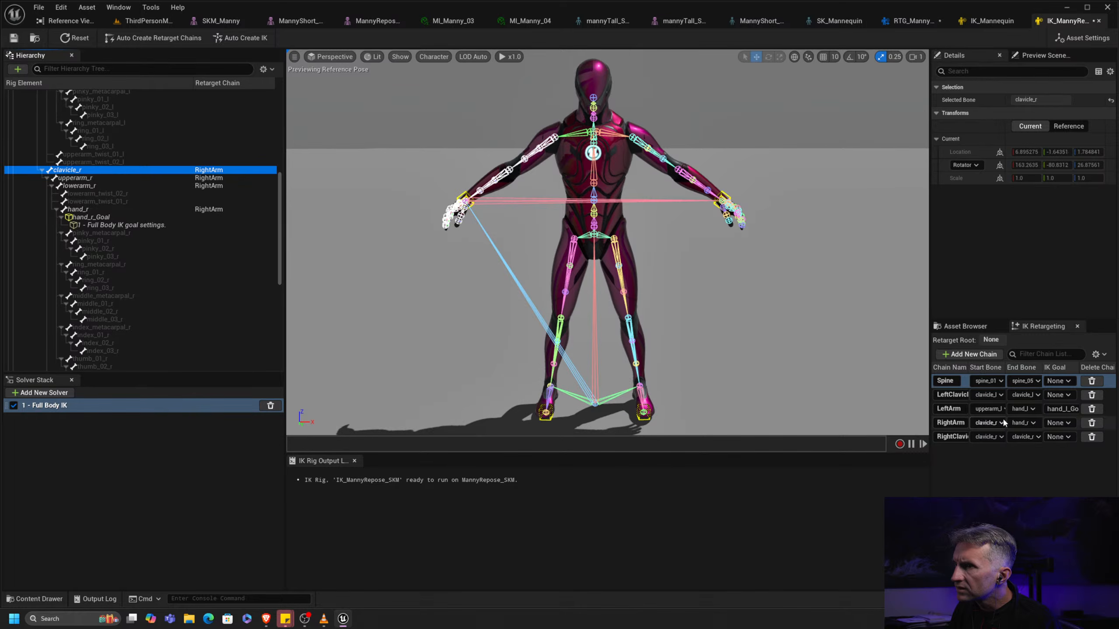
Delete the RightClavicle and RightArm retarget chains
click(1064, 437)
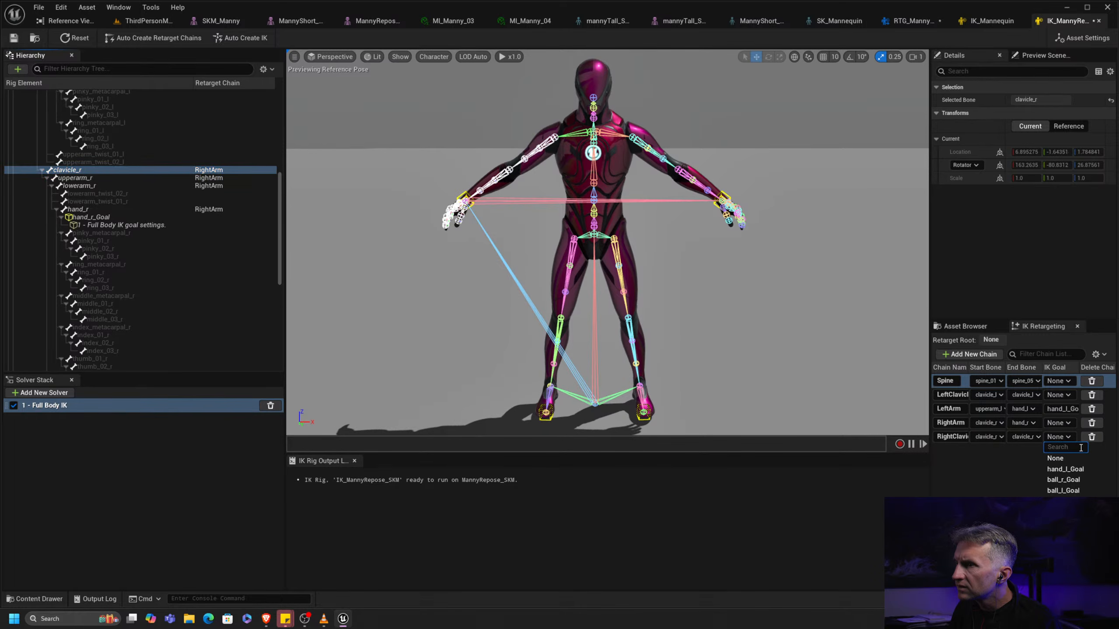
click(1003, 472)
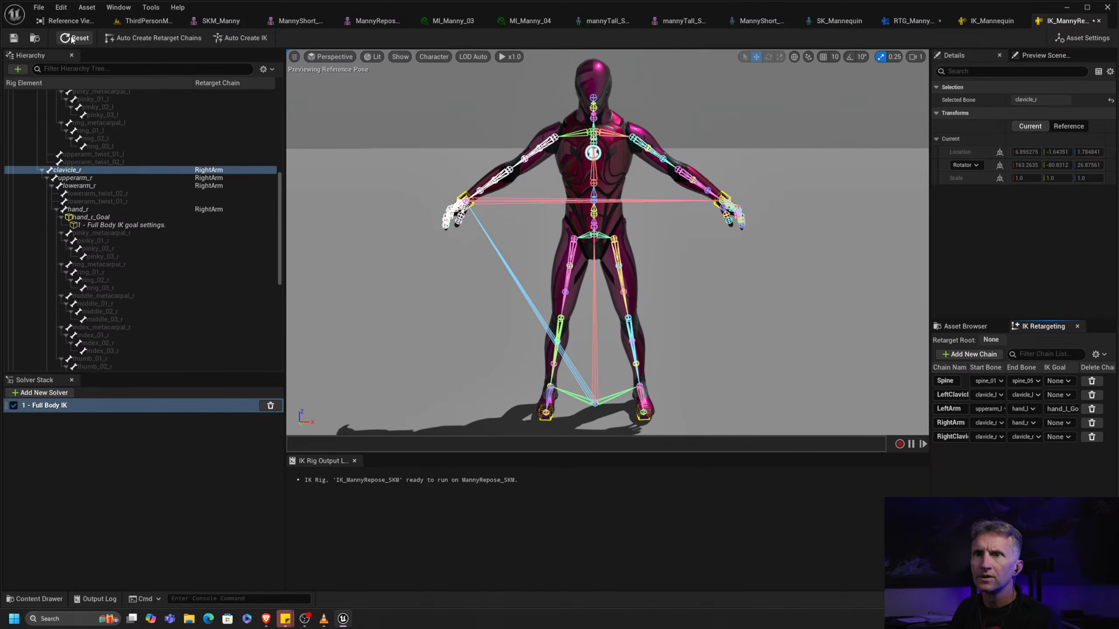
right_click(218, 171)
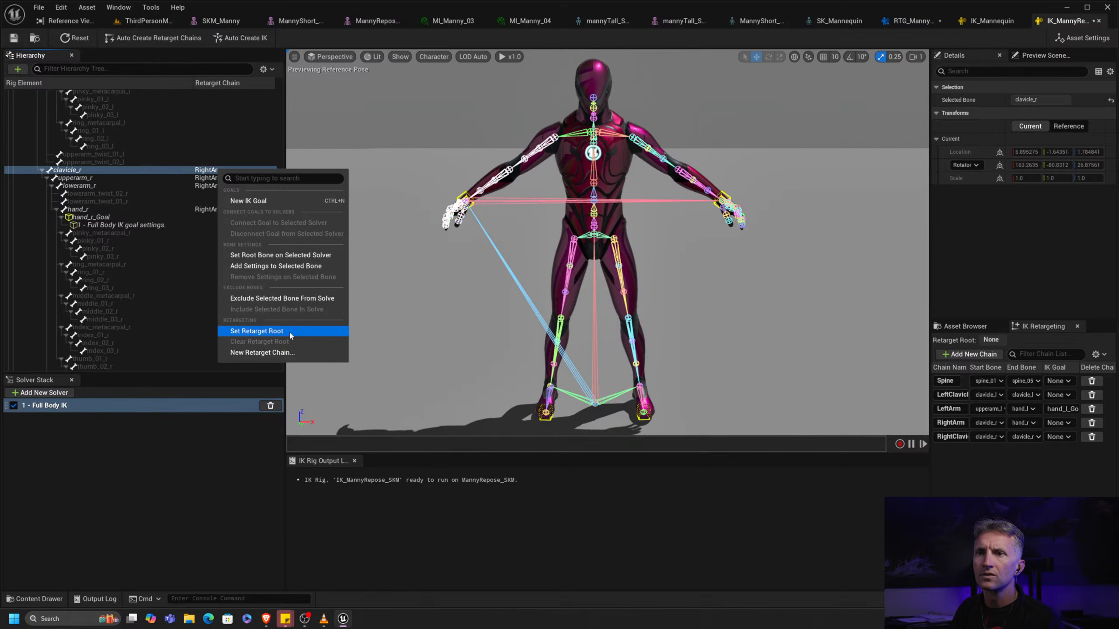
click(1026, 483)
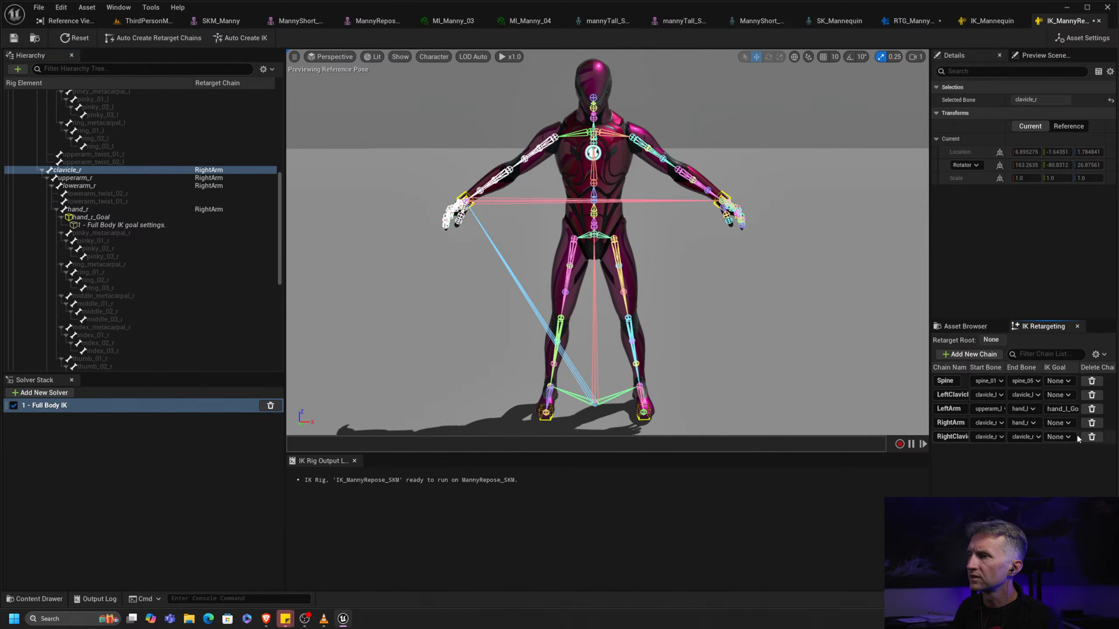
click(1091, 439)
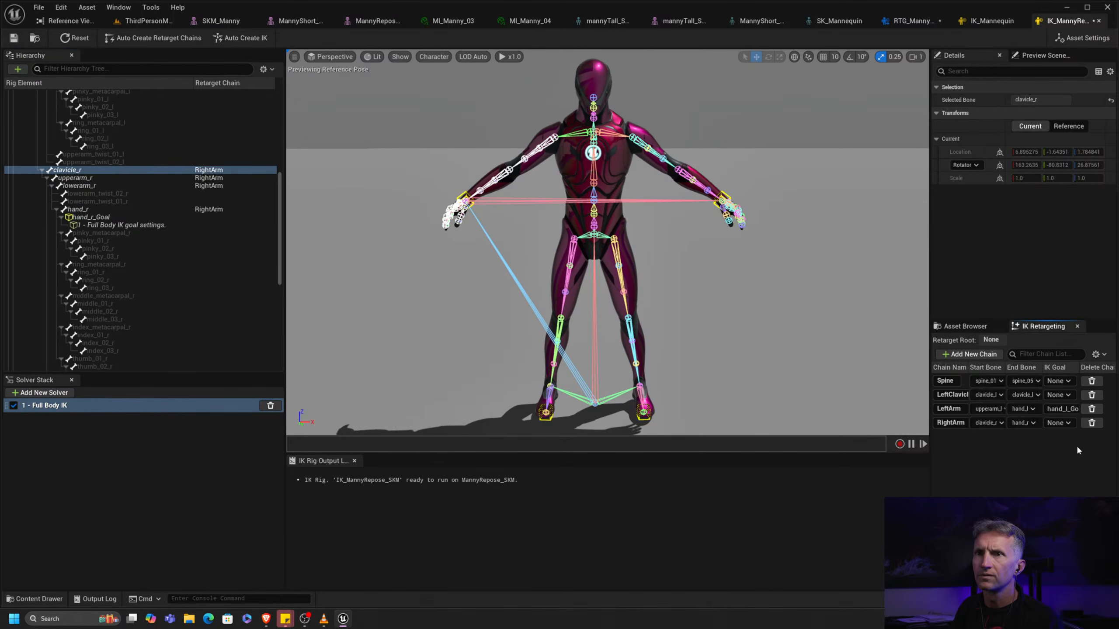
click(1086, 424)
Create a retarget chain named RightClavicle with clavicle_r as both start and end bone and no goal
right_click(155, 172)
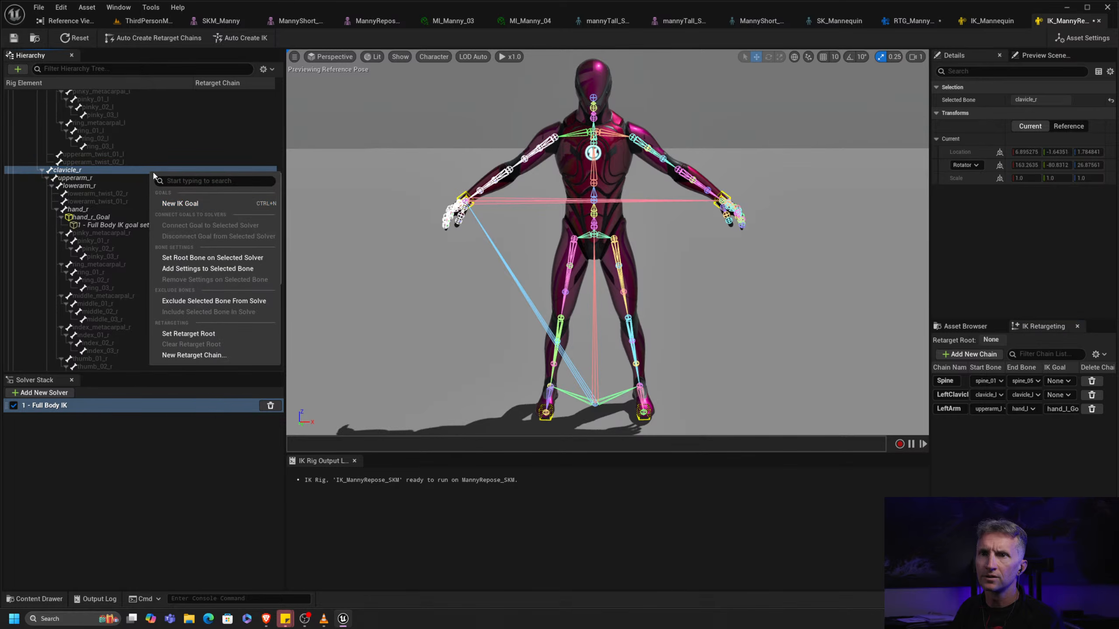
click(210, 358)
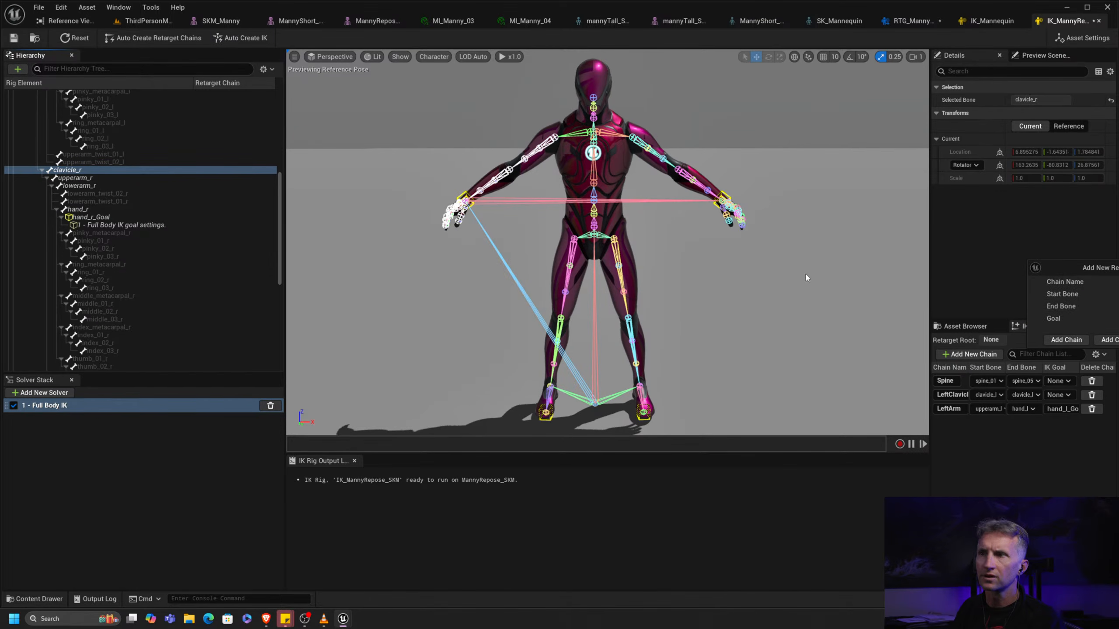
drag(1100, 269, 599, 246)
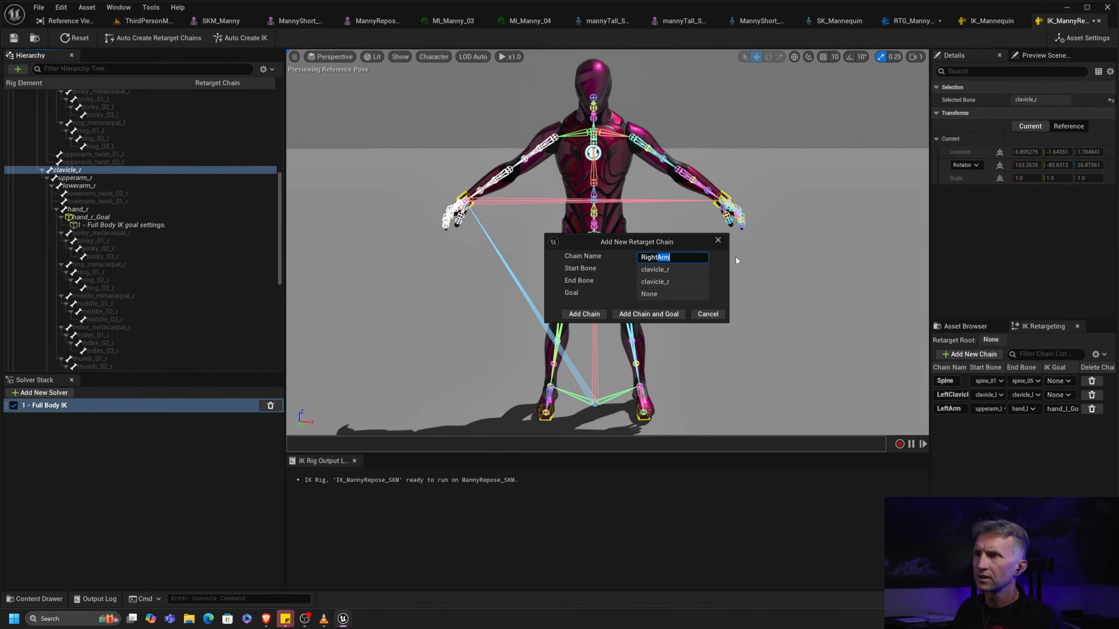
text(Clavicle)
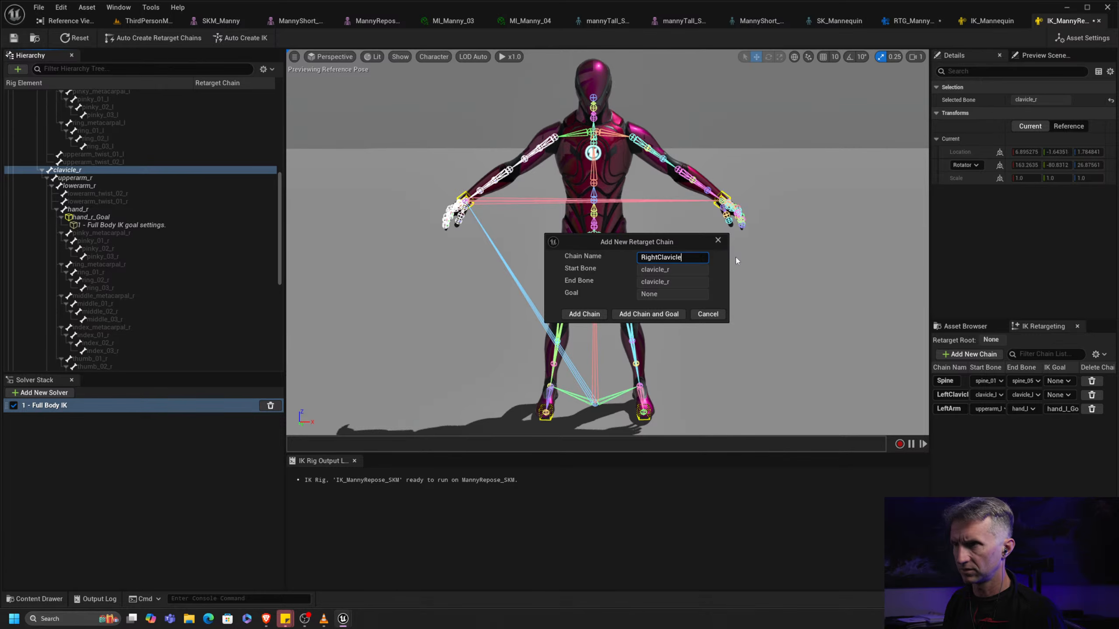
click(584, 313)
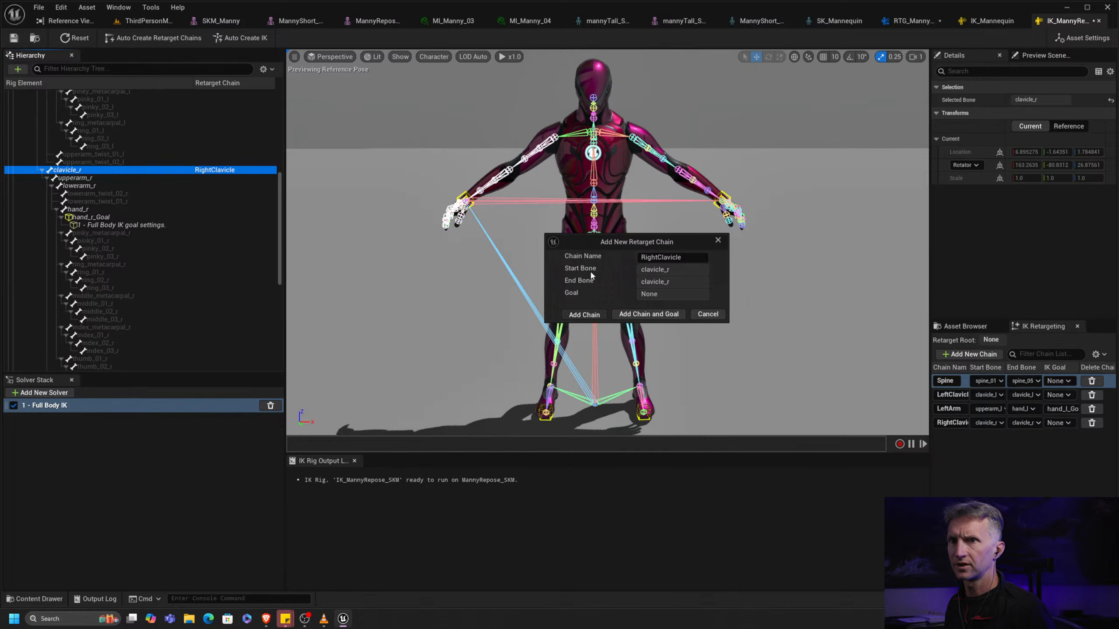
Create the RightArm retarget chain from upperarm_r to hand_r without using the hand goal
click(99, 178)
ctrl+click(163, 209)
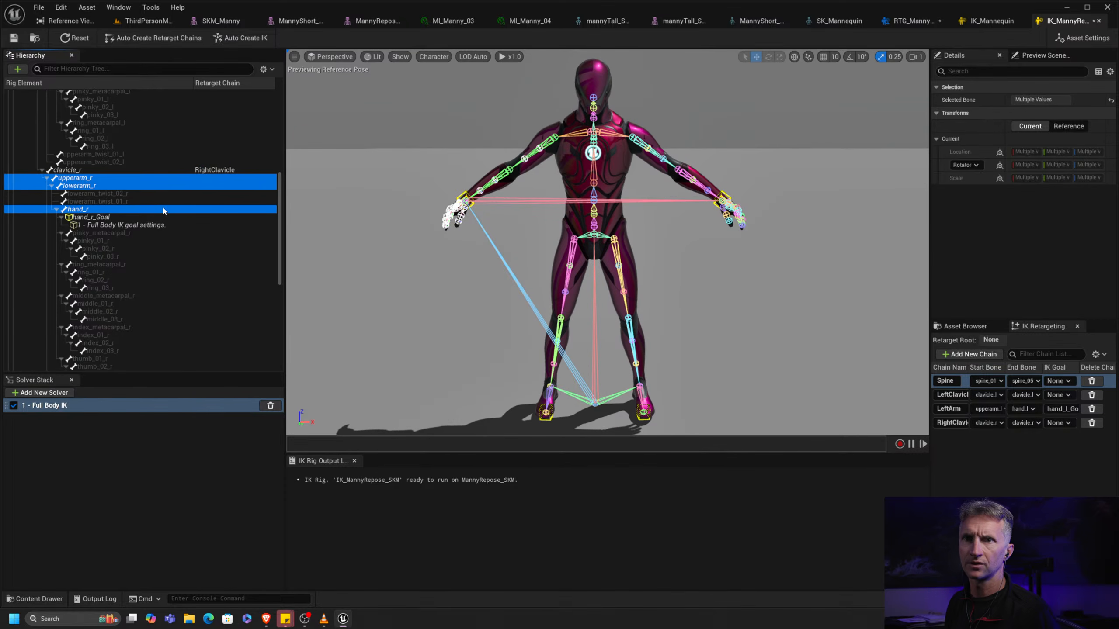
right_click(131, 183)
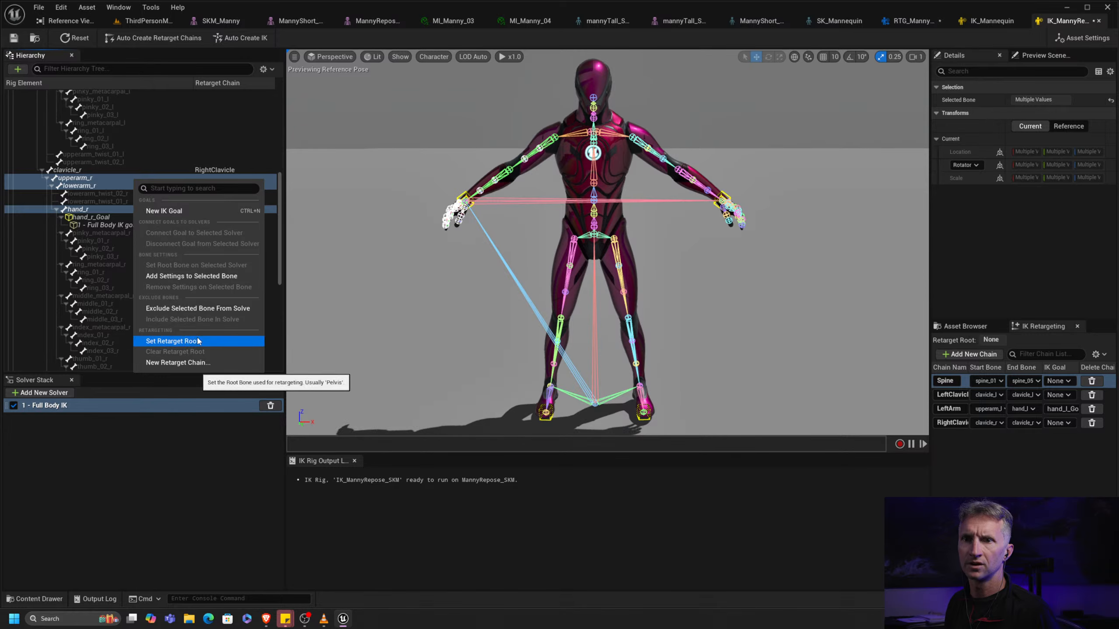
click(180, 362)
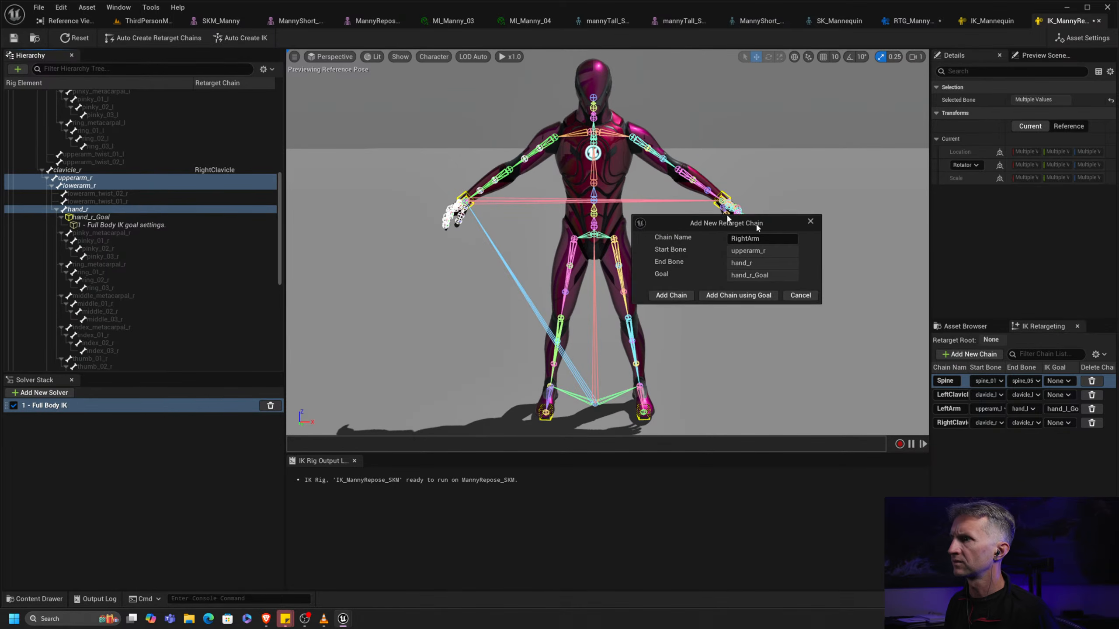
click(627, 282)
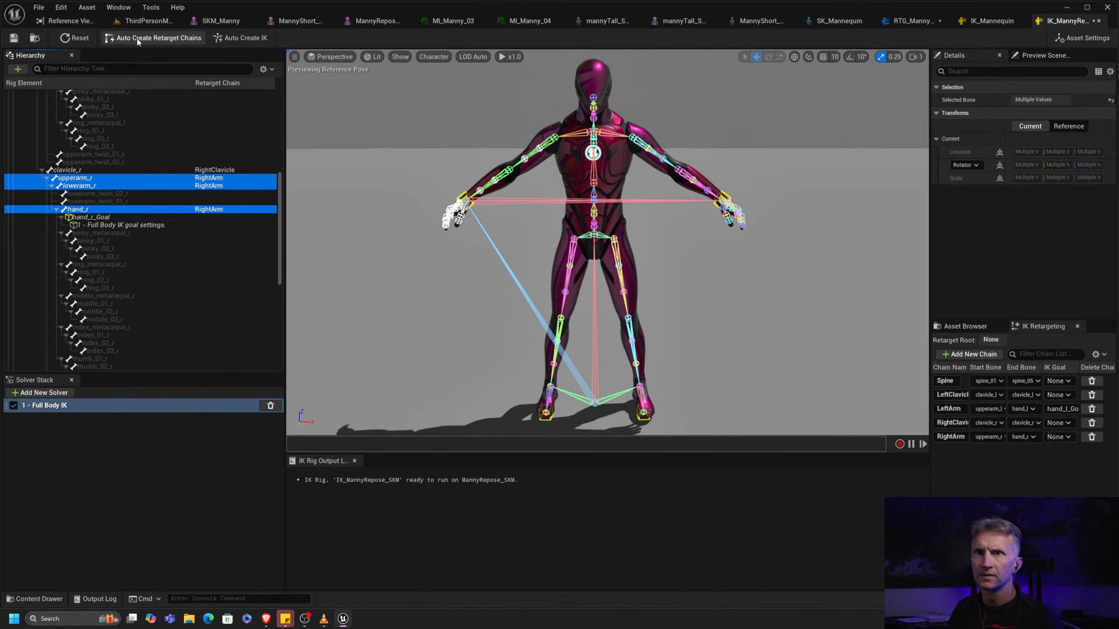
Save the MannyRepose IK rig, check the RTG retargeter, and return to the right arm bones in the rig
click(13, 38)
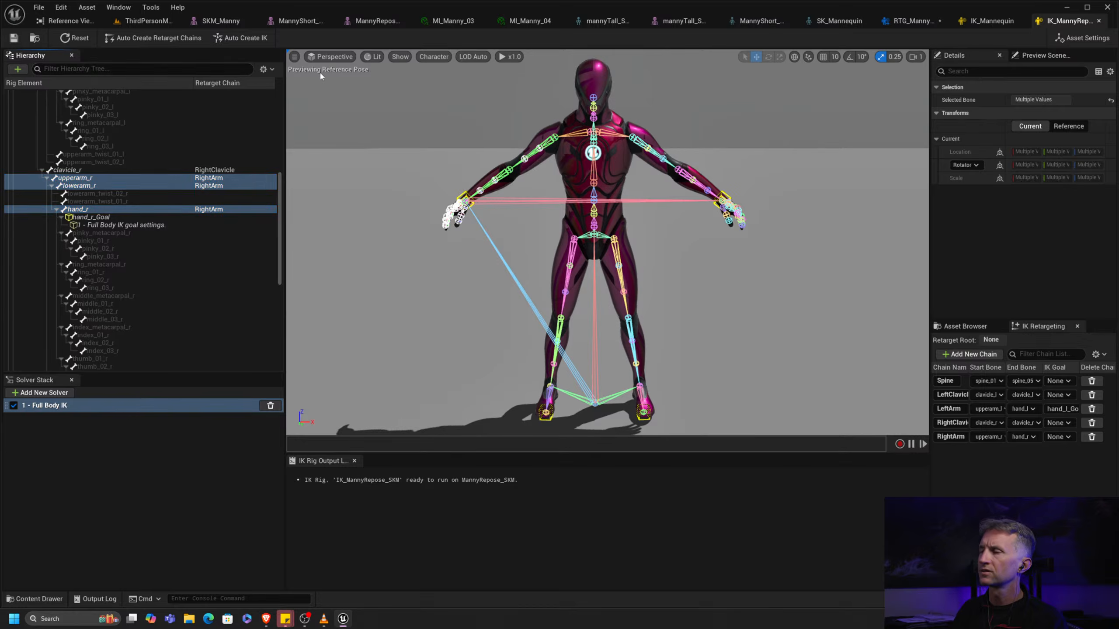
click(910, 20)
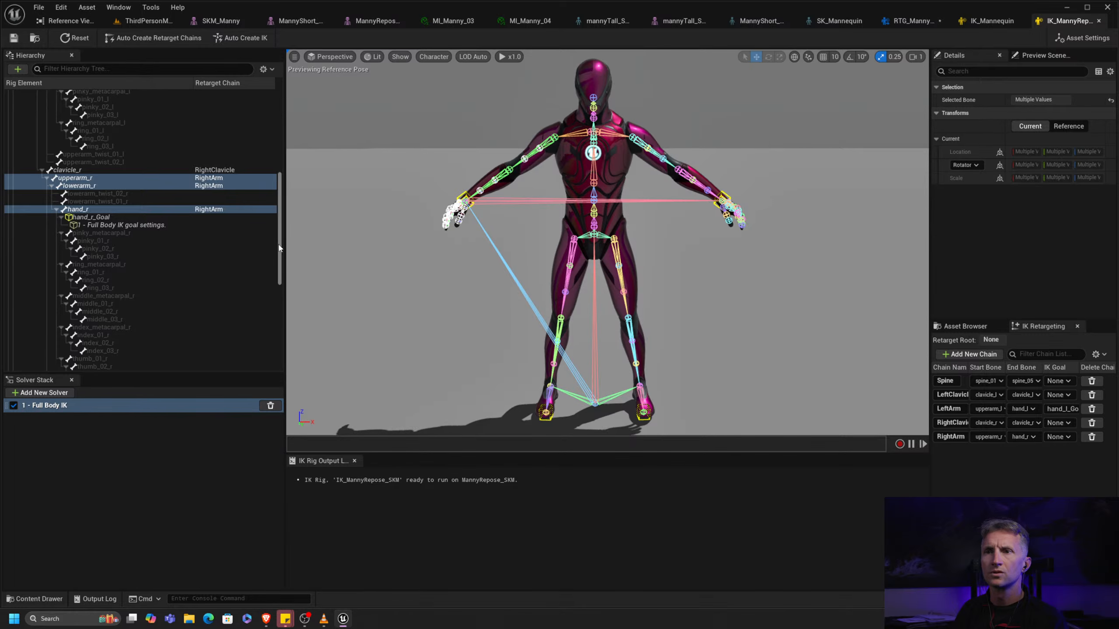
drag(280, 238, 174, 243)
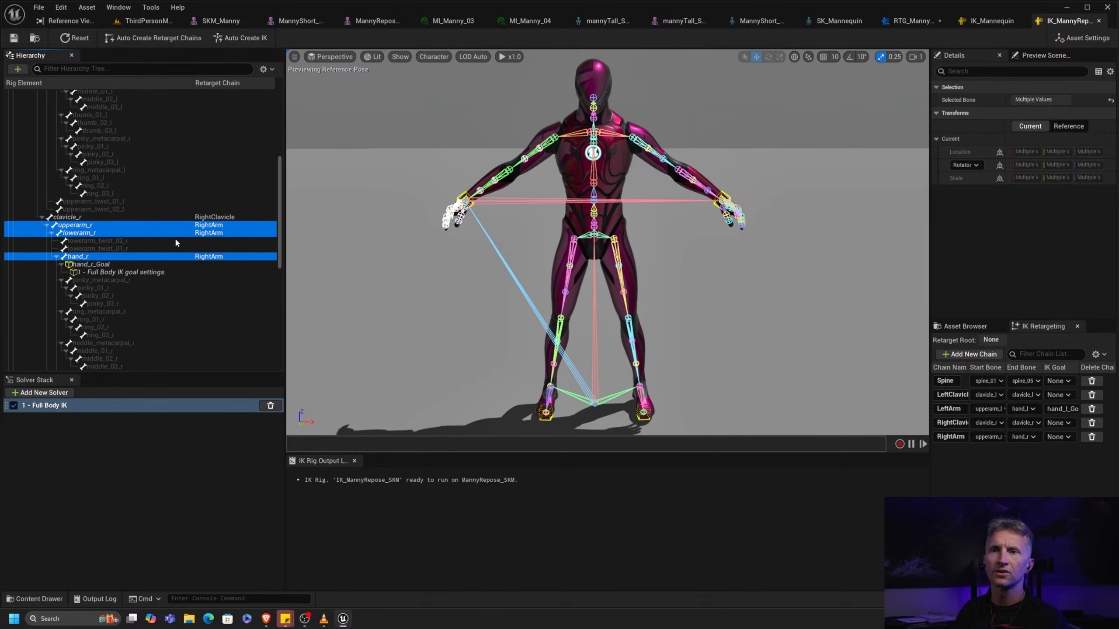
Assign hand_r_Goal as the IK goal of the RightArm retarget chain
click(90, 264)
click(140, 273)
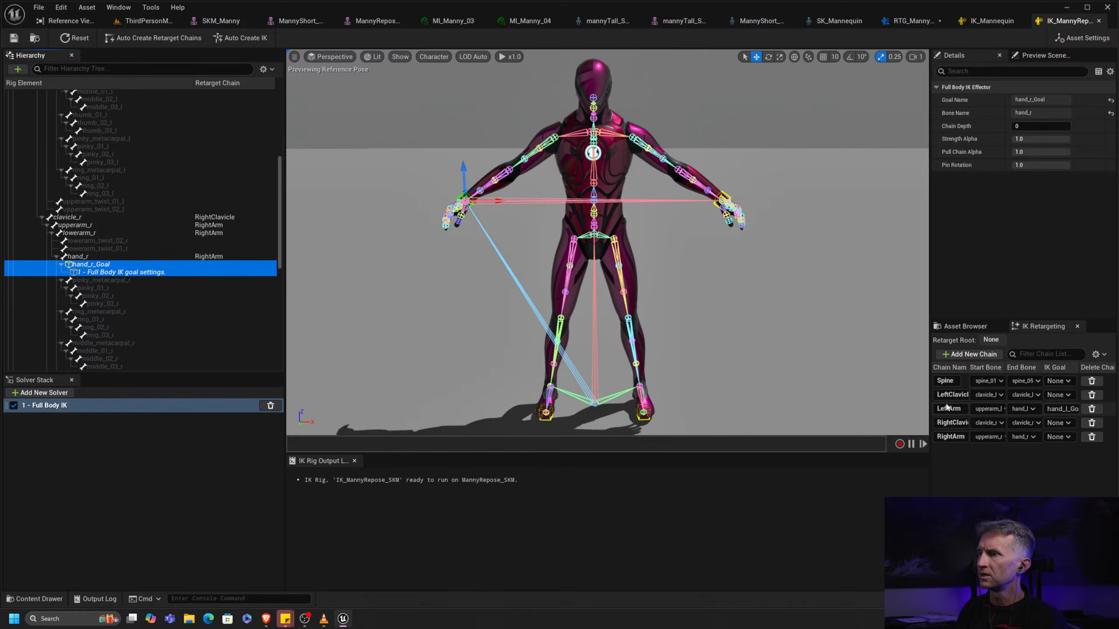
click(1069, 437)
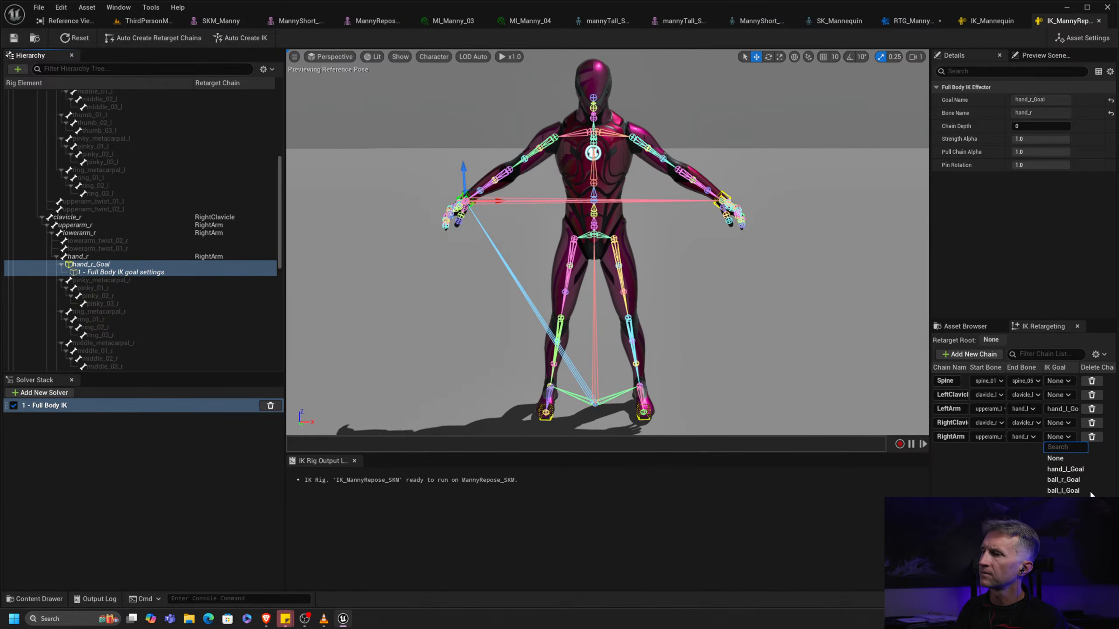
click(1065, 502)
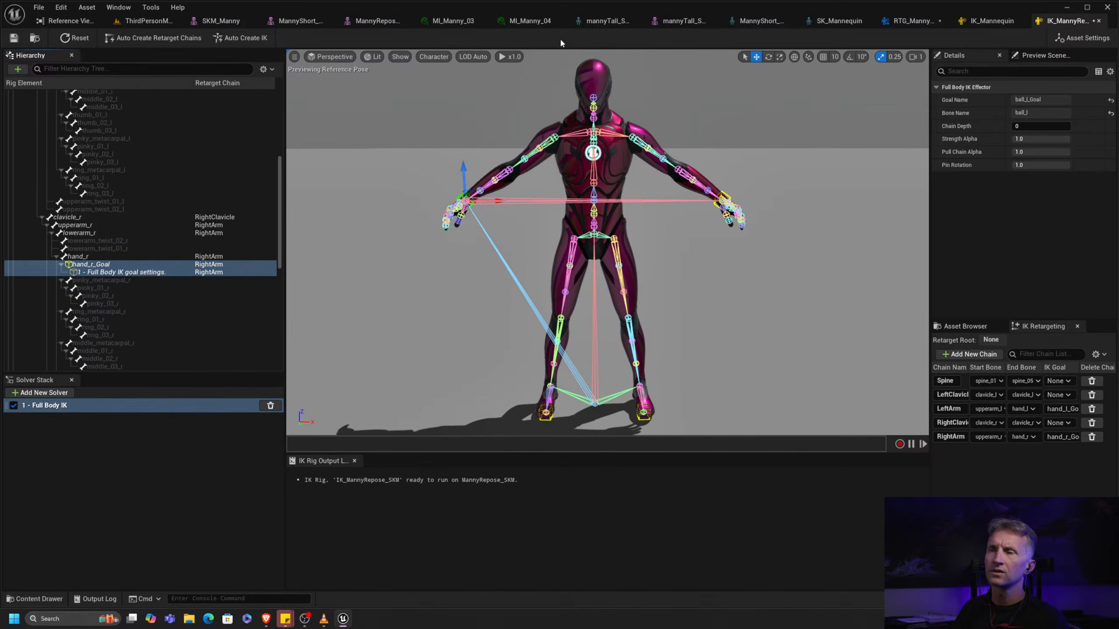
Disable the IK and Post retarget phases in the RTG_MannyRepose retargeter
click(910, 20)
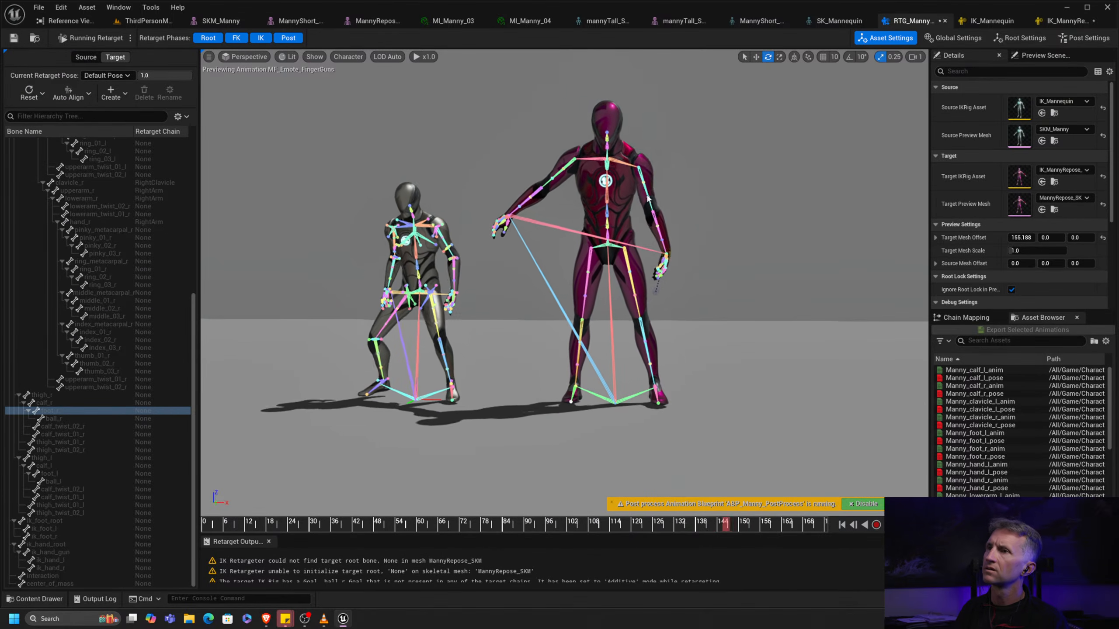
click(260, 38)
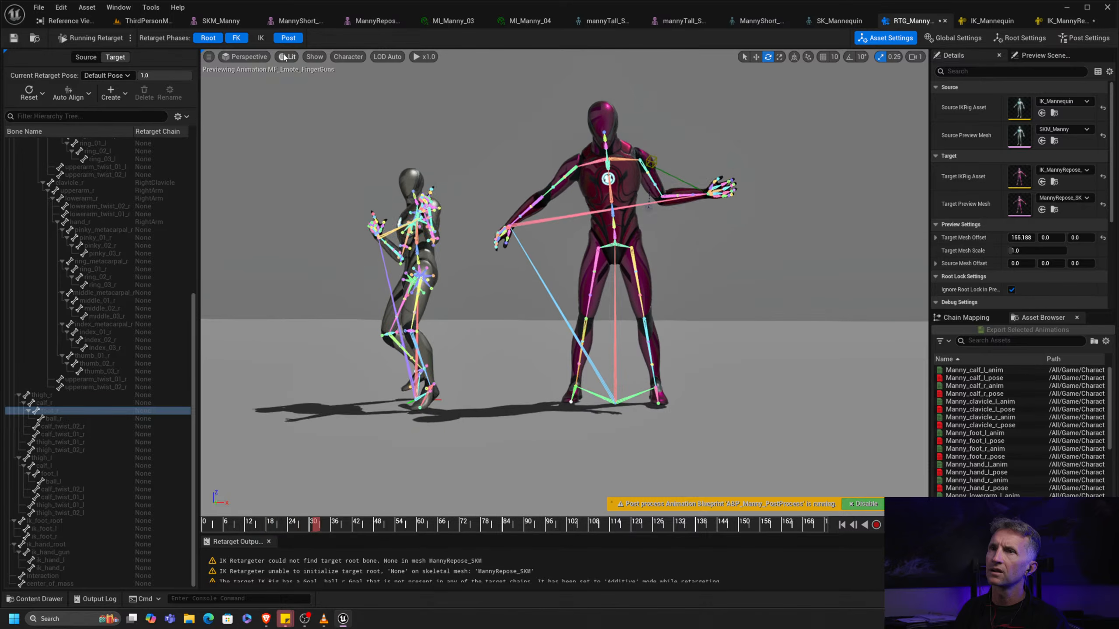
click(288, 38)
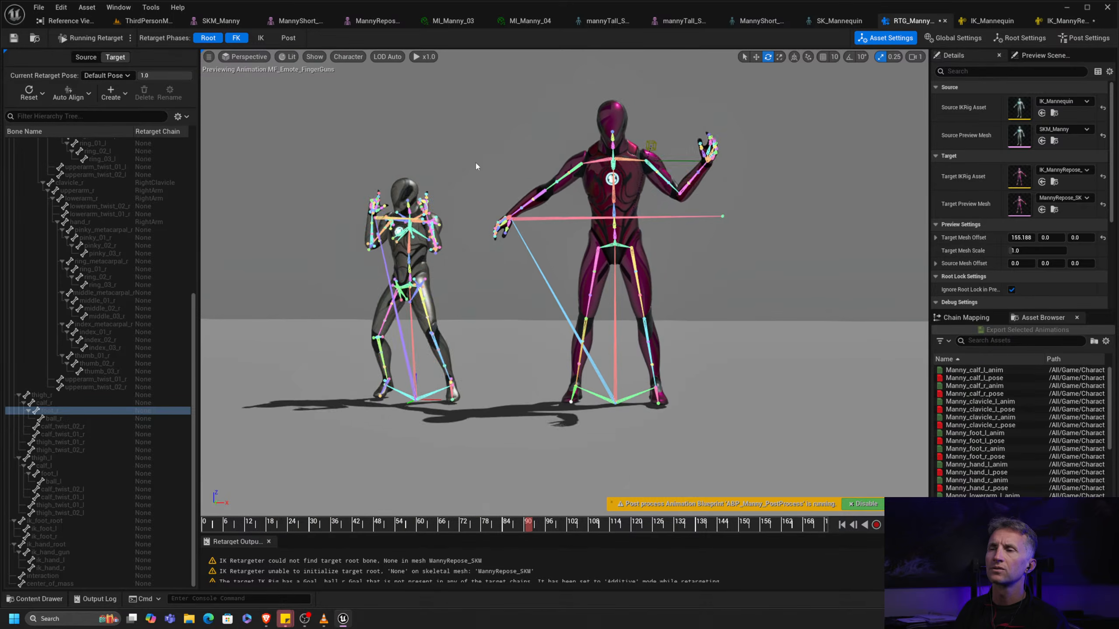
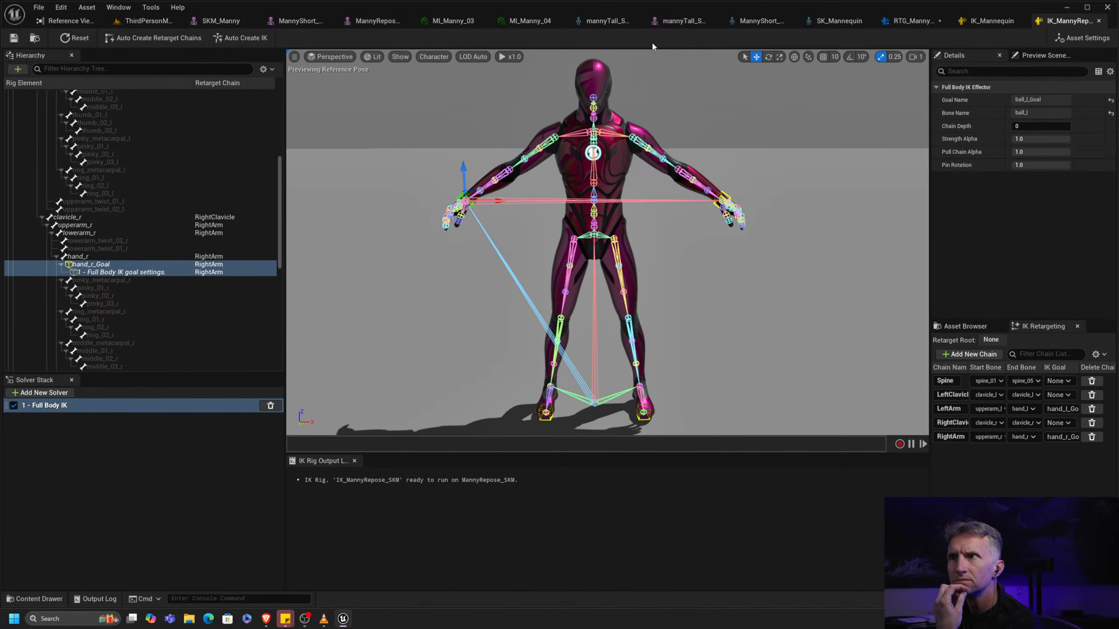
Compare the IK_Mannequin and IK_MannyRepose rigs and inspect the arm motion in the RTG_MannyRepose preview
click(1099, 22)
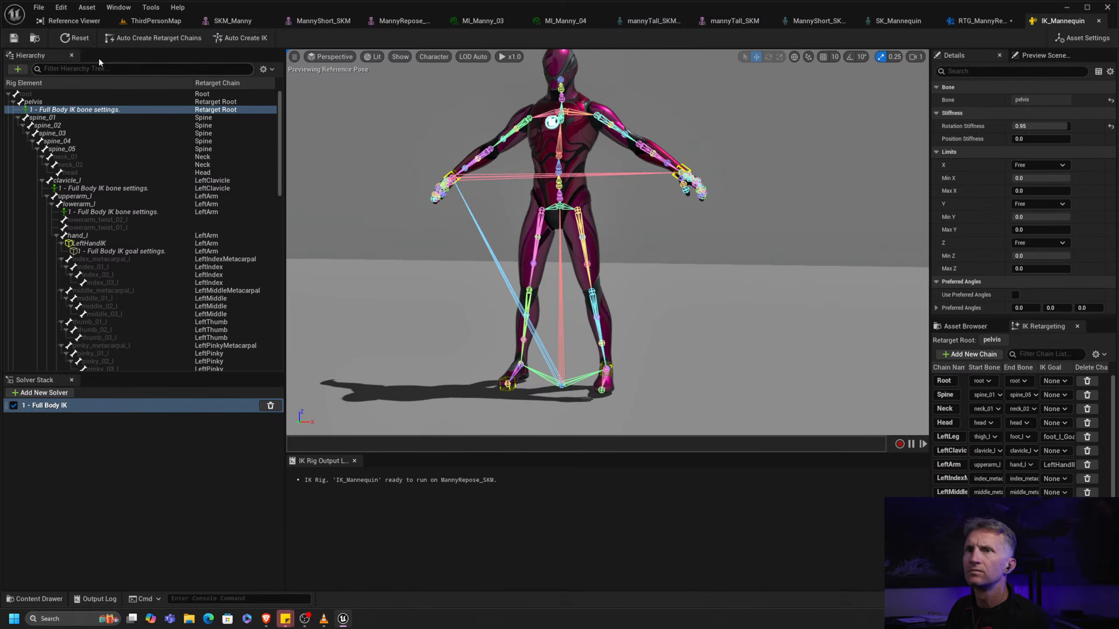
click(155, 21)
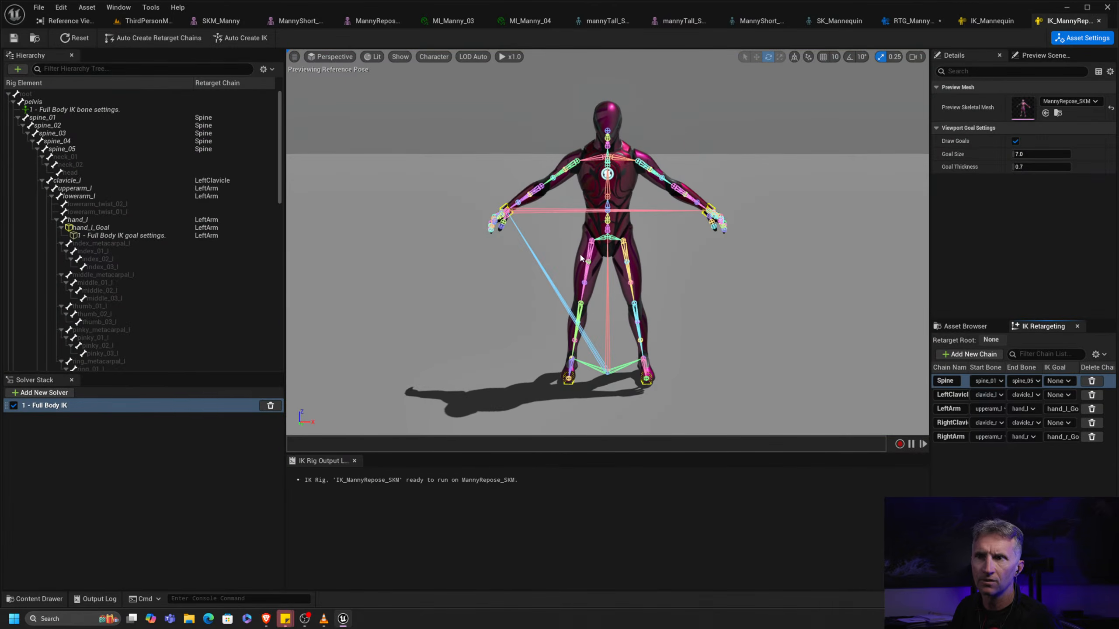
click(937, 21)
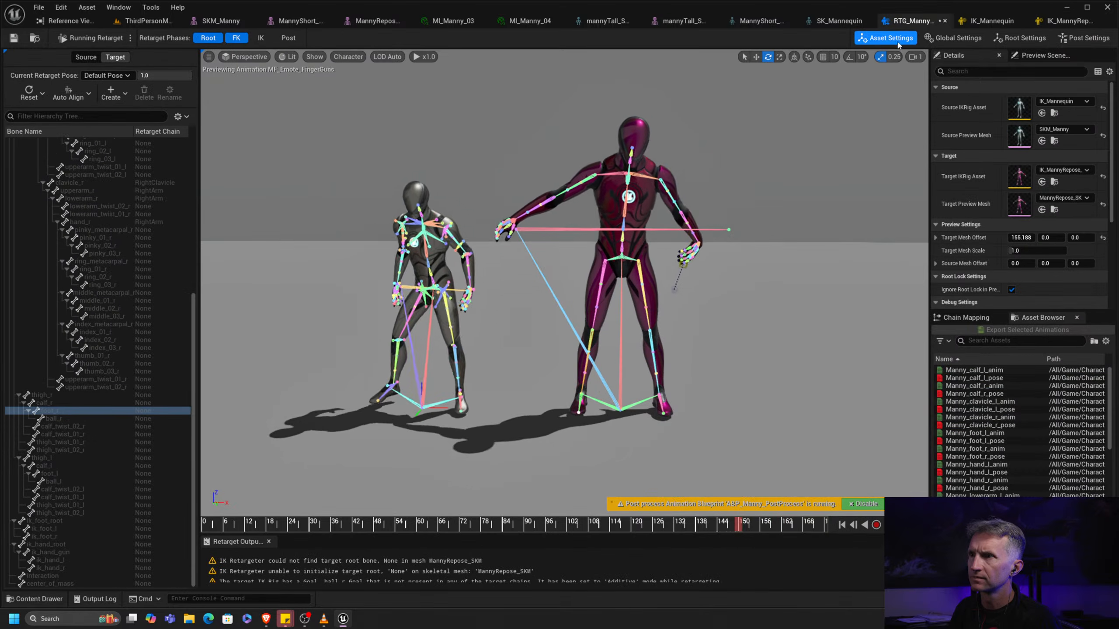
alt+drag(744, 201, 771, 189)
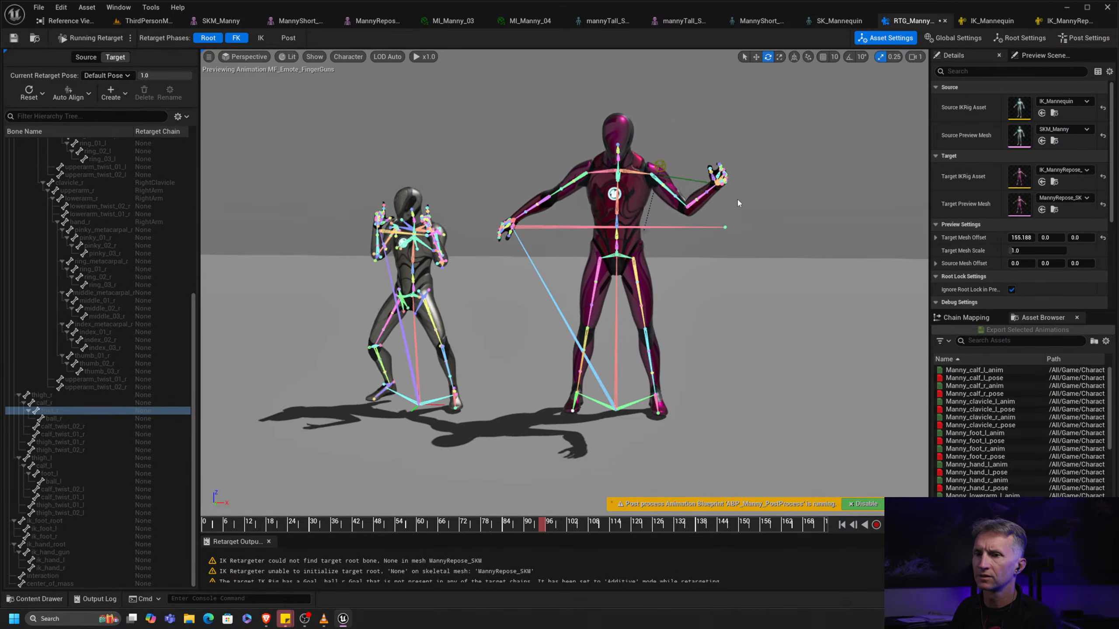
Try setting upperarm_r as the root bone of the Full Body IK solver in the MannyRepose IK rig
click(1045, 21)
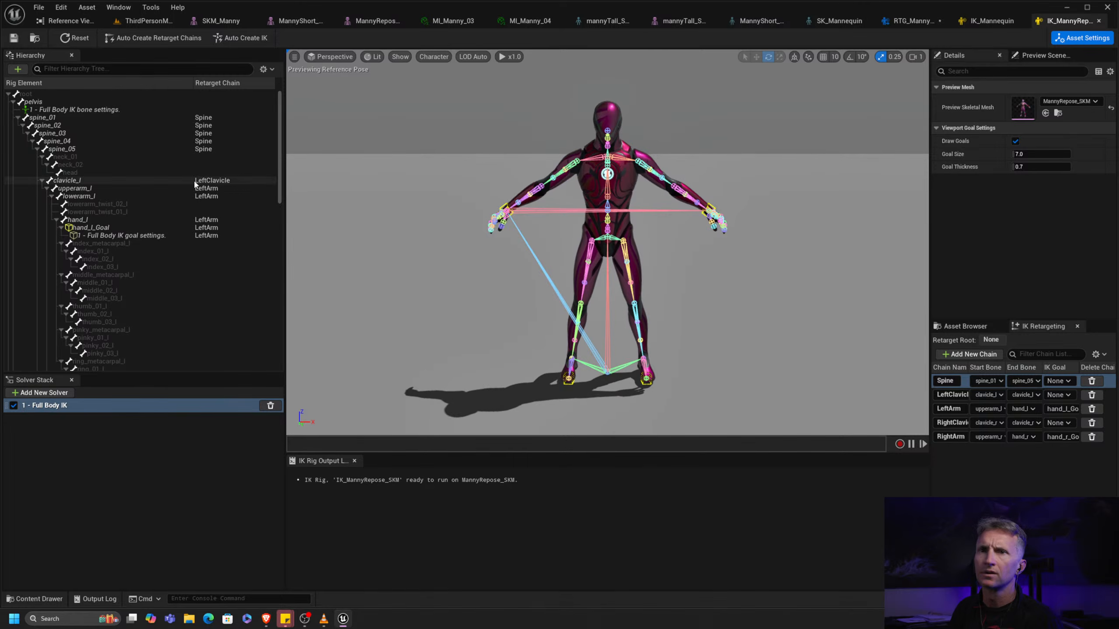
drag(285, 194, 291, 231)
click(125, 291)
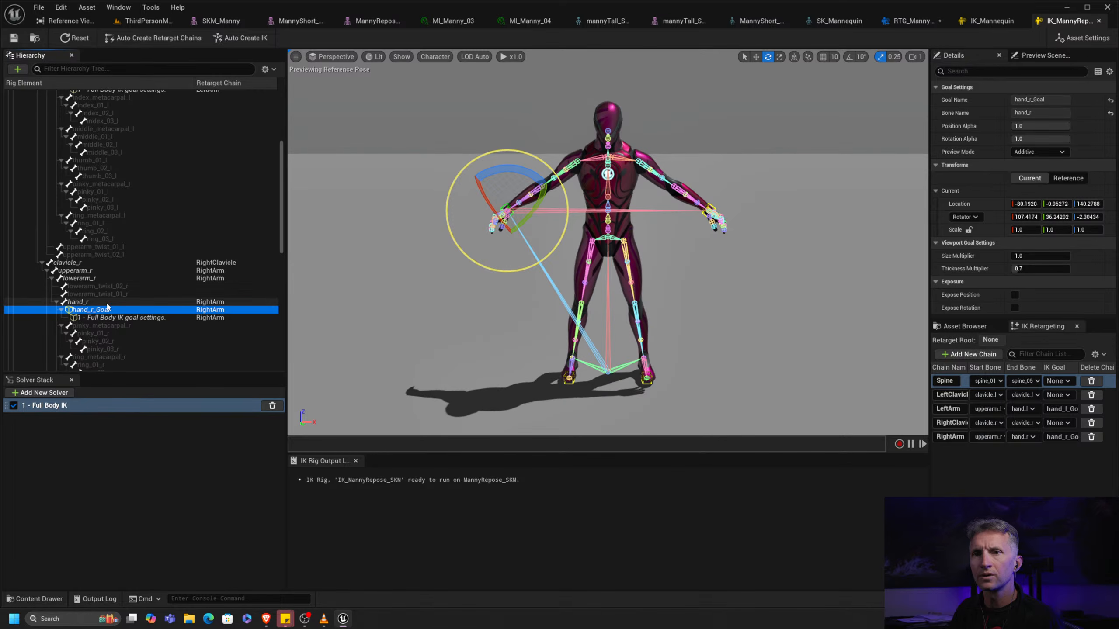
click(96, 272)
right_click(100, 272)
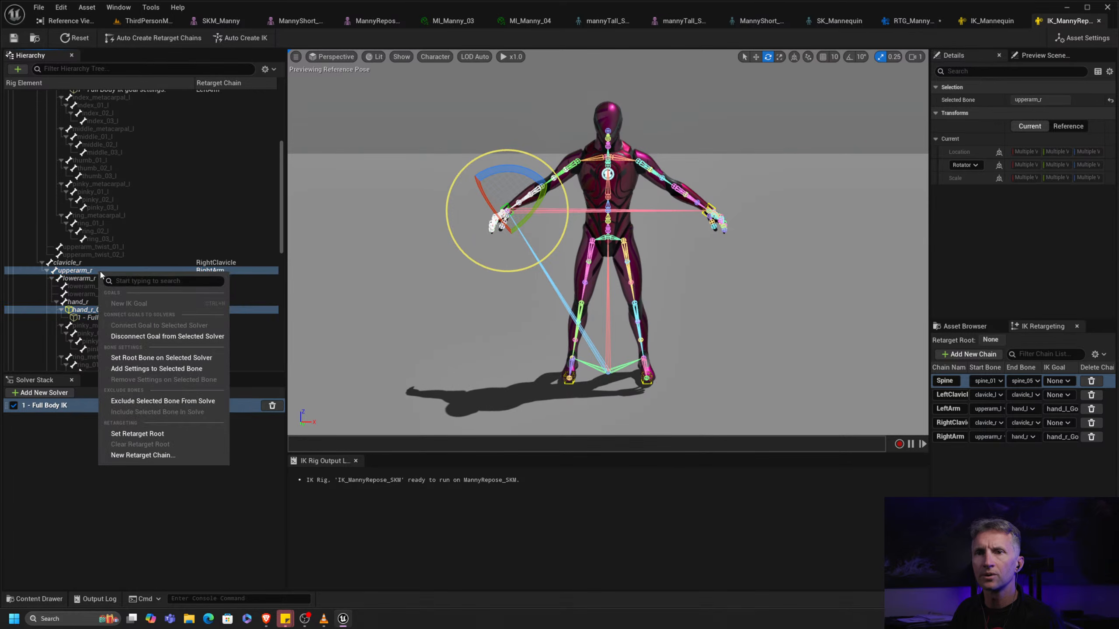
click(191, 357)
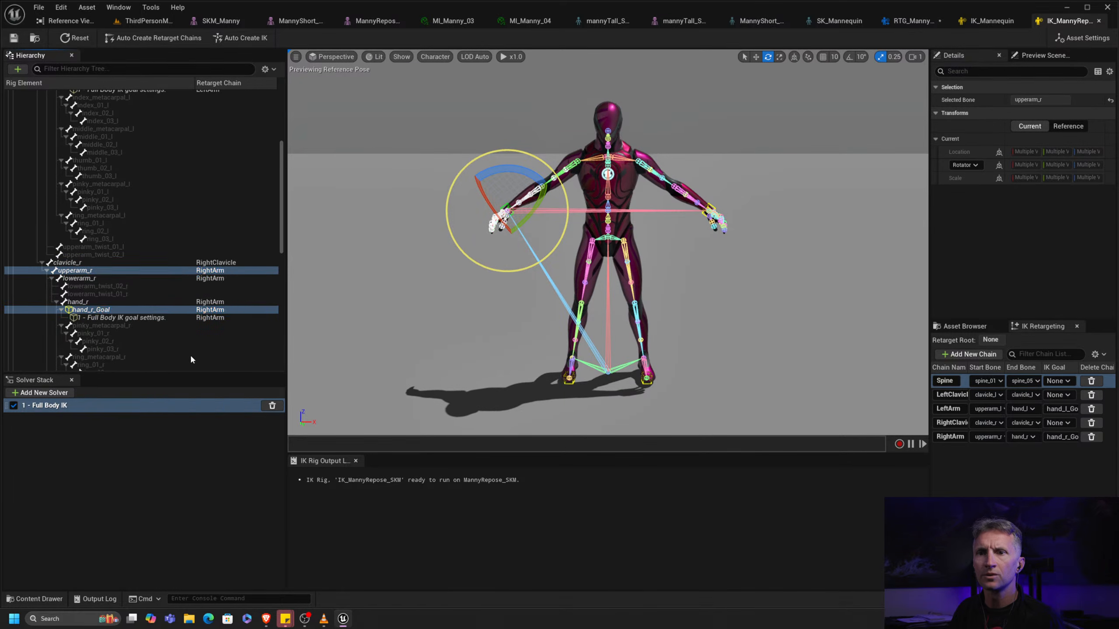
Try setting upperarm_l as the root bone of the Full Body IK solver
scroll(220, 234, up, 6)
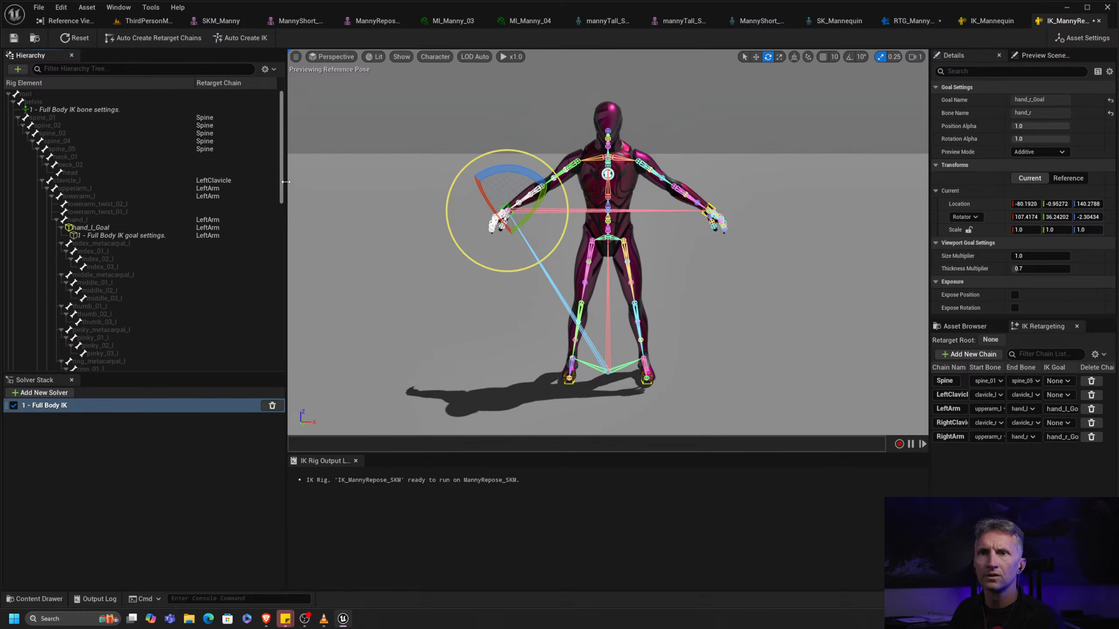
click(119, 229)
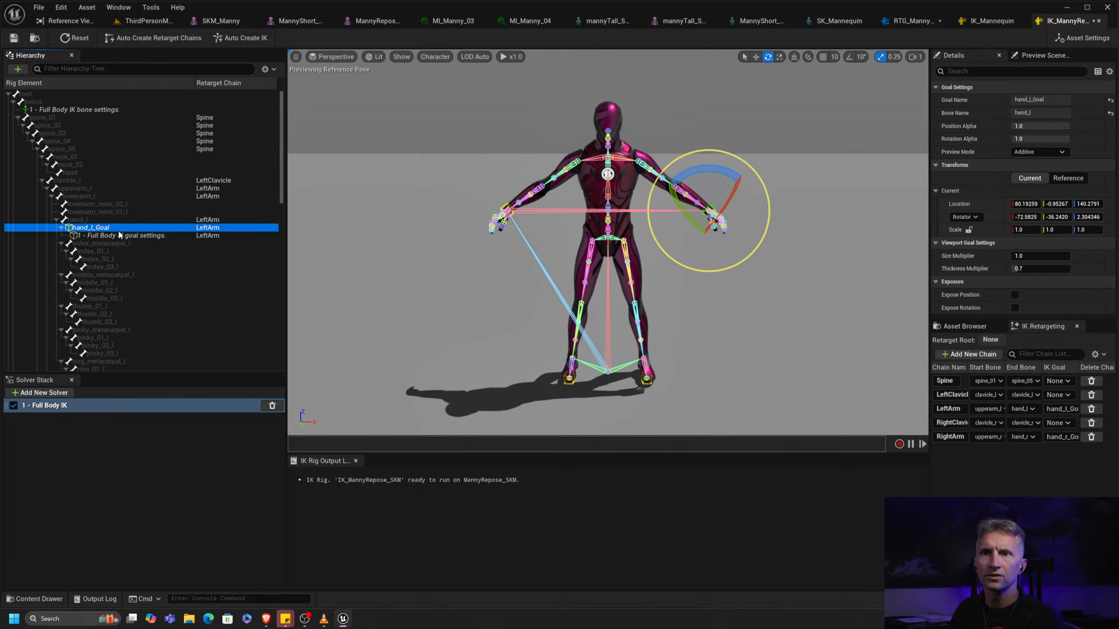
ctrl+click(96, 188)
right_click(98, 189)
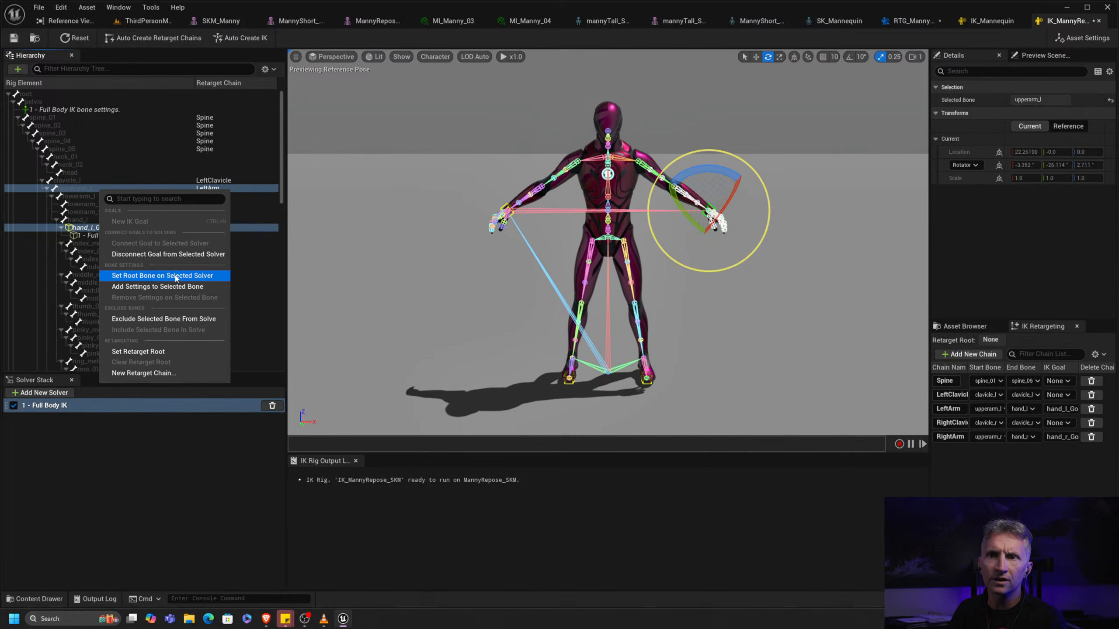
click(162, 276)
Reorder the open assets so RTG_MannyRepose sits between IK_Mannequin and IK_MannyRepose_SKM, then return to the MannyRepose rig
drag(282, 185, 294, 242)
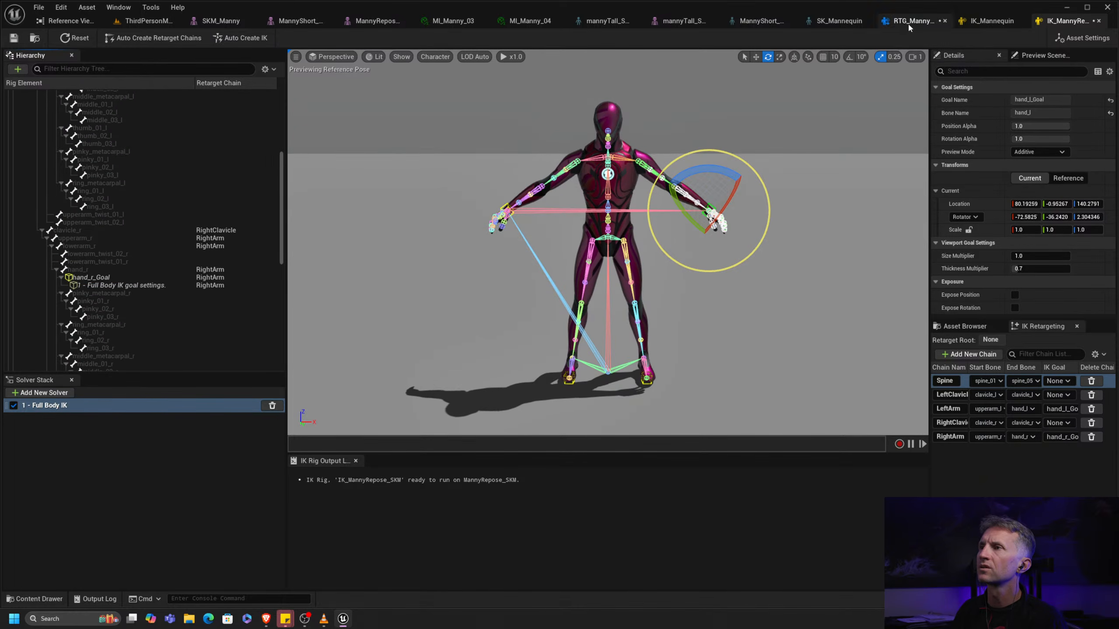
drag(909, 28, 982, 25)
click(1066, 22)
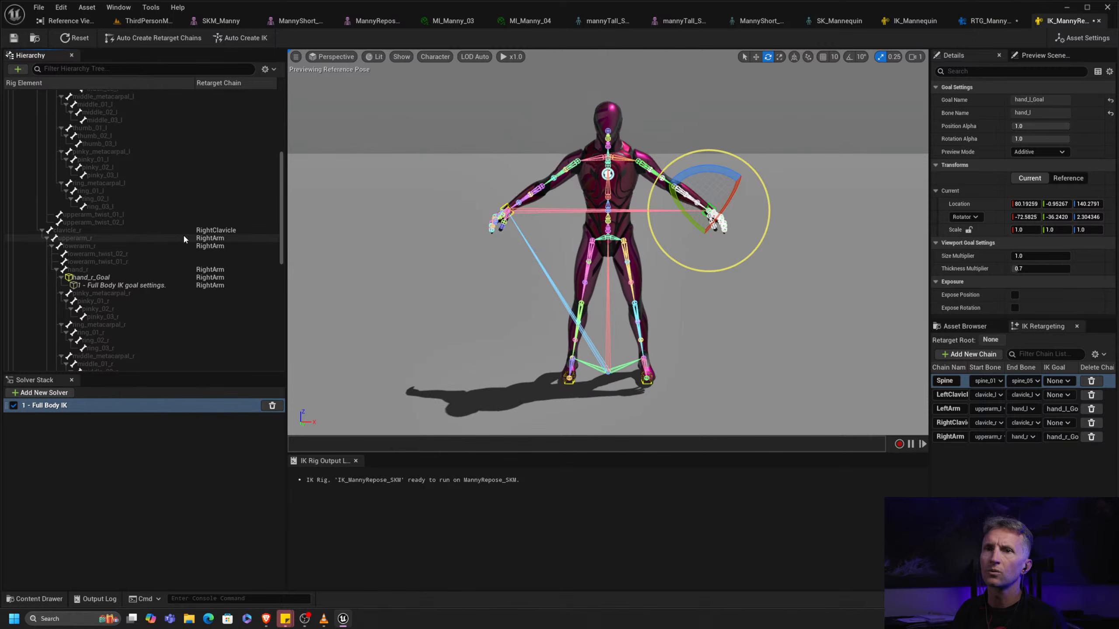
Set the pelvis as the root bone of the Full Body IK solver
drag(290, 225, 290, 140)
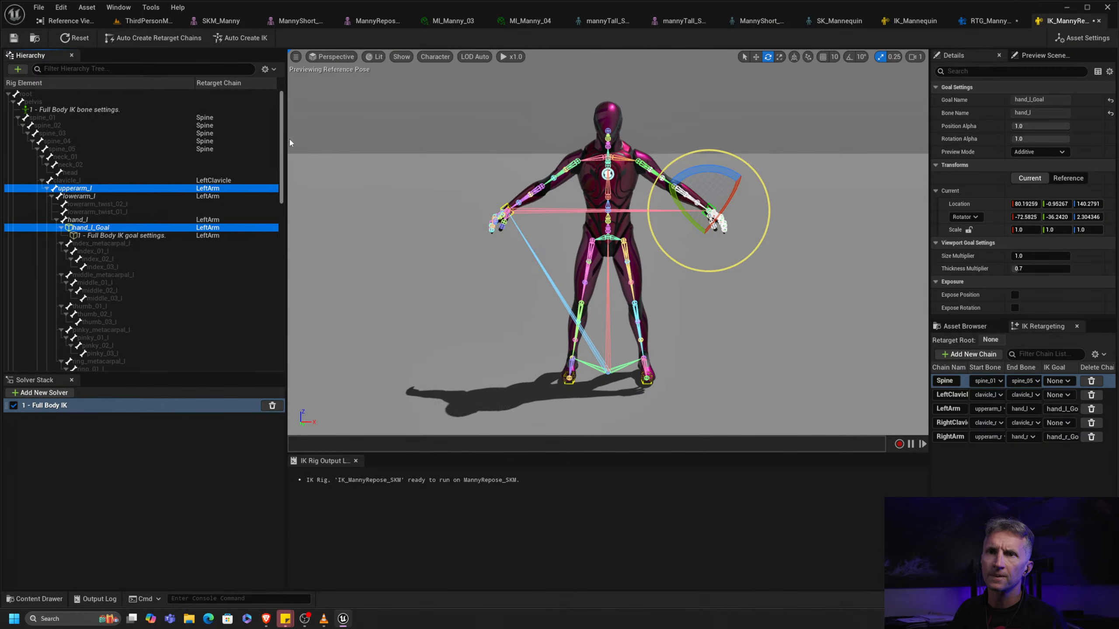
click(148, 227)
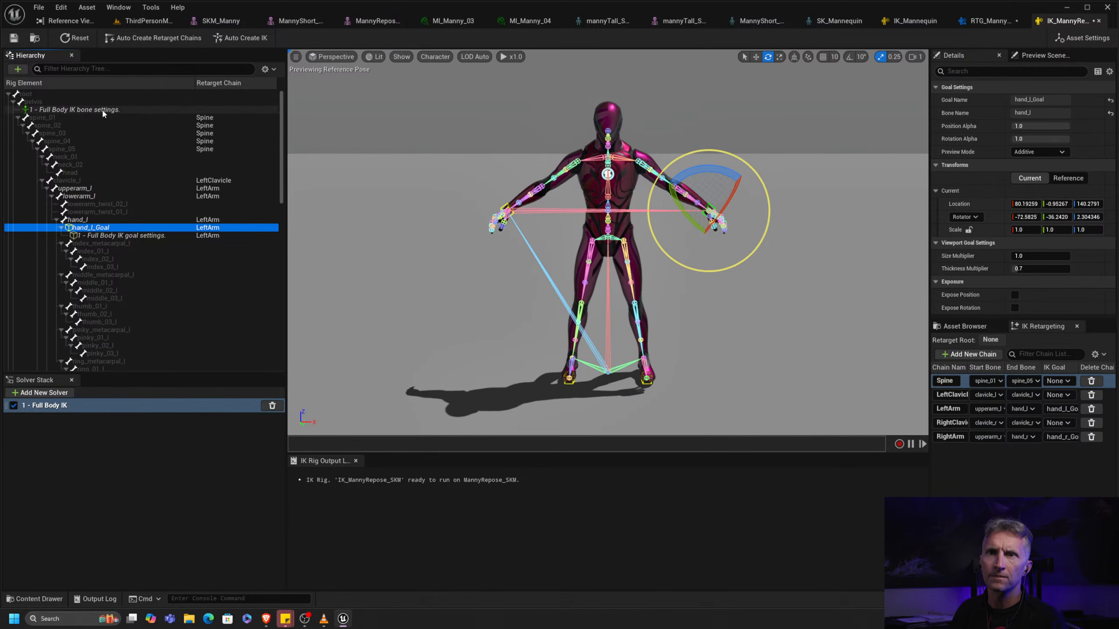
click(49, 102)
right_click(70, 102)
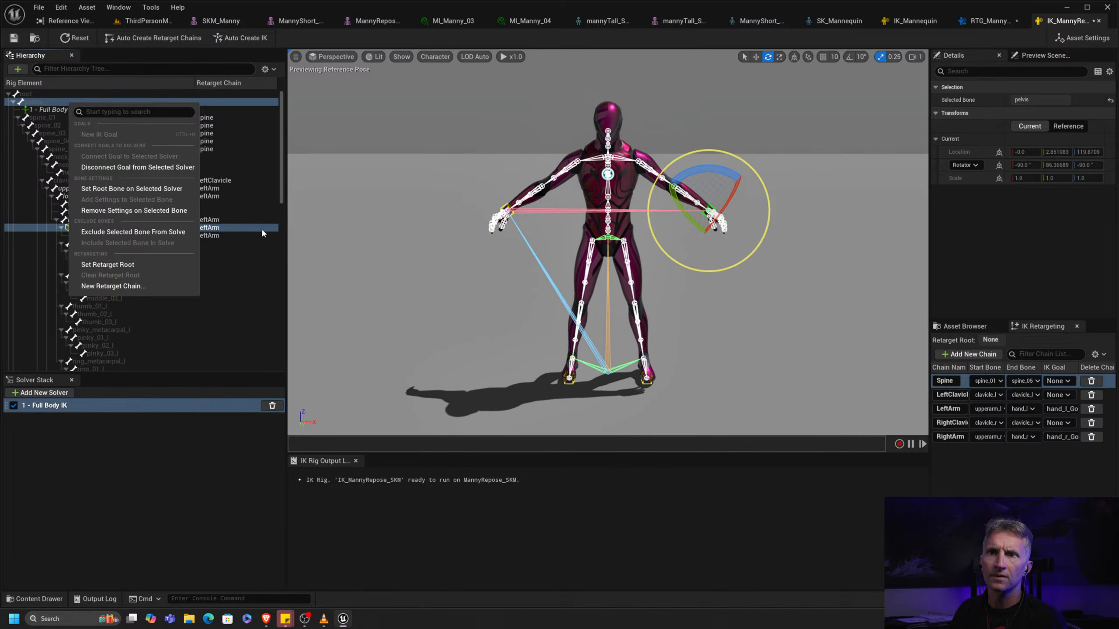
click(263, 229)
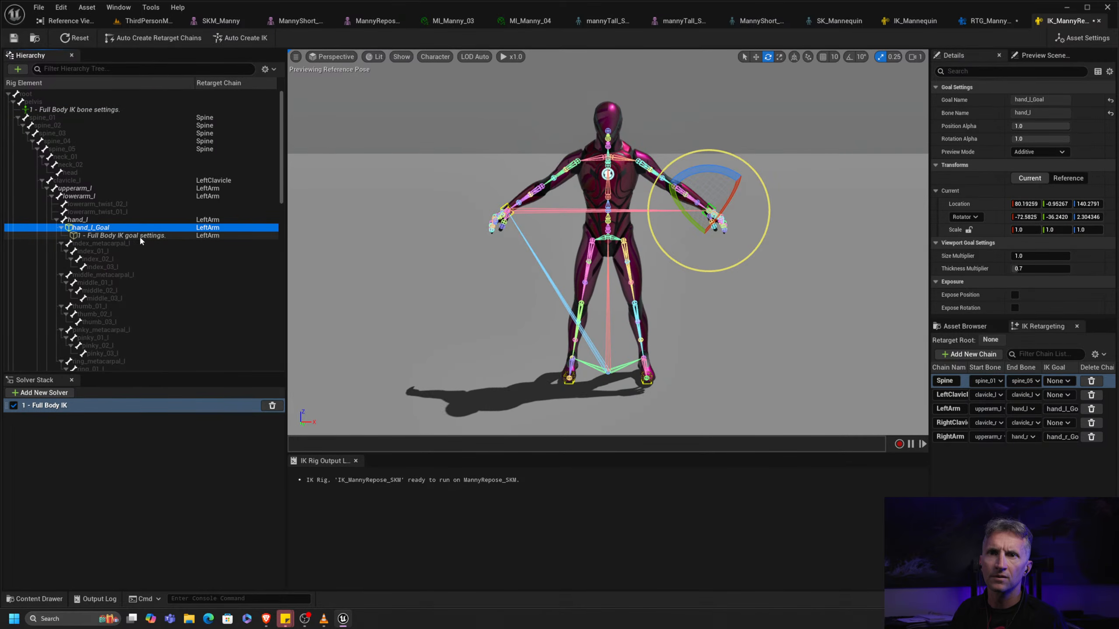
ctrl+click(56, 103)
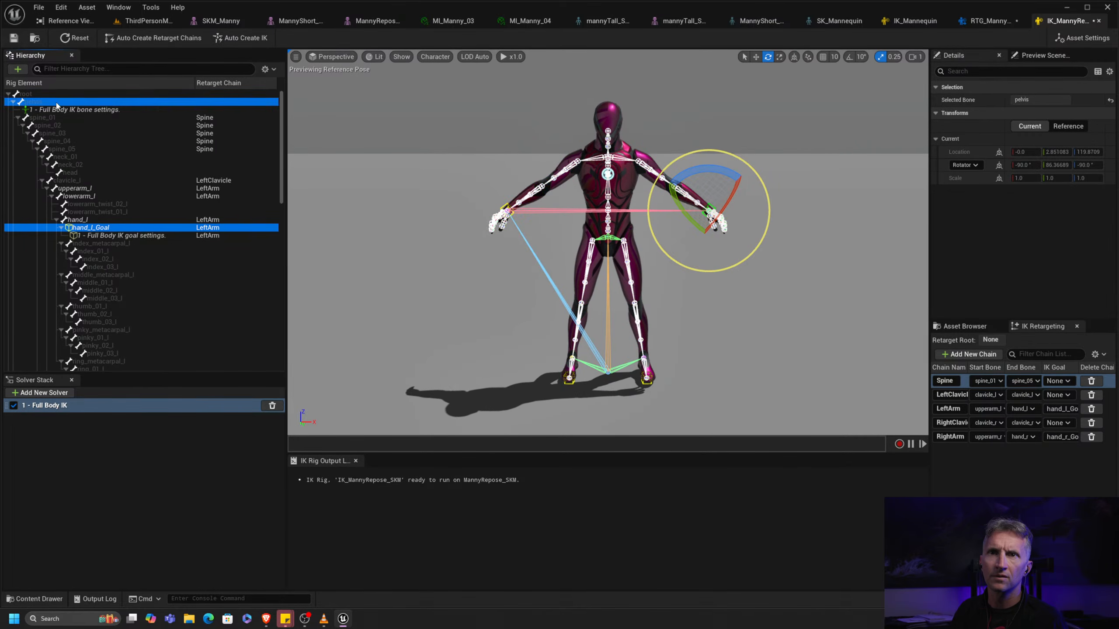
right_click(56, 106)
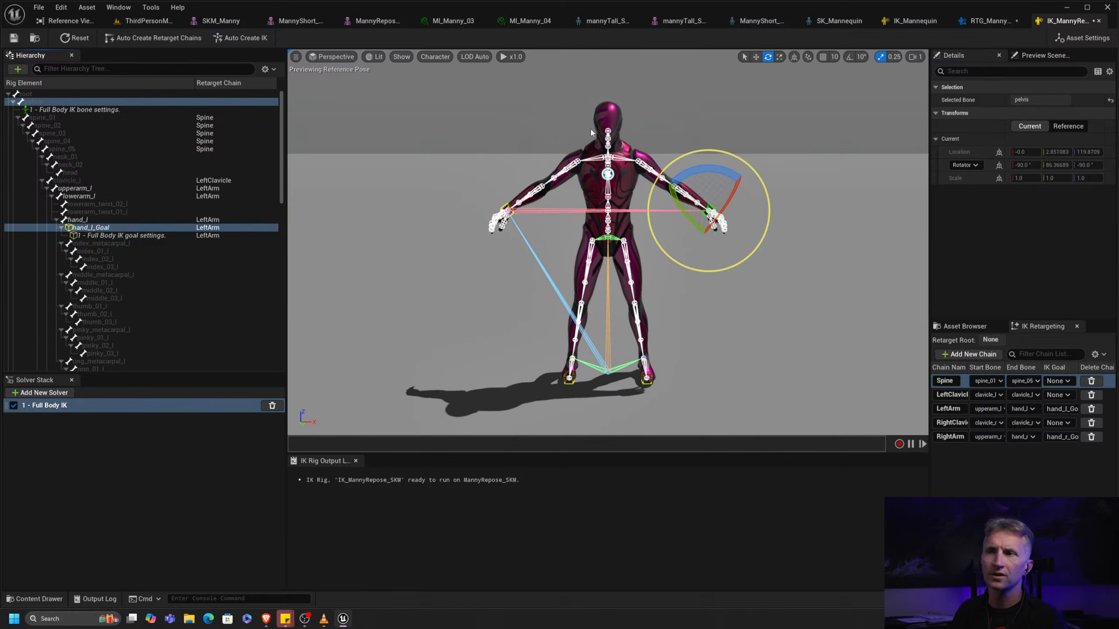
click(120, 190)
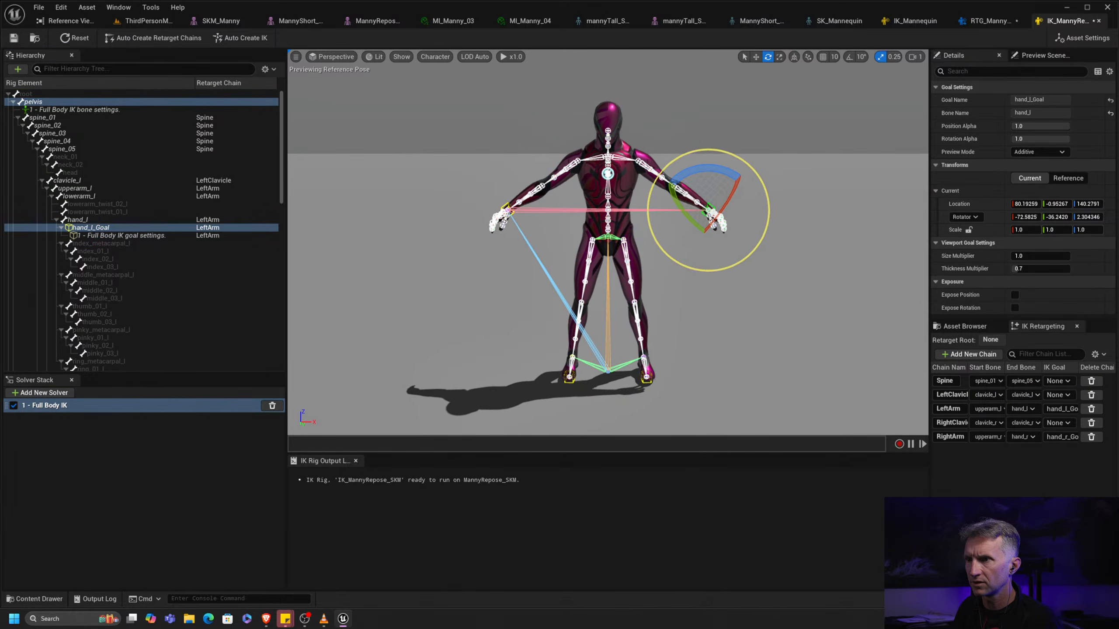
Test the Full Body IK by moving the ball_l and hand_r goals, resetting the pose after each
click(646, 379)
key(w)
mouse_move(634, 379)
mouse_down()
mouse_move(694, 379)
mouse_move(575, 379)
mouse_move(650, 379)
mouse_up()
click(74, 38)
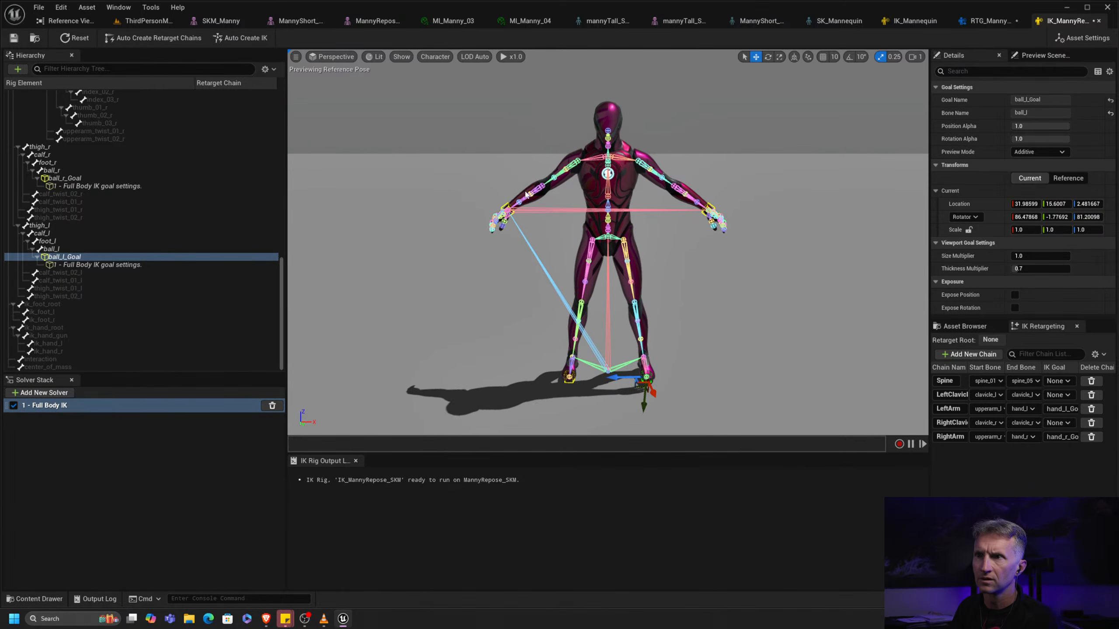
click(508, 207)
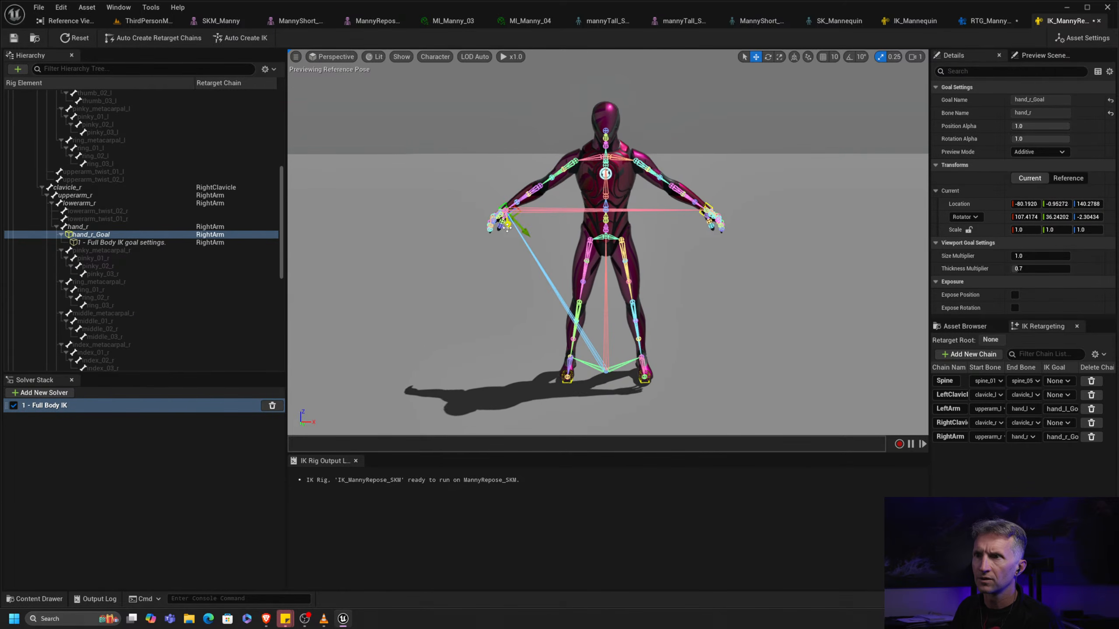
drag(529, 230, 431, 141)
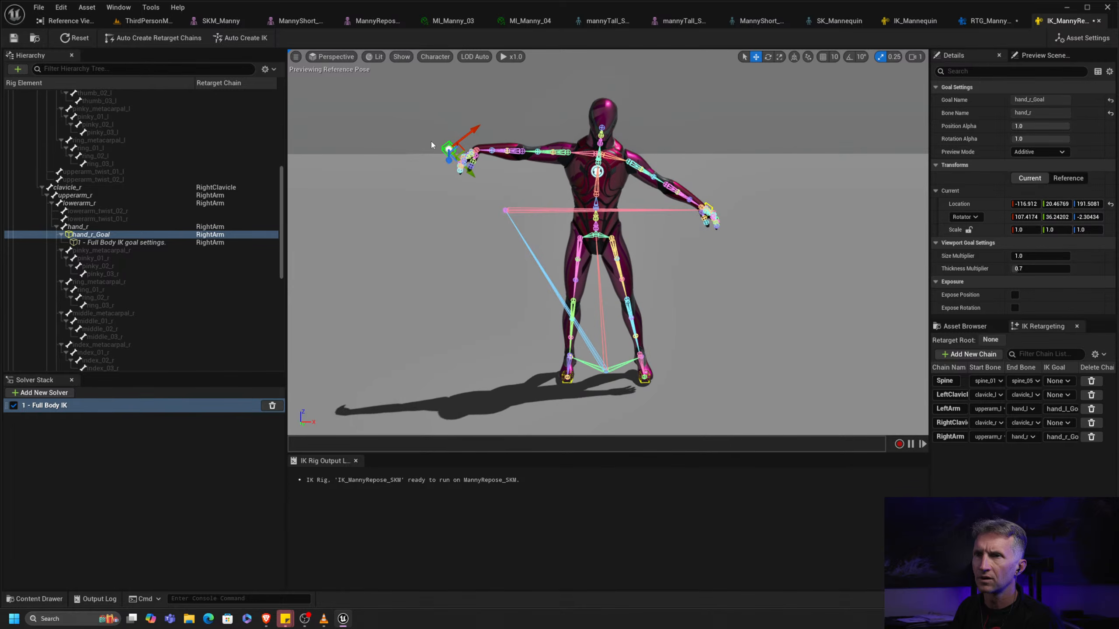
click(73, 39)
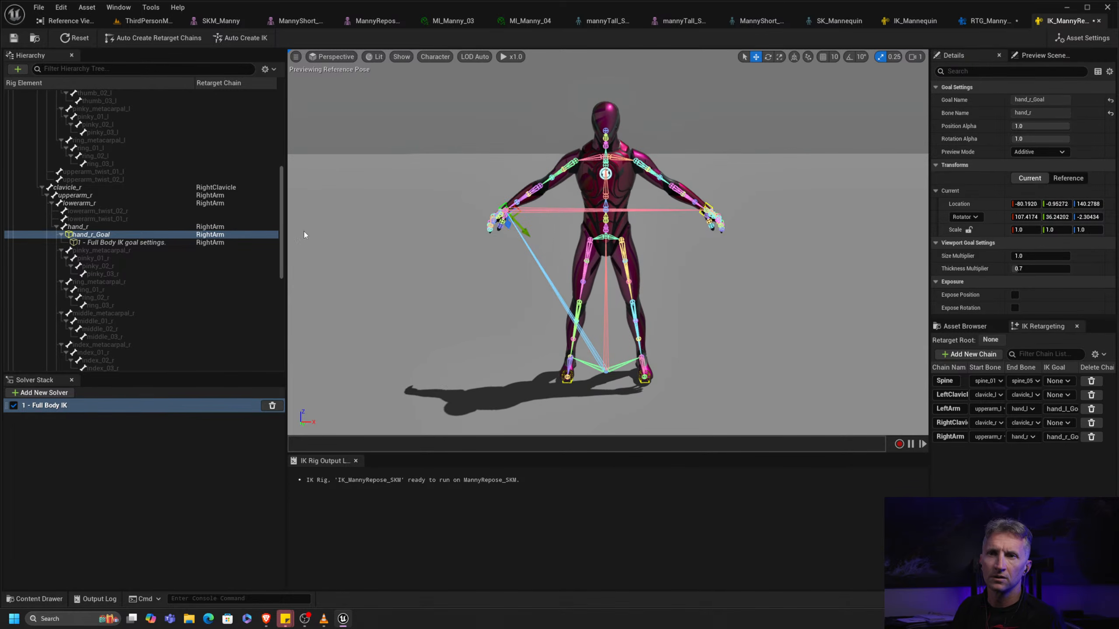
Check the retargeter preview and examine the clavicle_l Full Body IK bone settings in the IK_Mannequin rig
key(ctrl+Tab)
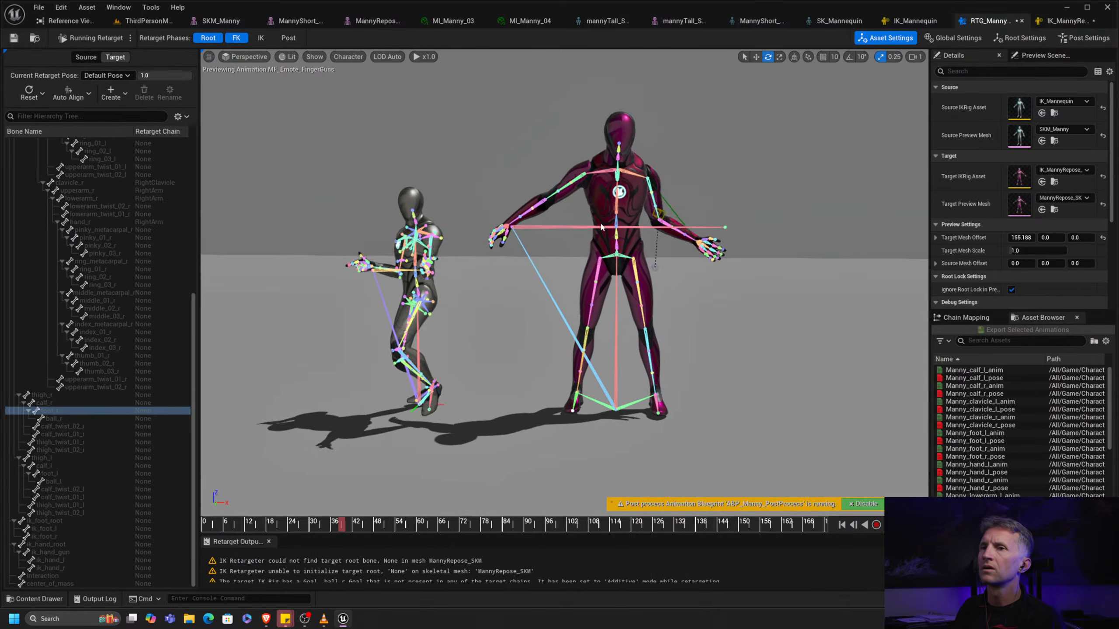
key(ctrl+Tab)
key(ctrl+Tab)
key(ctrl+Tab)
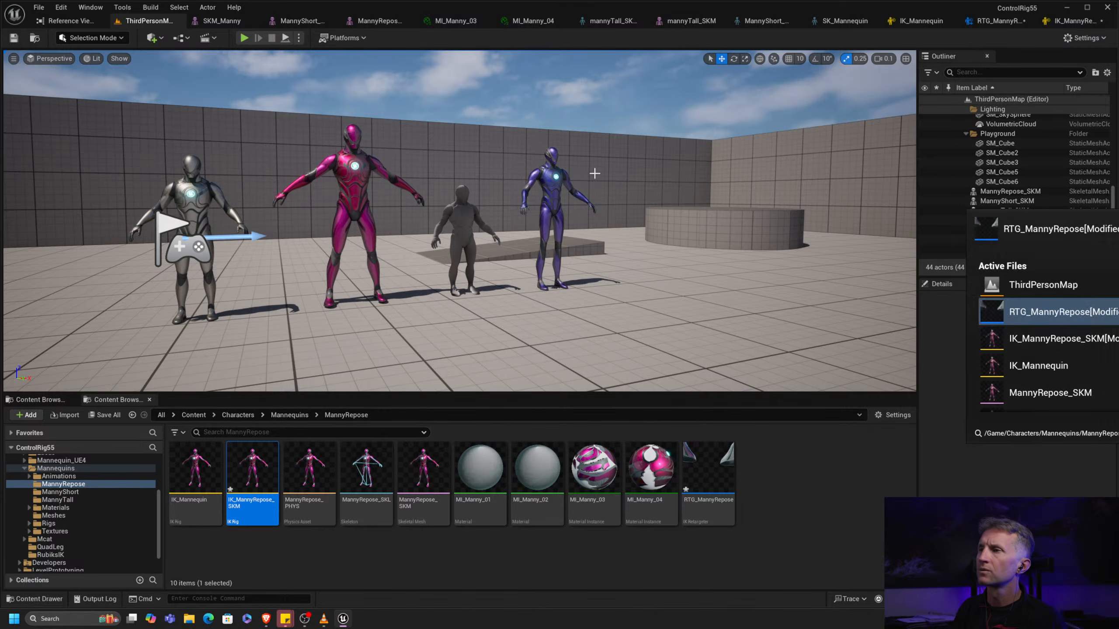
key(ctrl+Tab)
key(ctrl+Tab)
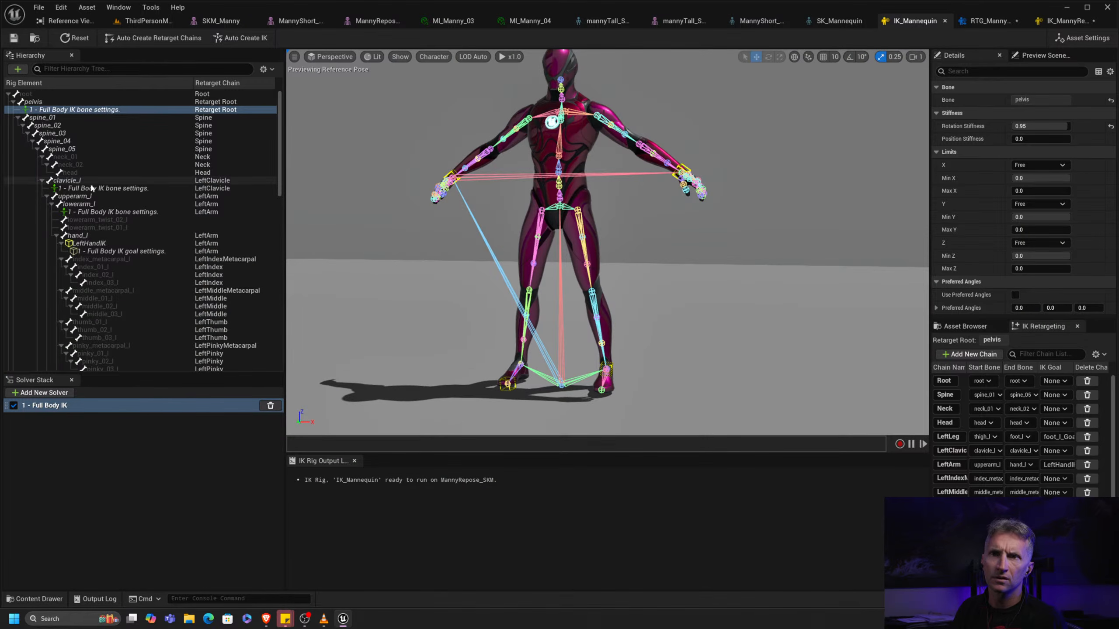
click(118, 189)
right_drag(1089, 227, 1080, 153)
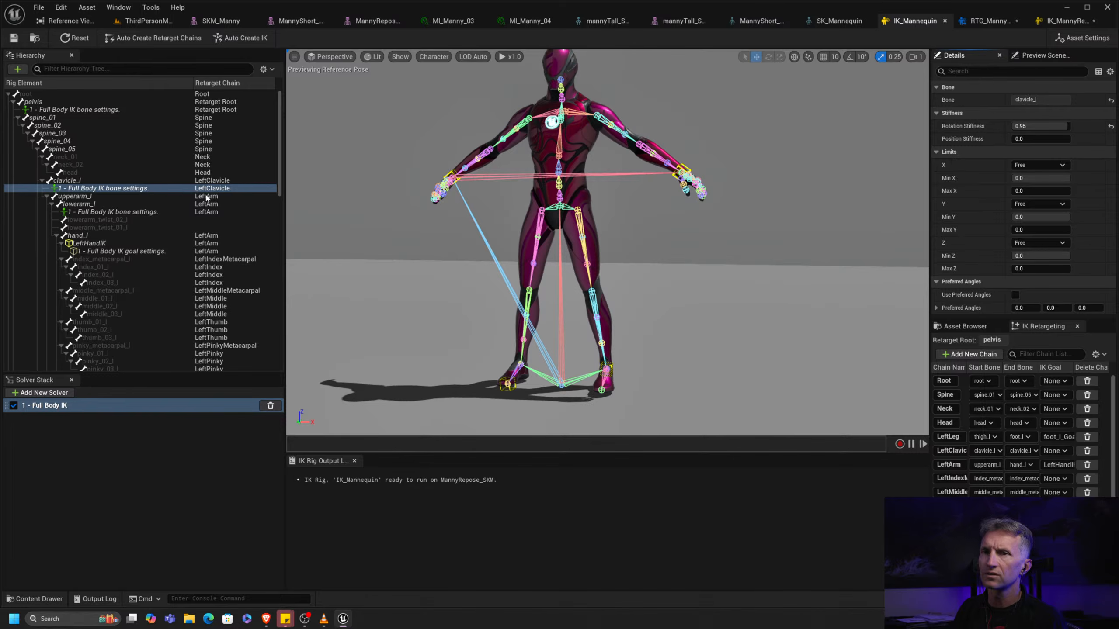
Examine the Full Body IK bone settings of lowerarm_l in the IK_Mannequin rig, including its limits and preferred angles
click(106, 212)
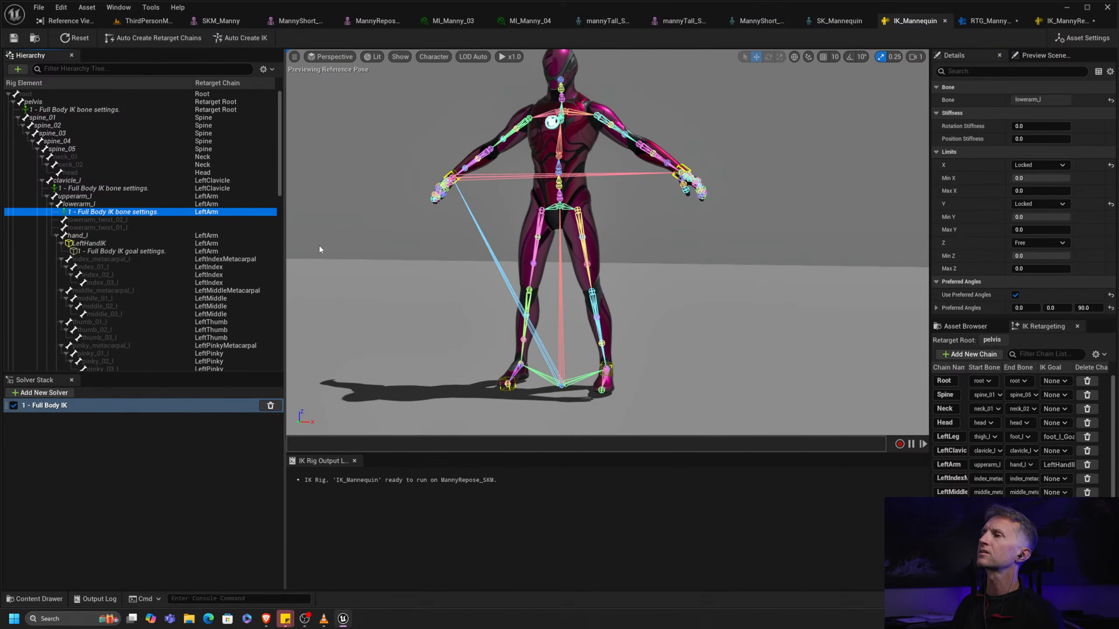
right_drag(1067, 223, 1066, 160)
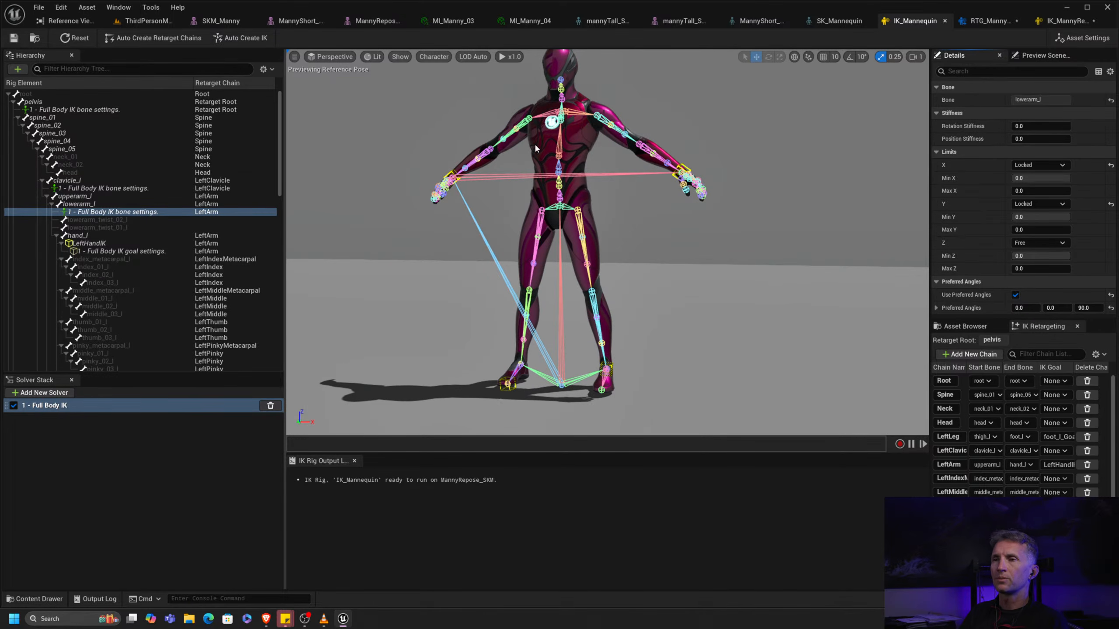
drag(536, 149, 577, 223)
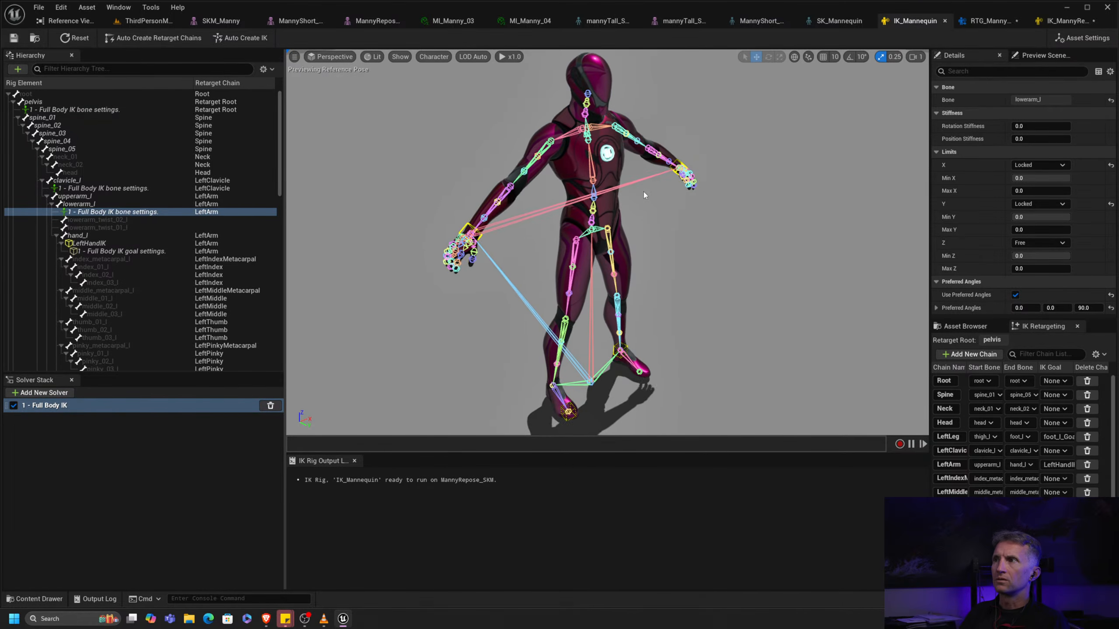
In the MannyRepose rig, add Full Body IK bone settings to lowerarm_r and set the third preferred angle to 90
click(1065, 20)
drag(637, 180, 511, 225)
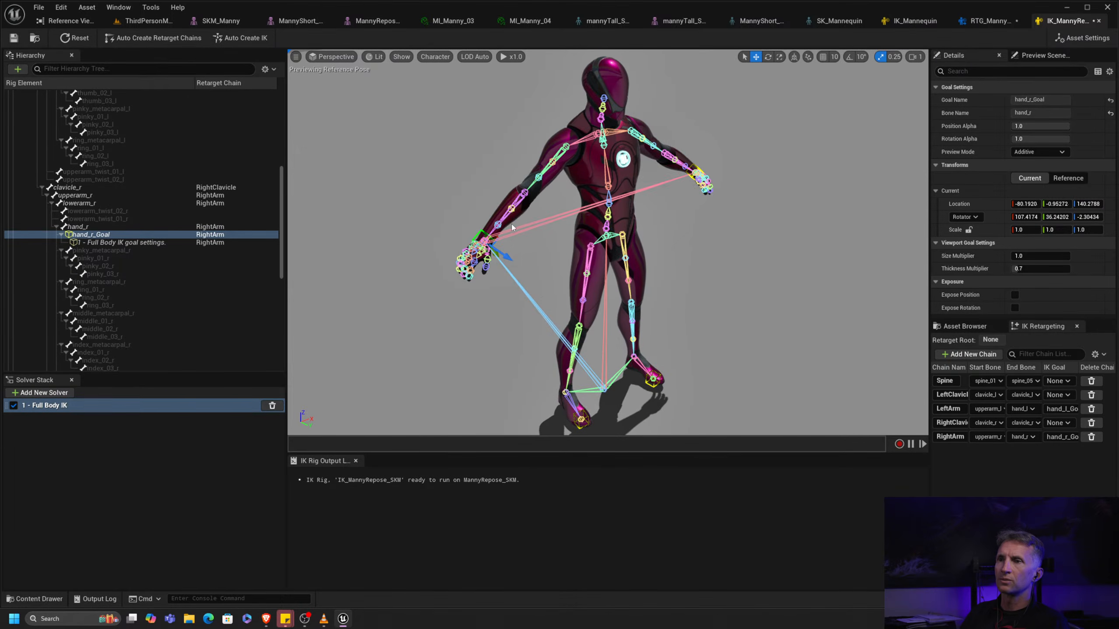
click(96, 203)
right_click(118, 202)
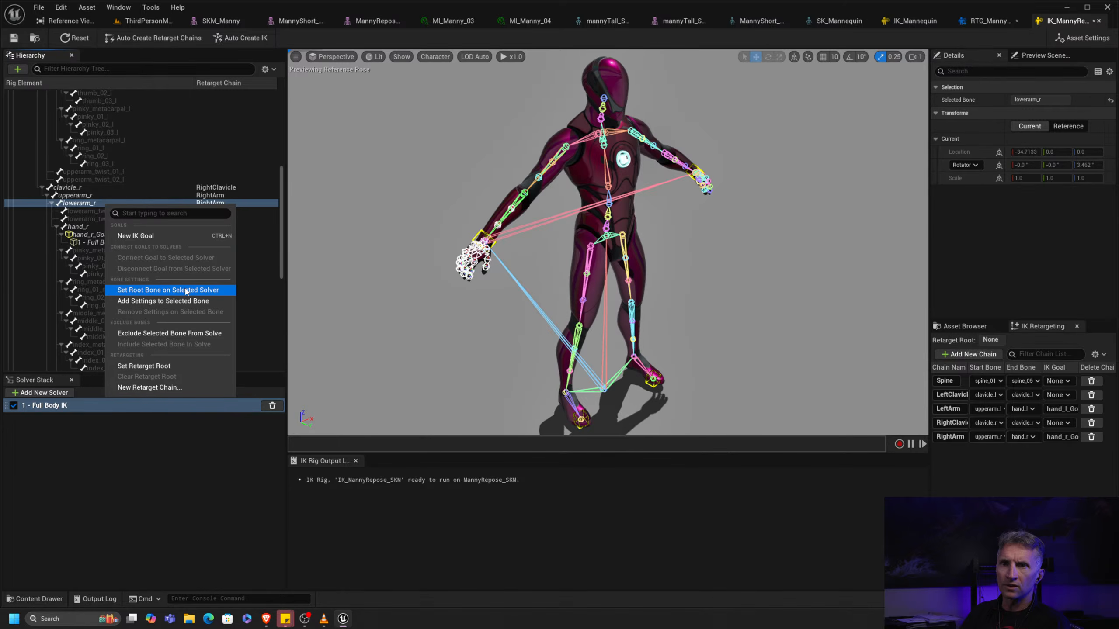
click(183, 303)
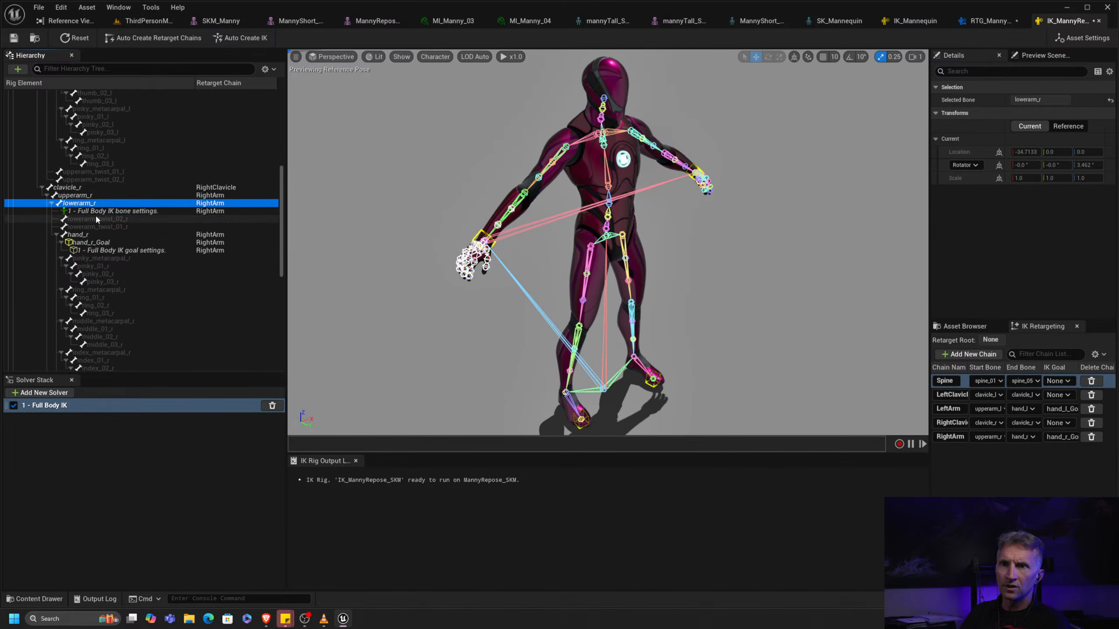
right_drag(1076, 260, 1078, 124)
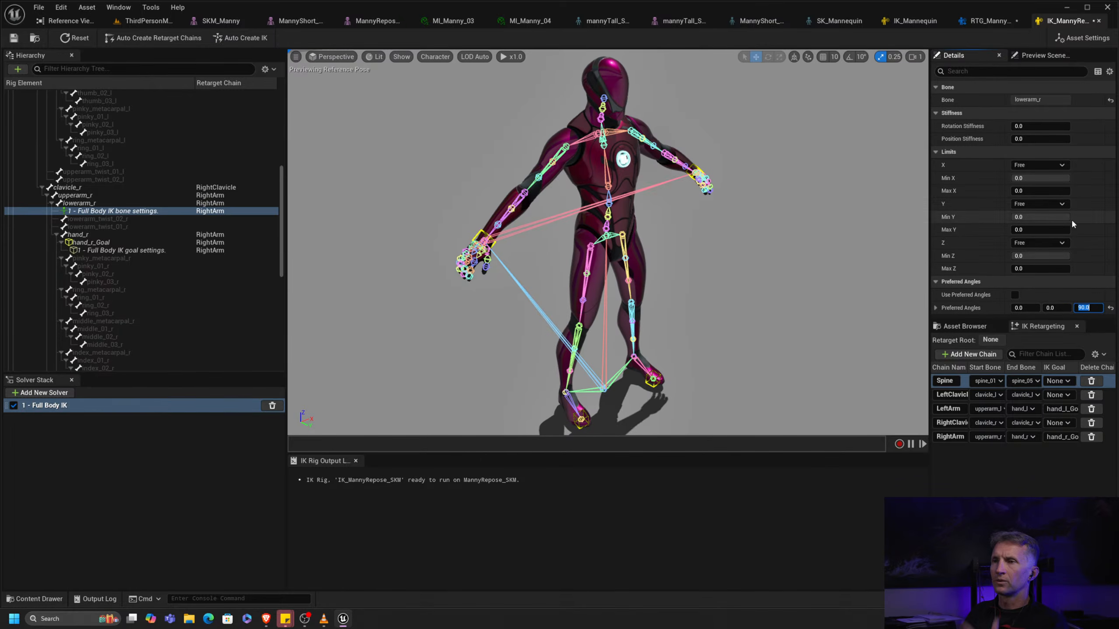
Test the left arm's Full Body IK by moving the hand_l goal inward and in front of the body
alt+drag(762, 177, 691, 171)
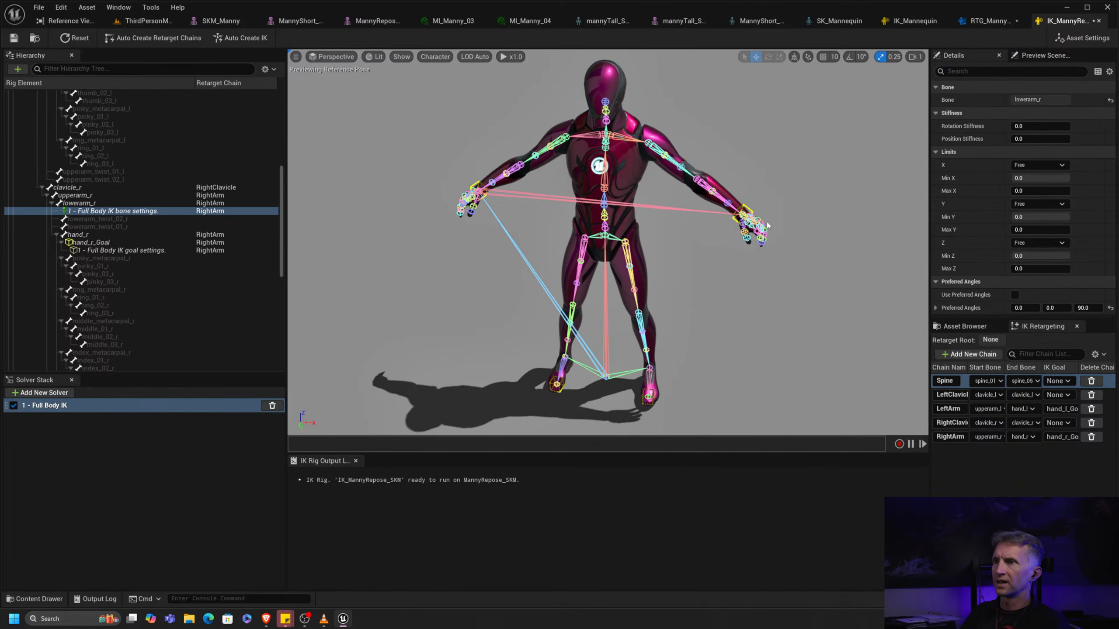
alt+drag(748, 206, 692, 220)
click(743, 216)
alt+drag(787, 192, 600, 260)
mouse_move(767, 240)
alt+mouse_down()
mouse_move(673, 238)
mouse_move(765, 240)
alt+mouse_up()
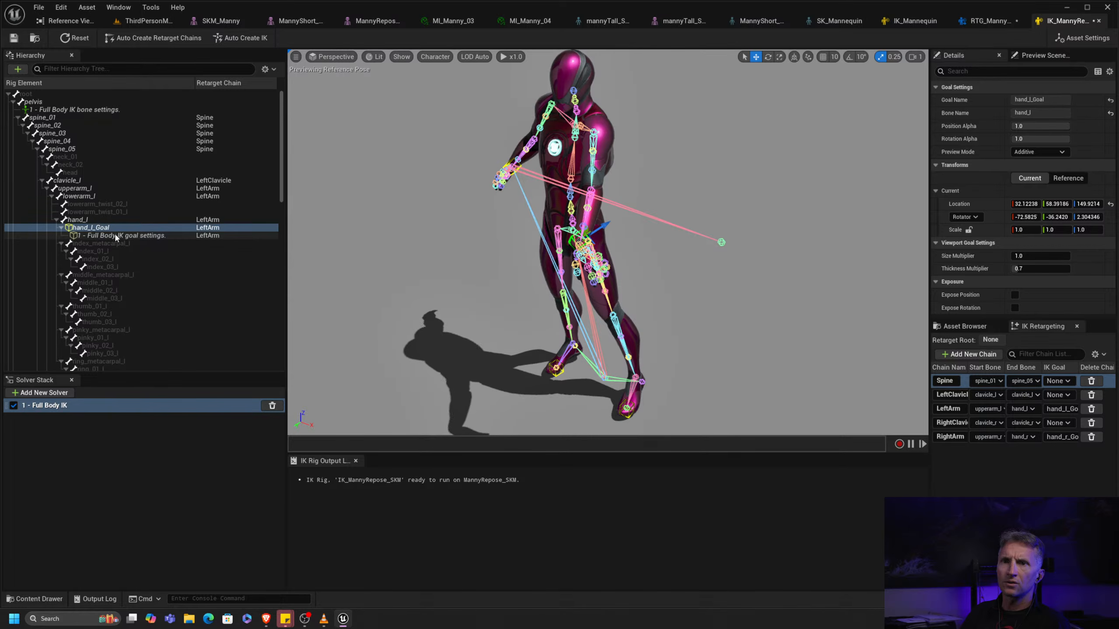
Locate the lowerarm_r Full Body IK bone settings in the hierarchy and reset the rig to its initial pose
right_drag(111, 200, 117, 320)
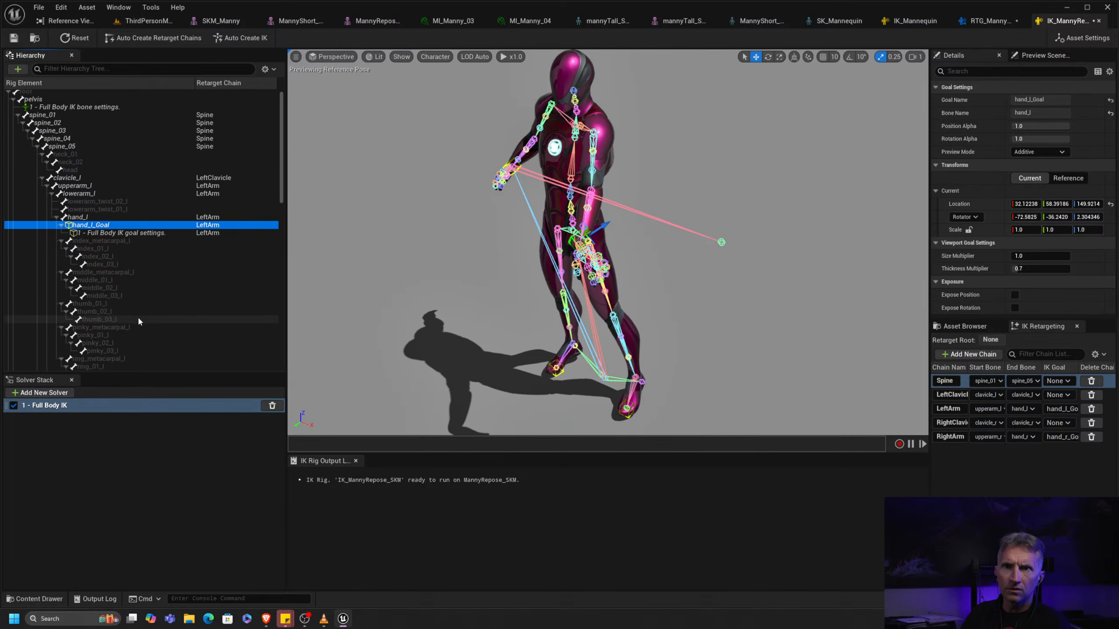
click(146, 201)
click(132, 242)
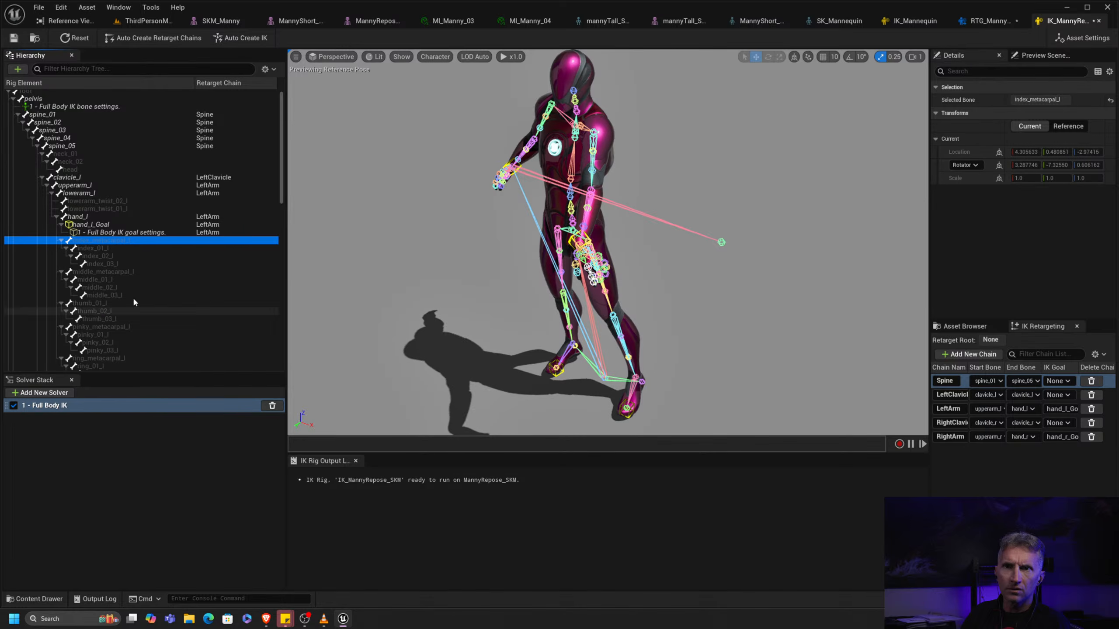
right_drag(133, 297, 118, 176)
click(114, 327)
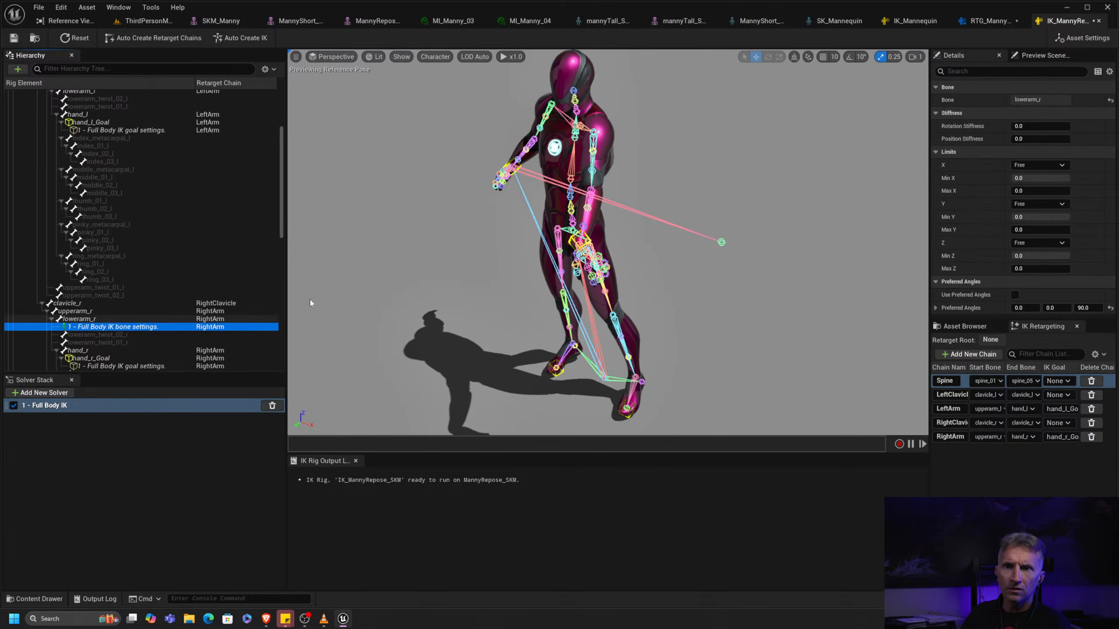
alt+drag(309, 299, 361, 300)
alt+drag(502, 176, 519, 180)
click(67, 43)
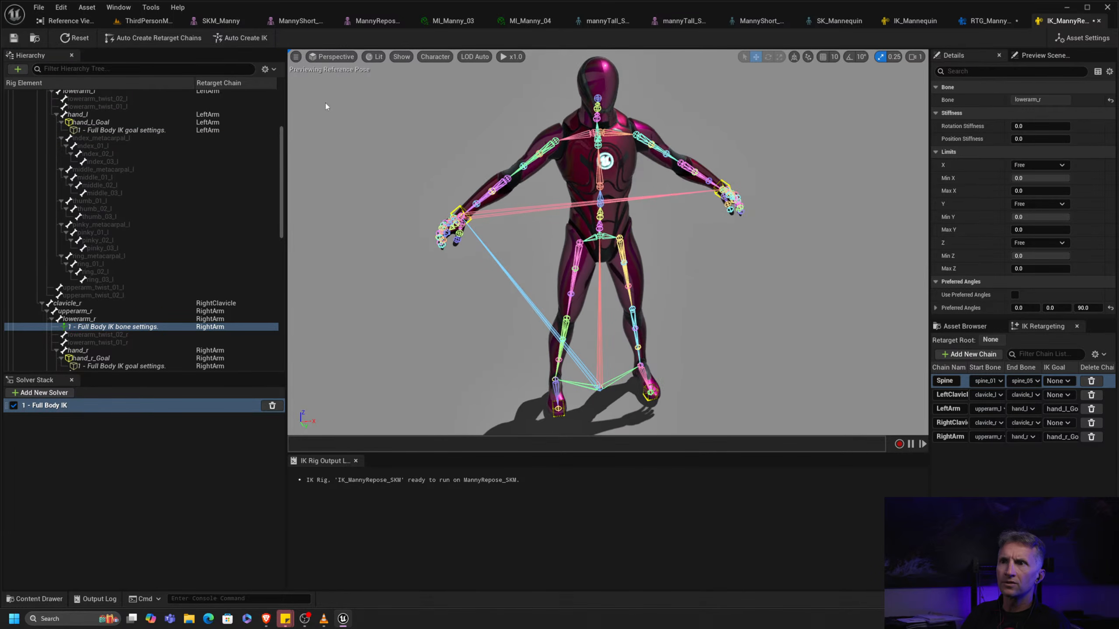
Move the hand_r goal inward to about X -48.7 and enable Use Preferred Angles in the lowerarm_r bone settings
drag(457, 210, 451, 212)
click(470, 212)
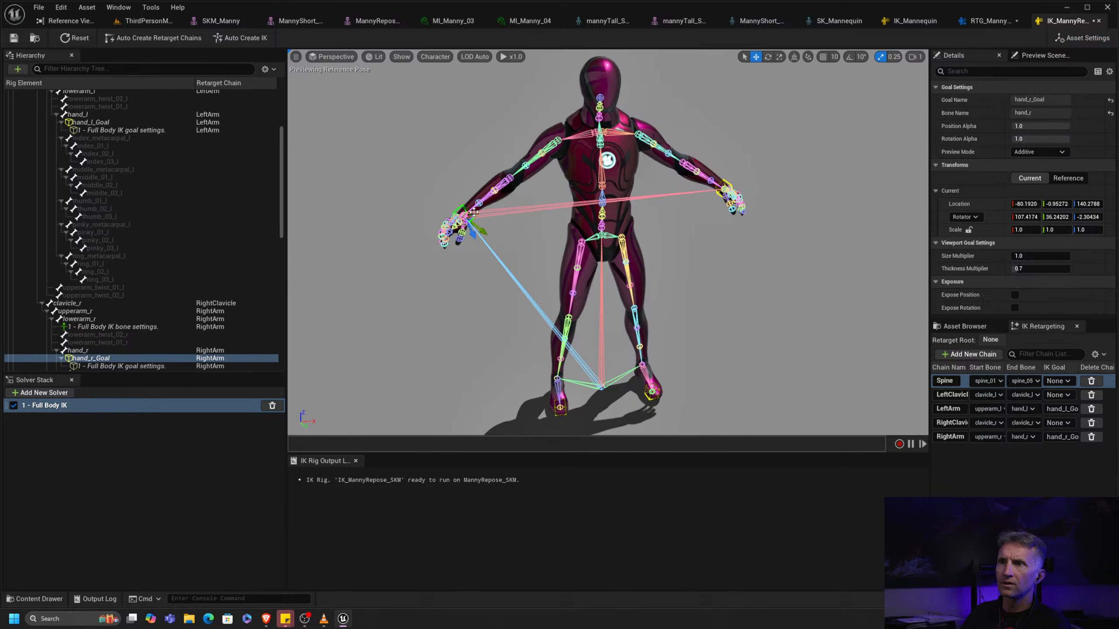
drag(417, 243, 551, 217)
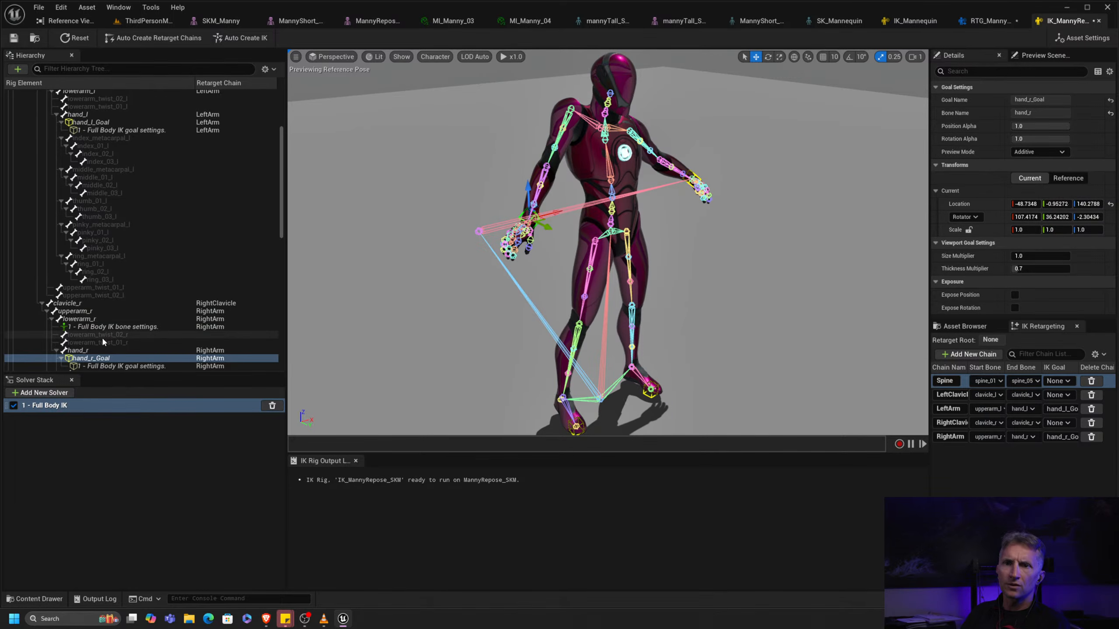
click(129, 327)
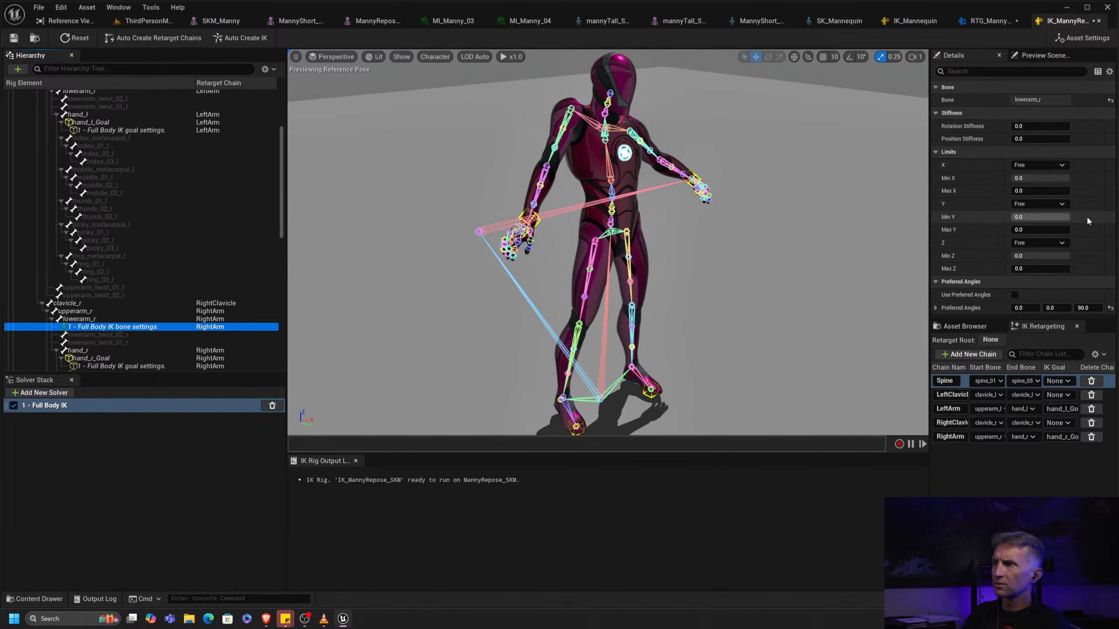
click(1014, 296)
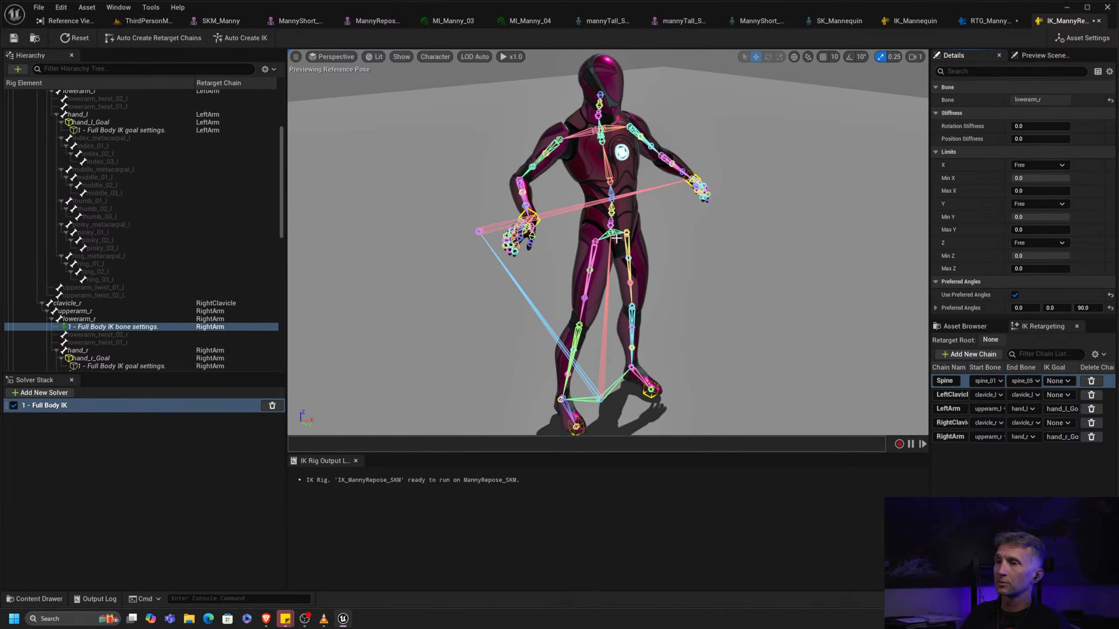
Test the right elbow's bend by moving the hand_r goal forward and up to about Y 58.8, Z 168.5
alt+drag(617, 238, 523, 195)
scroll(702, 253, up, 8)
scroll(702, 252, down, 9)
click(534, 217)
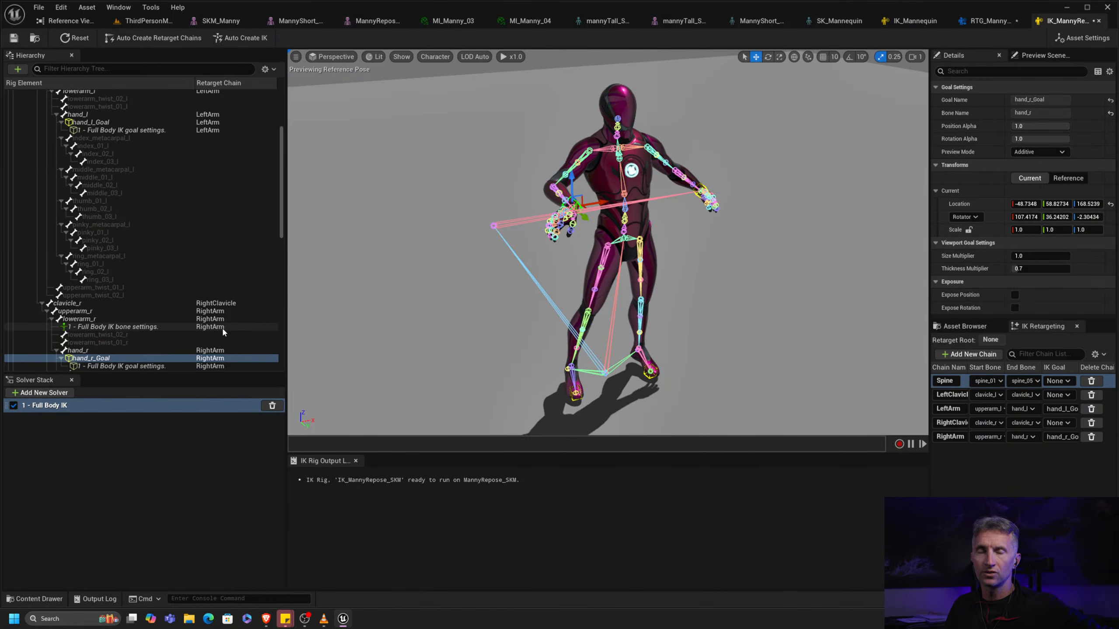
Review the pelvis Full Body IK bone settings and the hand_l goal settings in the MannyRepose rig
click(282, 215)
drag(281, 215, 256, 149)
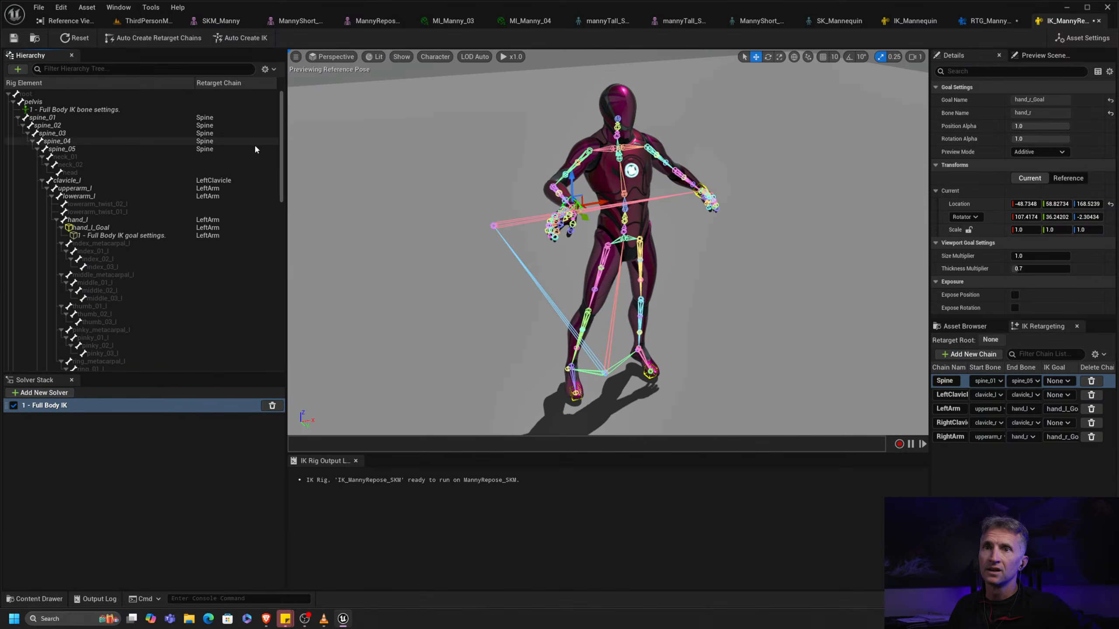
click(105, 111)
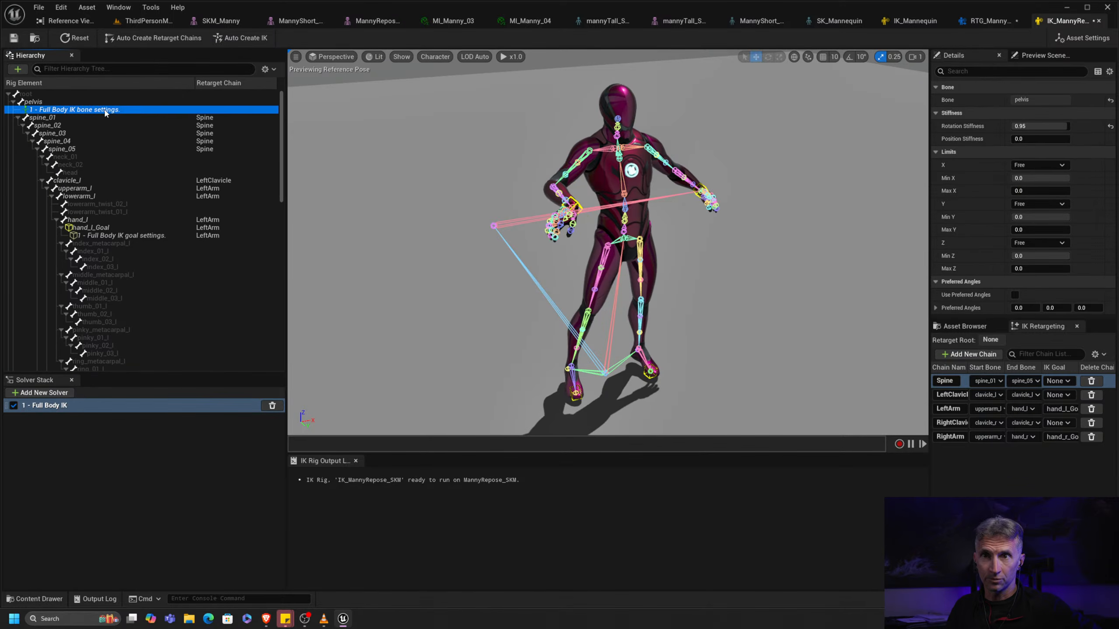
click(132, 227)
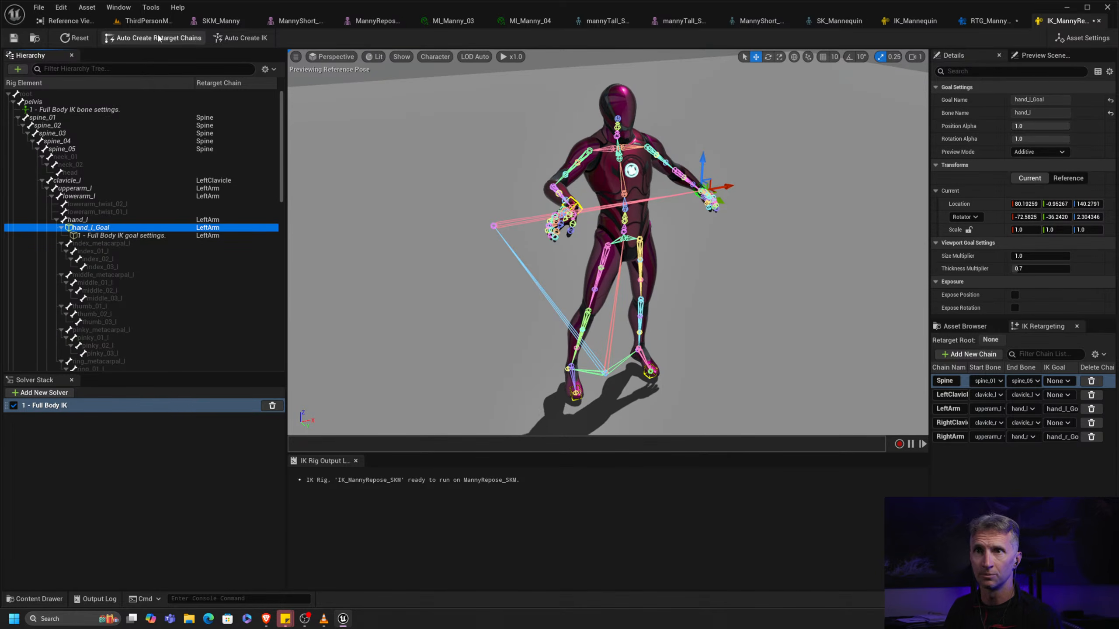
Play the third-person level briefly, walk the character forward near the Manny variants, and stop the session
click(146, 20)
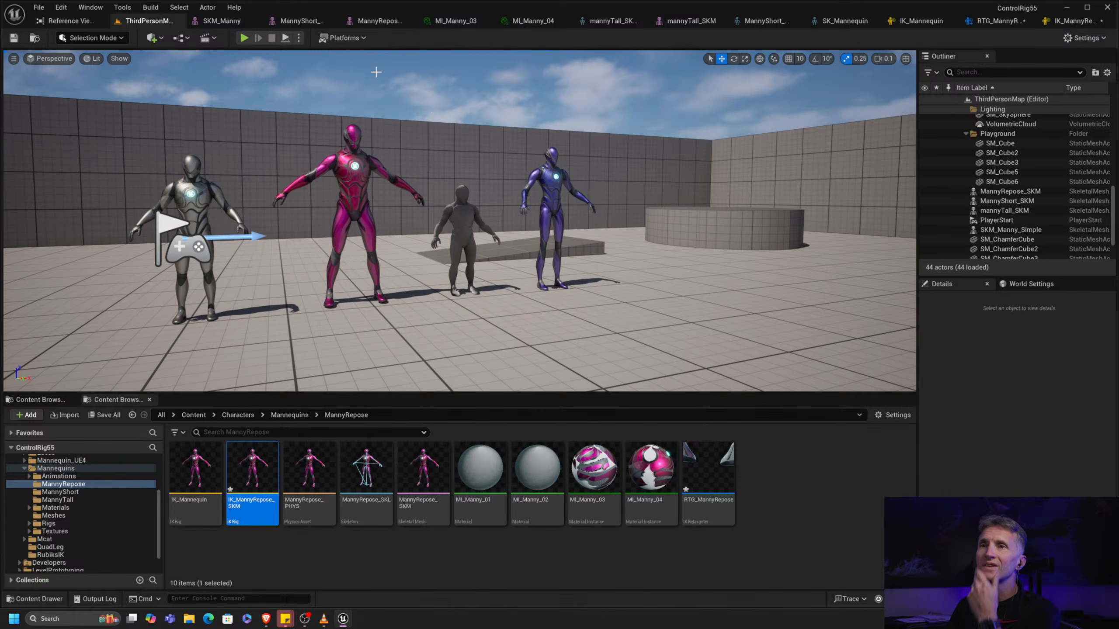
click(243, 38)
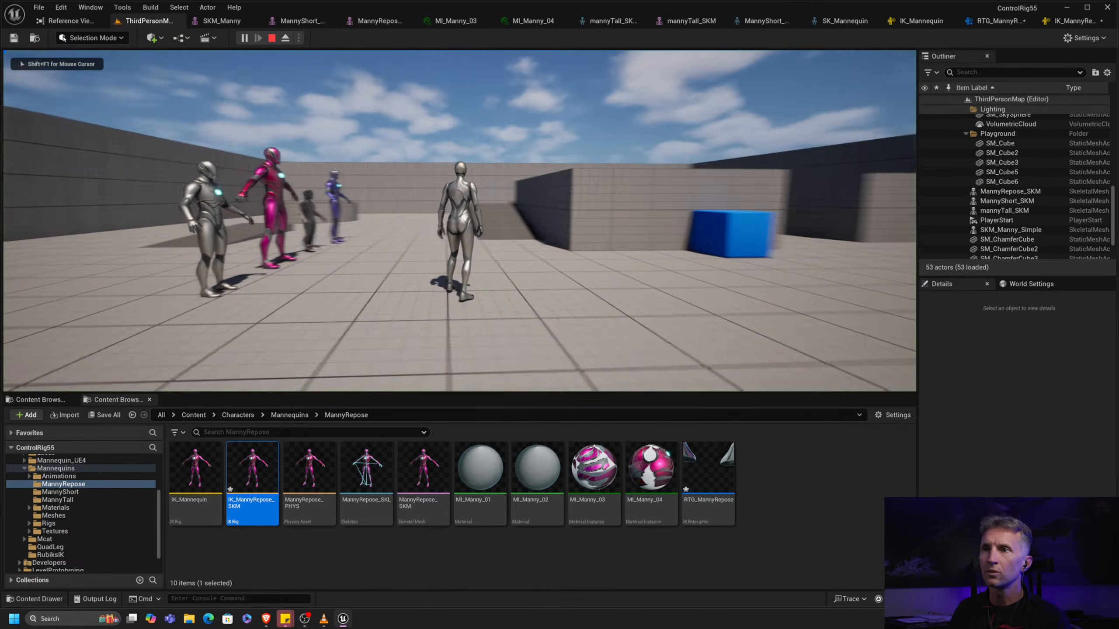
key(w)
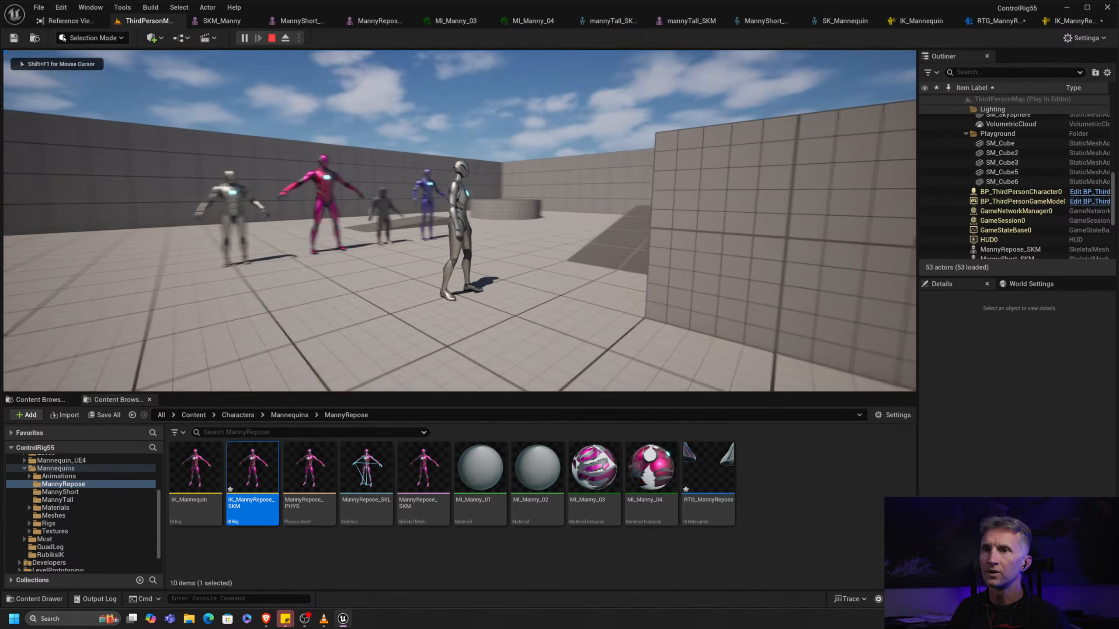
key(Escape)
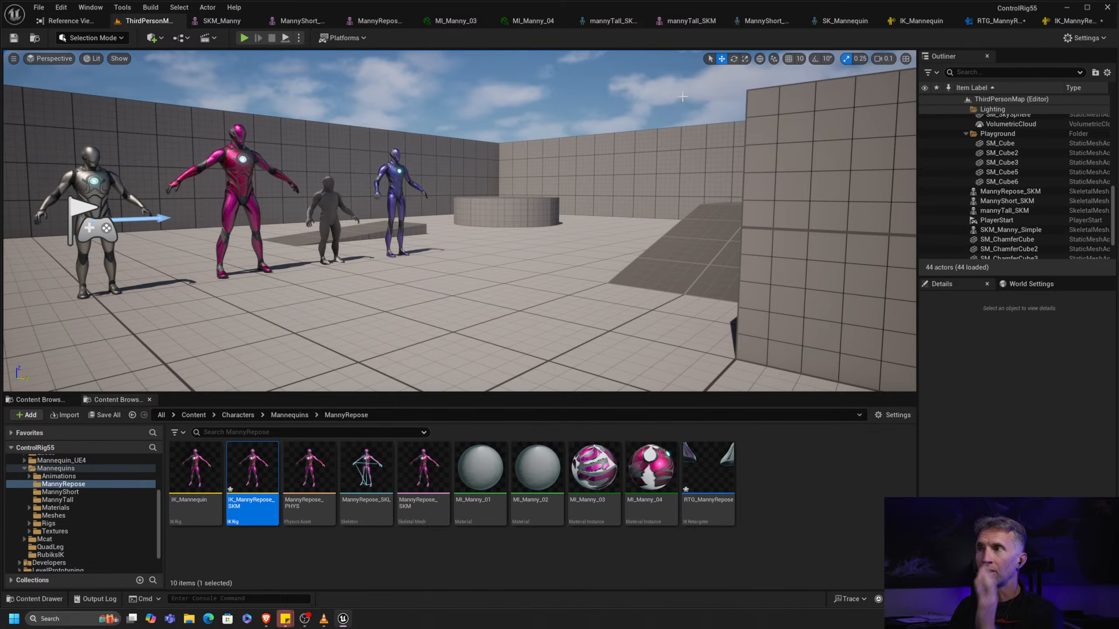
In the MannyRepose retargeter, set the target IK Rig to IK_Mannequin and the target preview mesh to MannyRepose_SKM
click(1071, 21)
click(977, 23)
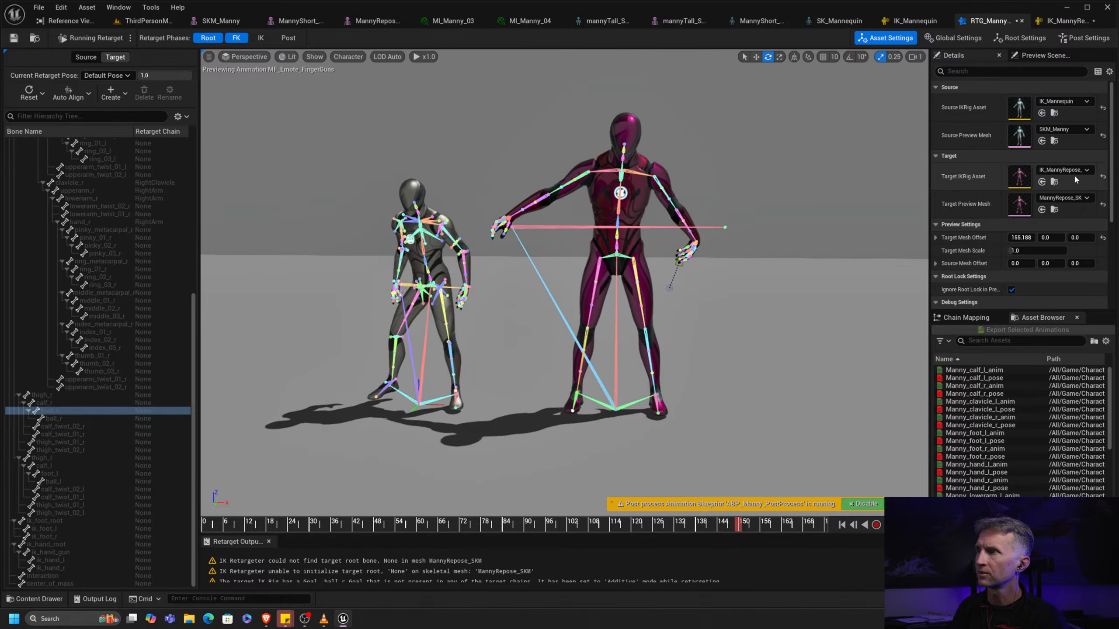
click(1086, 169)
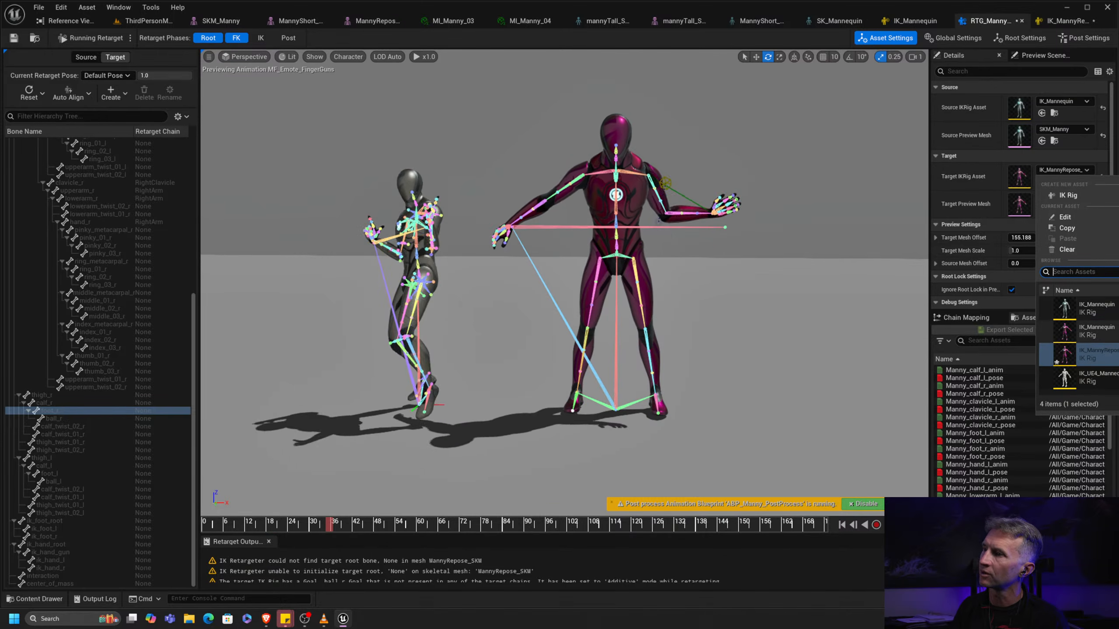
click(1090, 308)
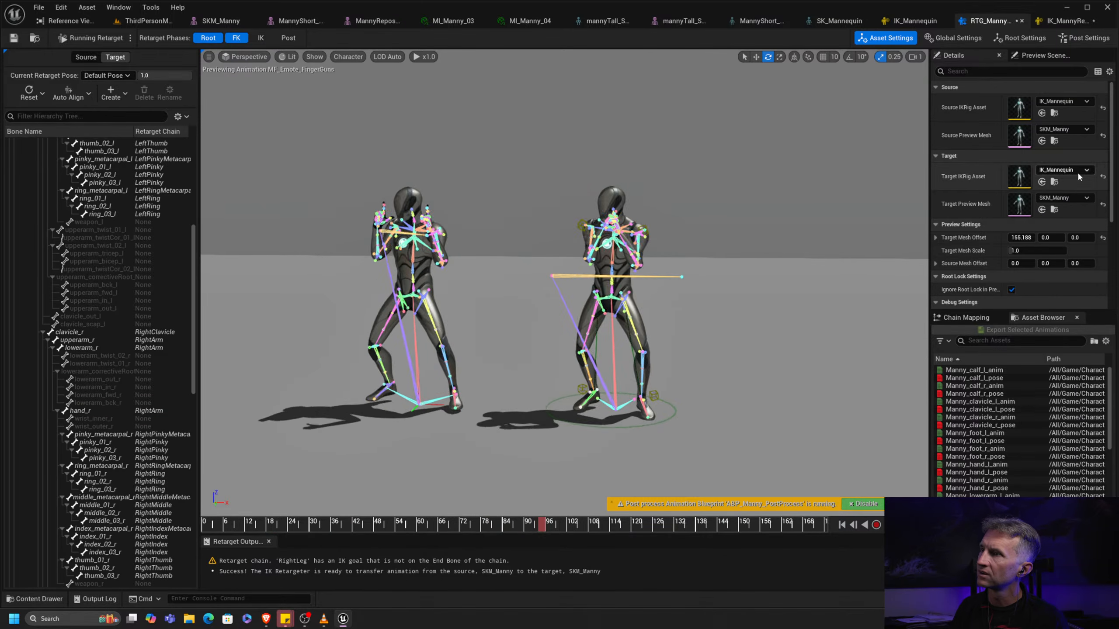
click(1085, 199)
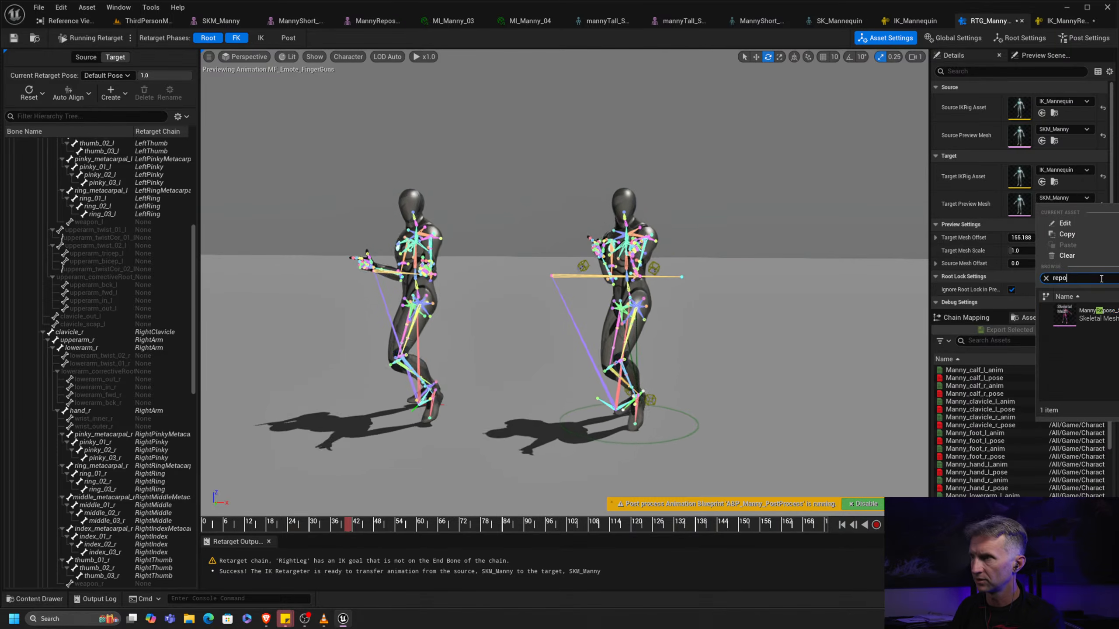
click(1088, 314)
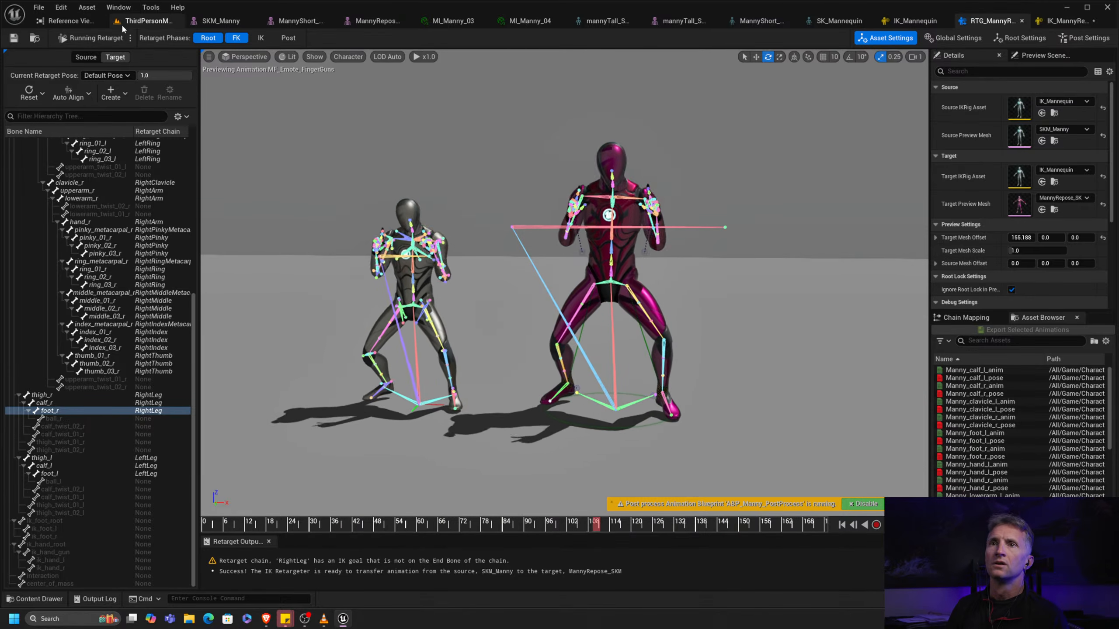
Create an Animation Blueprint from the MannyRepose_SKM skeletal mesh in the MannyRepose folder, keep its default name, and open it
click(132, 21)
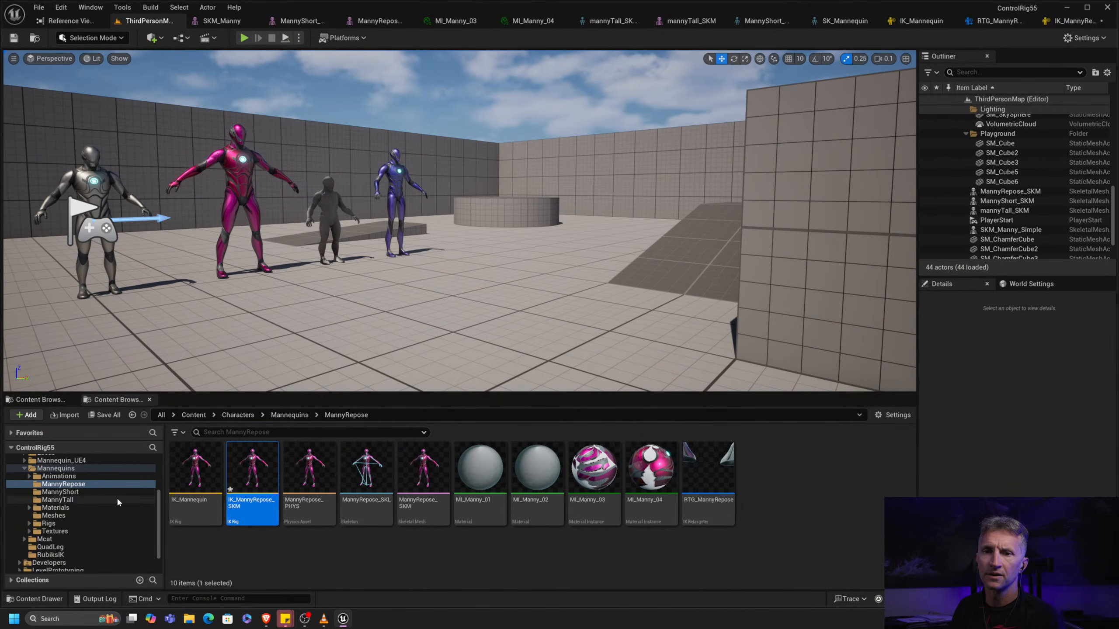
click(269, 555)
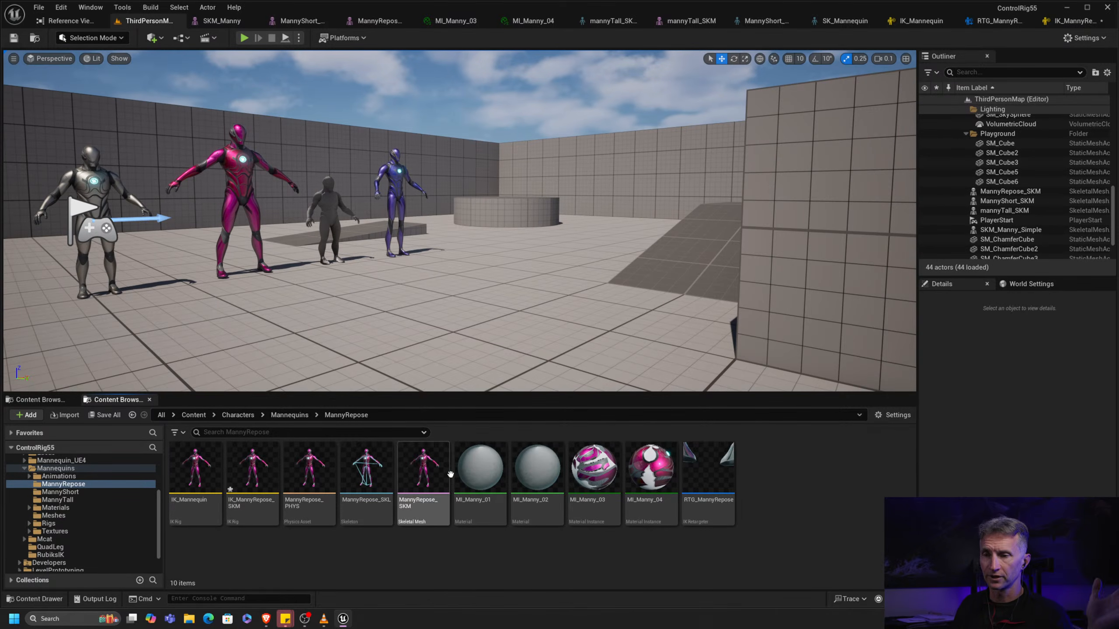
right_click(434, 470)
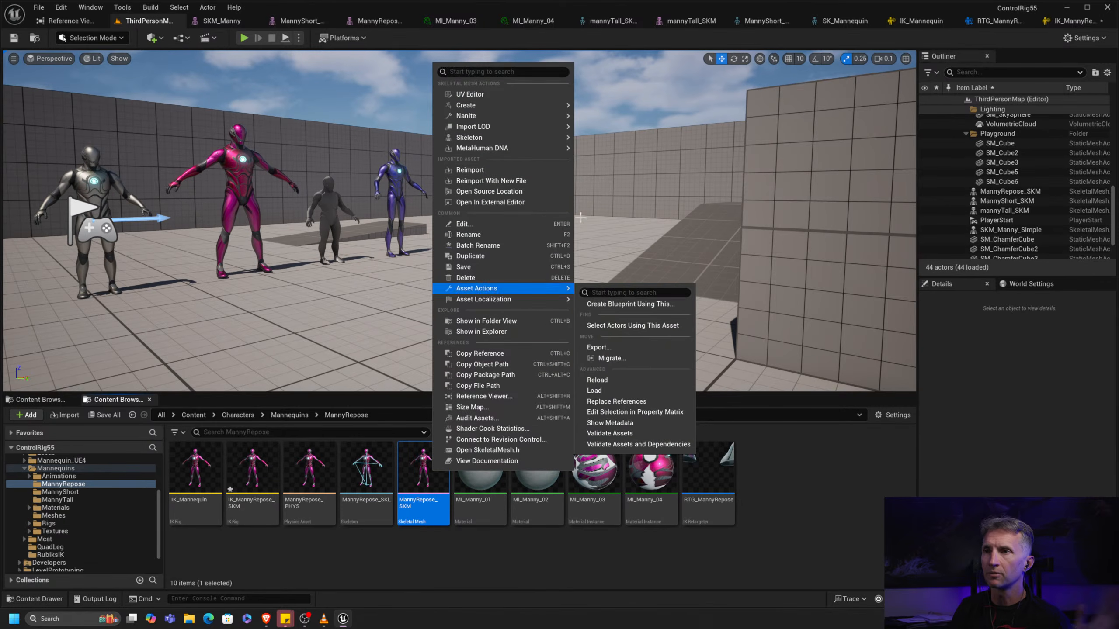
mouse_move(555, 105)
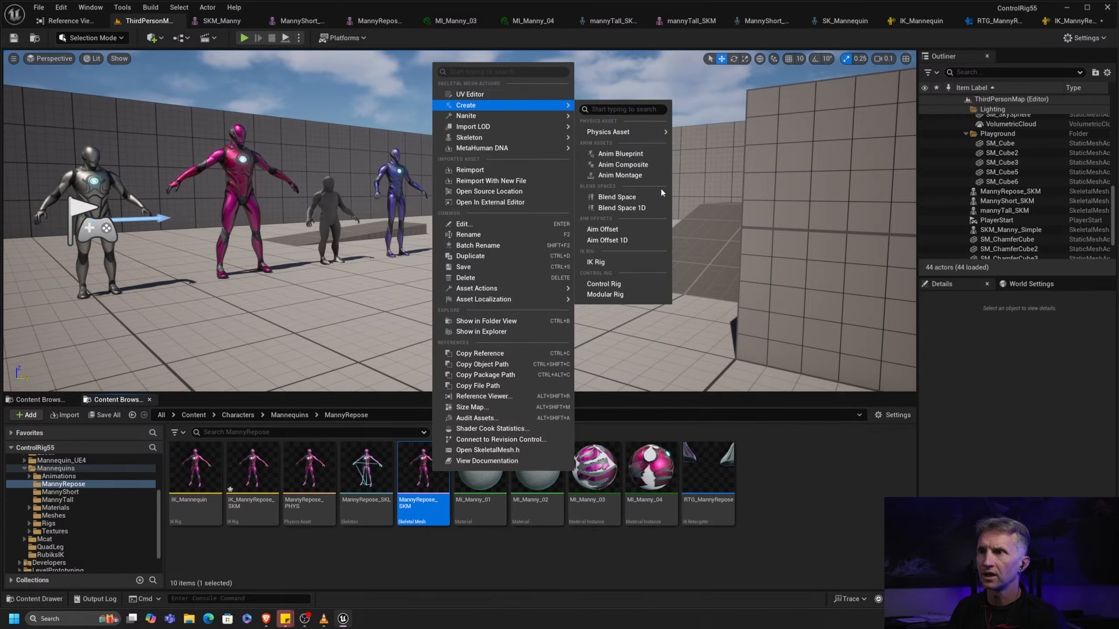
click(657, 154)
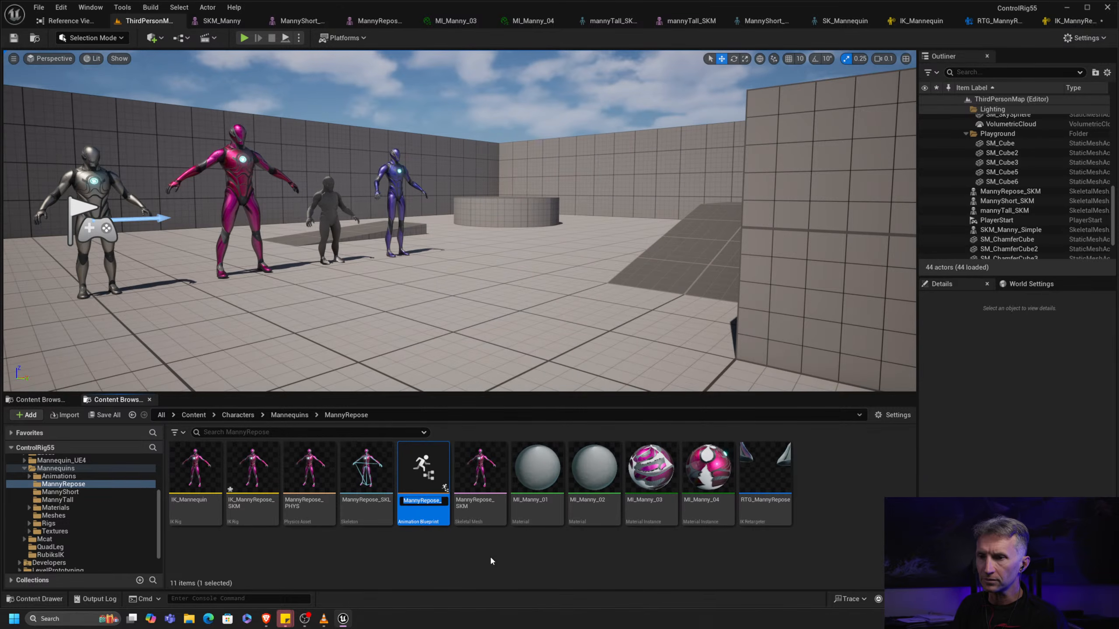
key(Return)
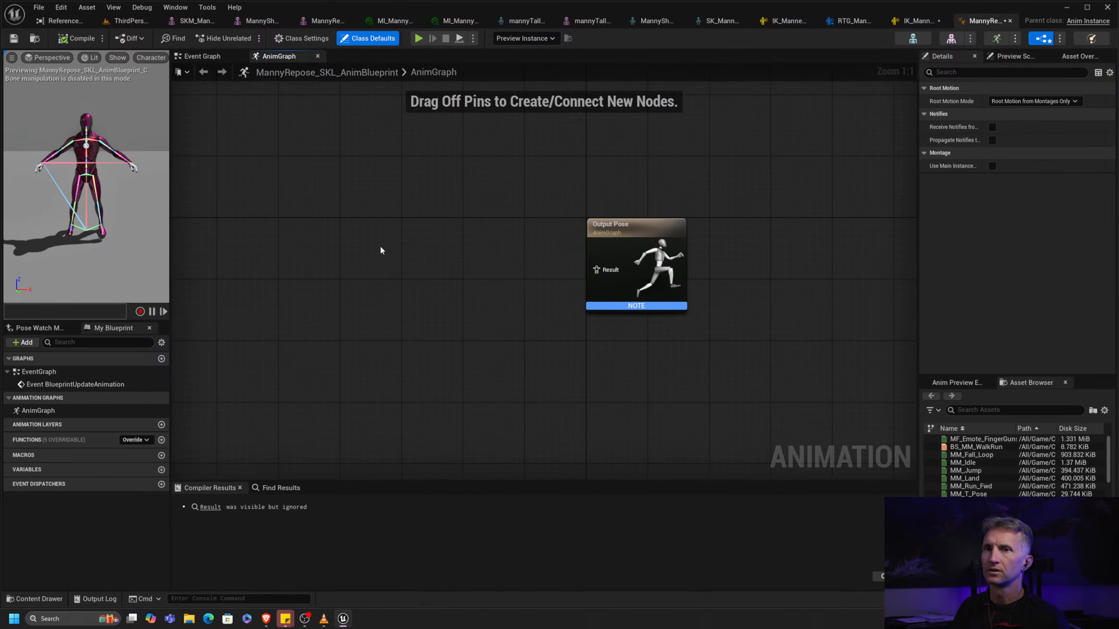
Add a Retarget Pose From Mesh node to the AnimGraph and place it beside the Output Pose node
right_click(381, 251)
text(retarg)
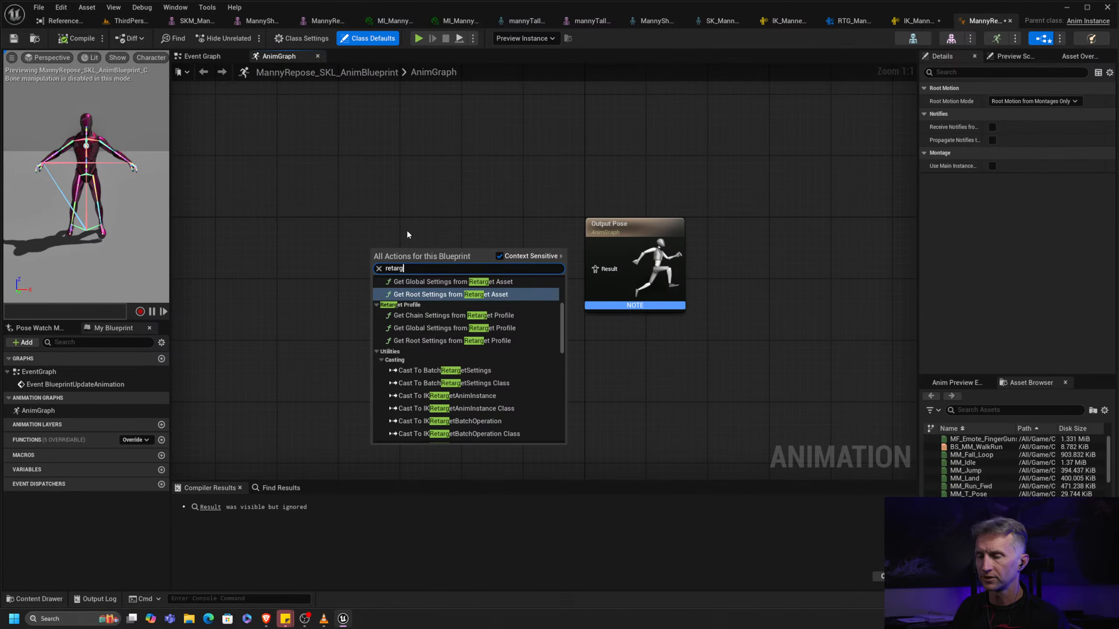
text(et)
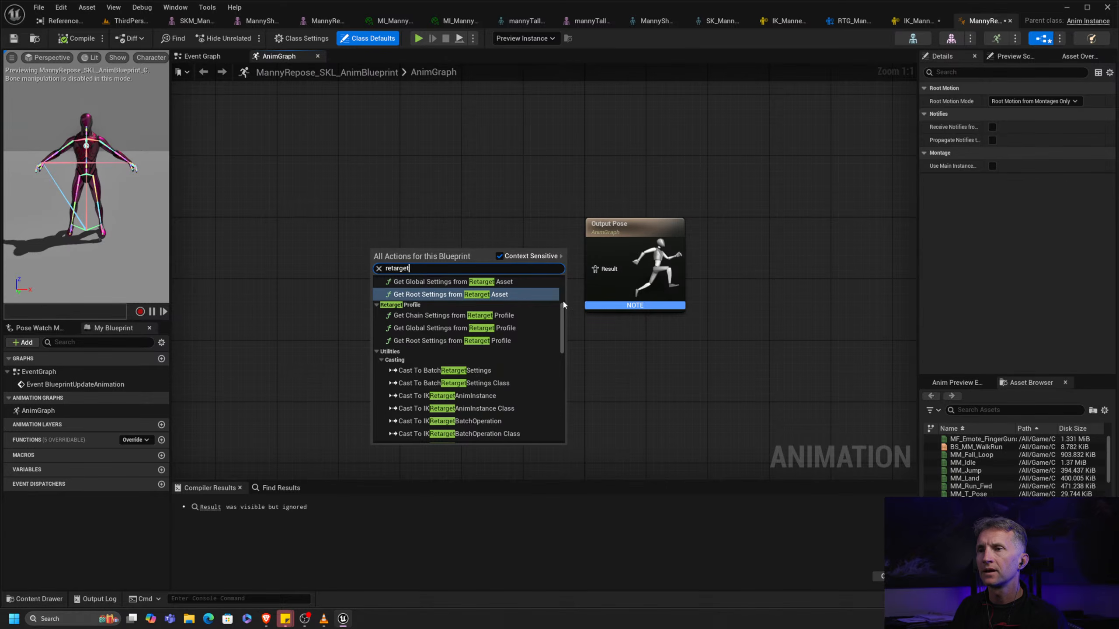
drag(563, 310, 567, 264)
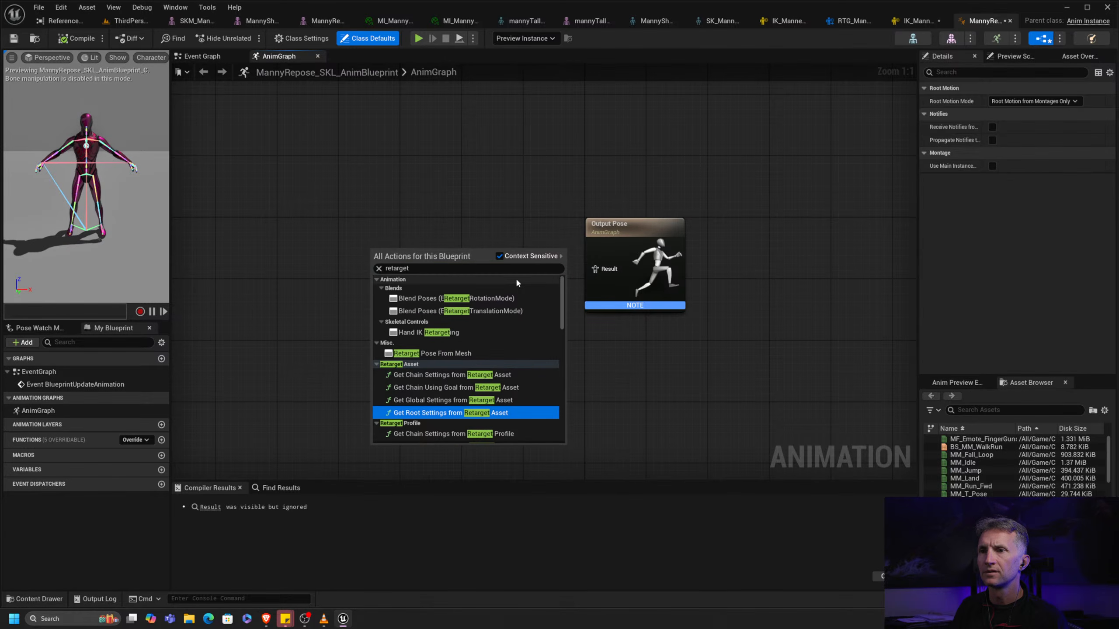
click(449, 354)
drag(433, 260, 440, 223)
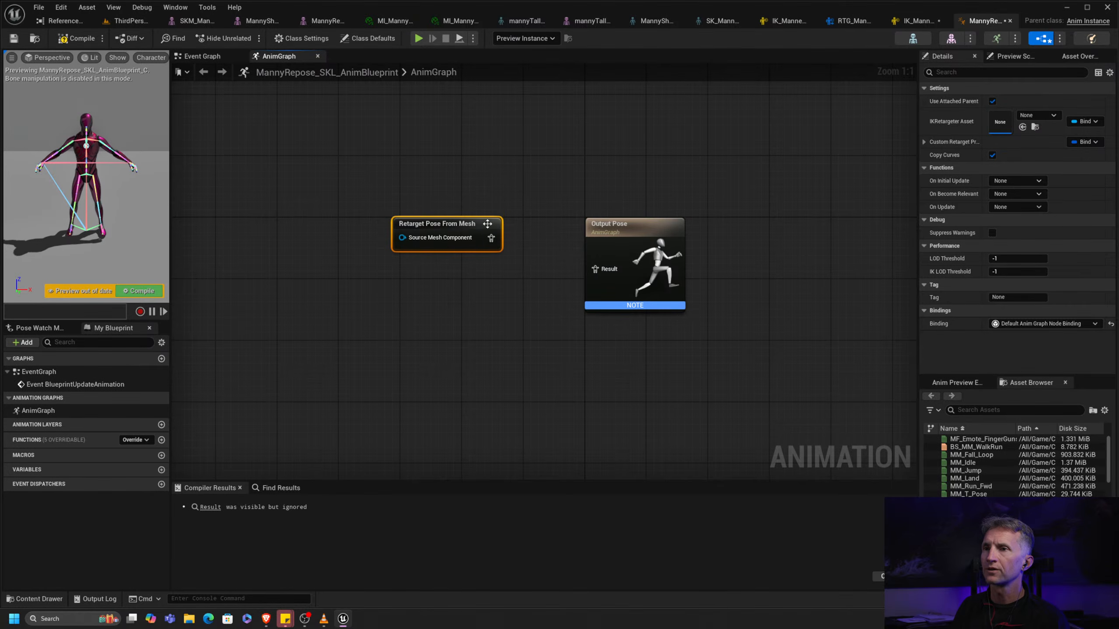
Set the IK Retargeter asset of the Retarget Pose From Mesh node to RTG_MannyRepose
click(1055, 115)
text(repo)
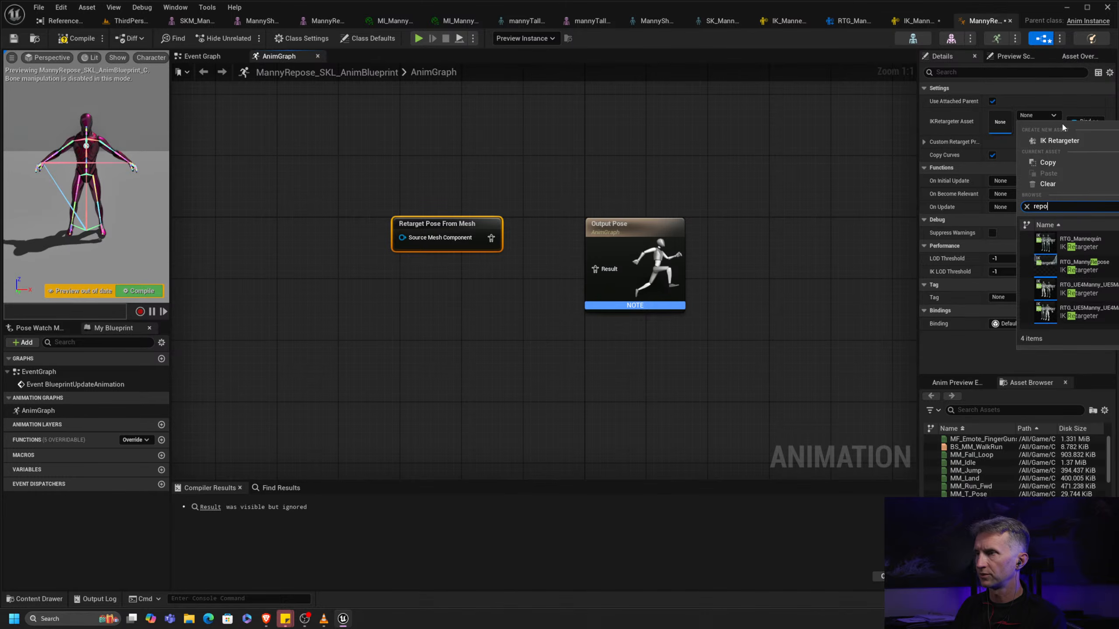
click(1098, 245)
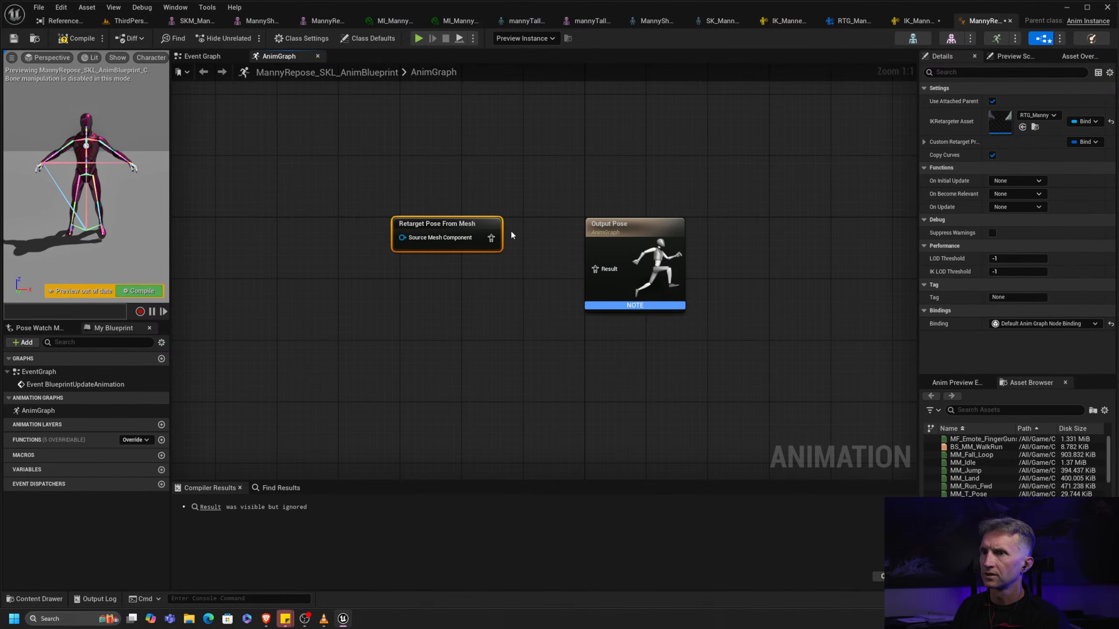
Connect the Retarget Pose From Mesh node to the Output Pose result and compile the Animation Blueprint
drag(490, 238, 600, 269)
drag(463, 227, 490, 259)
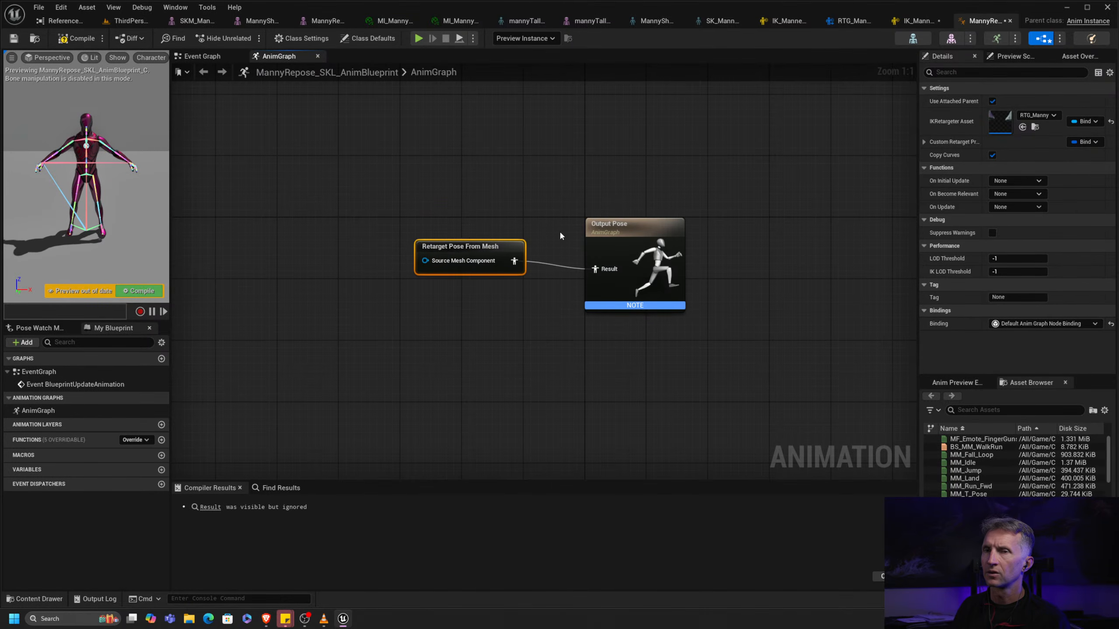
click(78, 39)
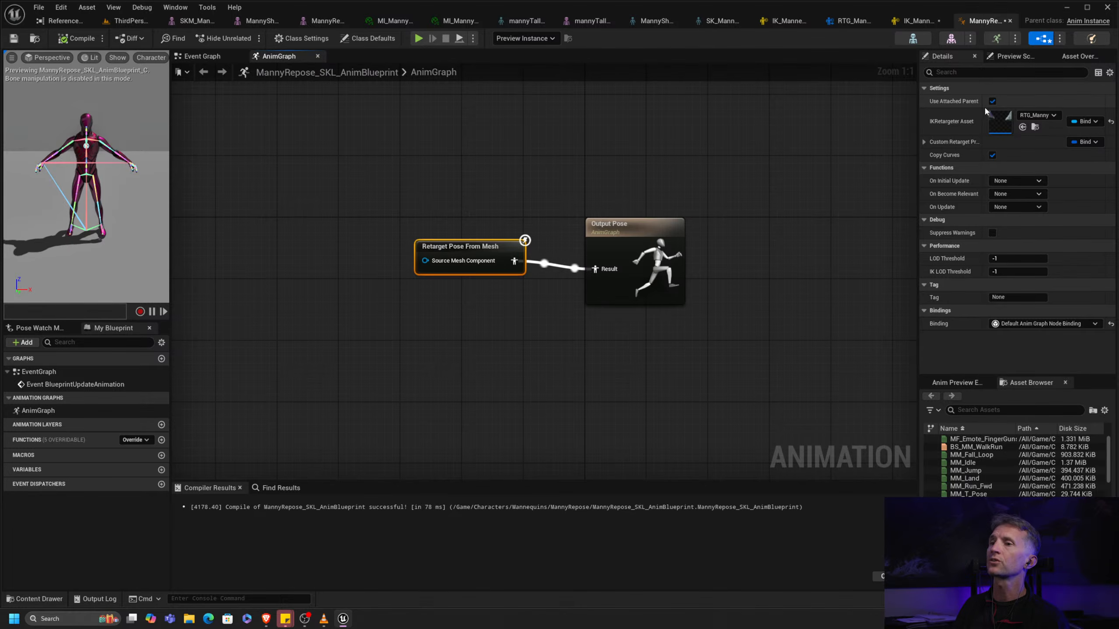
Expand the retarget node's Custom Retarget Profile and examine its pose, chain, root and global override settings
click(925, 142)
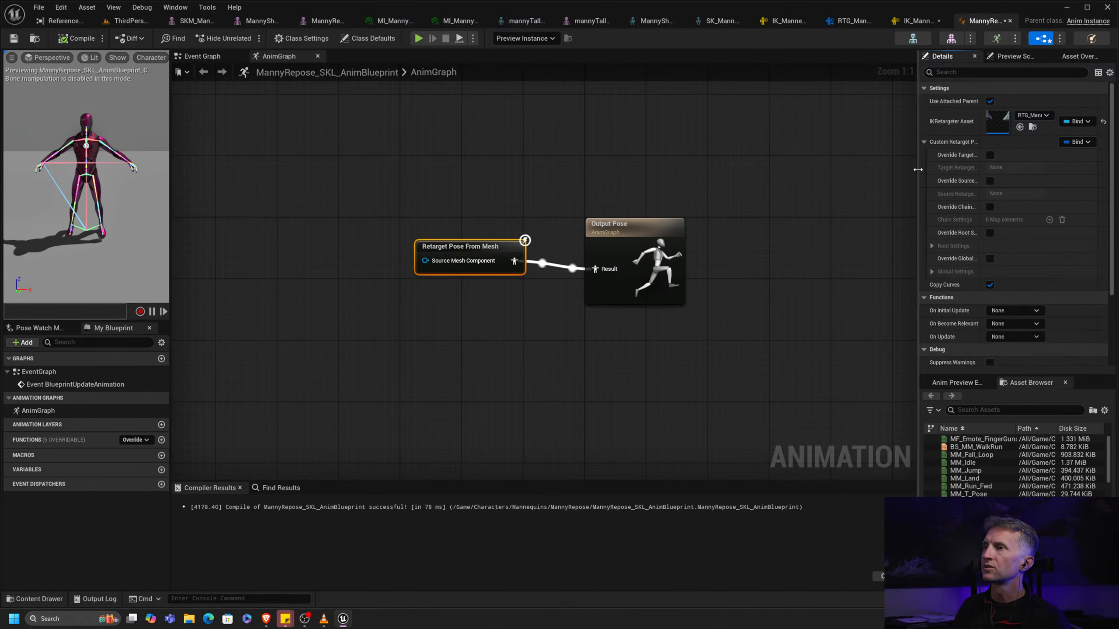
drag(914, 168, 830, 170)
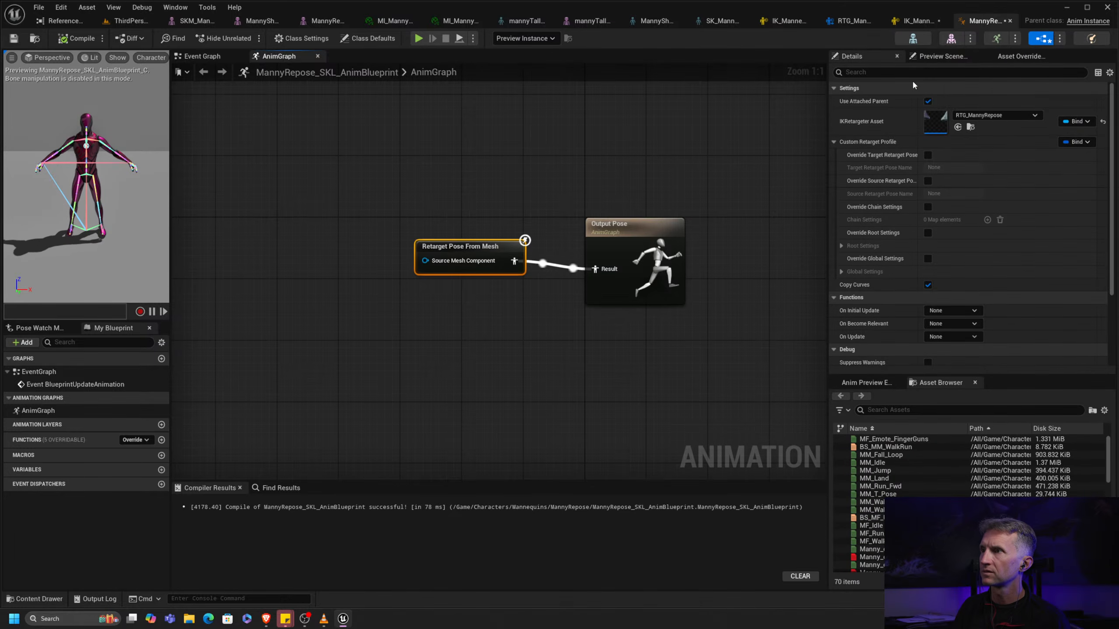
drag(917, 164, 942, 166)
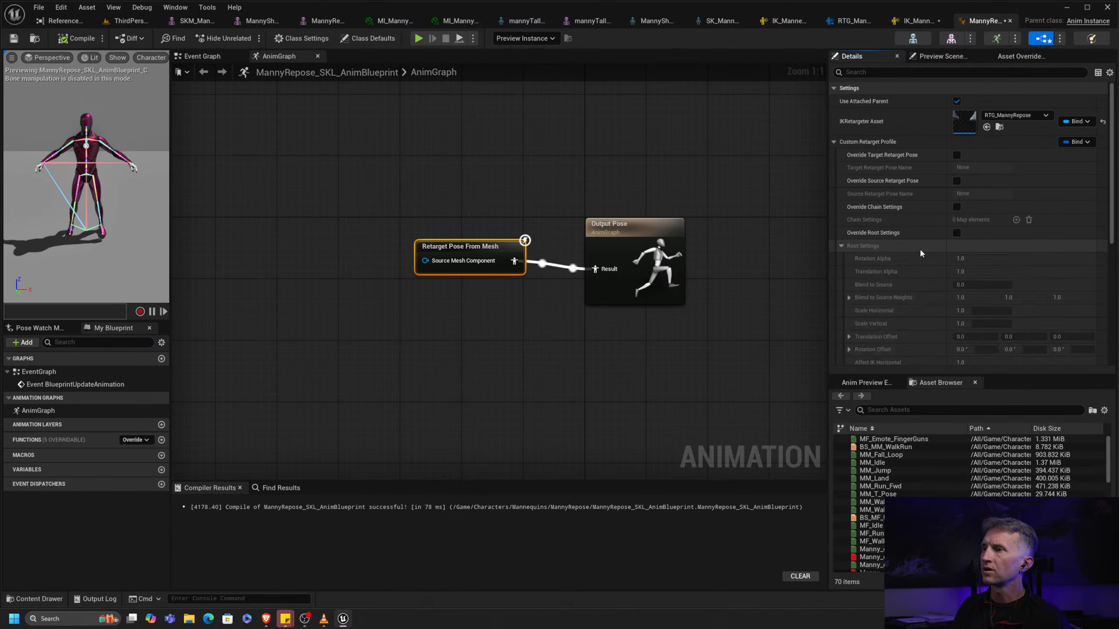
scroll(842, 251, down, 5)
click(842, 249)
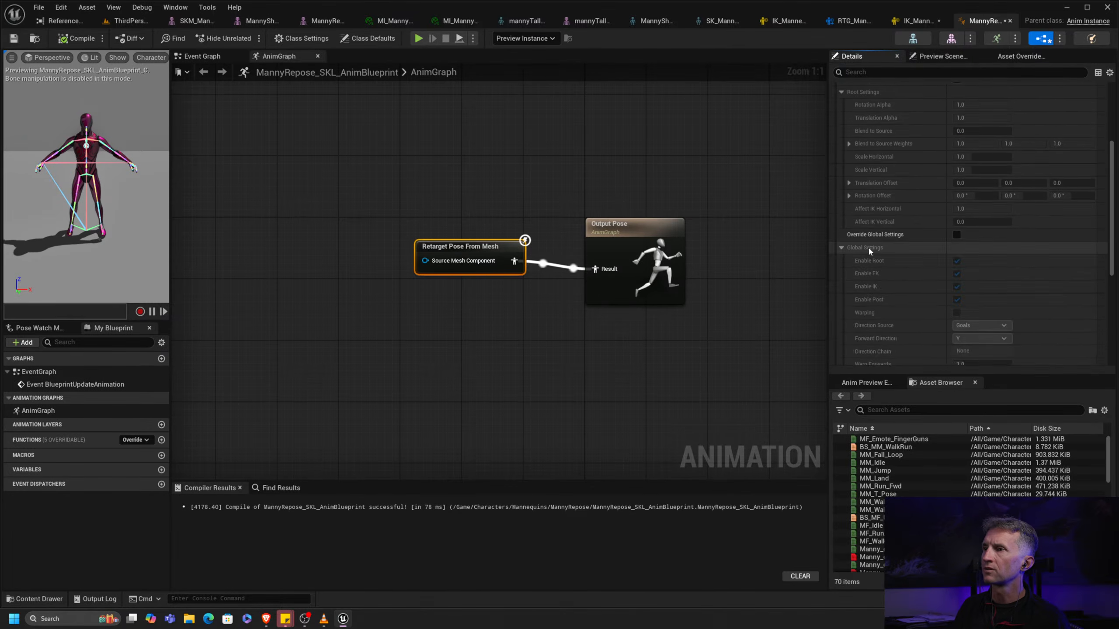
scroll(969, 212, down, 2)
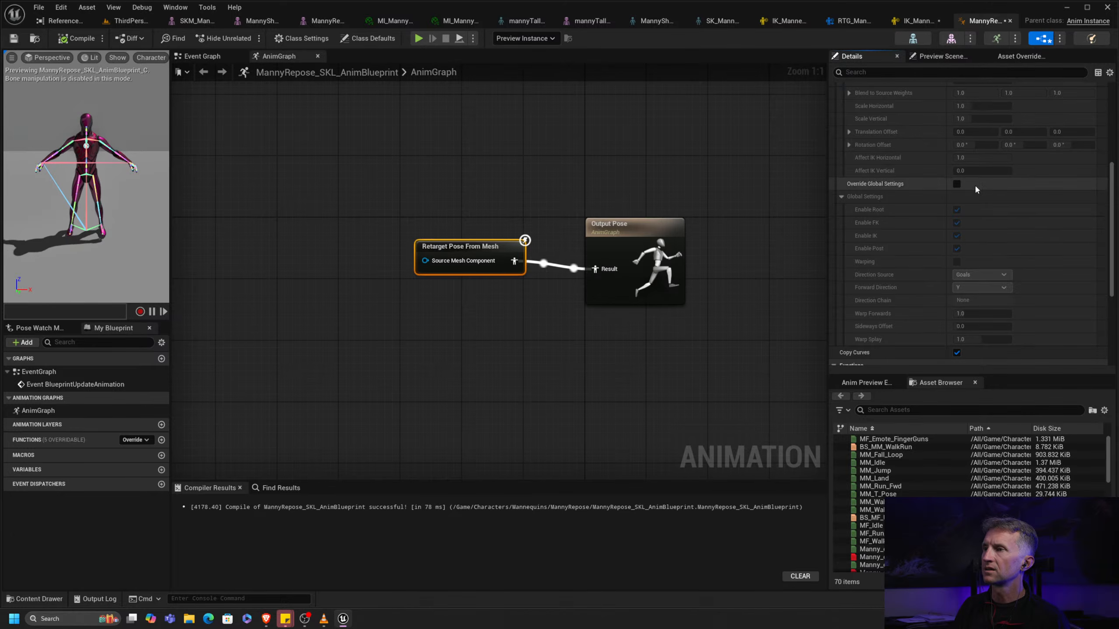
Enable the IK and Post retarget phases in RTG_MannyRepose, comparing the preview animation with IK off and on
click(850, 24)
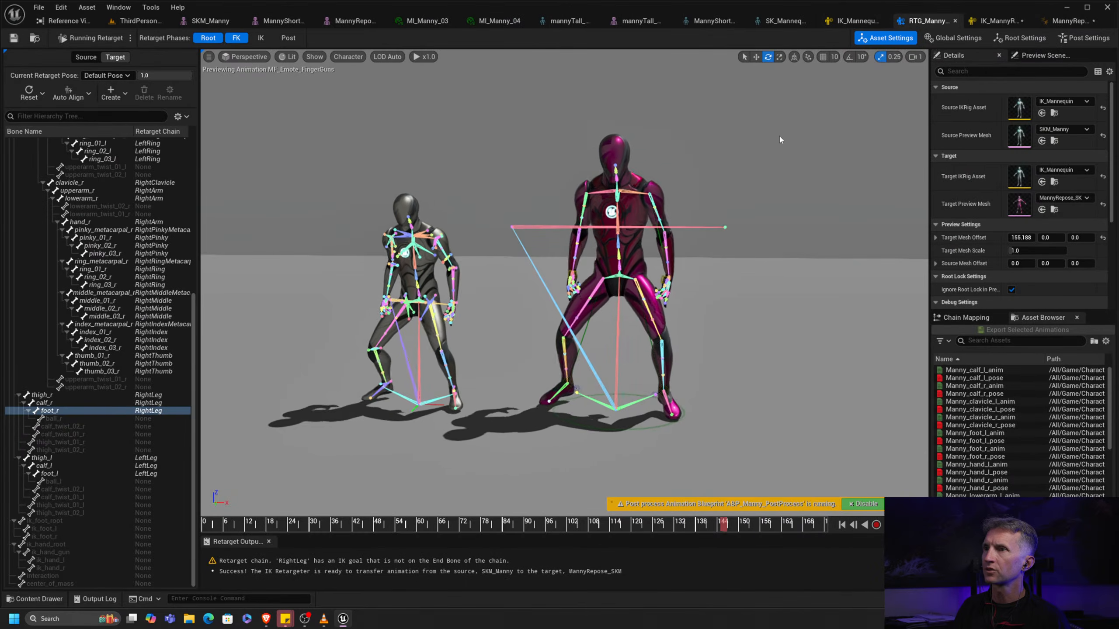
click(261, 38)
click(288, 38)
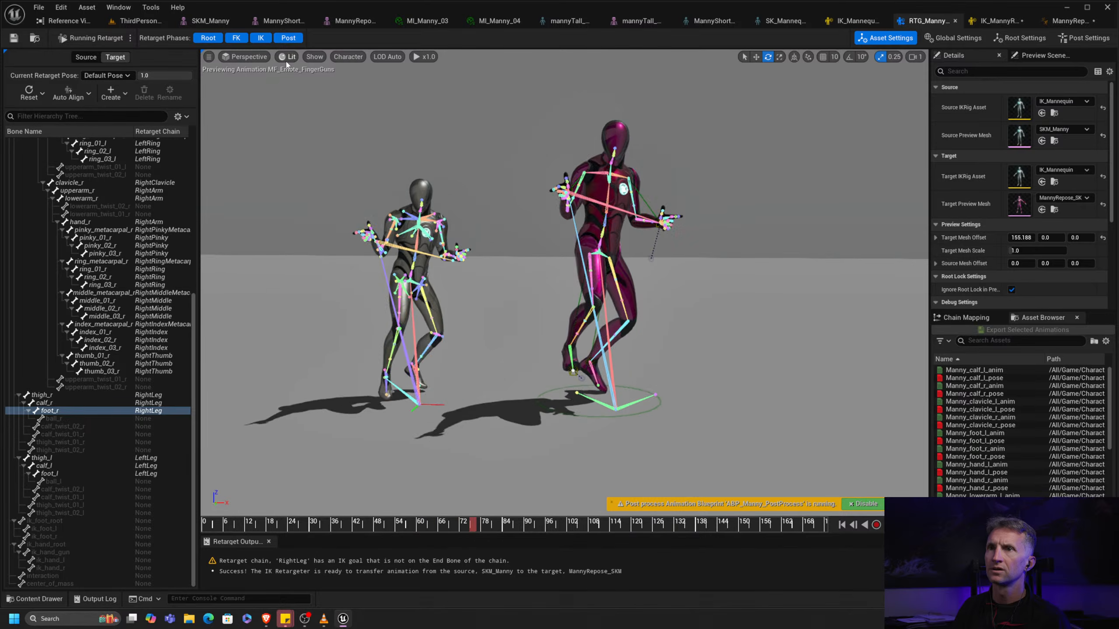
click(260, 38)
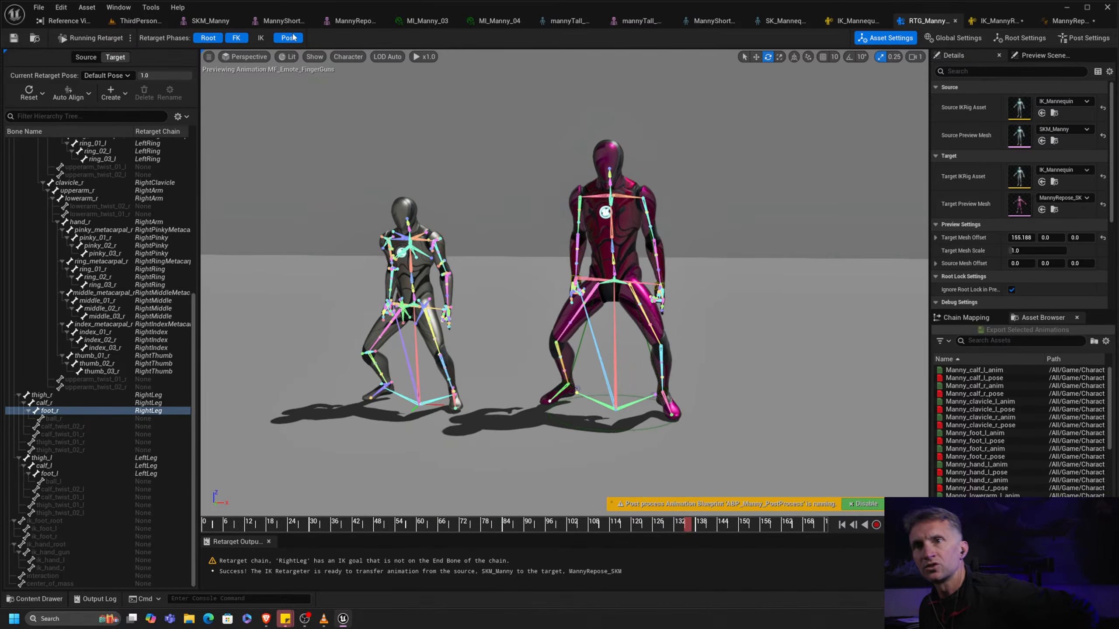
click(261, 38)
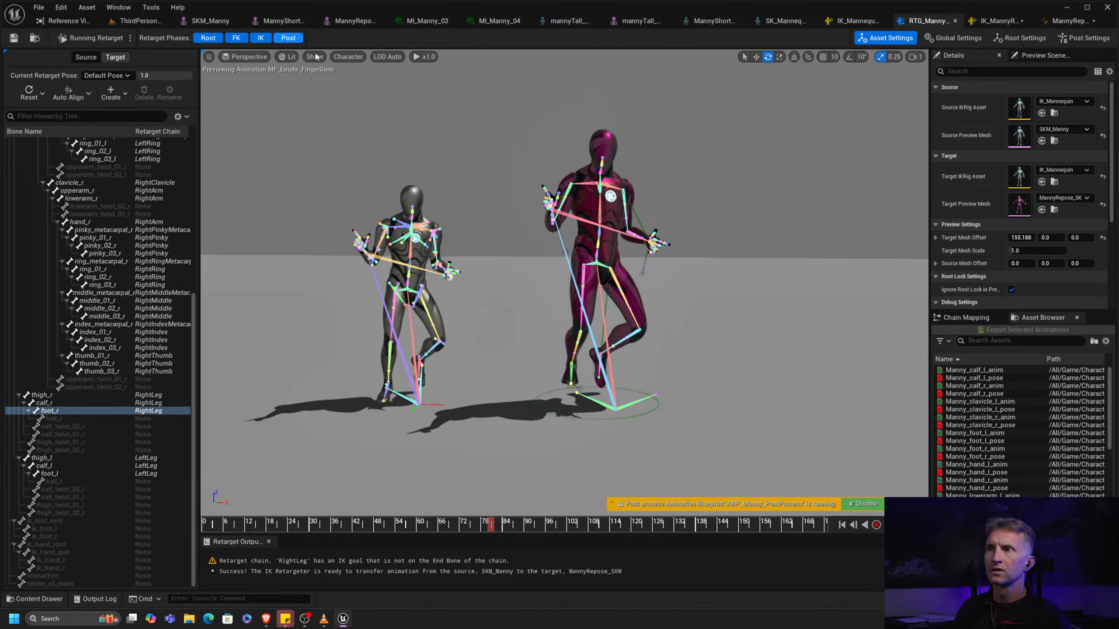
Return to the MannyRepose Animation Blueprint and review which retargeter settings the retarget node can override
click(1067, 21)
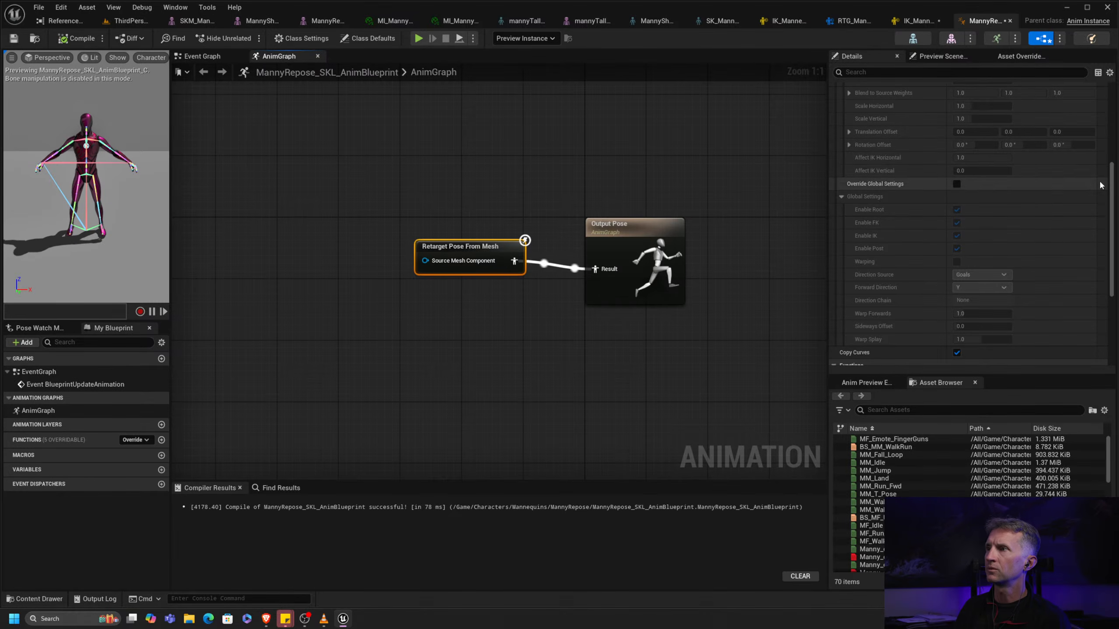
scroll(1100, 185, up, 5)
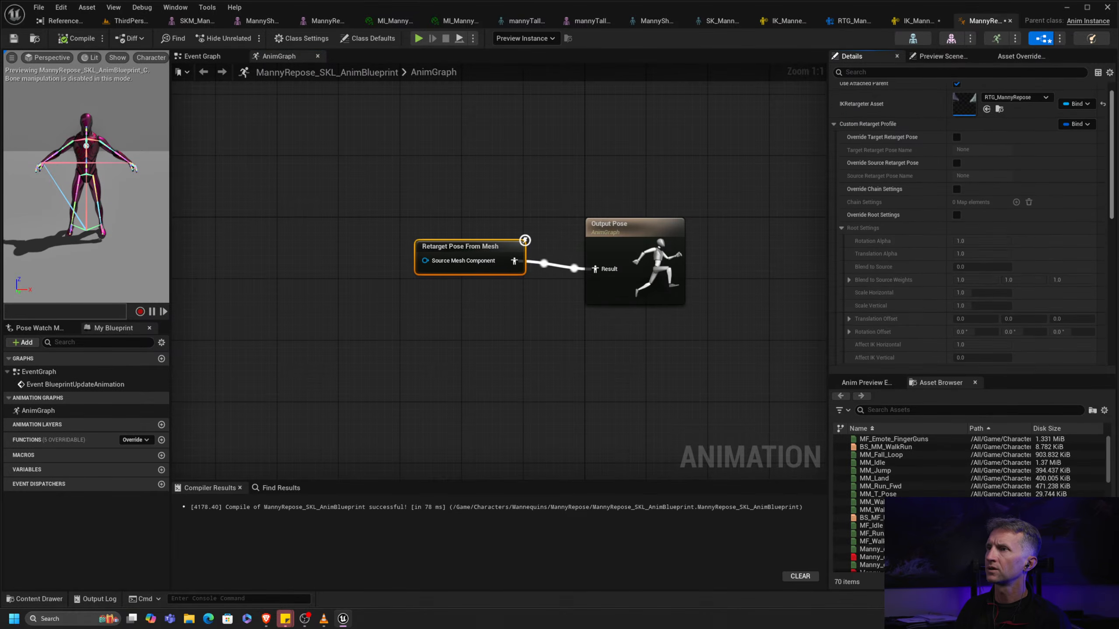
drag(1111, 150, 1111, 146)
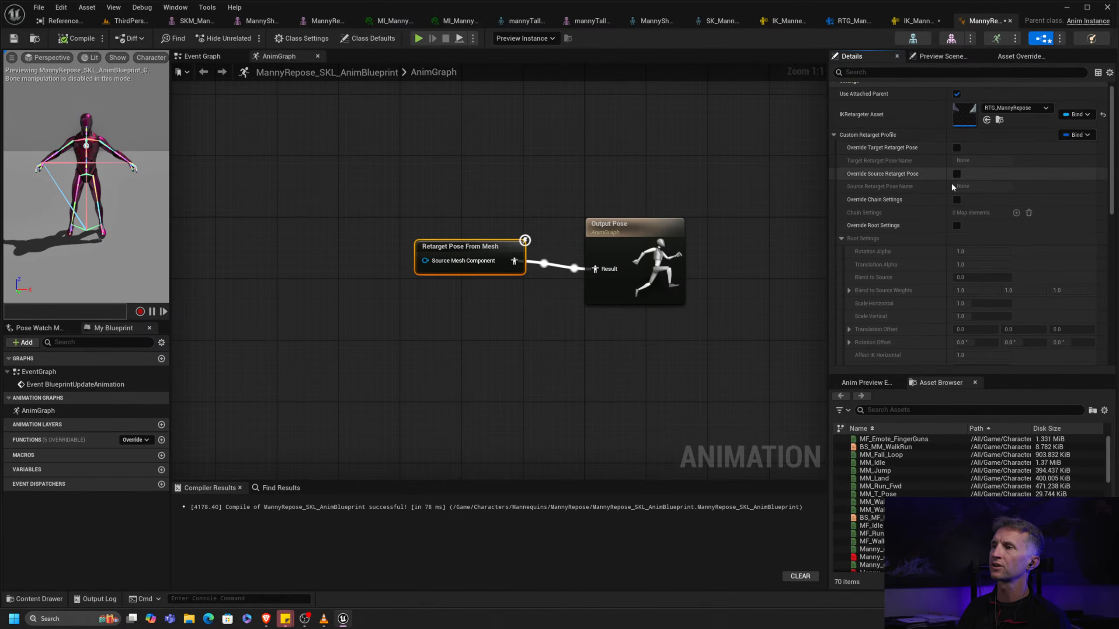
scroll(983, 135, down, 5)
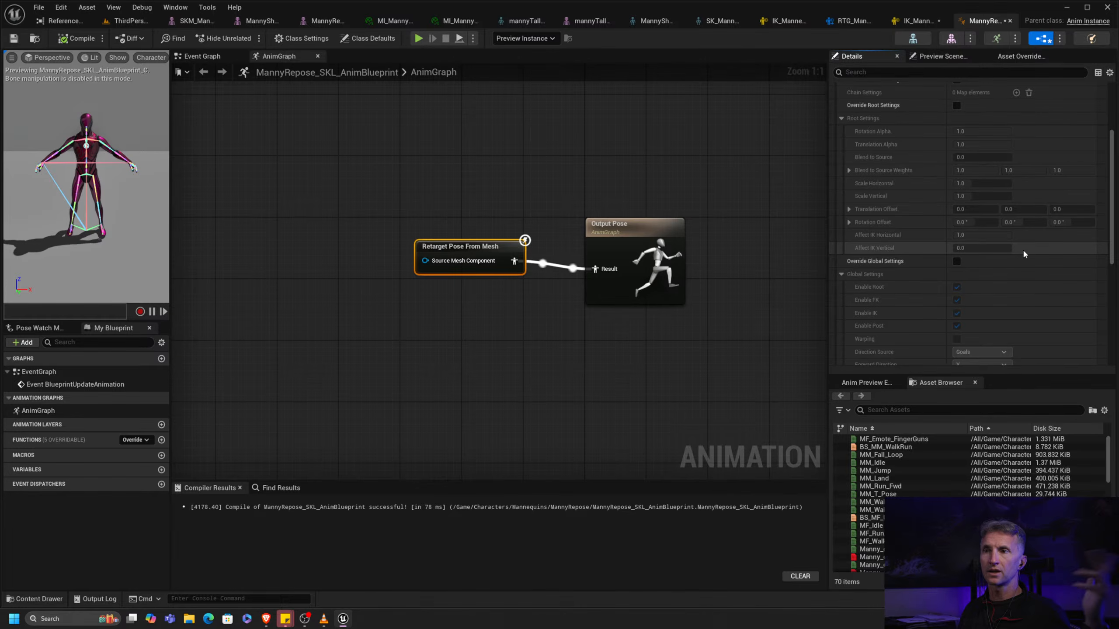
Open the BP_ThirdPersonCharacter blueprint from the ThirdPerson project's Blueprints folder
click(126, 21)
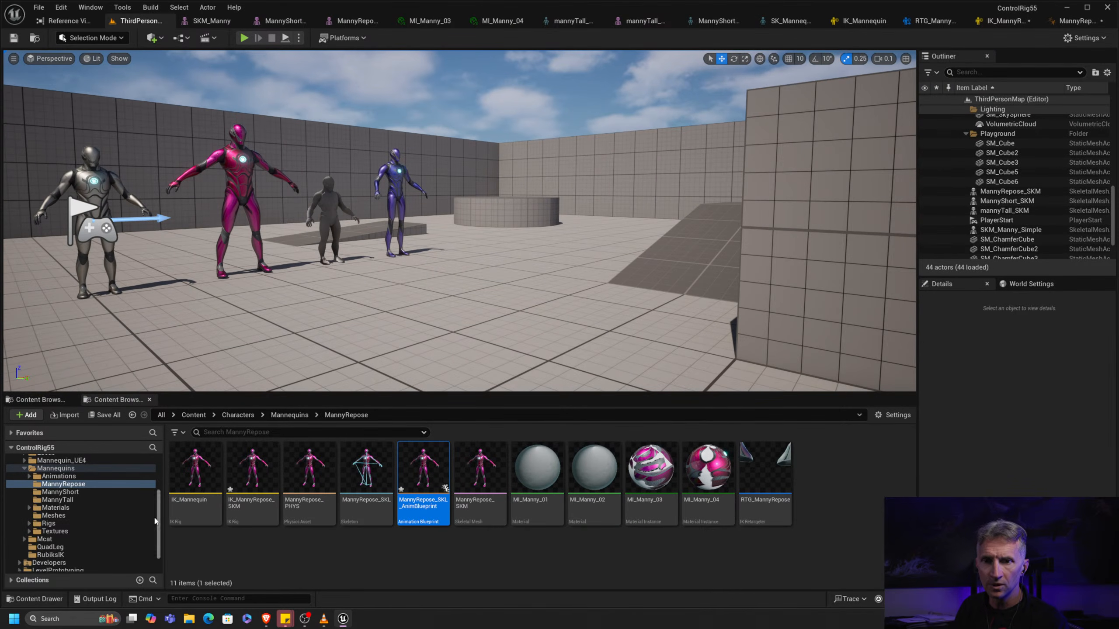
click(160, 531)
scroll(62, 559, down, 2)
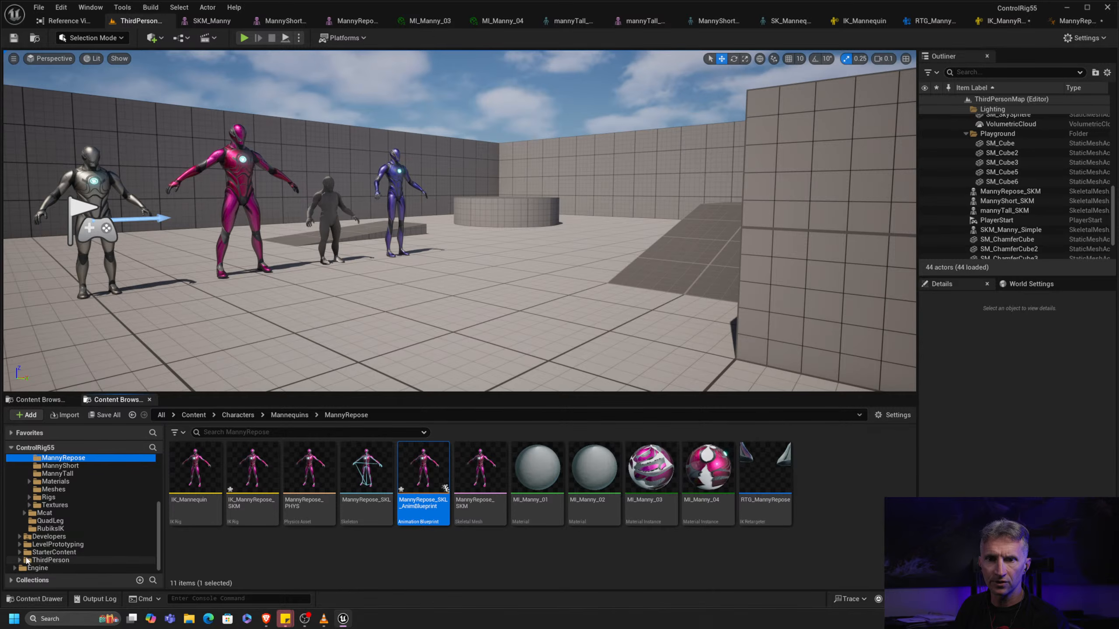
scroll(125, 539, down, 2)
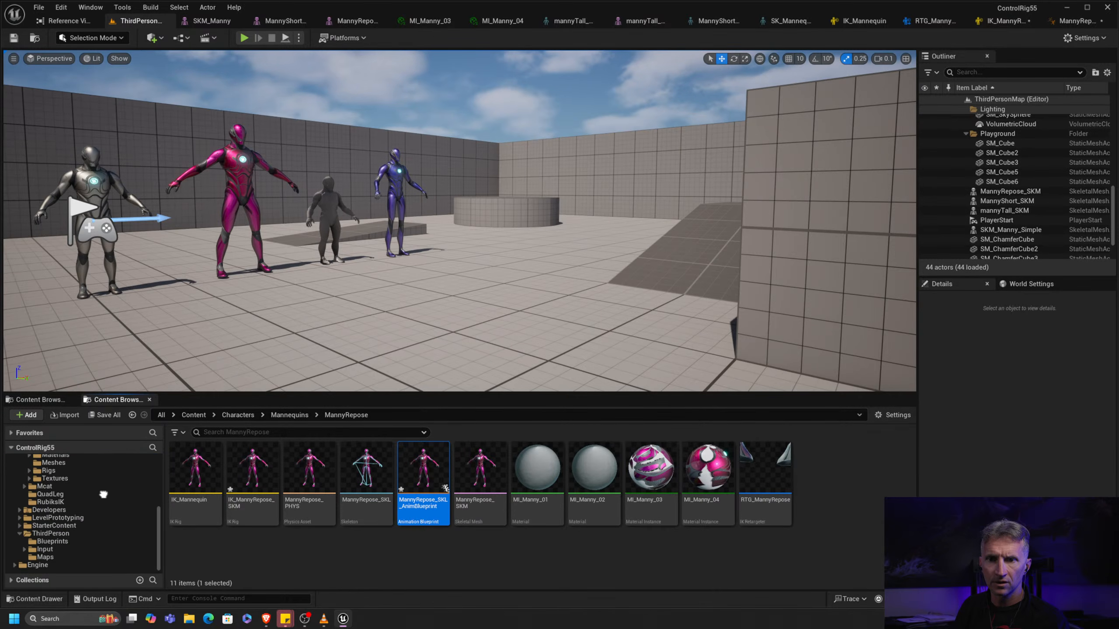
click(73, 544)
click(203, 478)
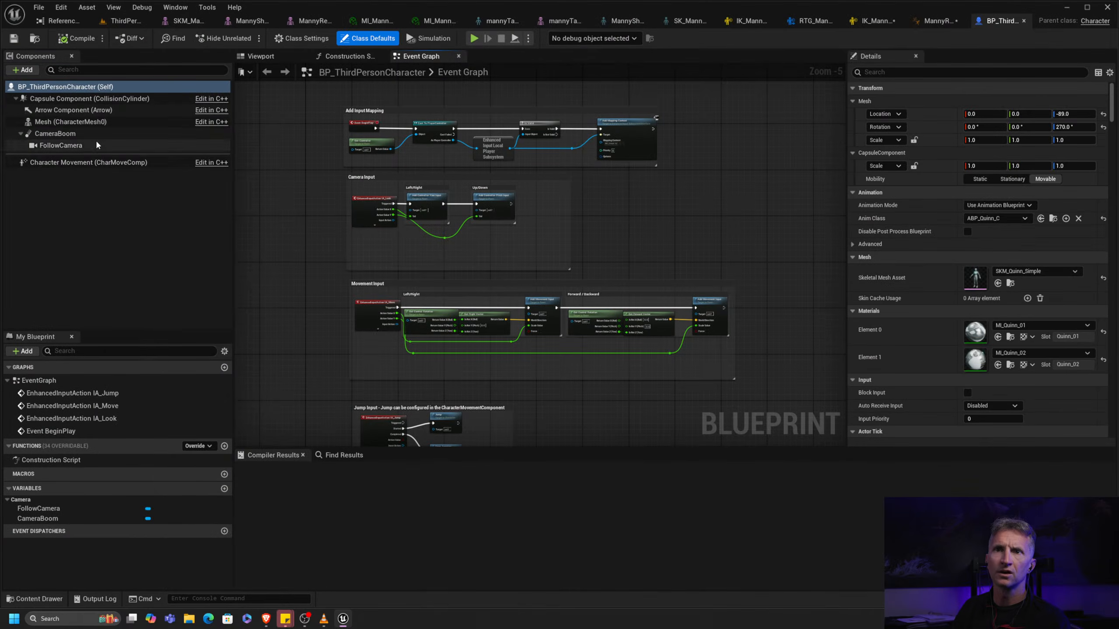
Add a Skeletal Mesh component as a child of the character's Mesh, keep its default name, and select it
click(70, 122)
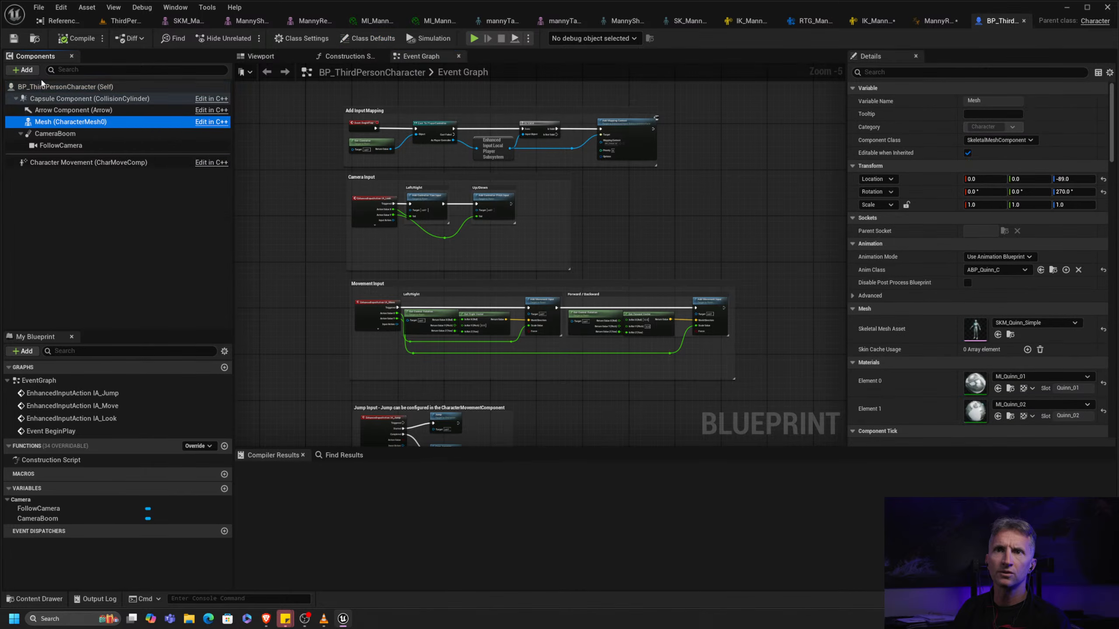
click(22, 69)
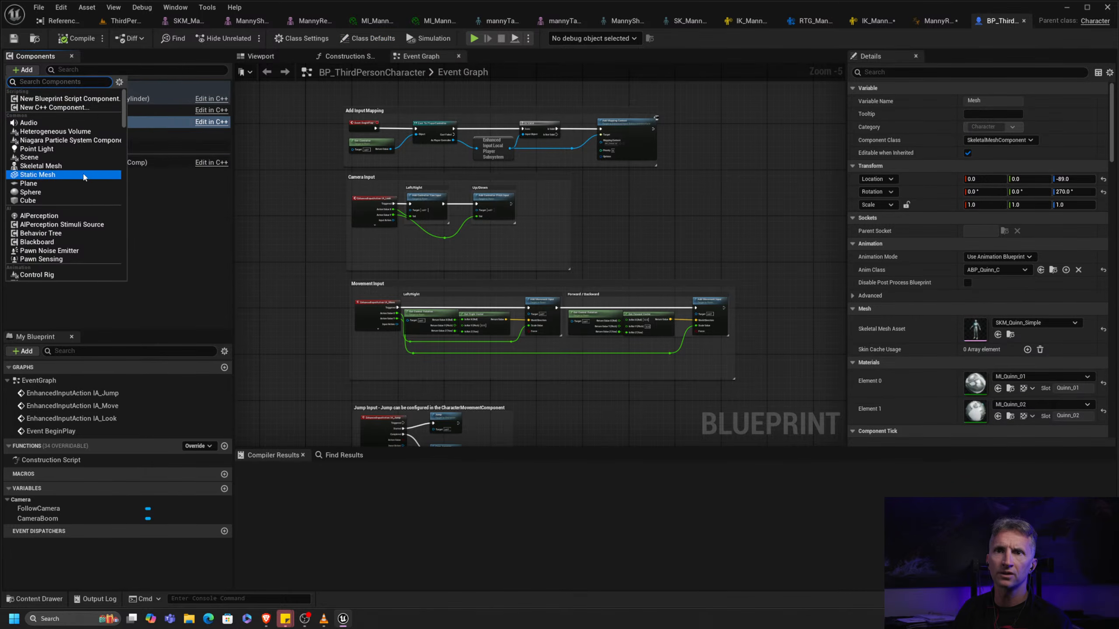
click(83, 166)
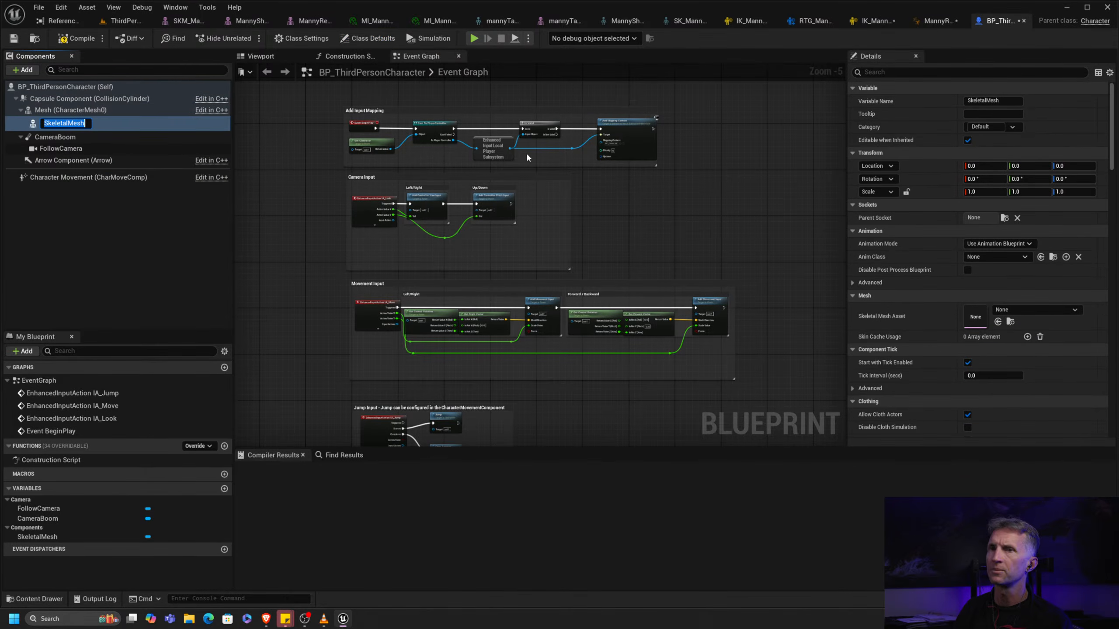
click(178, 216)
click(101, 122)
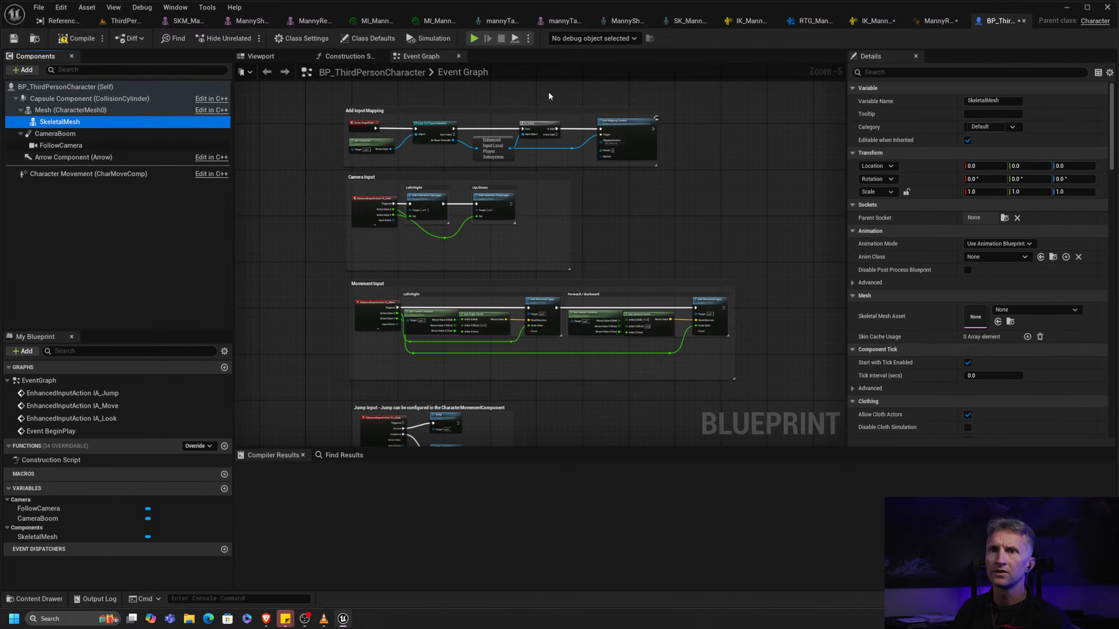
Assign the MannyRepose_SKM mesh and the MannyRepose_SKL_AnimBlueprint anim class to the new SkeletalMesh component
click(277, 57)
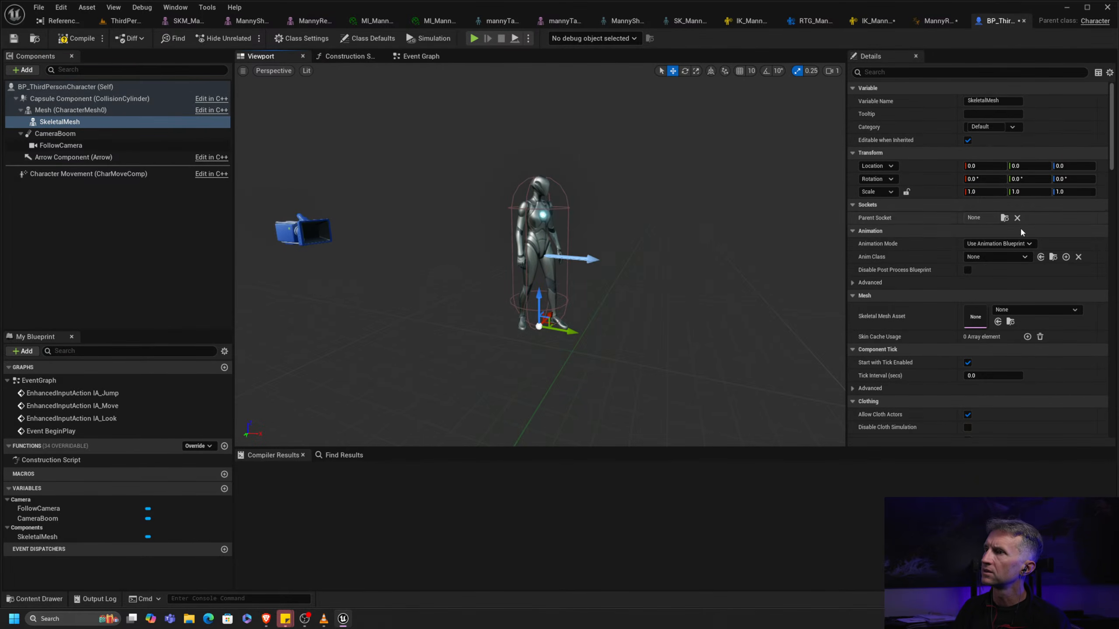
click(1035, 309)
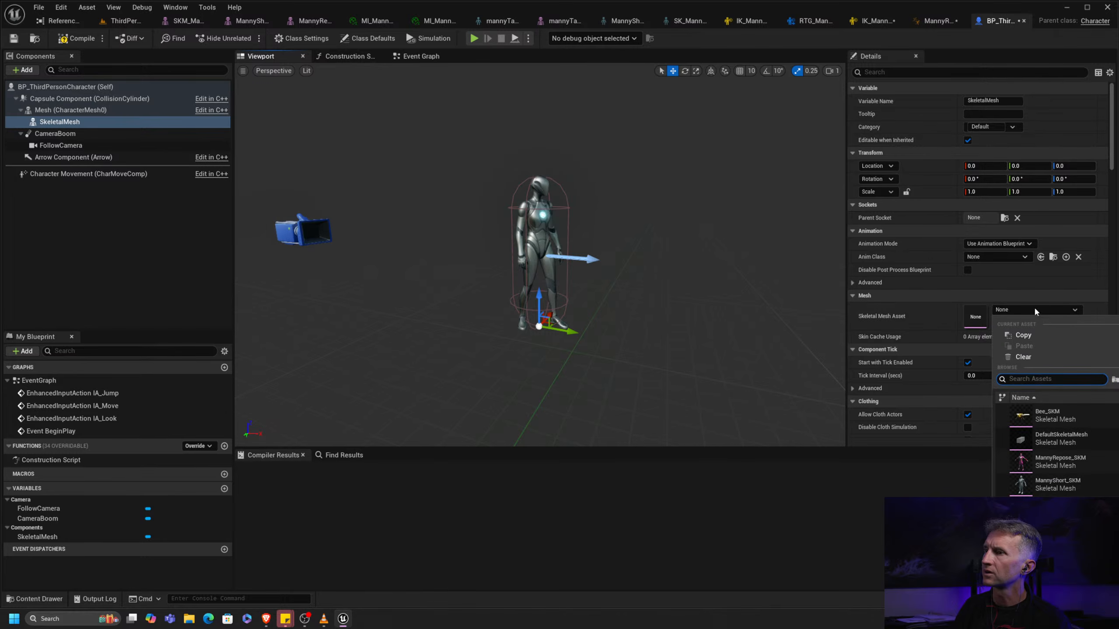
click(1057, 415)
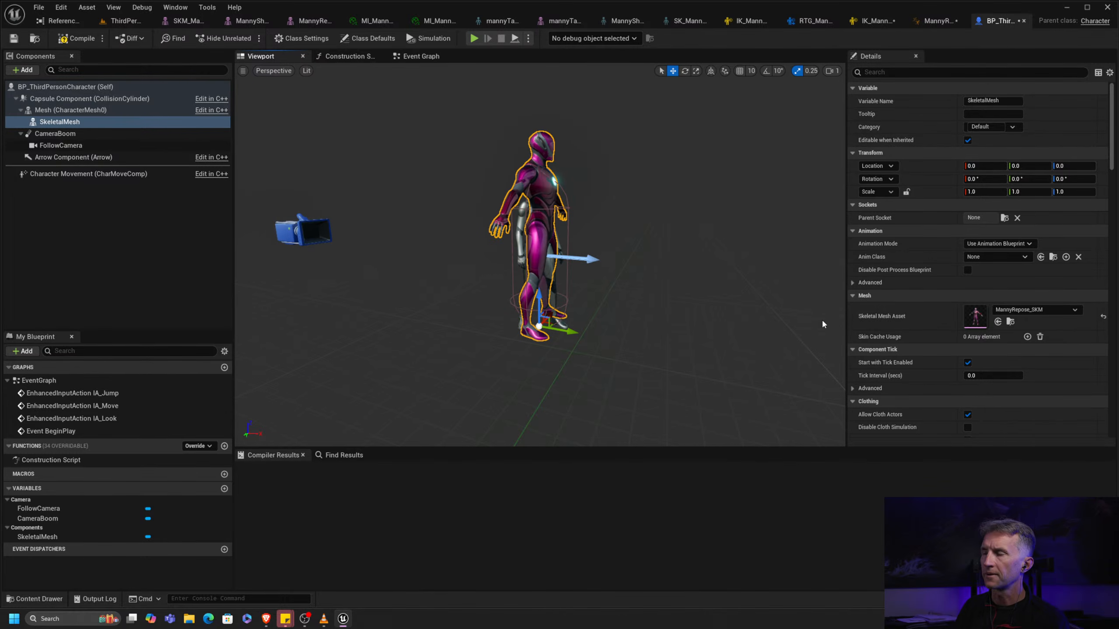
click(997, 257)
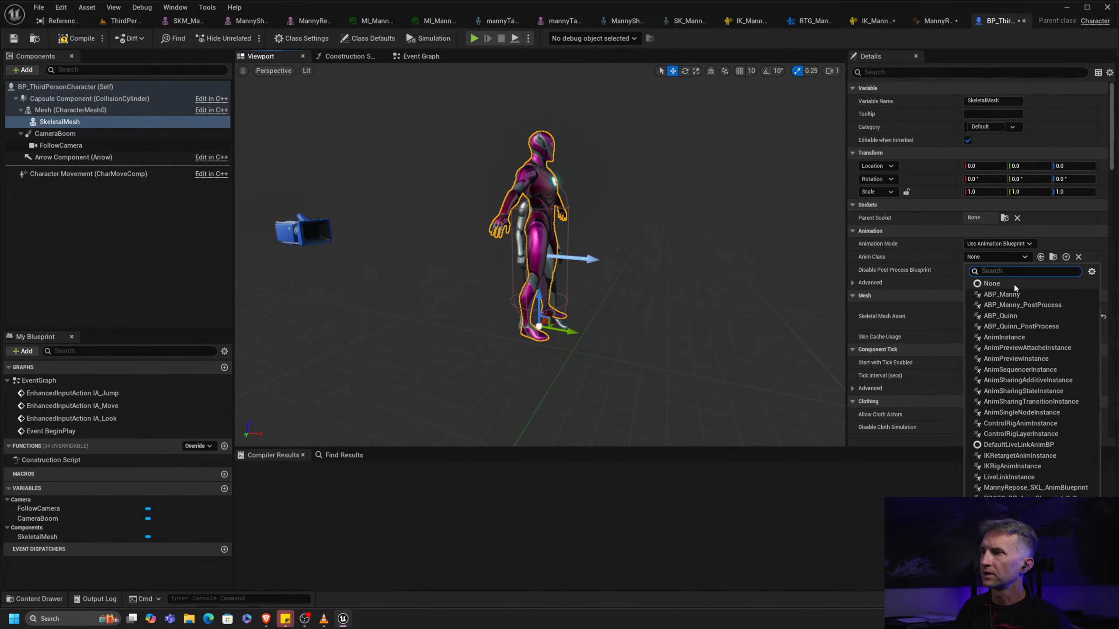
text(re)
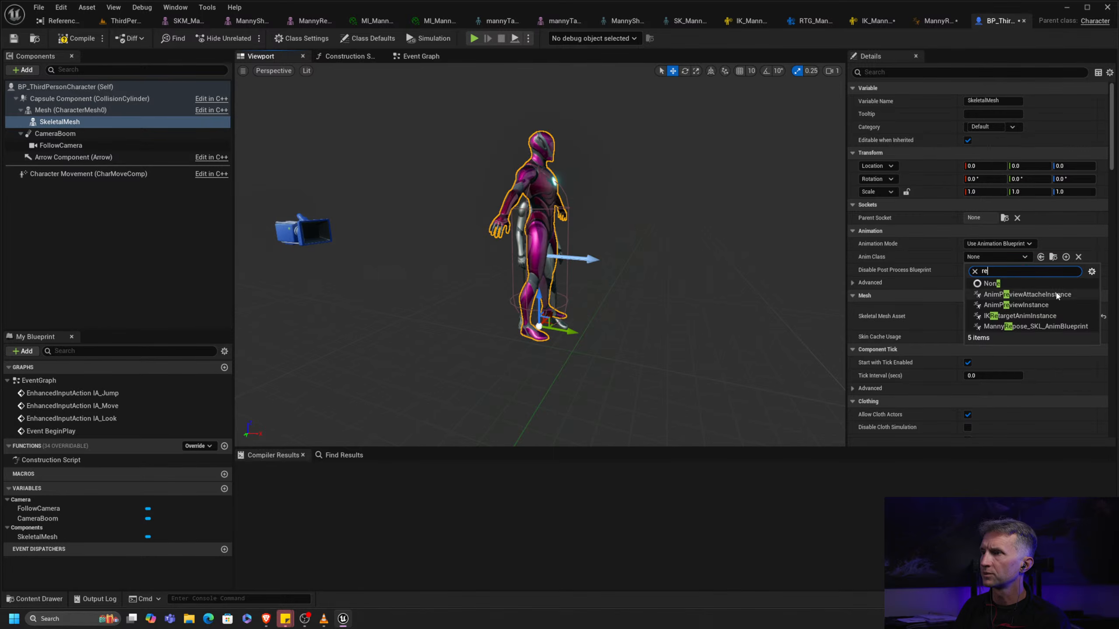
click(1056, 328)
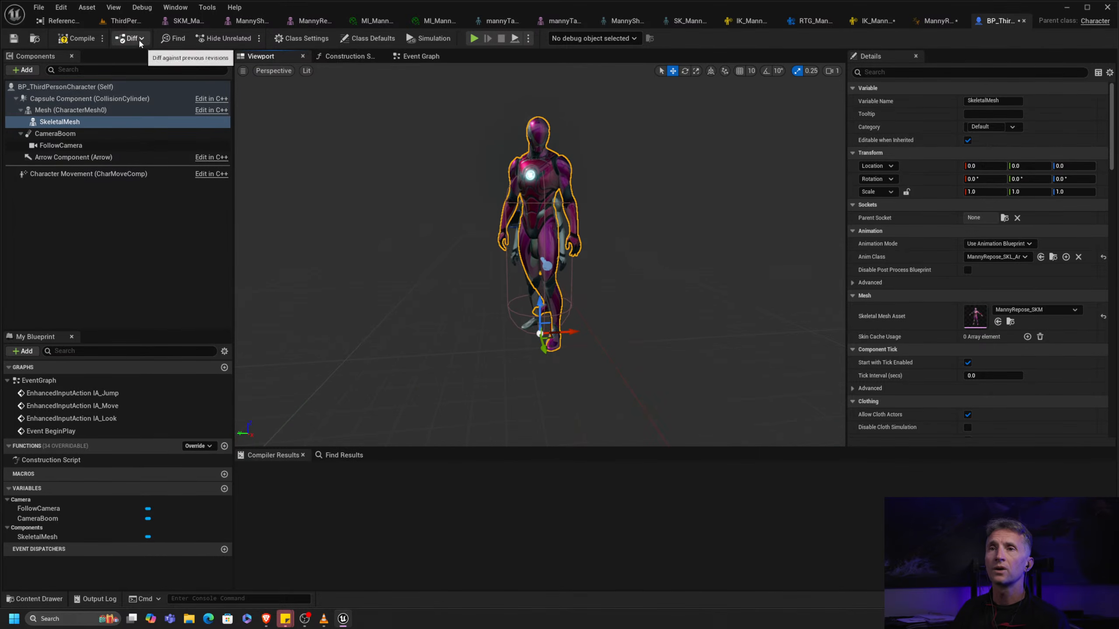
Play the third-person level and run the character in several directions to compare the two overlapping meshes, then stop playing
click(122, 22)
key(alt+p)
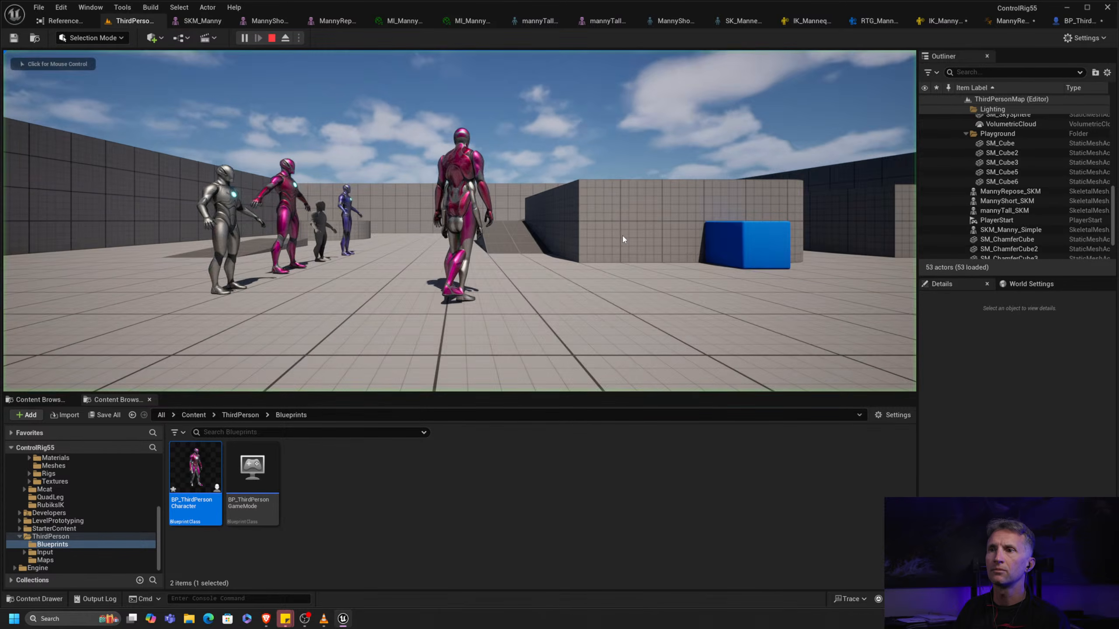
key(d)
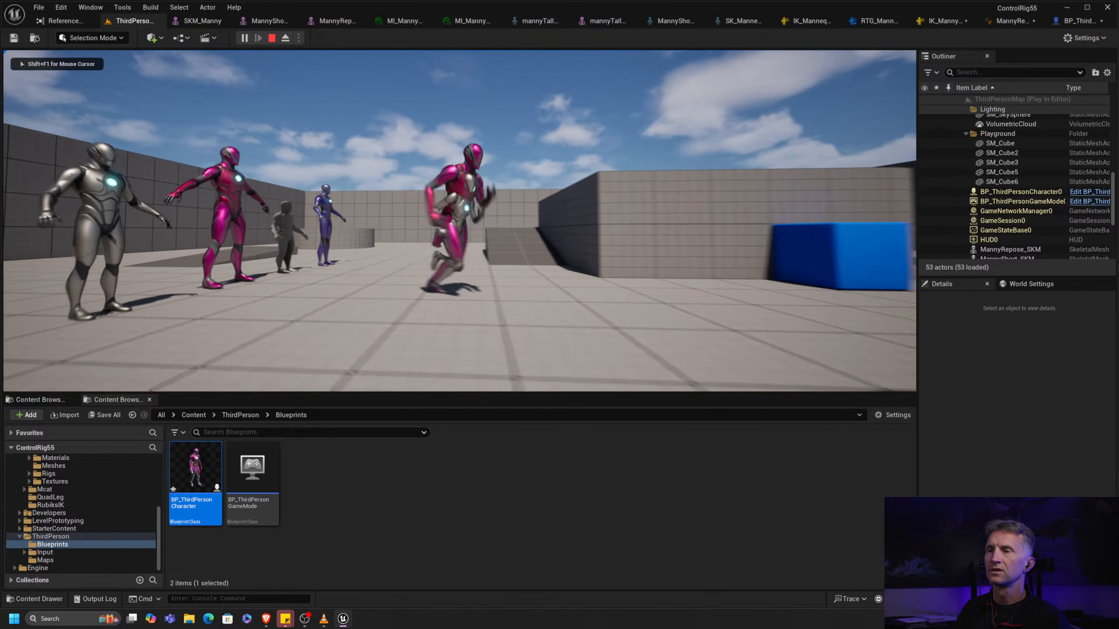
key(a)
key(w)
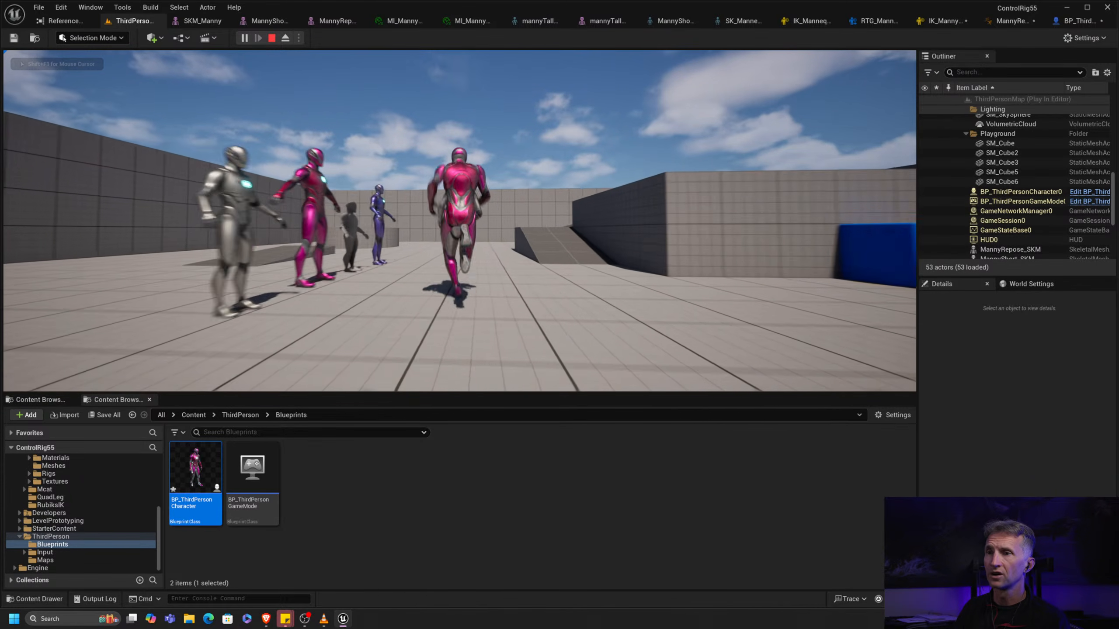
key(d)
key(s)
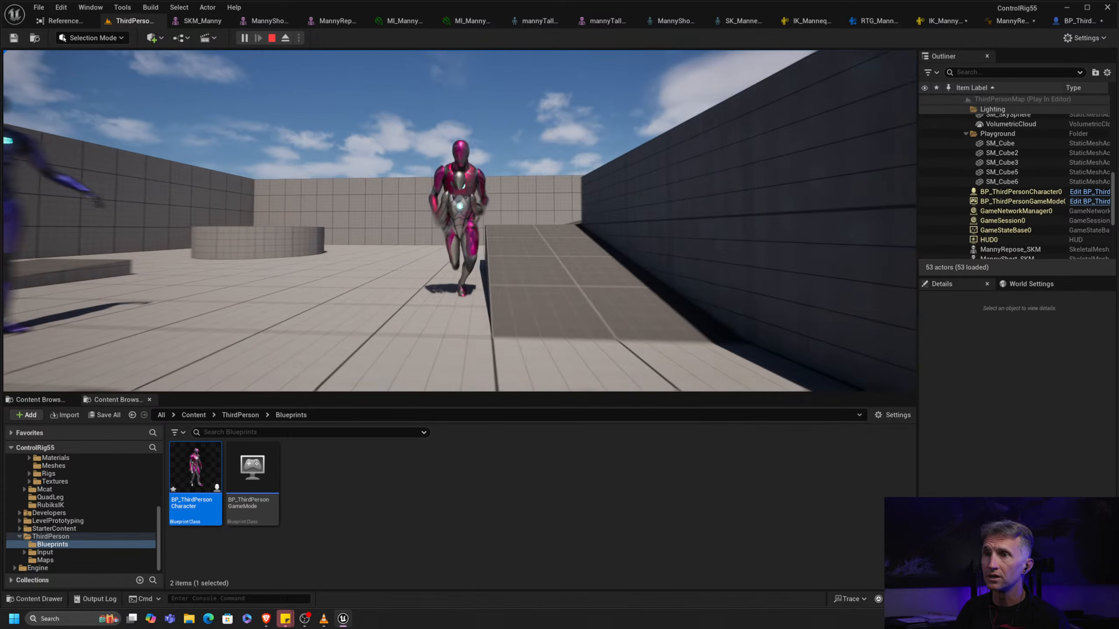
key(w)
key(s)
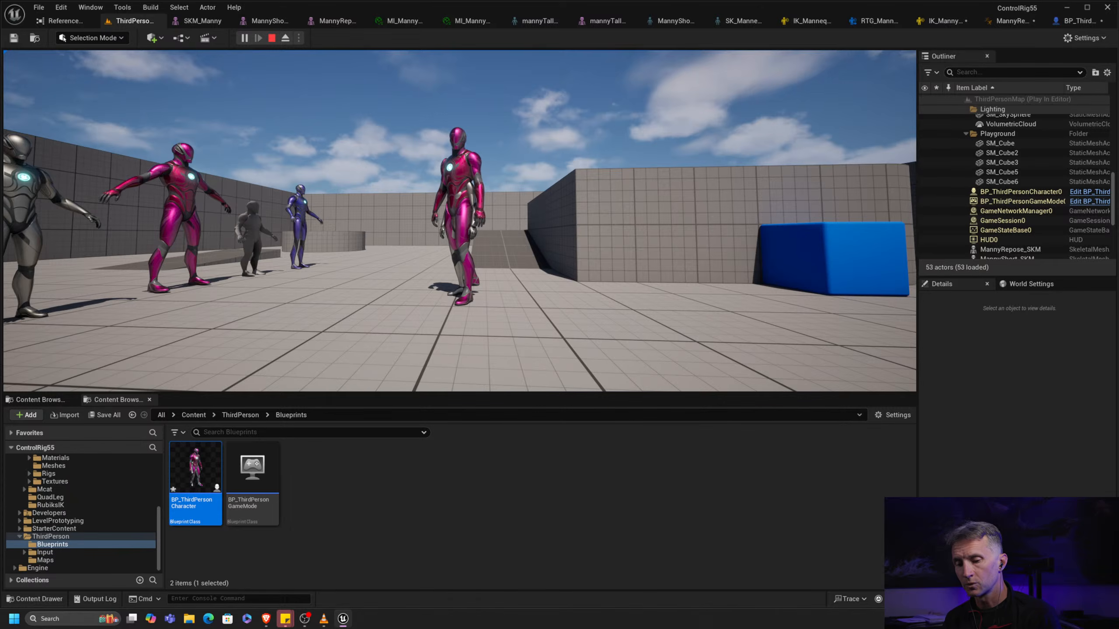
key(Escape)
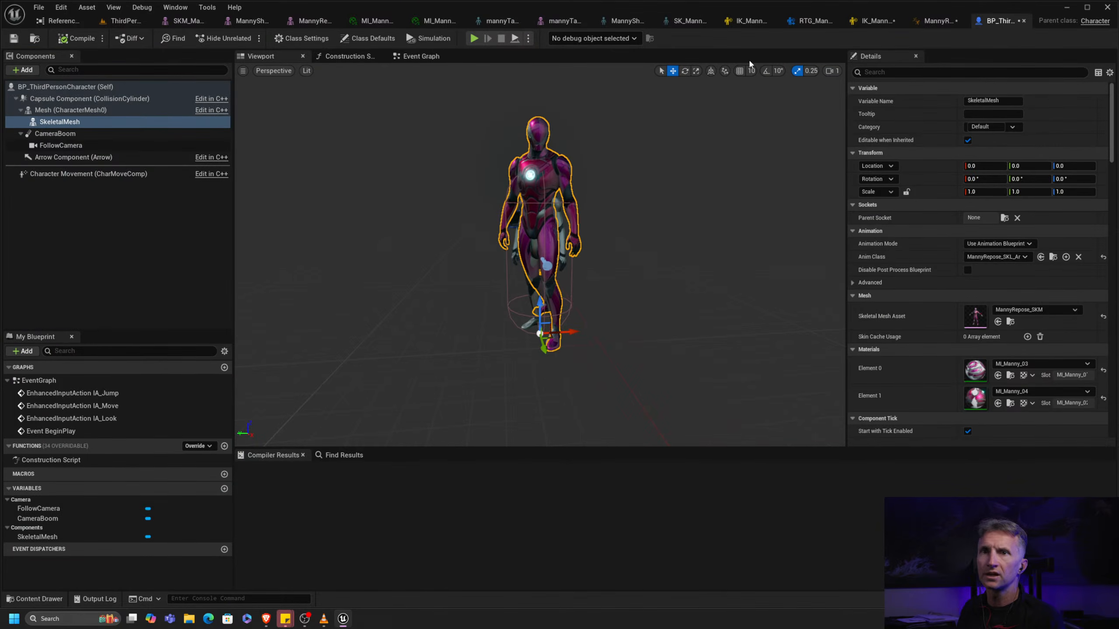
Turn off Visible in the rendering properties of the character's parent Mesh component
click(115, 110)
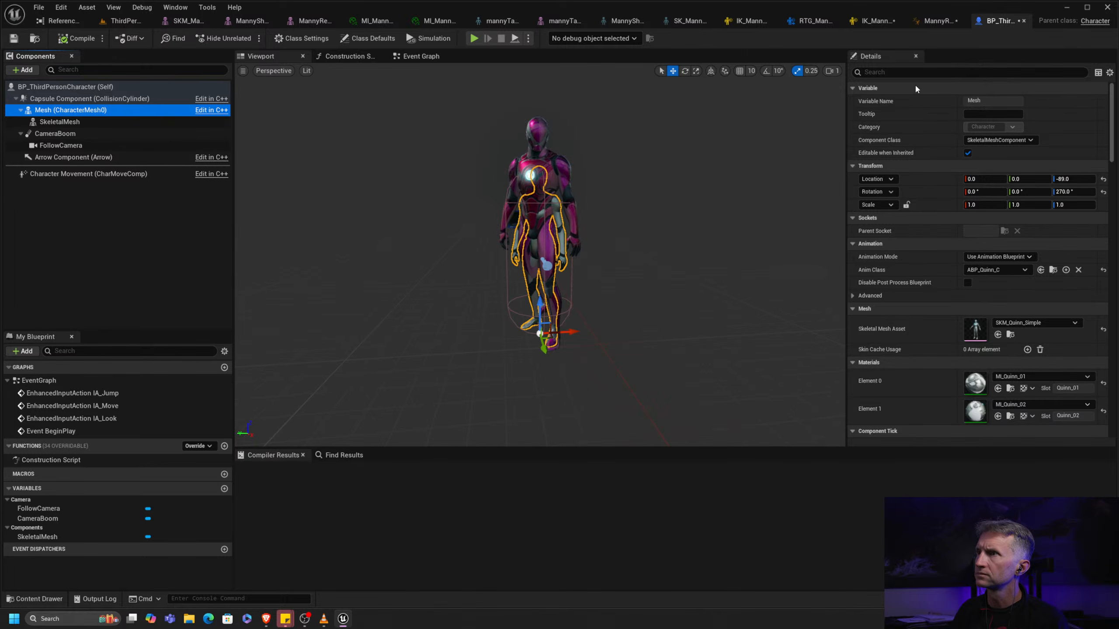
click(945, 72)
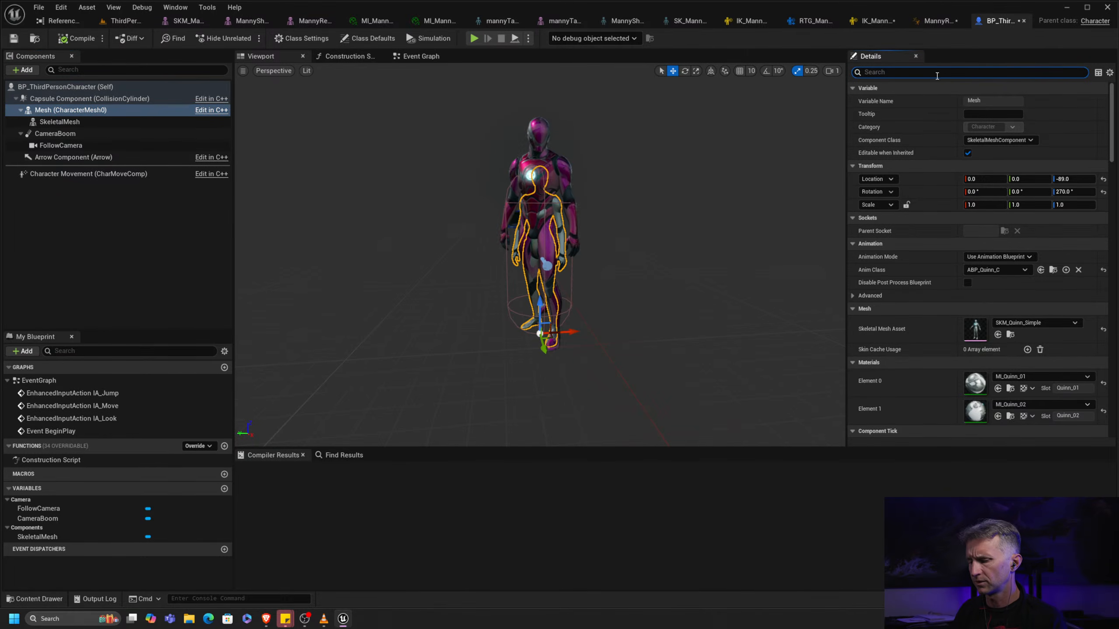
text(vi)
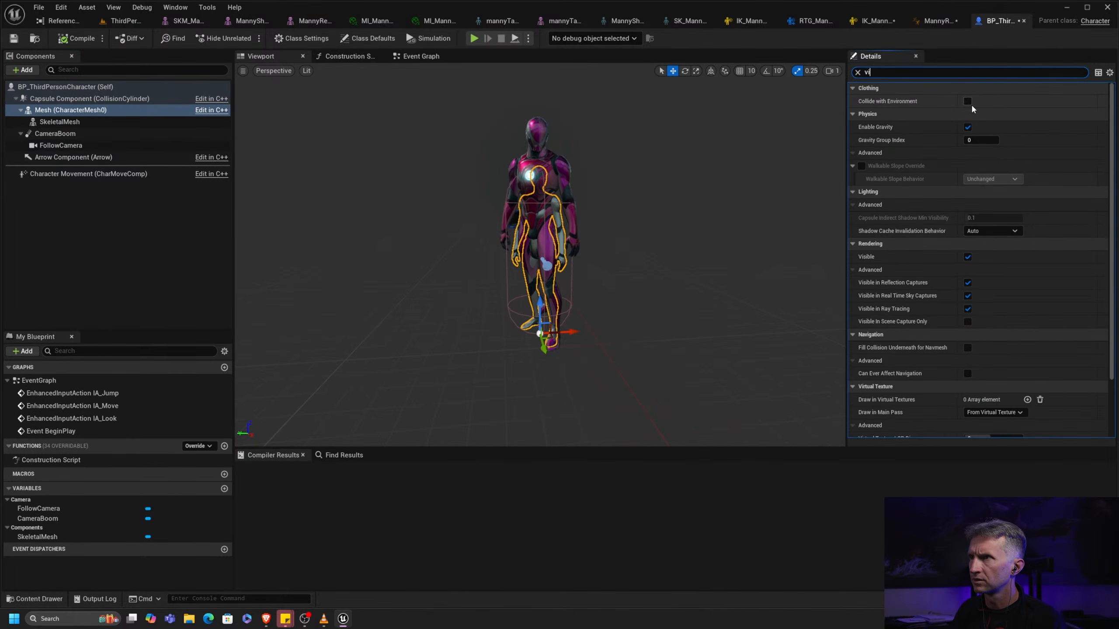
text(s)
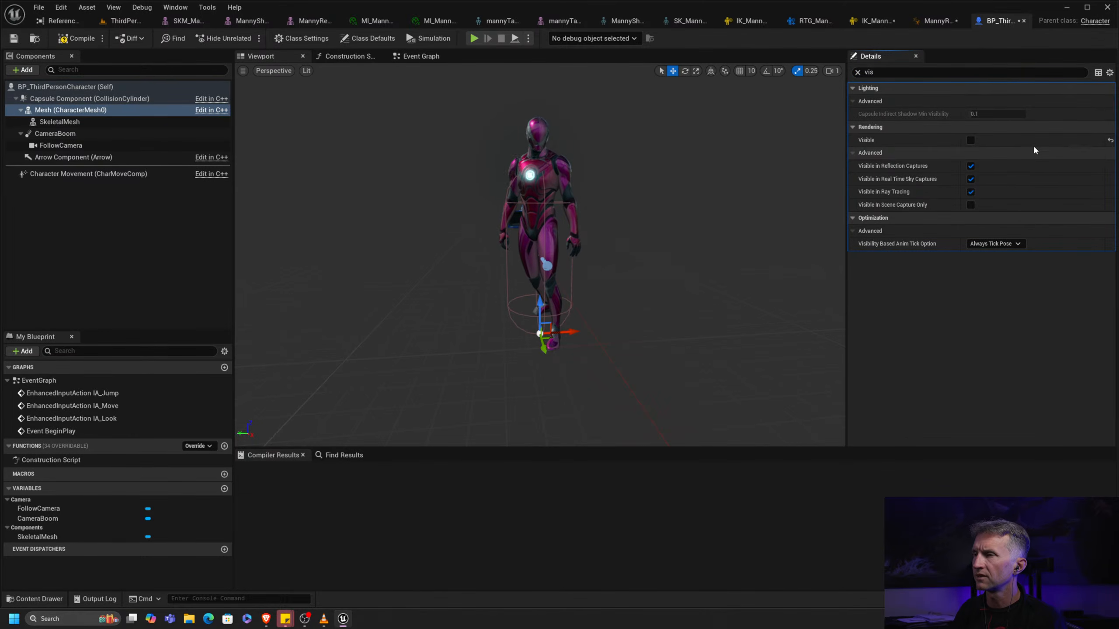
Play the level with the parent mesh hidden, check the character's movement animation, and return to the BP_ThirdPersonCharacter blueprint
click(126, 20)
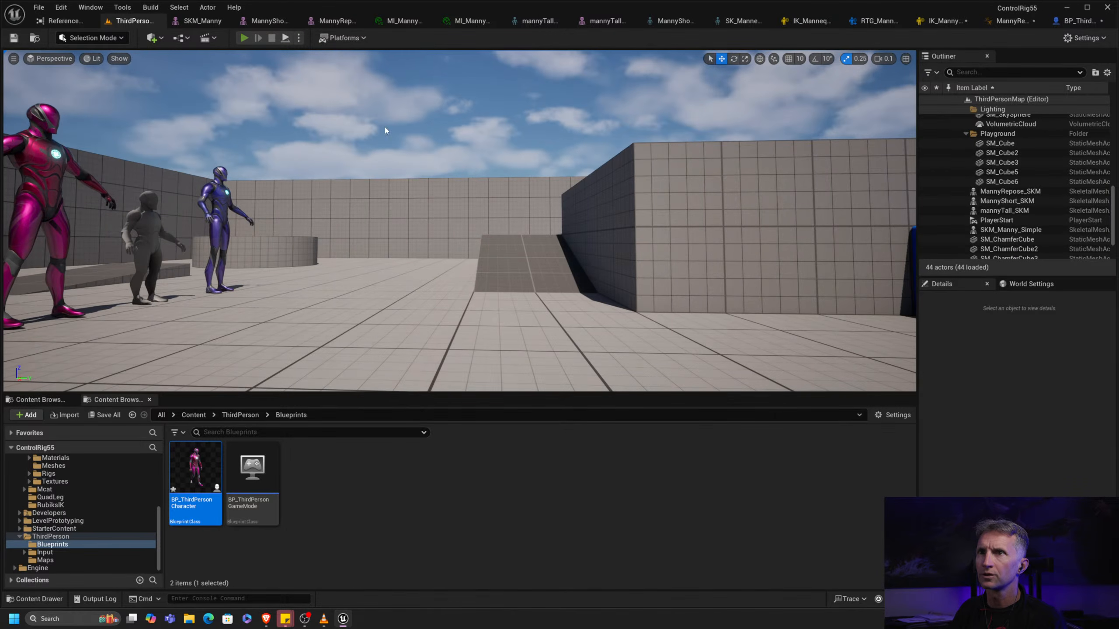
key(alt+p)
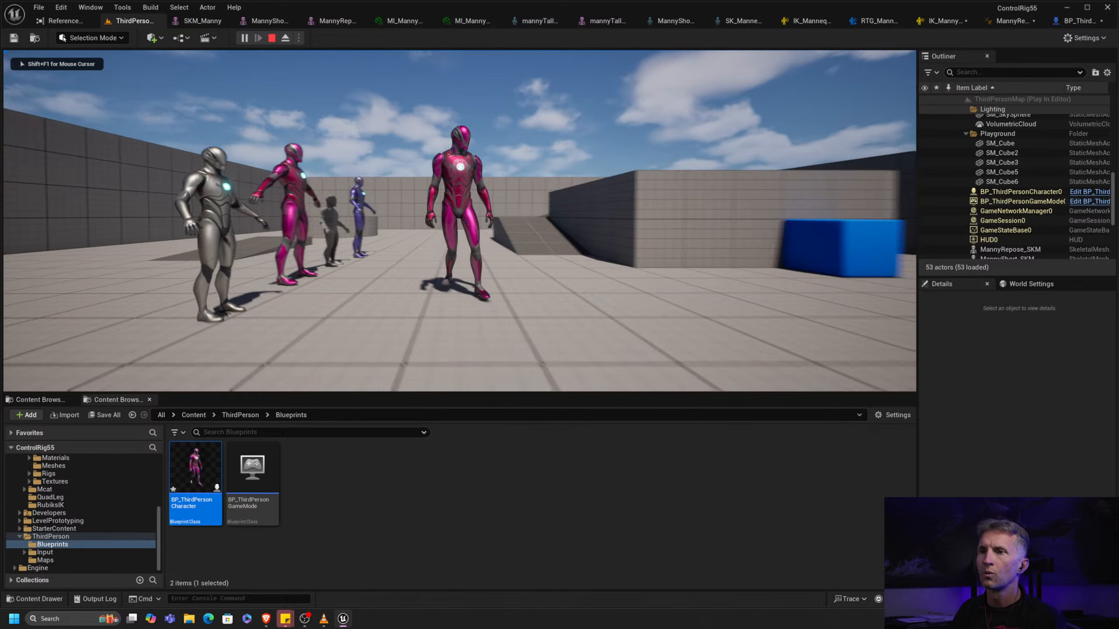
key(d)
key(s)
key(w)
key(d)
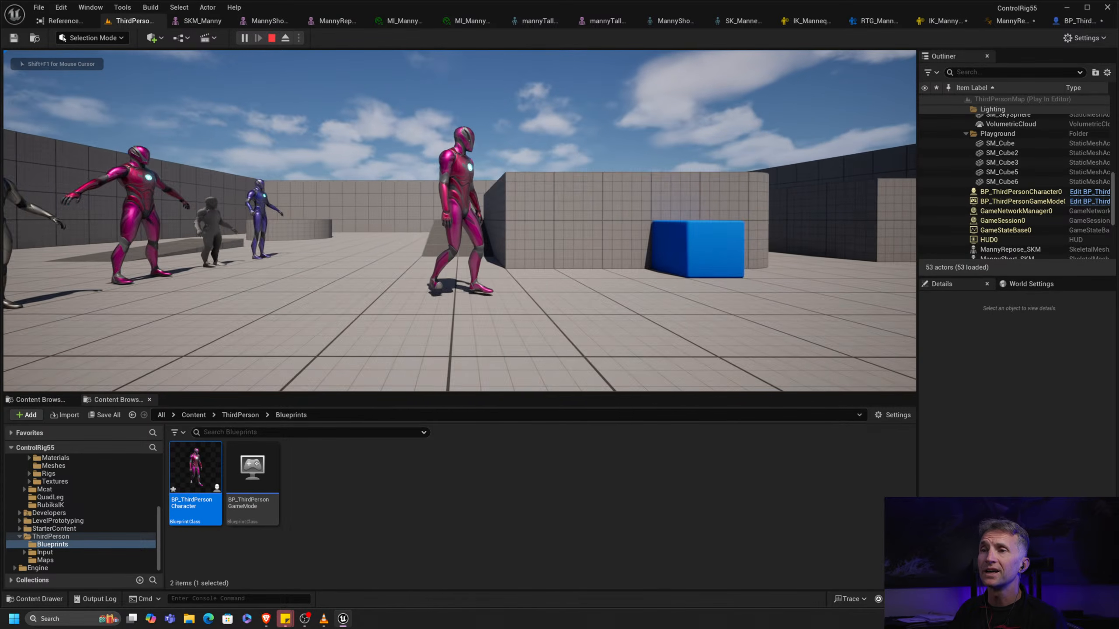
key(Escape)
click(1078, 21)
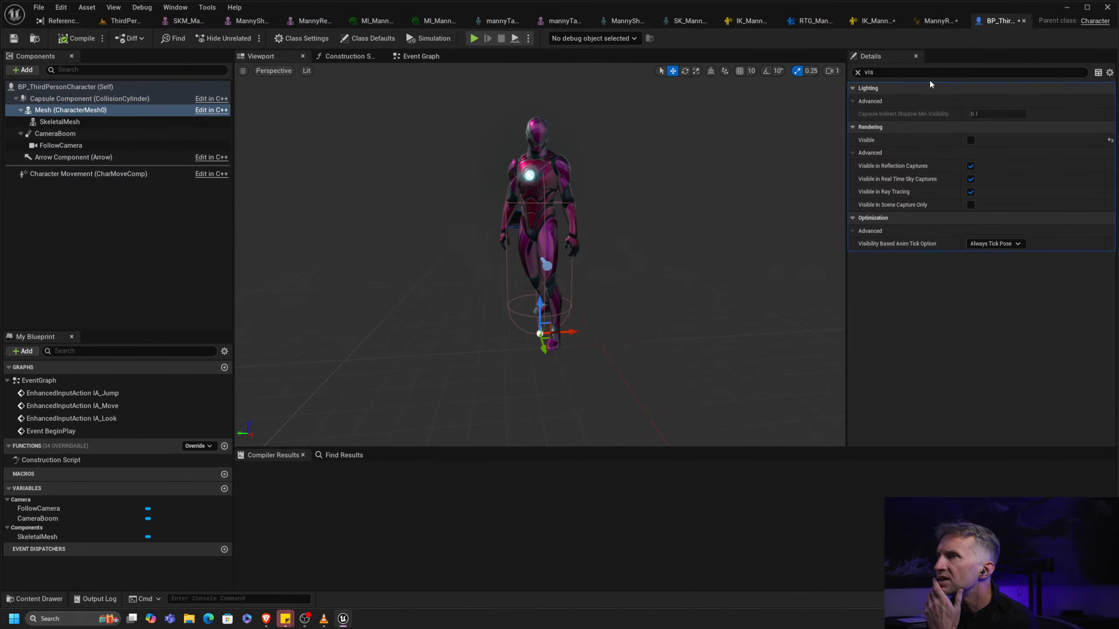
Enable Update Joints from Animation on the character's parent Mesh component
click(857, 72)
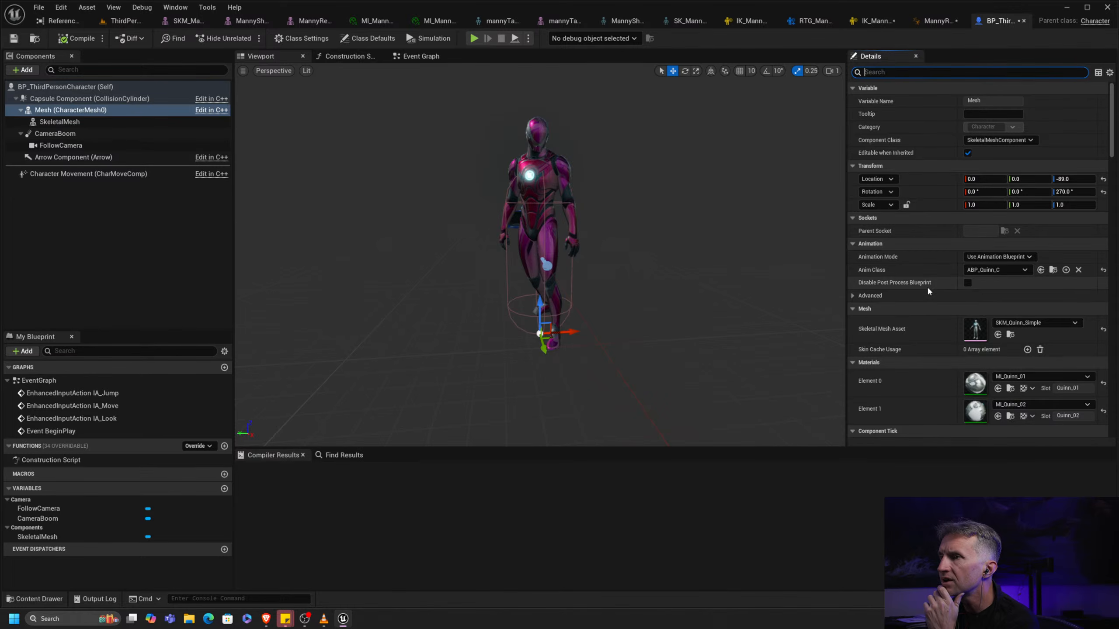
click(854, 295)
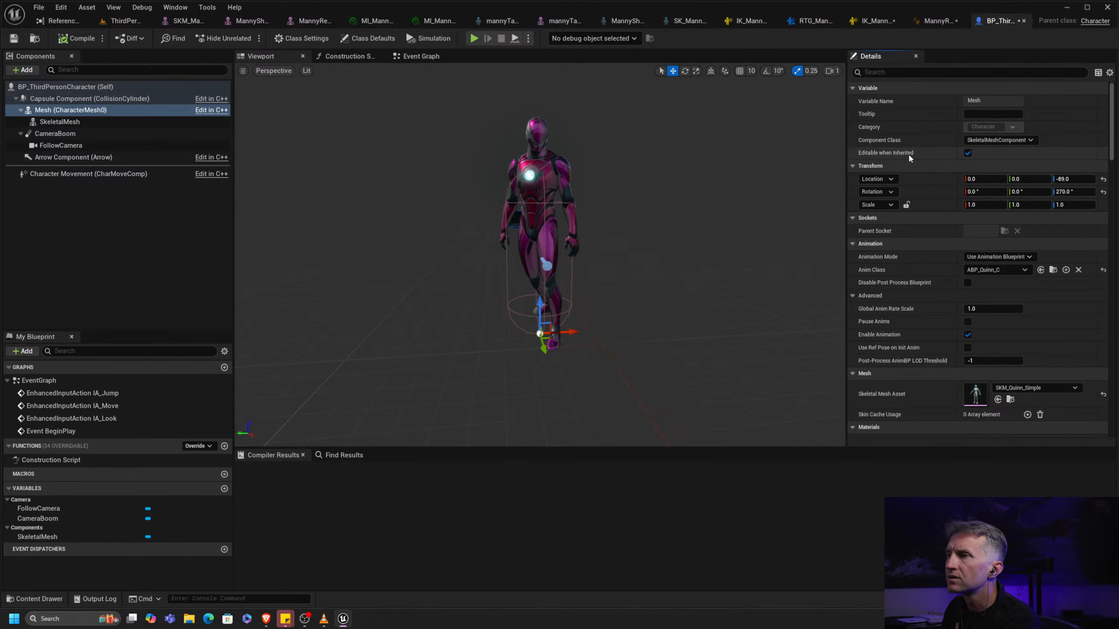
text(joi)
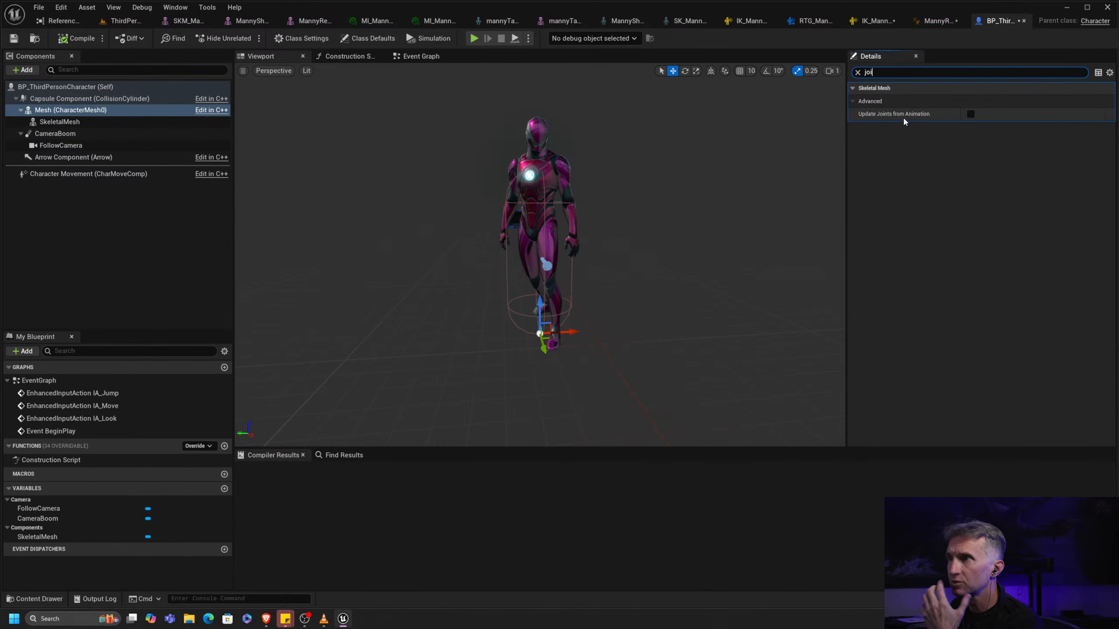
click(970, 114)
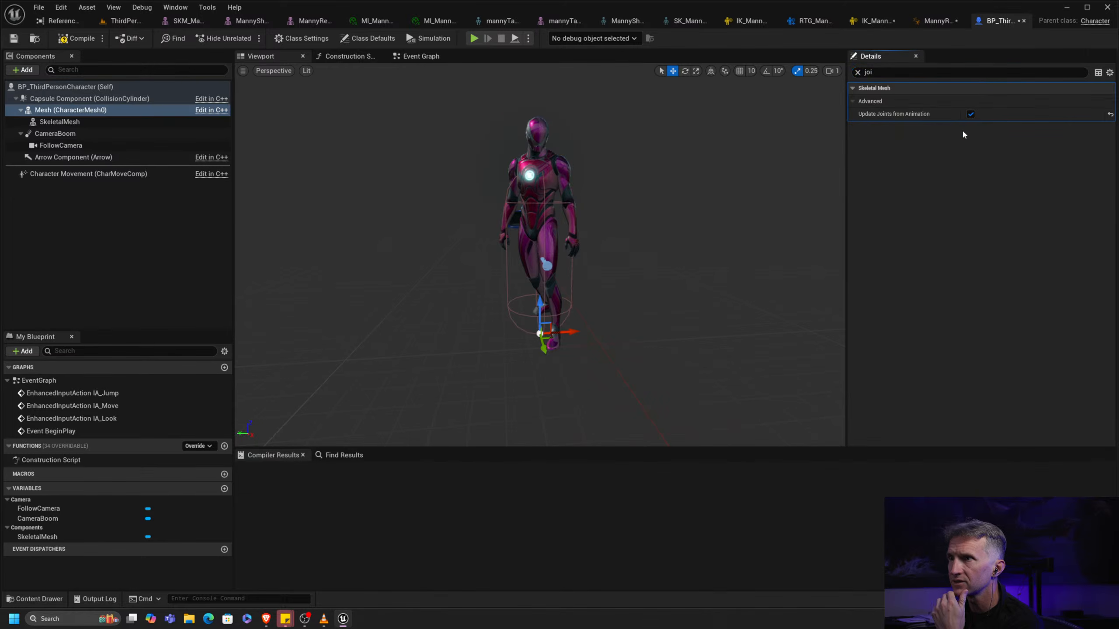
Play the level again to check how Update Joints from Animation affects the hidden-mesh character, then stop playing
click(116, 22)
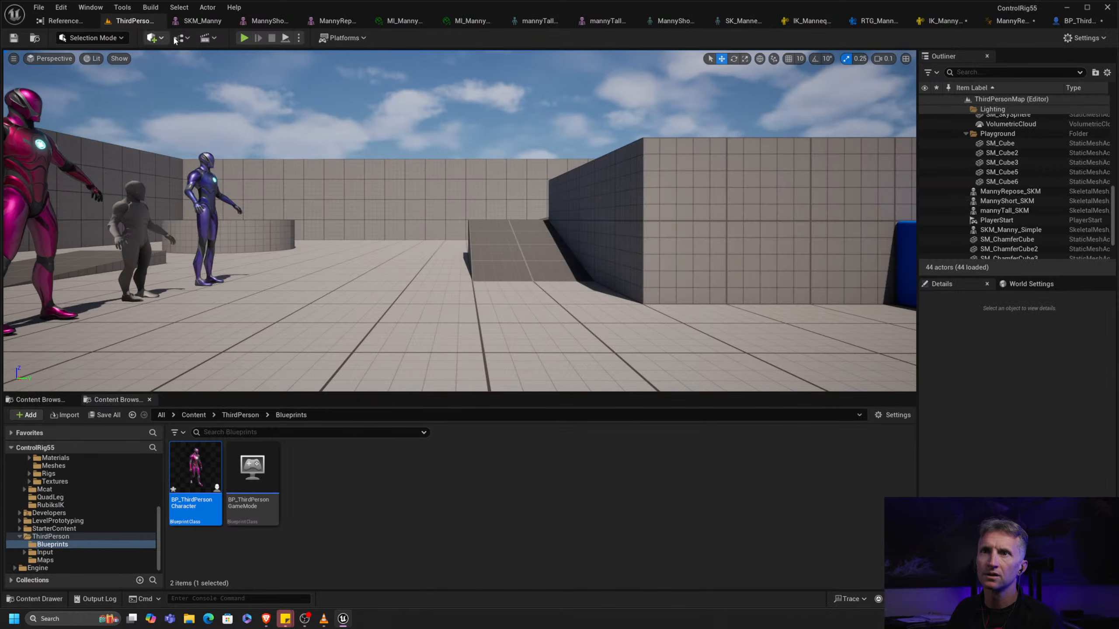
click(245, 39)
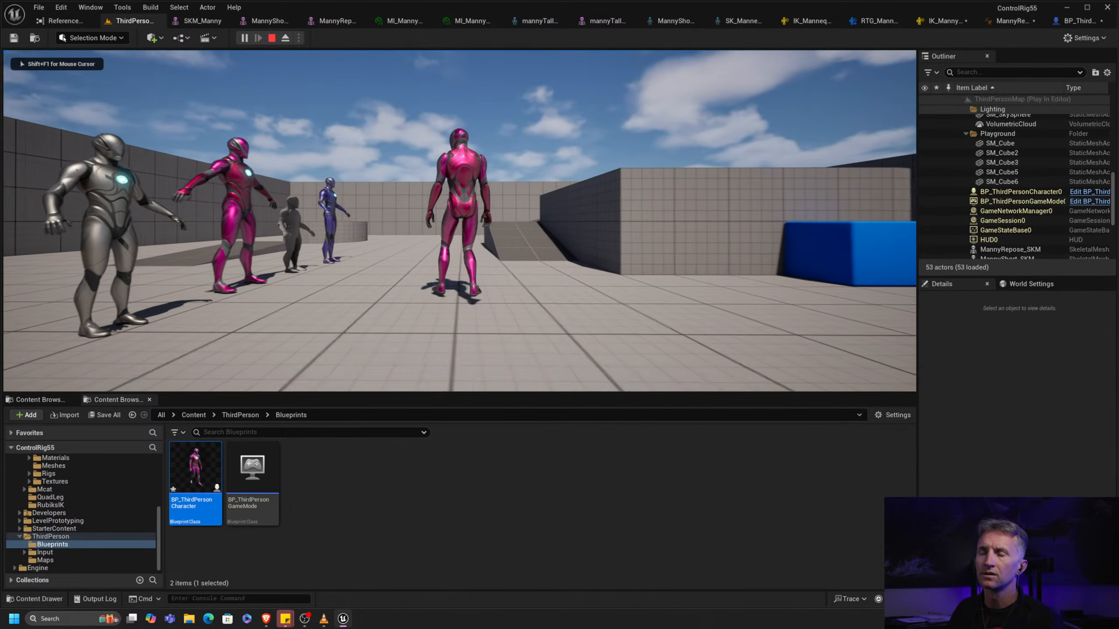
key(Escape)
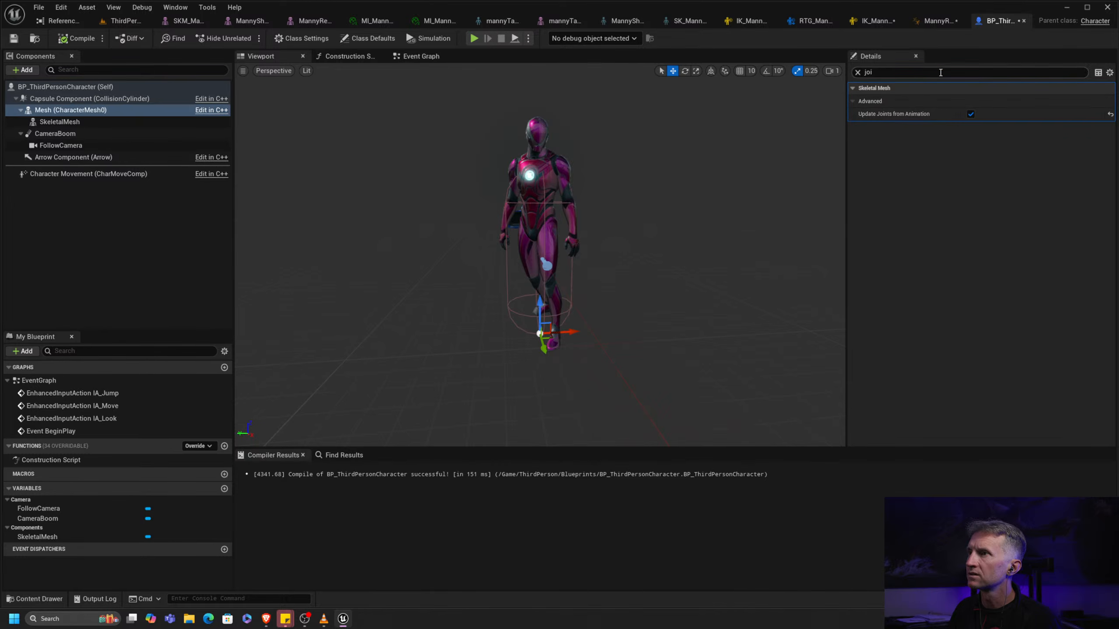
Set the parent Mesh's Visibility Based Anim Tick Option to Always Tick Pose and Refresh Bones, and compile the blueprint
click(919, 72)
text(ti)
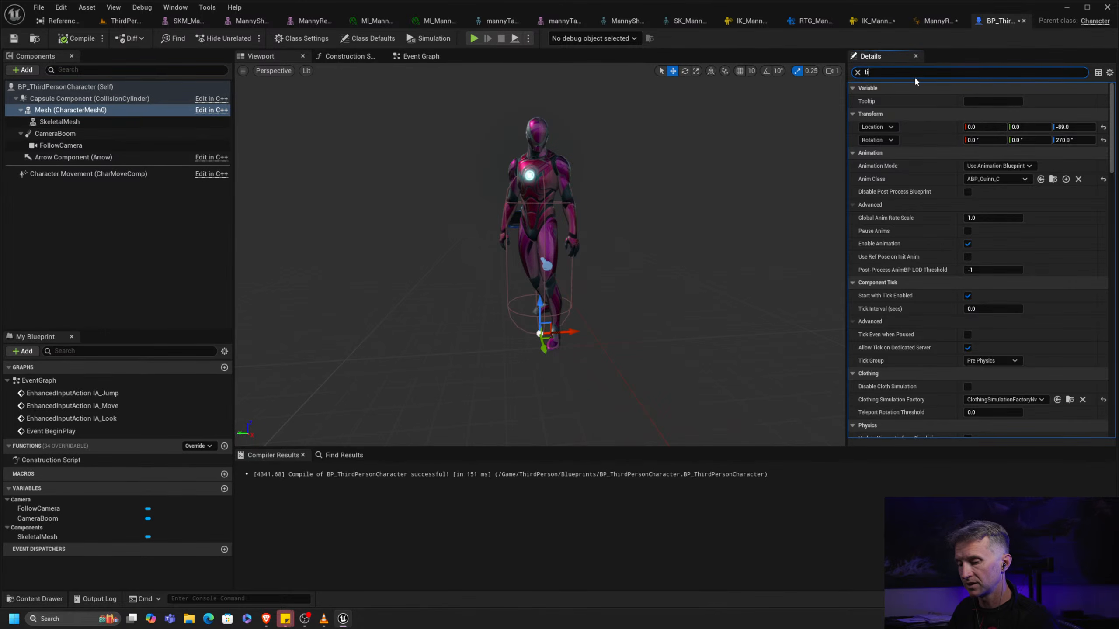
text(ck)
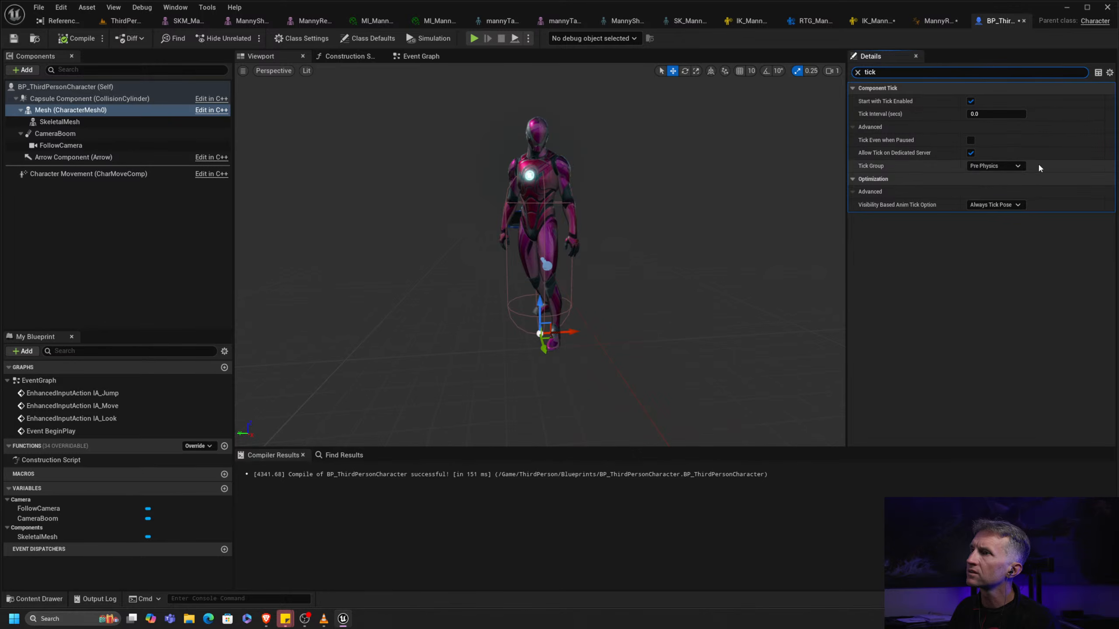
click(1018, 205)
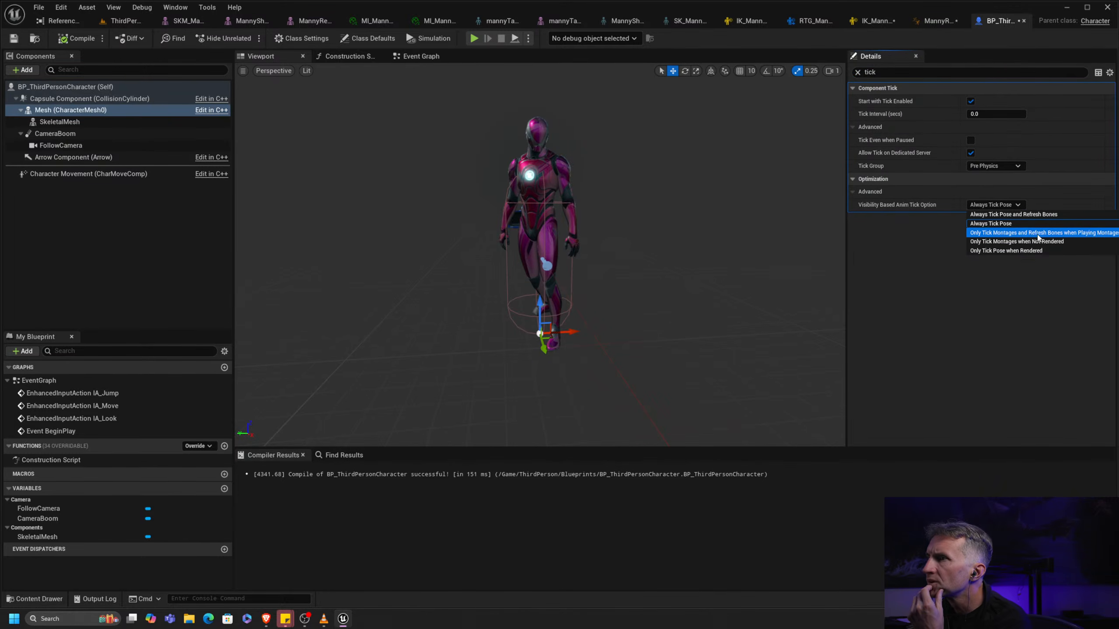
click(1056, 215)
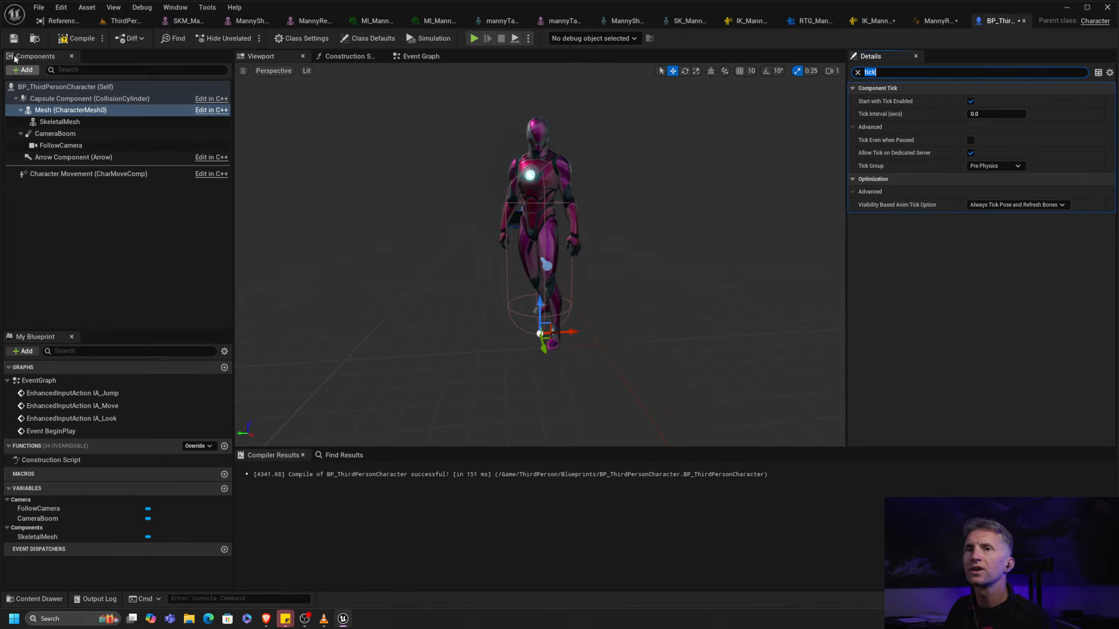
click(77, 39)
Play the third-person level, running and jumping with the MannyRepose character to check its retargeted animation
click(128, 21)
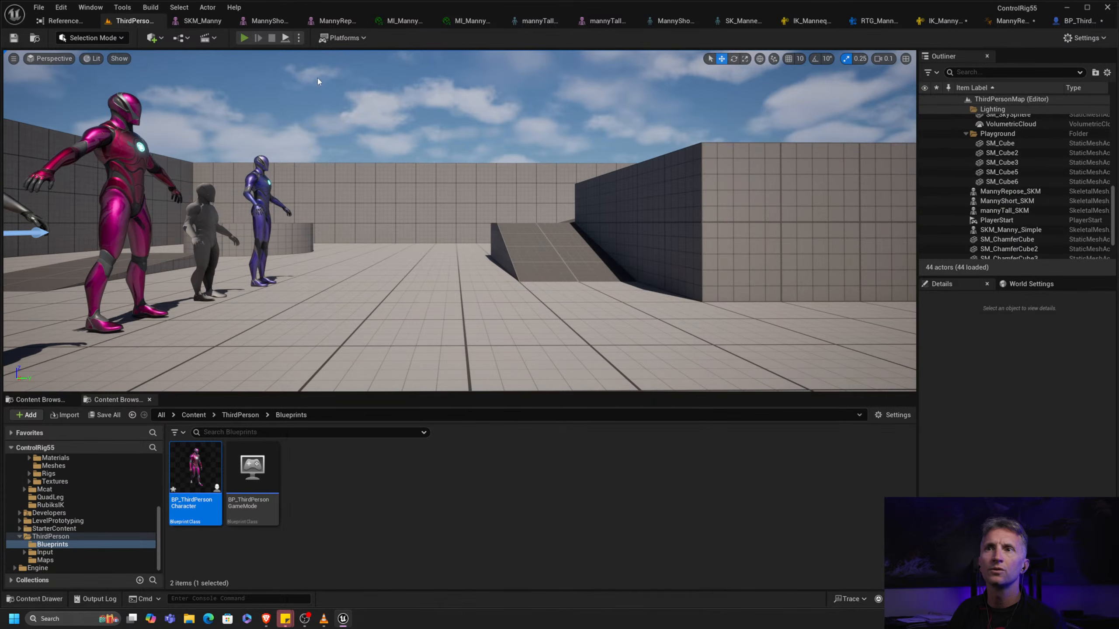
key(alt+p)
key(w)
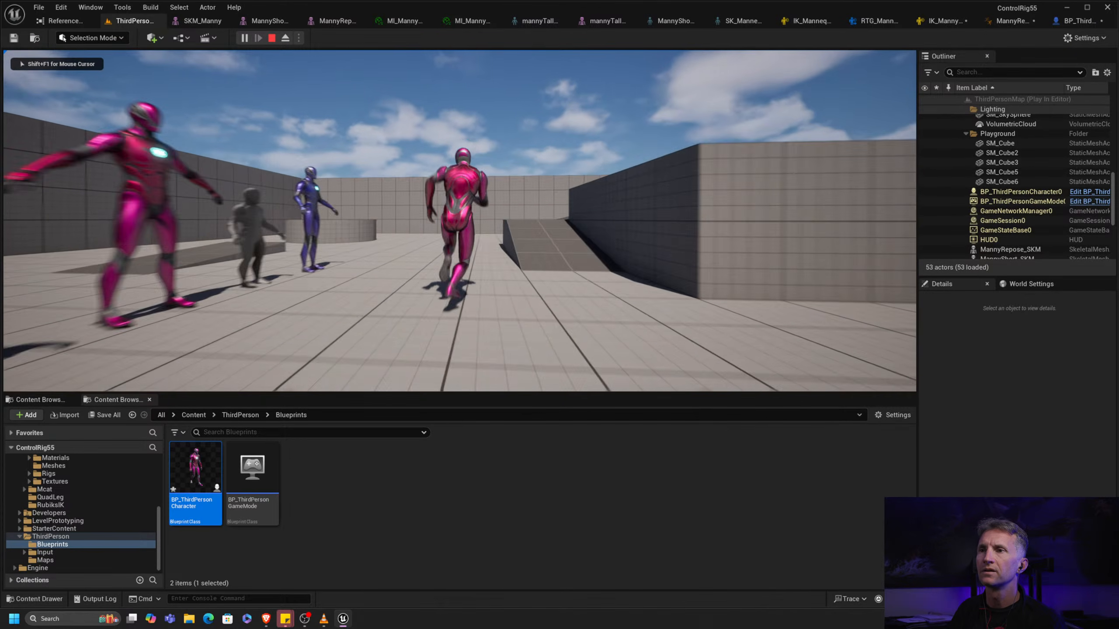
key(d)
key(s)
key(a)
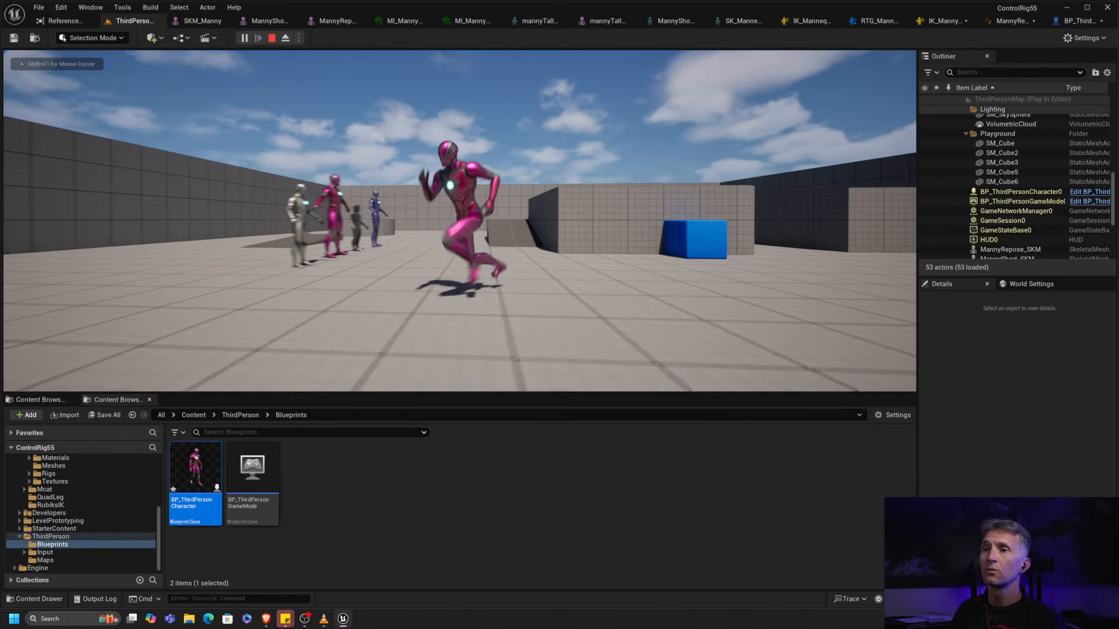
key(w)
key(space)
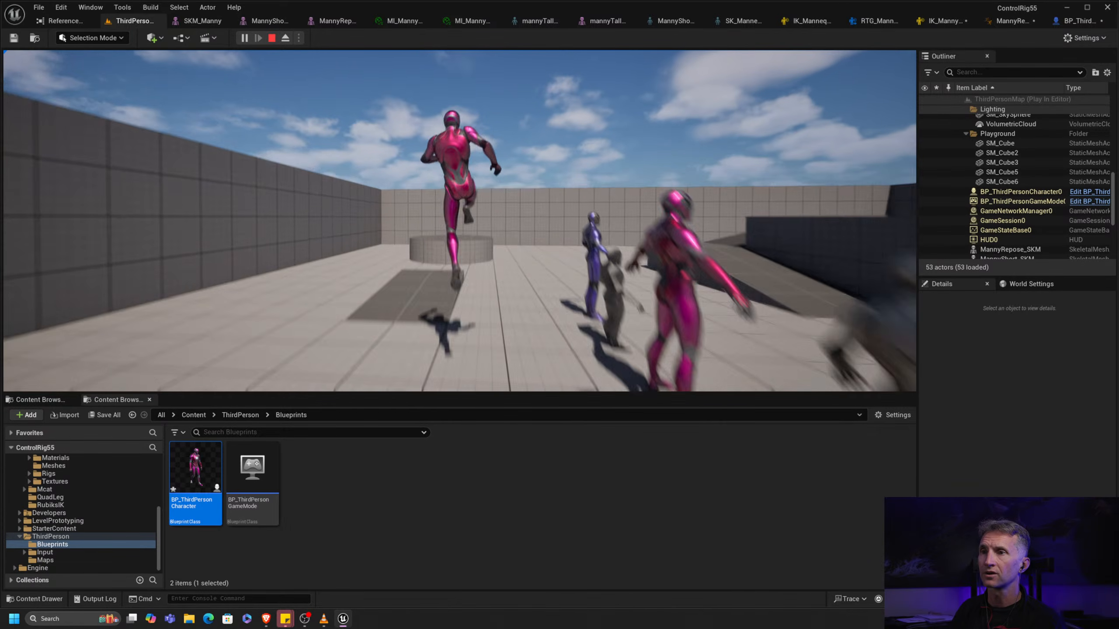
Jump, turn and walk the MannyRepose character around the level to inspect its retargeted motion from several sides, and stop playing
key(space)
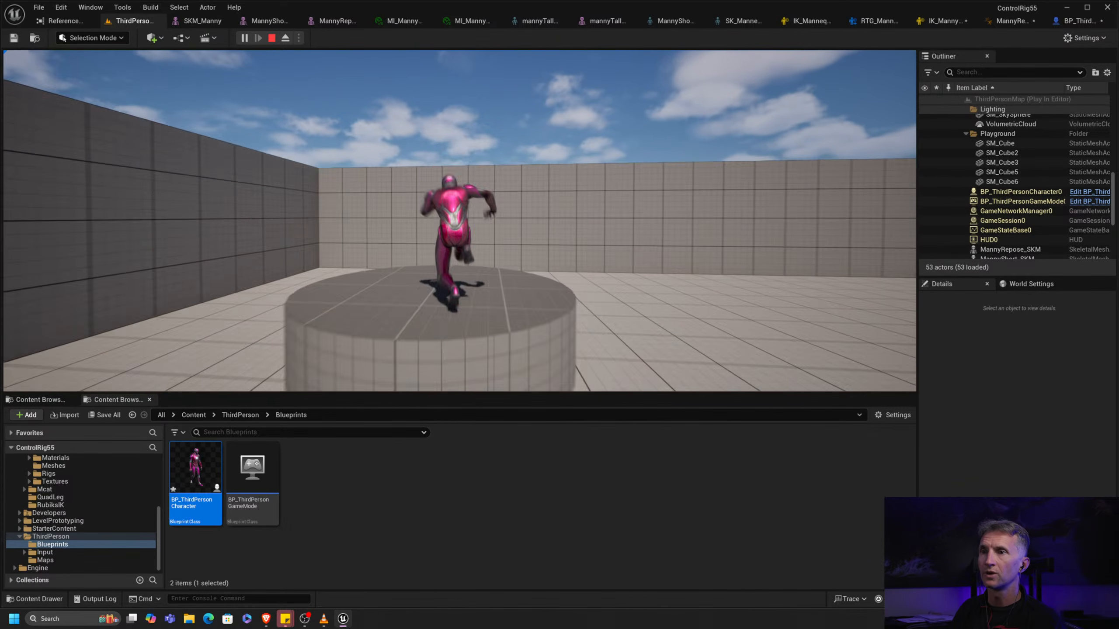
key(d)
key(space)
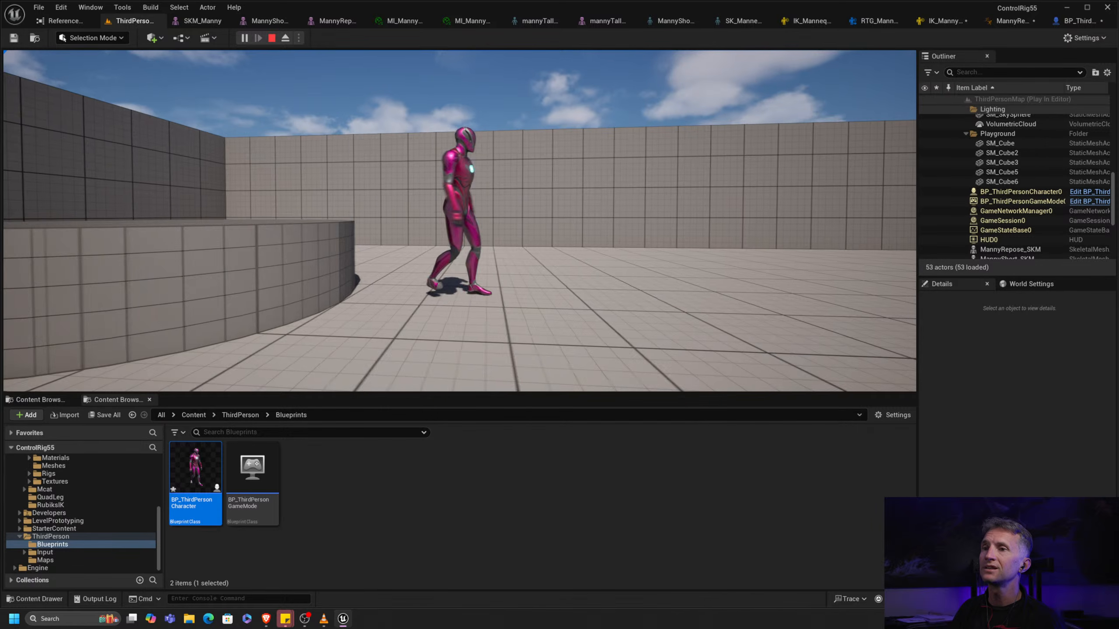
key(s)
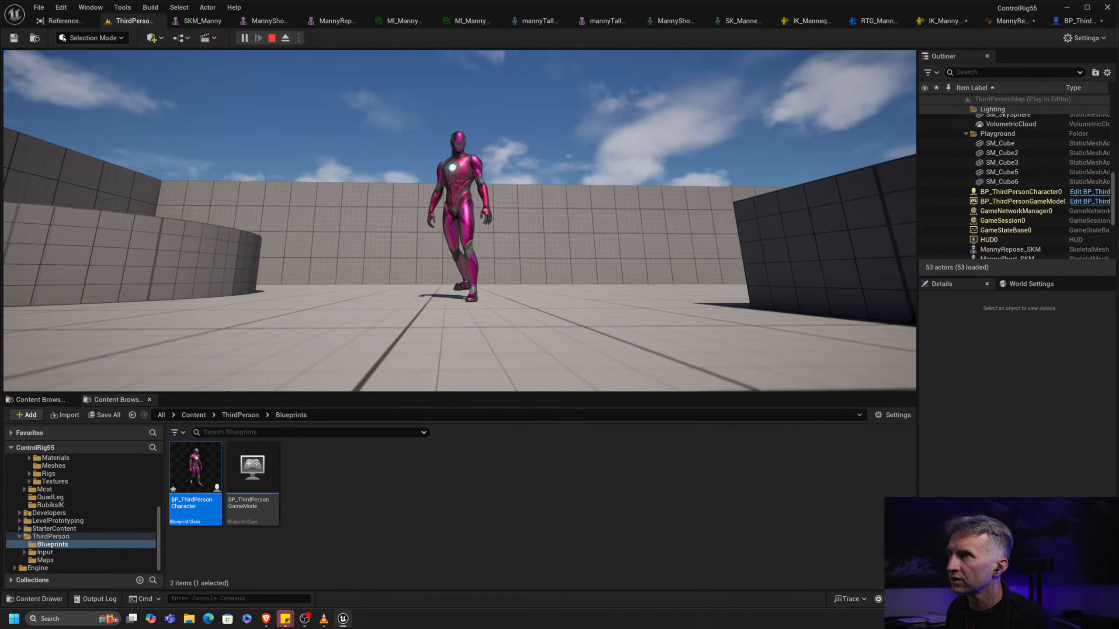
key(Escape)
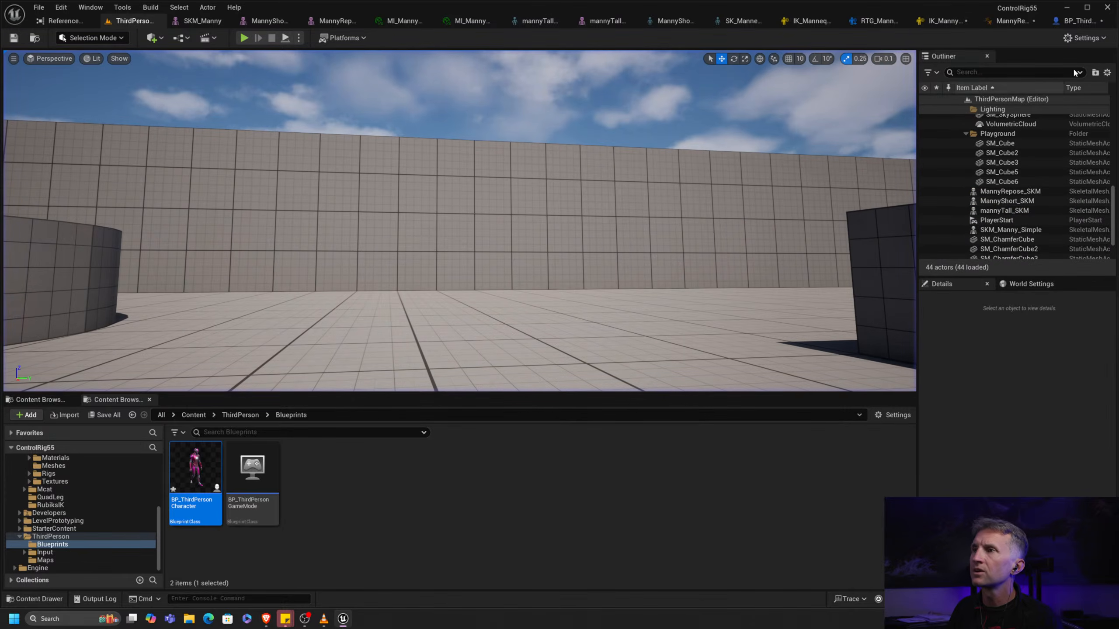
In the IK Retargeter targeting MannyRepose, disable the IK retarget phase while keeping Root, FK and Post enabled, and show its global settings
drag(1068, 24, 960, 52)
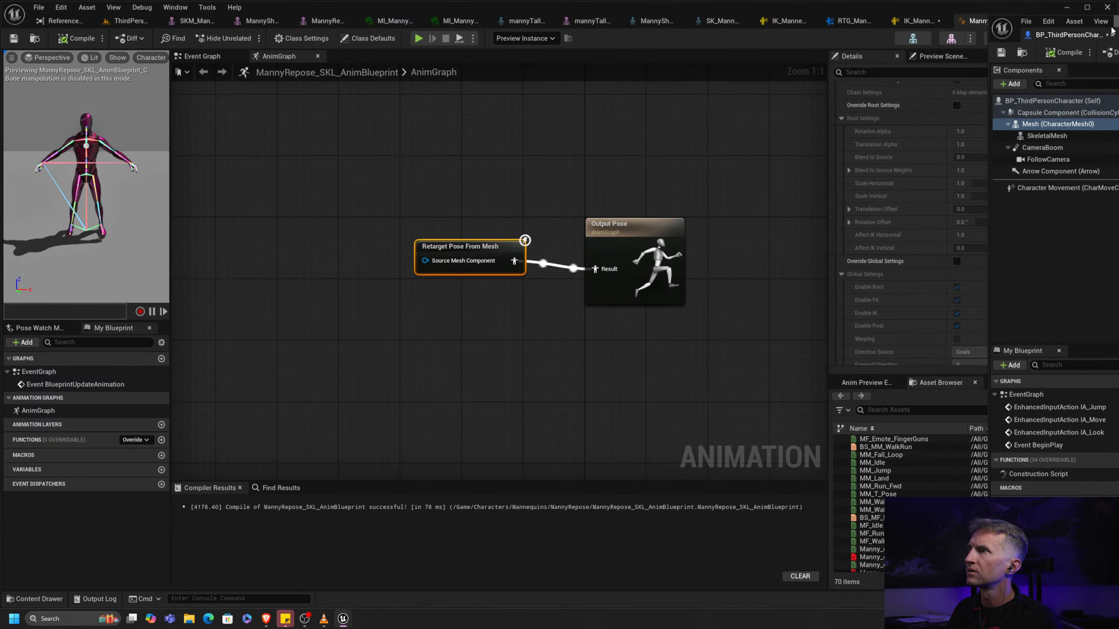
drag(1067, 39, 971, 23)
click(834, 23)
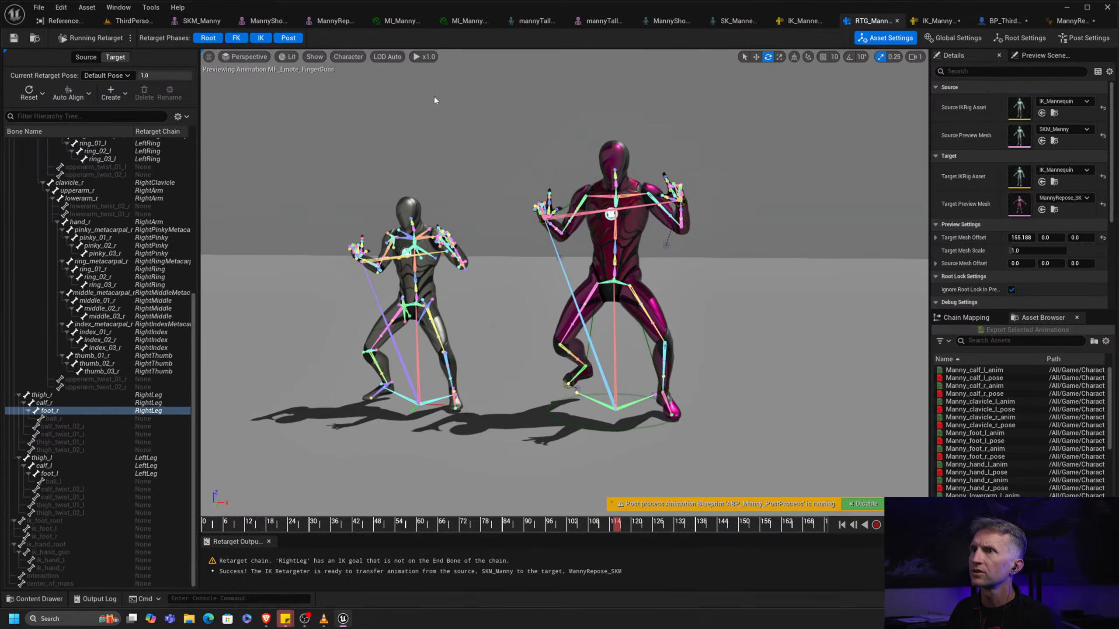
click(236, 37)
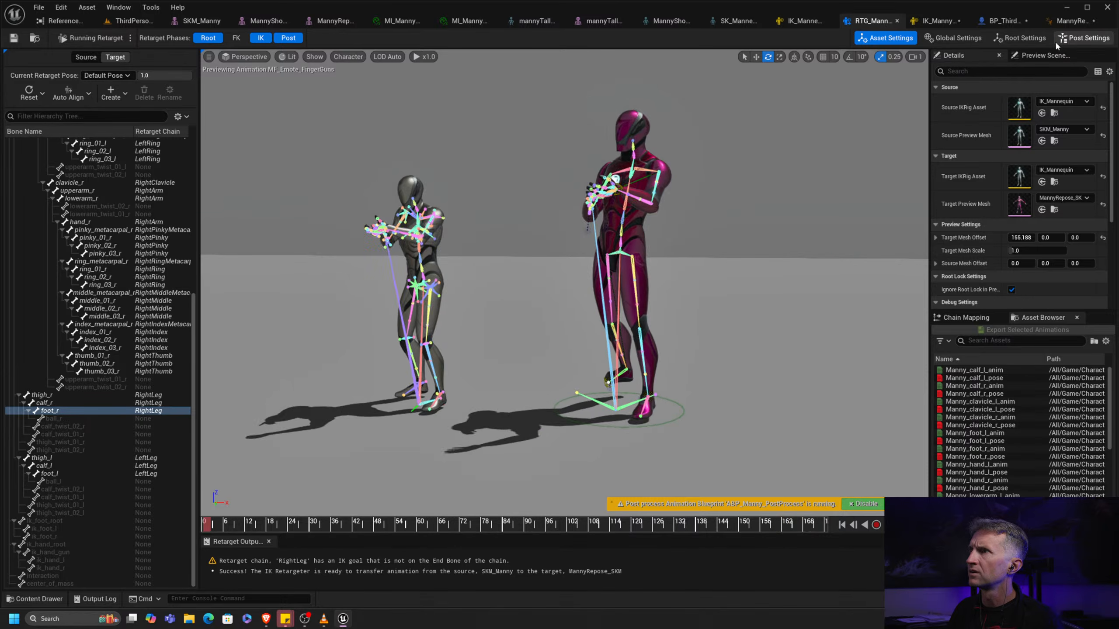
click(1020, 37)
click(1086, 38)
click(955, 37)
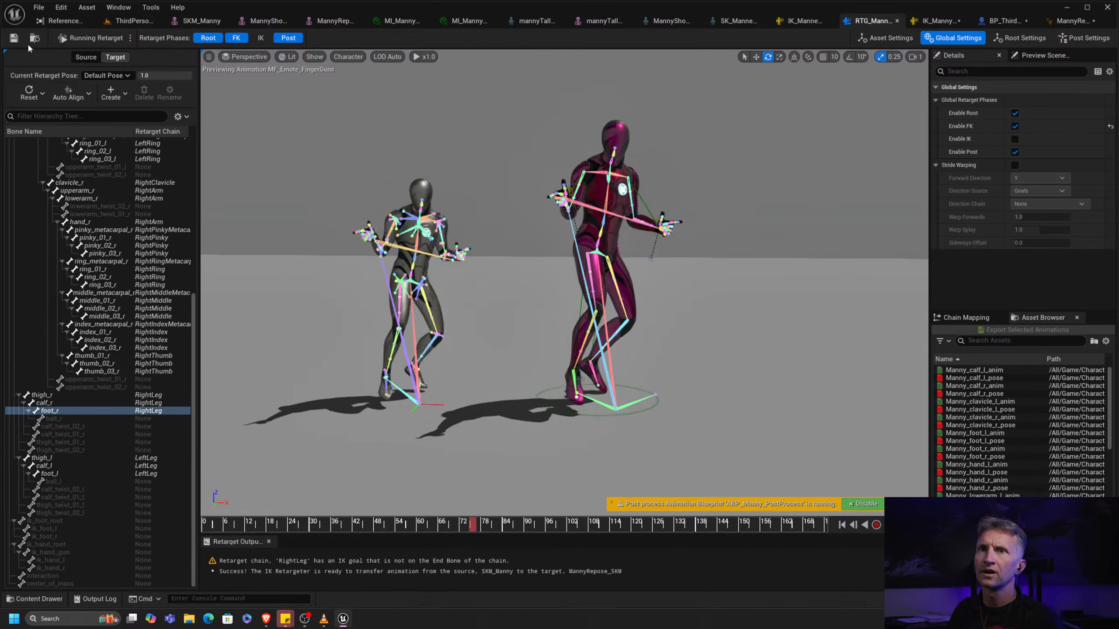
Play the third-person level again, moving the character in all directions to check its retargeted motion with the IK phase disabled
click(145, 22)
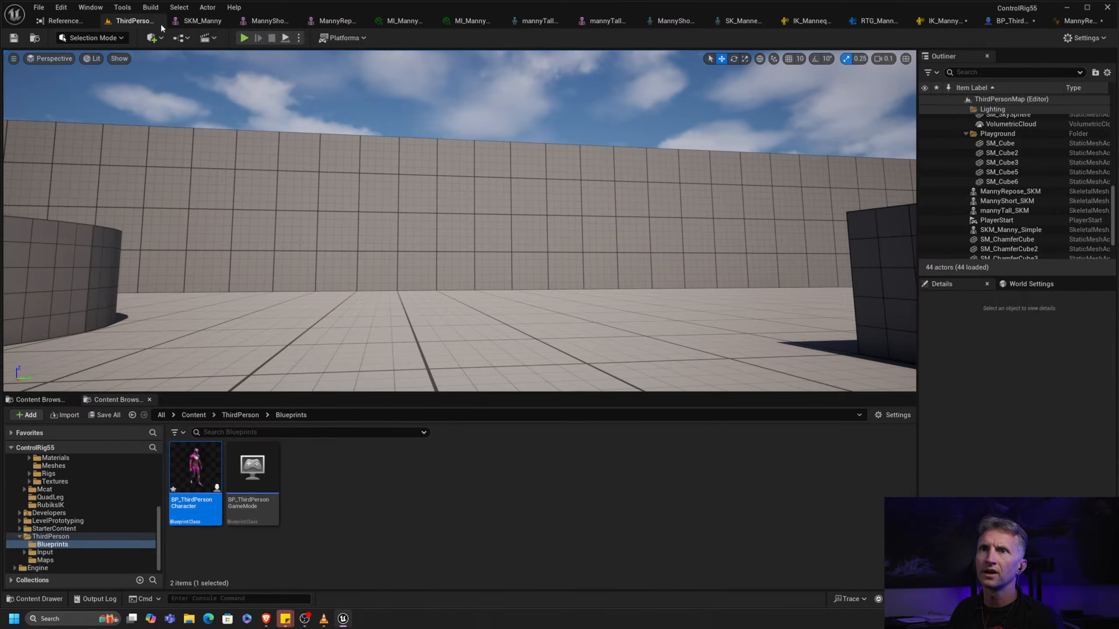
click(246, 39)
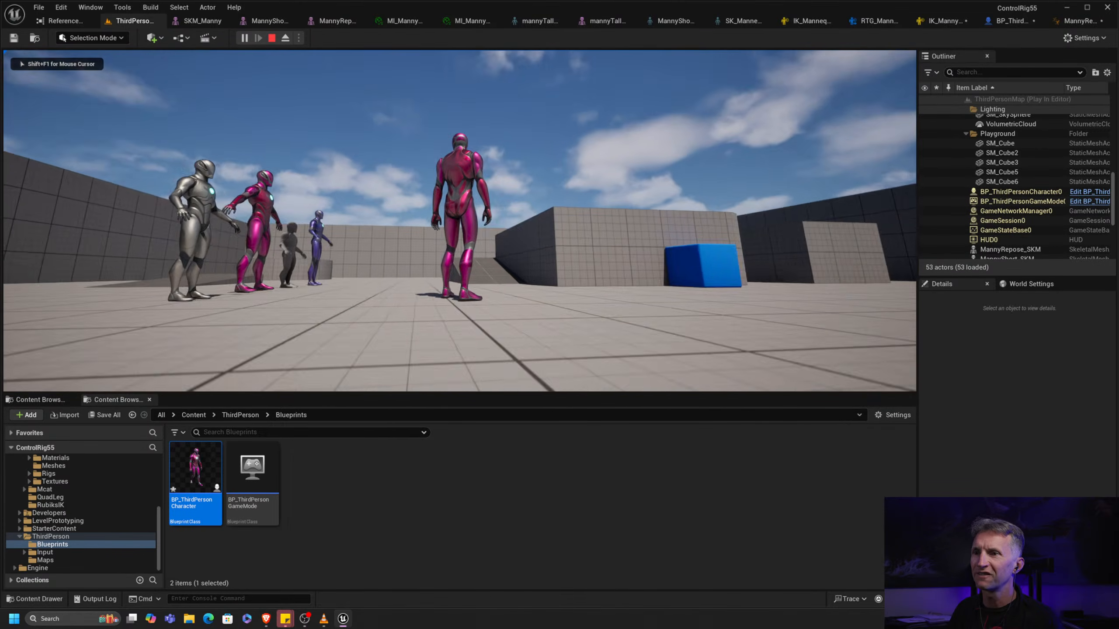
key(s)
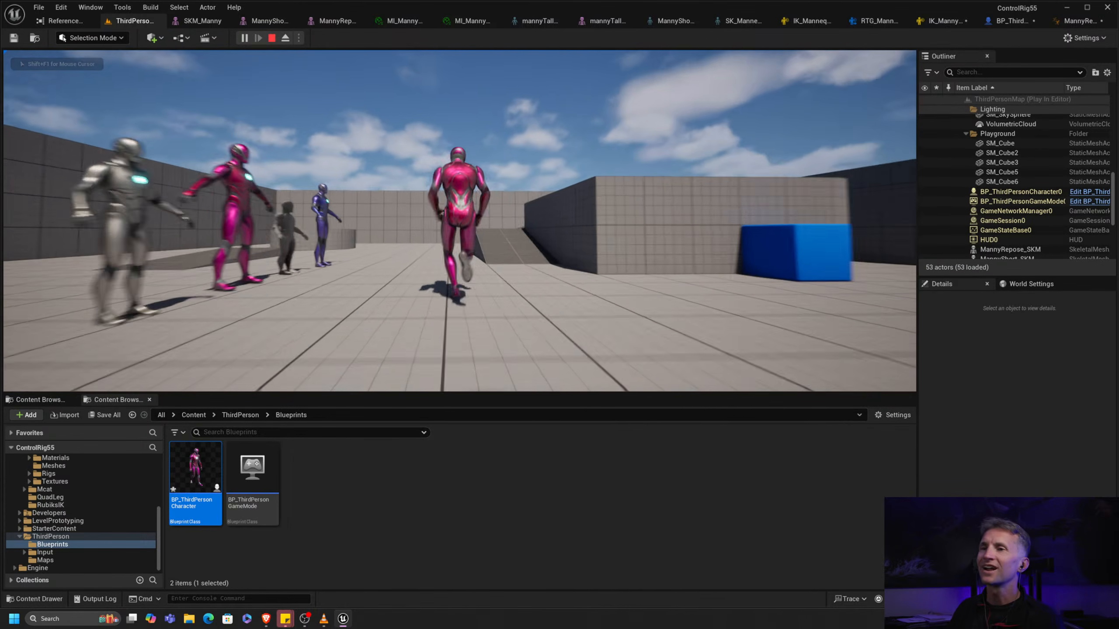
key(s)
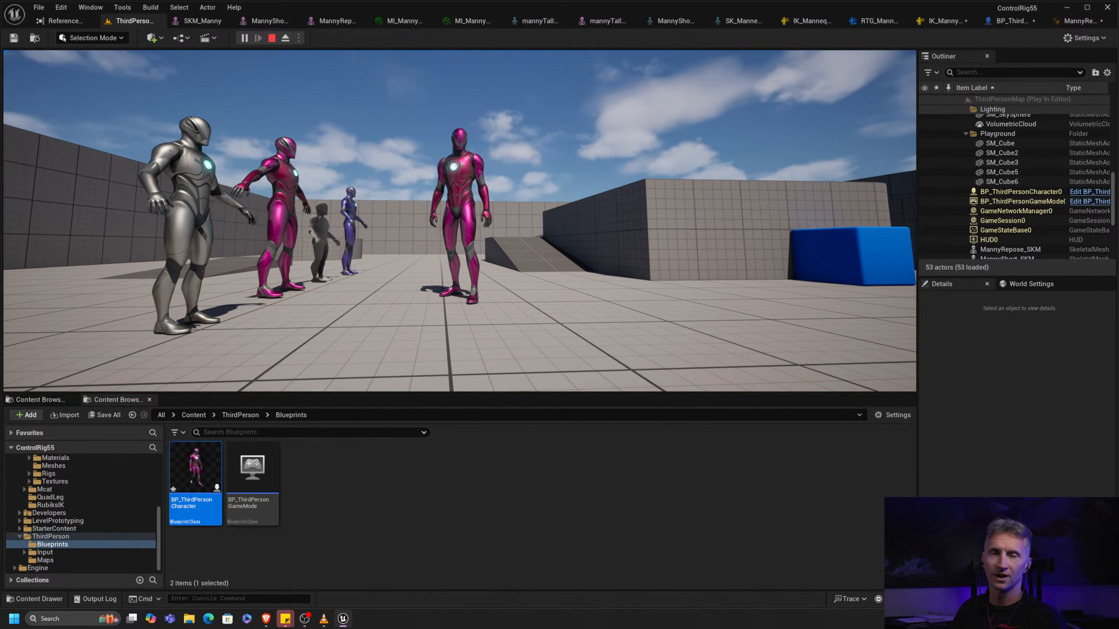
key(d)
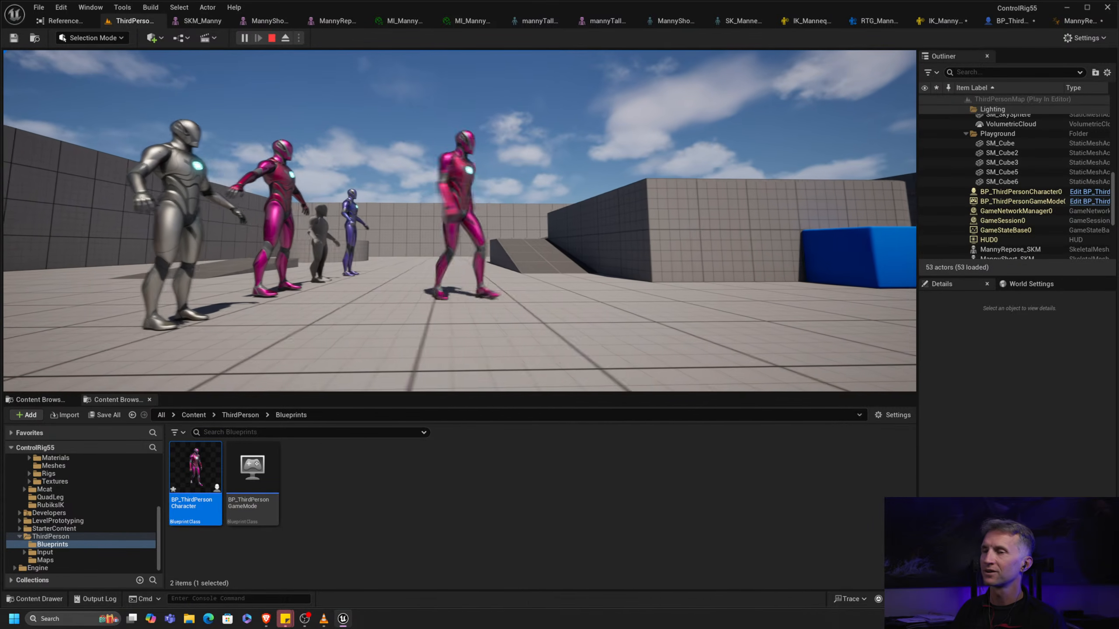
key(w)
key(a)
key(s)
key(d)
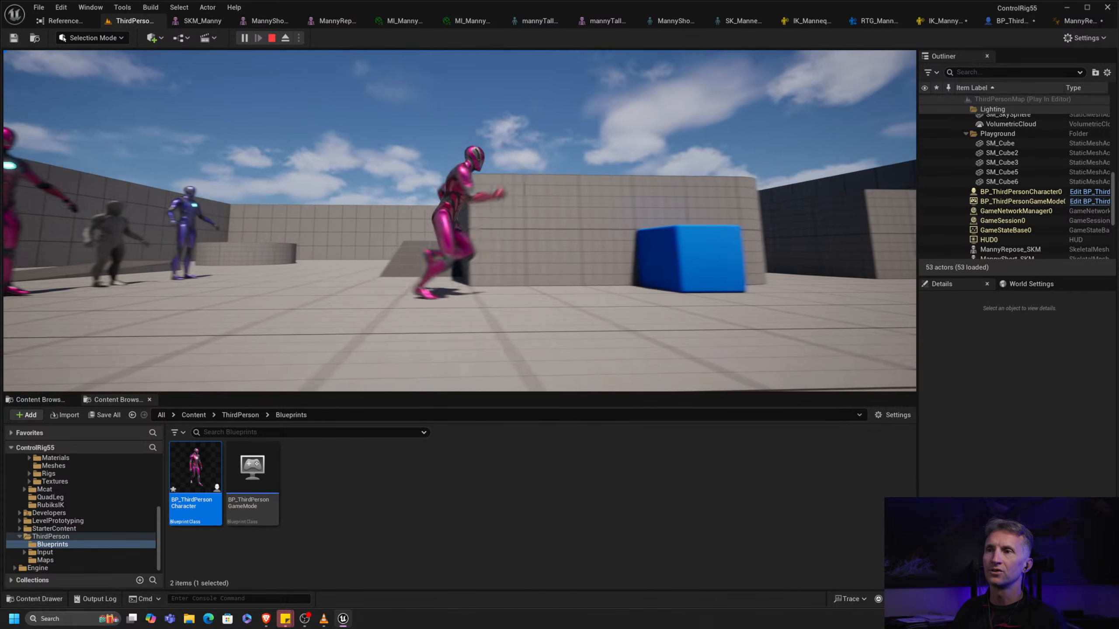